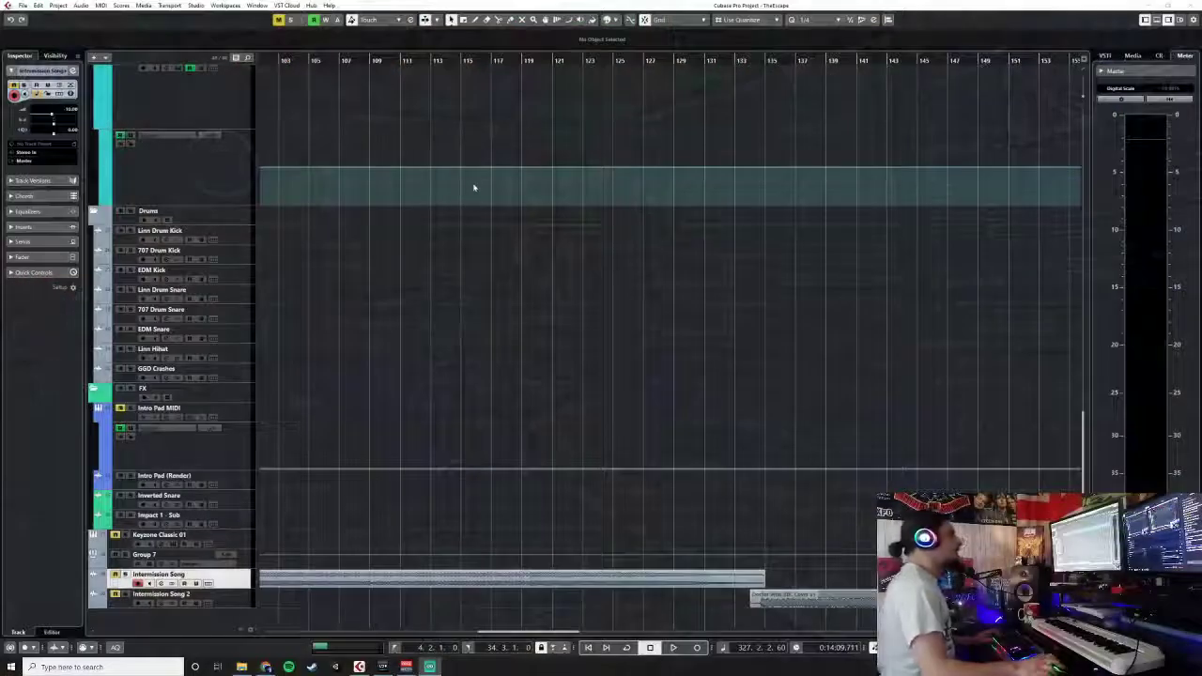
- Start playing the arrangement from the beginning of the cycle range at bar 4
scroll(464, 285, "left", 15)
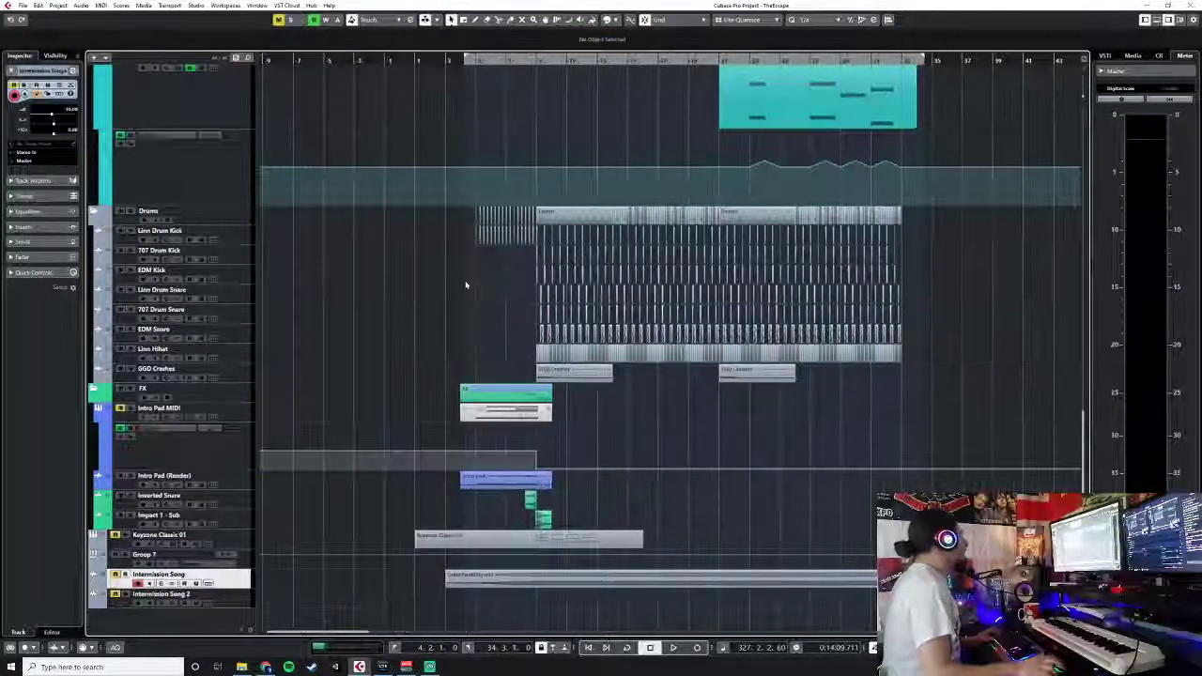
scroll(464, 282, "right", 3)
scroll(464, 280, "left", 2)
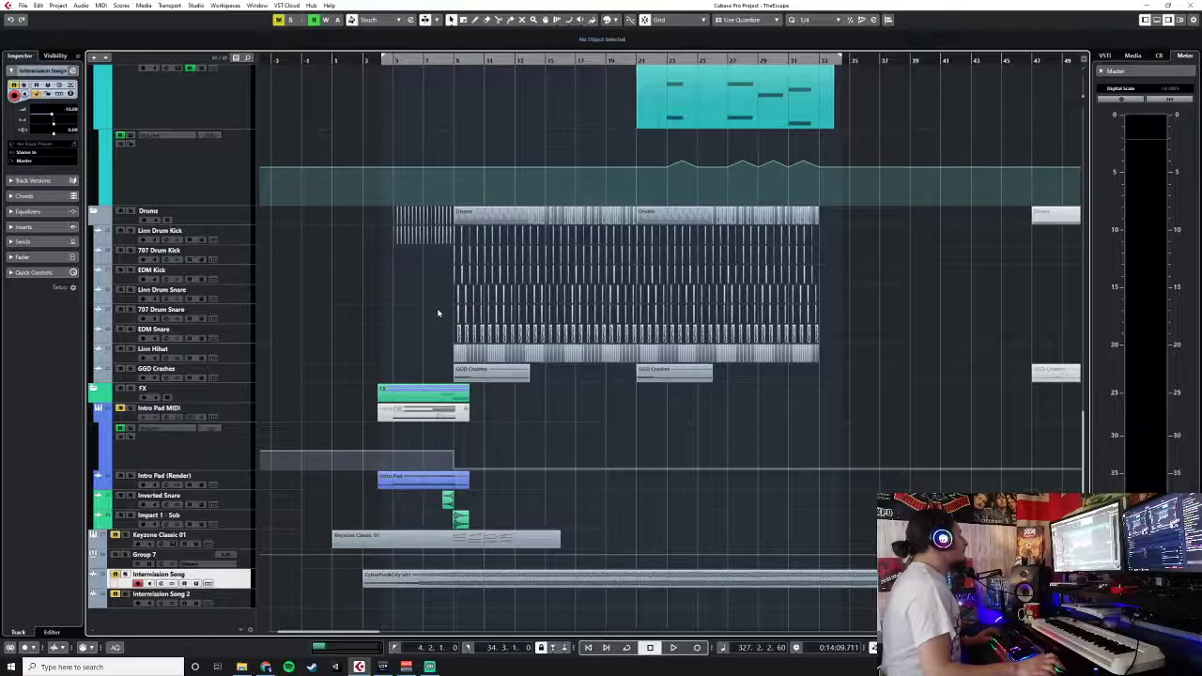
scroll(436, 312, "up", 3)
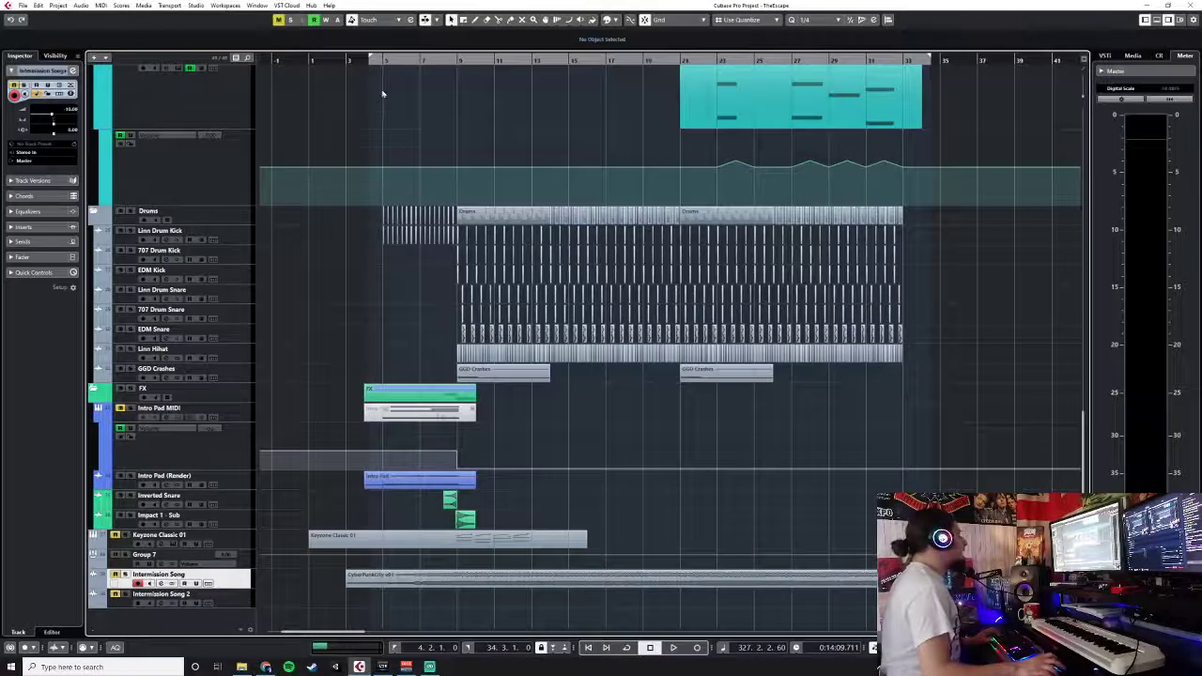
left_click(372, 62)
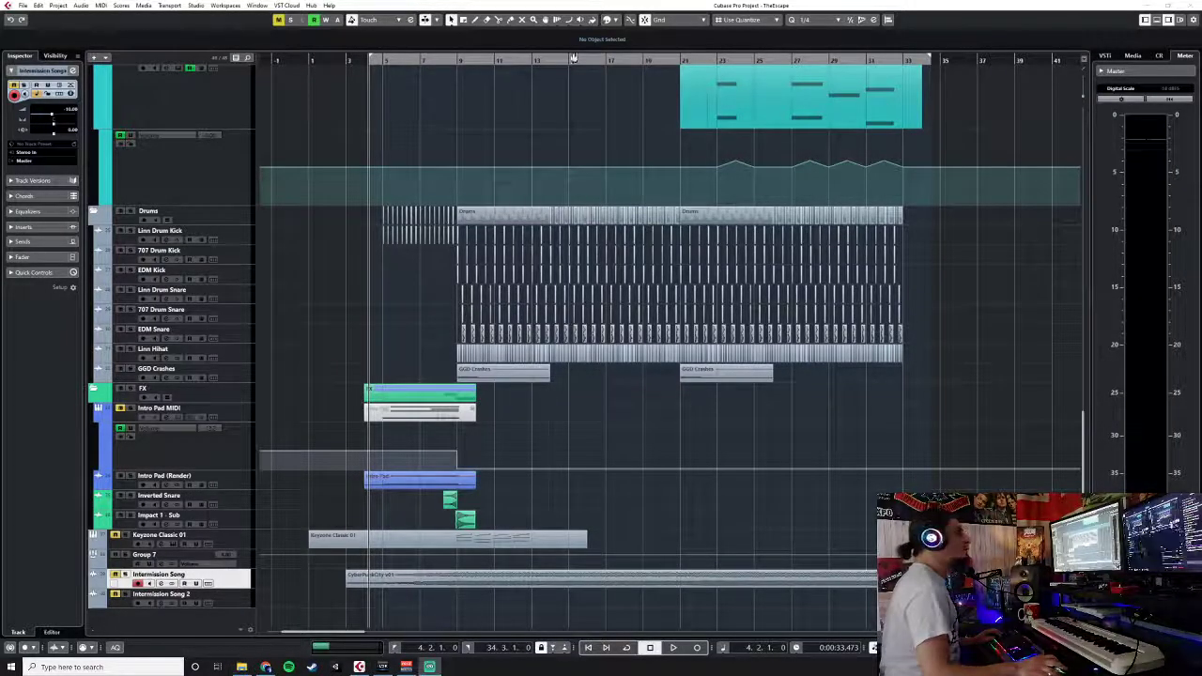
left_click(456, 4)
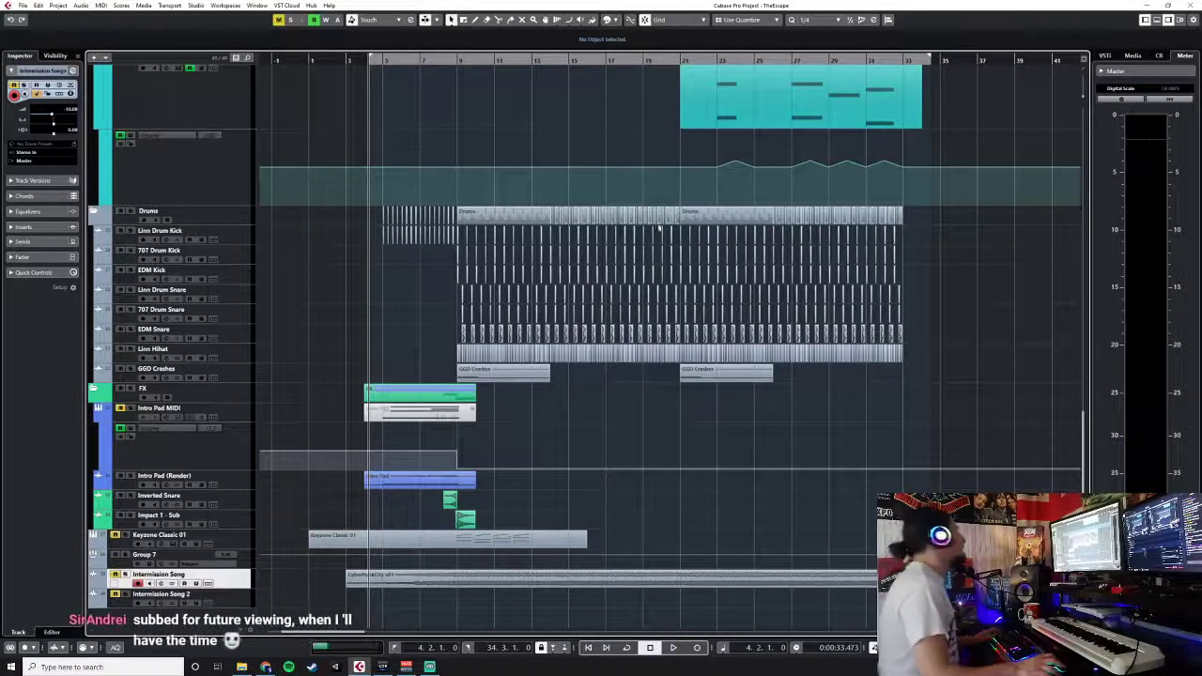
left_click(364, 60)
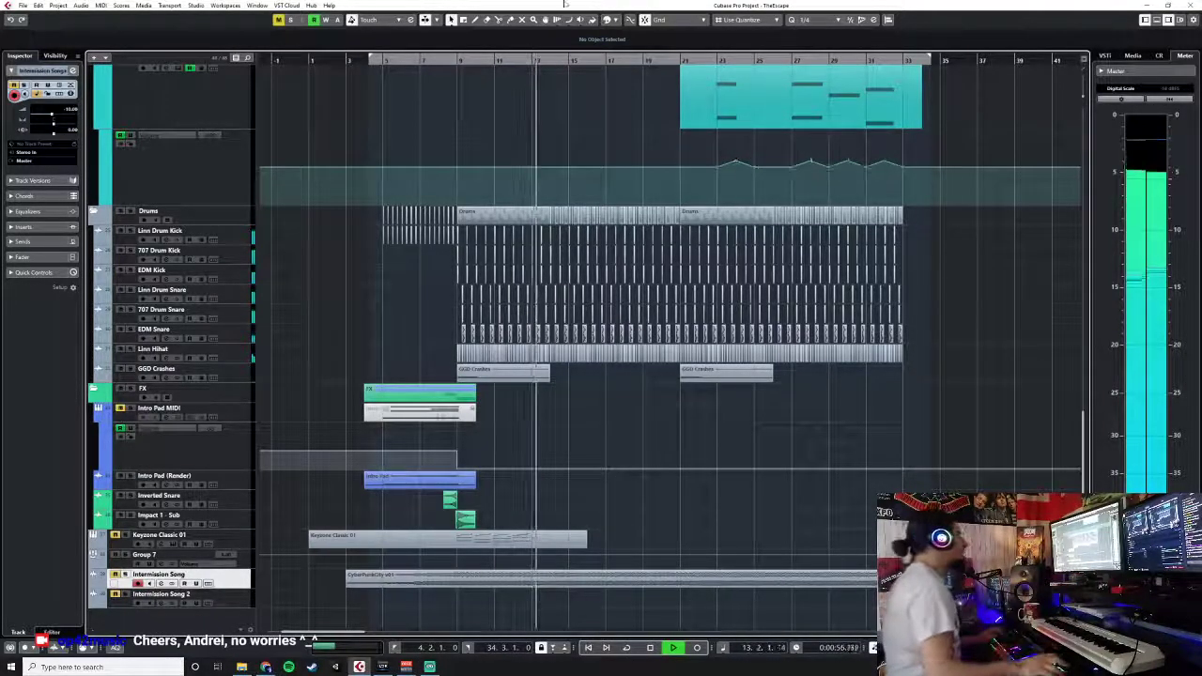
- Listen through the string, brass and synth sections up to bar 33 and stop playback
scroll(612, 379, "up", 3, "ctrl")
scroll(608, 379, "up", 10)
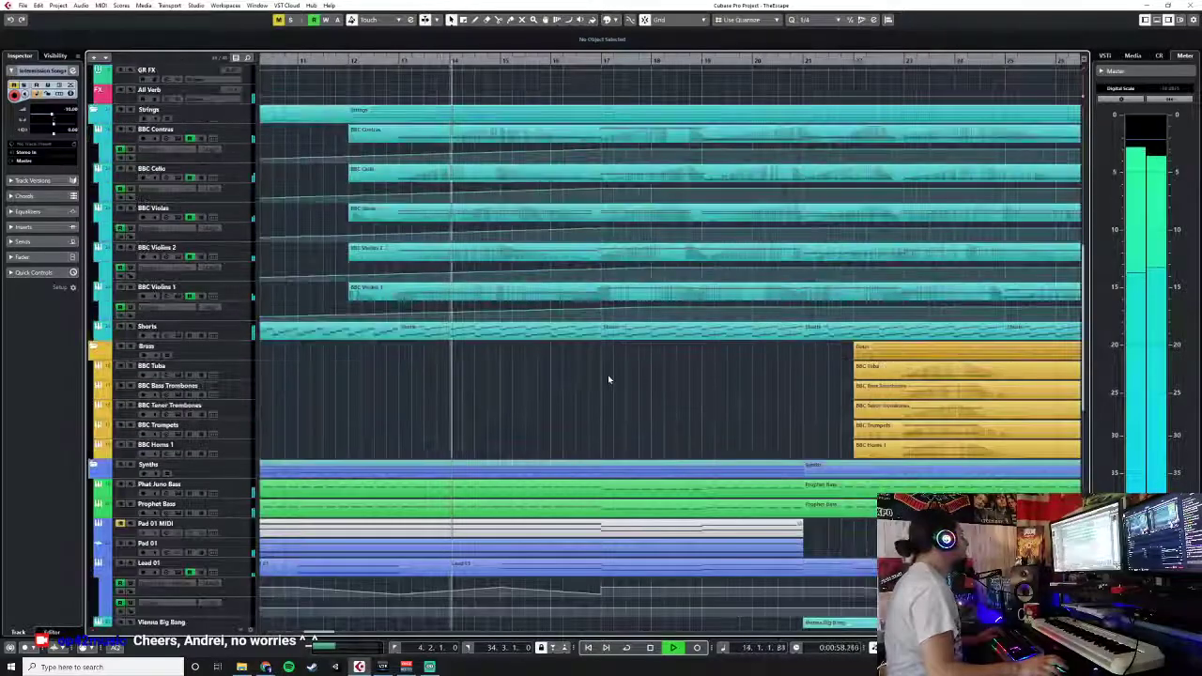
scroll(607, 378, "down", 3)
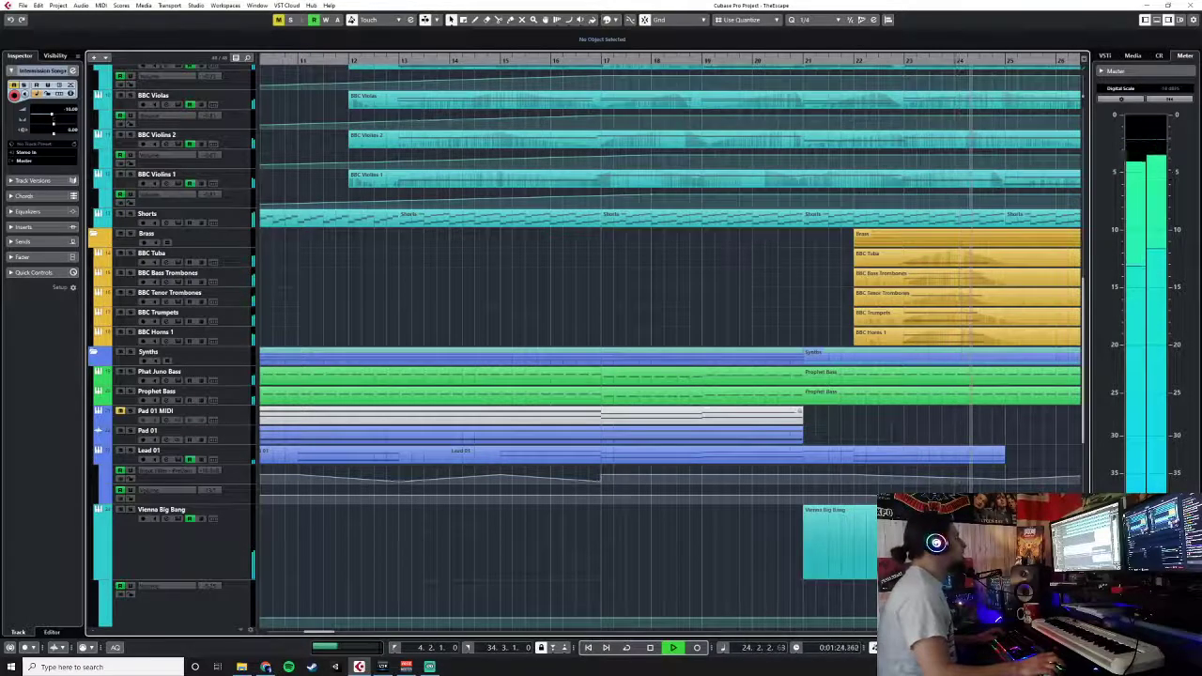
scroll(725, 295, "down", 3)
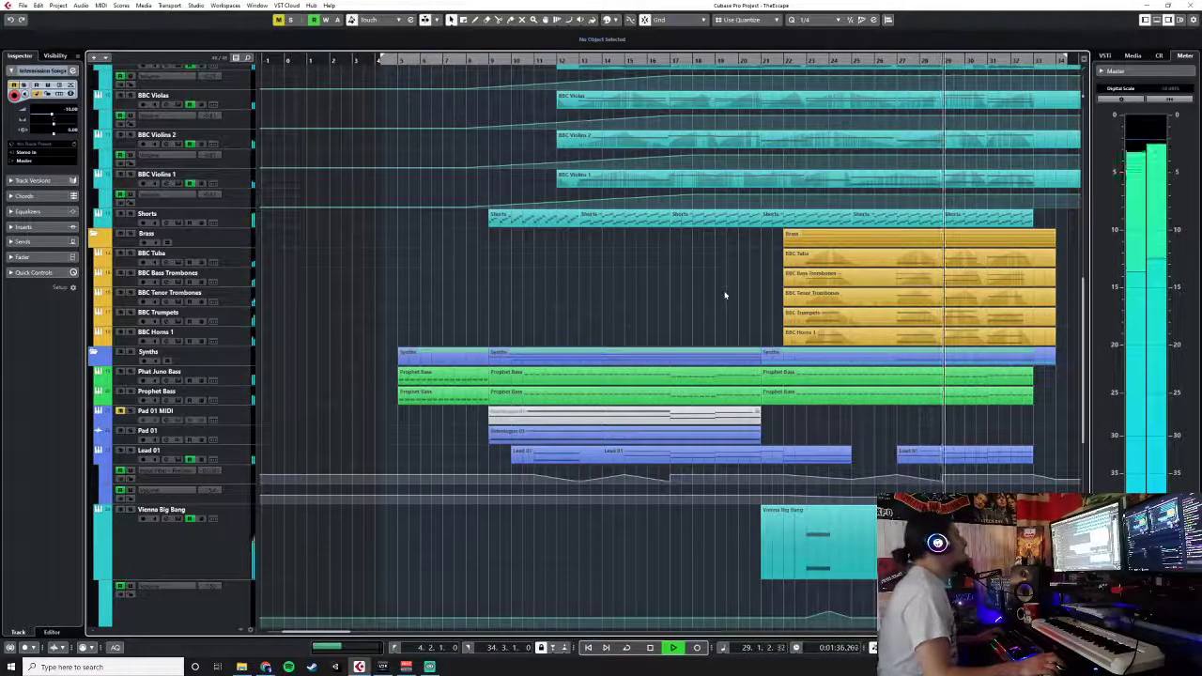
scroll(725, 296, "right", 4)
scroll(725, 296, "left", 3)
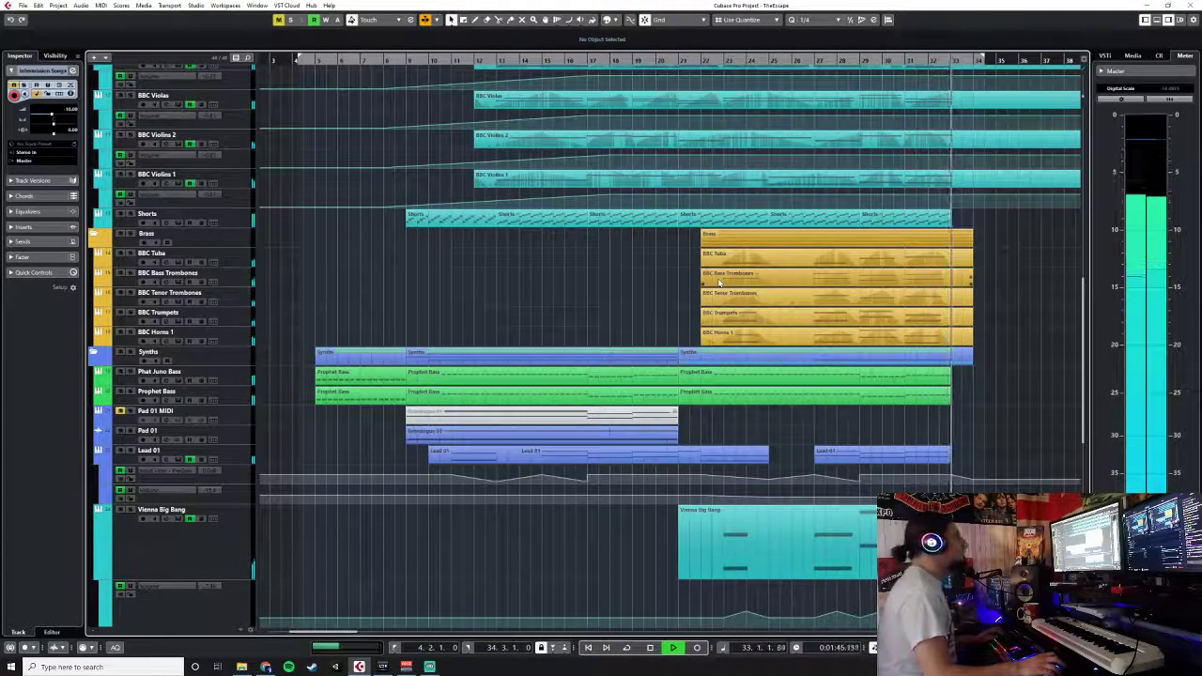
key("space")
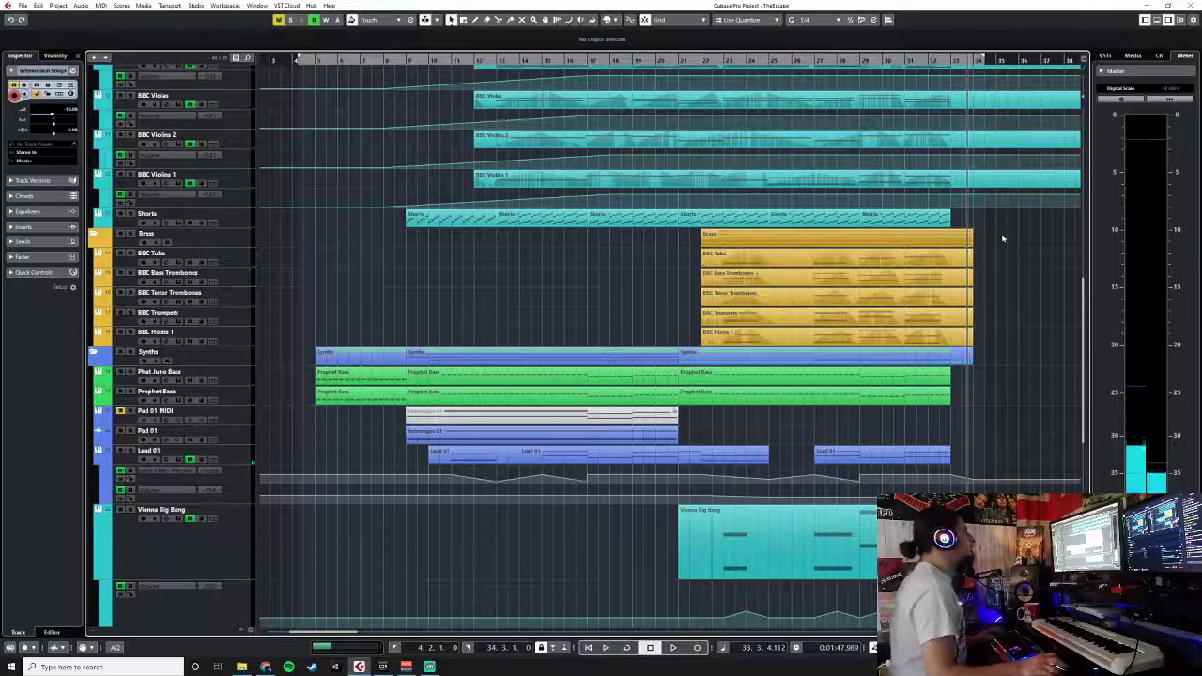
- Examine the arrangement's strings, brass, synth and drum tracks up to bar 33
scroll(1002, 239, "up", 5)
scroll(1003, 239, "down", 8)
scroll(1003, 239, "up", 5)
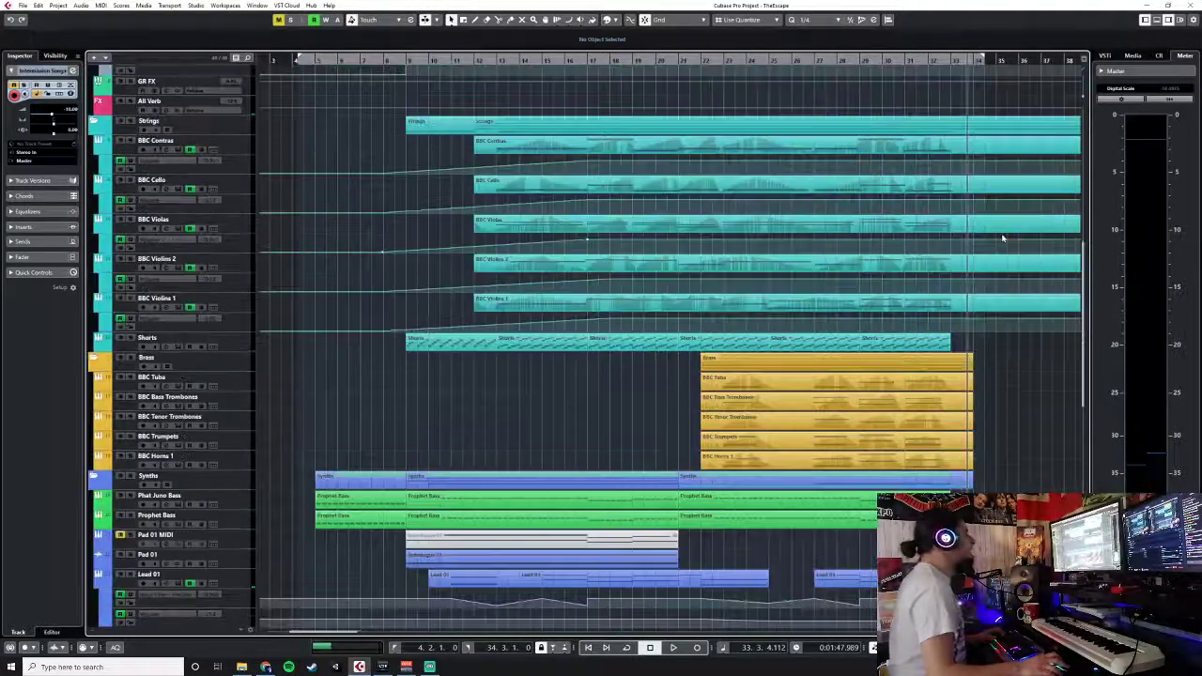
scroll(1003, 239, "up", 3)
scroll(647, 383, "down", 18)
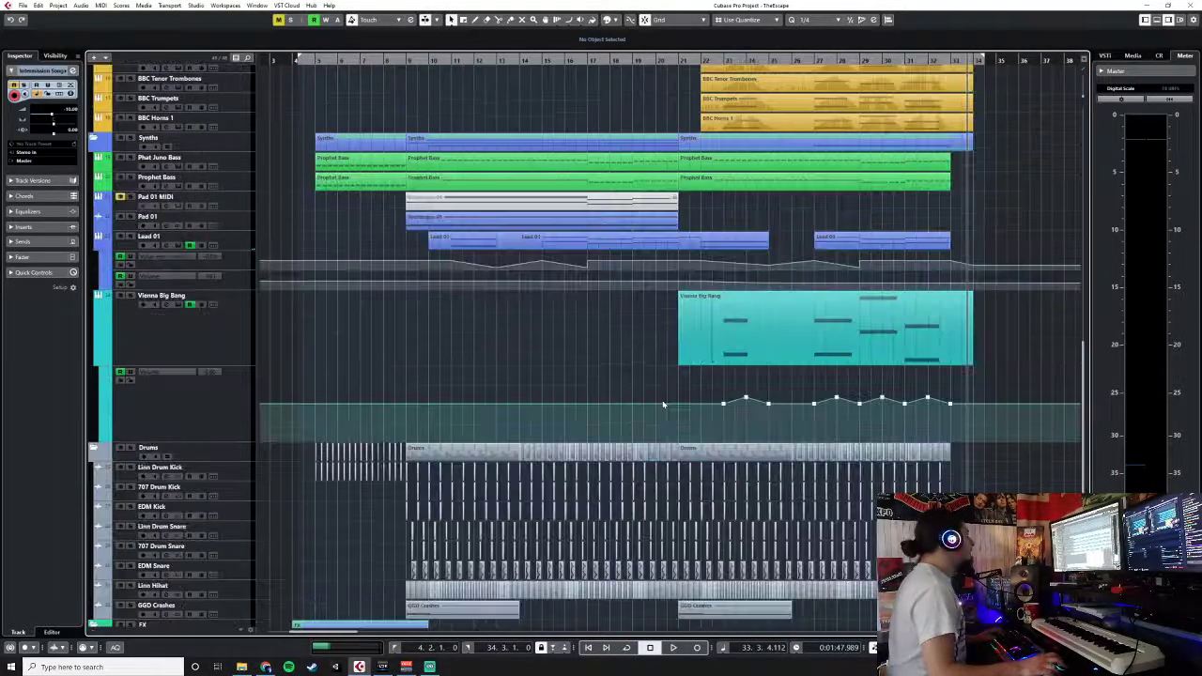
scroll(663, 406, "up", 6)
scroll(662, 406, "up", 12)
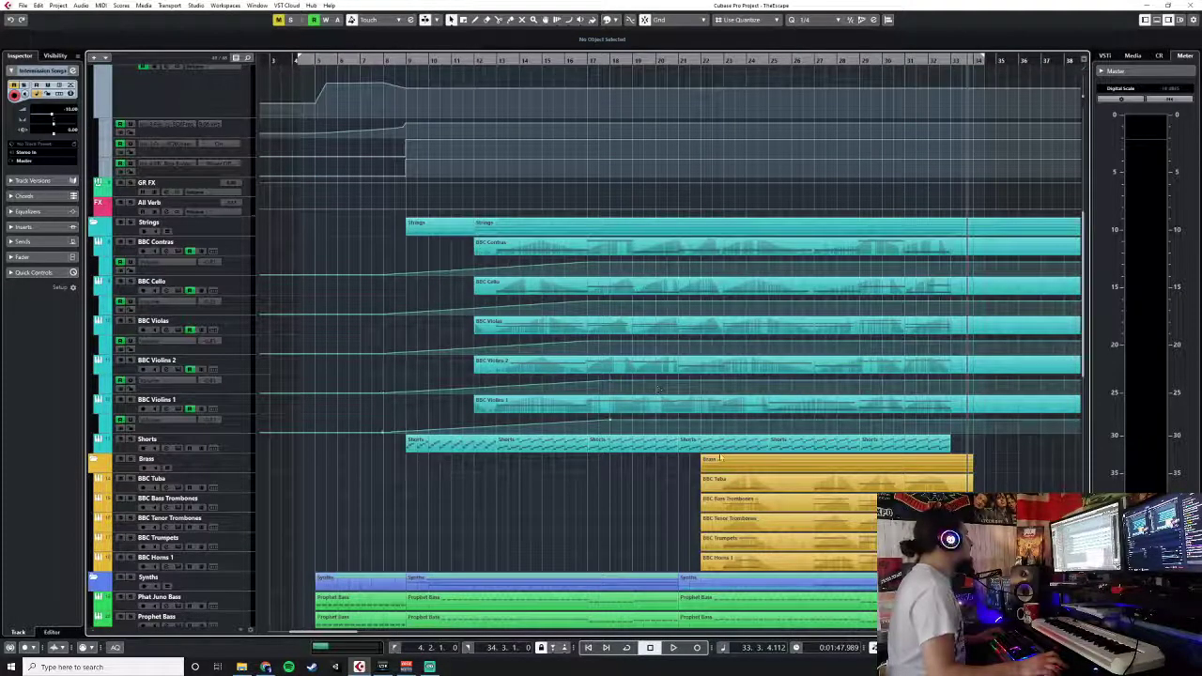
scroll(713, 456, "down", 6)
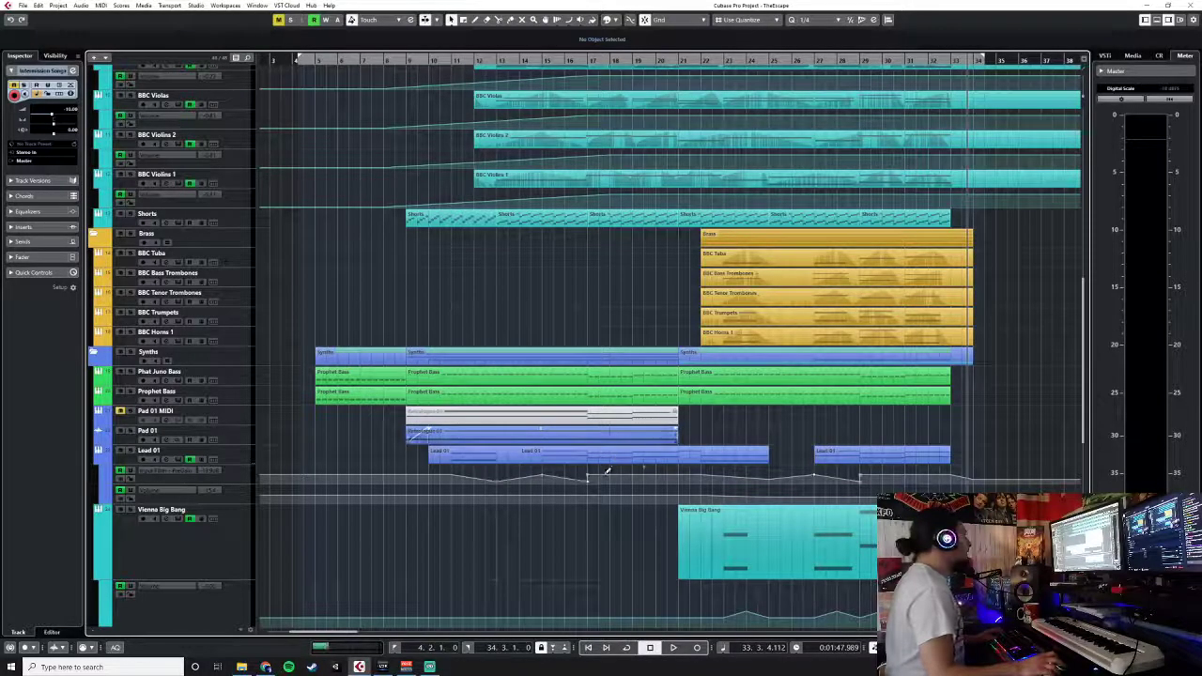
scroll(606, 470, "down", 12)
scroll(605, 469, "up", 18)
scroll(605, 469, "down", 18)
scroll(639, 458, "up", 18)
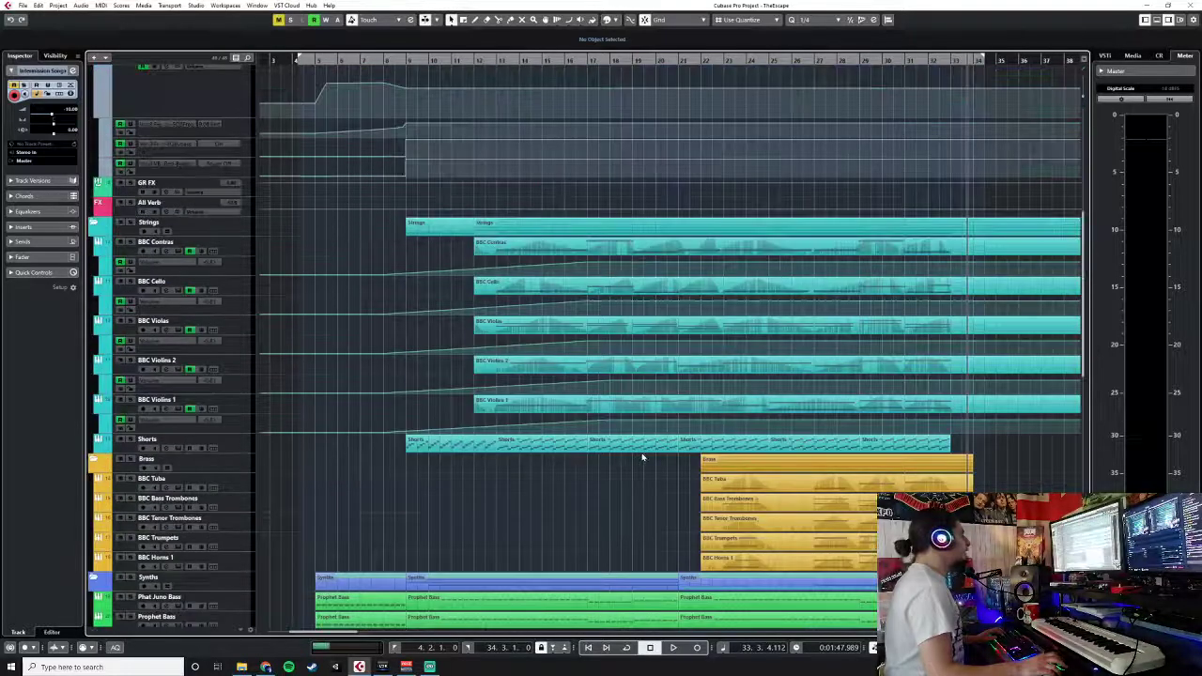
scroll(643, 455, "down", 5)
scroll(643, 449, "up", 5)
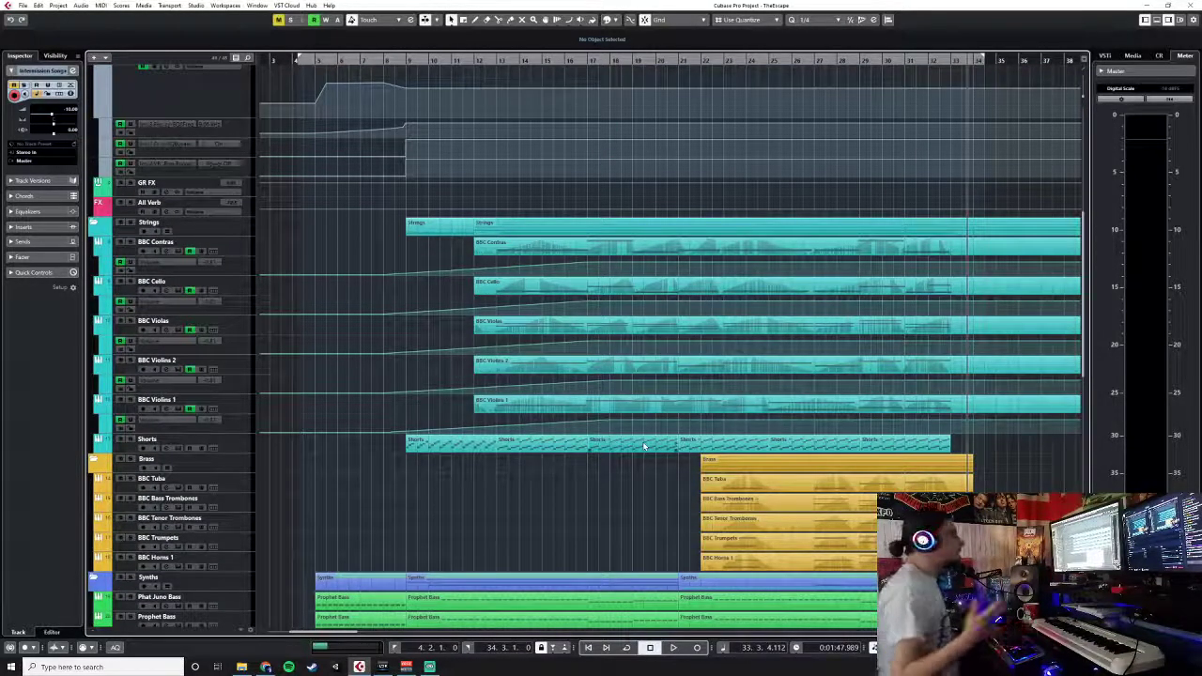
scroll(644, 451, "down", 5)
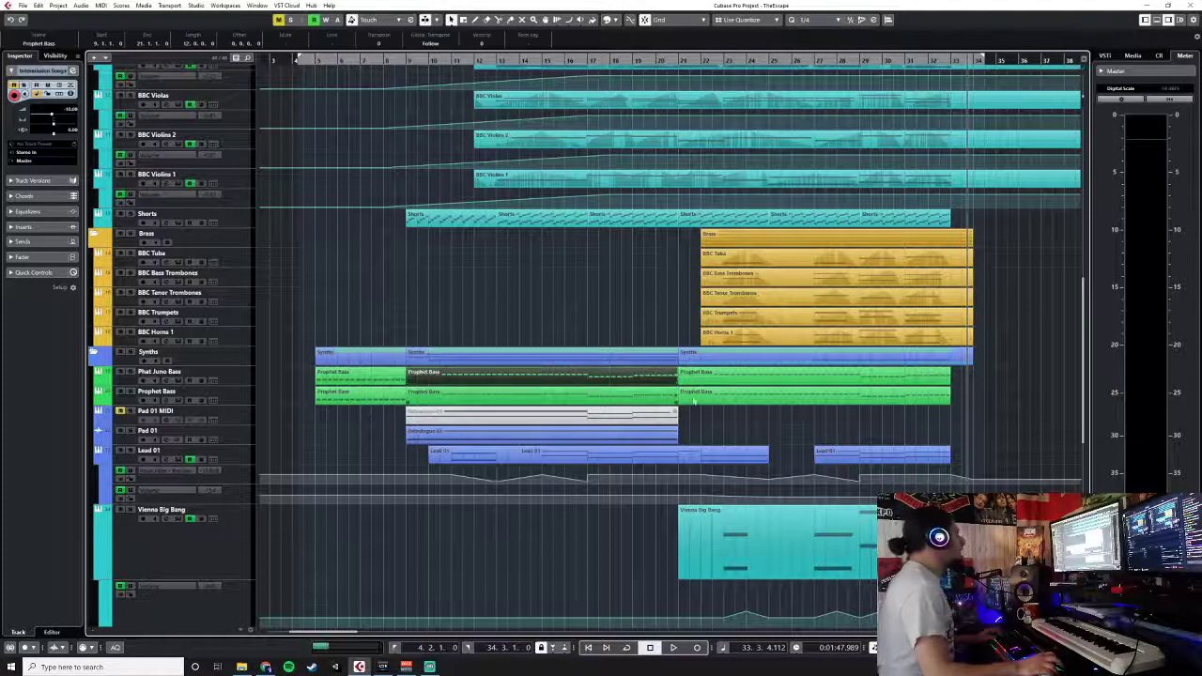
- Inspect the notes of the bars 21 to 33 parts on the Phat Juno Bass and Prophet Bass tracks, auditioning their pitch
left_click(903, 379)
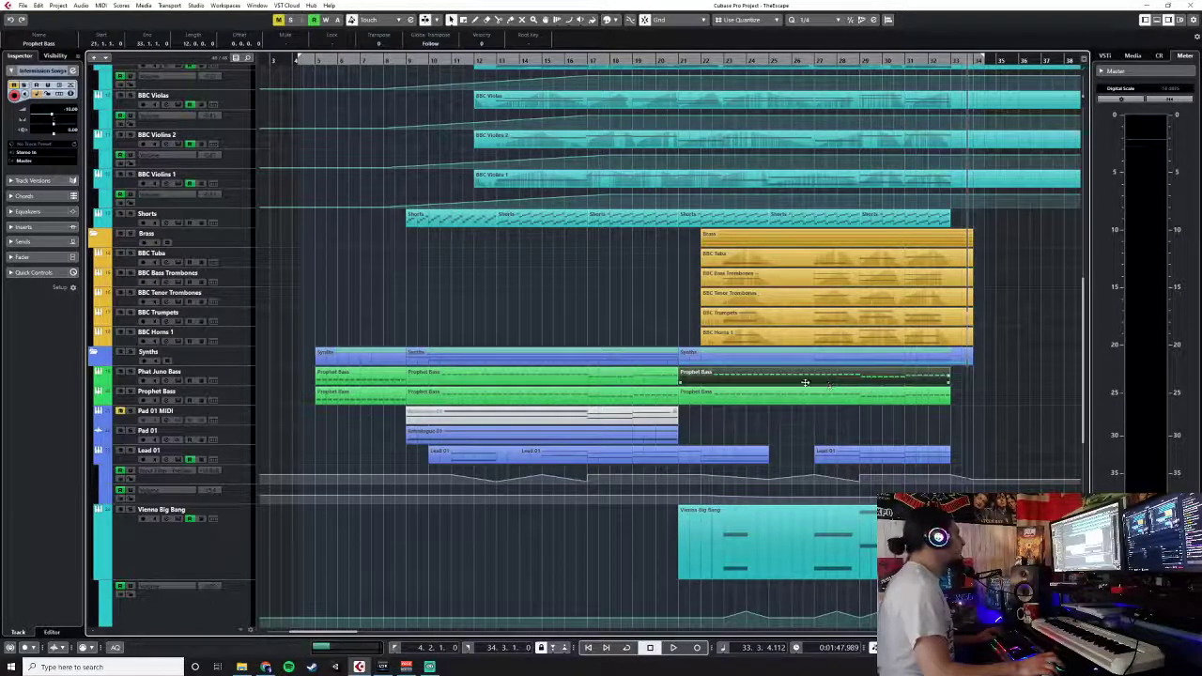
double_click(818, 381)
left_click(111, 457)
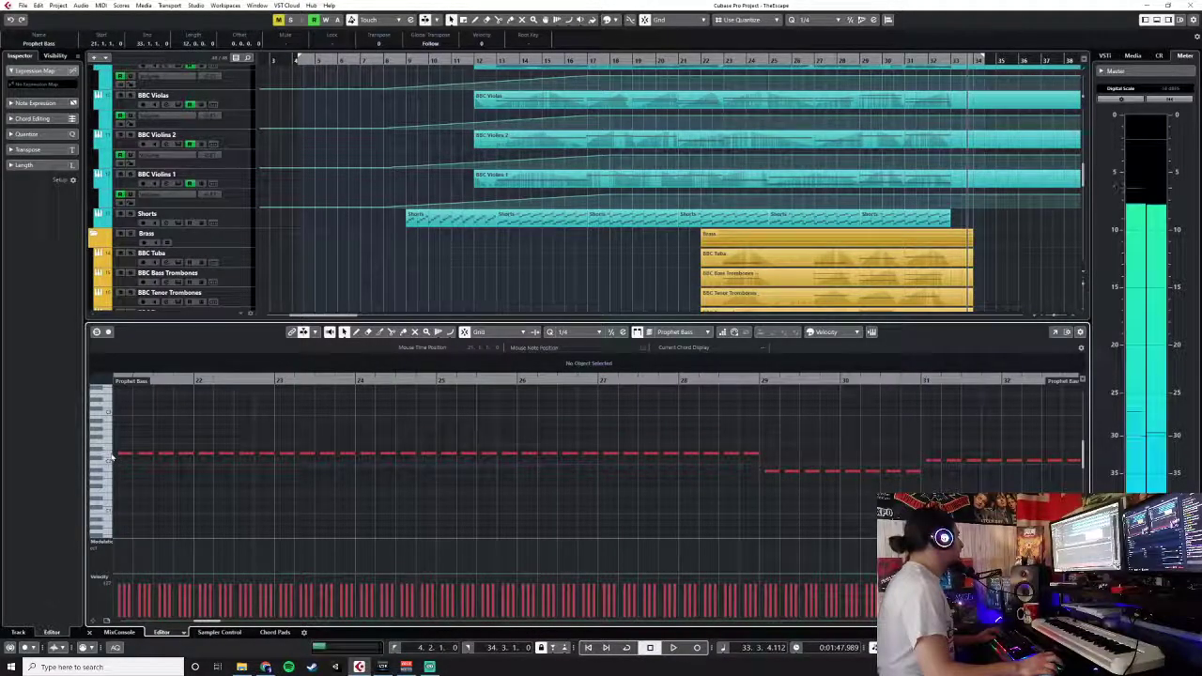
left_click(91, 633)
double_click(724, 396)
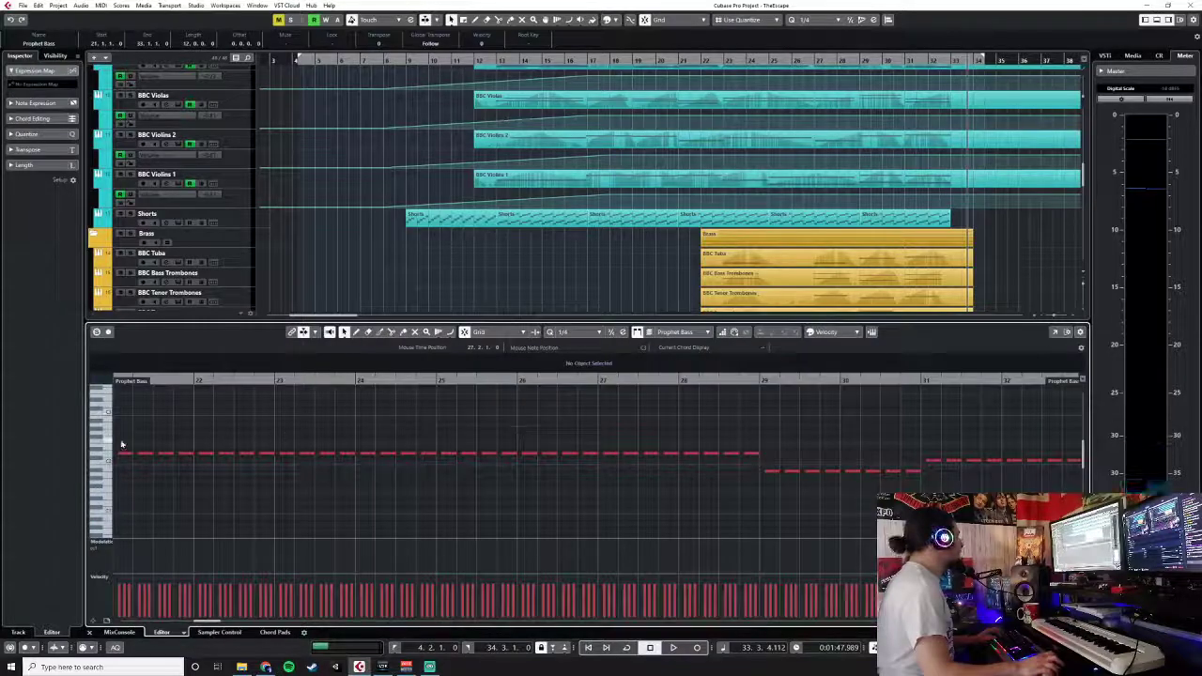
left_click(108, 460)
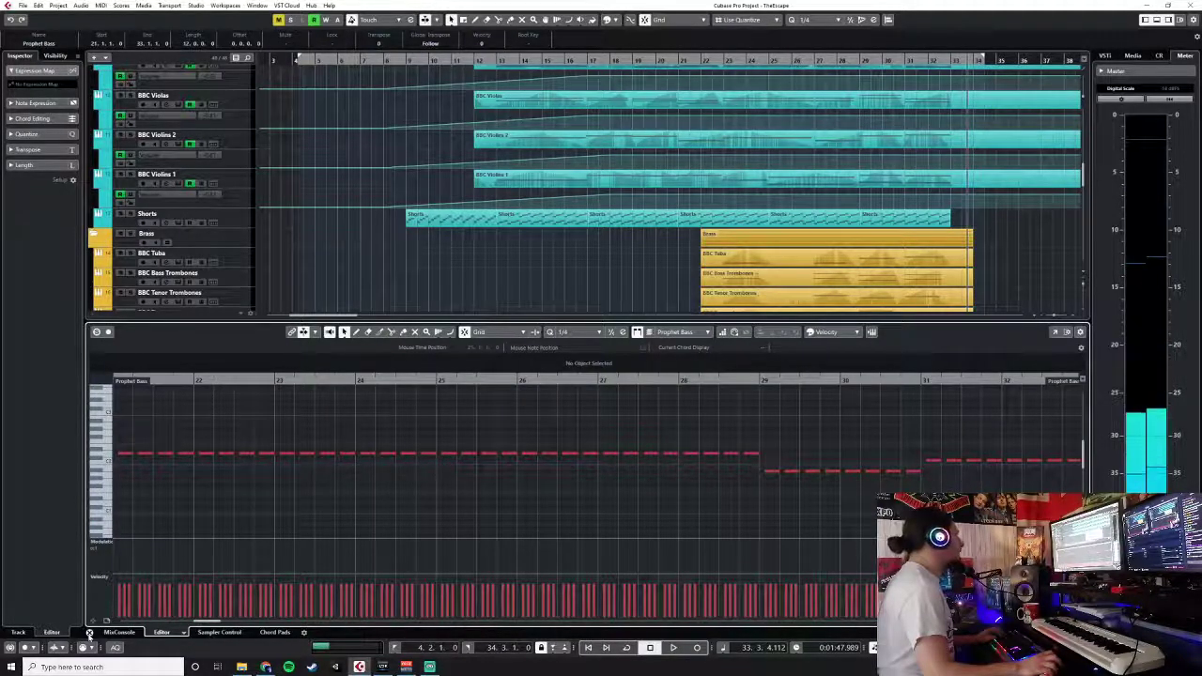
left_click(90, 634)
- Draw an empty MIDI part on the Phat Juno Bass track from bar 33 to bar 50
scroll(909, 404, "right", 6)
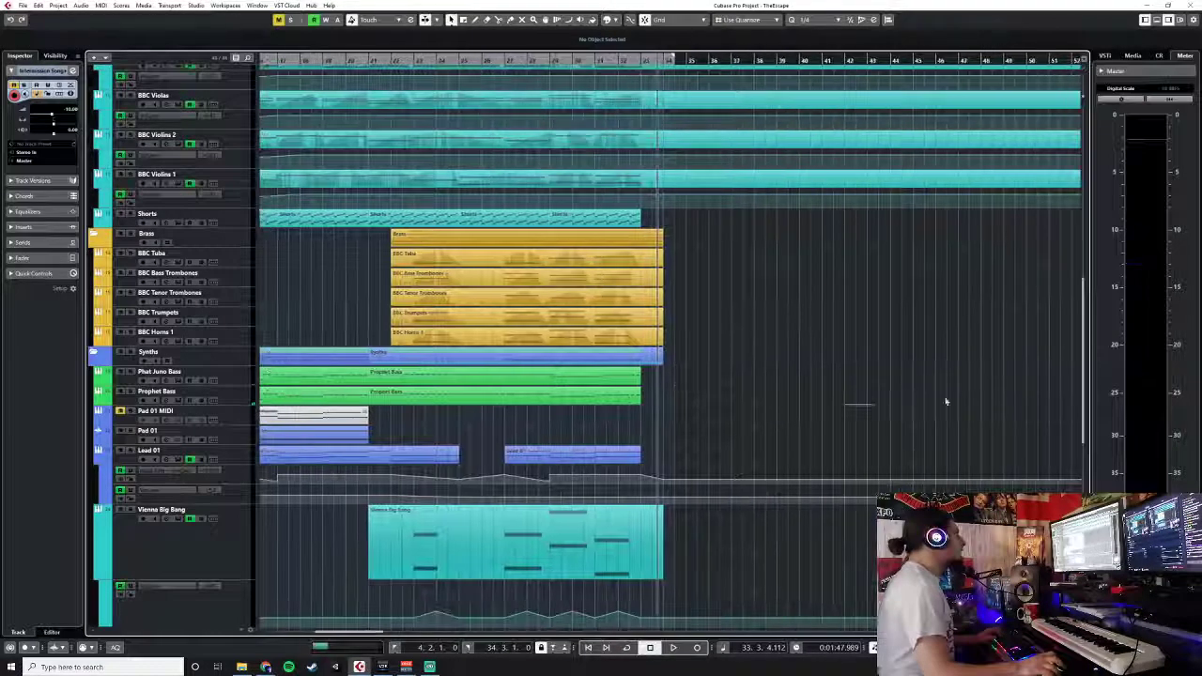
right_click(692, 399)
left_click(715, 398)
mouse_move(648, 378)
left_mouse_down()
mouse_move(1047, 388)
mouse_move(1028, 388)
left_mouse_up()
- Open the new Phat Juno Bass part for note editing and set the quantize value to 1/16
double_click(986, 383)
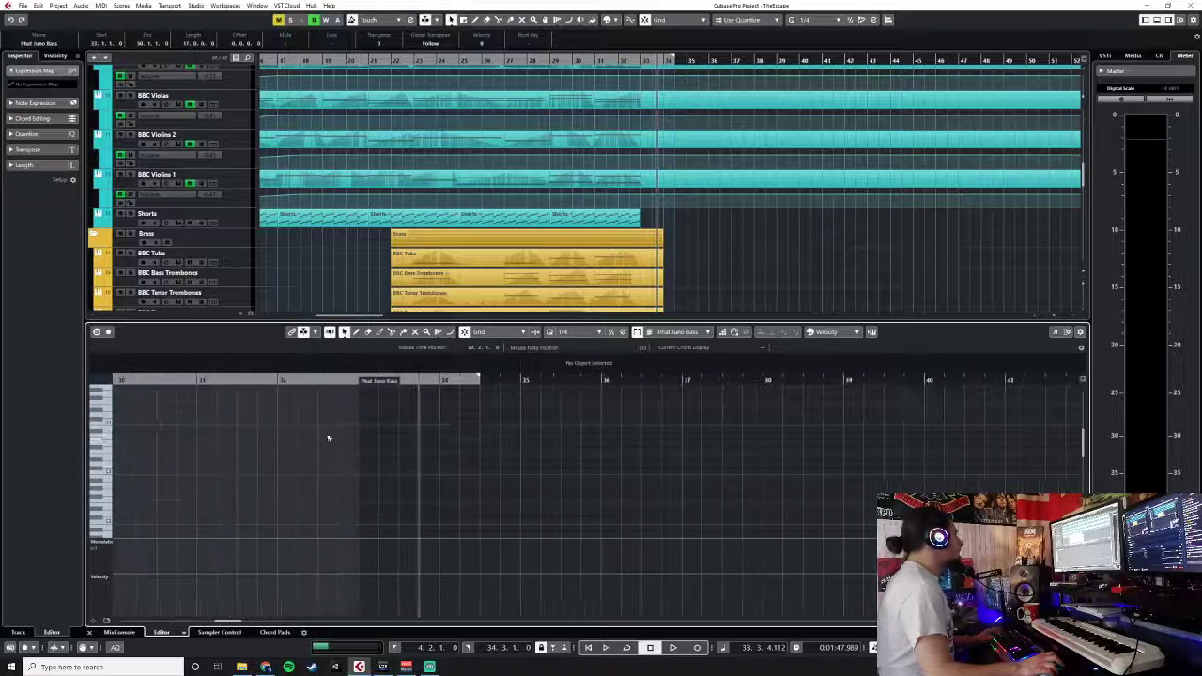
left_click(564, 333)
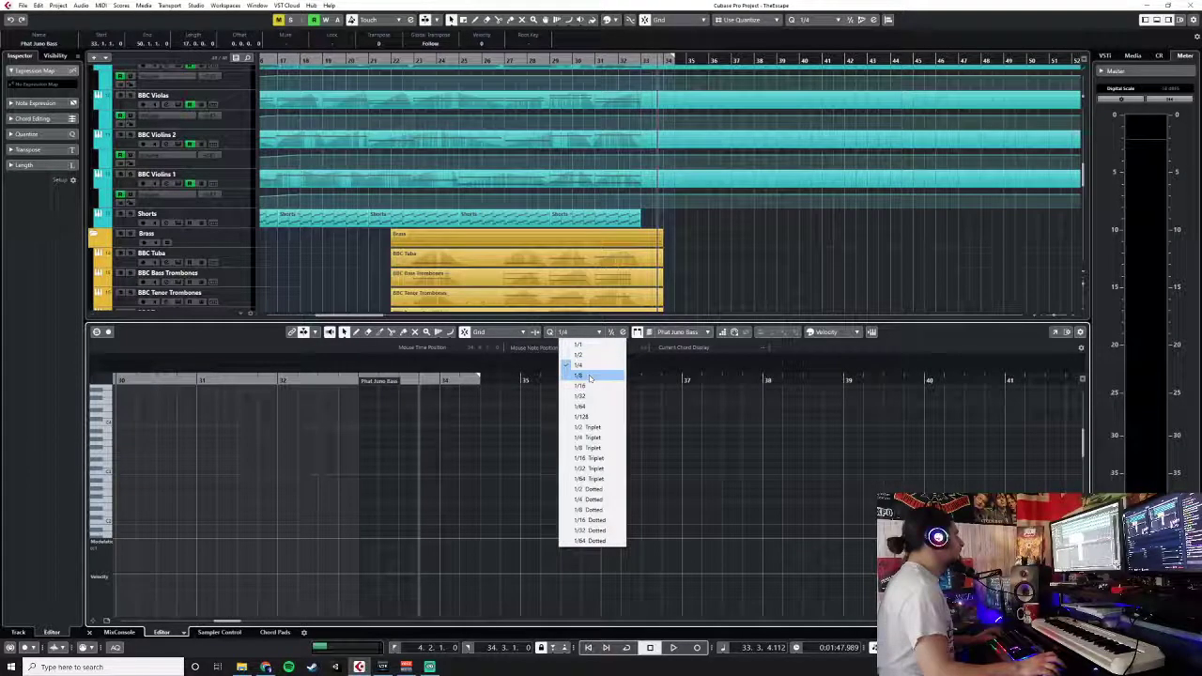
left_click(589, 377)
left_click(563, 333)
left_click(575, 385)
scroll(397, 485, "up", 3)
right_click(349, 492)
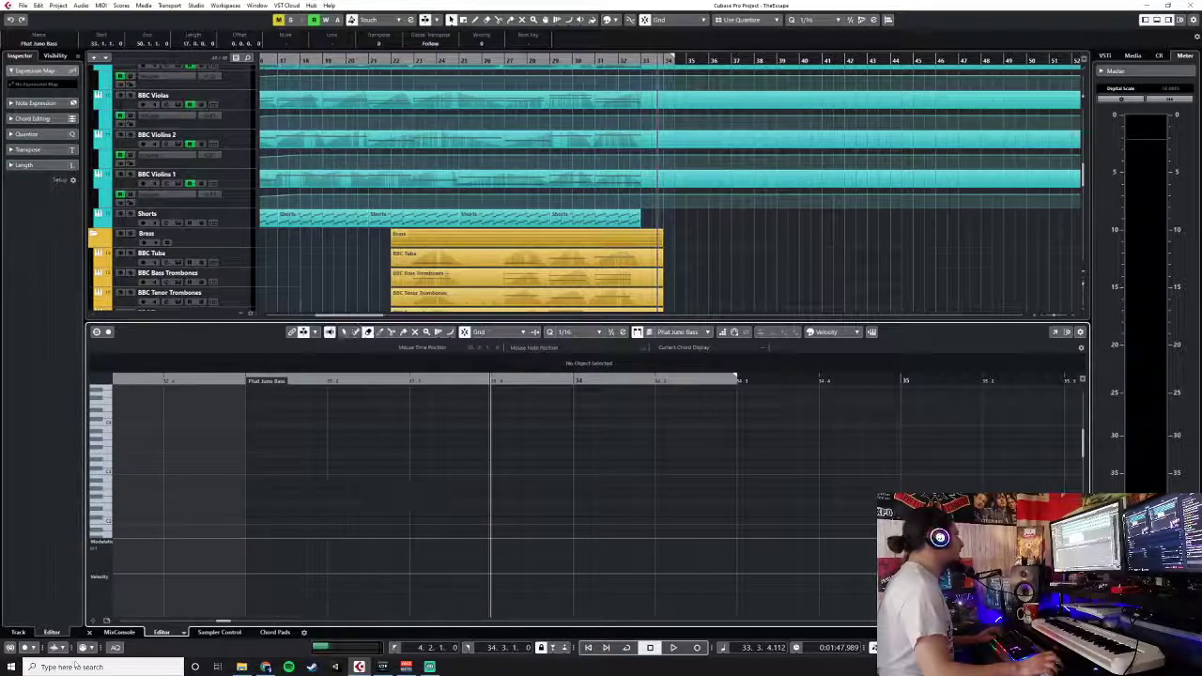
key("ctrl+alt+e")
- Copy one bar of bass notes from the bars 21 to 33 part on the Phat Juno Bass track
double_click(648, 385)
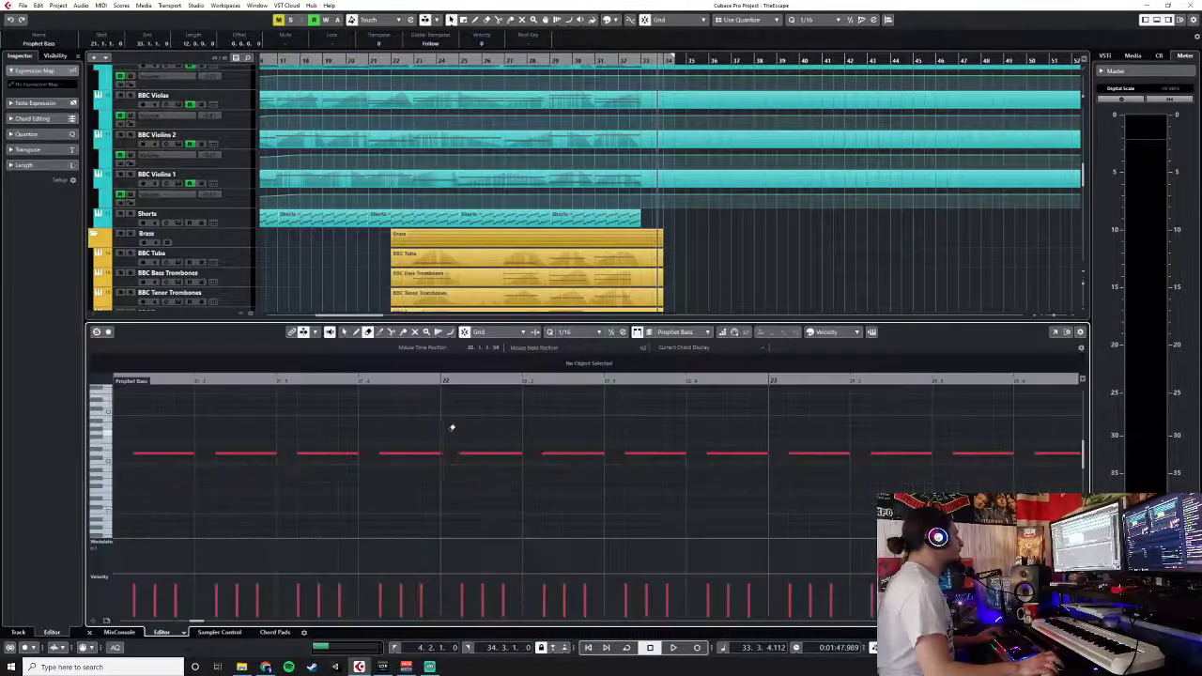
key("1")
mouse_move(294, 430)
left_mouse_down()
mouse_move(458, 480)
mouse_move(449, 483)
left_mouse_up()
left_click(90, 630)
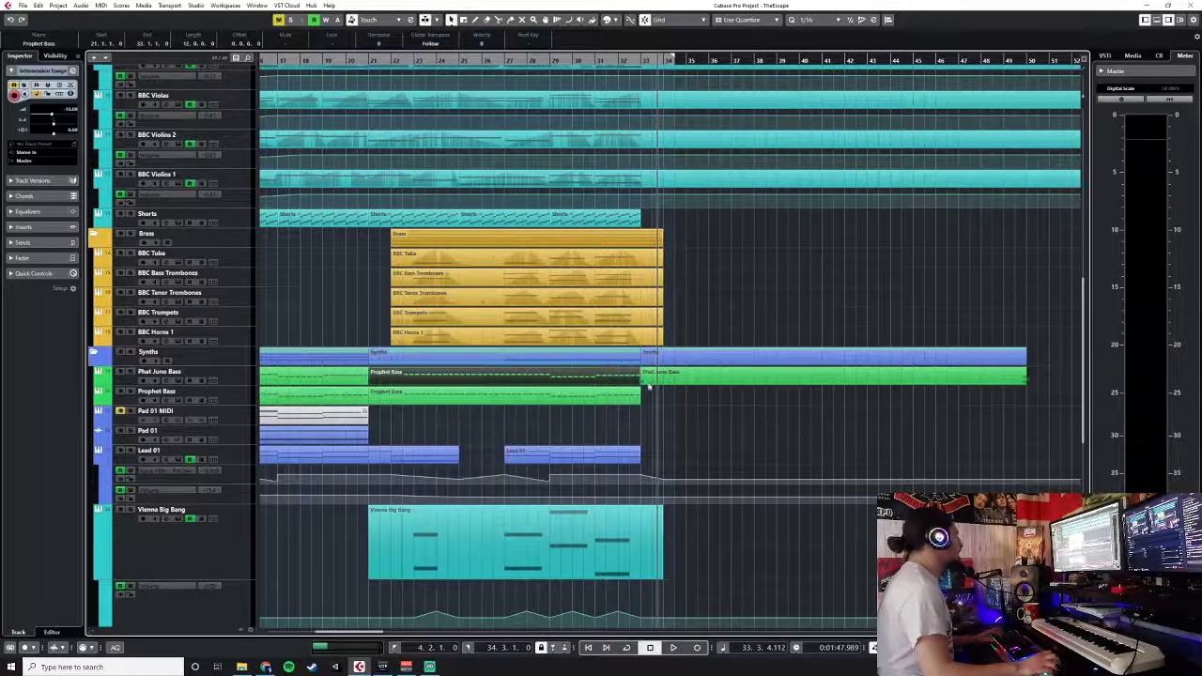
double_click(611, 384)
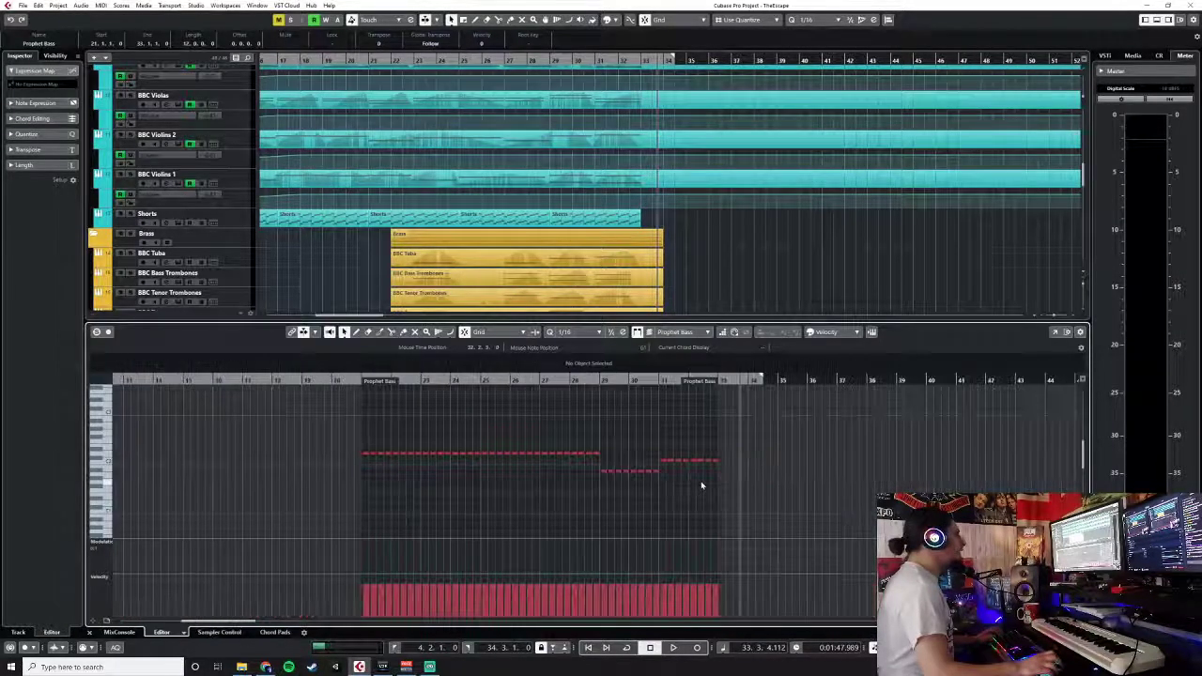
left_click(89, 634)
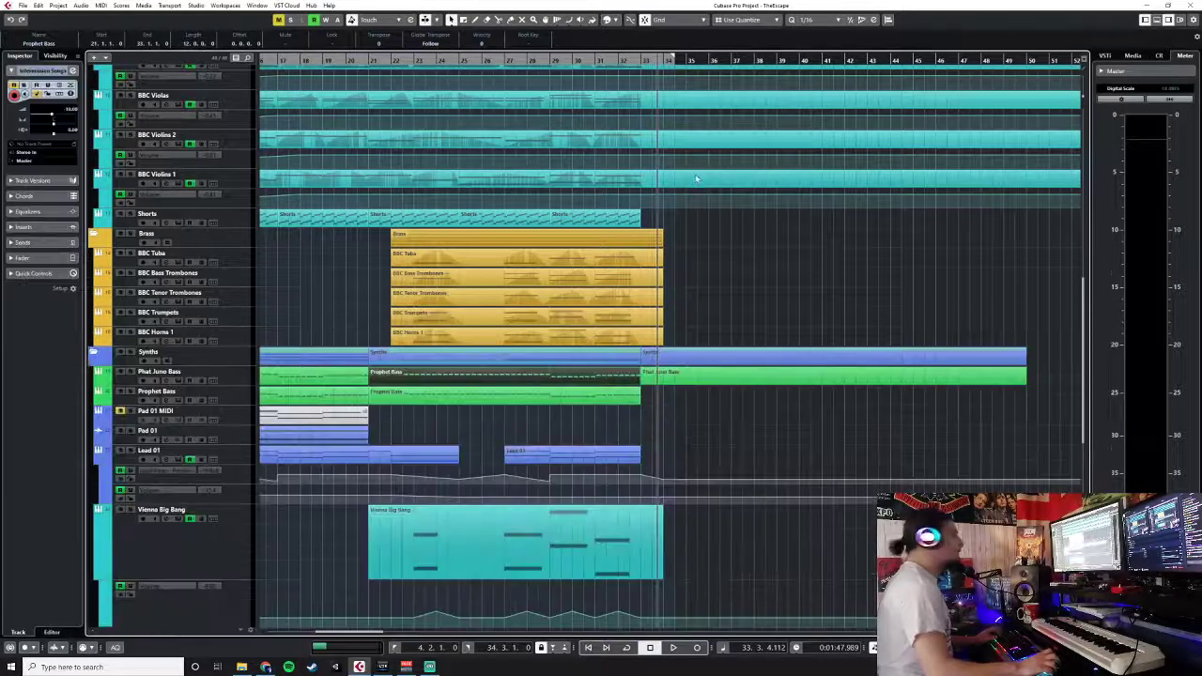
- Paste the copied bass notes at bars 33, 34, 35 and 36 of the new Phat Juno Bass part and play from just before bar 33
left_click(734, 379)
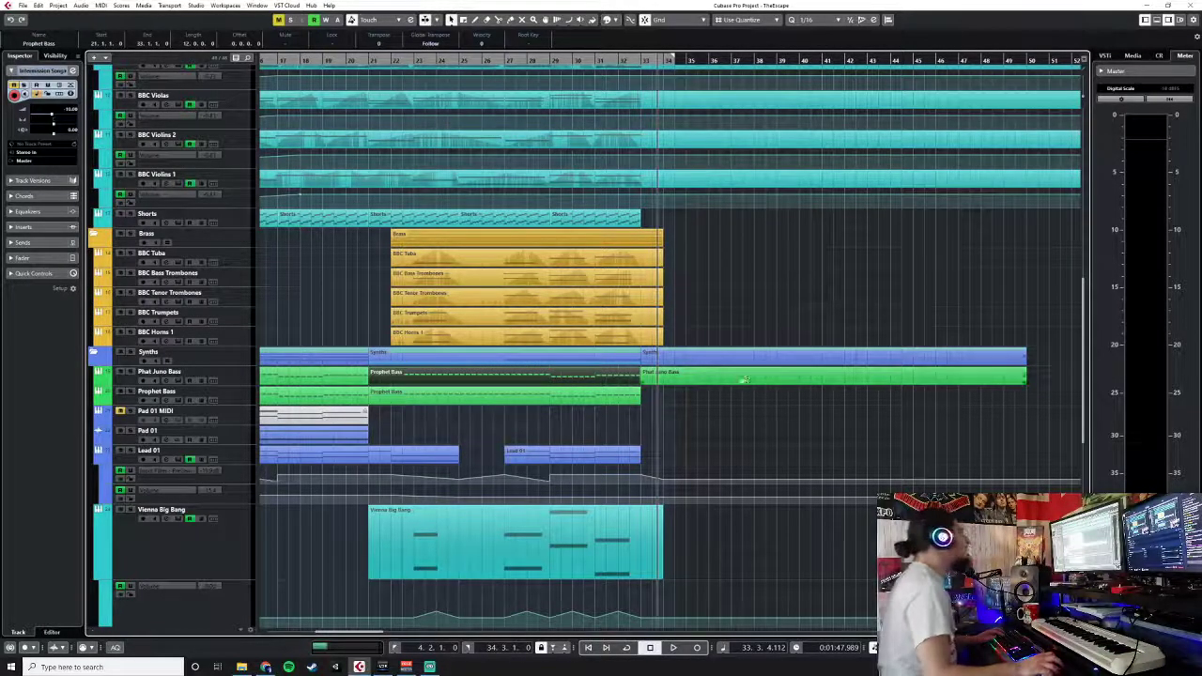
double_click(733, 379)
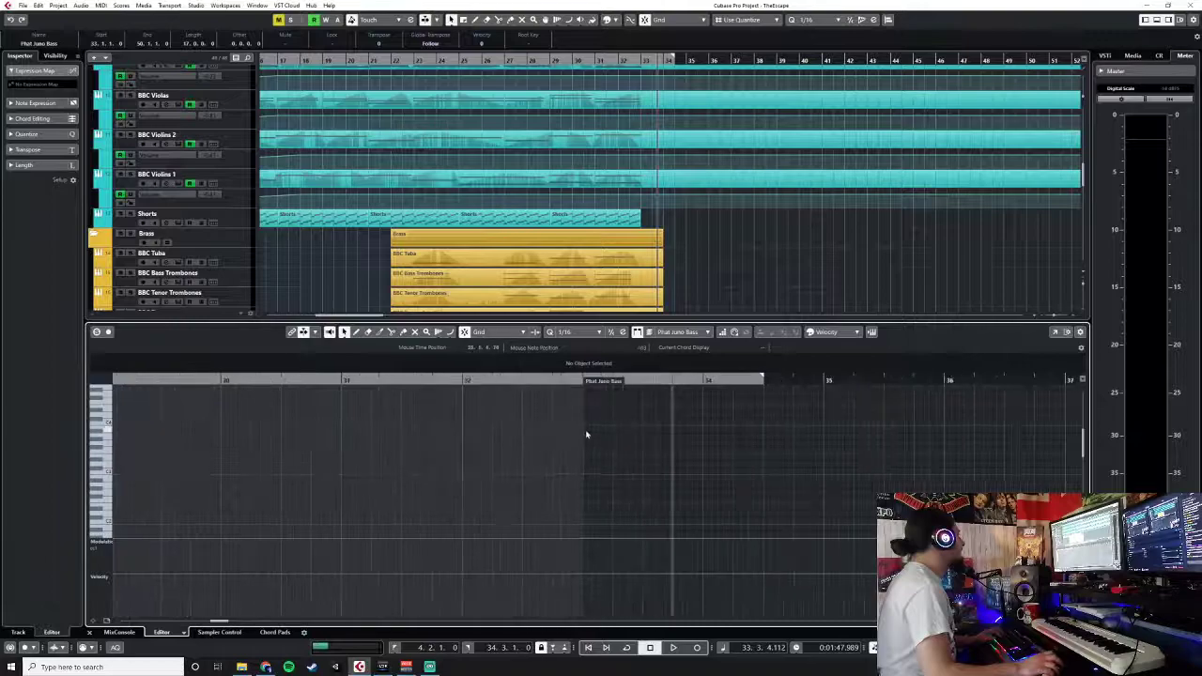
left_click(592, 379)
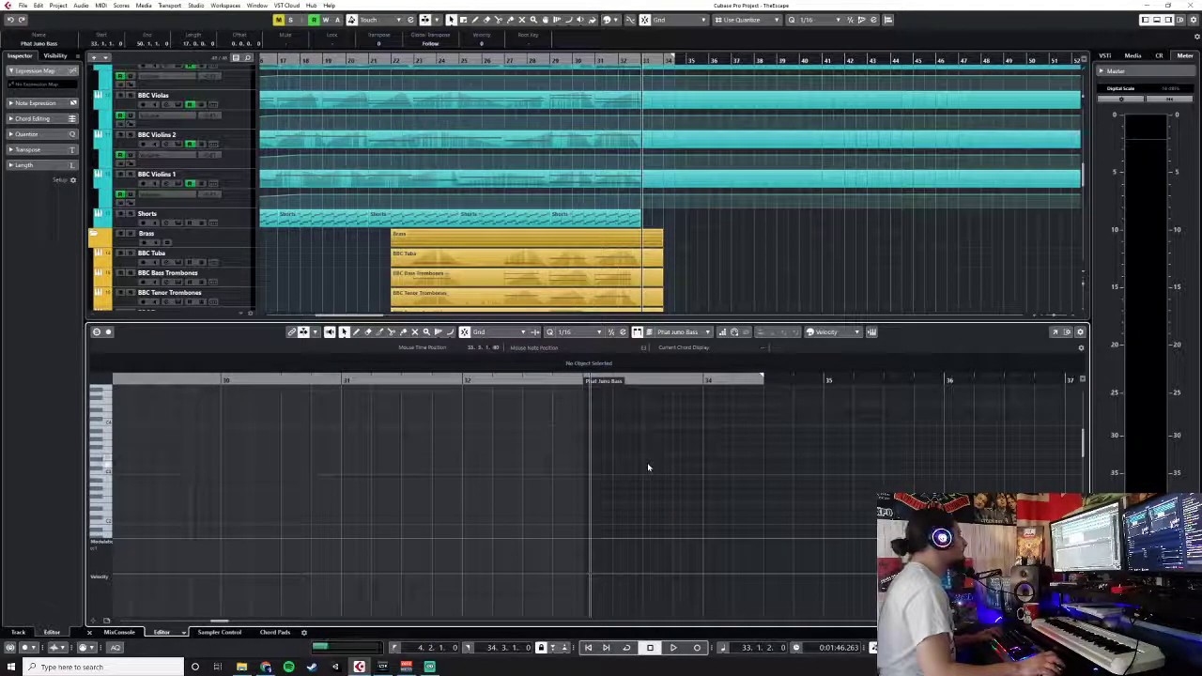
key("ctrl+v")
left_click(710, 380)
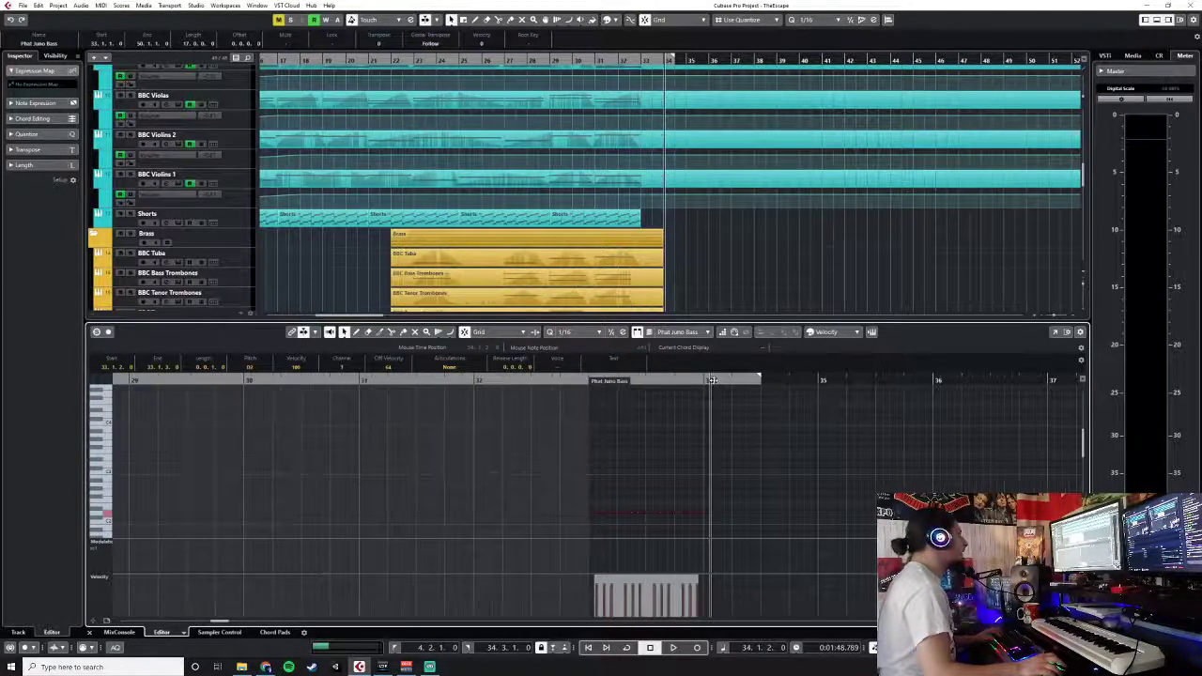
key("ctrl+v")
left_click(824, 378)
key("ctrl+v")
left_click(940, 378)
left_click(570, 380)
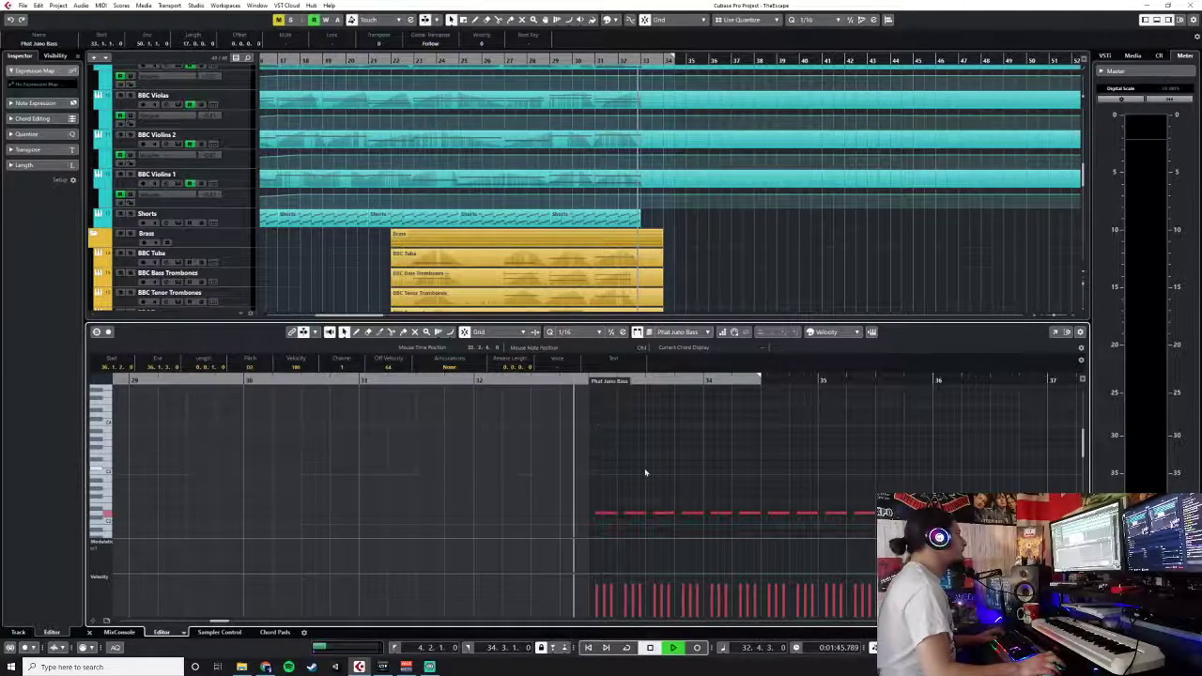
- Copy the new Phat Juno Bass part onto the Prophet Bass track at bar 33
key("space")
key("Return")
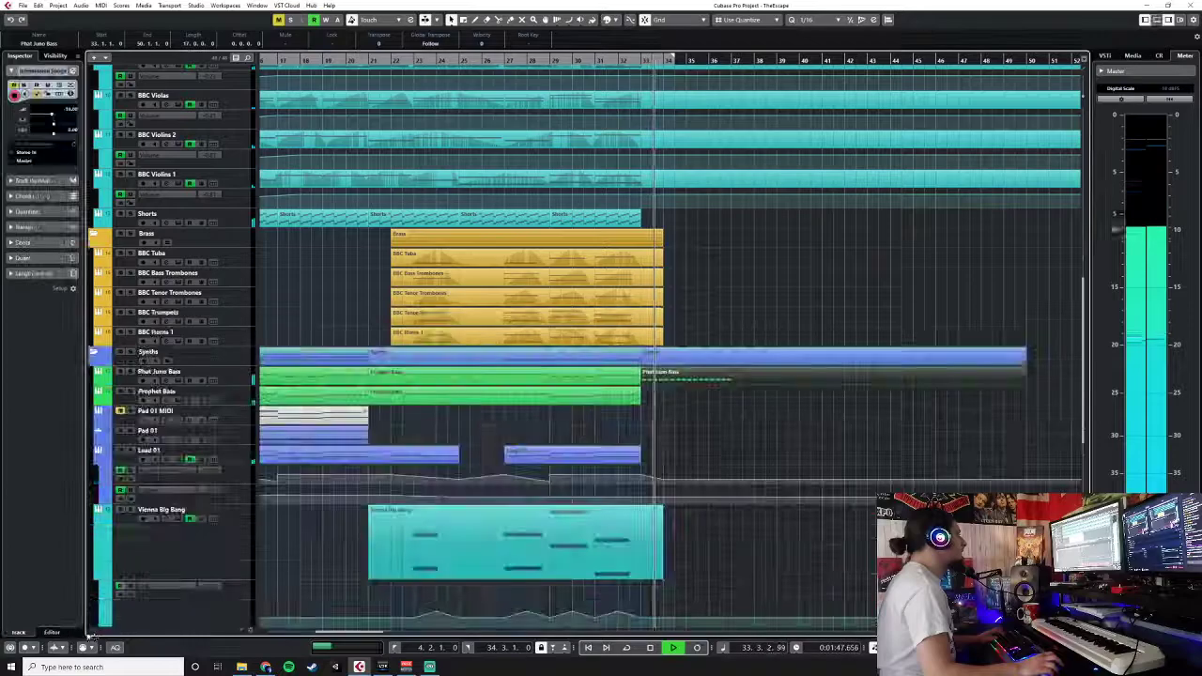
double_click(702, 375)
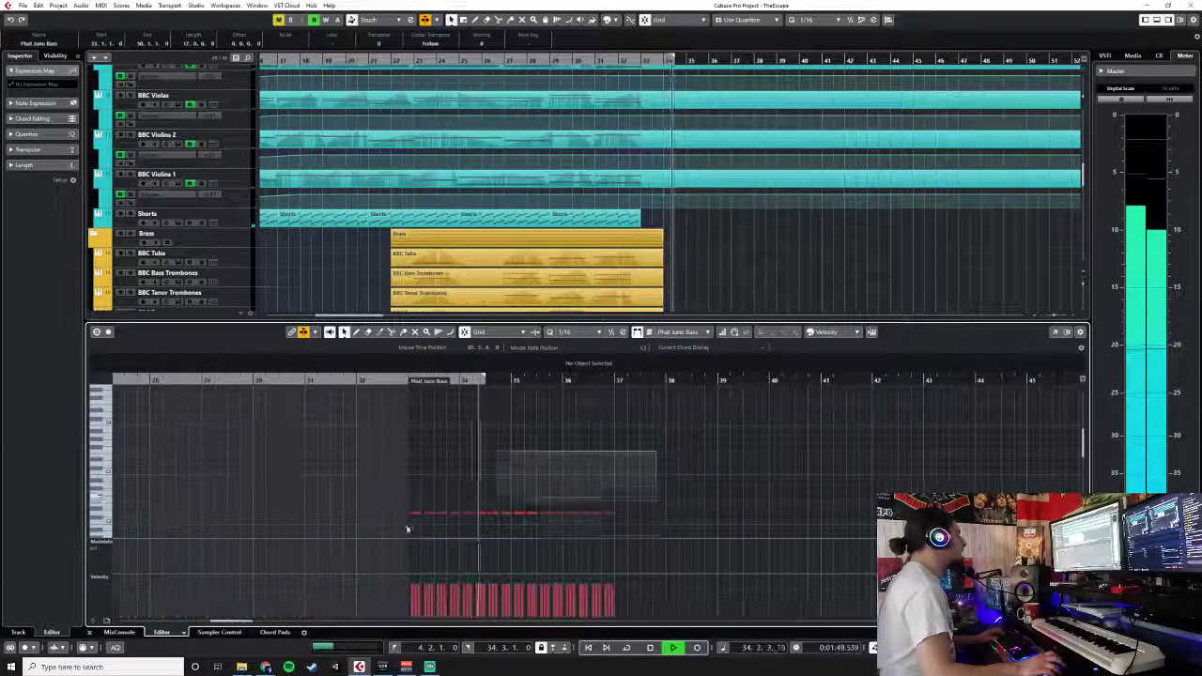
key("Return")
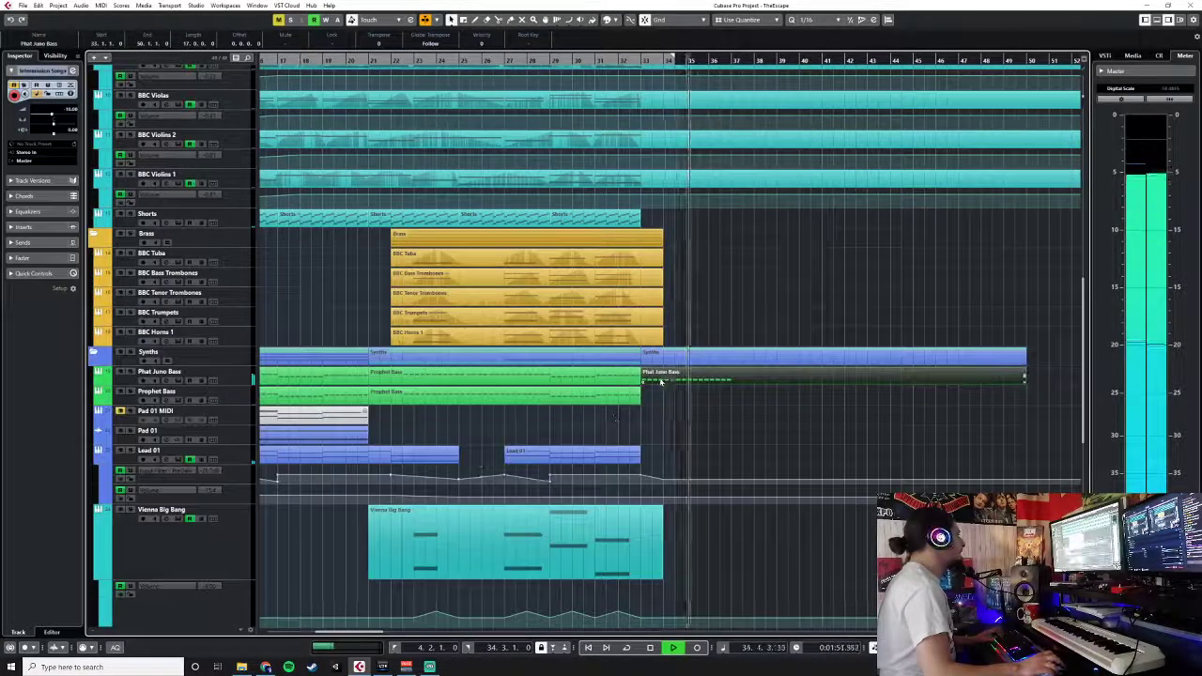
key("Down")
key("space")
left_click(644, 60)
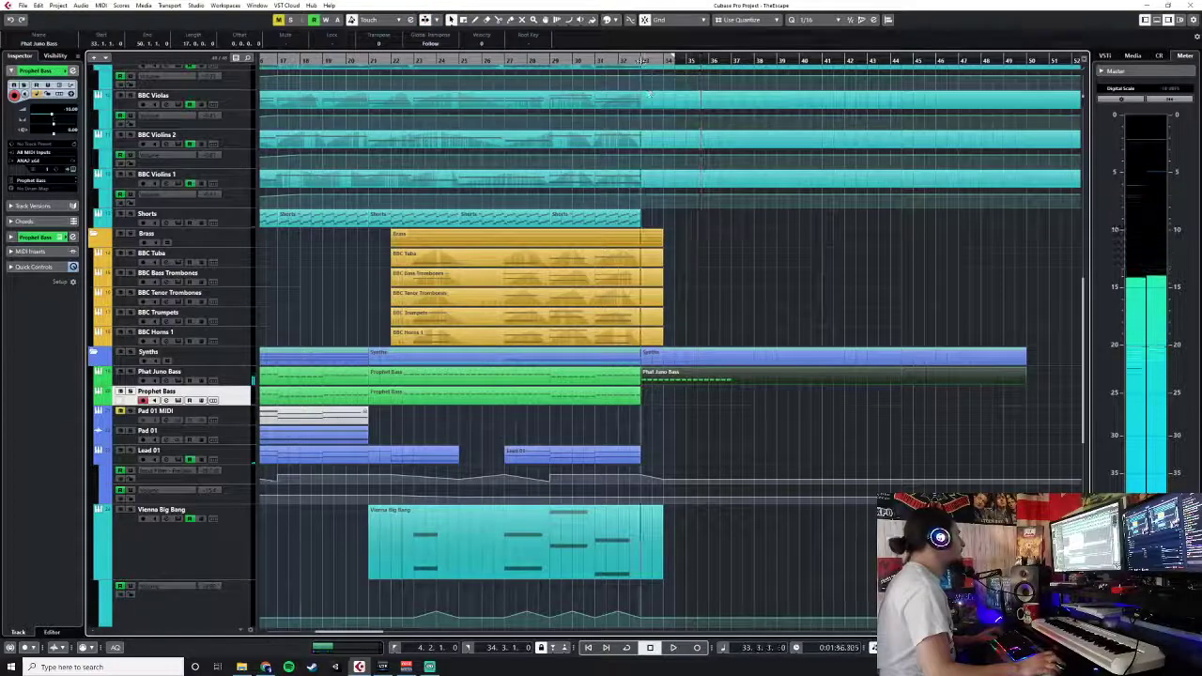
key("ctrl+v")
- Play the arrangement from the end of bar 31 and look over the drum tracks up to bar 33
left_click(612, 57)
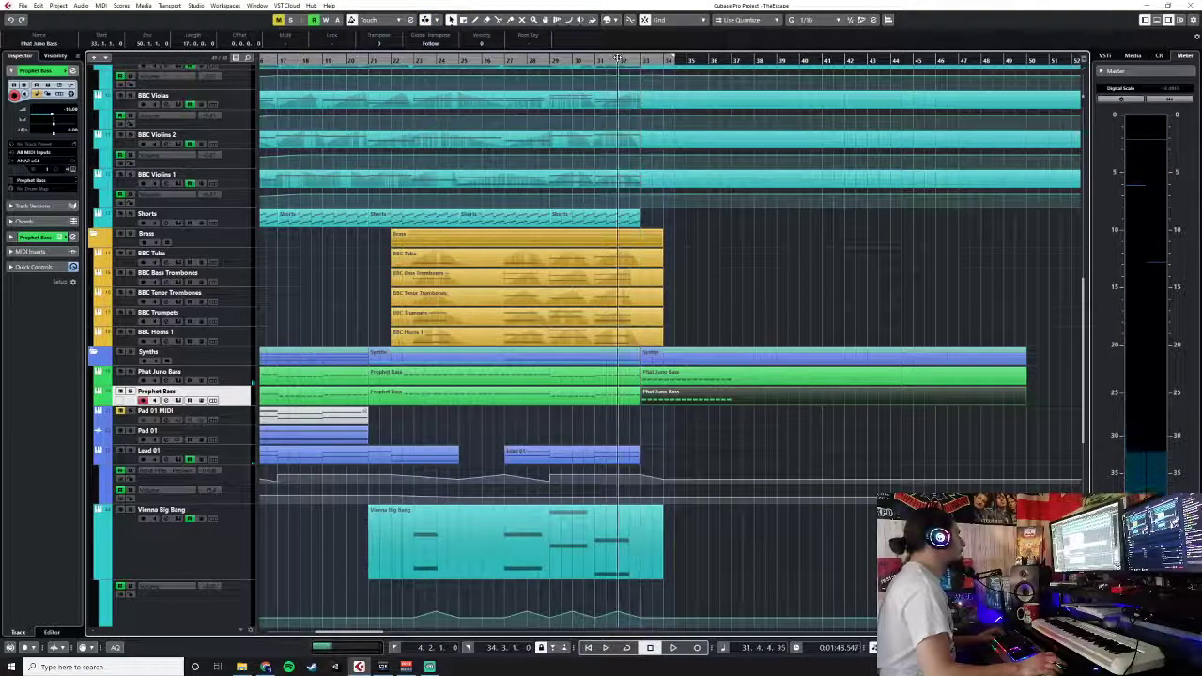
key("space")
scroll(663, 472, "down", 5)
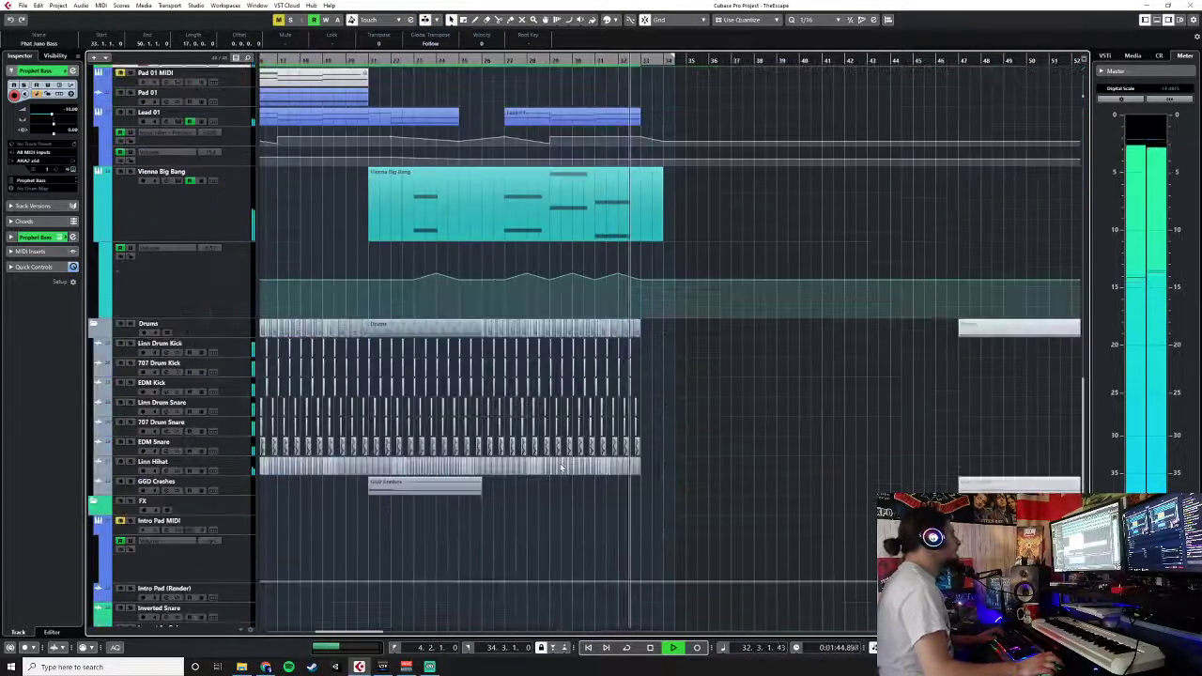
scroll(585, 395, "up", 3)
scroll(585, 395, "up", 4)
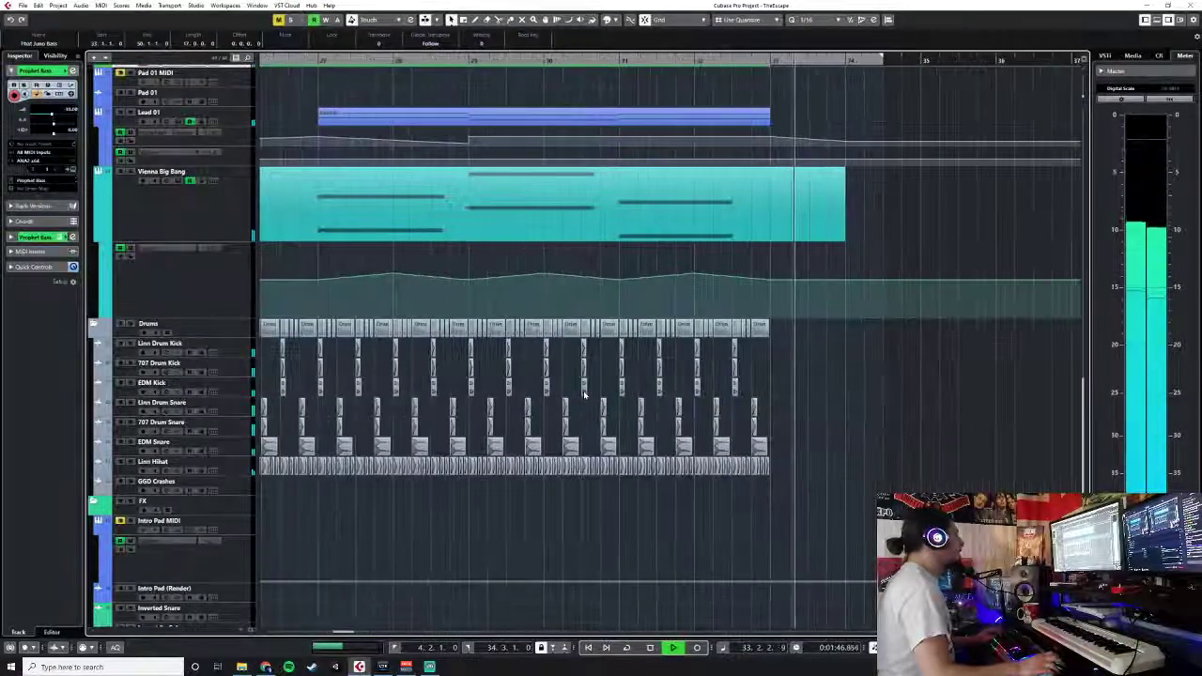
scroll(585, 394, "down", 6)
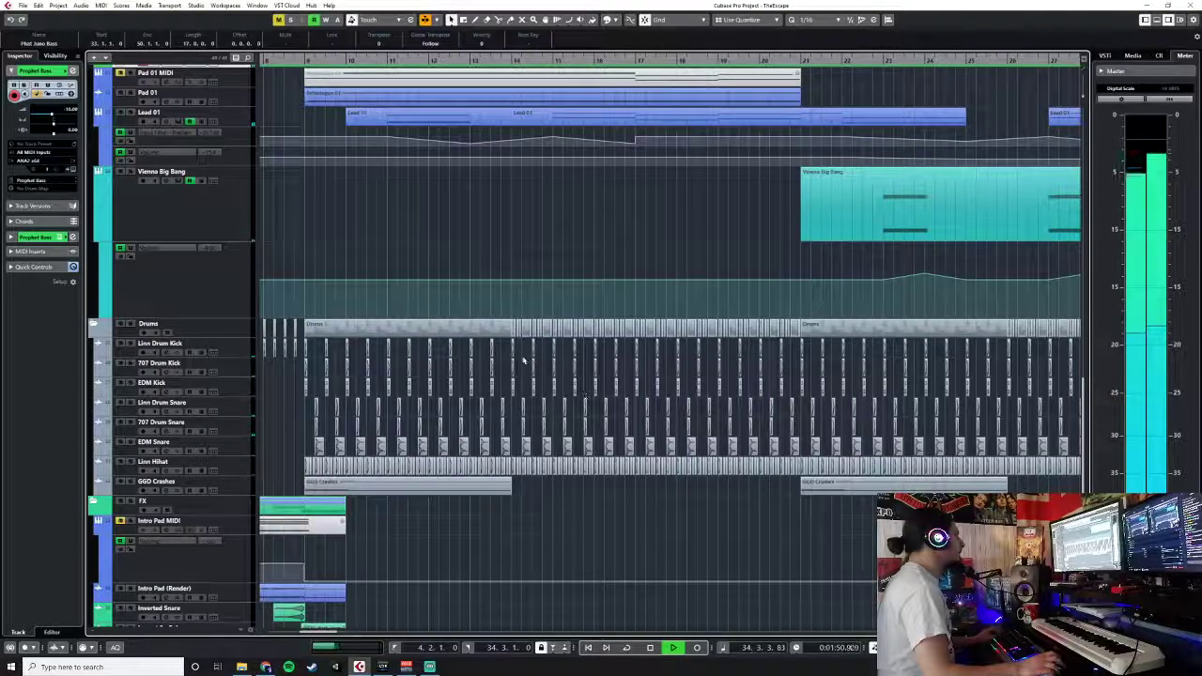
- Play from bar 21 and copy the Drums folder part spanning bars 21 to 26
left_click(801, 59)
scroll(933, 365, "right", 2)
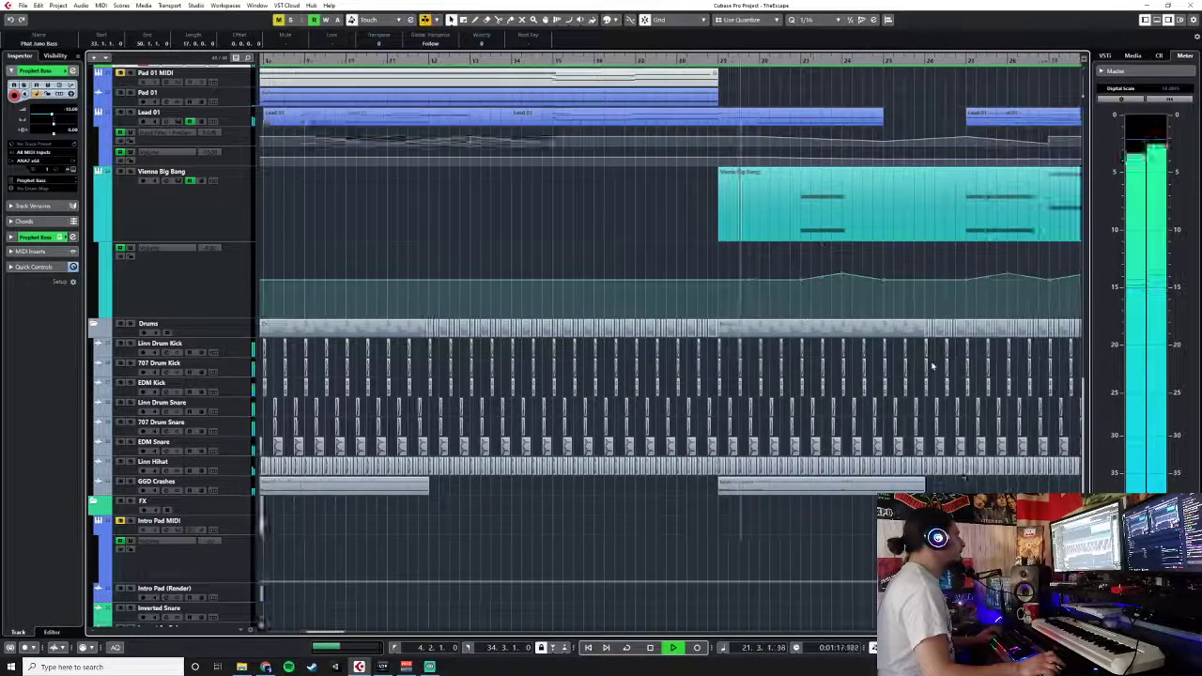
scroll(933, 366, "right", 3)
left_click(577, 331)
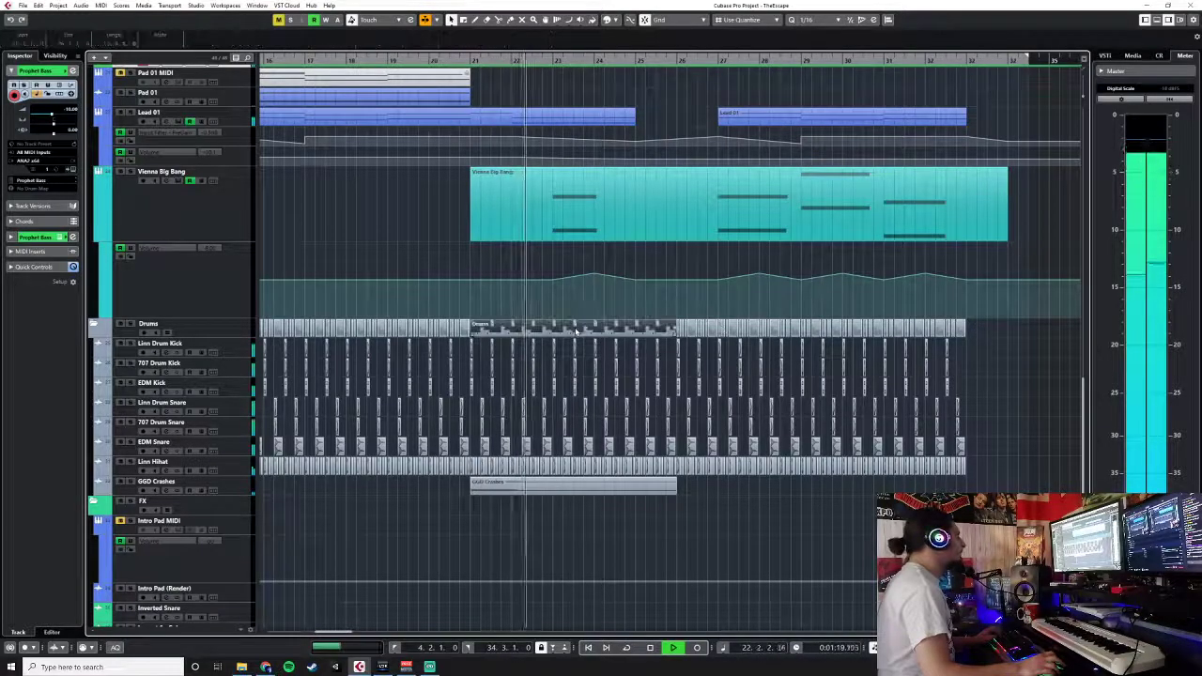
scroll(918, 380, "right", 4)
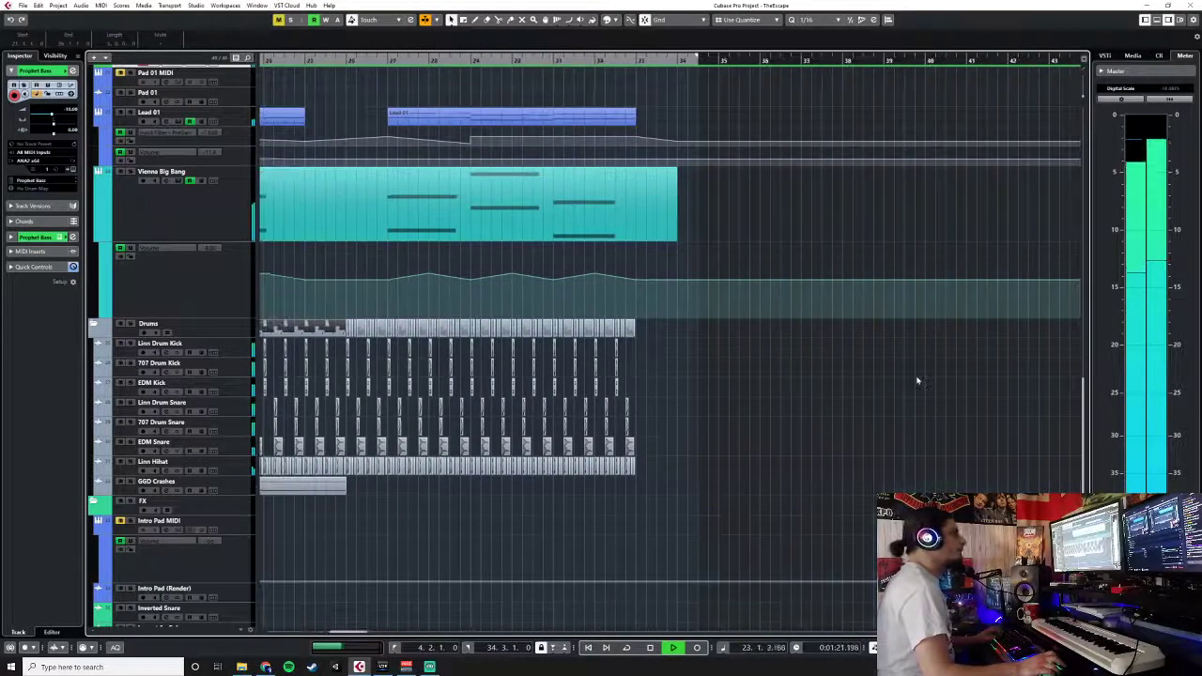
- Set the project quantize value to 1/1 and paste the copied Drums part at bars 33 and 38
left_click(817, 19)
left_click(819, 31)
scroll(730, 270, "up", 4)
scroll(731, 273, "down", 2)
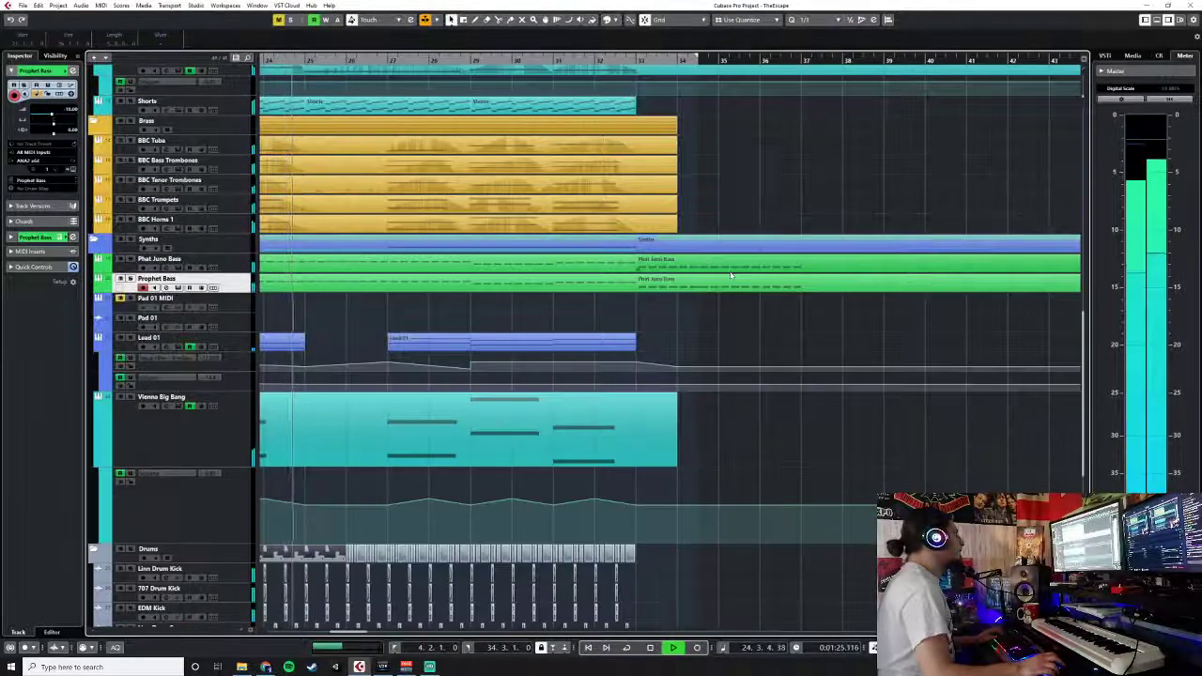
scroll(731, 273, "down", 2)
left_click(243, 333)
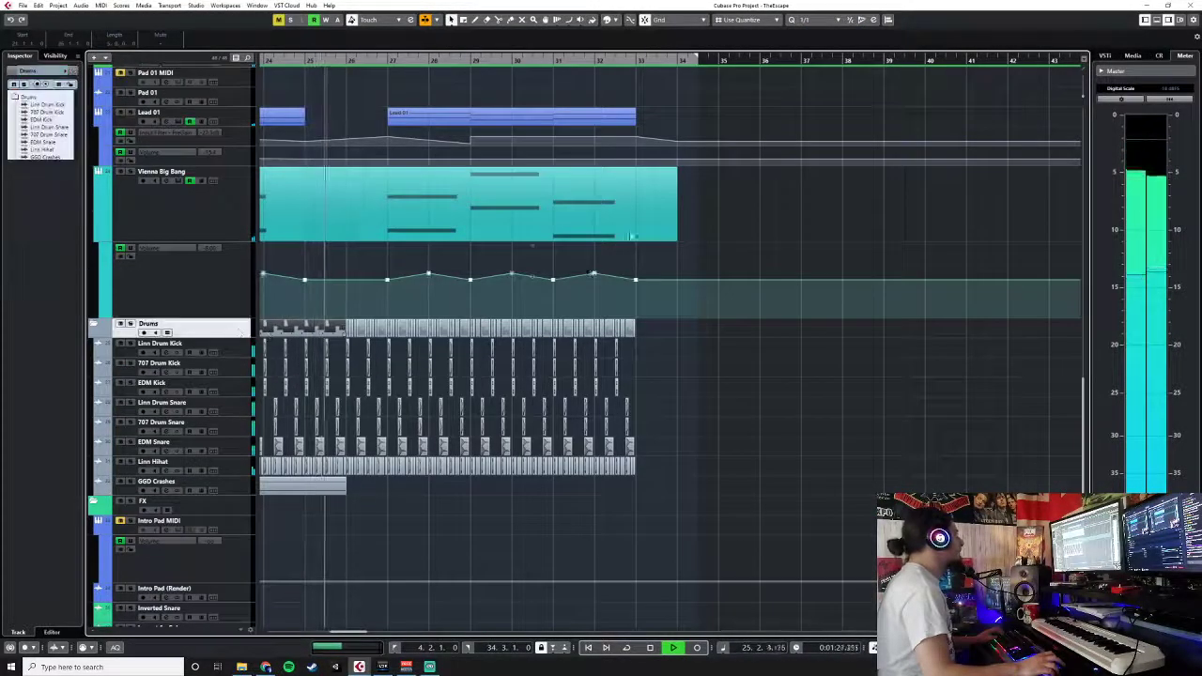
key("space")
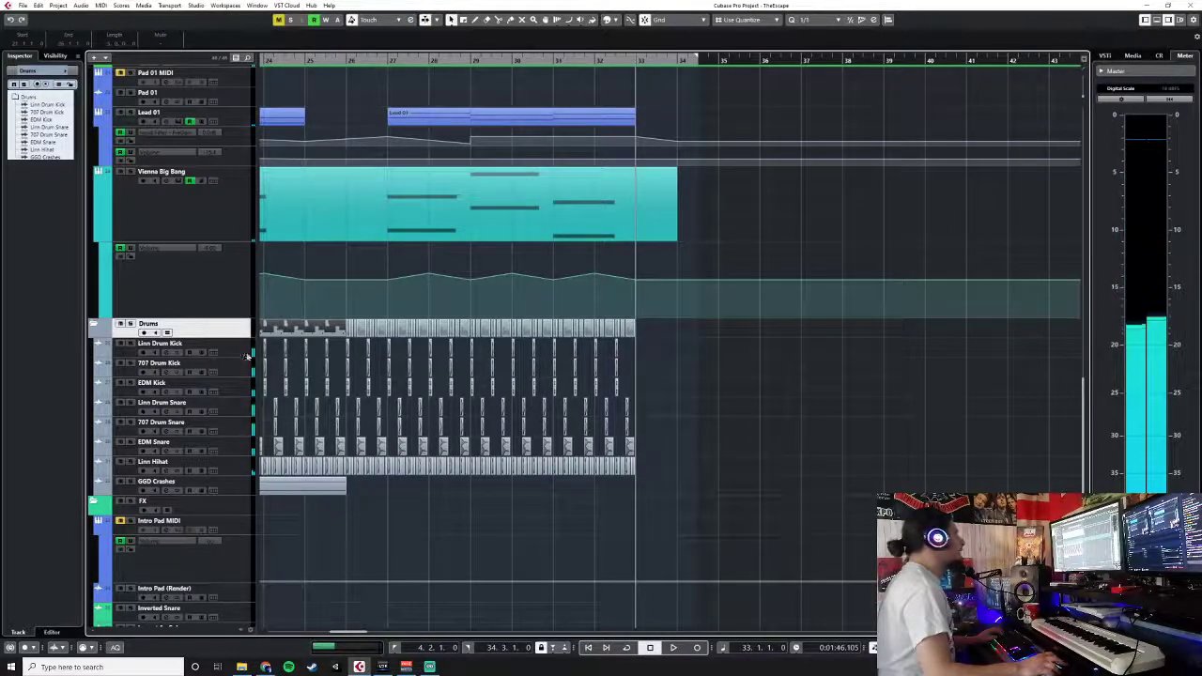
key("ctrl+v")
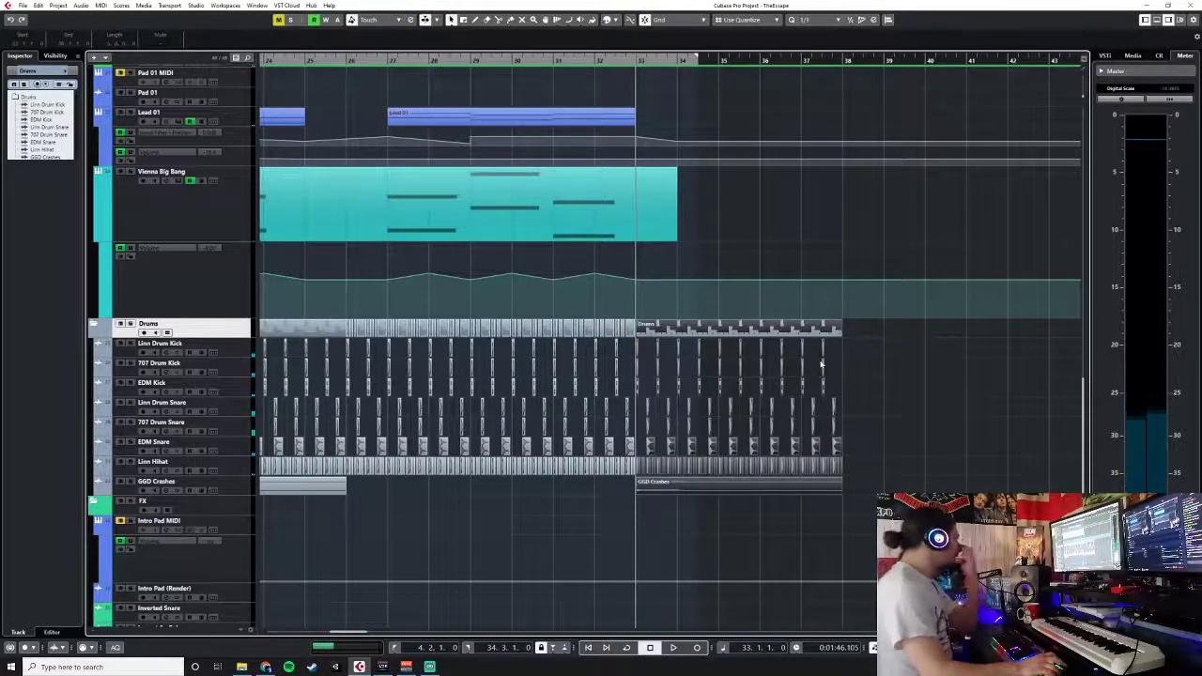
left_click(848, 67)
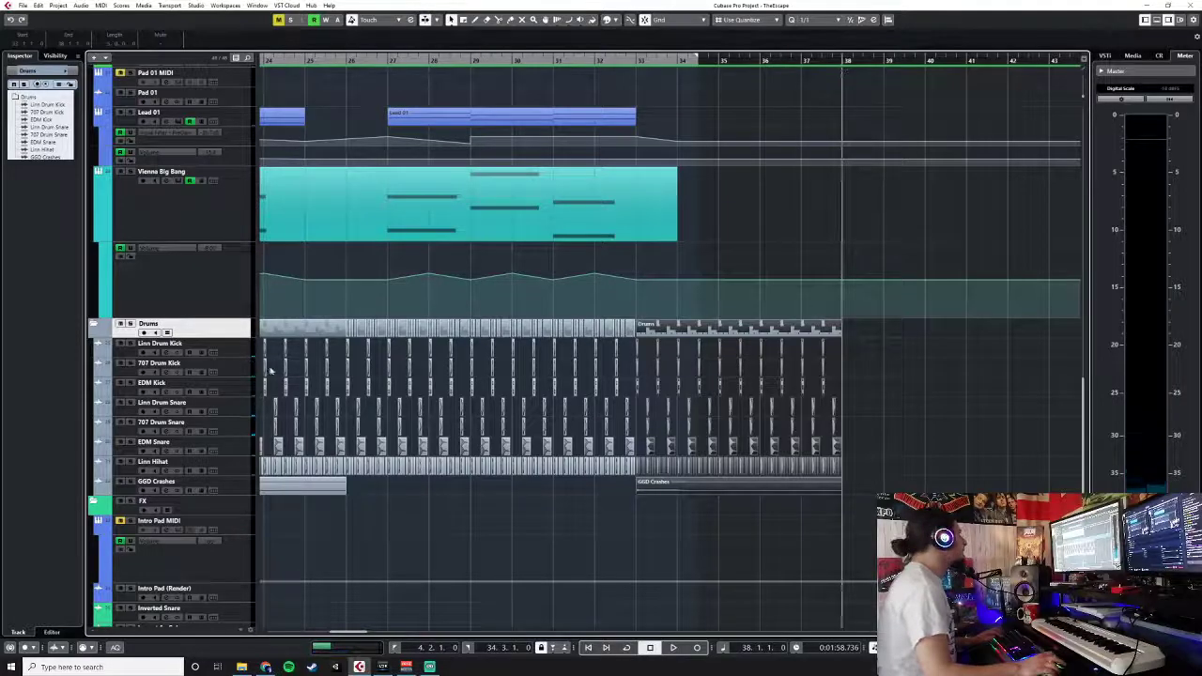
key("ctrl+v")
- Open the Phat Juno Bass part starting at bar 33 for note editing and select its bar 36 notes
scroll(784, 359, "up", 4)
scroll(784, 360, "down", 2)
left_click(794, 269)
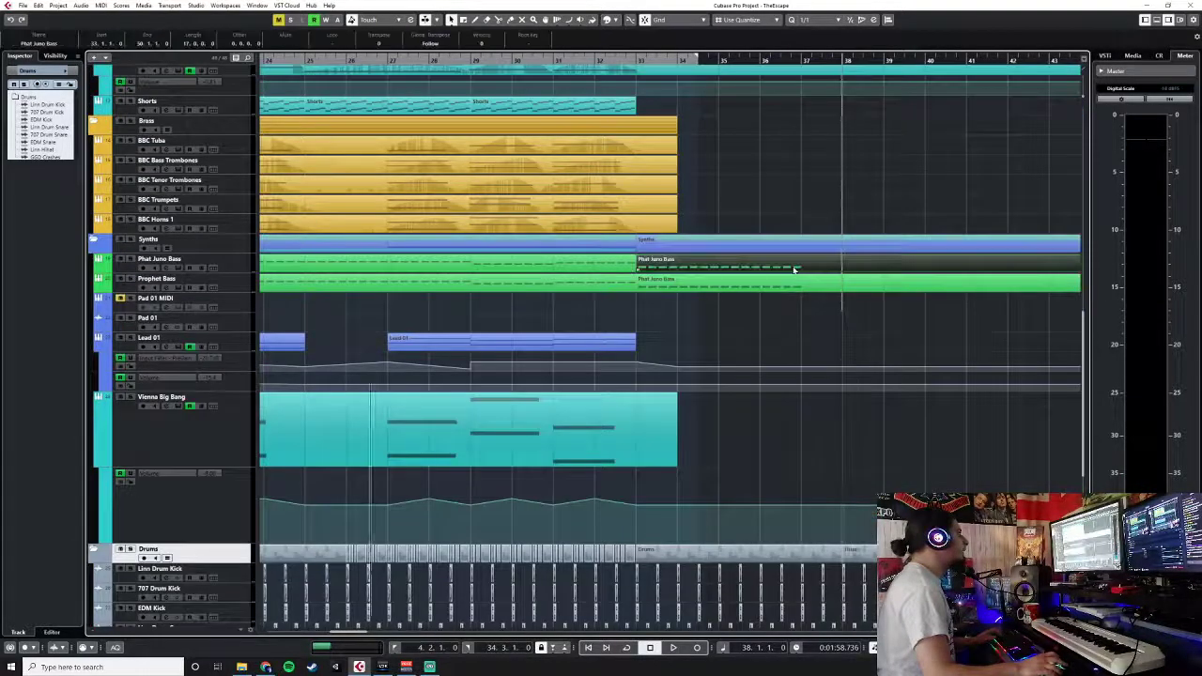
double_click(794, 270)
left_click_drag(408, 436, 267, 523)
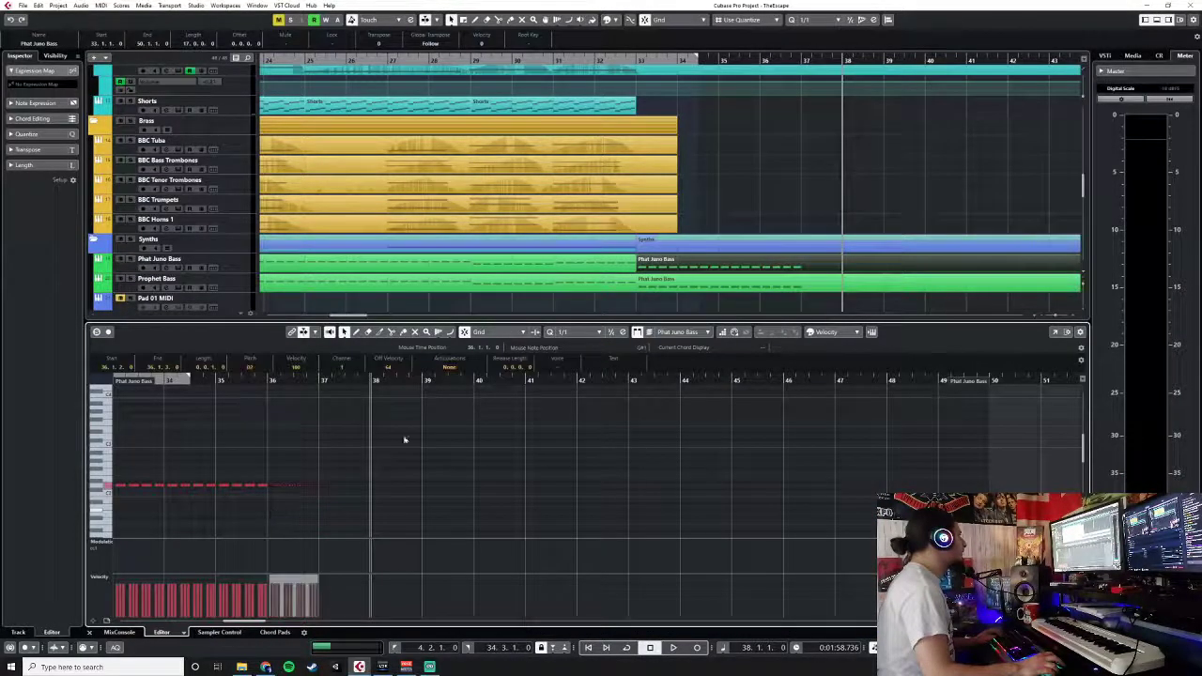
- Set the note editor's quantize value to 1/16 and paste the copied bar of bass notes at 37.1.2
left_click(578, 335)
left_click(579, 364)
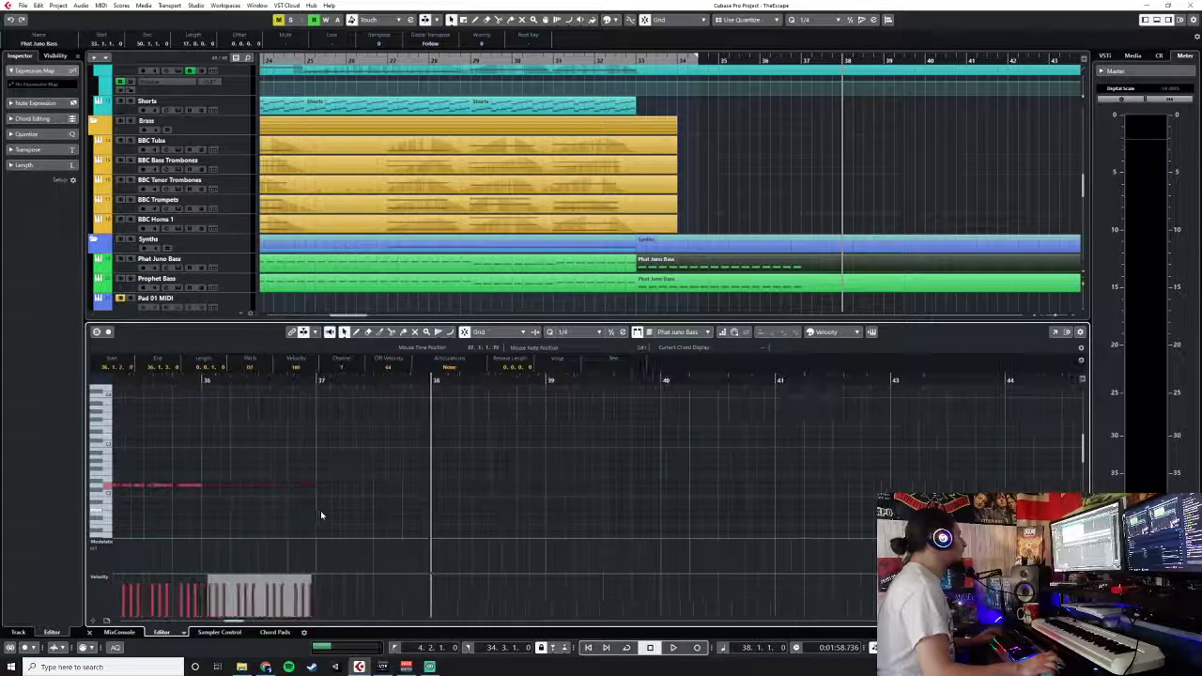
left_click(587, 332)
left_click(595, 363)
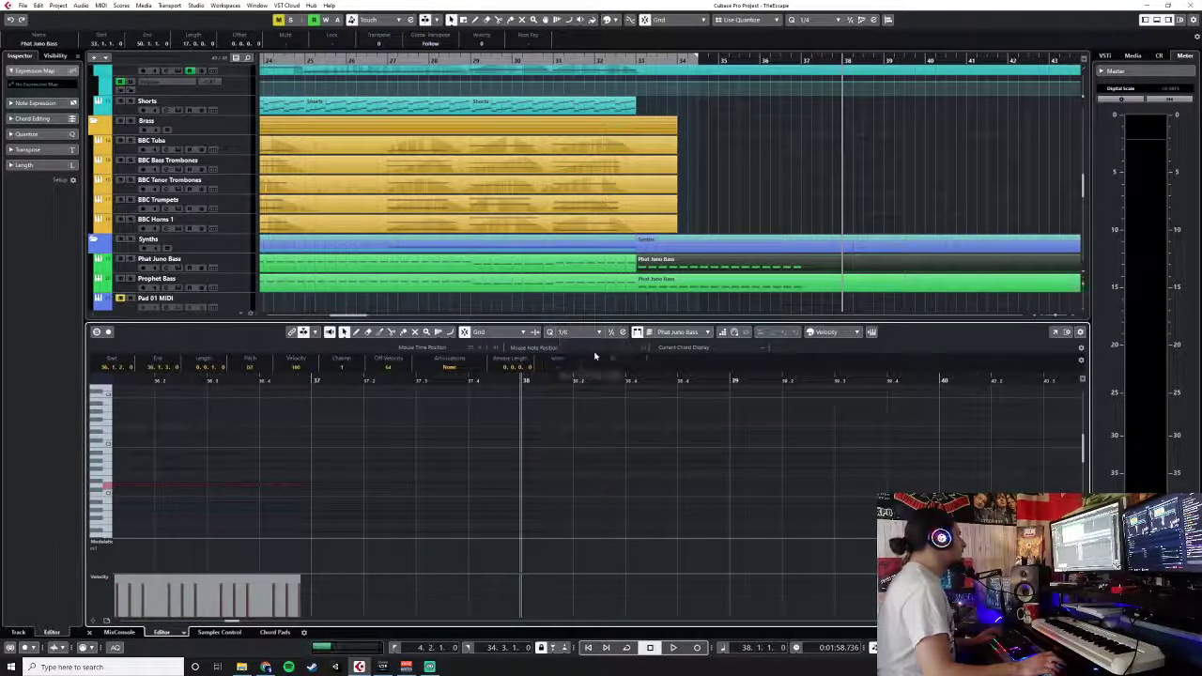
left_click(580, 334)
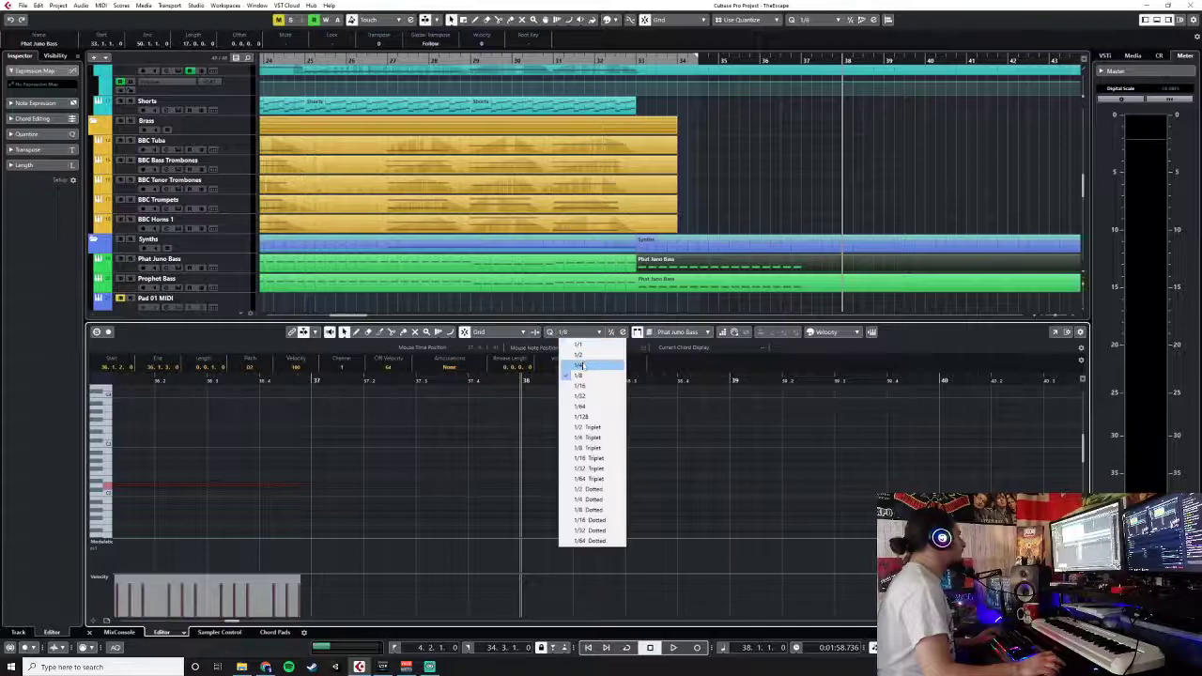
left_click(580, 385)
left_click(326, 380)
key("ctrl+v")
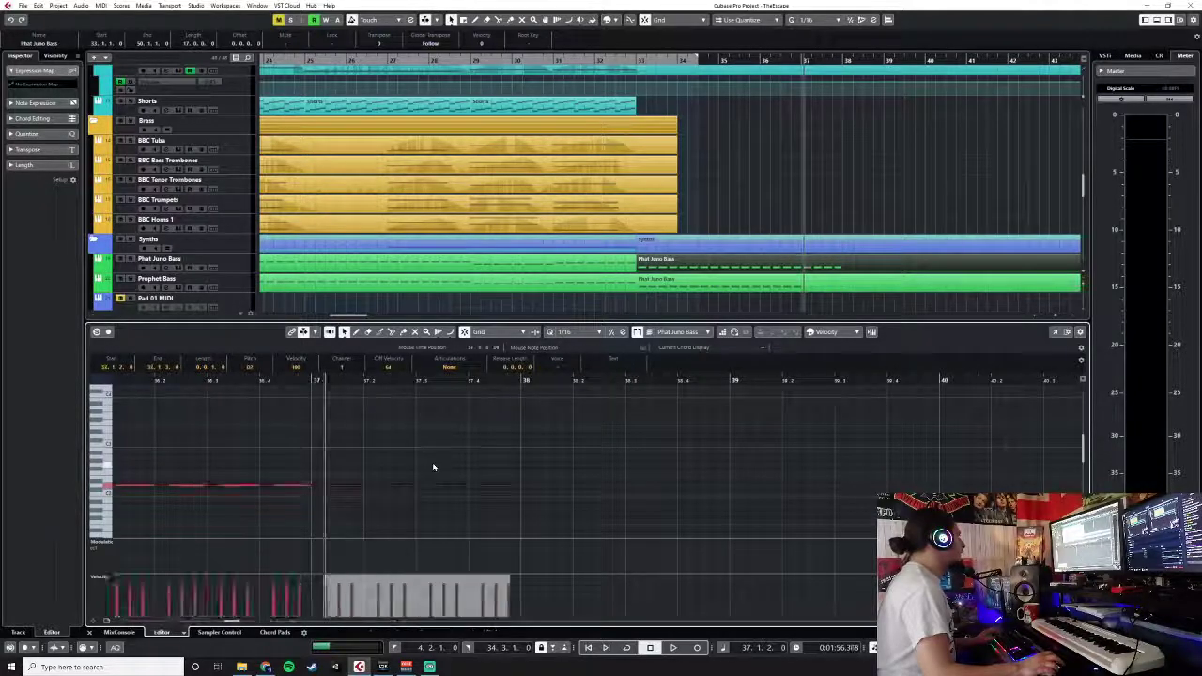
- Replace the Prophet Bass part at bar 33 with the extended Phat Juno Bass pattern and close the note editor
left_click(749, 285)
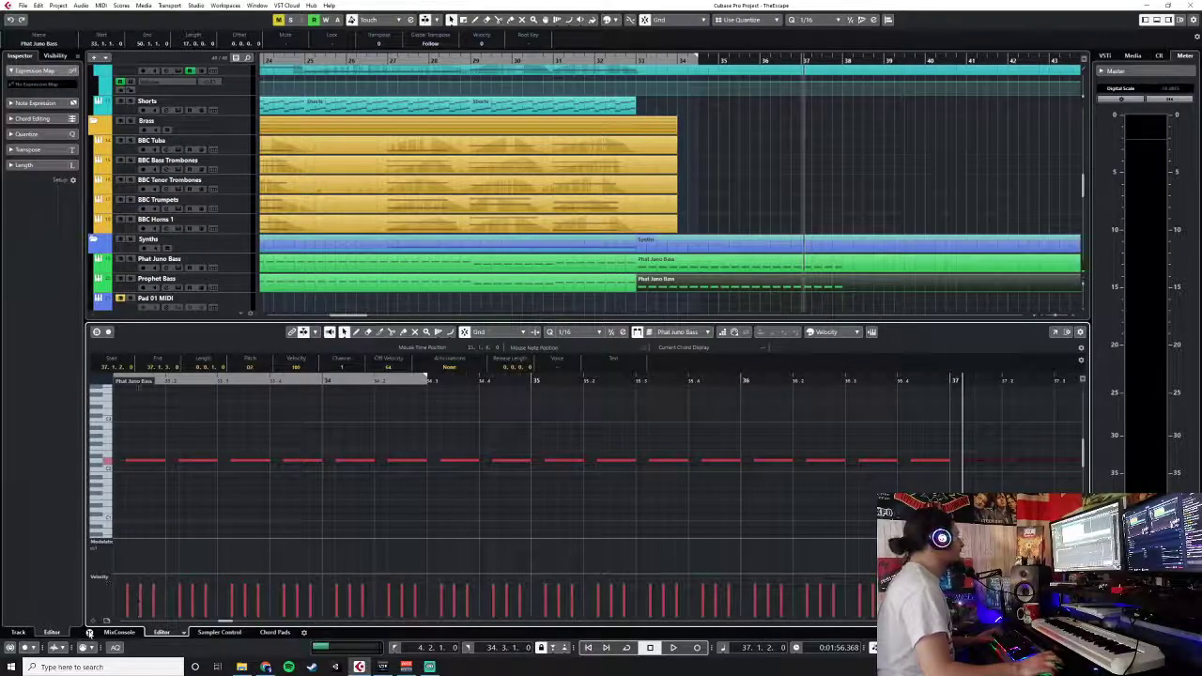
left_click(90, 633)
scroll(806, 398, "down", 5)
scroll(805, 397, "up", 8)
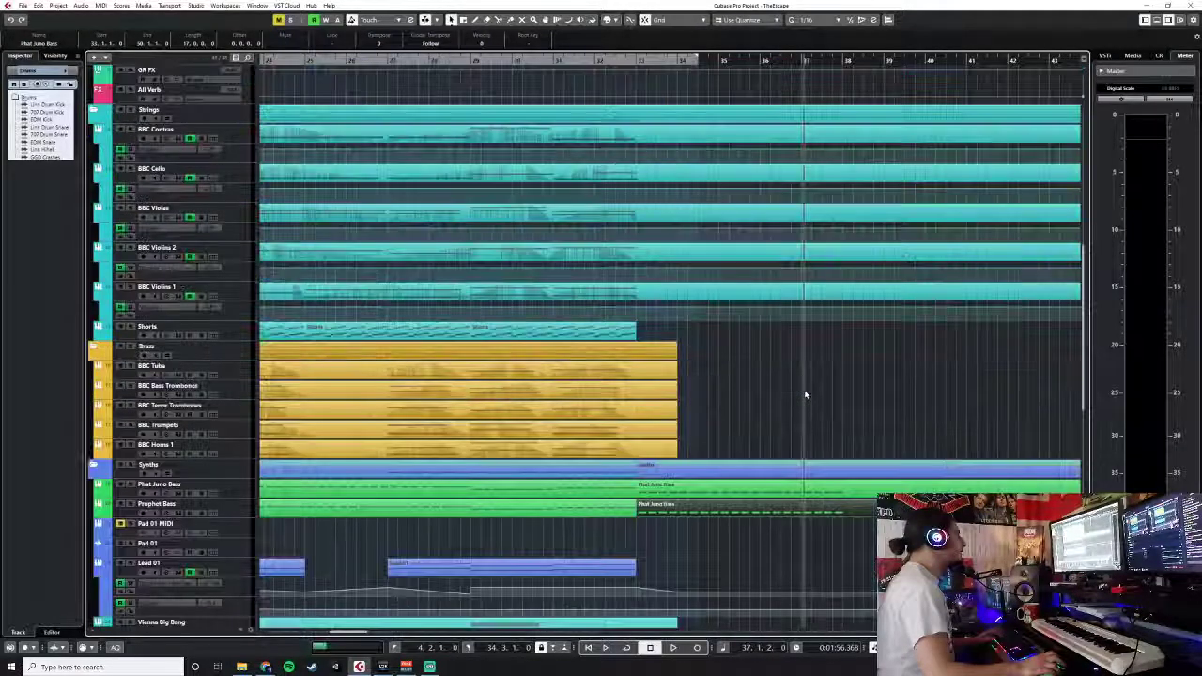
left_click(559, 60)
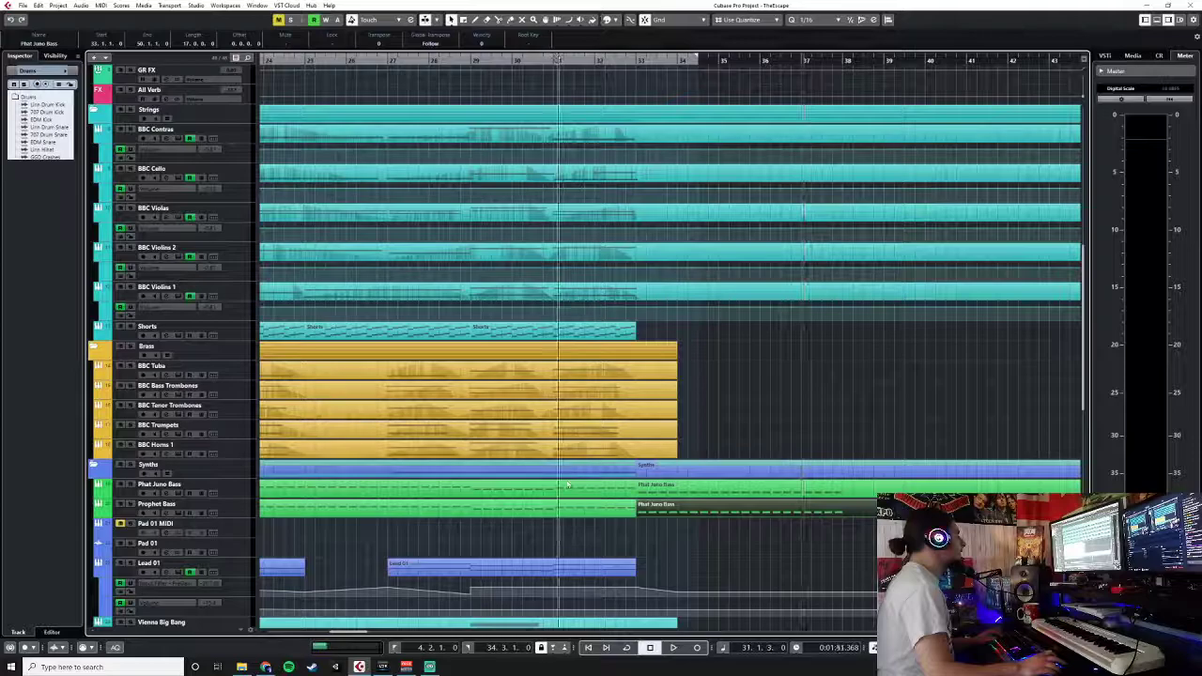
scroll(569, 484, "down", 4)
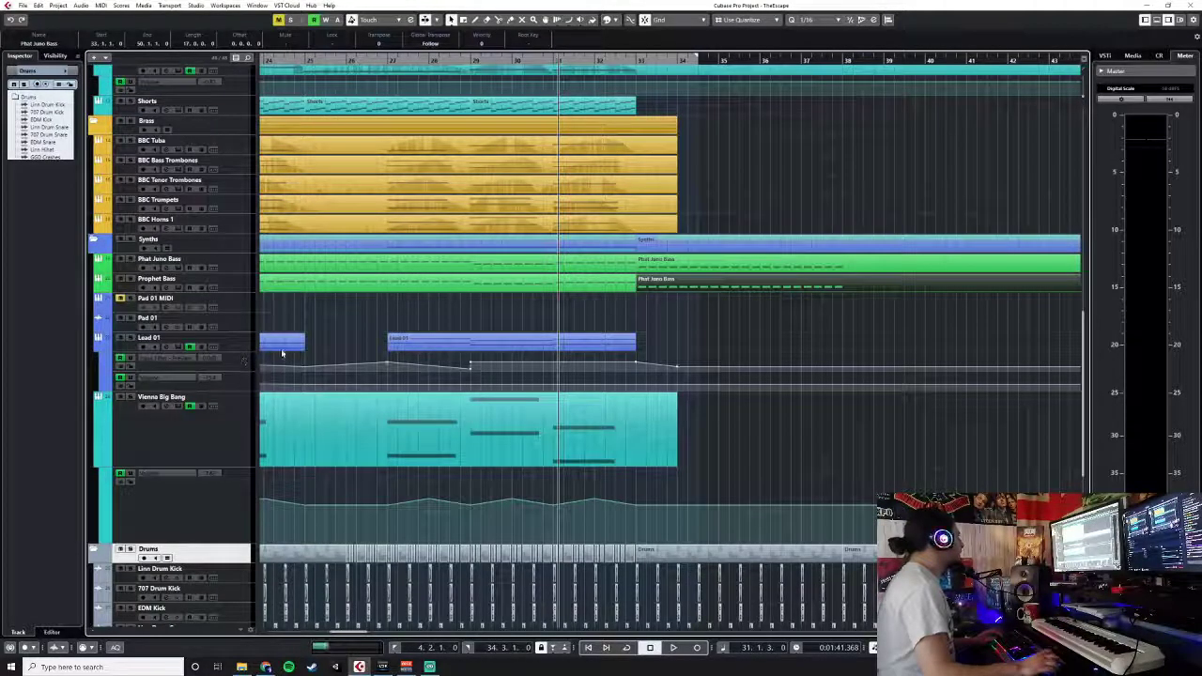
- Draw an empty MIDI part on the Vienna Big Bang track from bar 33 to bar 38 and open it for note editing
left_click(229, 420)
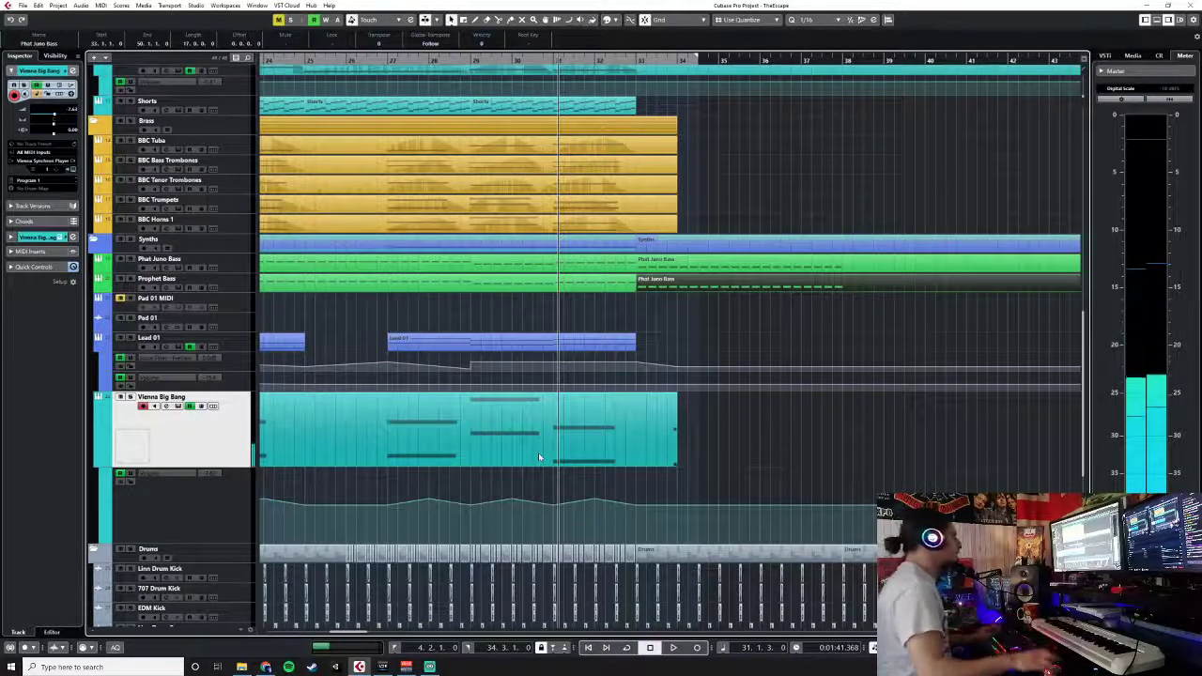
left_click(657, 459)
mouse_move(672, 465)
left_mouse_down()
mouse_move(639, 464)
mouse_move(822, 414)
mouse_move(841, 423)
left_mouse_up()
right_click(683, 430)
left_click(706, 429)
key("1")
double_click(808, 424)
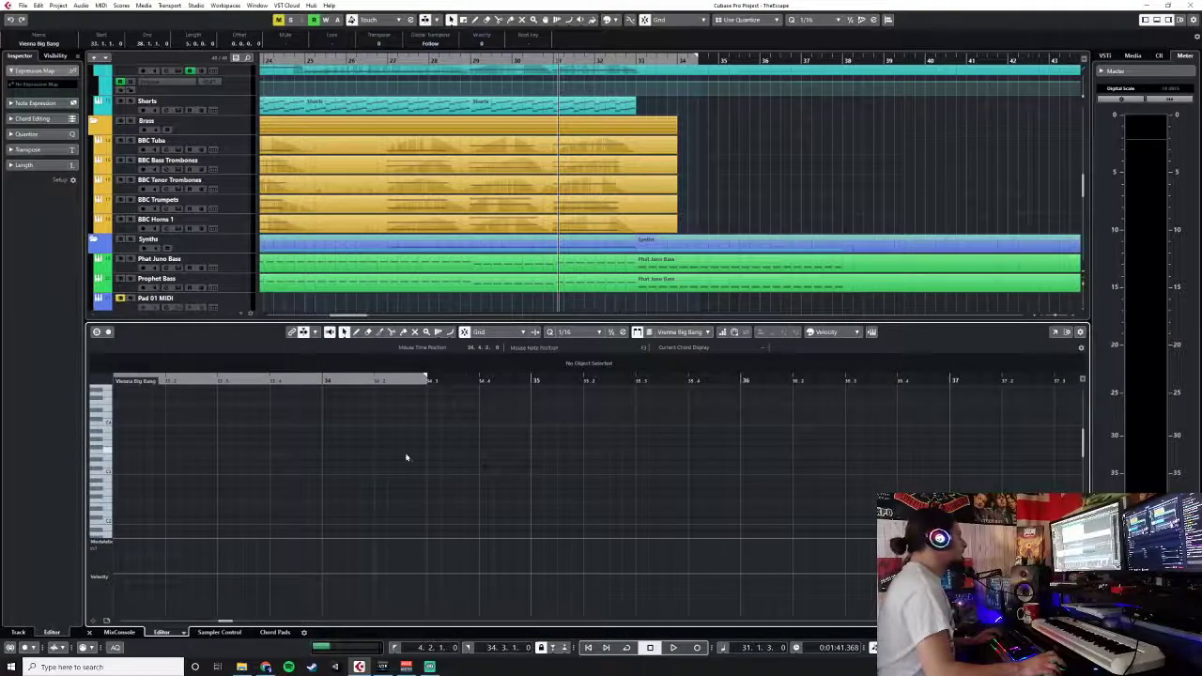
- Draw a one-bar D1 note at bar 33 of the Vienna Big Bang part and raise its velocity to 127
right_click(284, 480)
left_click(307, 476)
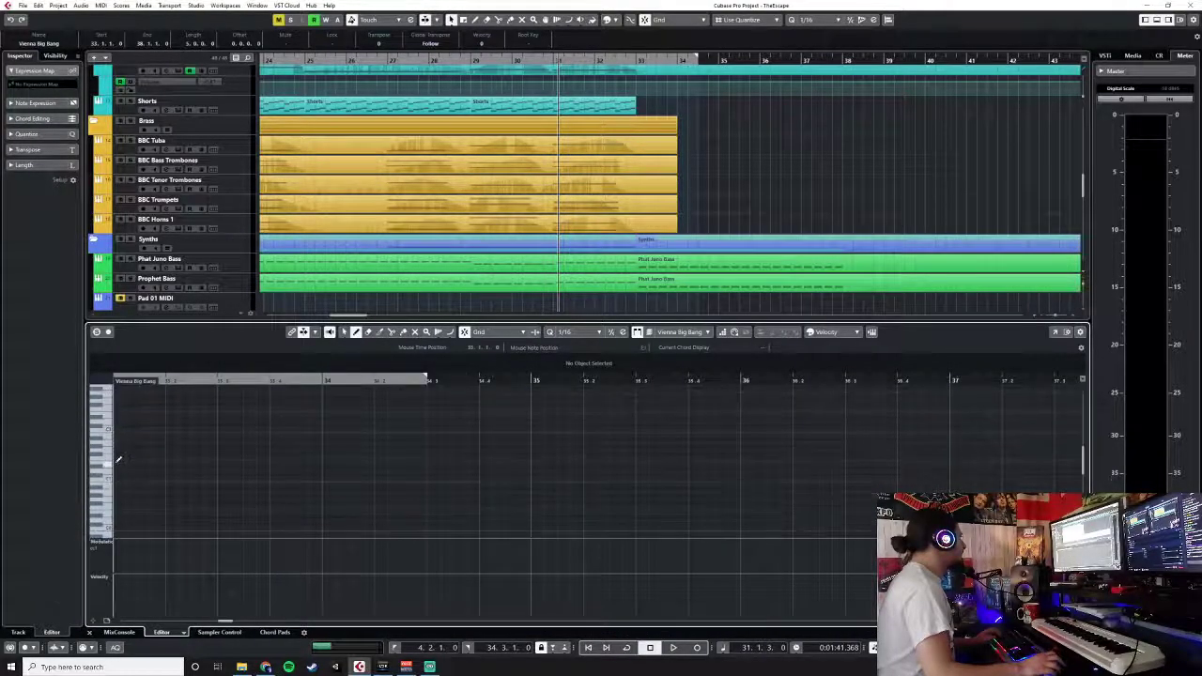
left_click_drag(119, 467, 321, 467)
right_click(320, 464)
left_click(322, 464)
scroll(319, 467, "down", 2)
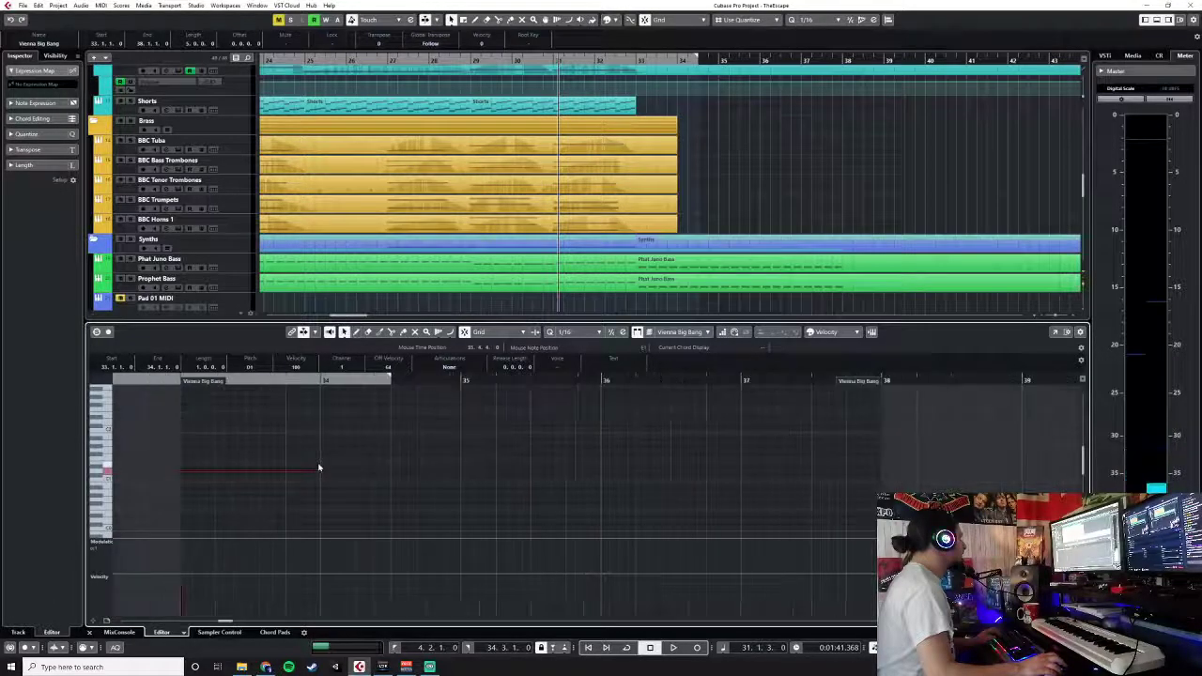
left_click(185, 567)
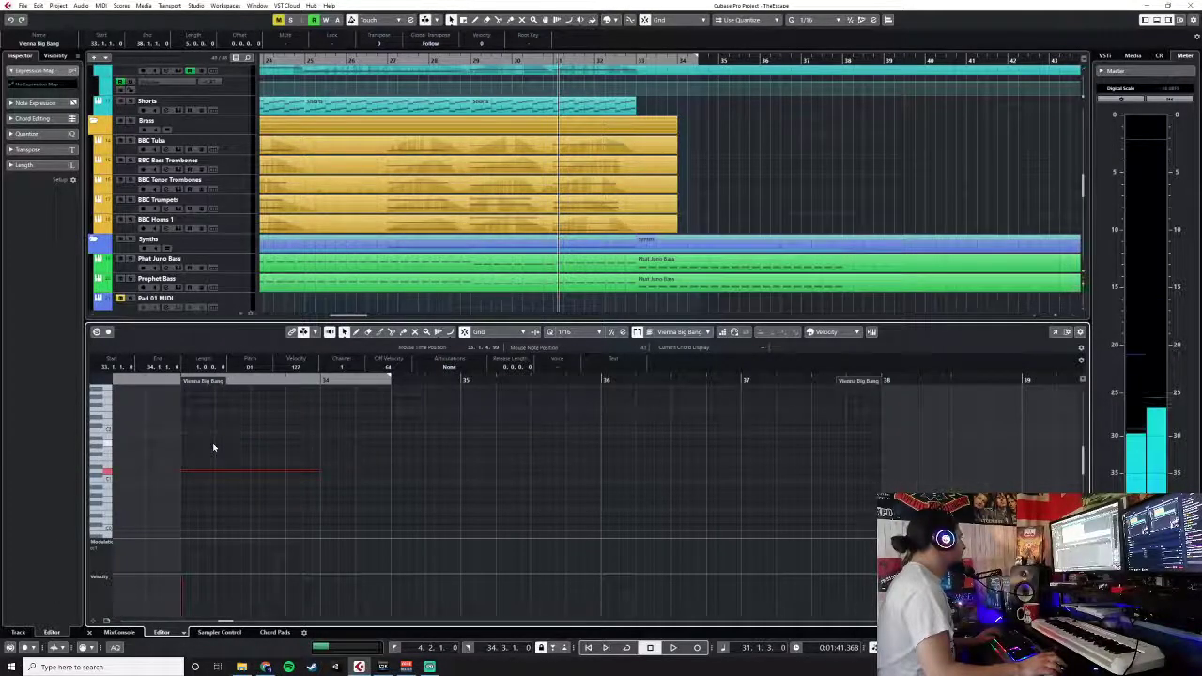
- Duplicate the Vienna Big Bang note one octave higher at bar 33
left_click(182, 381)
key("shift+Up")
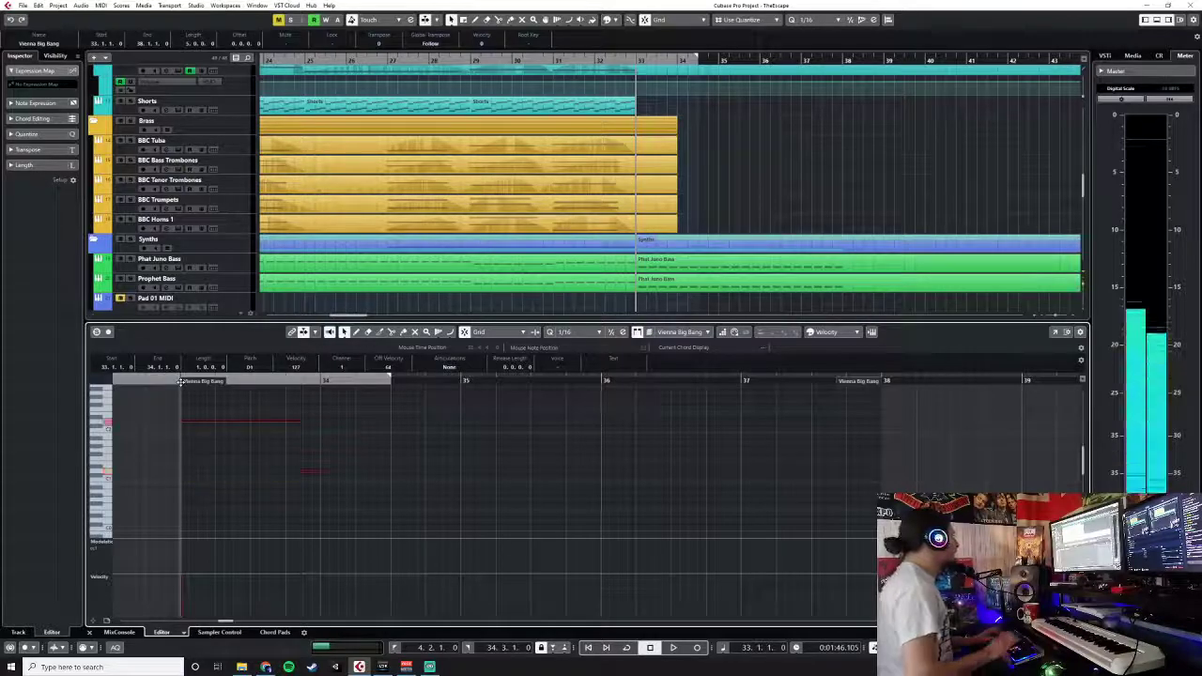
key("ctrl+v")
- Shorten both octave notes to a length of 0.3.2.0 and paste a copy of them at bar 34
left_click_drag(168, 406, 313, 519)
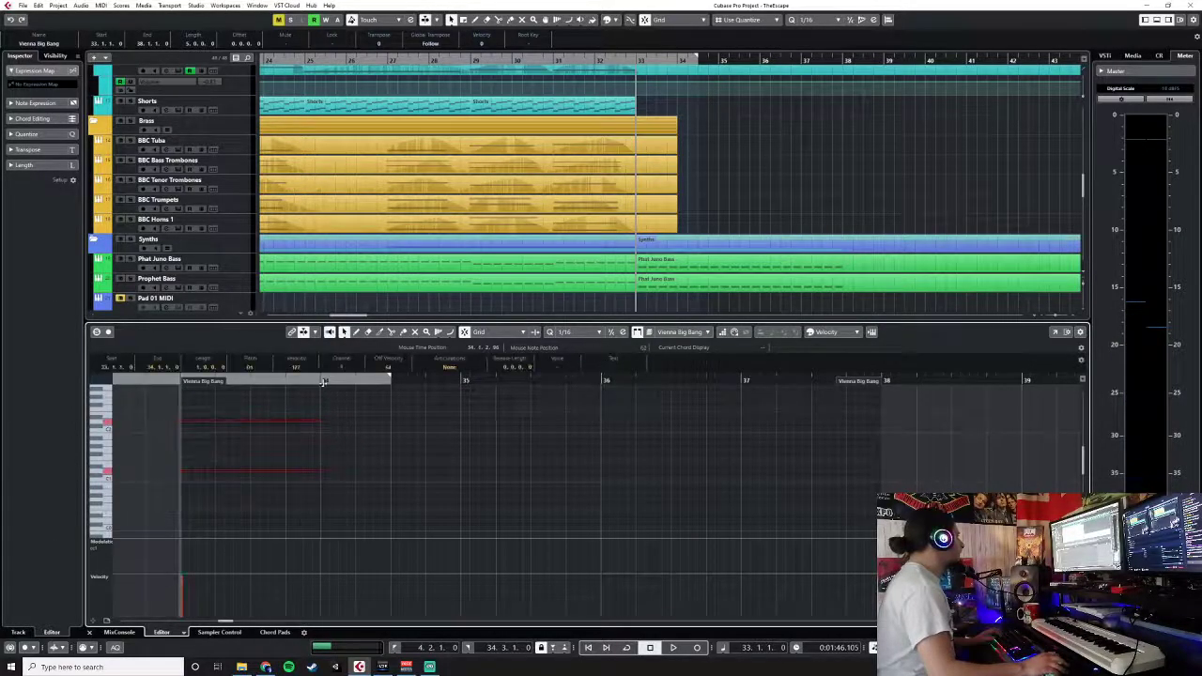
left_click_drag(318, 423, 301, 428)
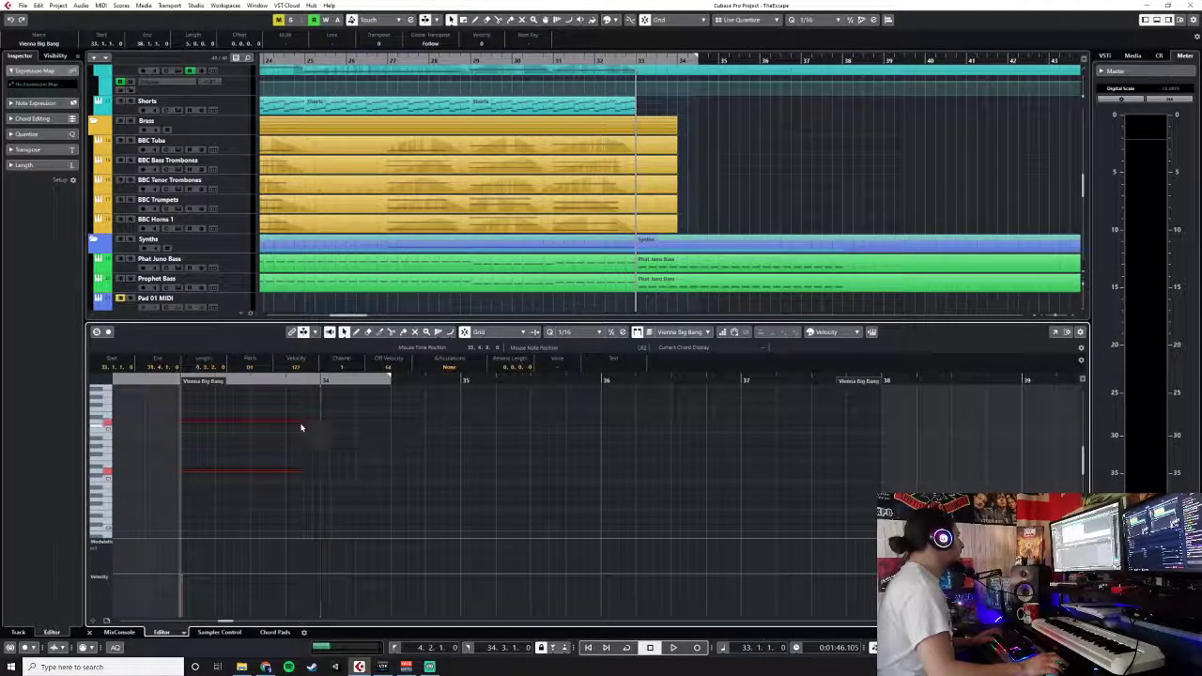
left_click(328, 381)
key("ctrl+v")
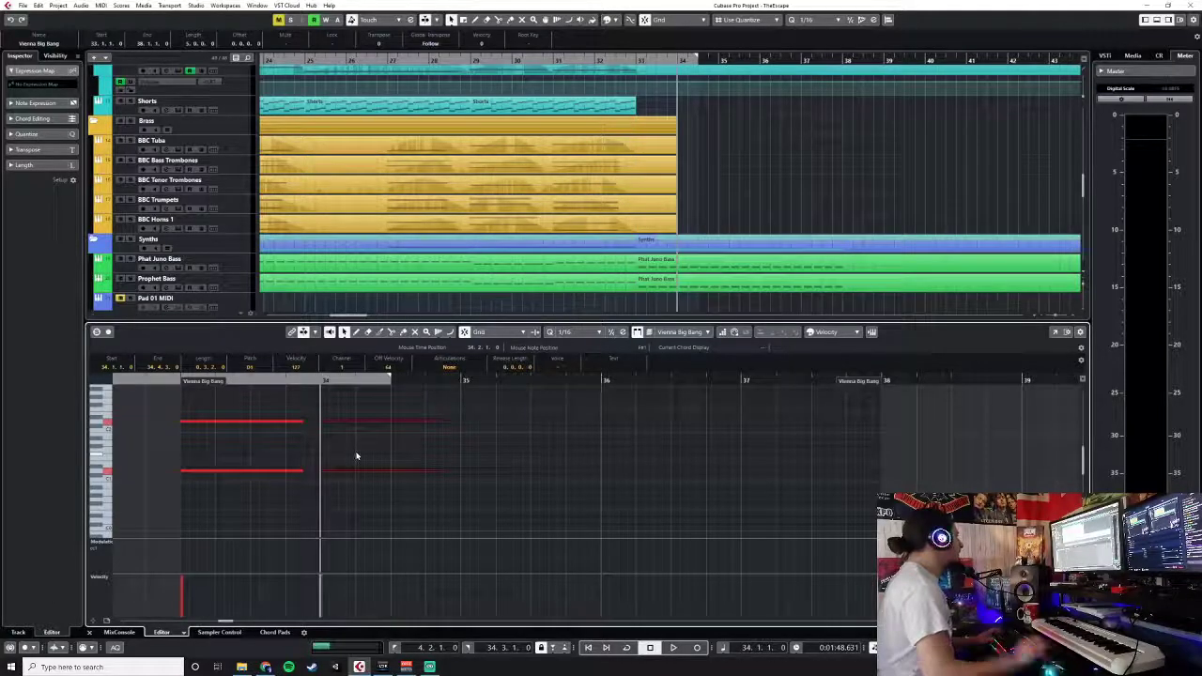
- Raise the bar 34 octave pair one semitone, and paste pairs at bar 35 on C1 and at bar 36 on D1
left_click(462, 382)
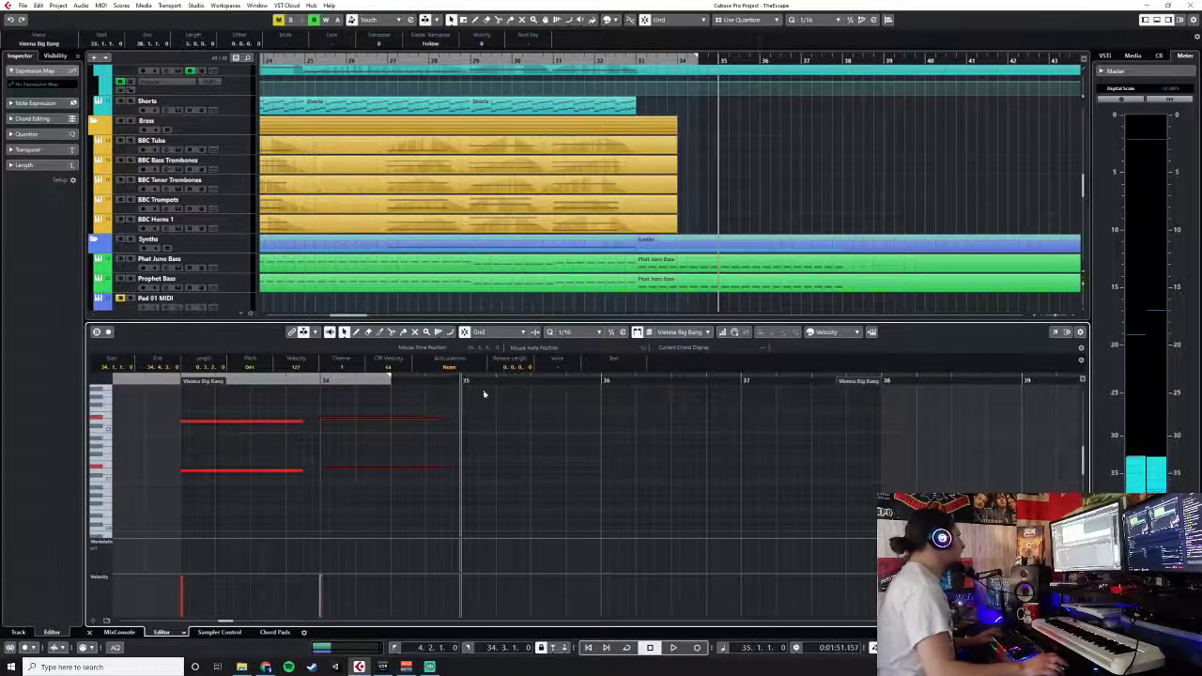
key("Down")
key("Down")
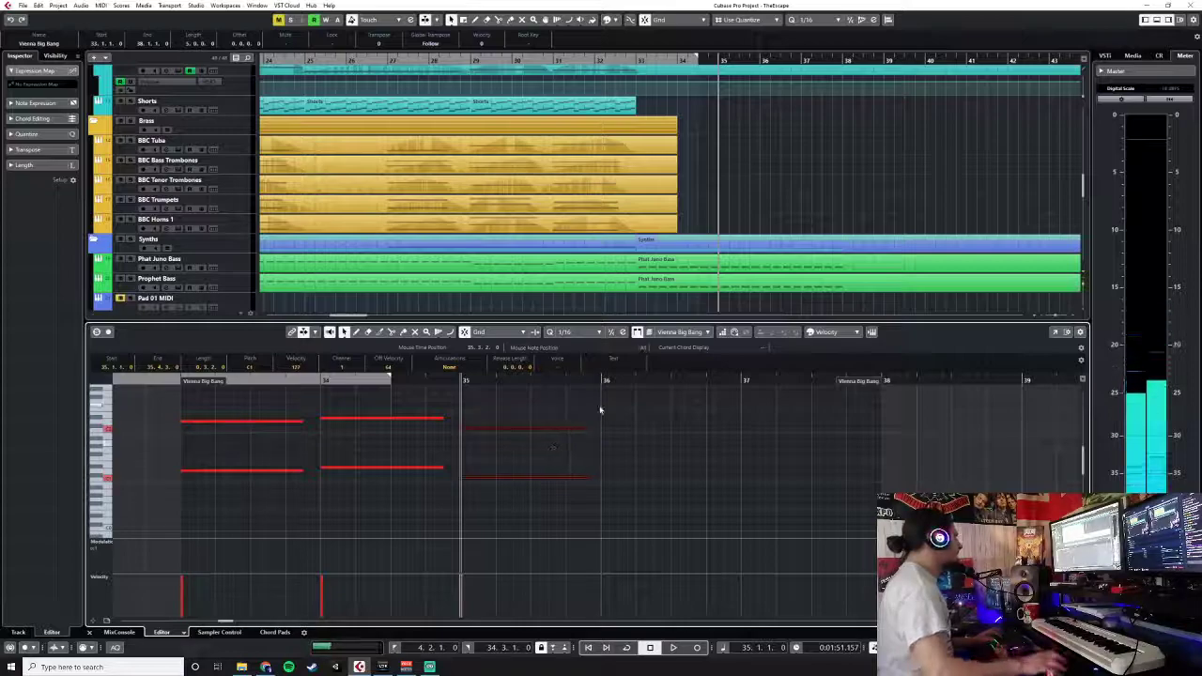
left_click(600, 379)
key("ctrl+v")
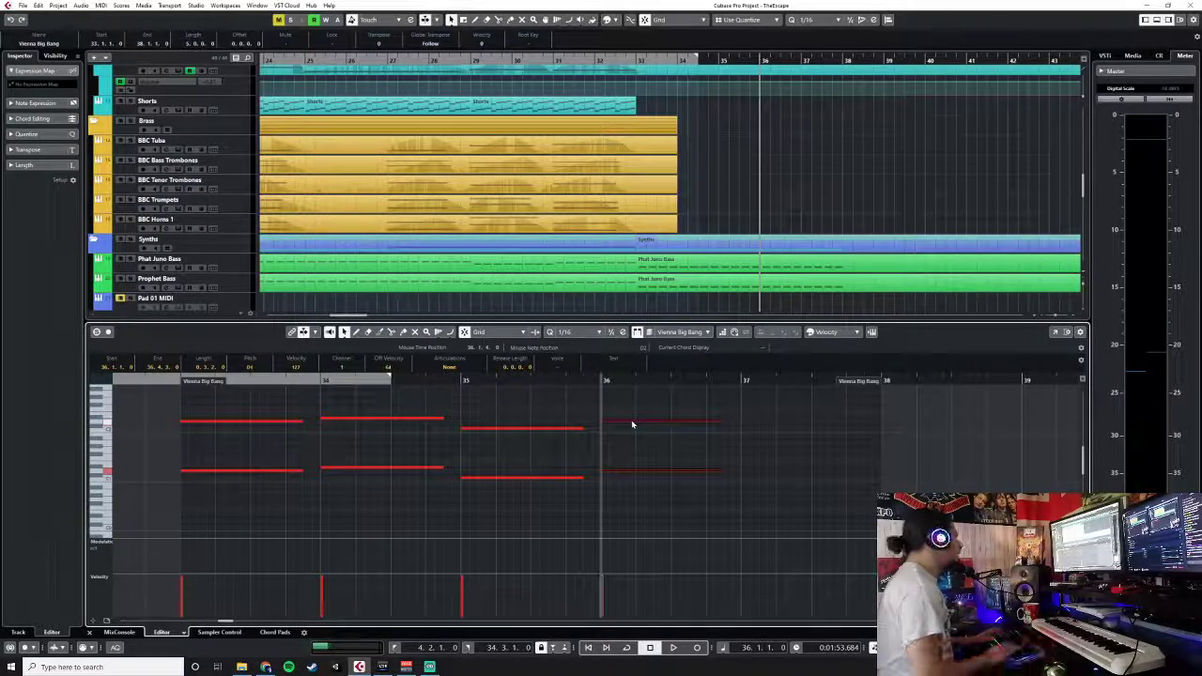
- Play the new Vienna Big Bang hits from just before bar 33 and check their notes in the note editor
left_click(160, 389)
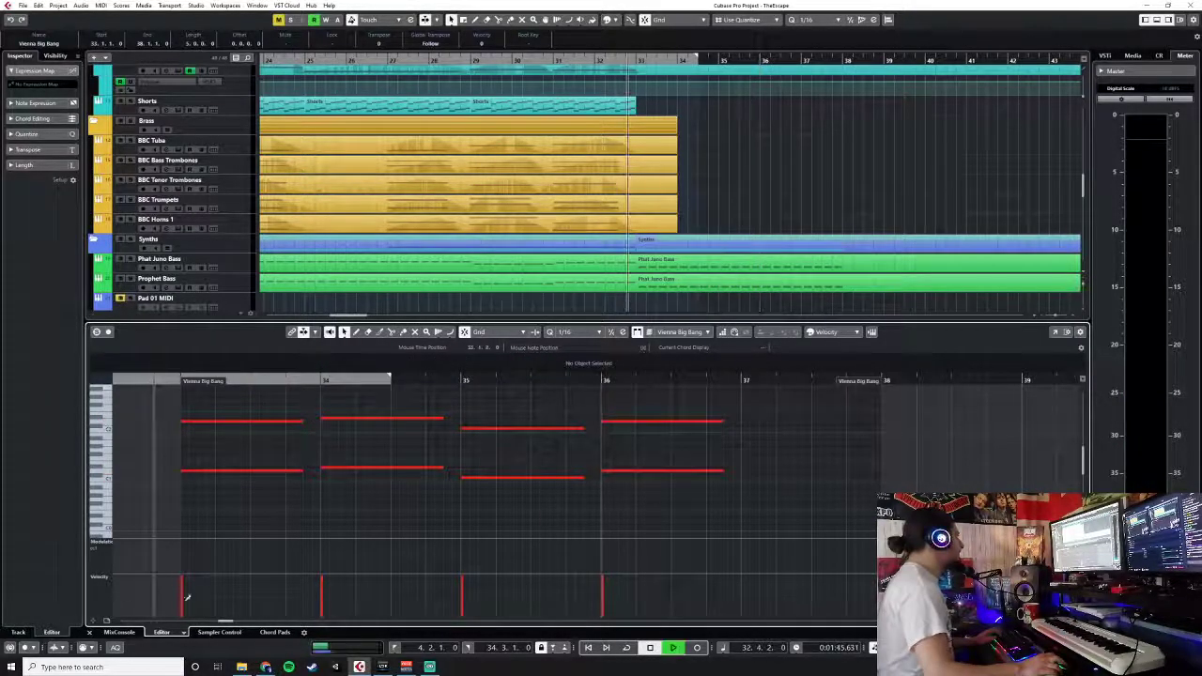
key("space")
left_click(90, 633)
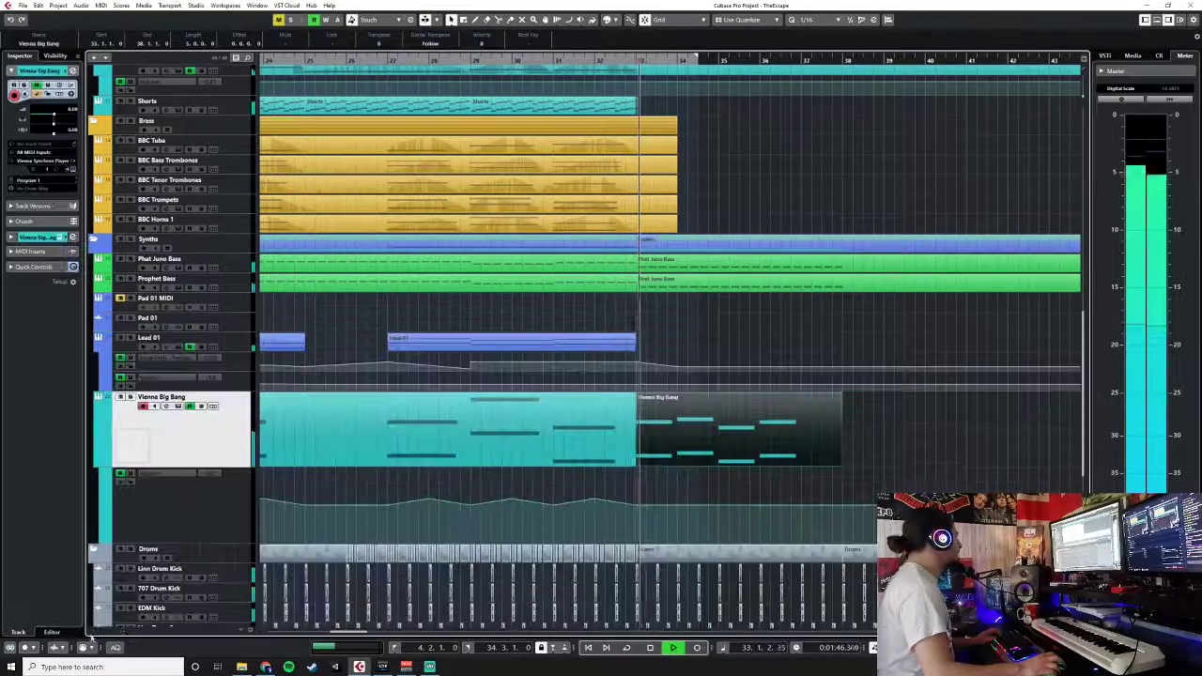
double_click(558, 404)
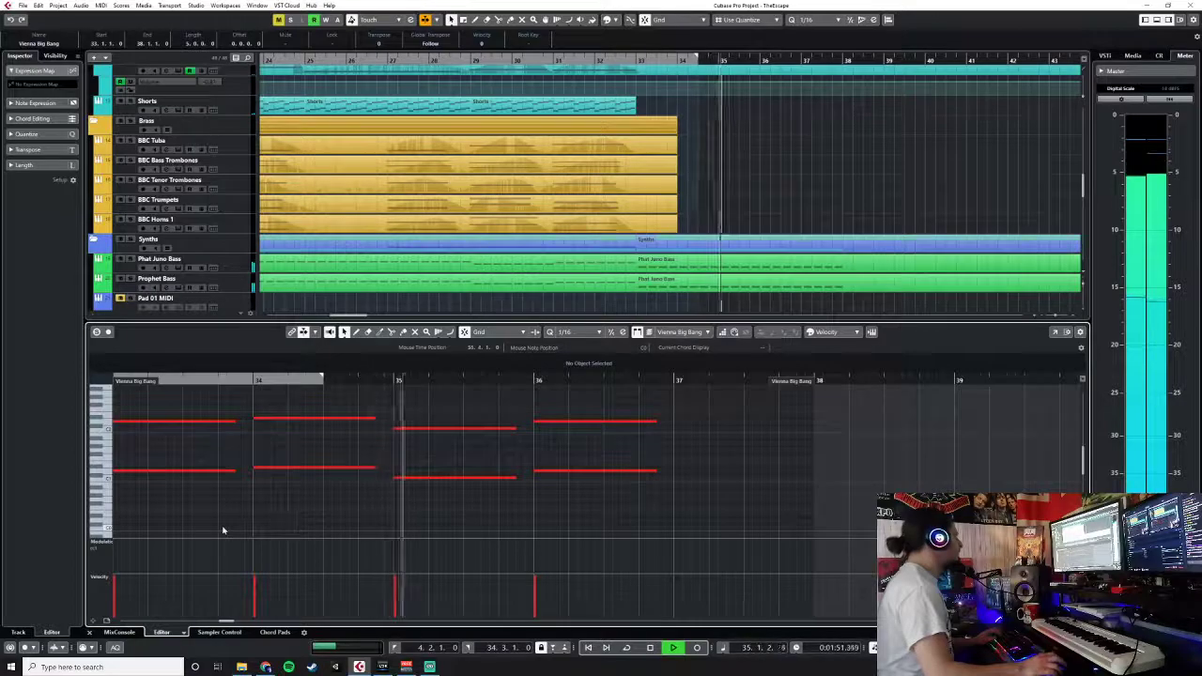
left_click(98, 633)
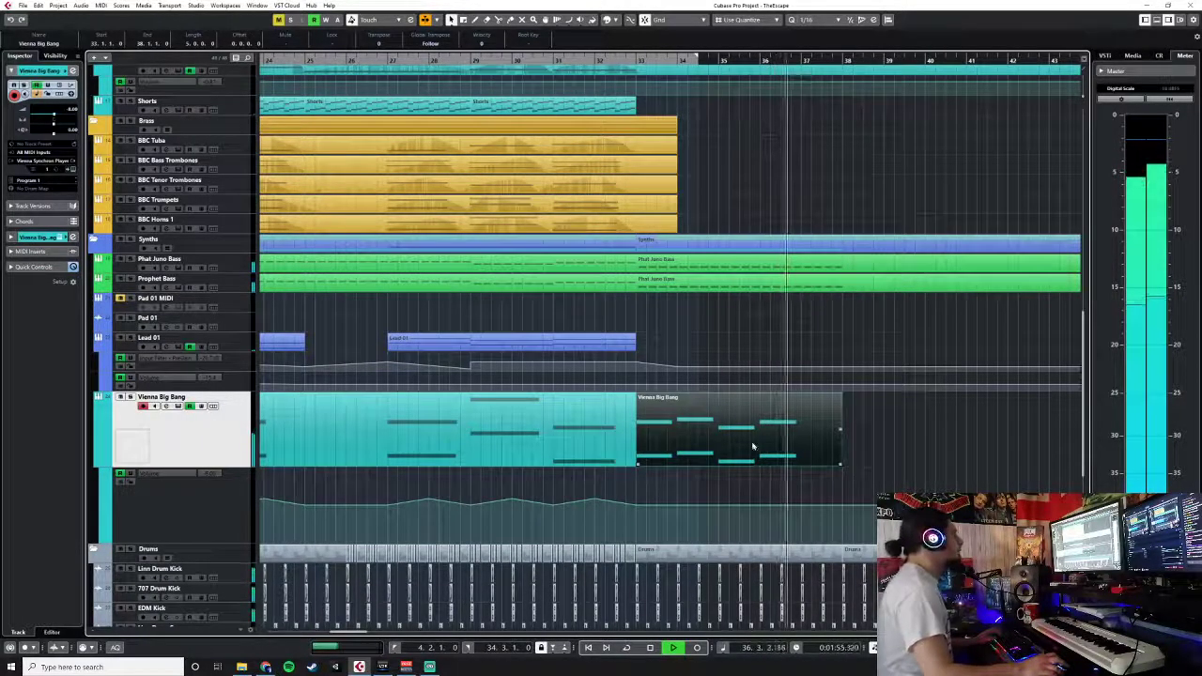
double_click(668, 414)
key("space")
left_click_drag(124, 397, 677, 512)
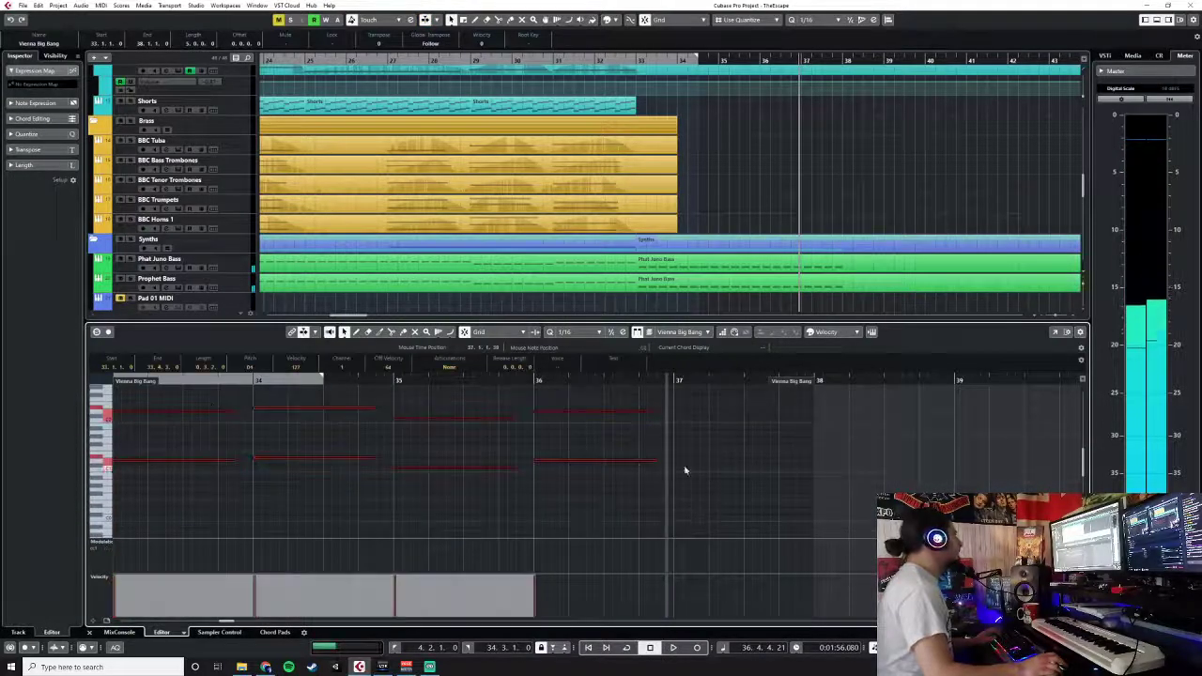
left_click(90, 633)
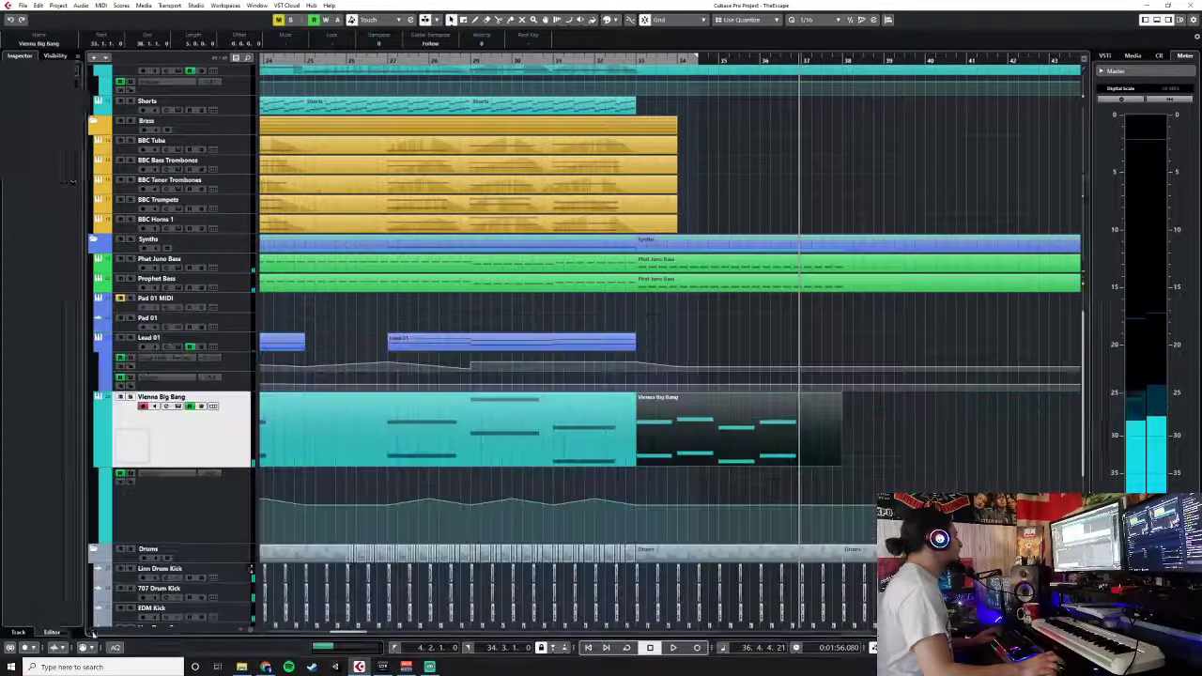
- Trim the new Vienna Big Bang part to end at bar 37 using a 1/2 grid, and duplicate it from bar 37 to 41
left_click(817, 20)
left_click(817, 39)
left_click_drag(841, 463, 794, 463)
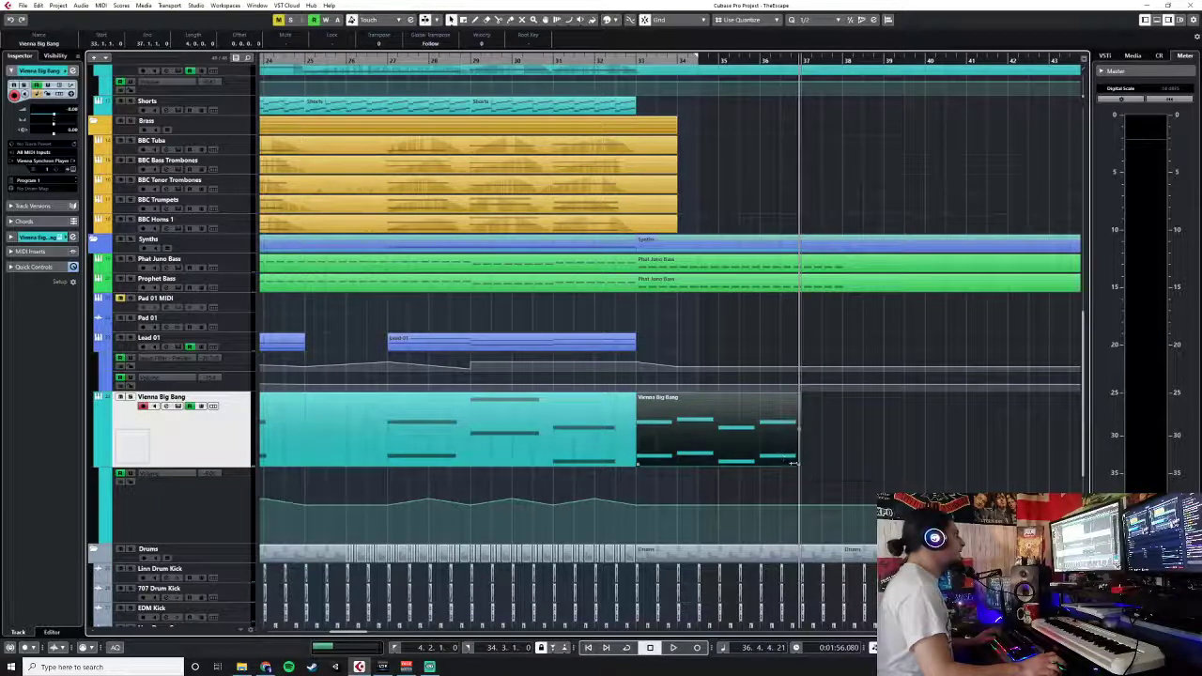
left_click(801, 59)
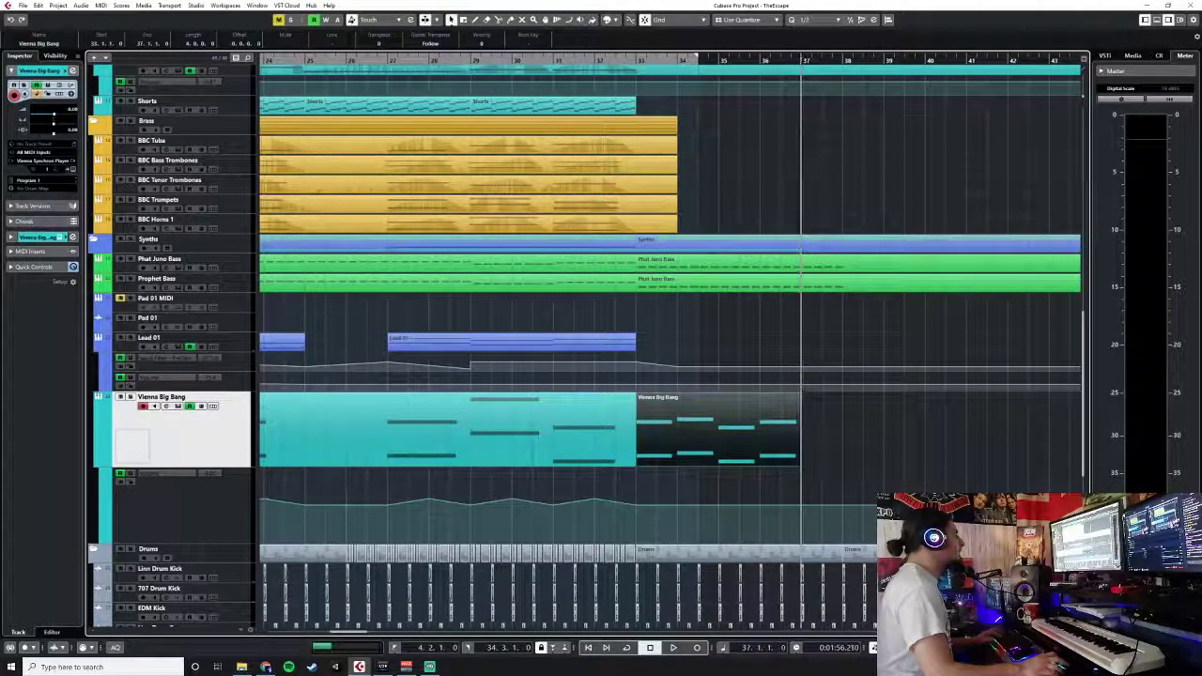
key("ctrl+d")
- While playing from before bar 33, ramp the Vienna Big Bang volume automation up to bar 35 and delete the points from bar 37 onward
left_click(620, 63)
key("space")
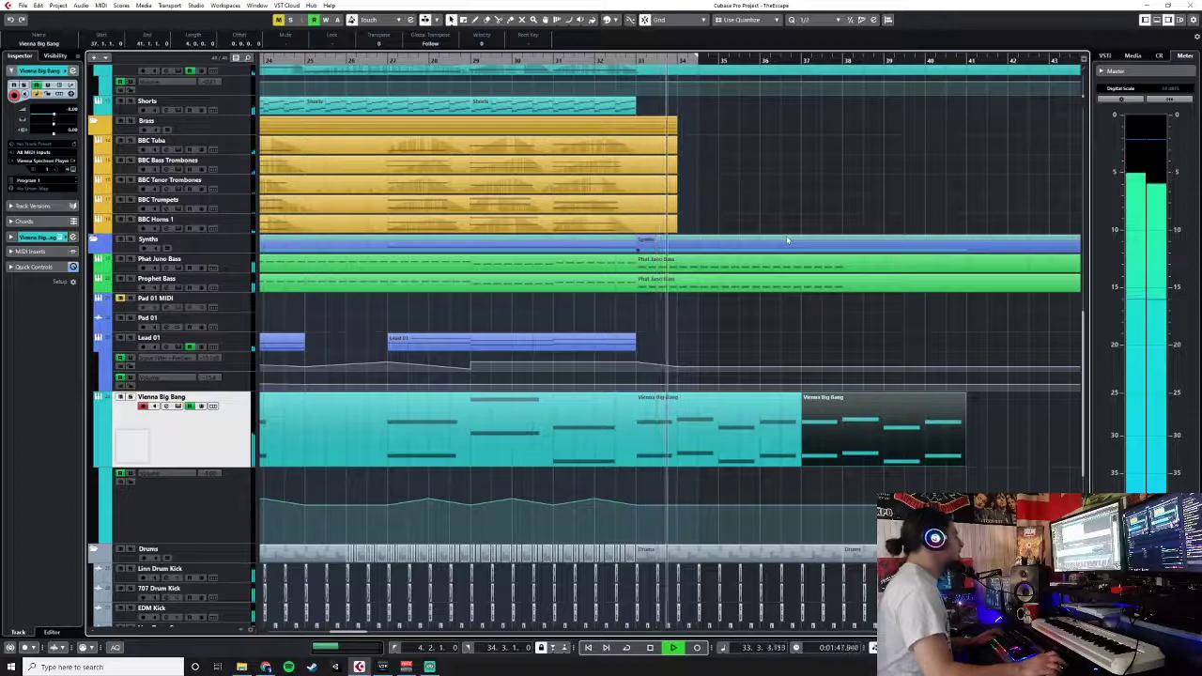
left_click(651, 505)
left_click_drag(651, 508, 718, 499)
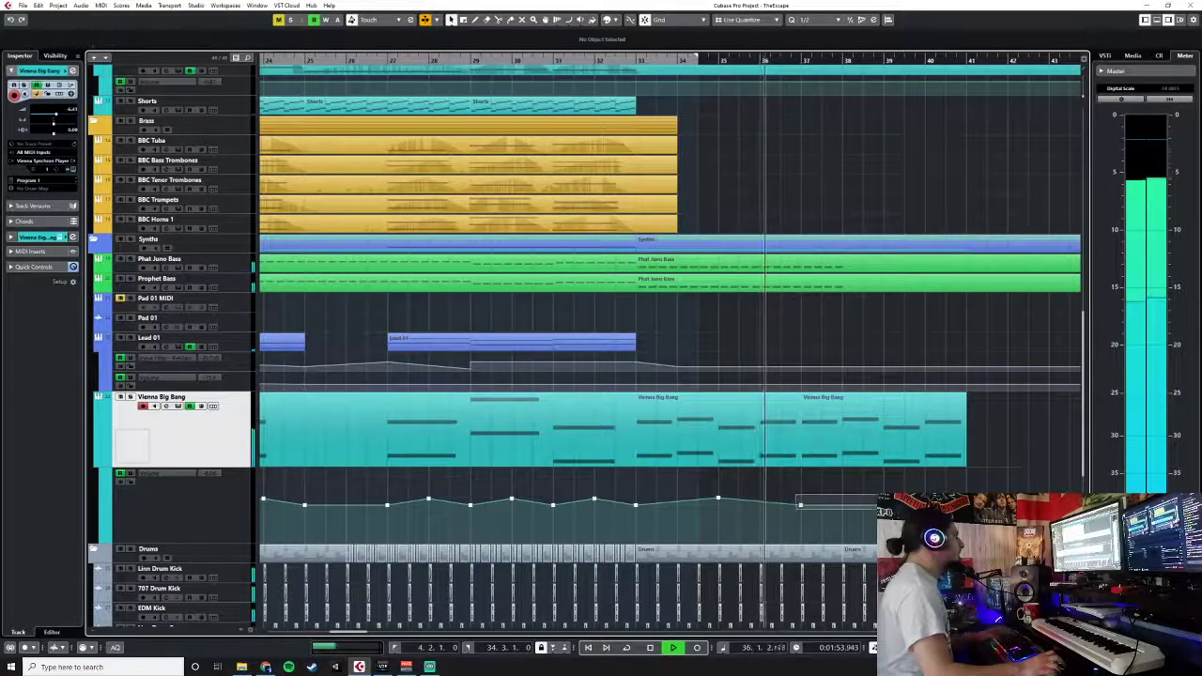
left_click_drag(795, 495, 986, 509)
key("Delete")
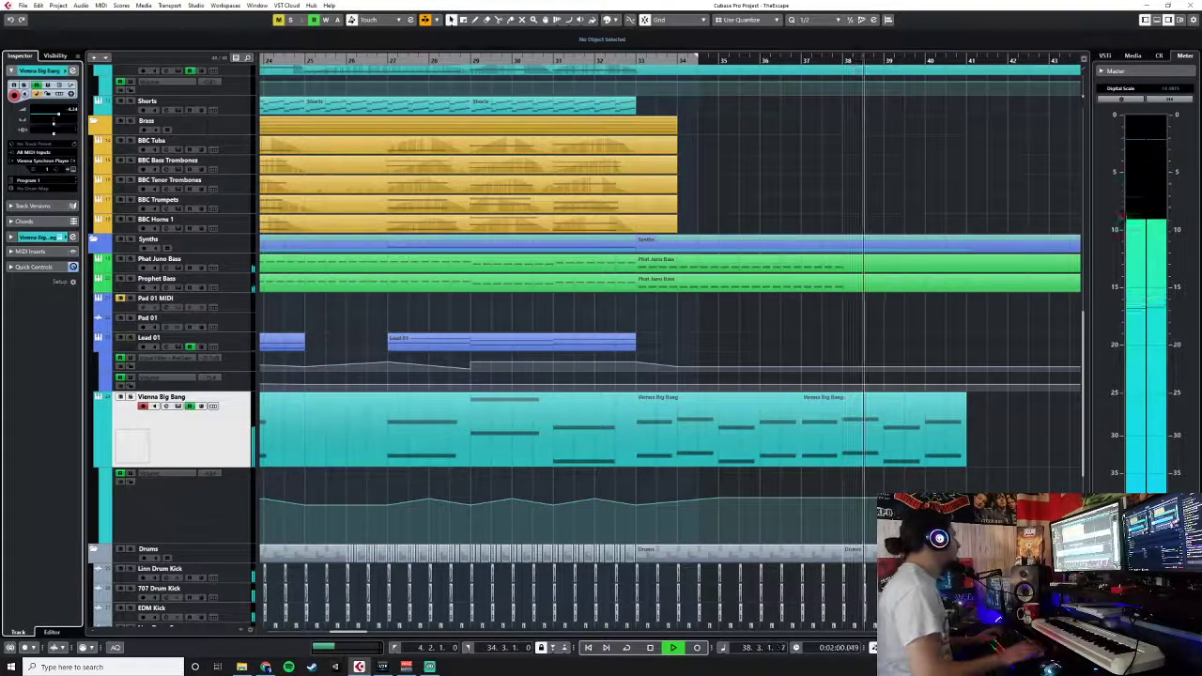
key("space")
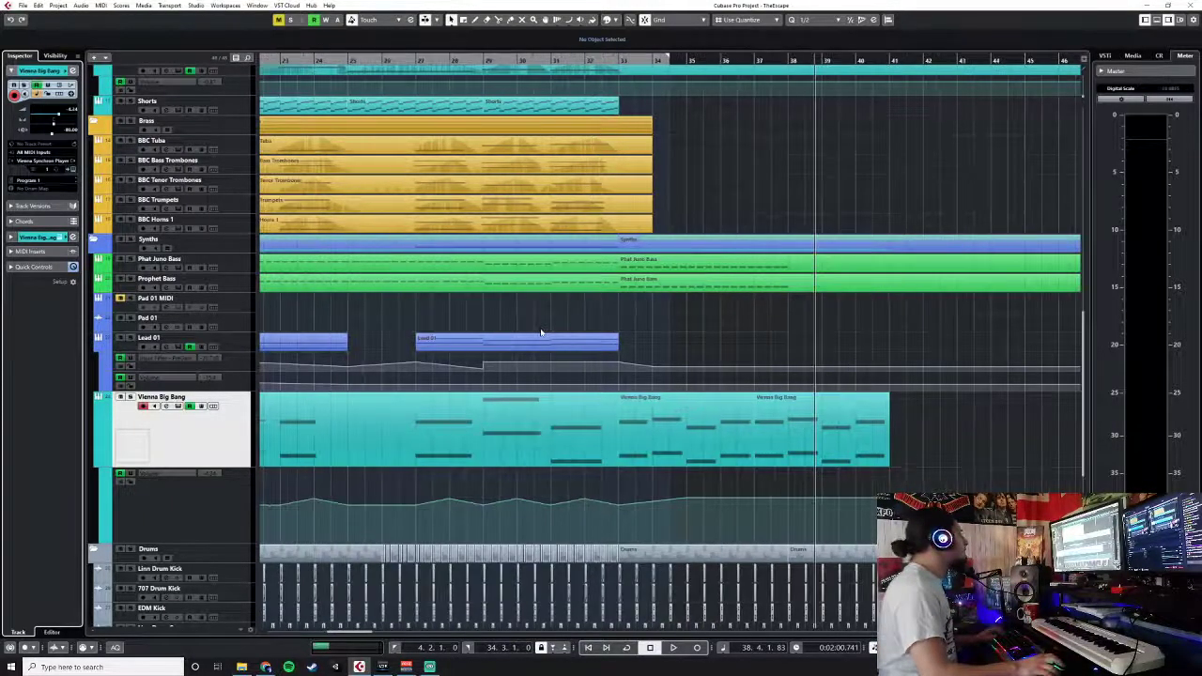
- Solo the Vienna Big Bang track and listen to its hits from bar 32
scroll(540, 332, "left", 5)
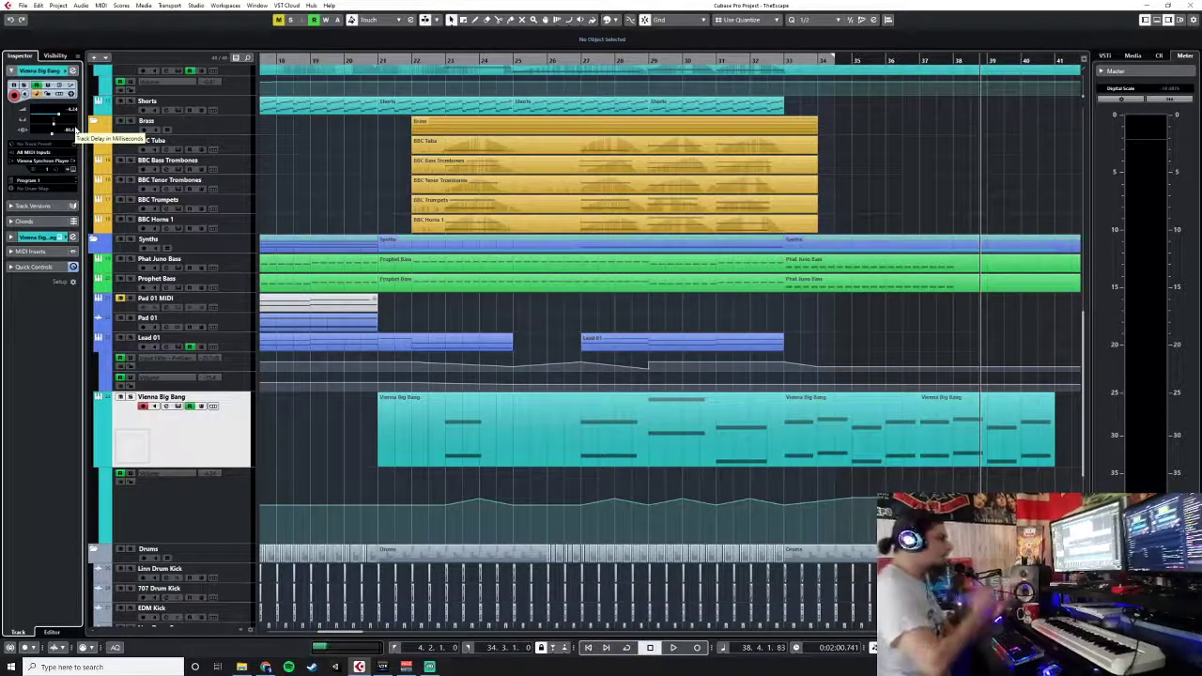
left_click(132, 397)
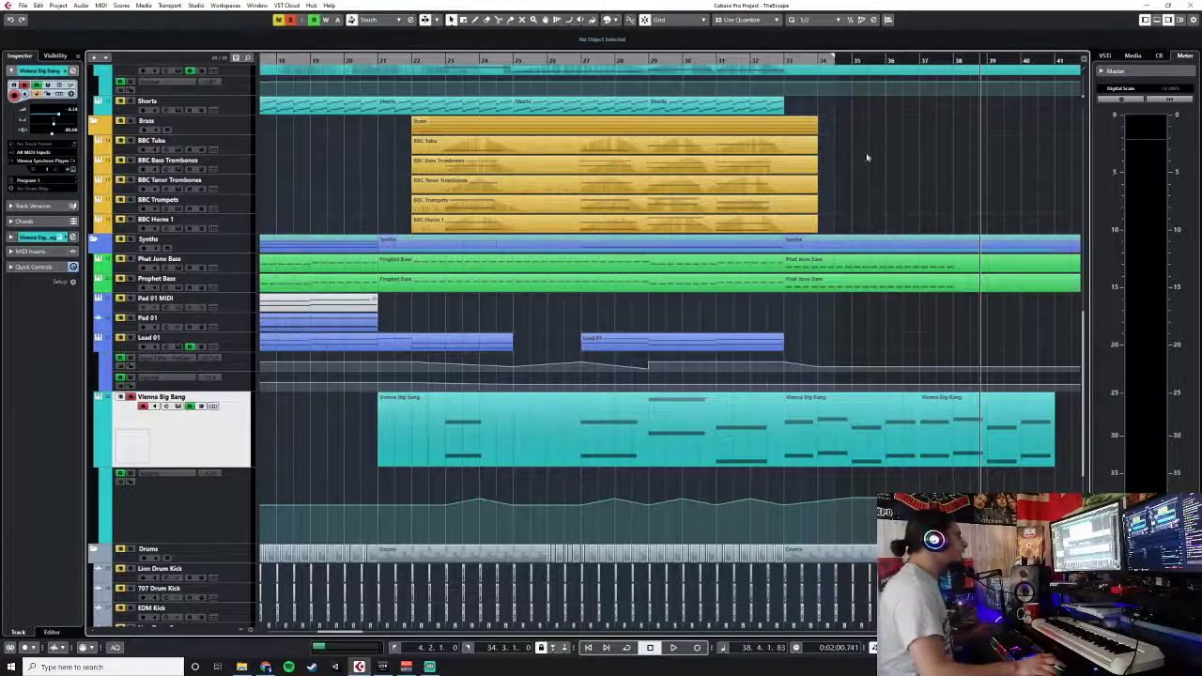
left_click(768, 61)
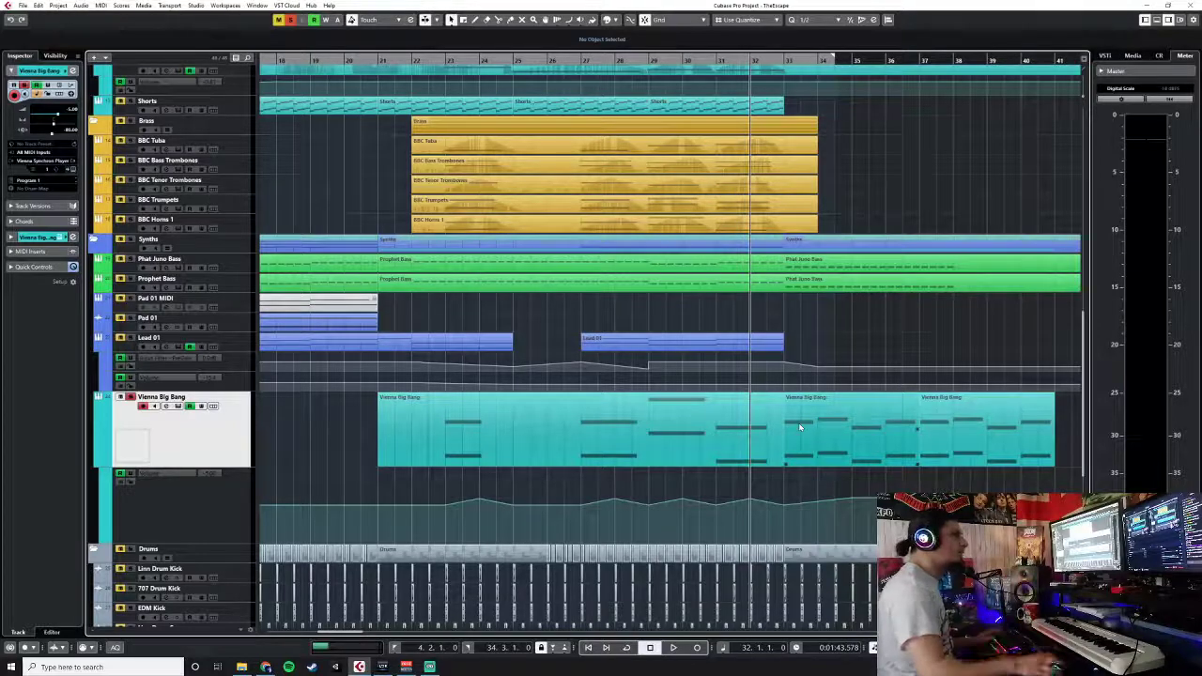
key("space")
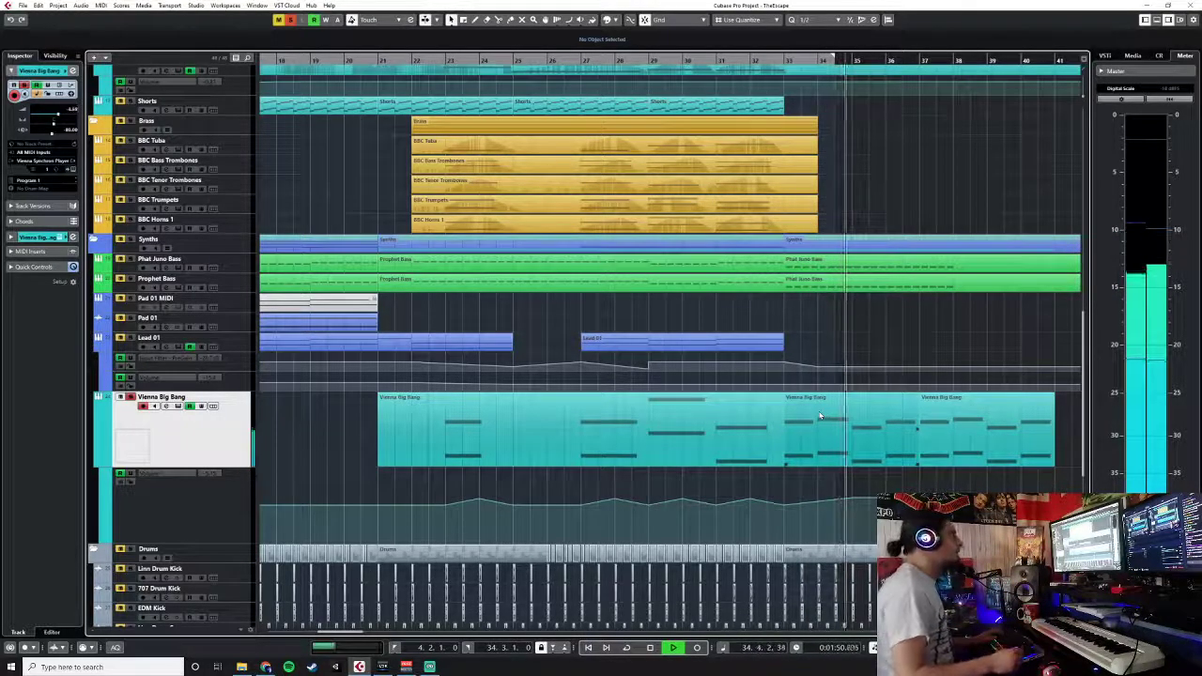
key("space")
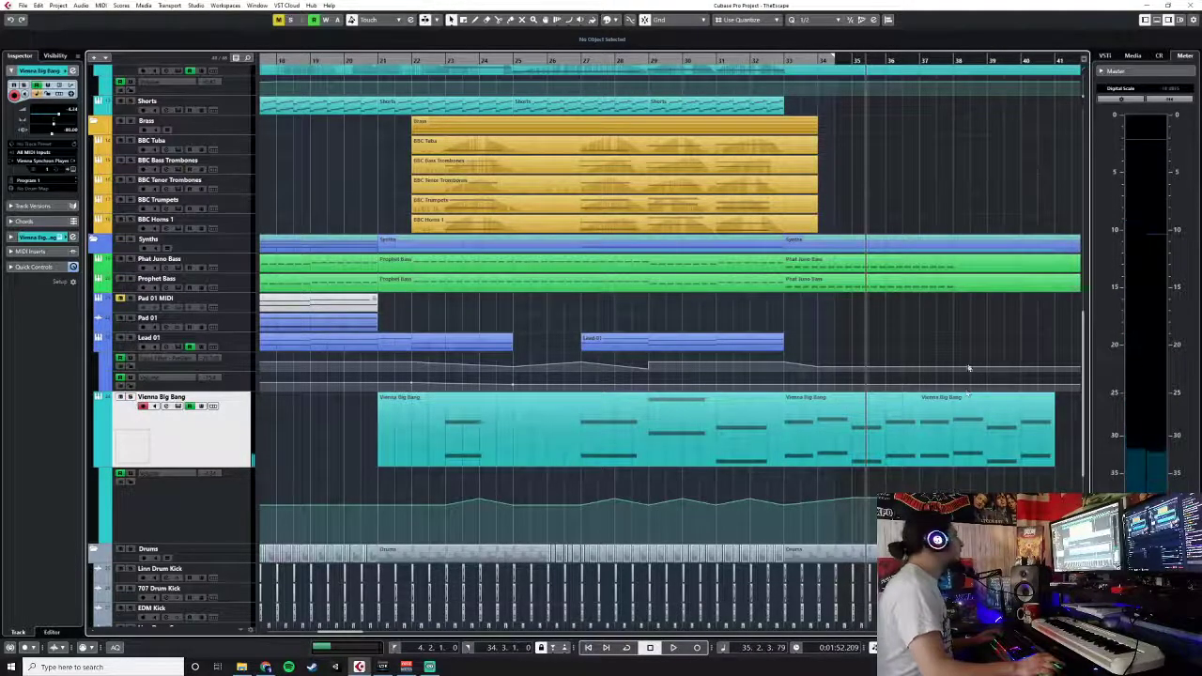
- Play the full mix from bar 32 and inspect the notes of the Vienna Big Bang part at bar 33
left_click(757, 62)
key("space")
double_click(888, 449)
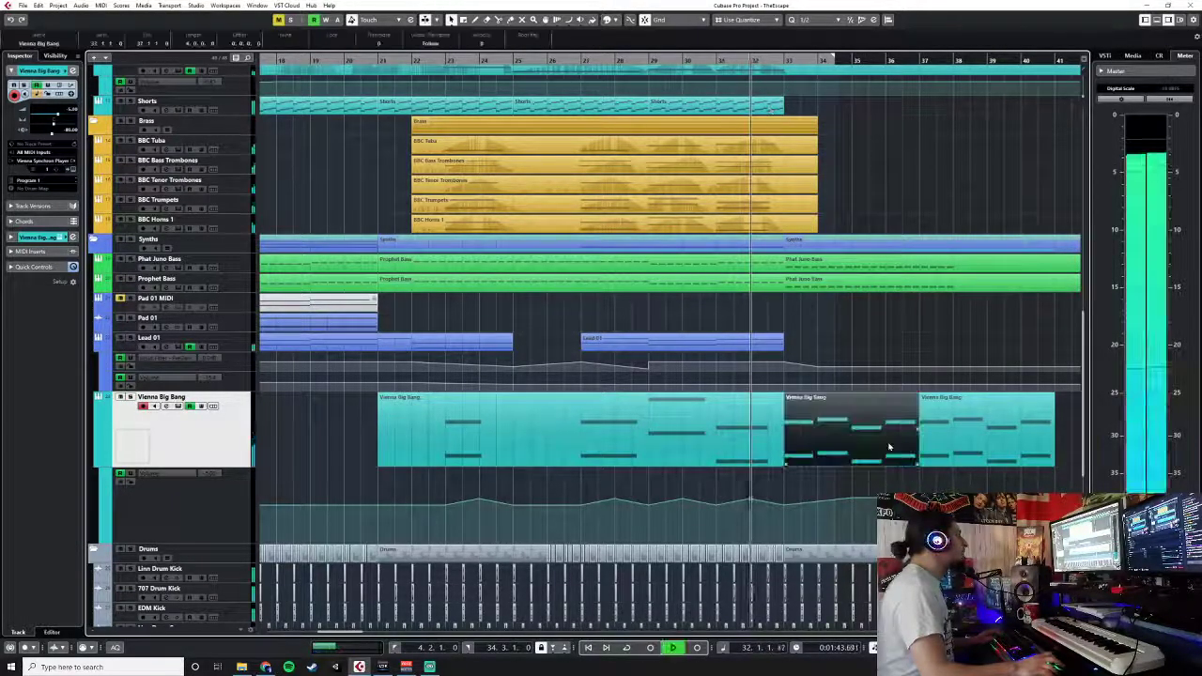
scroll(508, 464, "up", 2)
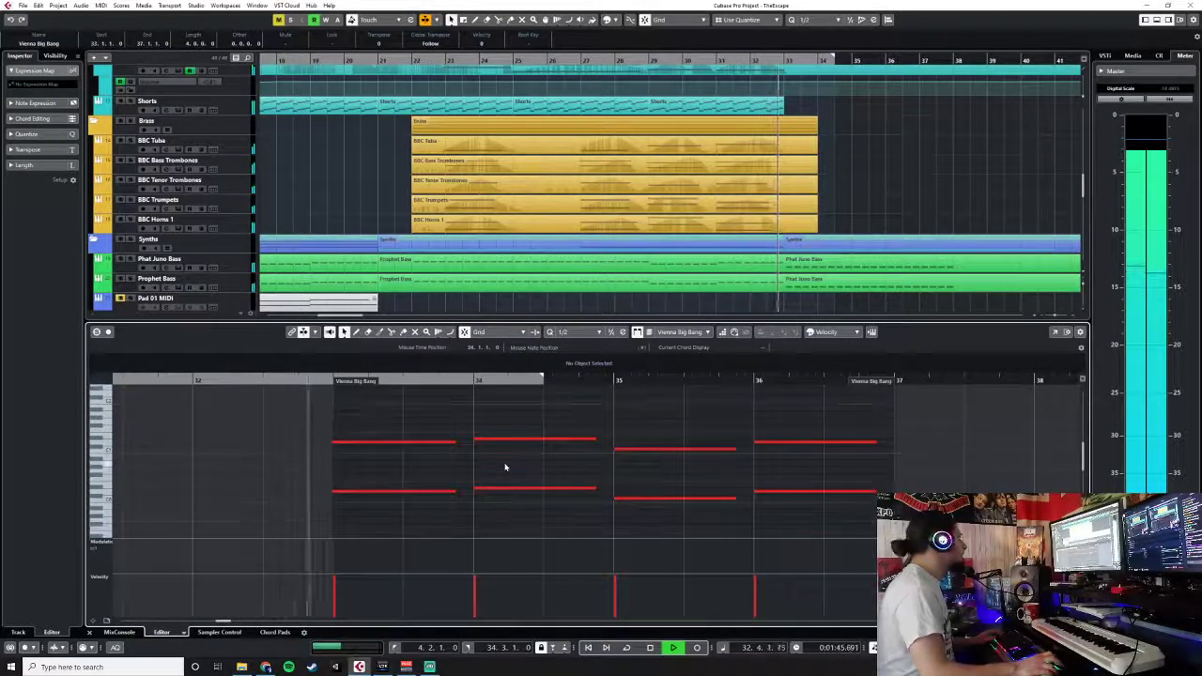
left_click(162, 632)
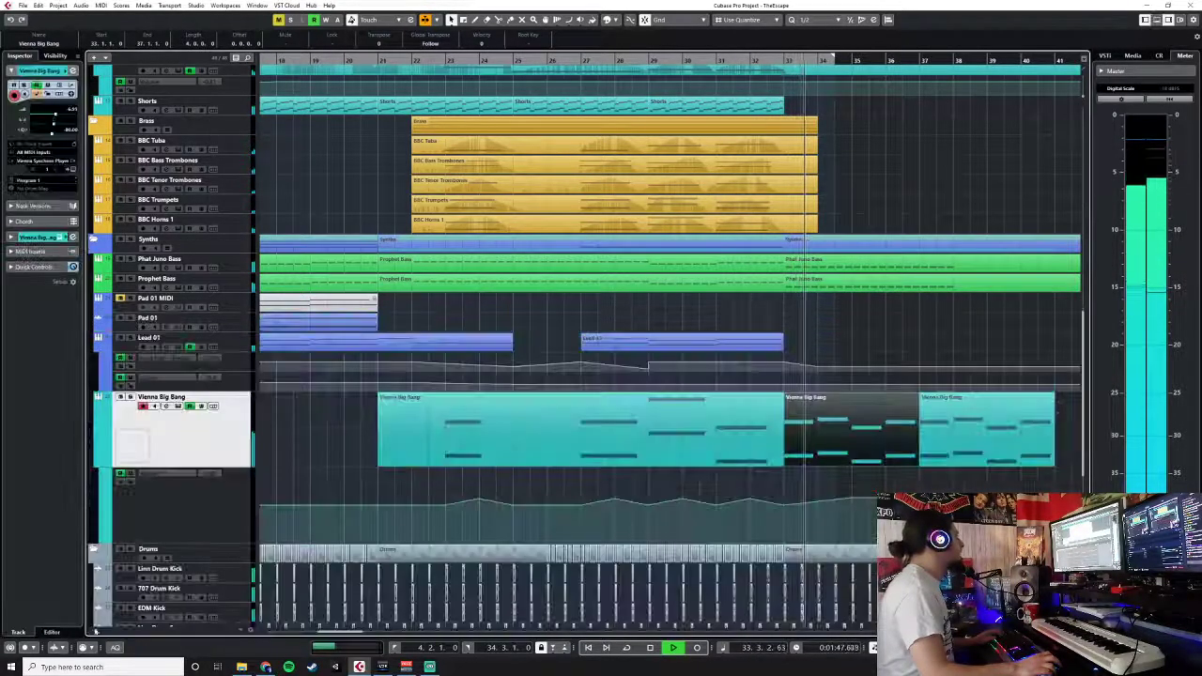
- Listen on past bar 37 and examine the string, brass, synth and drum tracks around the new section
scroll(859, 443, "up", 4)
scroll(859, 443, "down", 3)
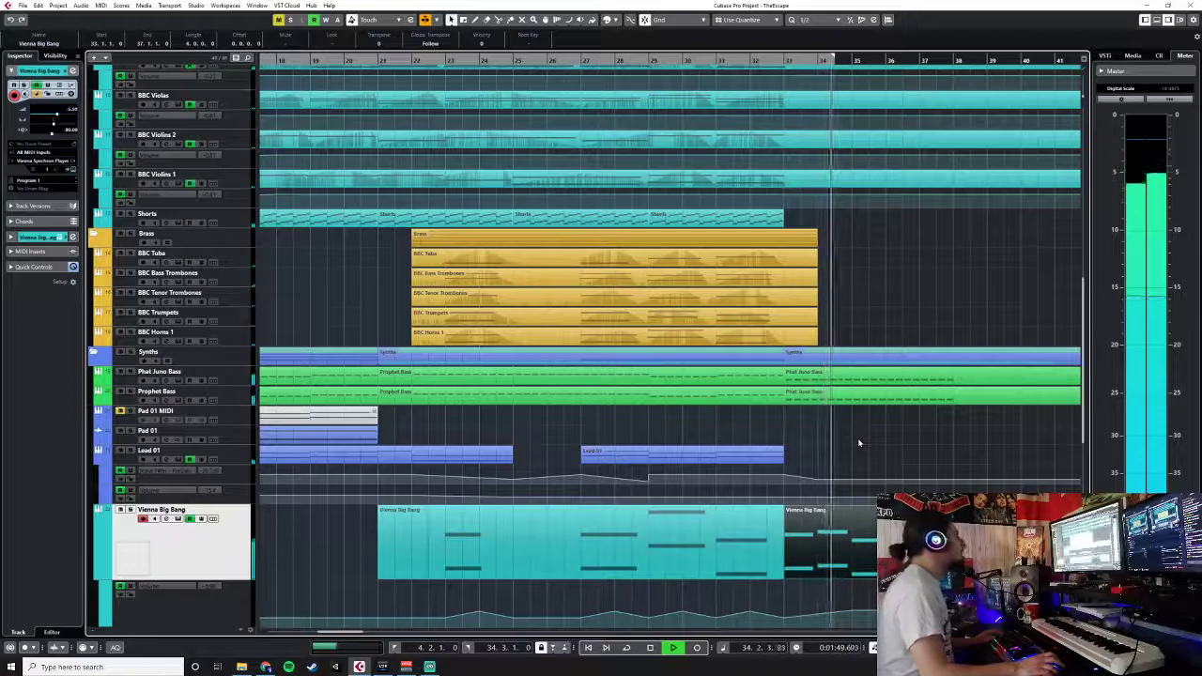
scroll(858, 442, "down", 6)
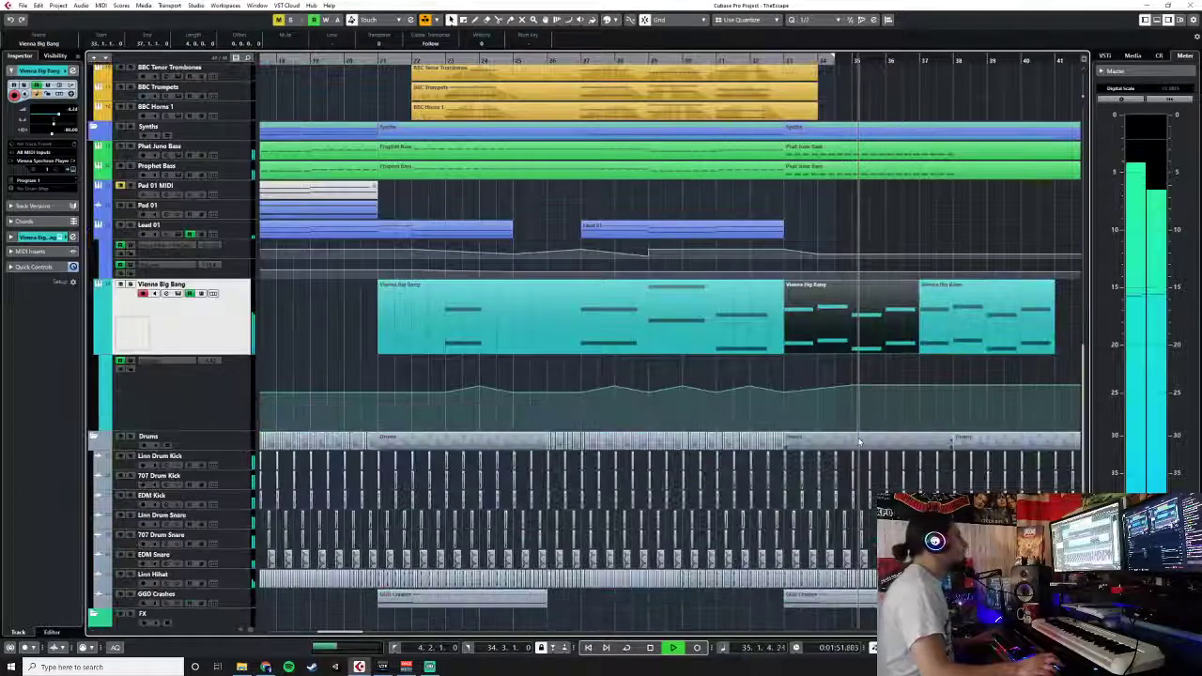
scroll(859, 442, "down", 6)
scroll(859, 441, "up", 6)
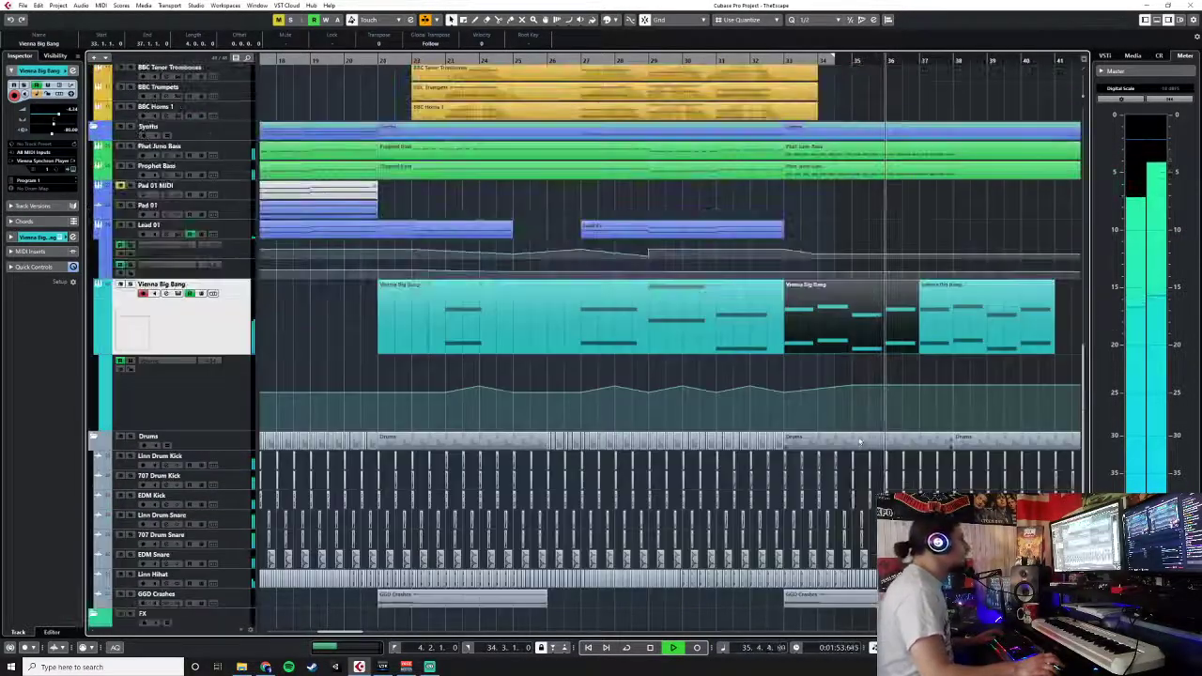
scroll(859, 442, "up", 3)
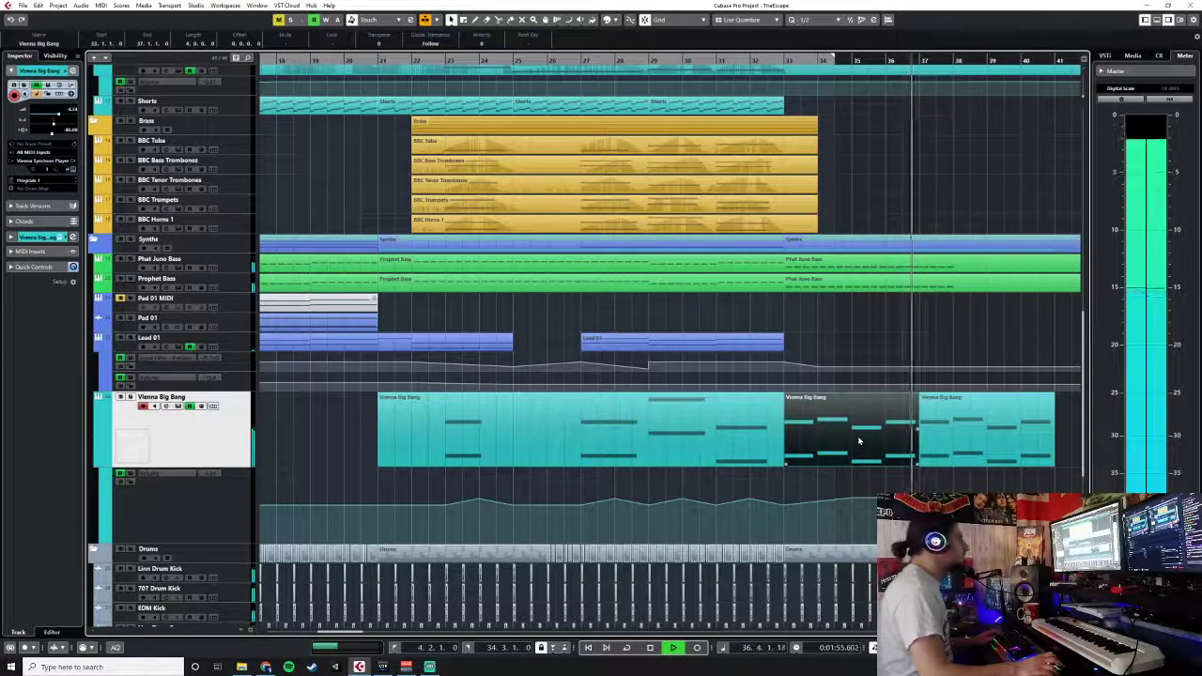
key("space")
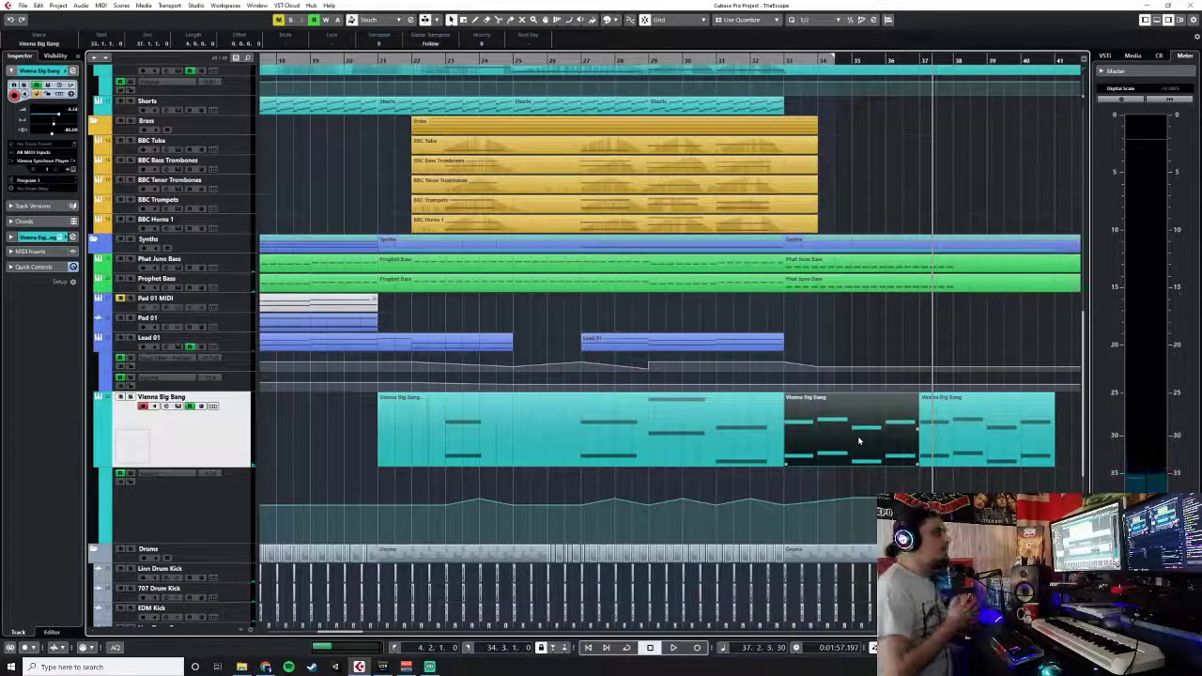
scroll(853, 474, "up", 8)
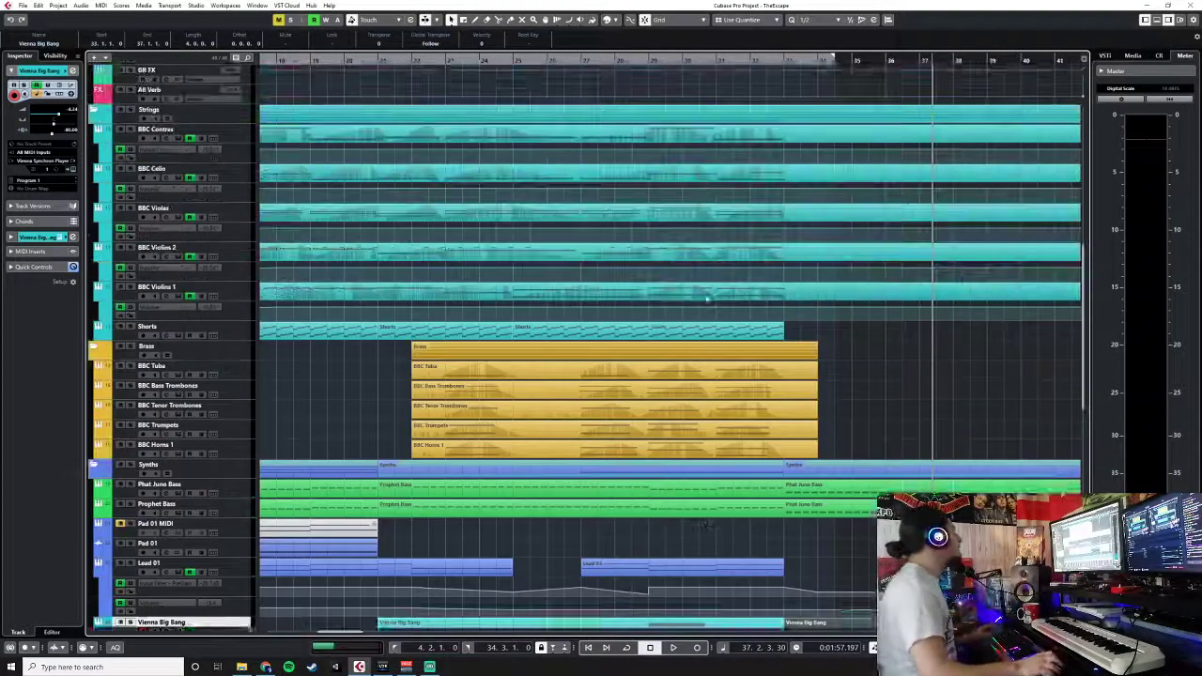
scroll(721, 466, "down", 6)
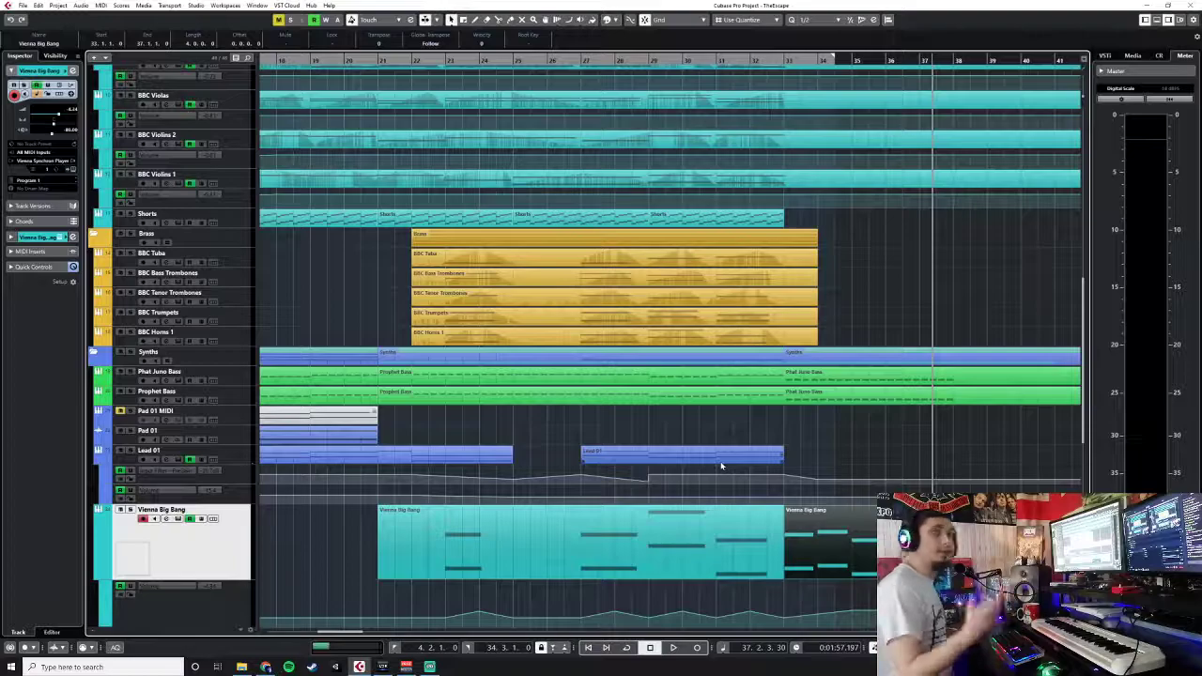
scroll(722, 466, "down", 3)
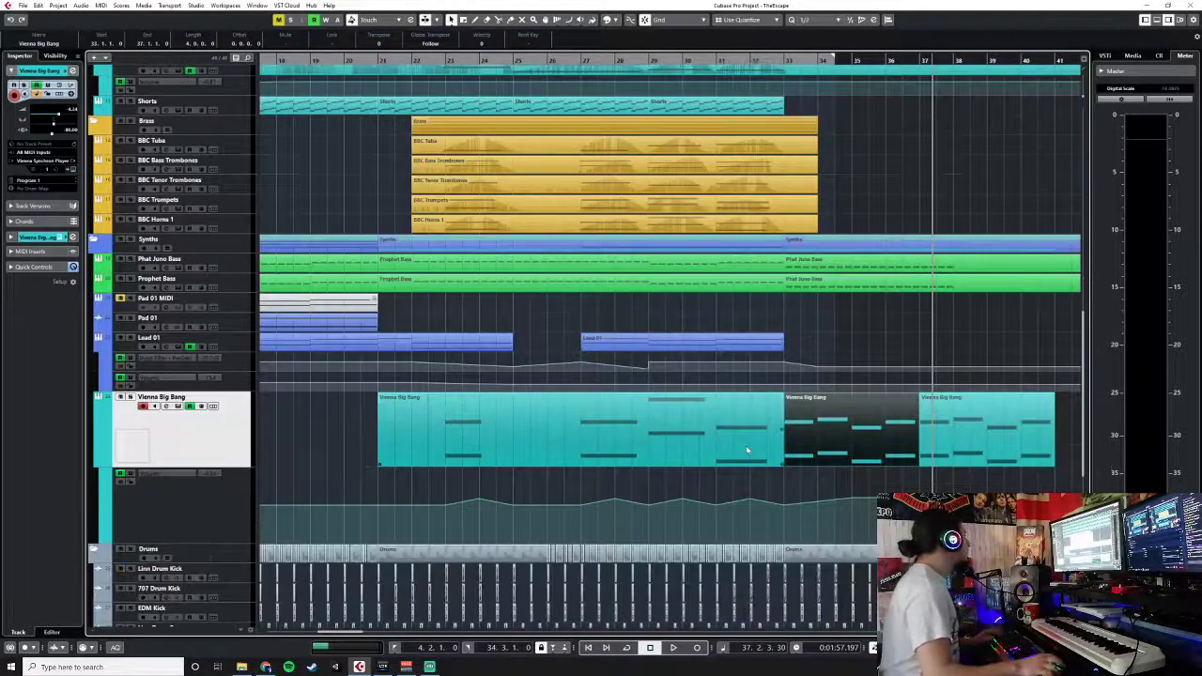
right_click(231, 449)
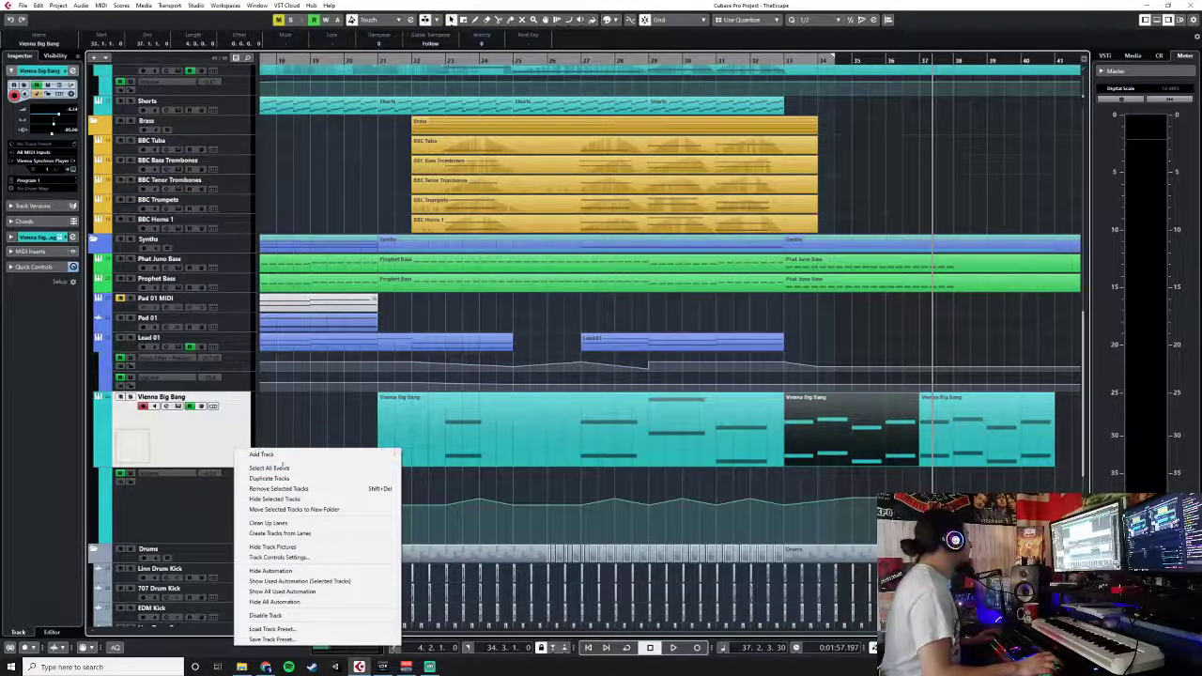
mouse_move(385, 454)
left_click(428, 465)
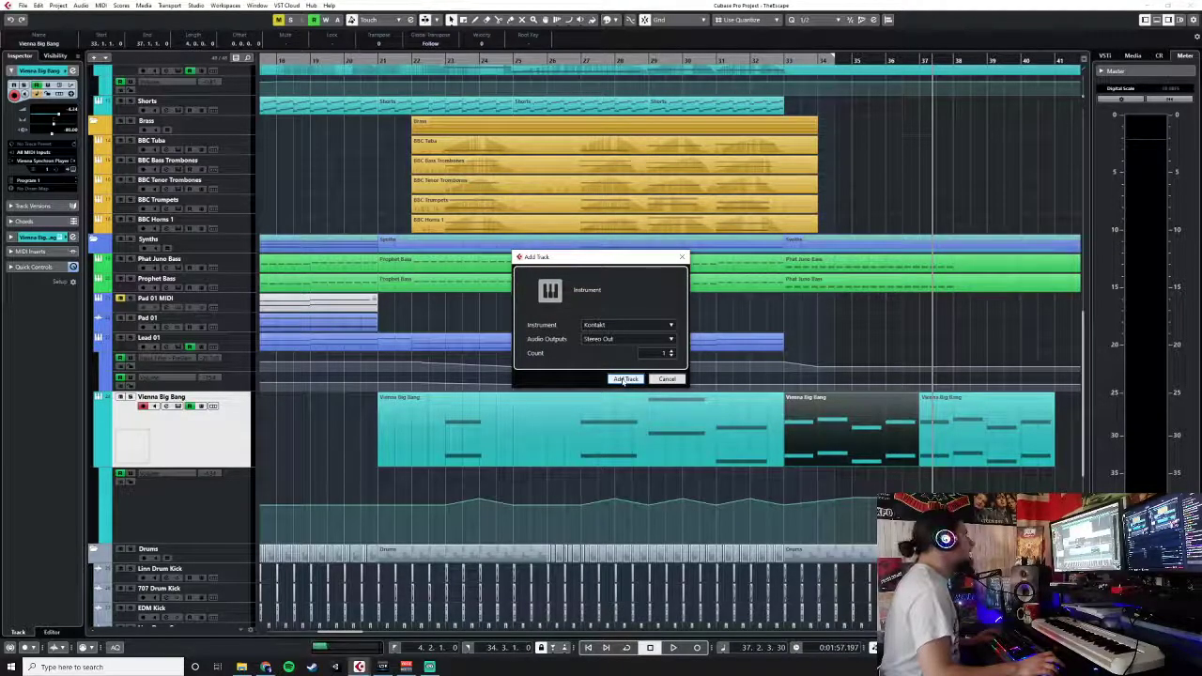
left_click(621, 327)
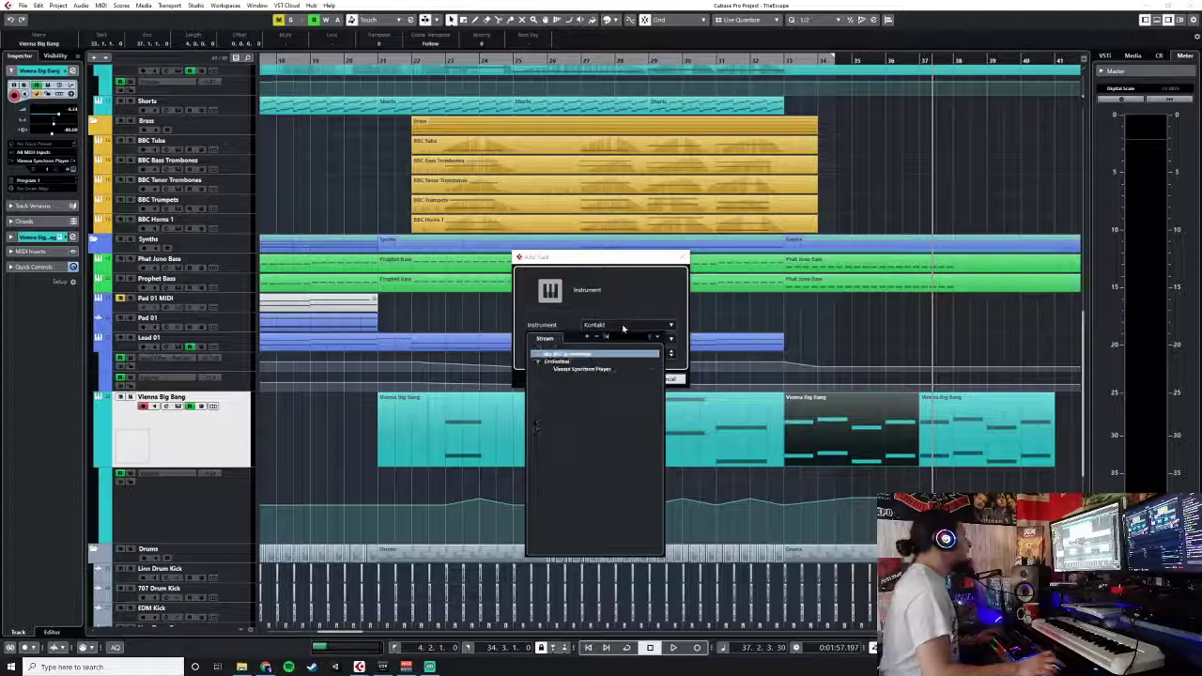
left_click(582, 368)
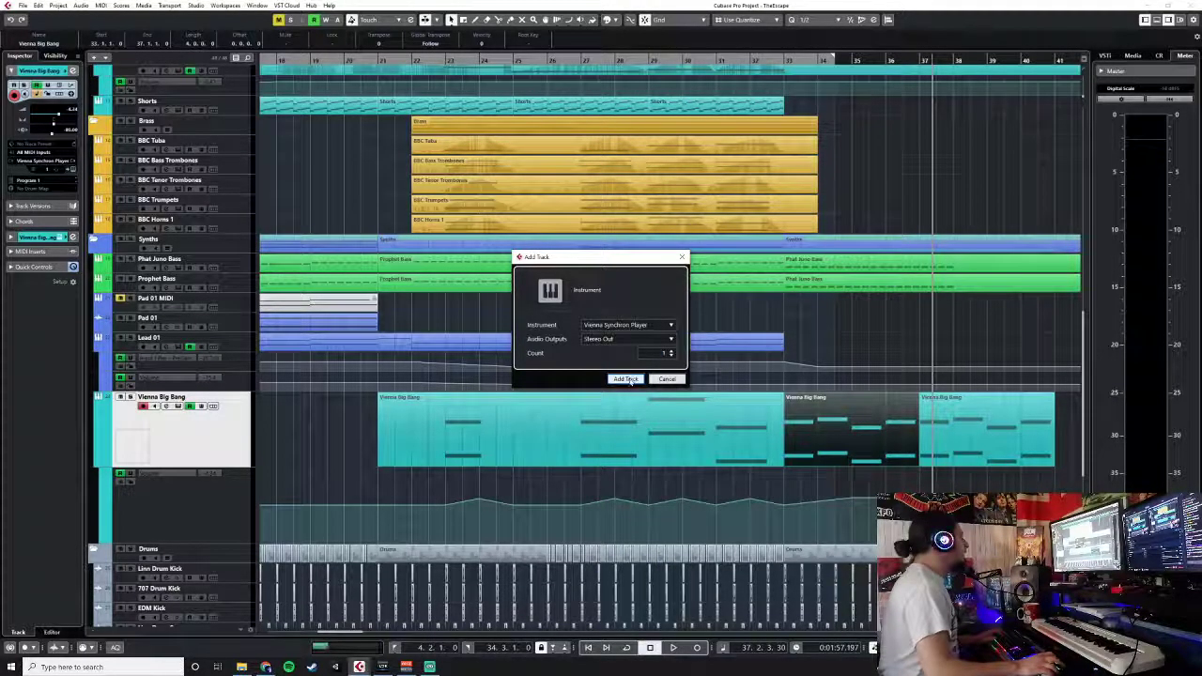
left_click(619, 341)
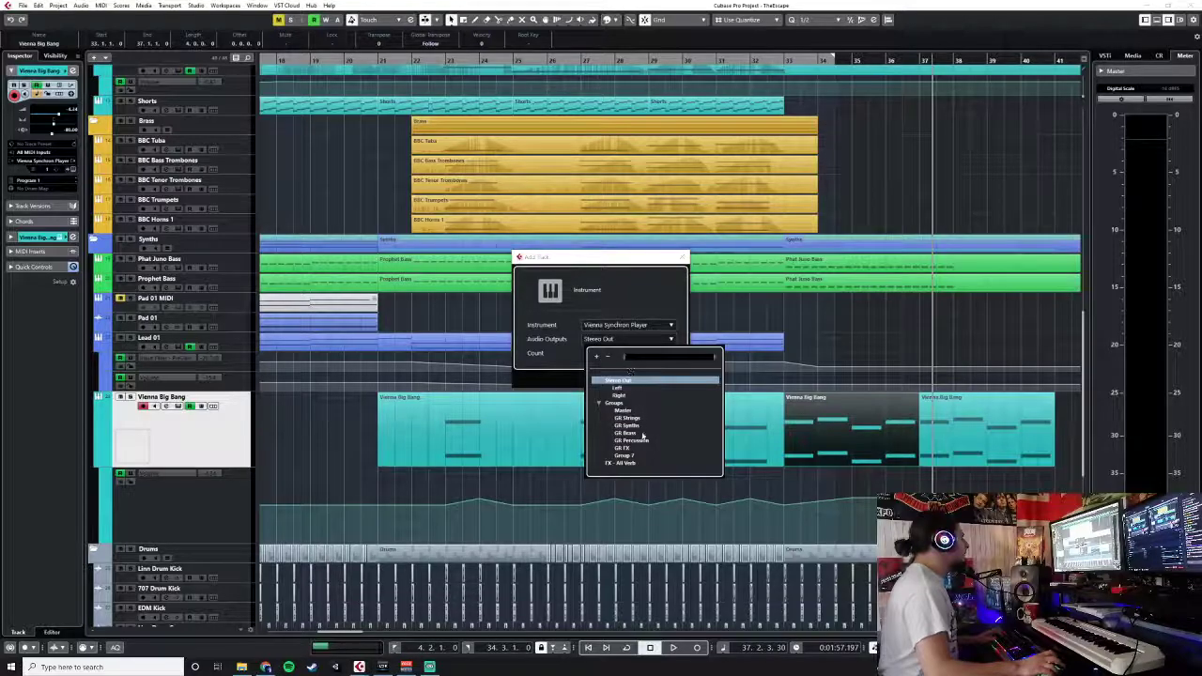
left_click(635, 282)
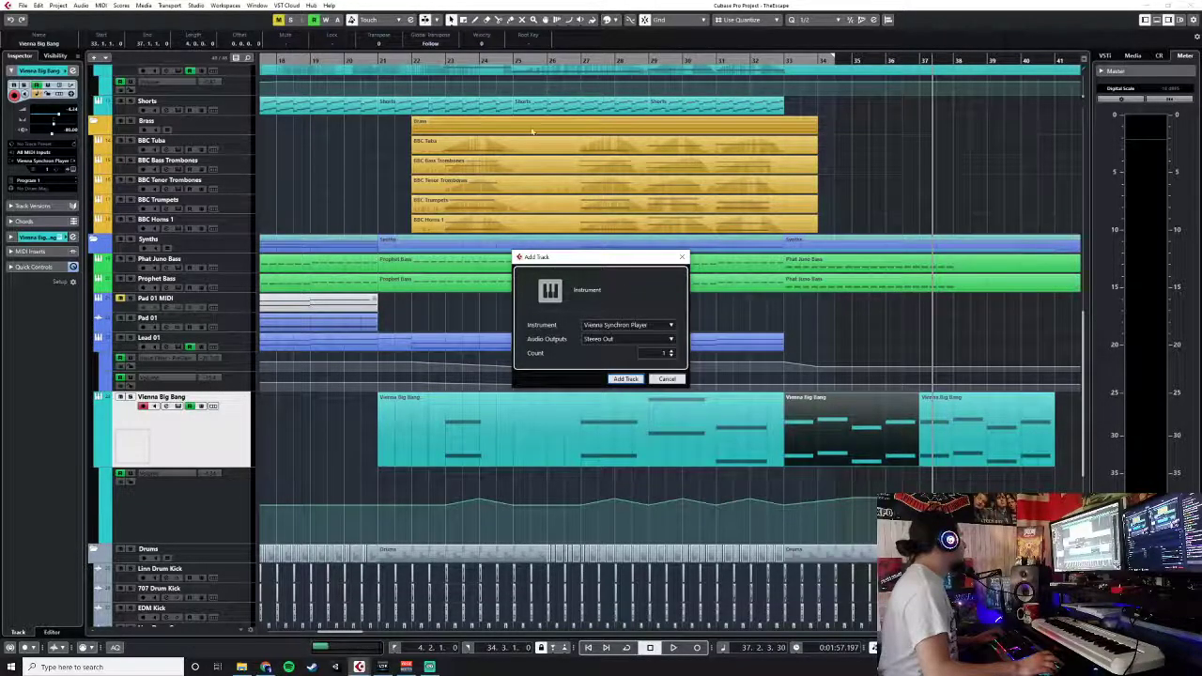
left_click(667, 379)
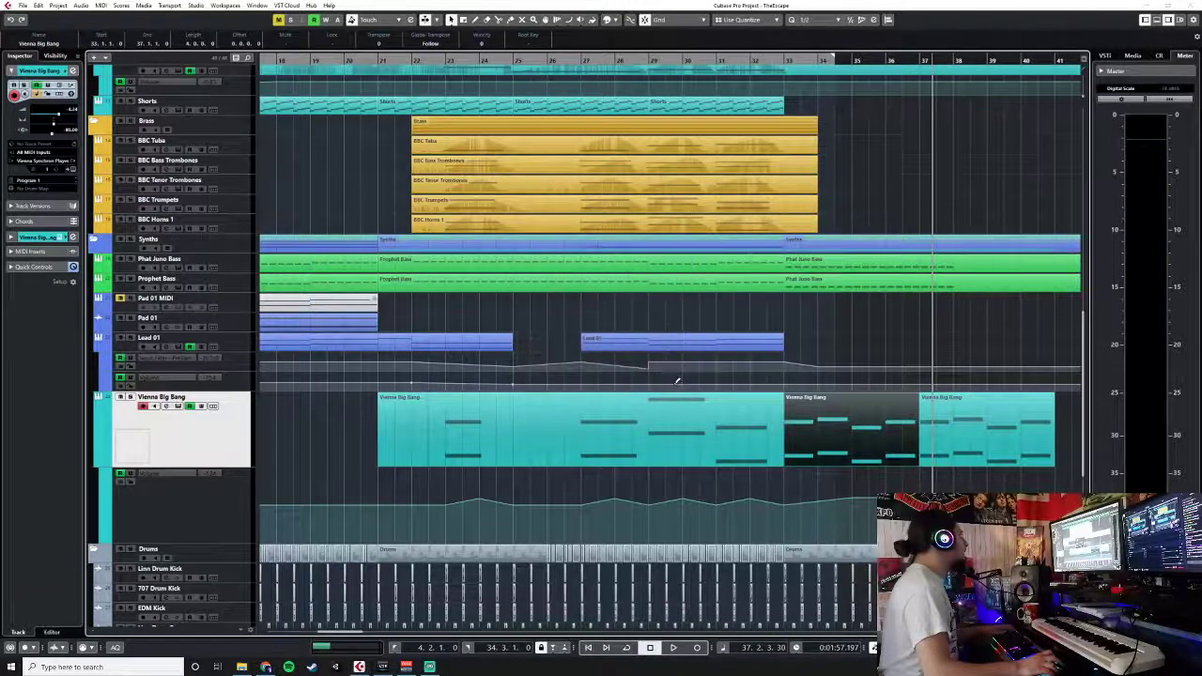
- Check the output routing of the Vienna Big Bang channel in the MixConsole
key("F3")
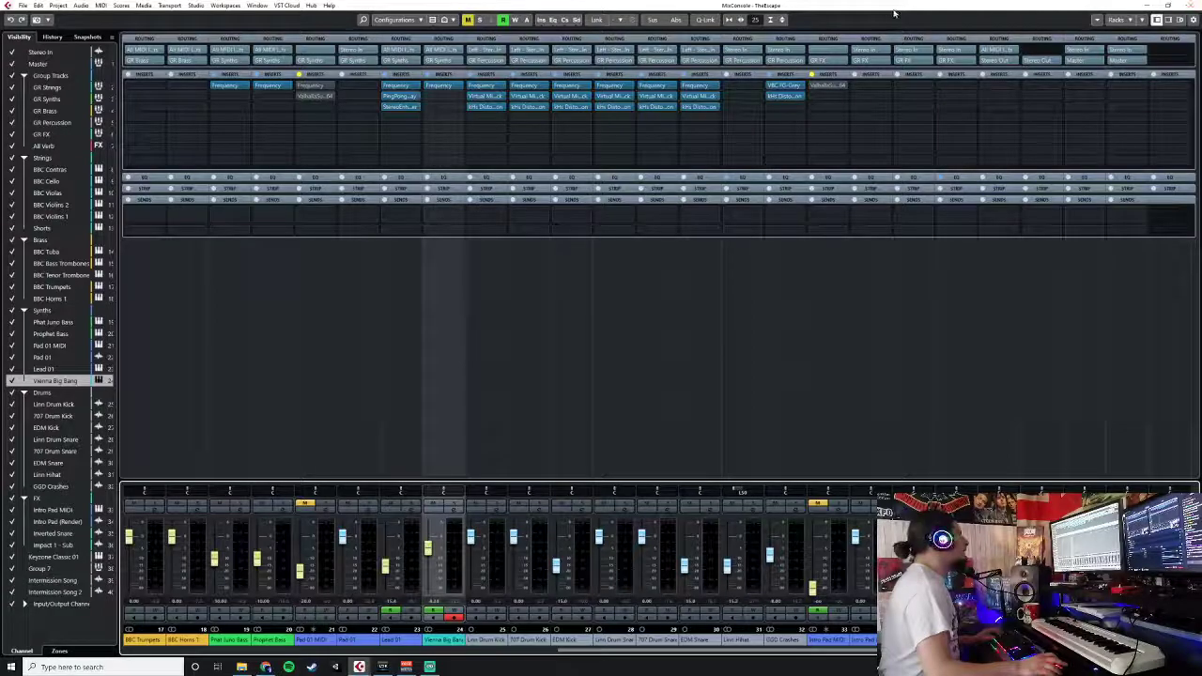
left_click(1181, 7)
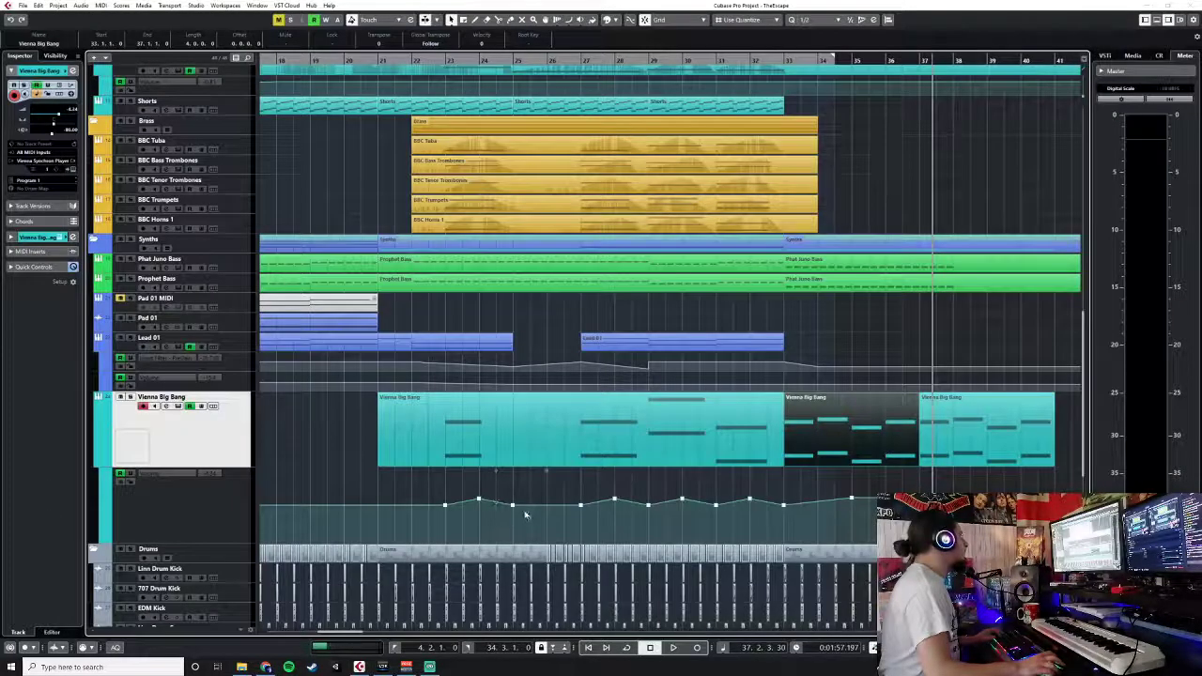
key("F3")
left_click_drag(359, 7, 722, 175)
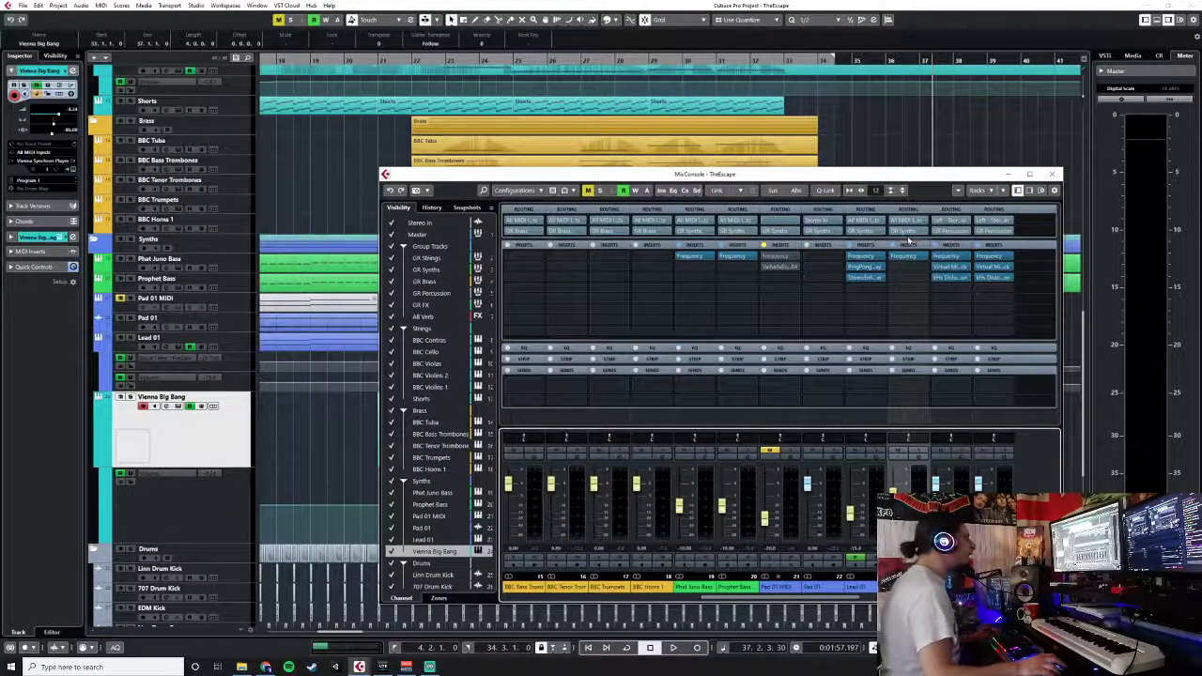
key("F3")
- Add one instrument track using Vienna Synchron Player with its audio output routed to the GR Synths group
left_click(58, 6)
mouse_move(67, 19)
left_click(230, 27)
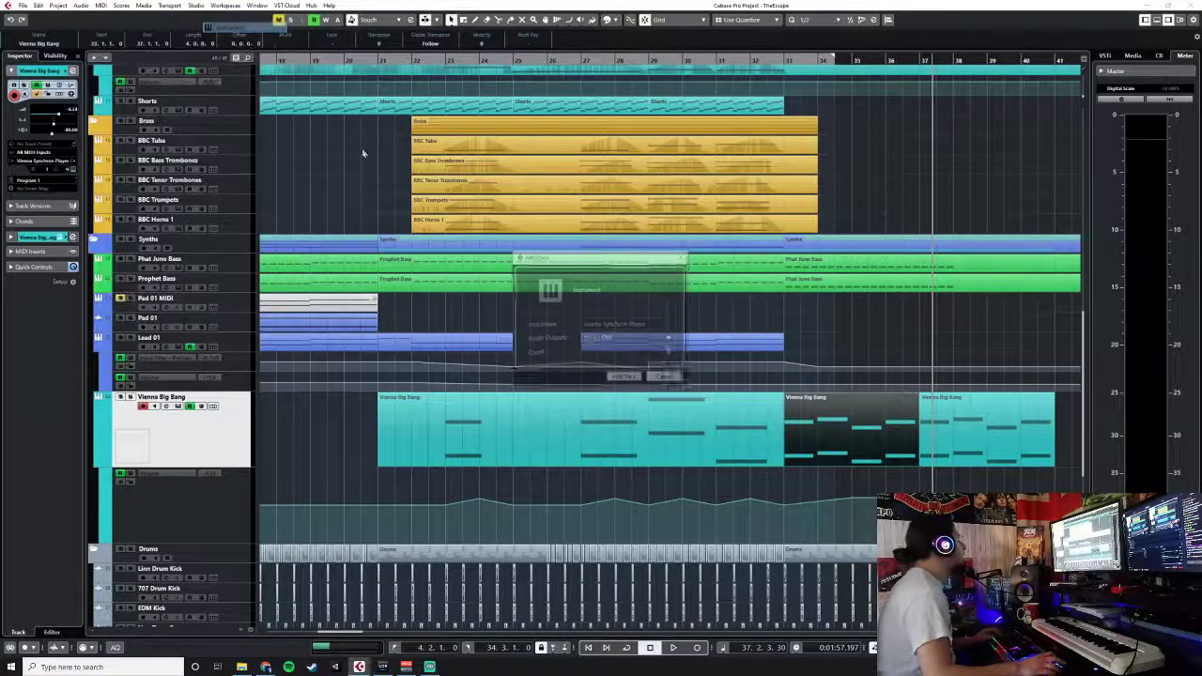
left_click(627, 325)
left_click(627, 328)
left_click(624, 340)
type("s")
key("BackSpace")
type("synt")
key("Return")
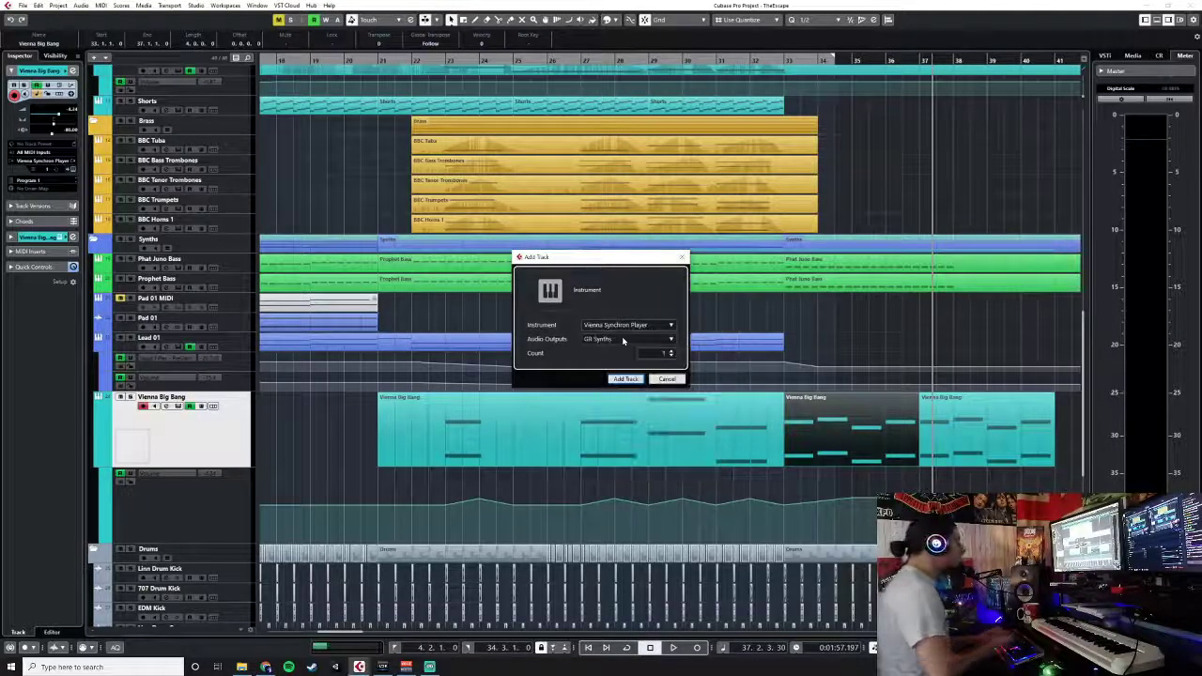
left_click(641, 380)
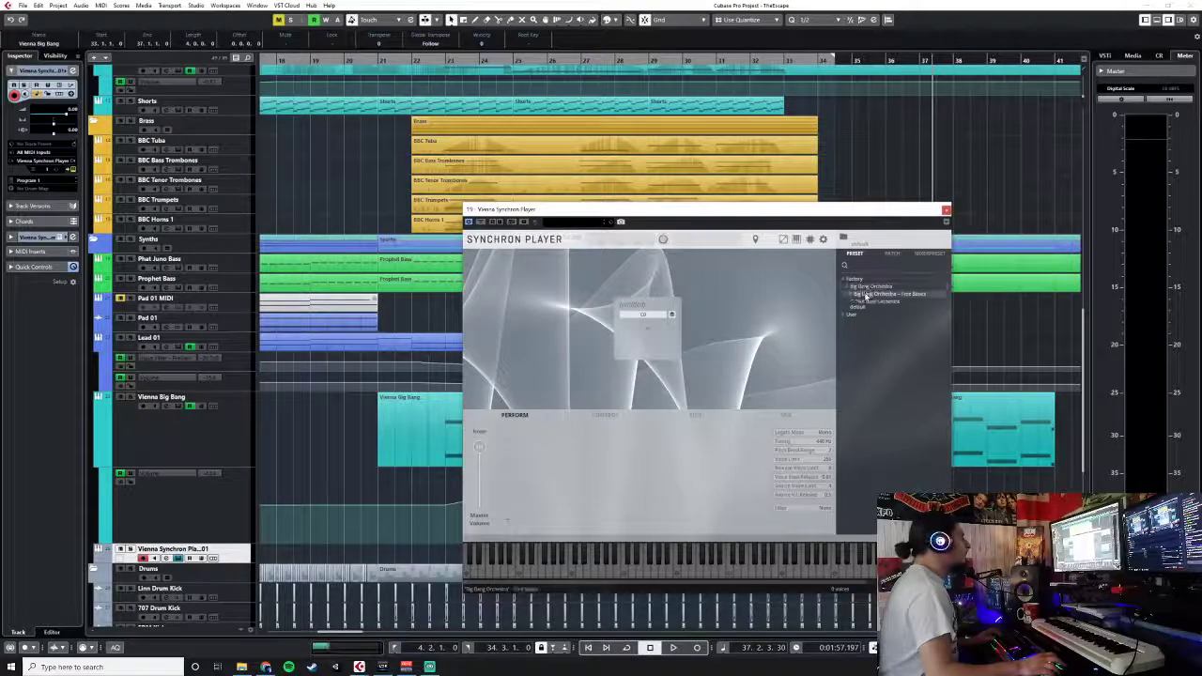
- Load the Big Bang Orchestra preset from the Free Basics library and choose its runs articulation
double_click(866, 302)
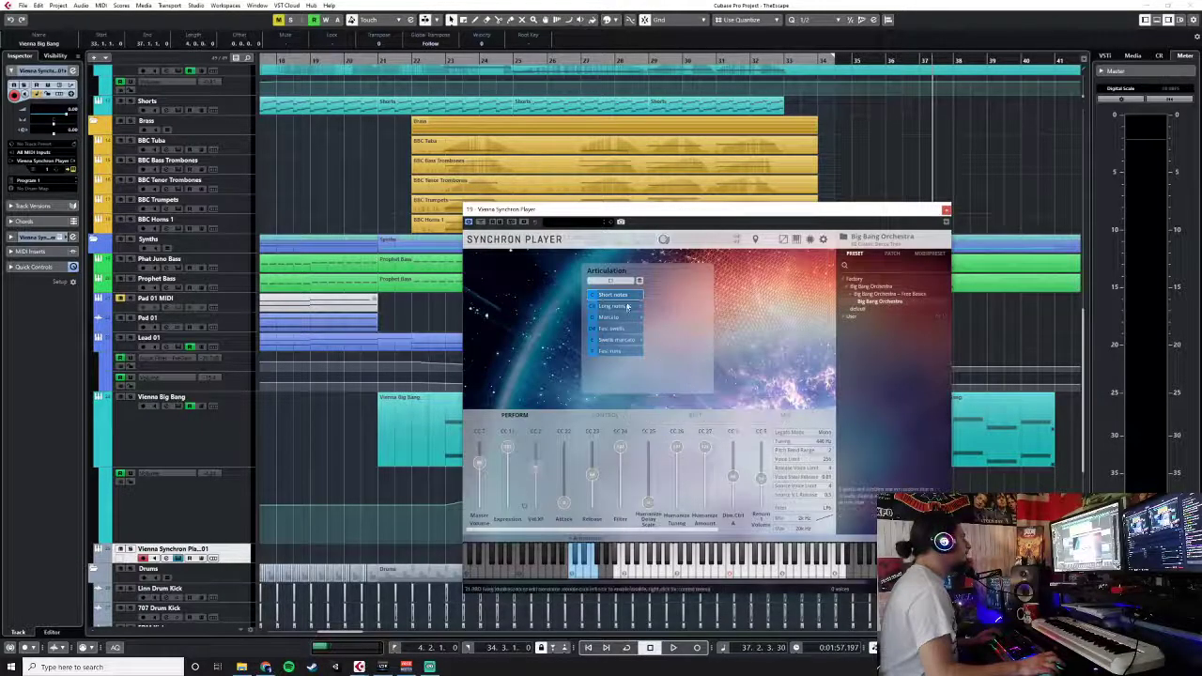
left_click(632, 352)
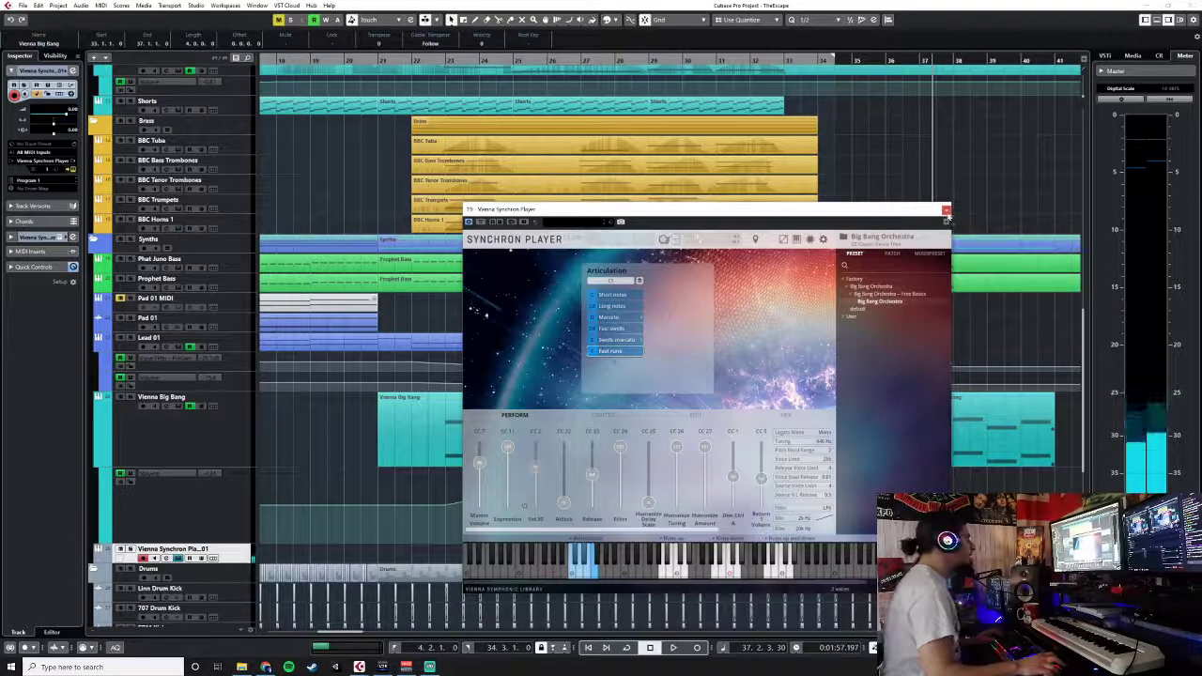
left_click(948, 211)
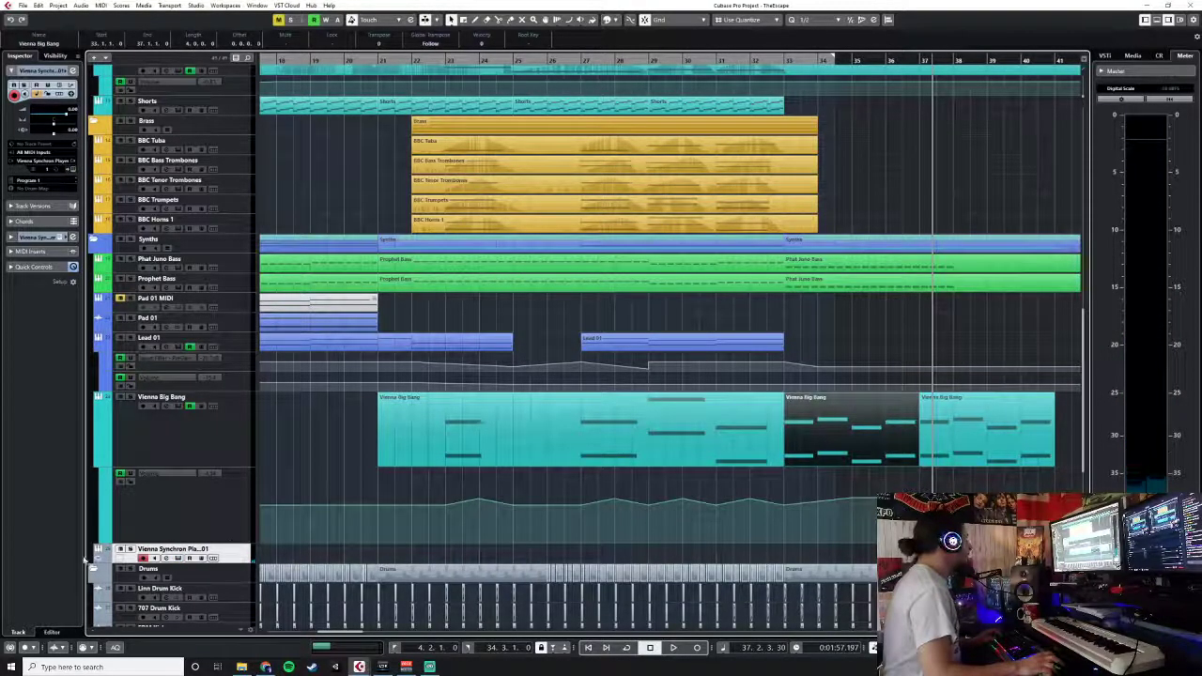
- Create a MIDI part on the new Vienna Synchron Player track starting at bar 36.3 and open it for note editing
key("Delete")
key("ctrl+z")
double_click(939, 554)
scroll(376, 503, "left", 3)
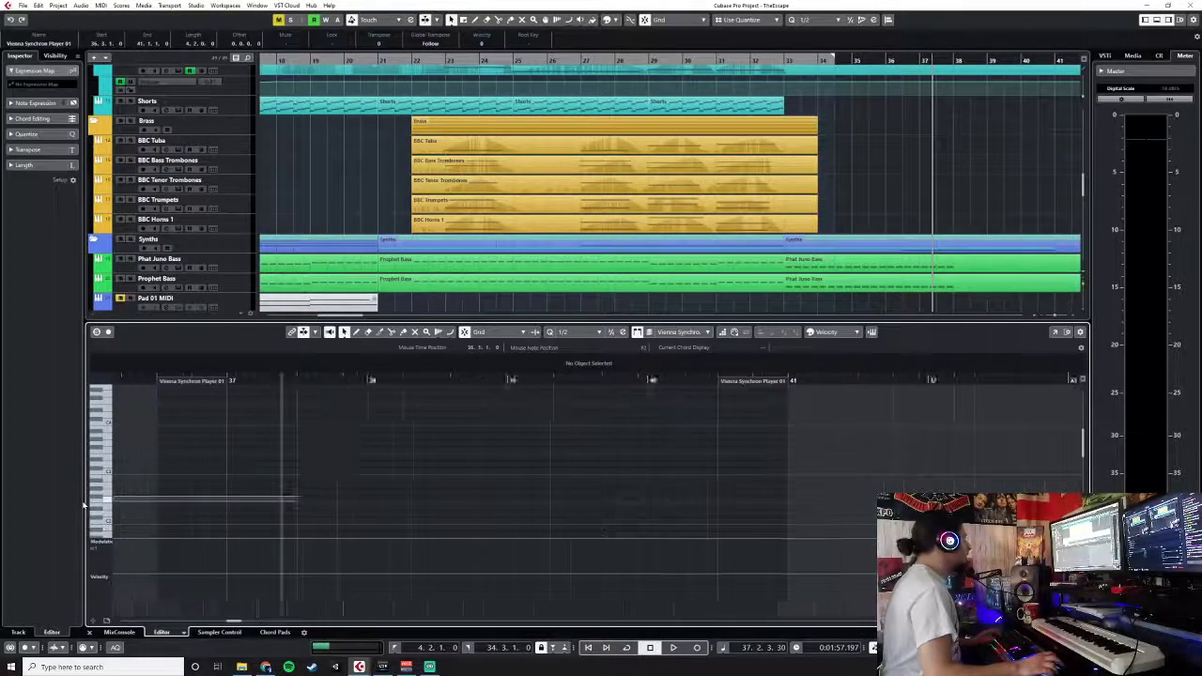
- Draw a half-bar D2 note at bar 36.3 and shorten the part to end at bar 37.3
right_click(309, 490)
left_click(321, 492)
scroll(103, 504, "down", 2)
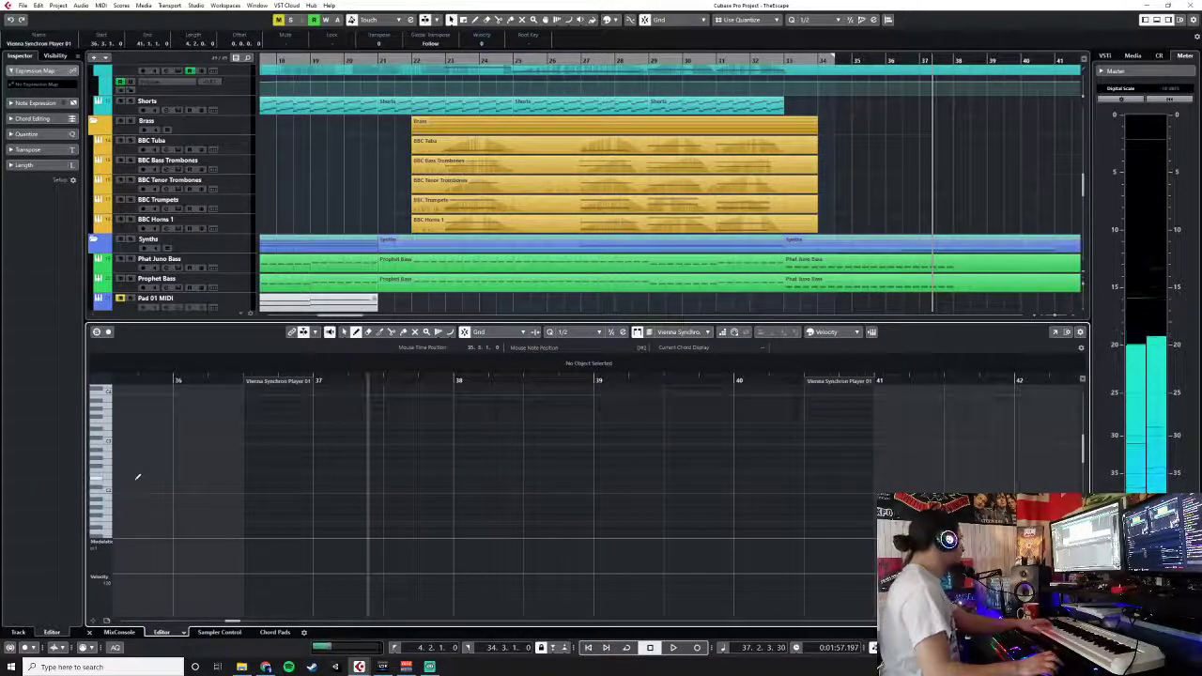
left_click(276, 483)
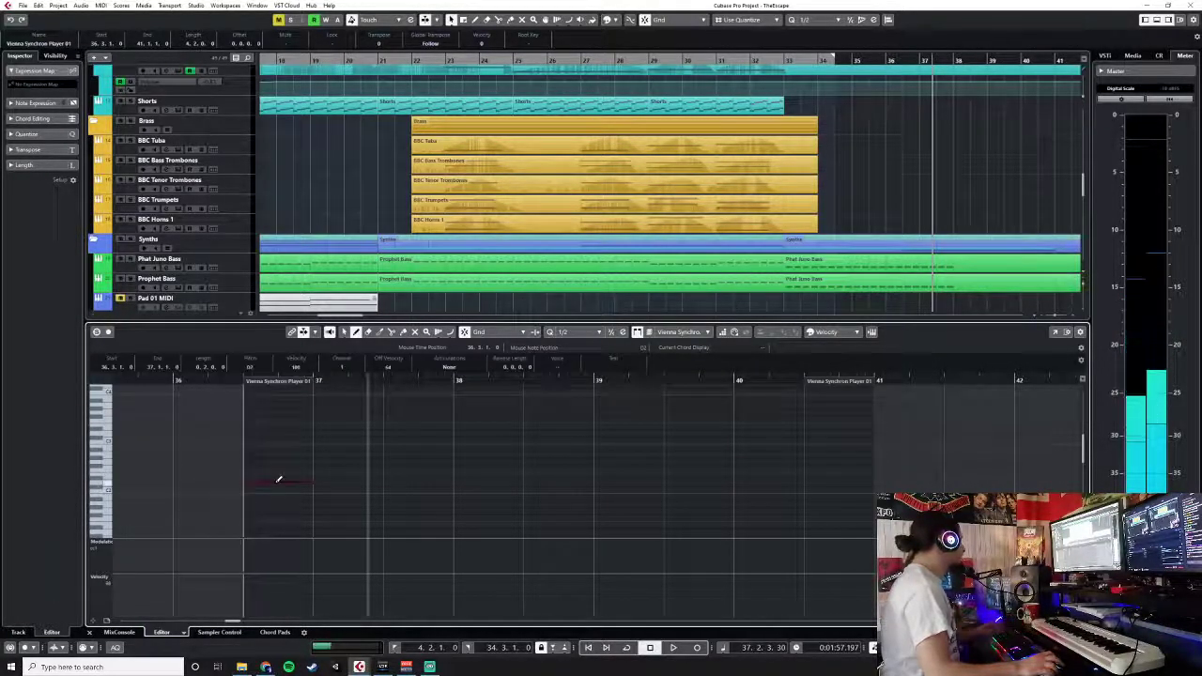
right_click(404, 477)
left_click(408, 482)
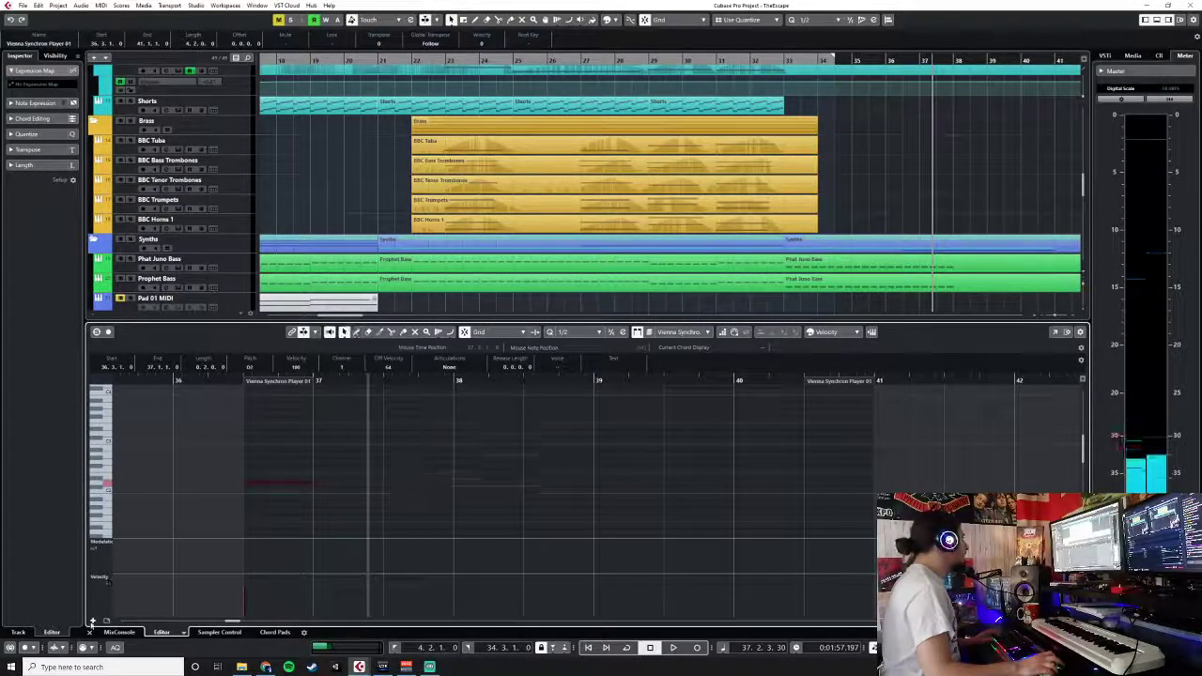
key("Return")
left_click_drag(954, 554, 937, 554)
- Play the mix from bar 35.3 past bar 37 to hear the orchestral run in context
left_click(861, 60)
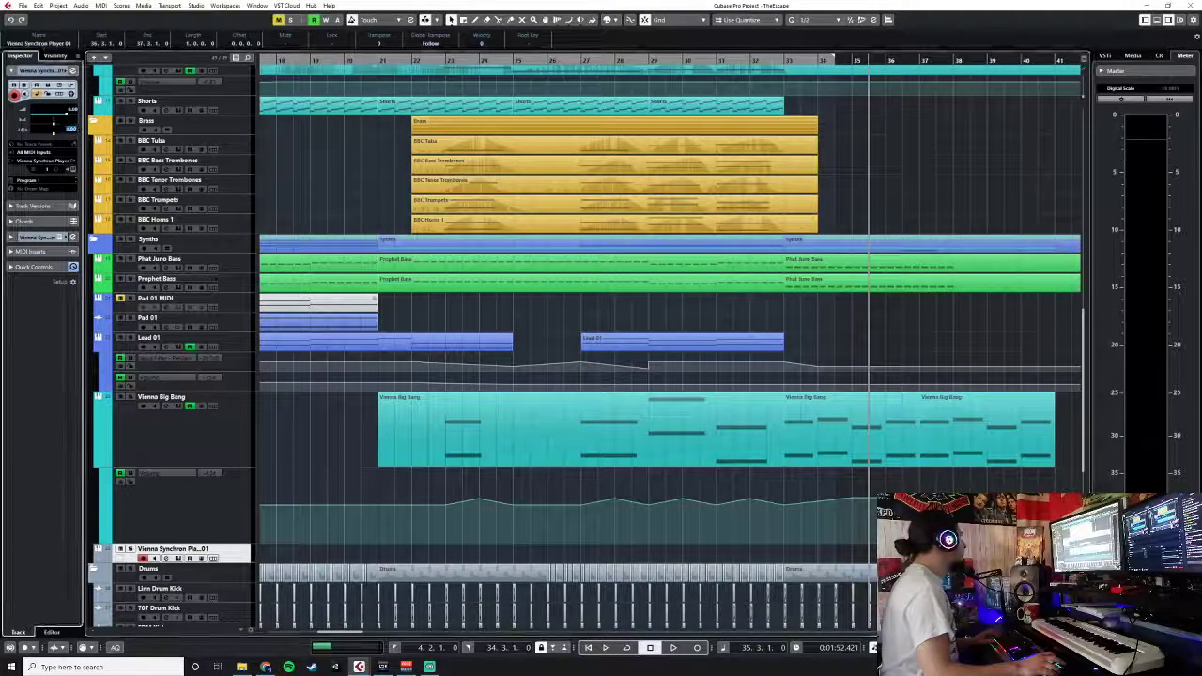
key("space")
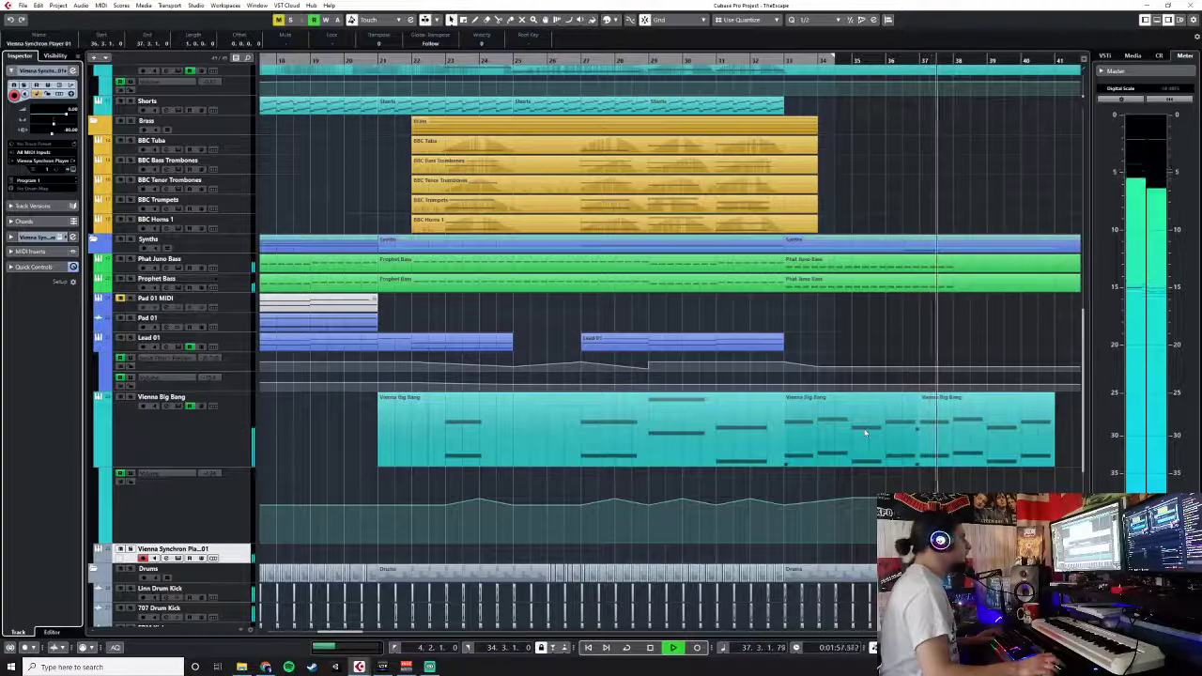
key("space")
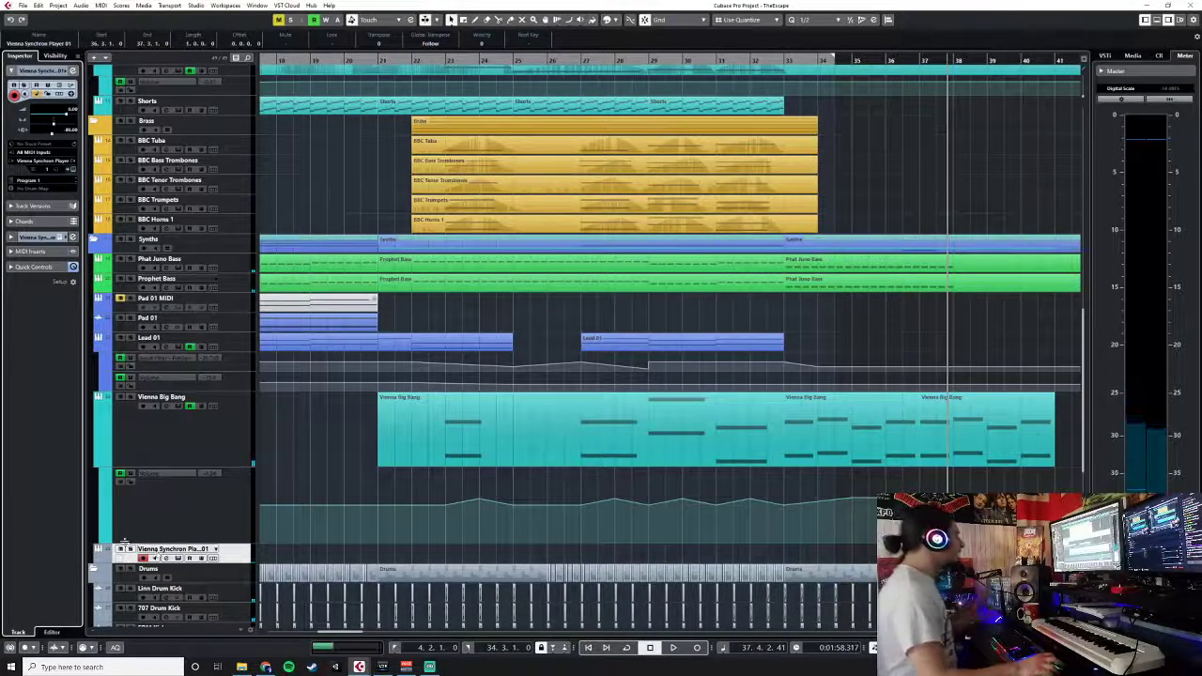
- Colour the new Vienna Synchron Player track cyan and rename it Vienna Big Bang FX
left_click(103, 556)
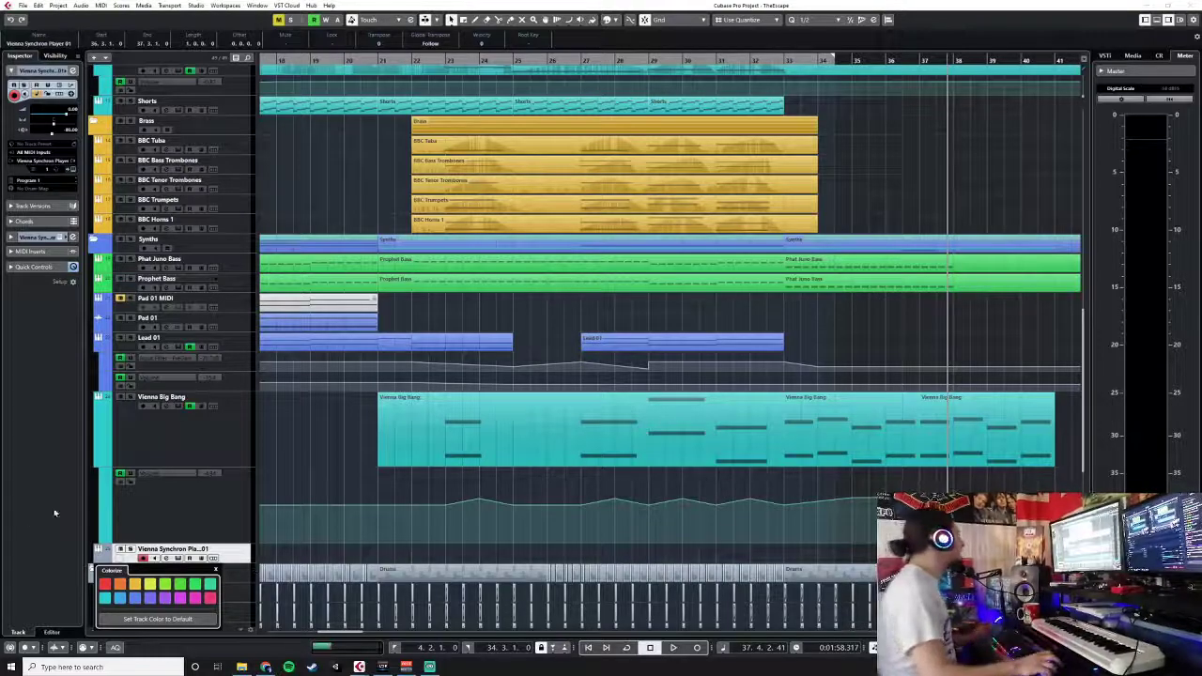
left_click(106, 600)
left_click(216, 569)
double_click(215, 549)
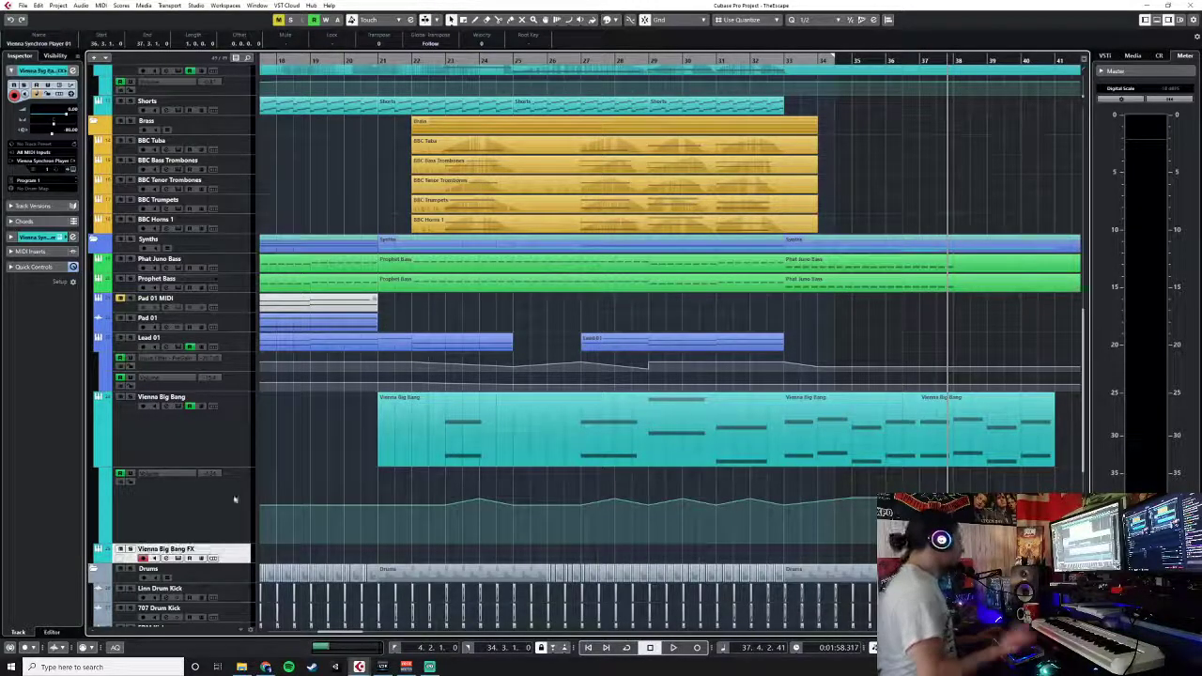
- Paste a copy of the run part at bar 38.3 on the Vienna Big Bang FX track and play from bar 35.3
scroll(984, 554, "up", 5)
scroll(984, 554, "down", 3)
scroll(984, 555, "right", 3)
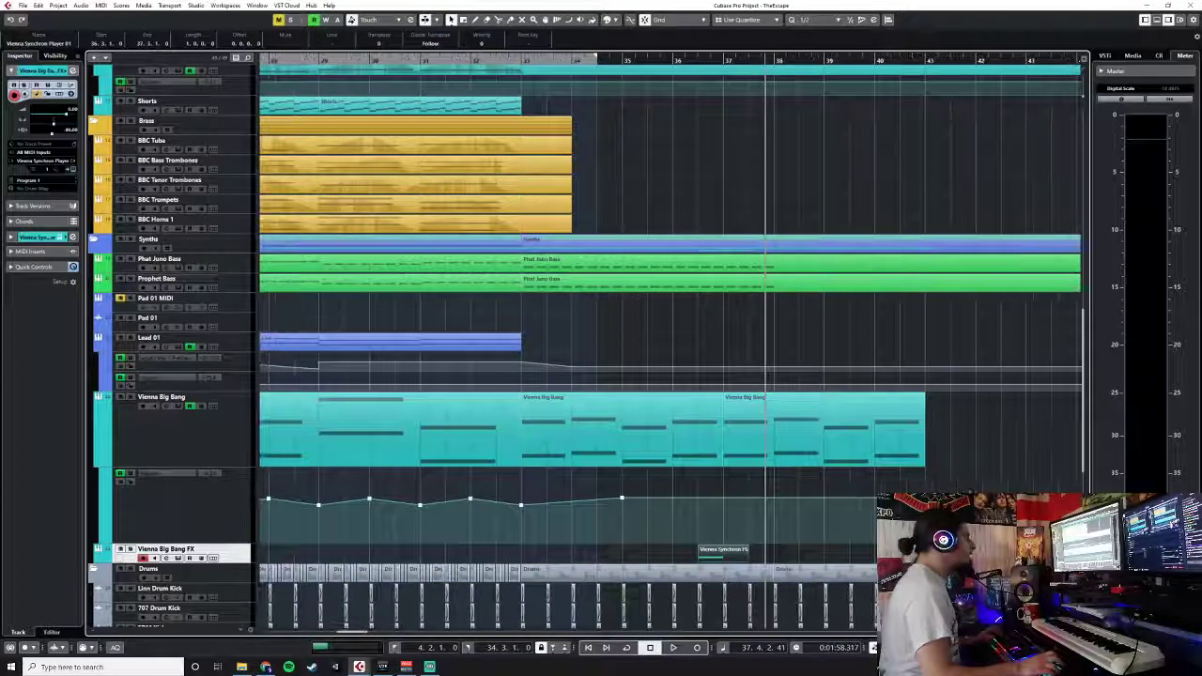
left_click(803, 60)
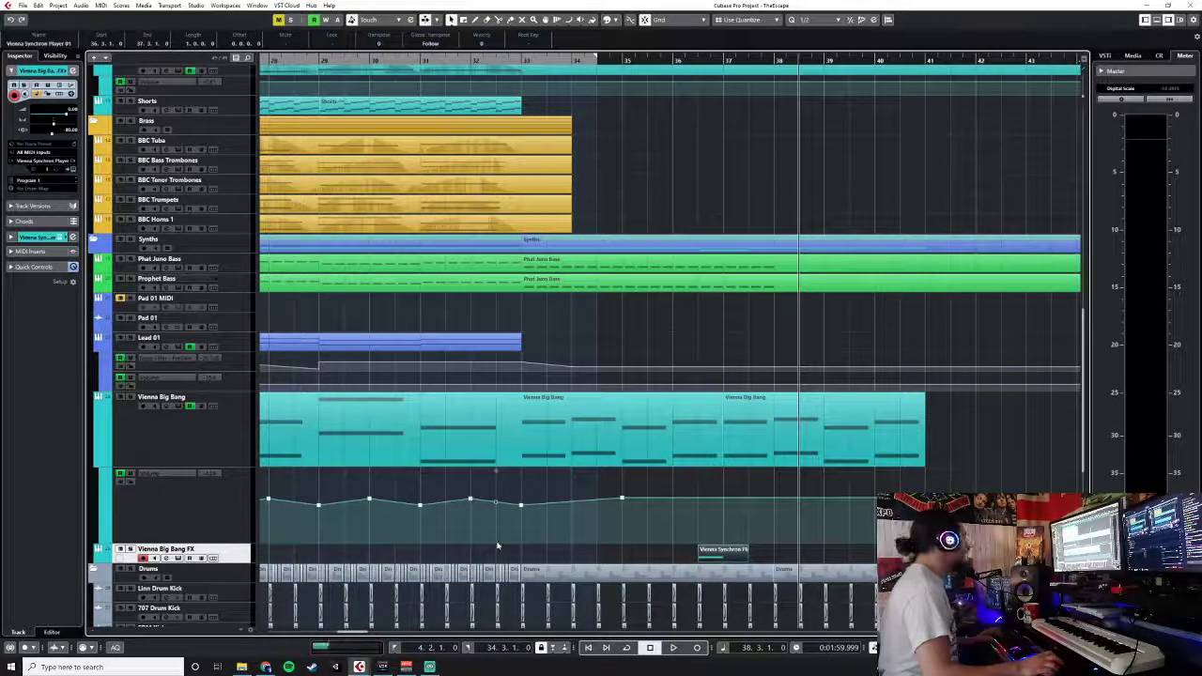
key("ctrl+v")
left_click(652, 60)
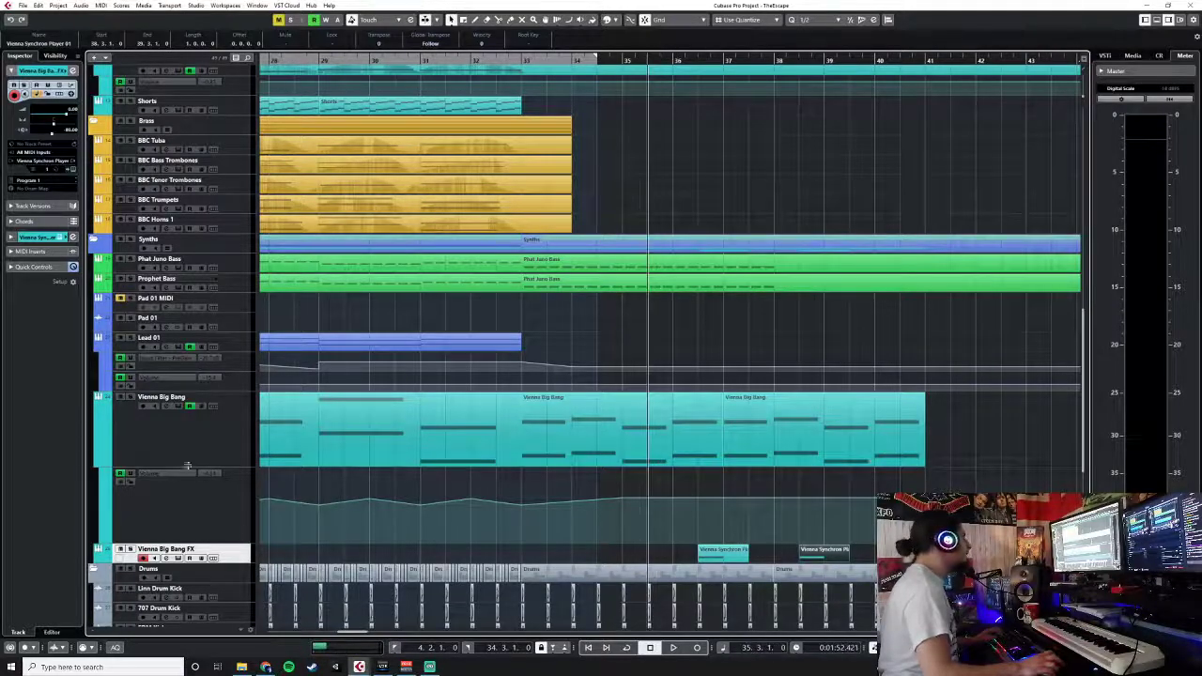
key("space")
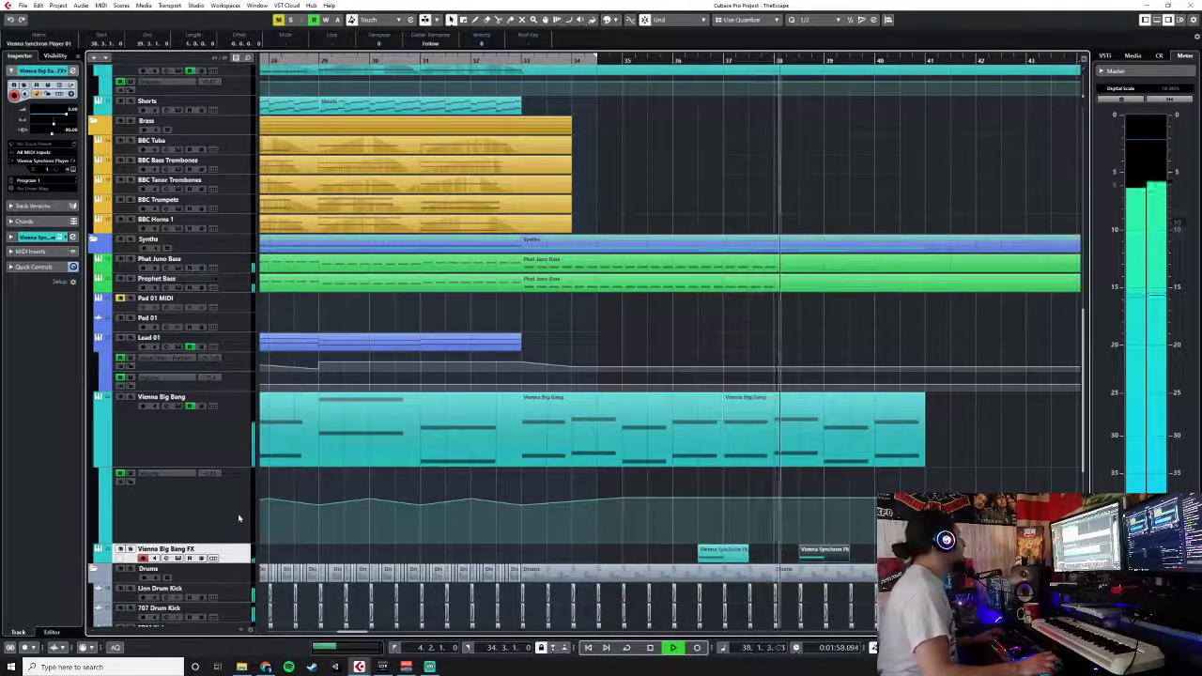
- Set quantize to 1/16 and paste a copy of the Phat Juno Bass notes from position 38.1.2 in its part from bar 33
left_click(710, 269)
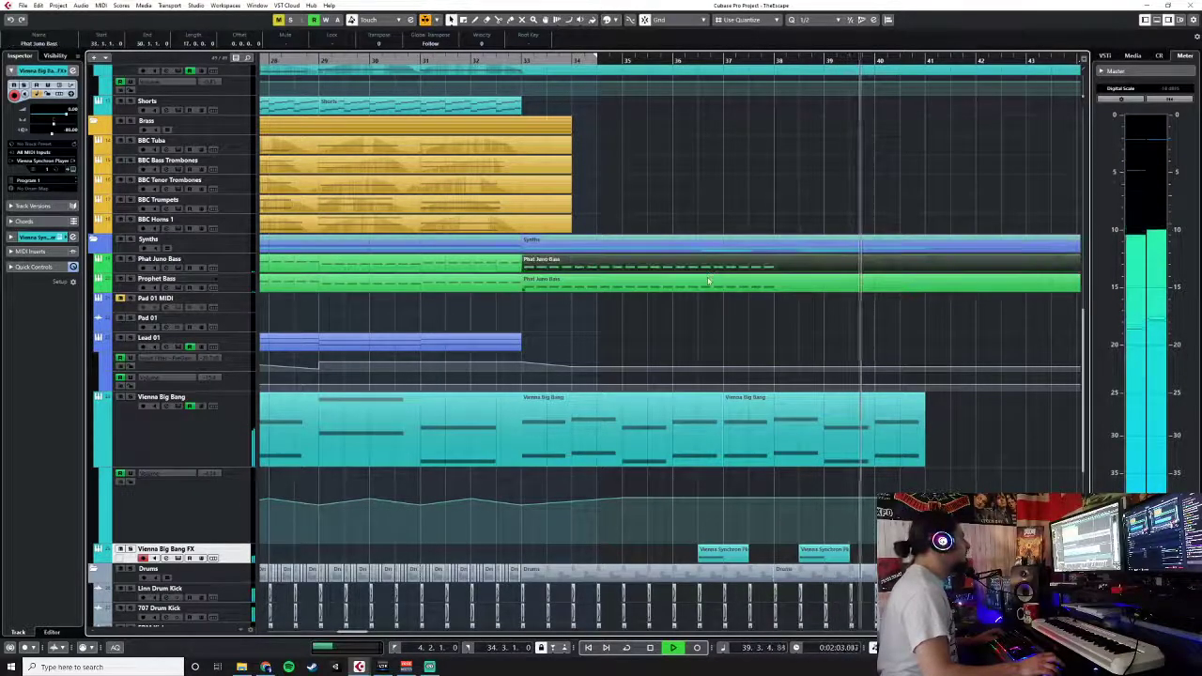
double_click(792, 266)
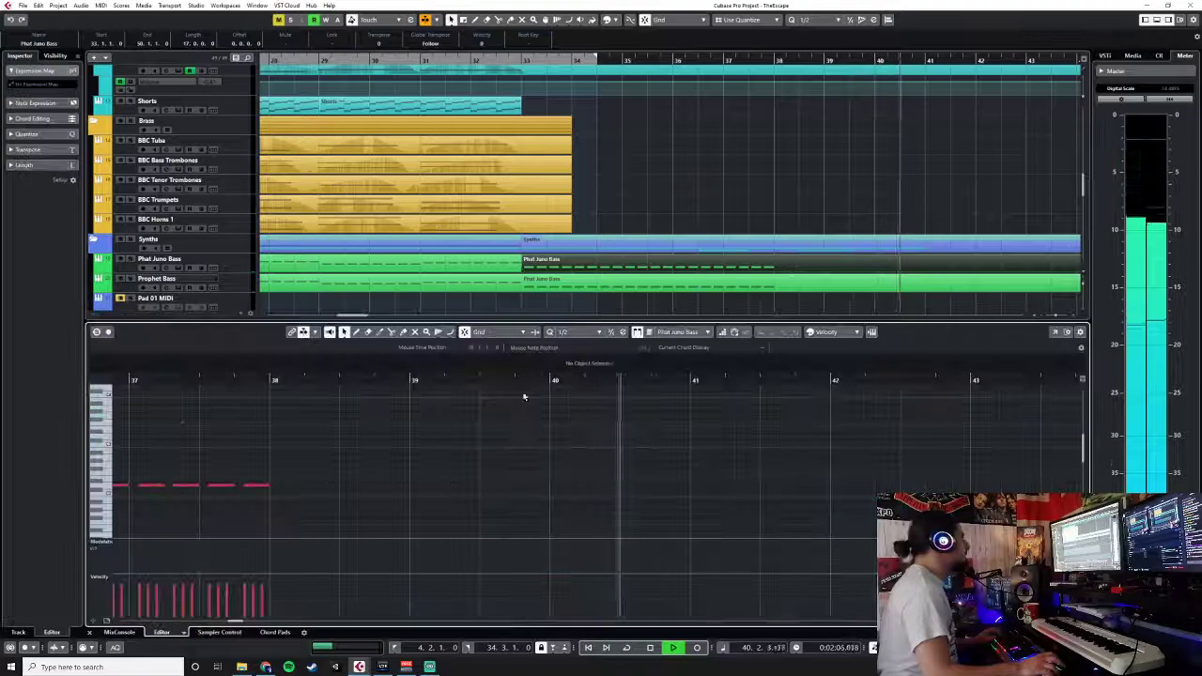
key("space")
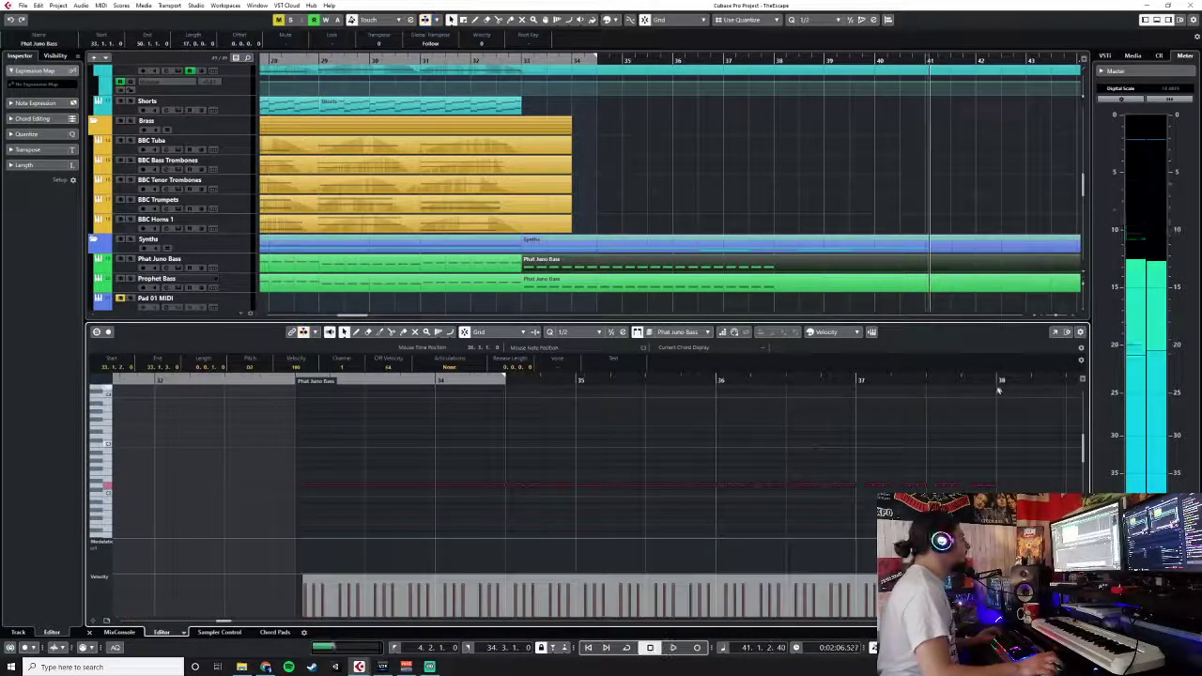
left_click(599, 331)
left_click(575, 387)
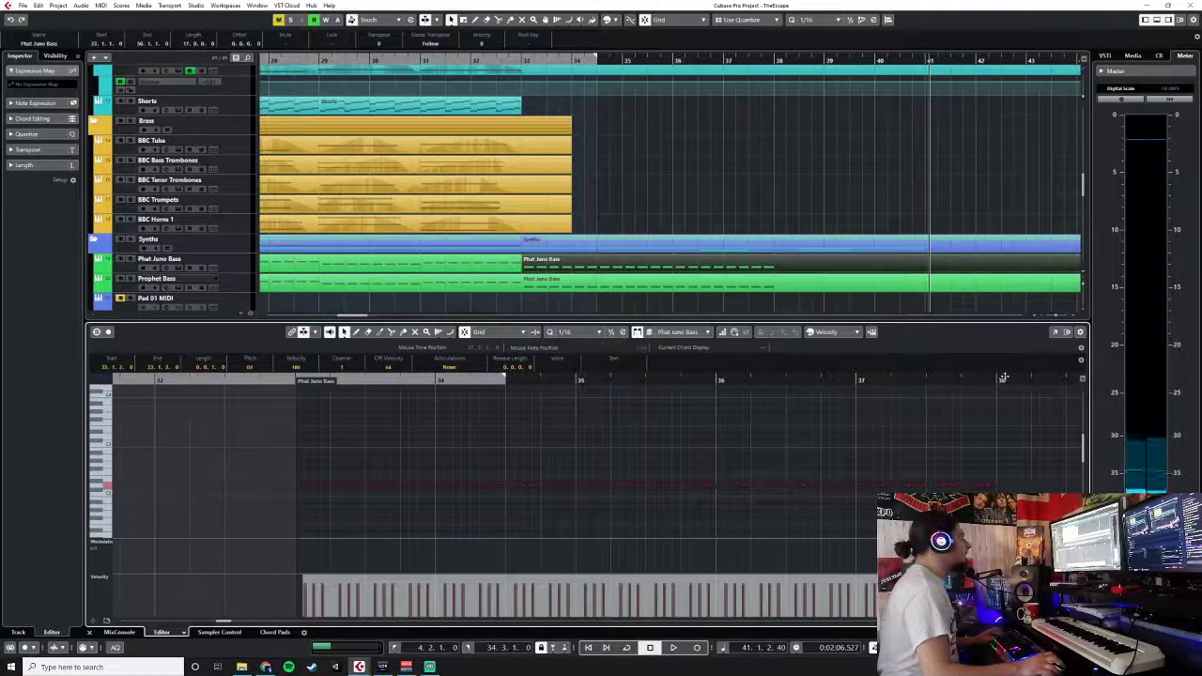
key("ctrl+a")
left_click(90, 632)
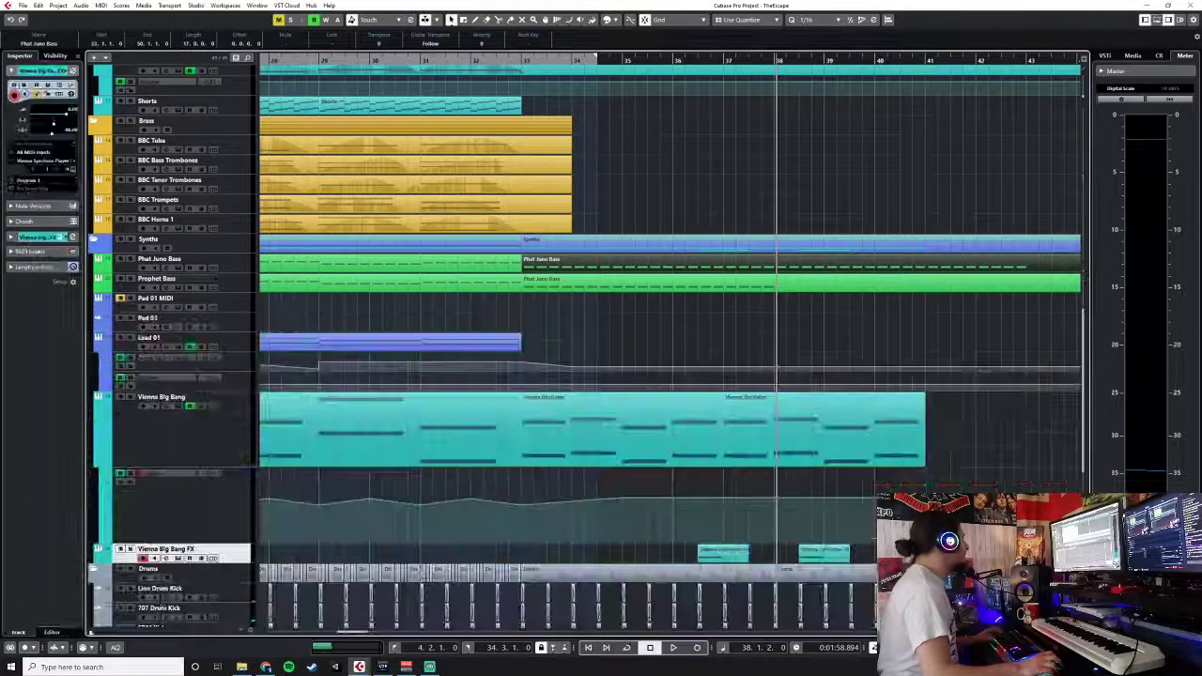
- Paste a copy of the Prophet Bass notes from position 38.1.2 to continue its part from bar 33
double_click(862, 289)
left_click_drag(930, 433, 122, 498)
left_click_drag(991, 381, 286, 513)
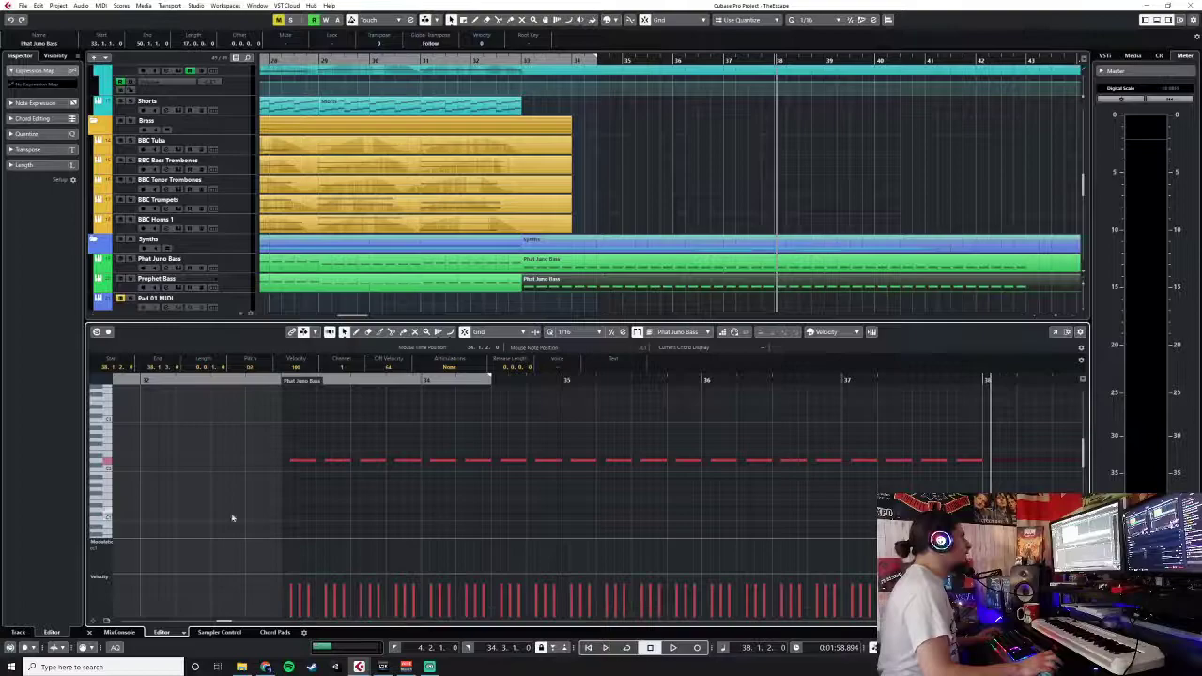
- Close the bass note editor and set the project's quantize value to 1/1
left_click(89, 632)
scroll(805, 240, "down", 6)
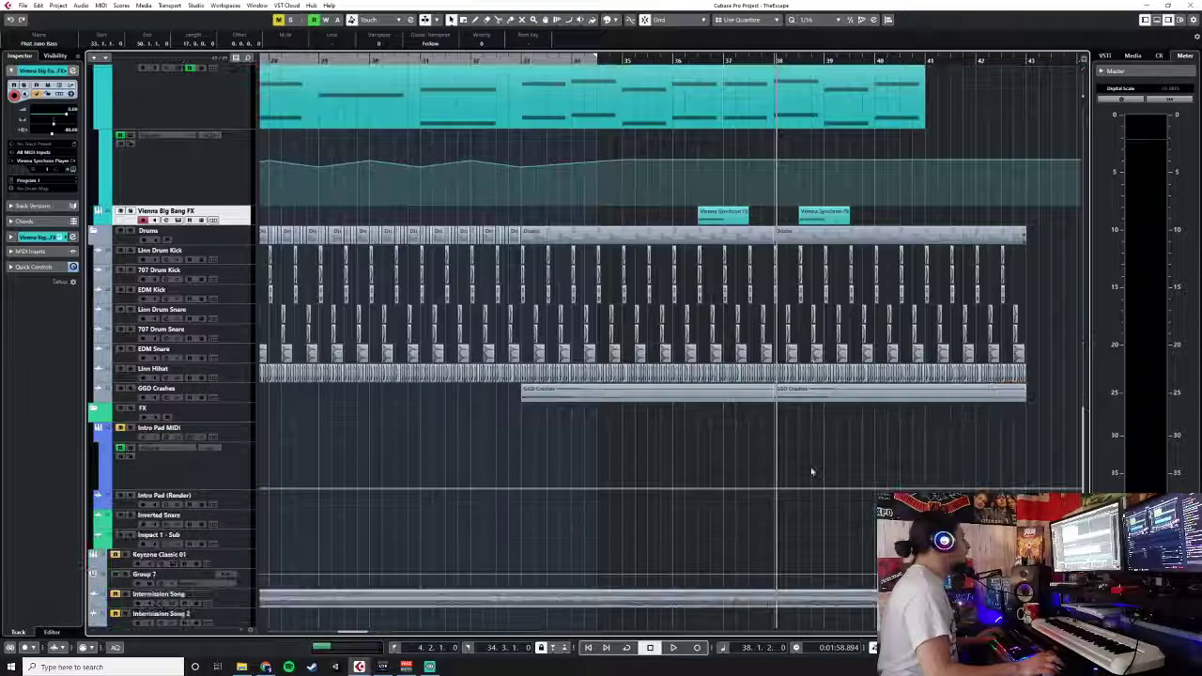
left_click(805, 240)
left_click(815, 21)
left_click(810, 24)
scroll(855, 479, "down", 1)
scroll(848, 472, "up", 6)
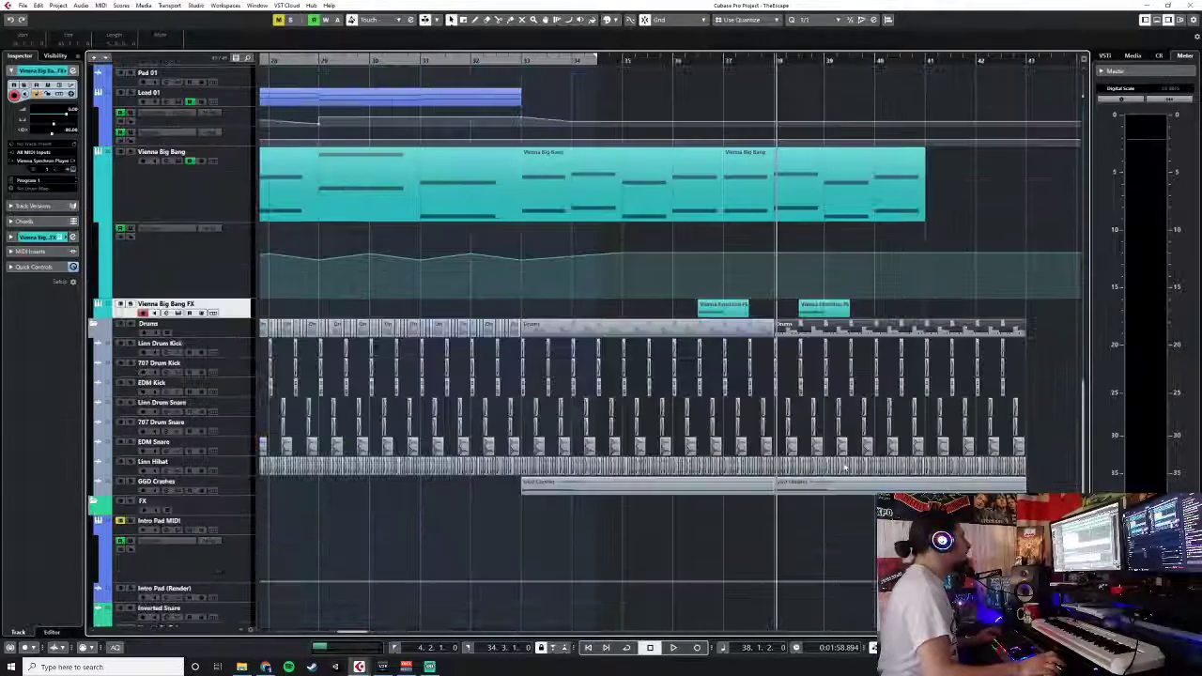
- Remove the GGD Crashes part that starts at bar 38
scroll(800, 447, "down", 6)
left_click(832, 380)
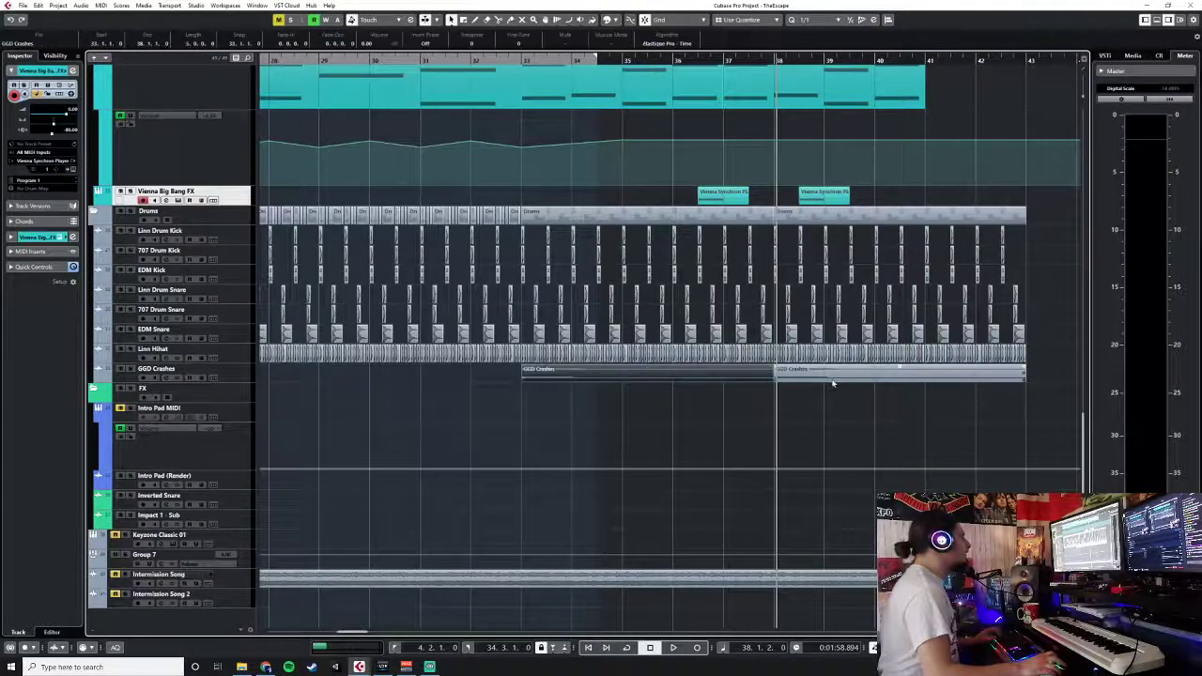
key("shift+m")
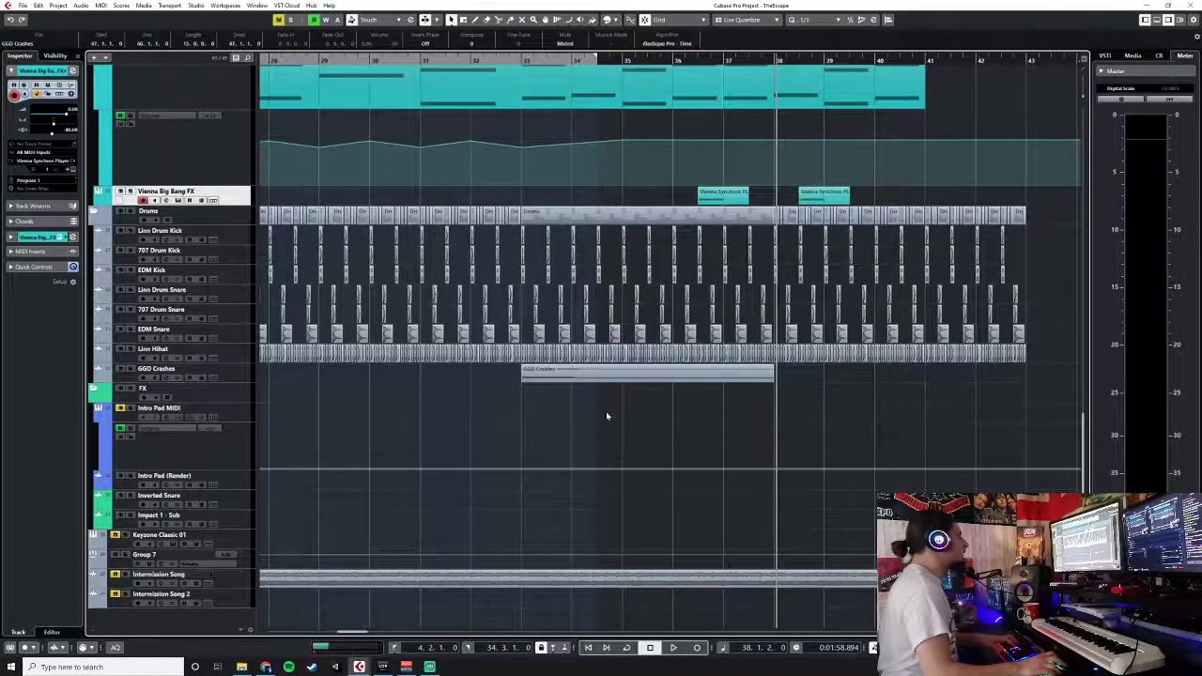
- Paste a copy of the drum parts from bars 38 to 43 at bar 43 on the Drums folder track
scroll(606, 414, "up", 6)
left_click(1041, 443)
left_click(802, 445)
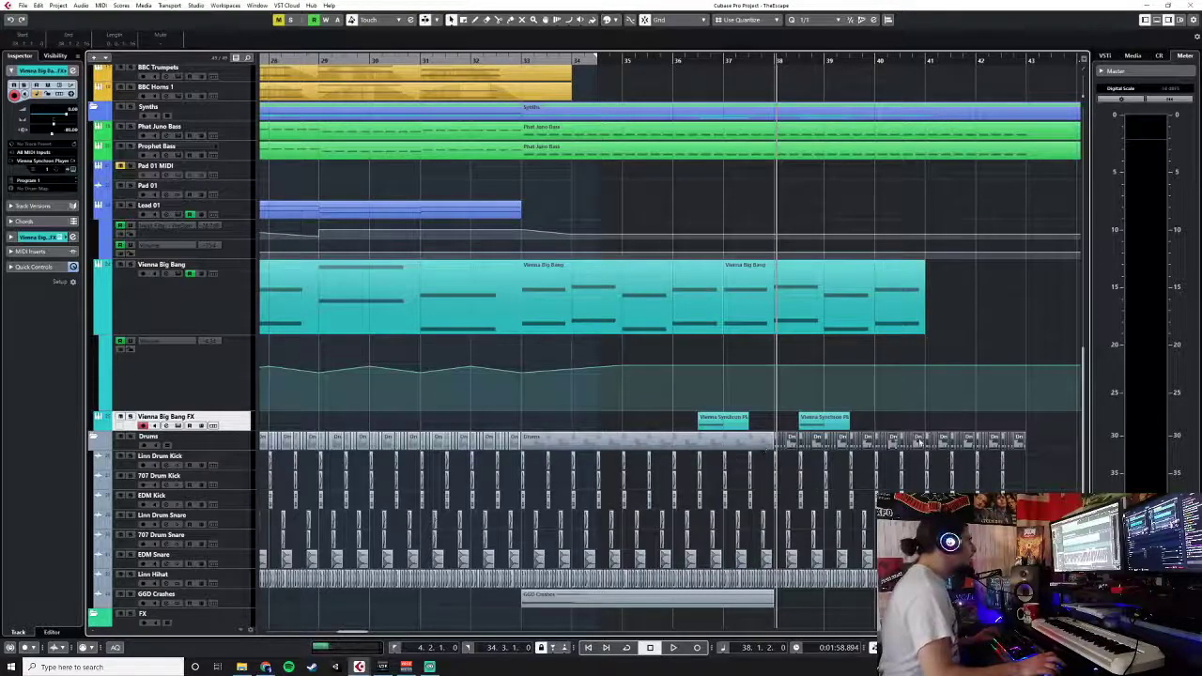
left_click(1028, 60)
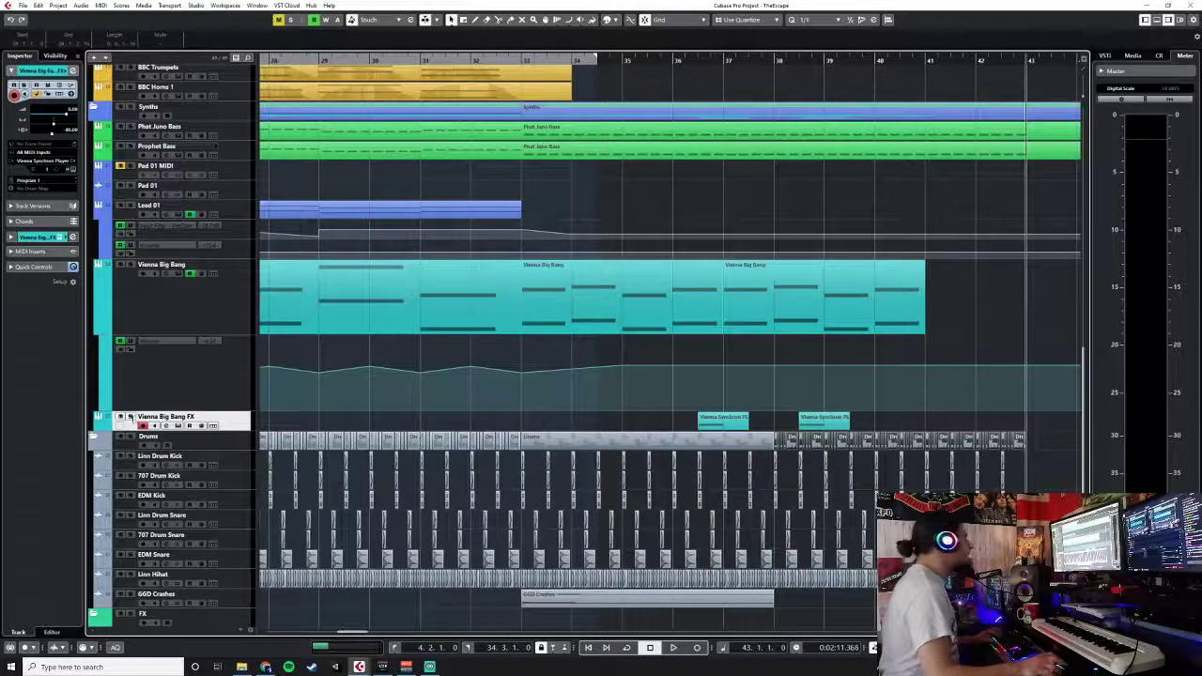
left_click(204, 448)
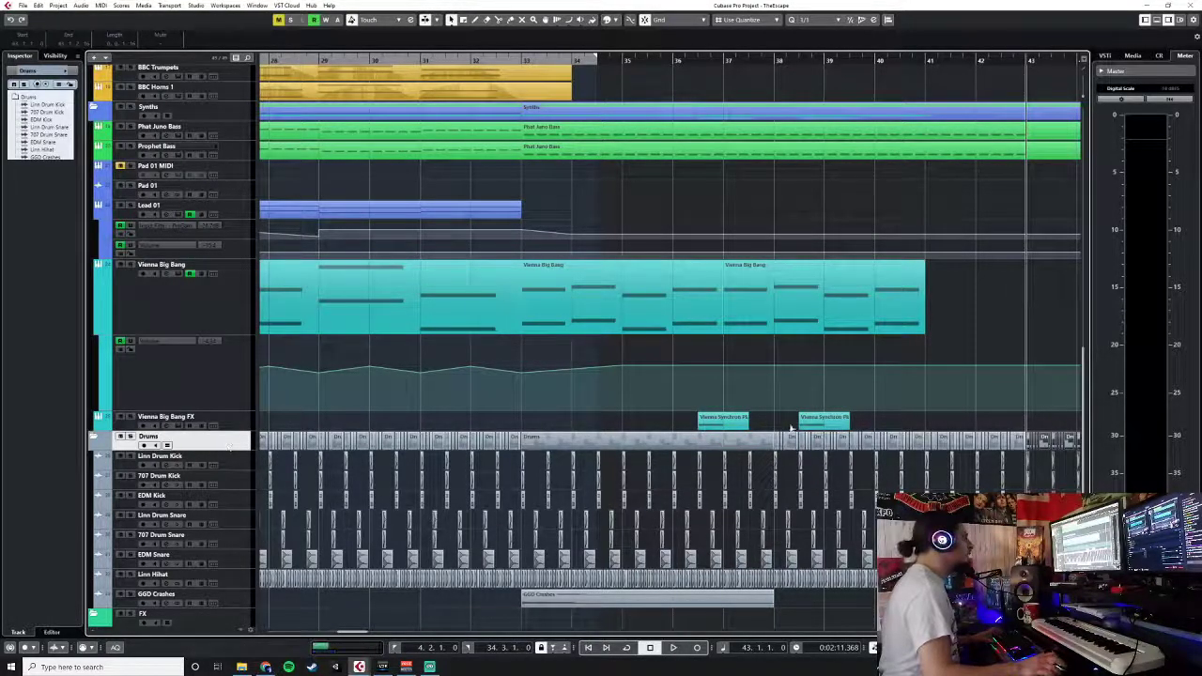
- Play the arrangement from bar 38 to check the extended drums
left_click(787, 61)
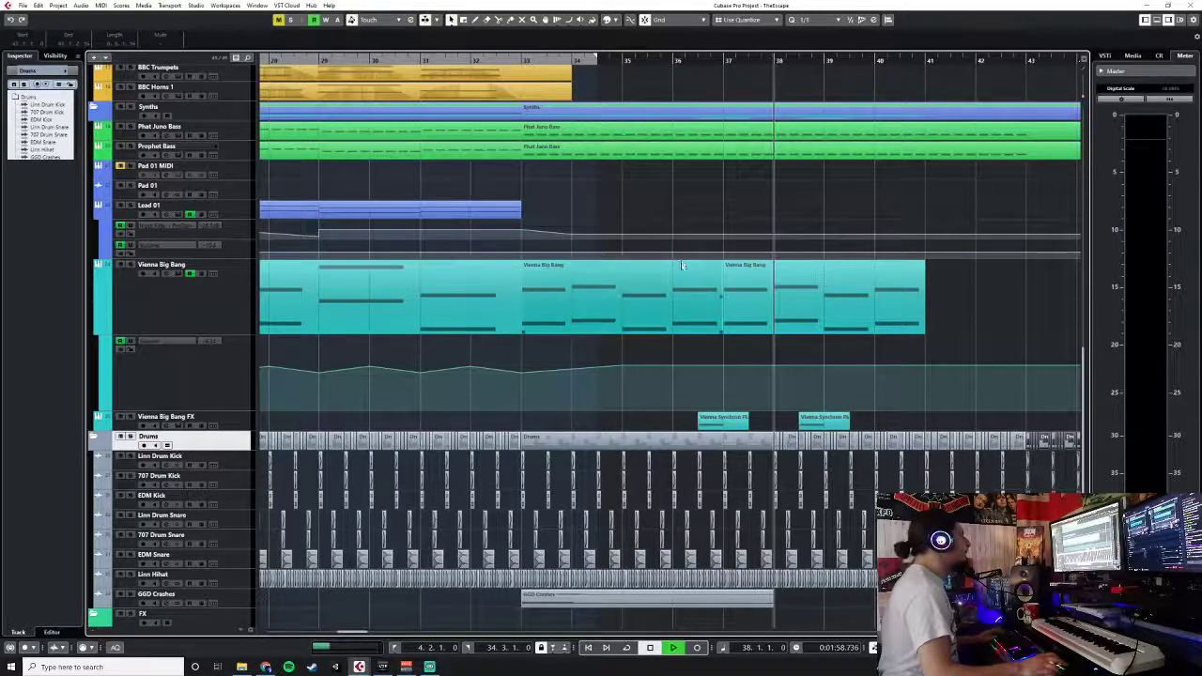
key("space")
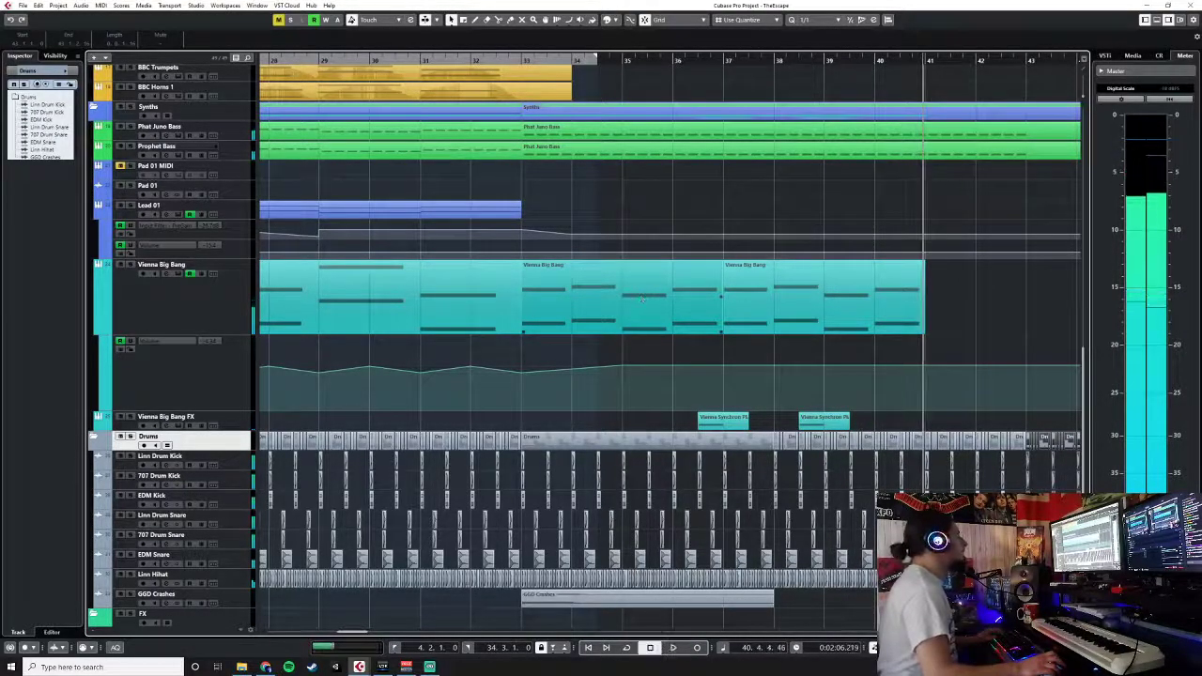
key("space")
- Record a new BBC Tuba part from bar 36 to just past bar 41
scroll(742, 321, "up", 5)
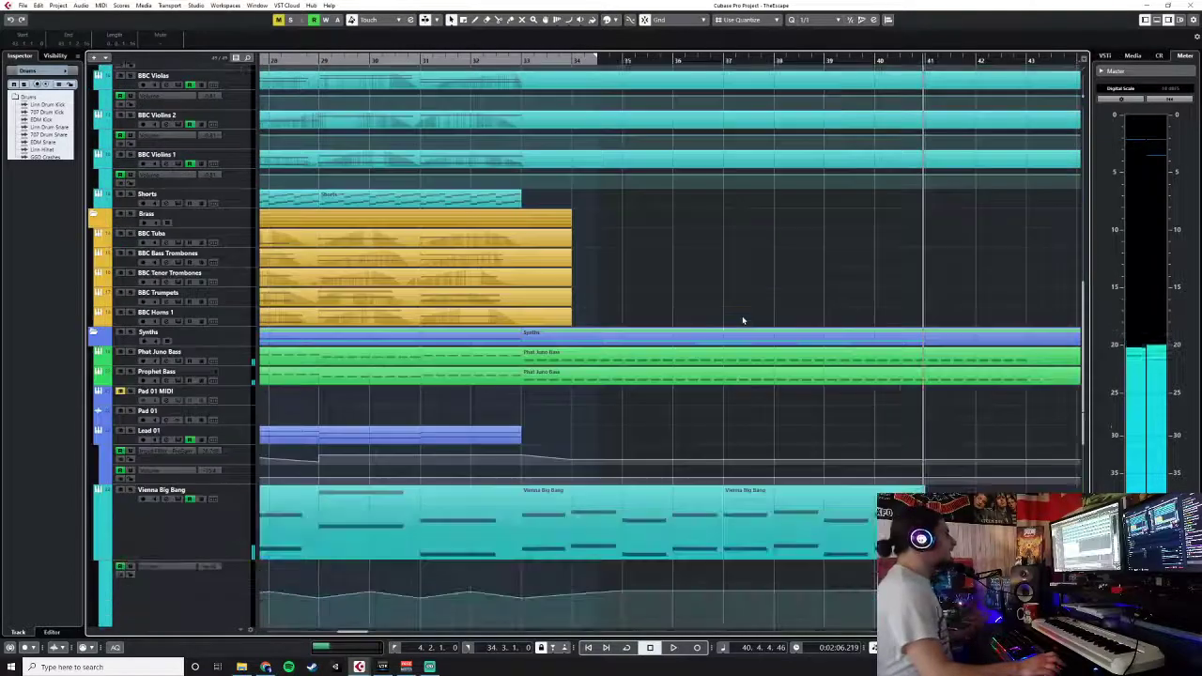
left_click(672, 60)
left_click(239, 247)
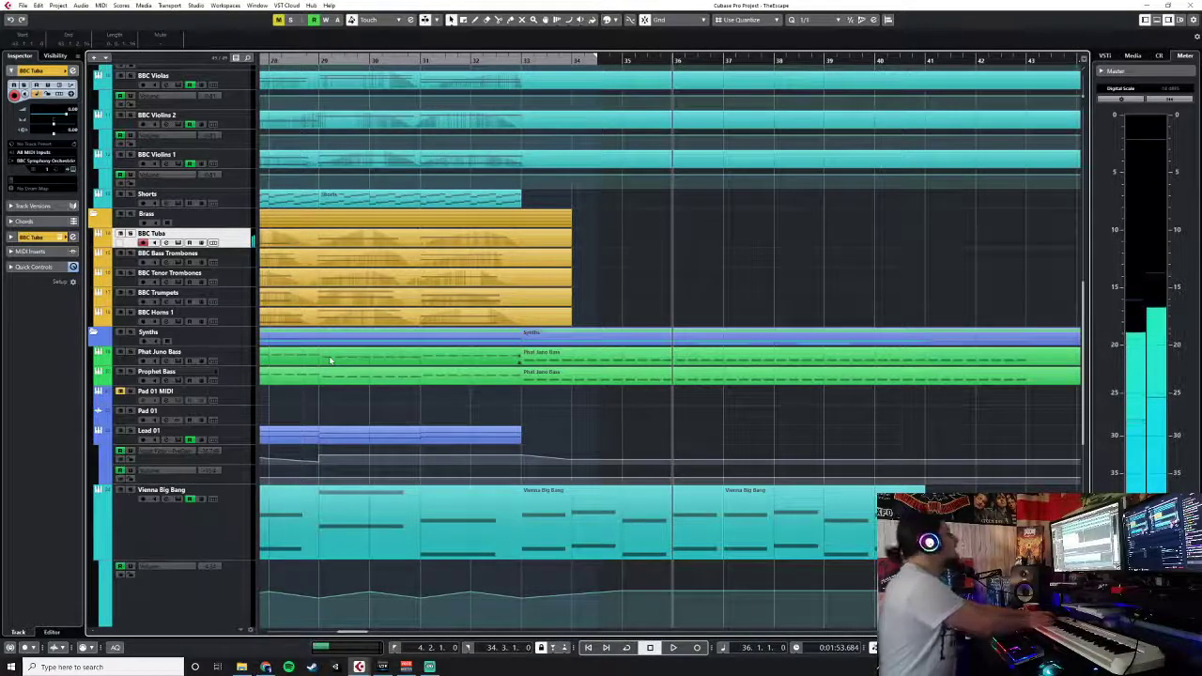
key("KP_Multiply")
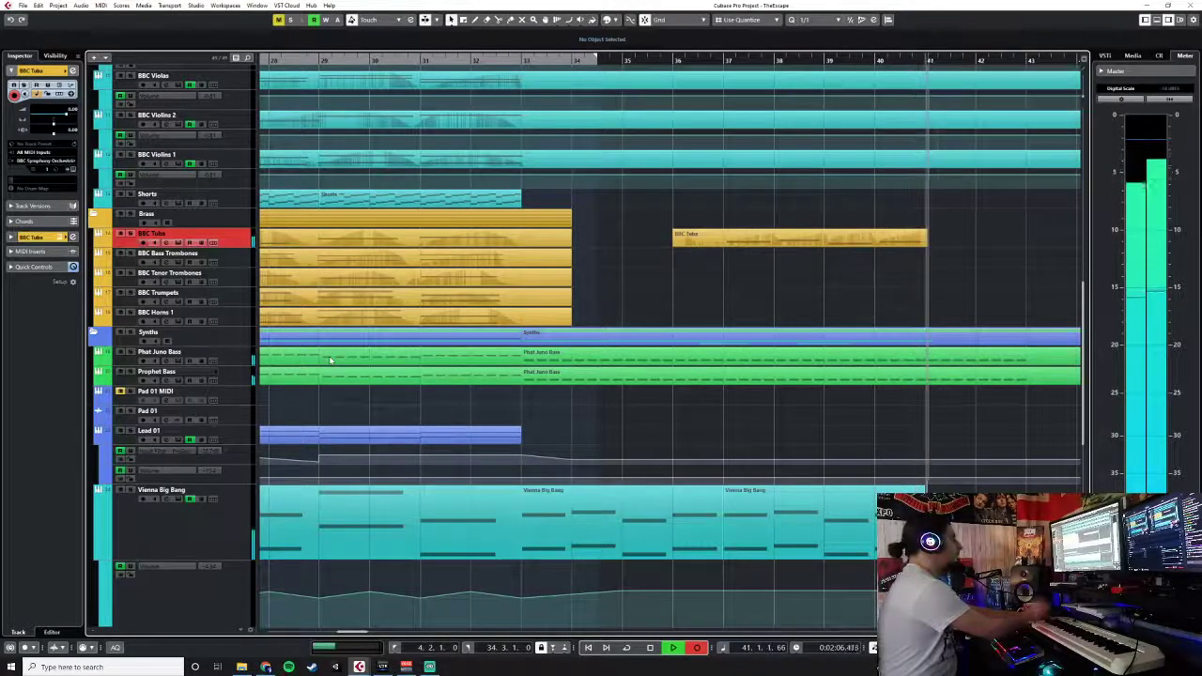
key("space")
- Align the recorded BBC Tuba notes with the starts of bars 37, 38, 39 and 40
double_click(824, 241)
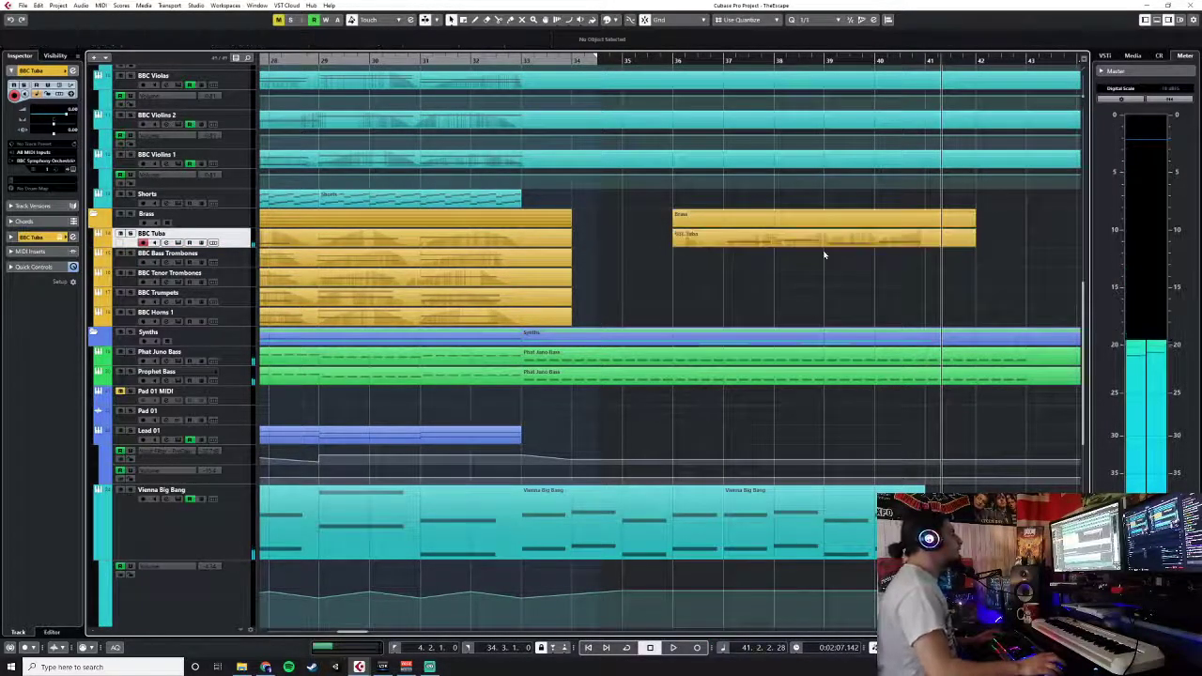
left_click_drag(820, 419, 258, 490)
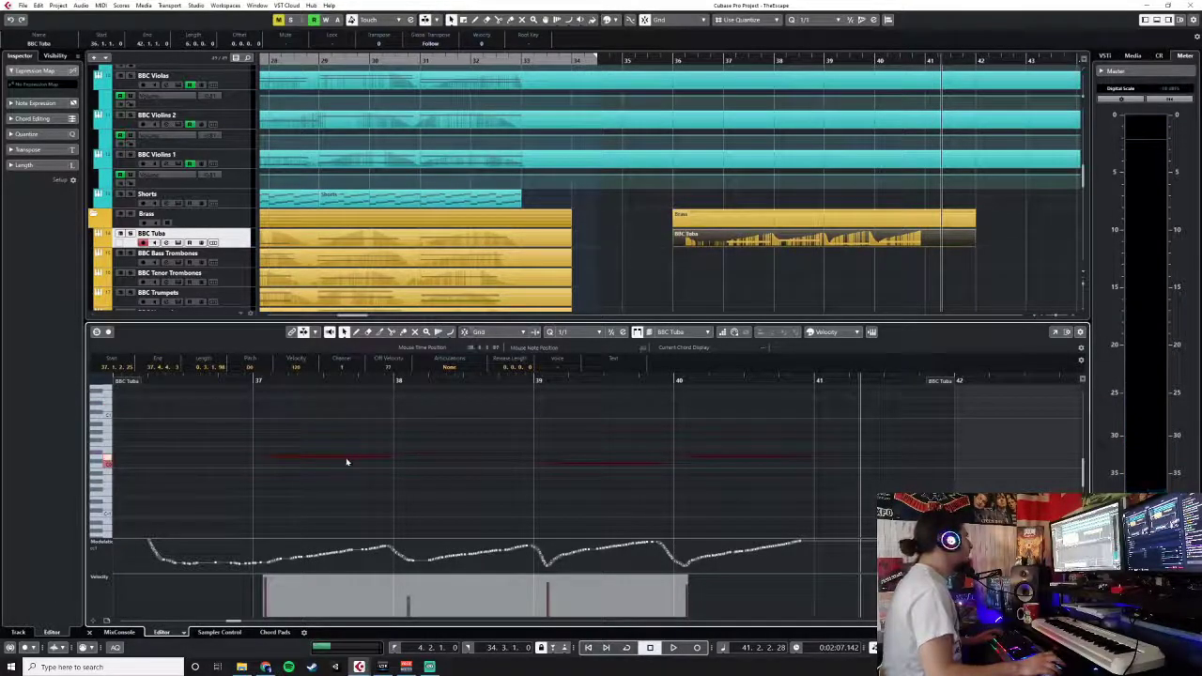
left_click_drag(341, 460, 319, 458)
left_click(407, 493)
- Shift the whole modulation curve of the BBC Tuba part slightly earlier to match the moved notes
left_click(122, 473)
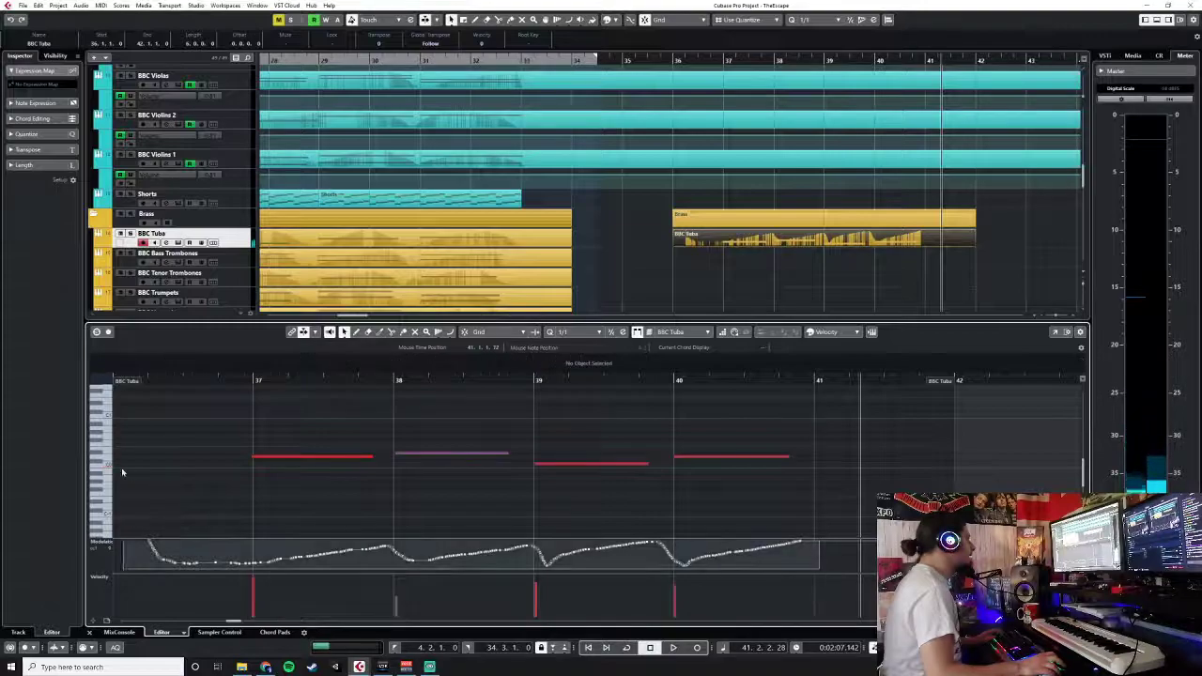
key("ctrl+a")
left_click_drag(326, 556, 302, 550)
left_click(298, 504)
- Play the edited BBC Tuba part from bar 36 and select the BBC Bass Trombones track
left_click(678, 61)
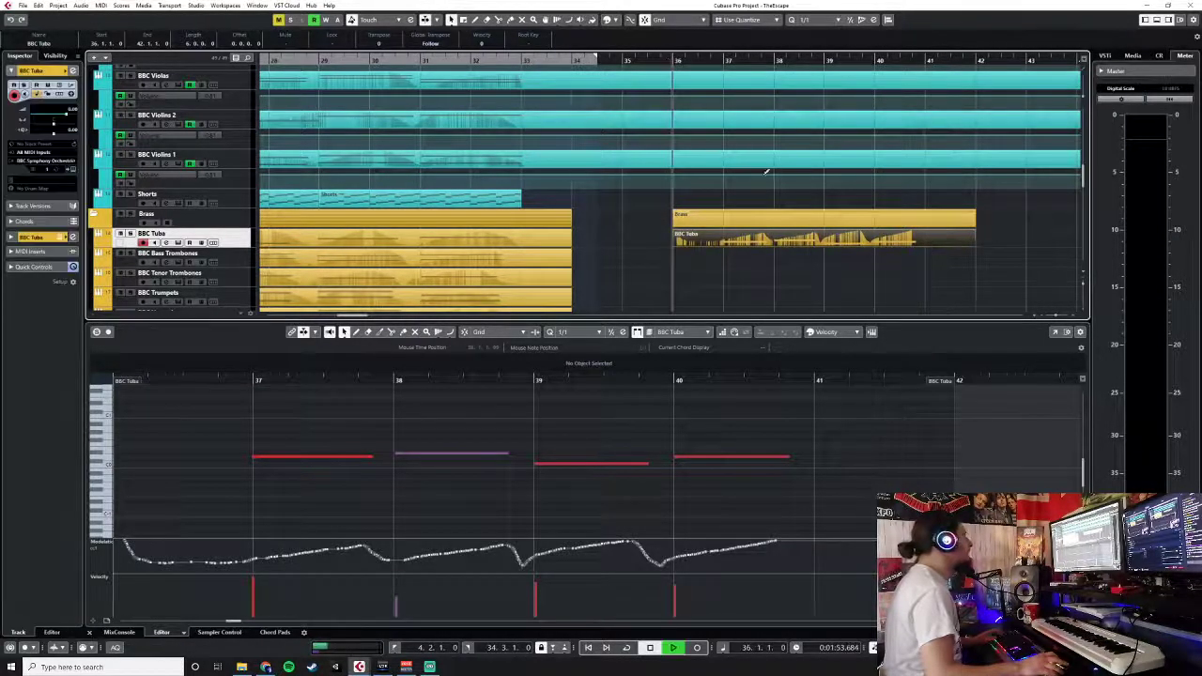
key("space")
left_click(90, 633)
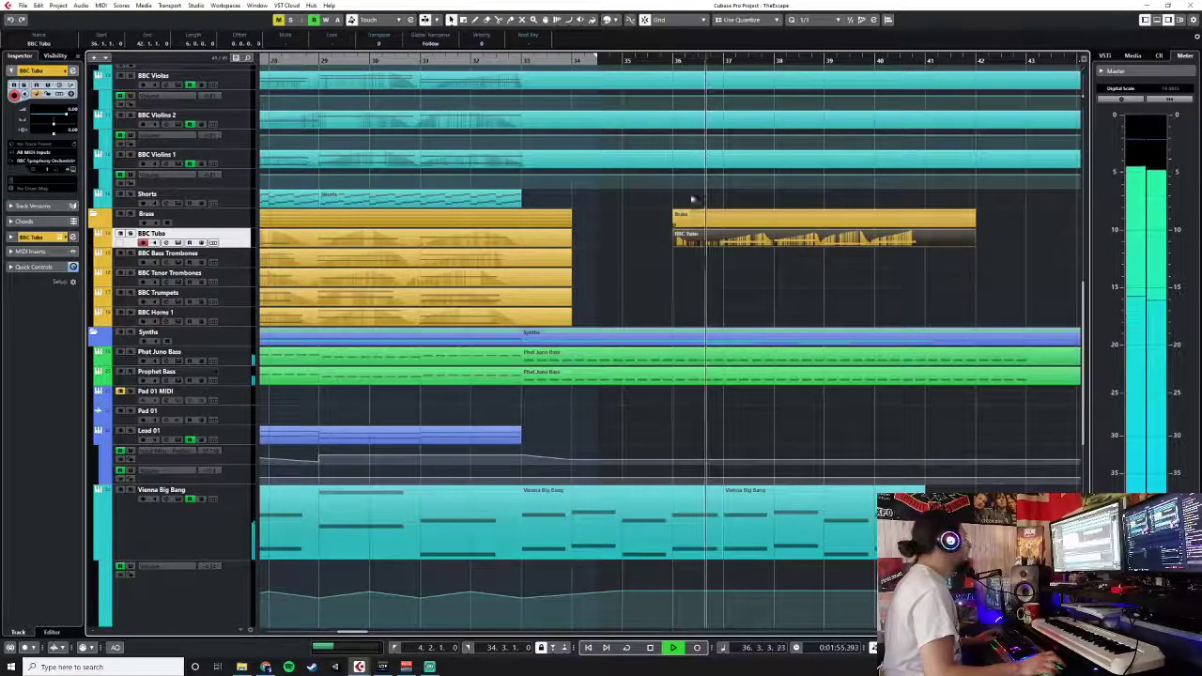
key("Down")
key("space")
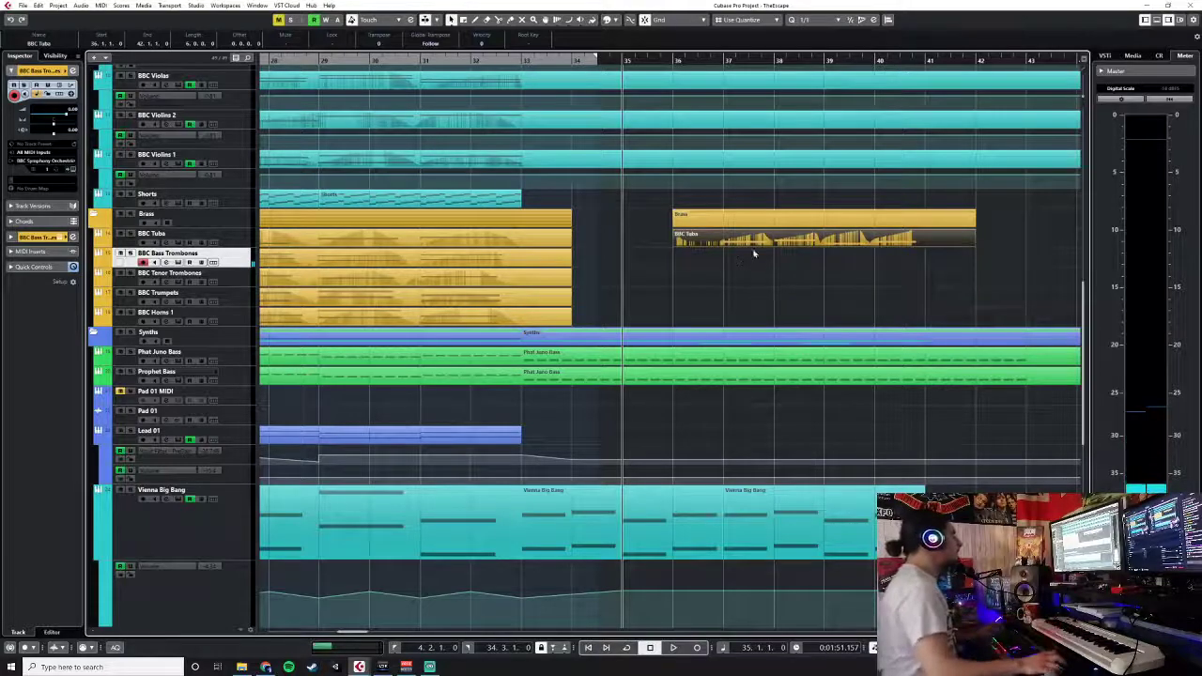
- Raise the velocity of the BBC Tuba note at bar 38 to about the level of its neighbours
double_click(743, 245)
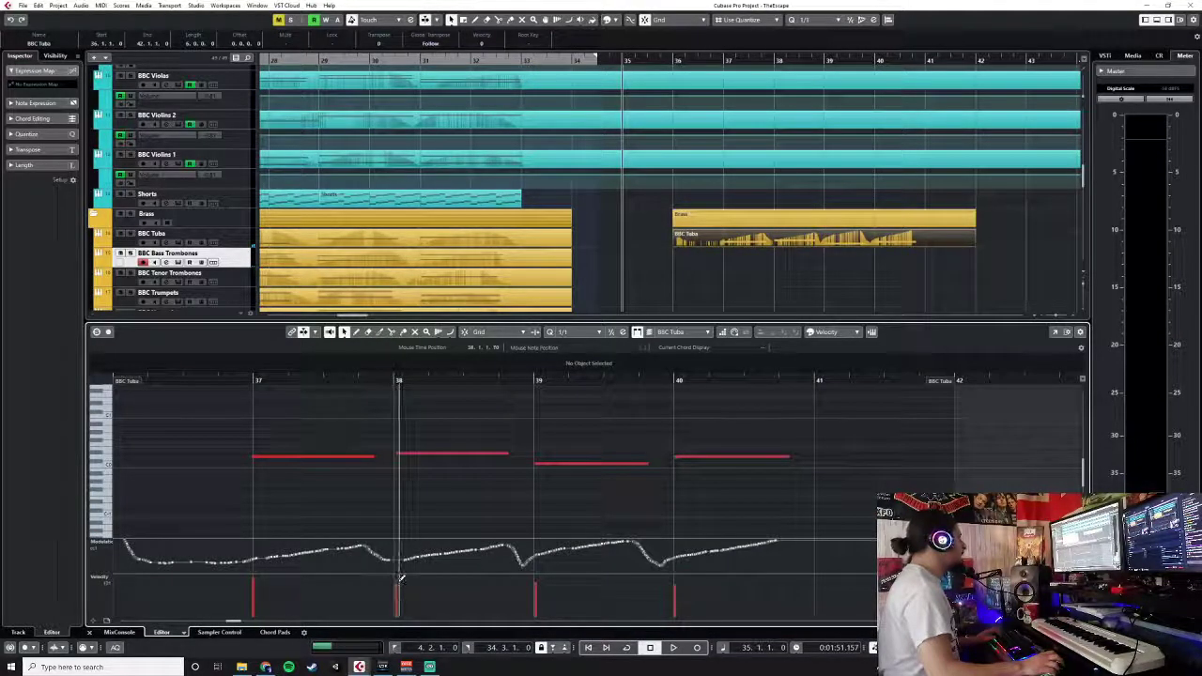
left_click(90, 634)
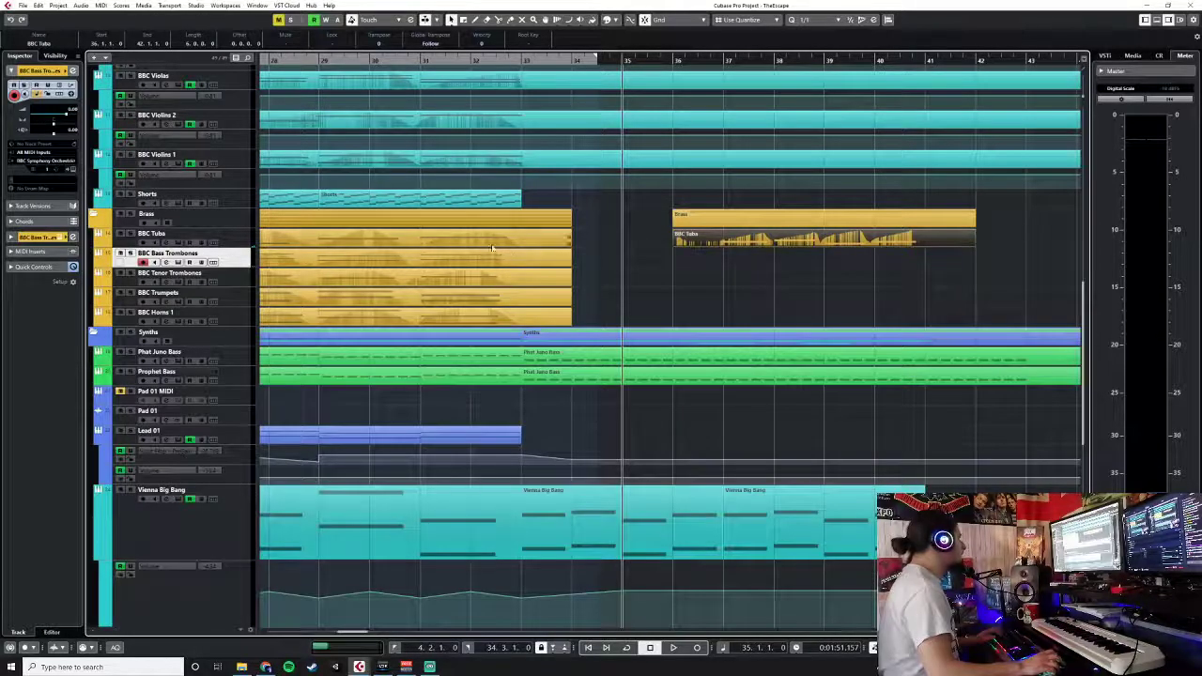
- Try to record a BBC Bass Trombones part from bar 35 in three takes, discarding each take
key("KP_Multiply")
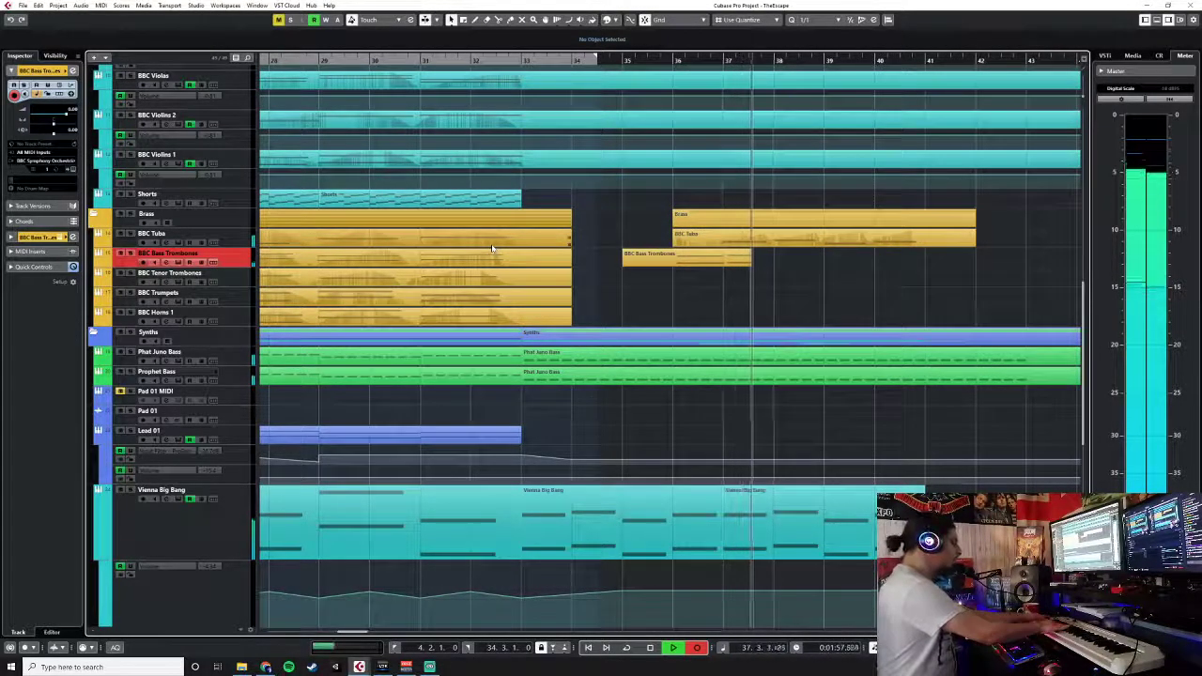
key("space")
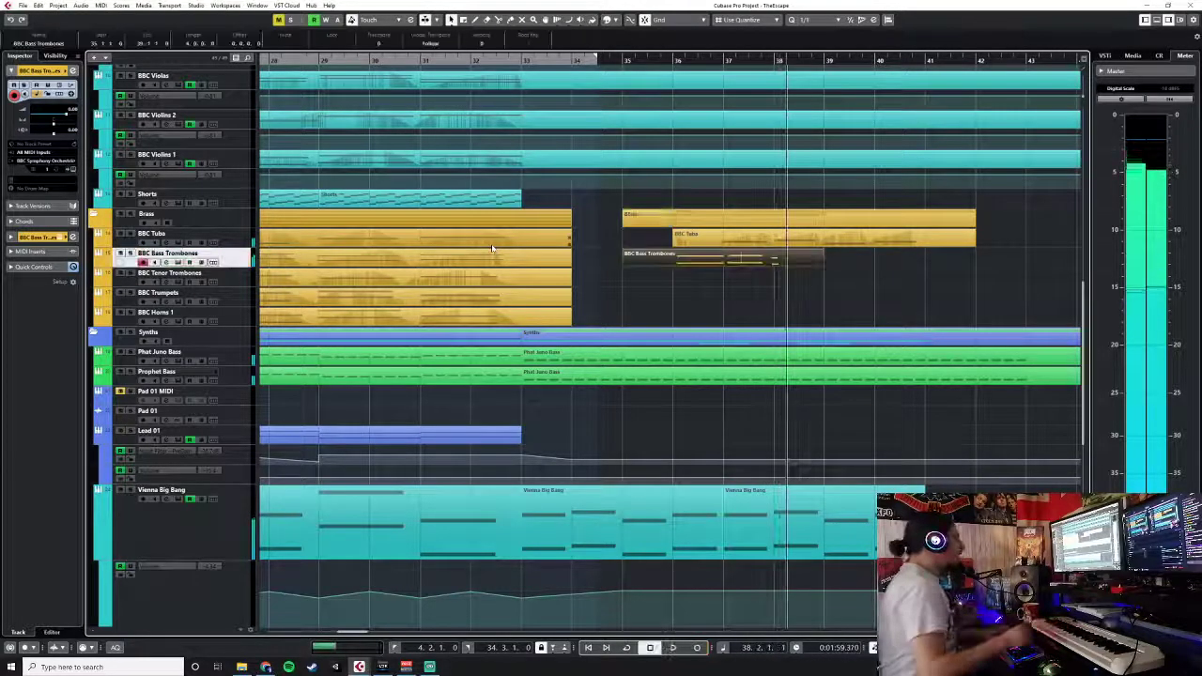
key("ctrl+z")
left_click(626, 59)
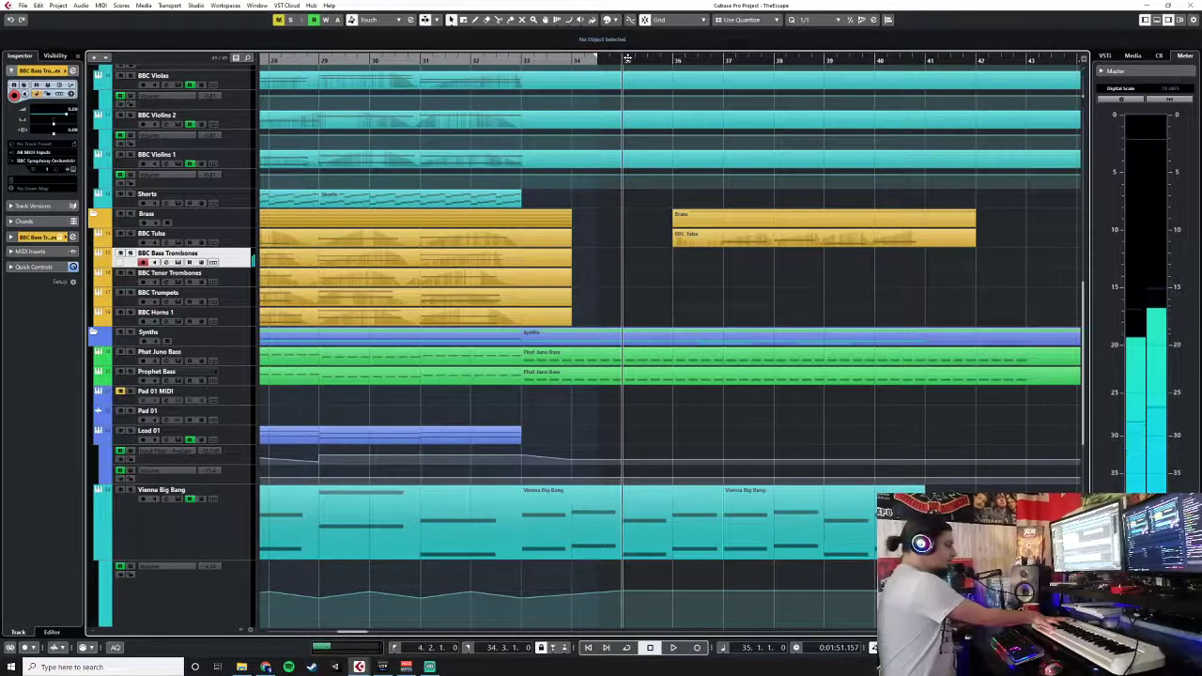
key("KP_Multiply")
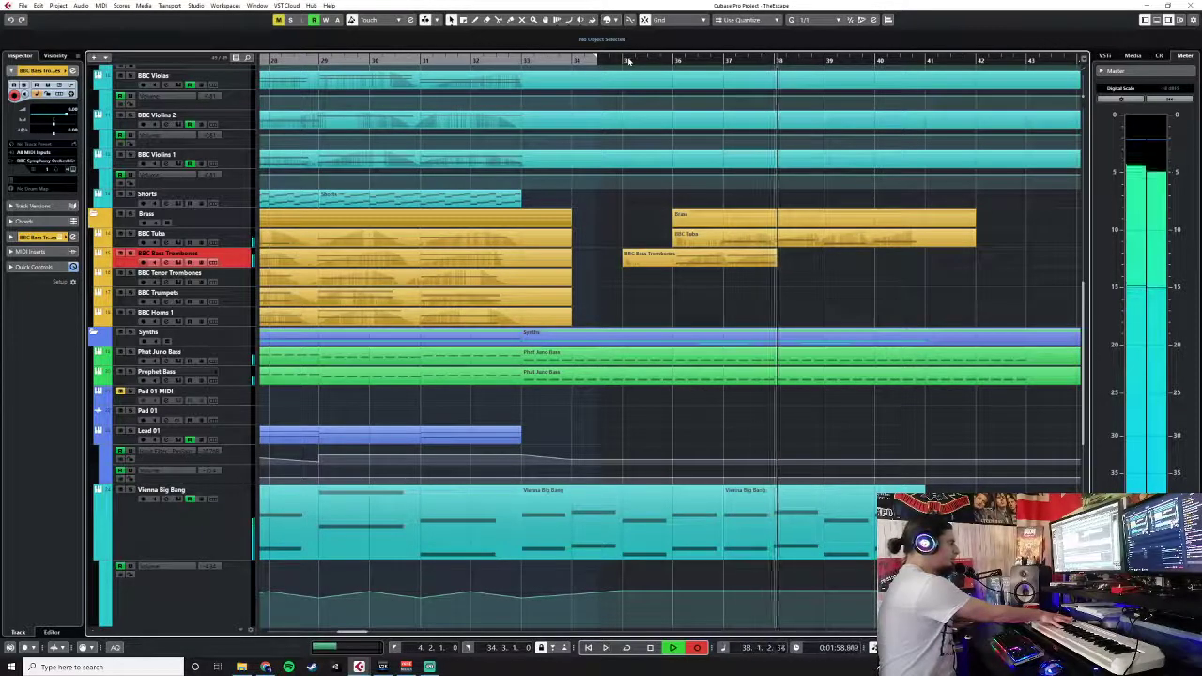
key("space")
key("ctrl+z")
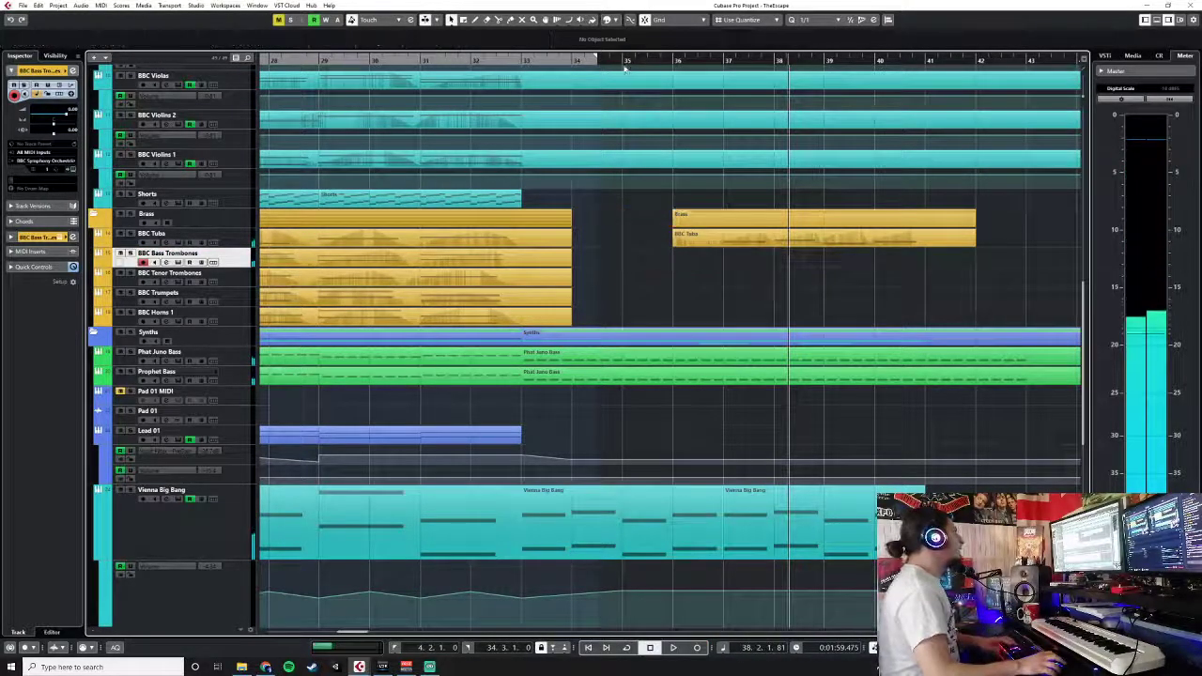
left_click(629, 61)
key("KP_Multiply")
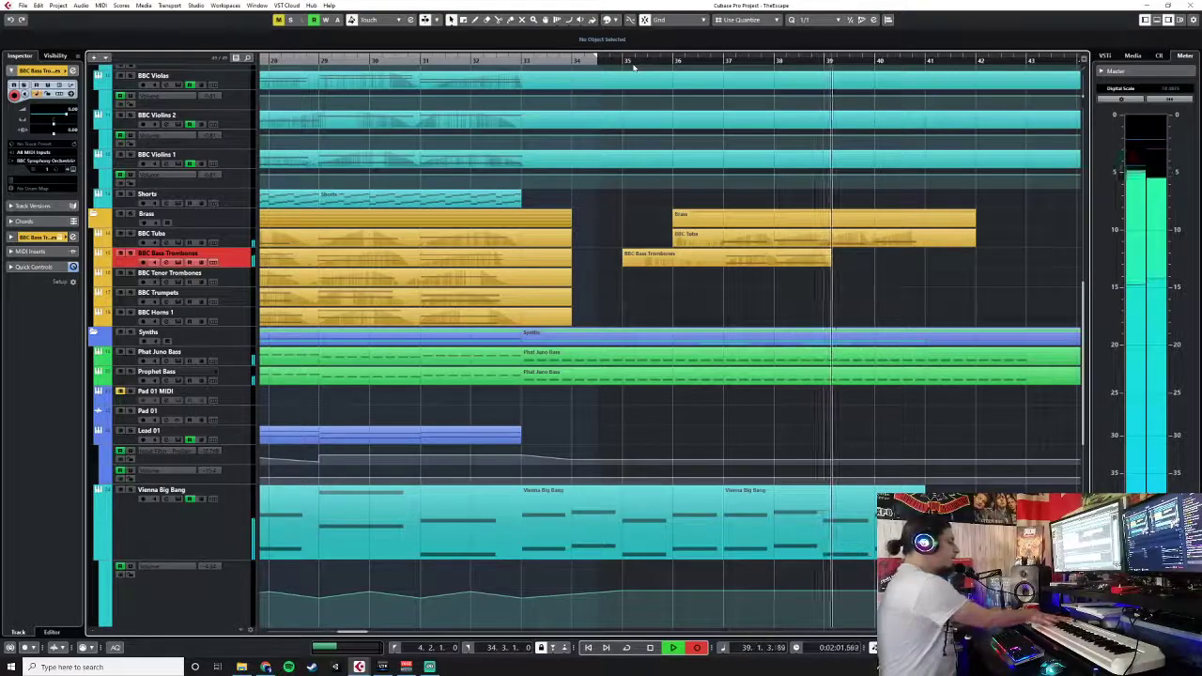
key("space")
key("Delete")
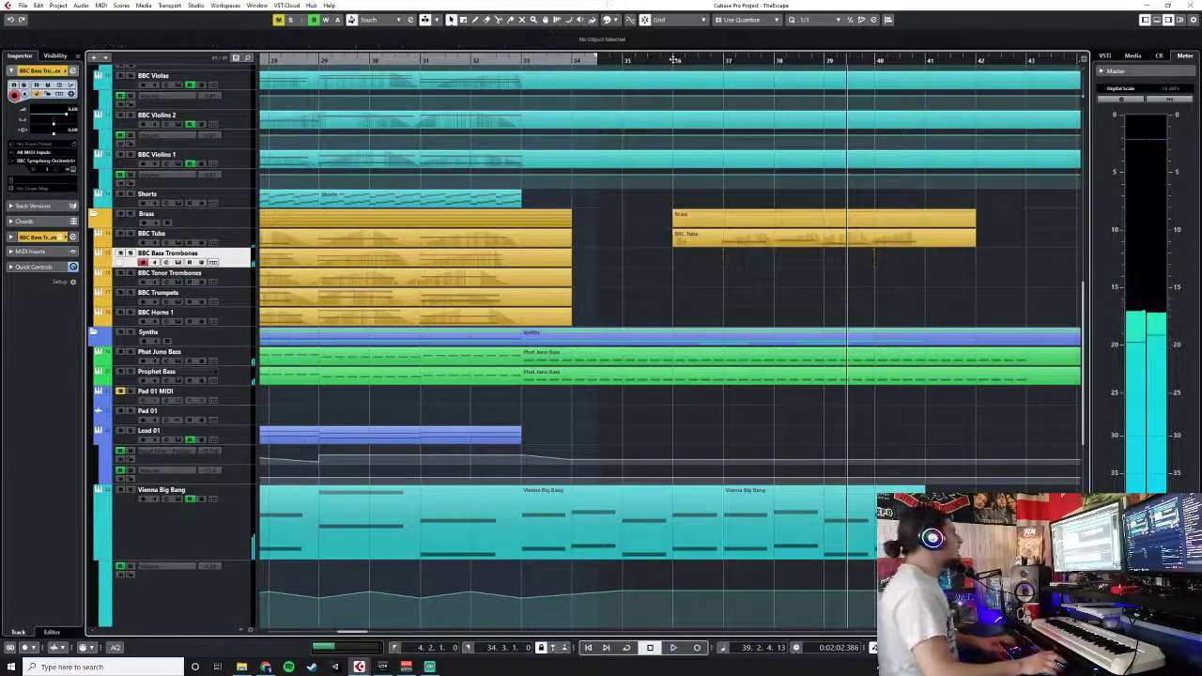
- Record a two-voice BBC Bass Trombones part from bar 36 to just past bar 41
left_click(671, 59)
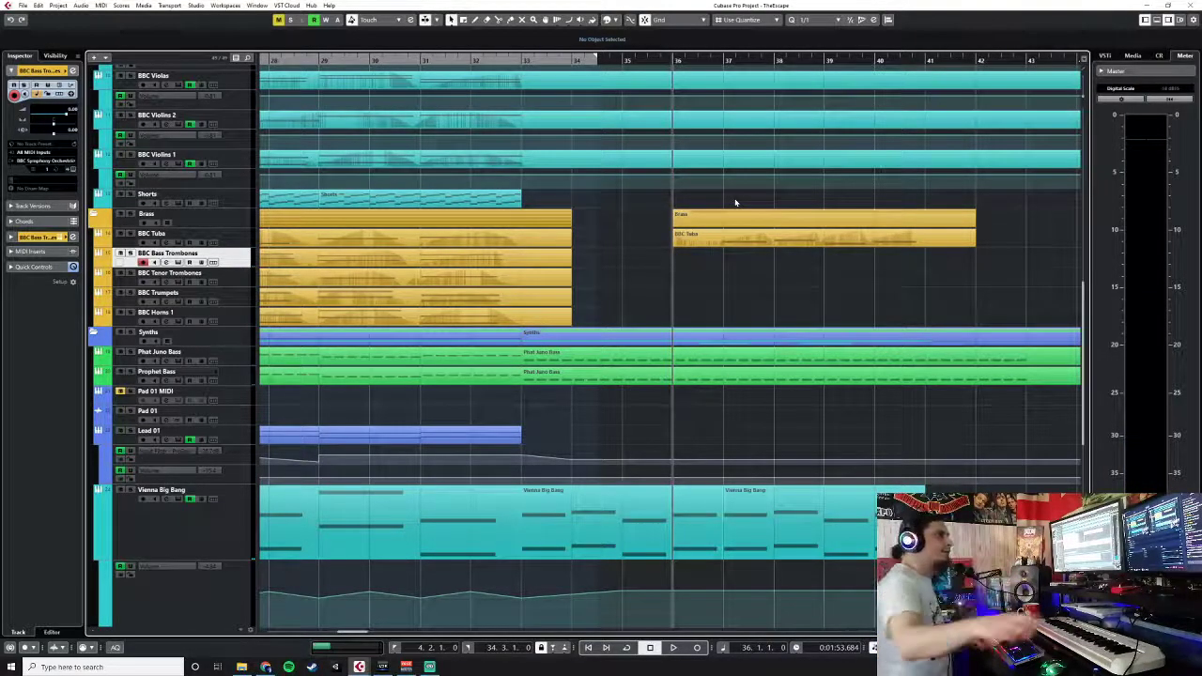
key("KP_Multiply")
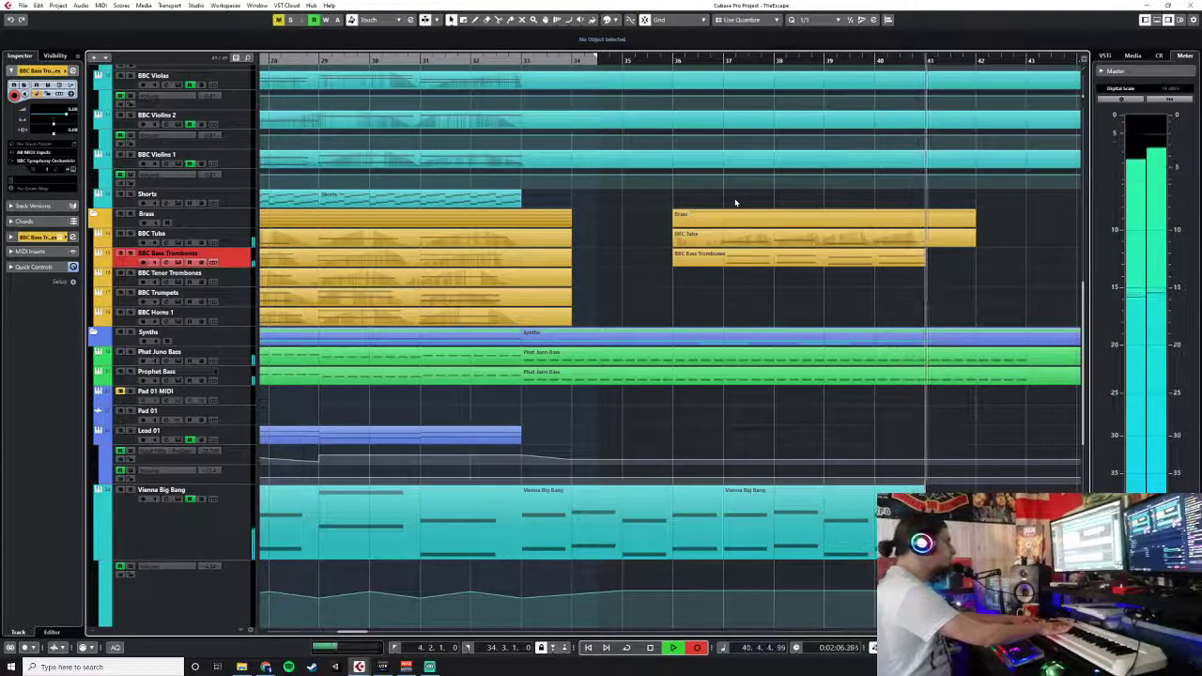
key("space")
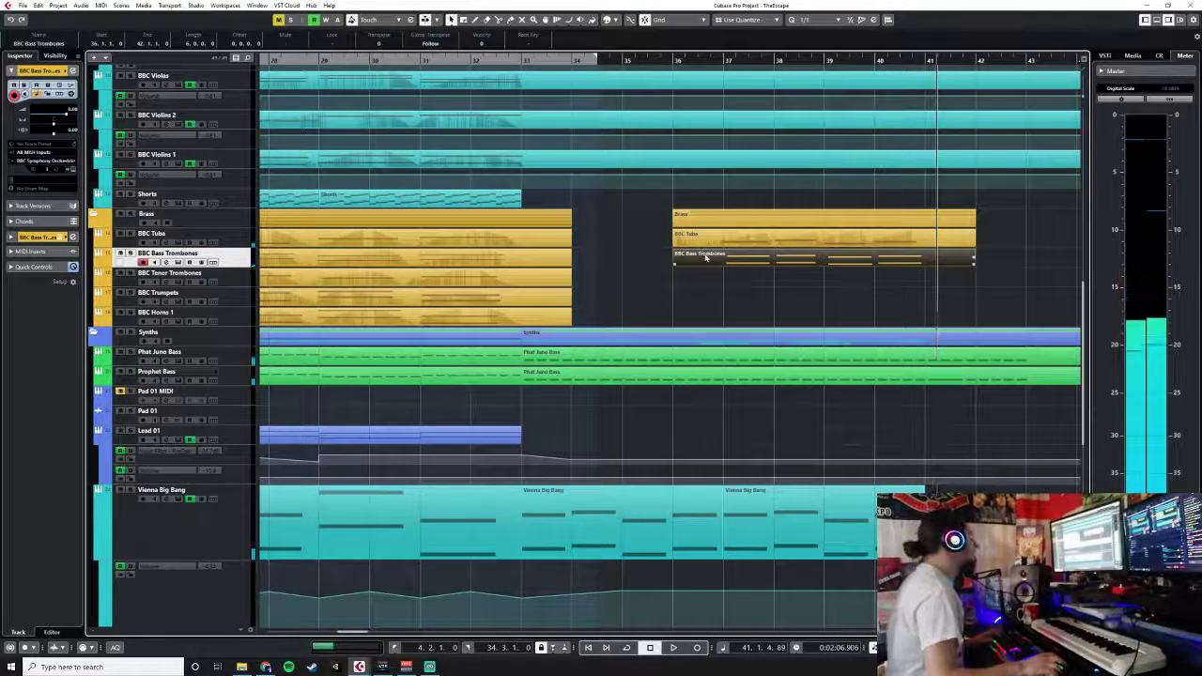
- Align the recorded BBC Bass Trombones notes with the starts of bars 37 to 40
key("ctrl+e")
key("ctrl+a")
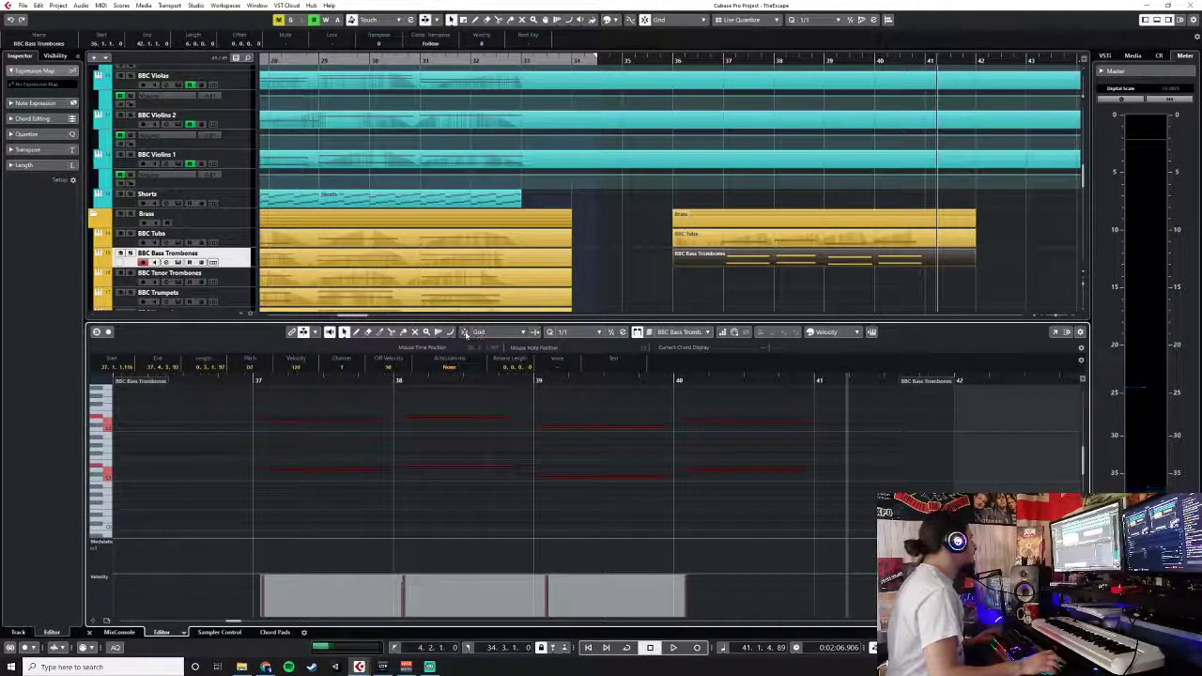
left_click_drag(327, 423, 322, 422)
left_click_drag(550, 411, 544, 484)
left_click(90, 636)
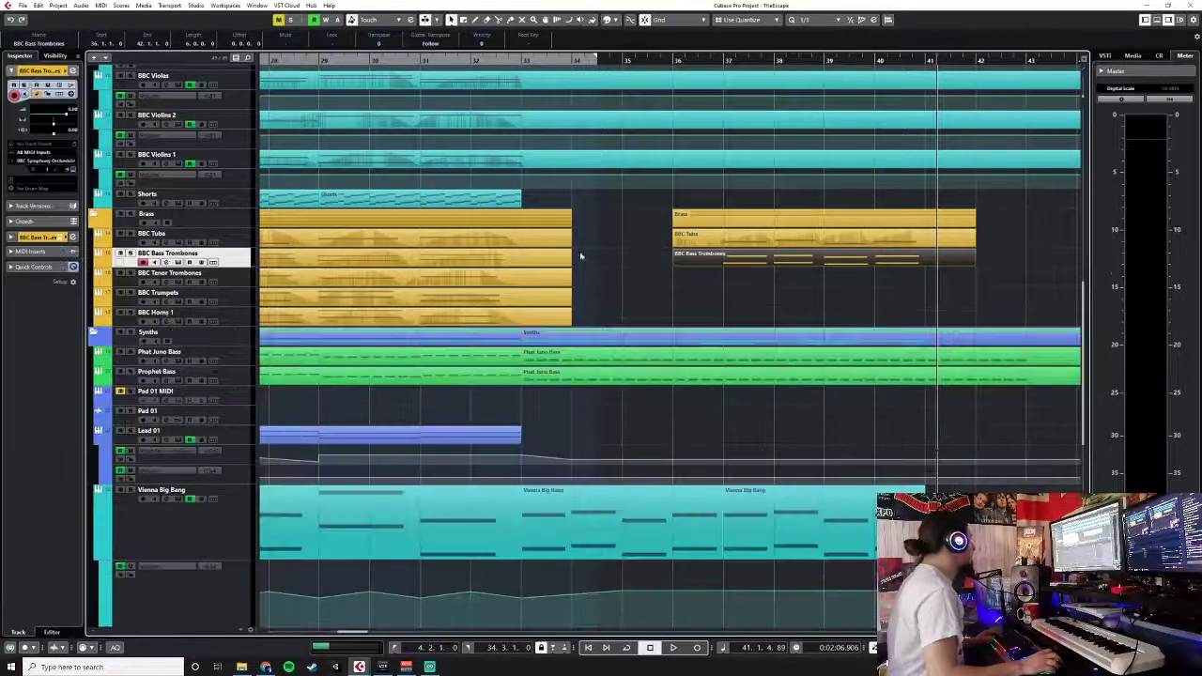
- Record modulation swells over the BBC Bass Trombones part from bar 36, one swell per note
left_click(673, 58)
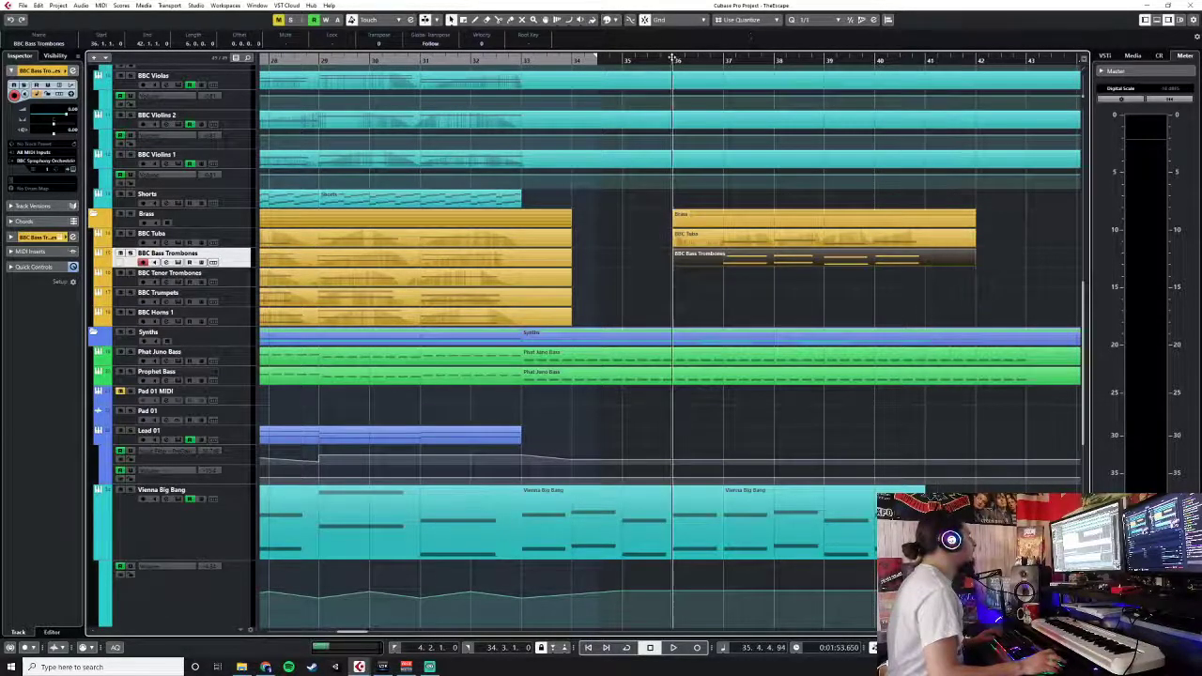
key("KP_Multiply")
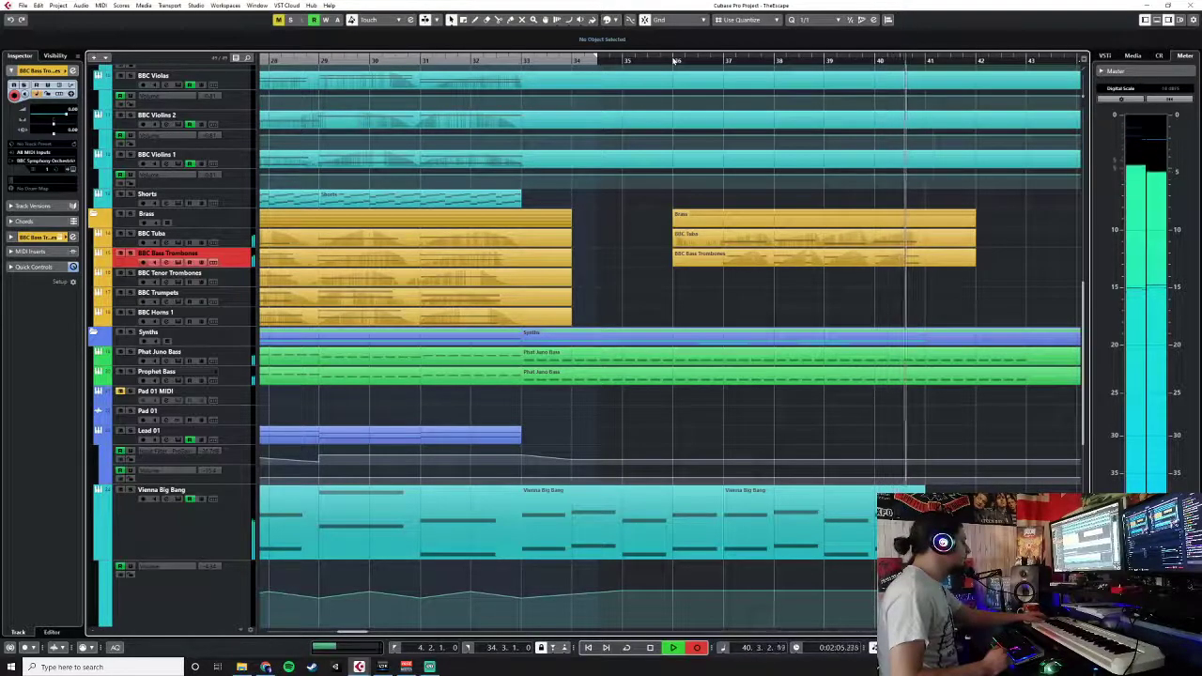
key("space")
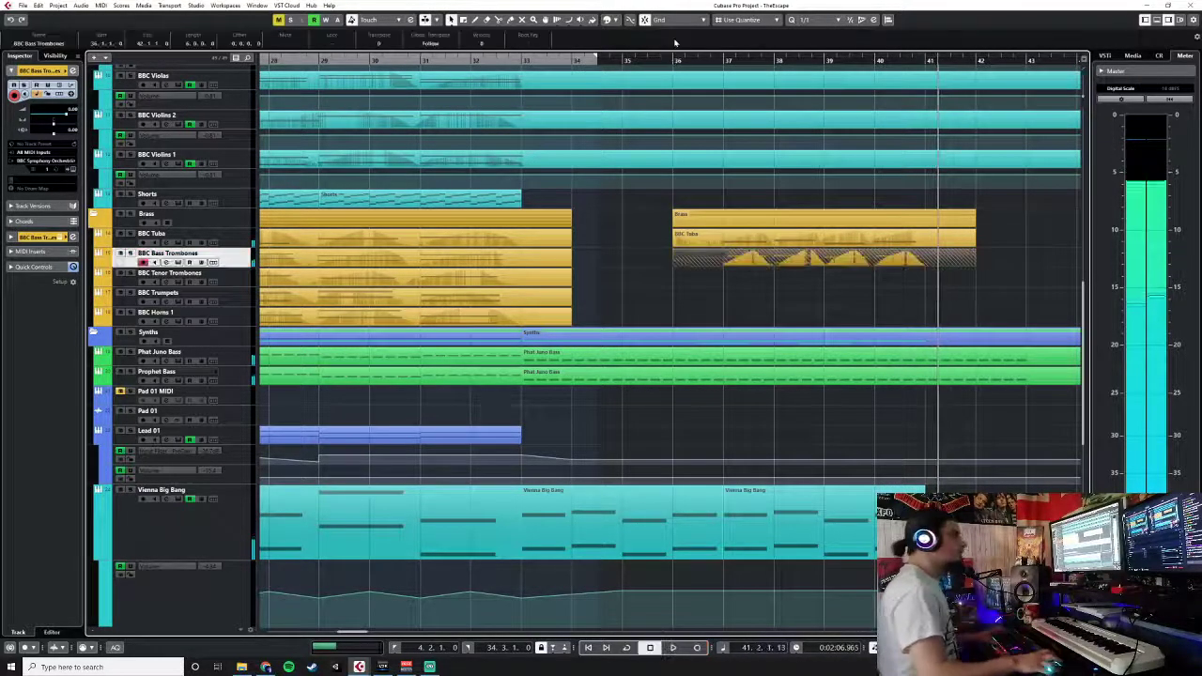
- Check the recorded BBC Bass Trombones notes and modulation swells in the Key Editor
left_click(903, 297)
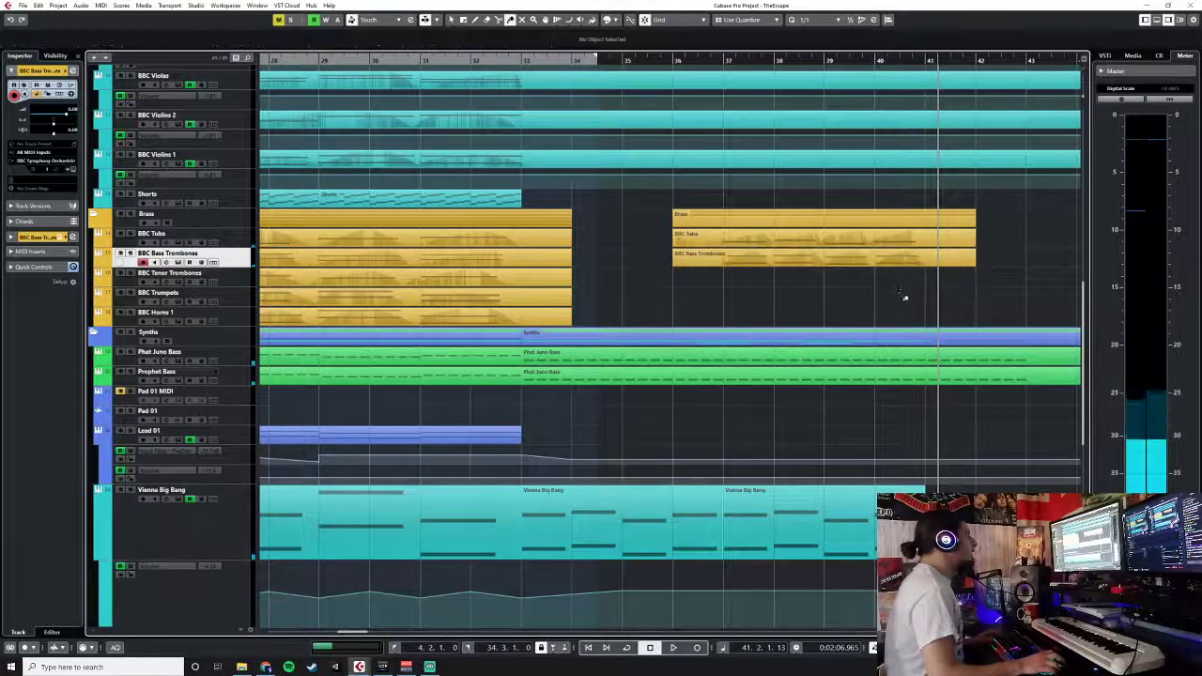
double_click(759, 261)
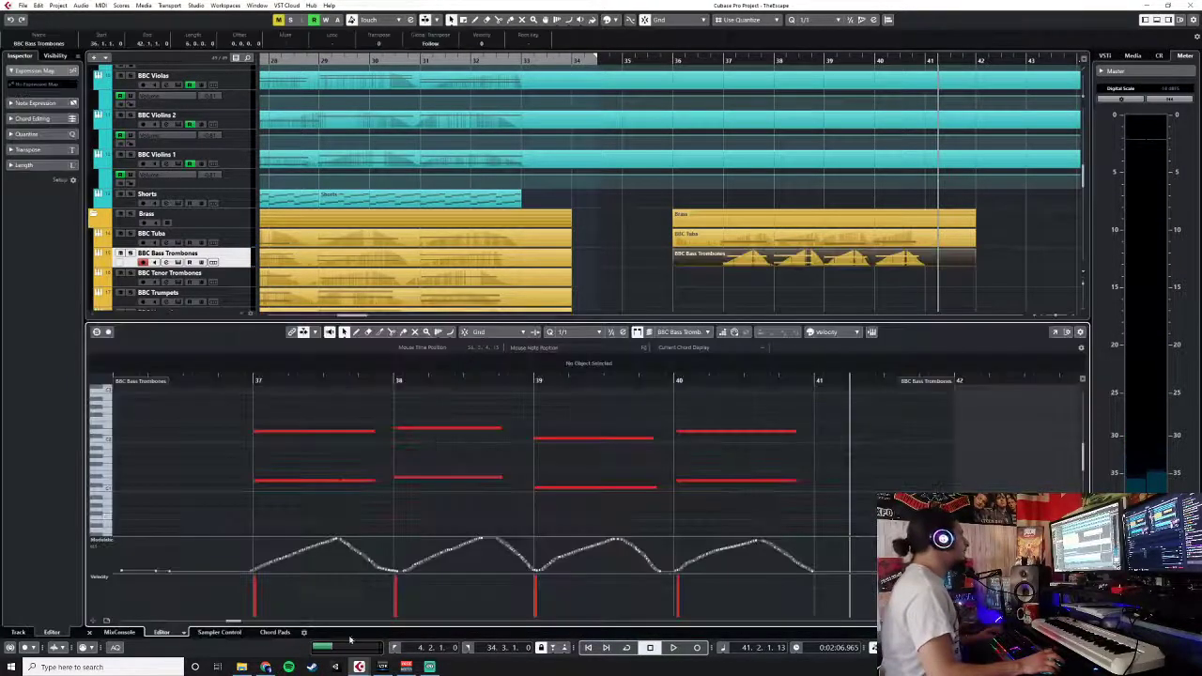
left_click(89, 633)
- Record a single-voice BBC Tenor Trombones part from bar 36 to just past bar 41, with modulation swells
left_click(248, 285)
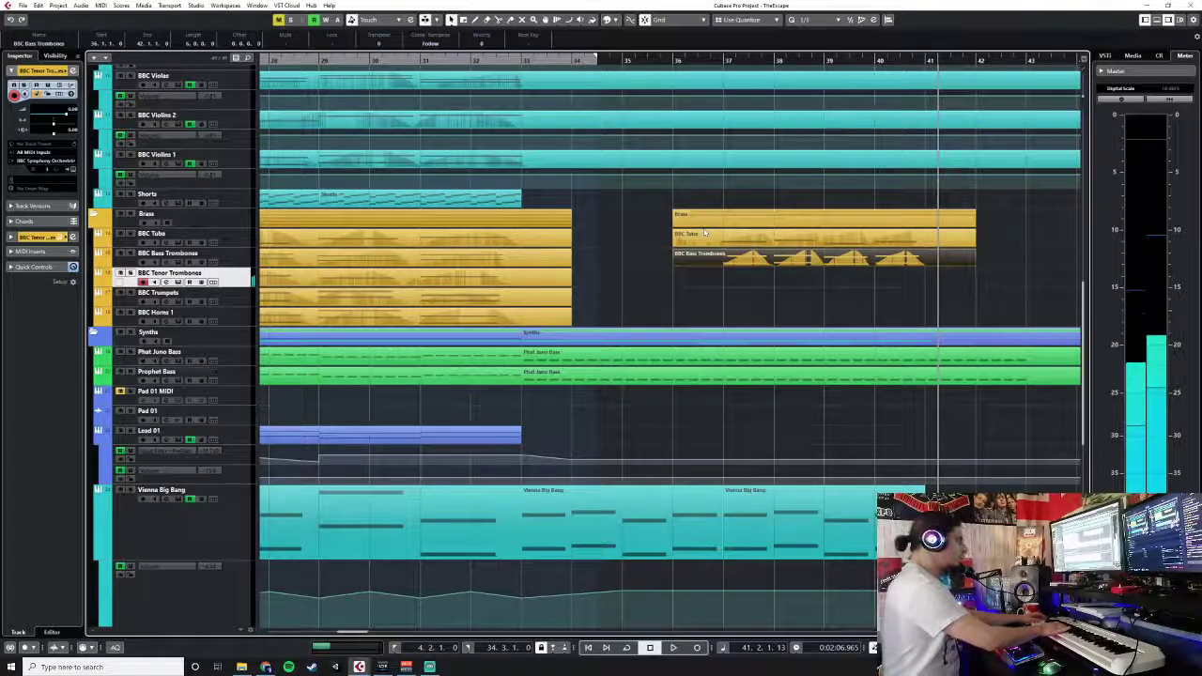
left_click(673, 60)
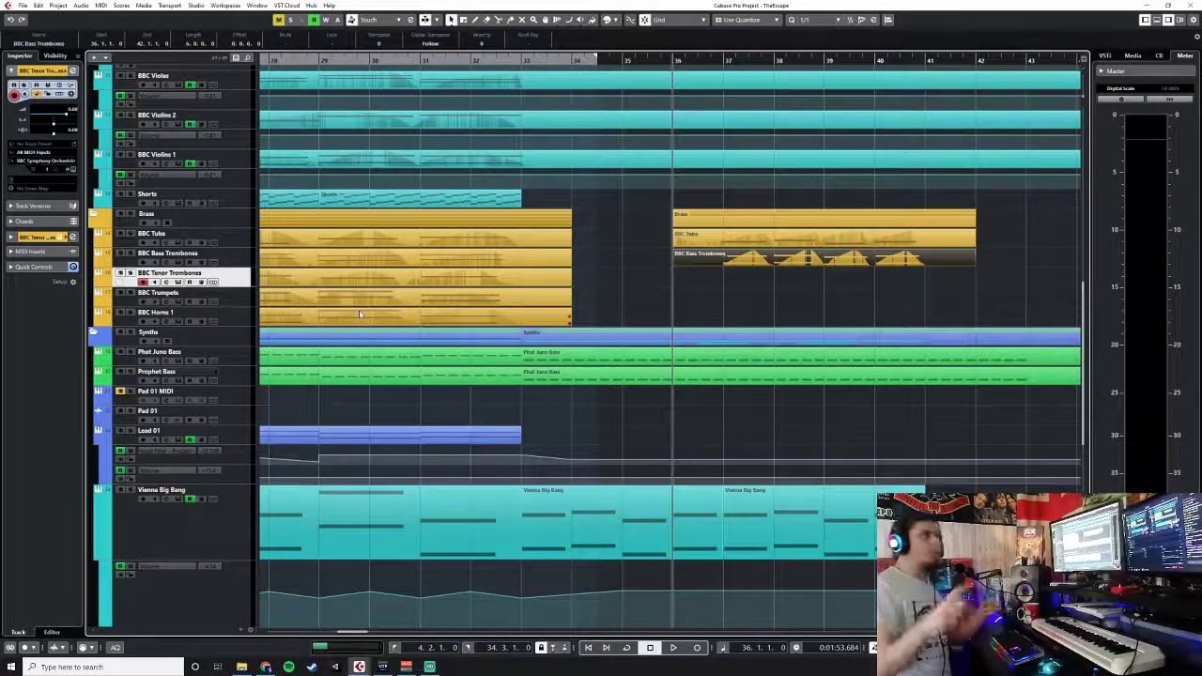
key("KP_Multiply")
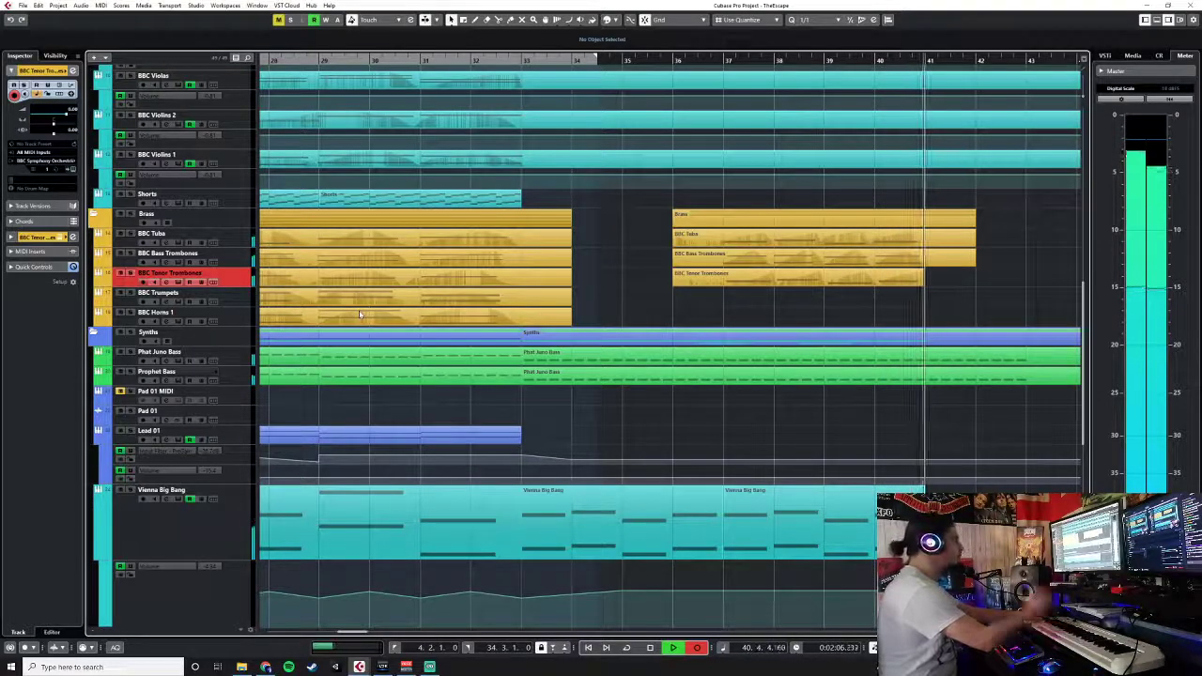
key("space")
- Align the recorded BBC Tenor Trombones notes with the starts of bars 37 to 40
double_click(874, 281)
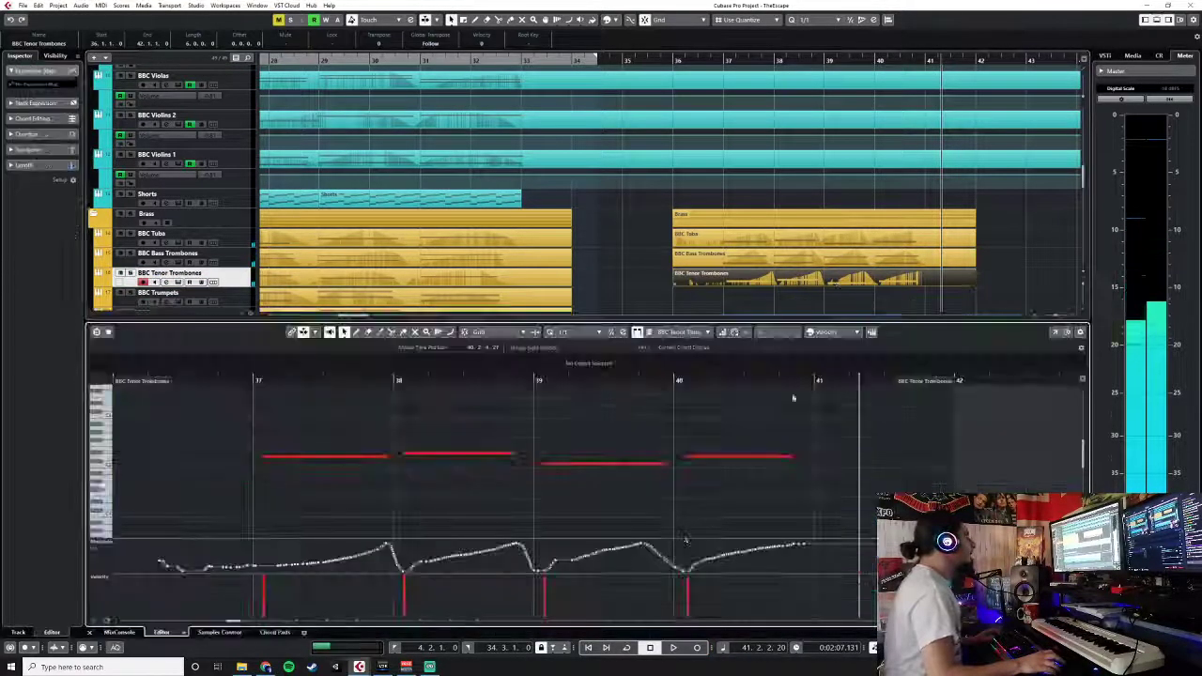
left_click_drag(901, 405, 344, 460)
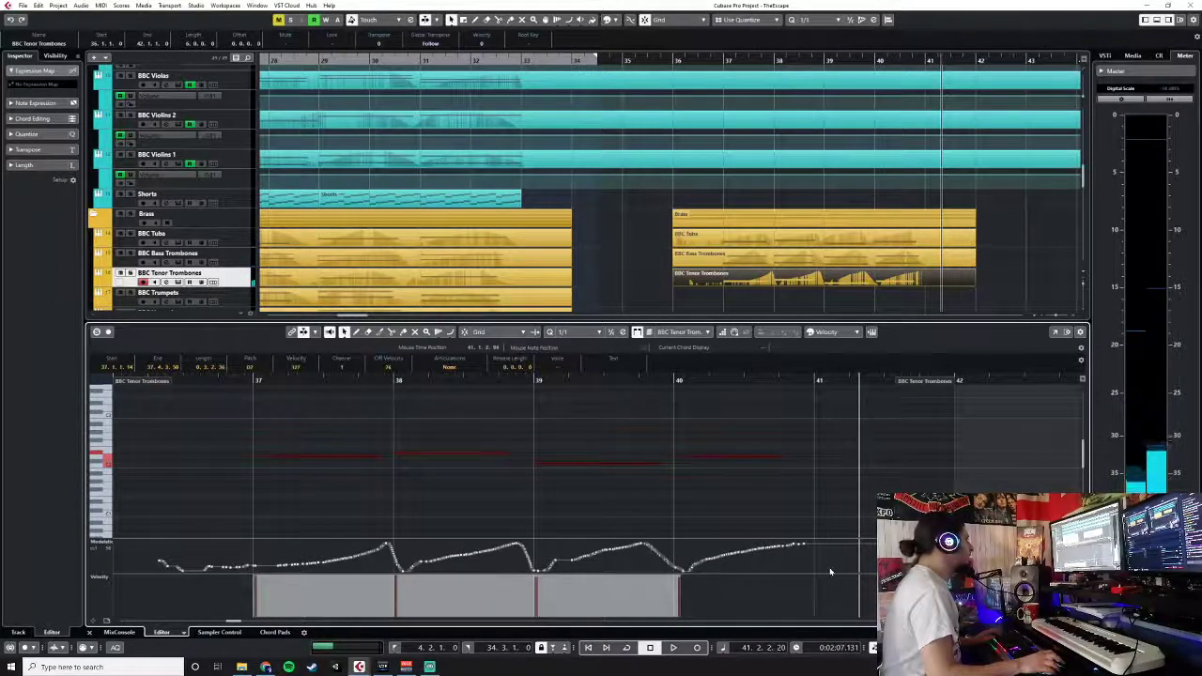
left_click(369, 516)
left_click_drag(369, 516, 282, 498)
- Shift the BBC Tenor Trombones modulation swells from bar 37 onward slightly earlier to match the aligned notes
left_click(840, 544)
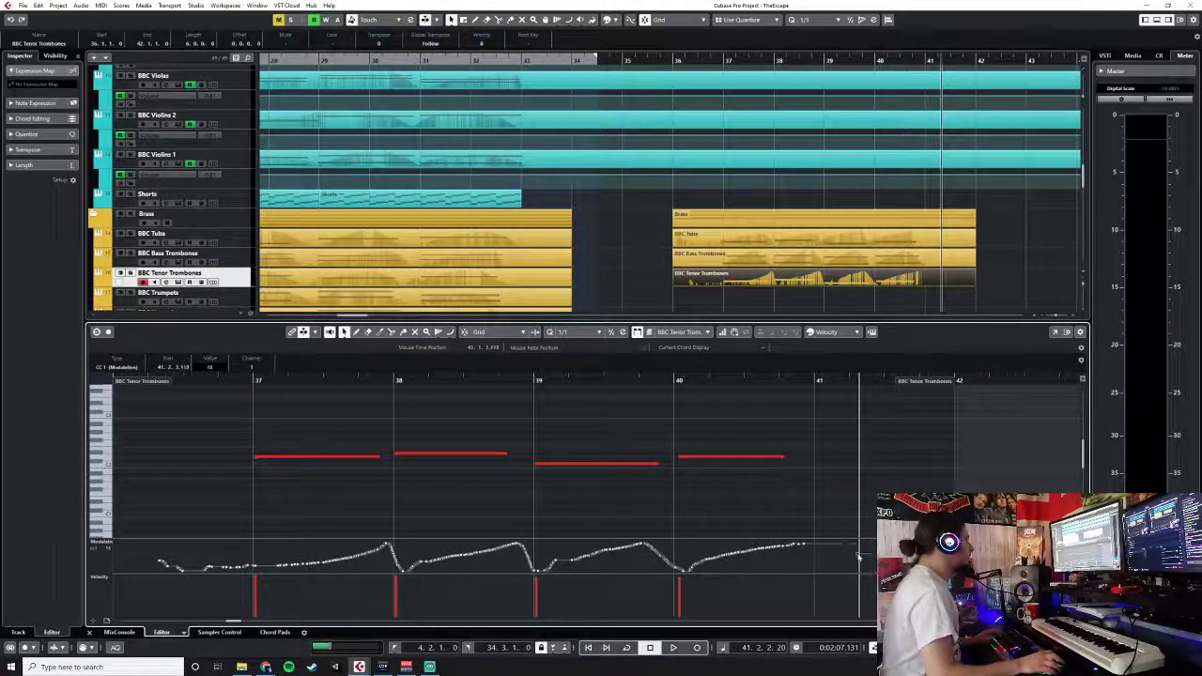
mouse_move(831, 544)
left_mouse_down()
mouse_move(804, 553)
mouse_move(826, 545)
left_mouse_up()
left_click_drag(714, 568, 261, 573)
left_click_drag(352, 566, 348, 567)
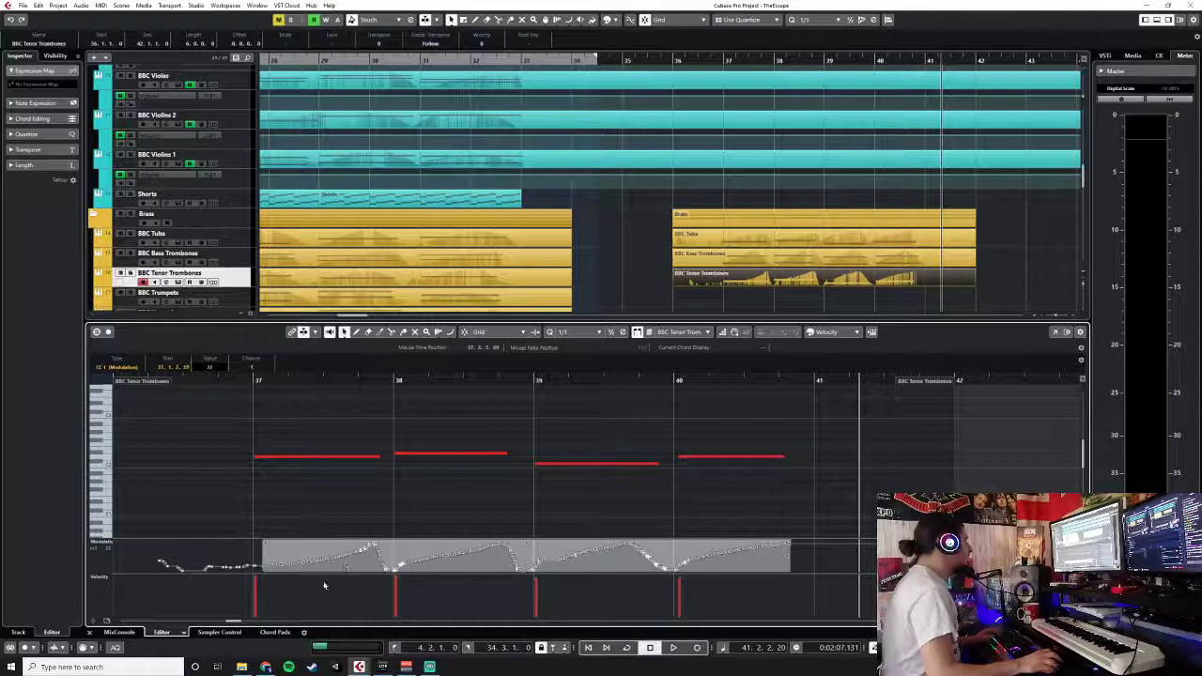
left_click(90, 634)
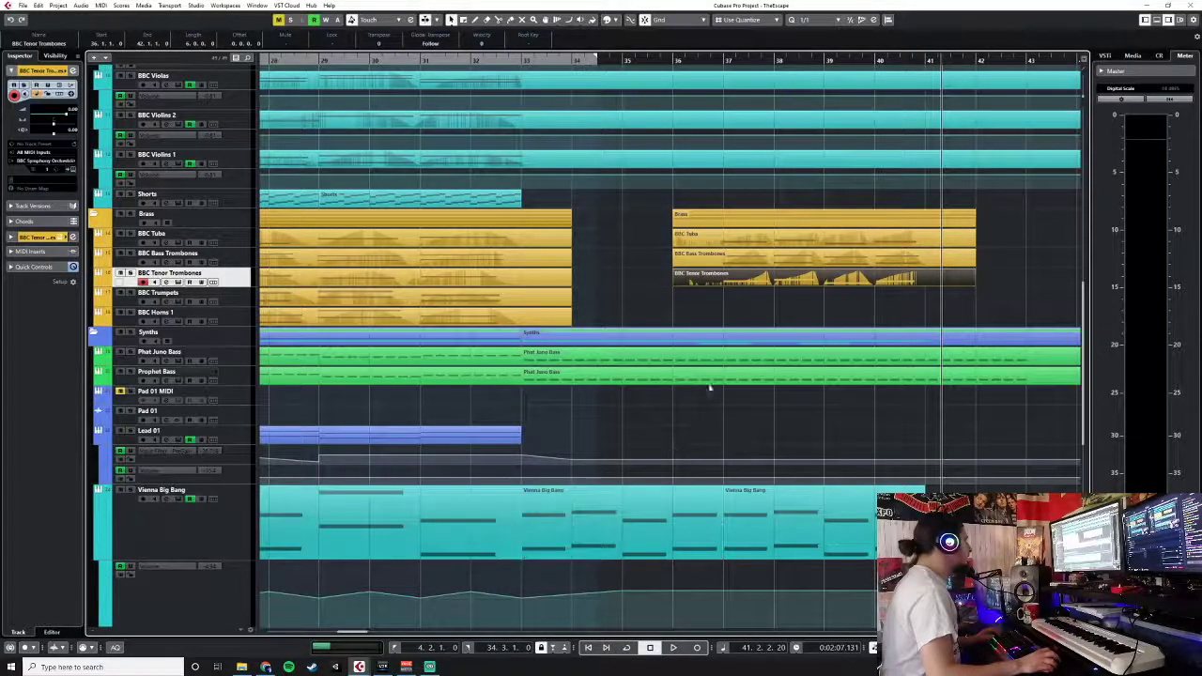
- Play the passage from bar 36 to check the BBC Tenor Trombones, and select the BBC Trumpets track
left_click(676, 60)
key("space")
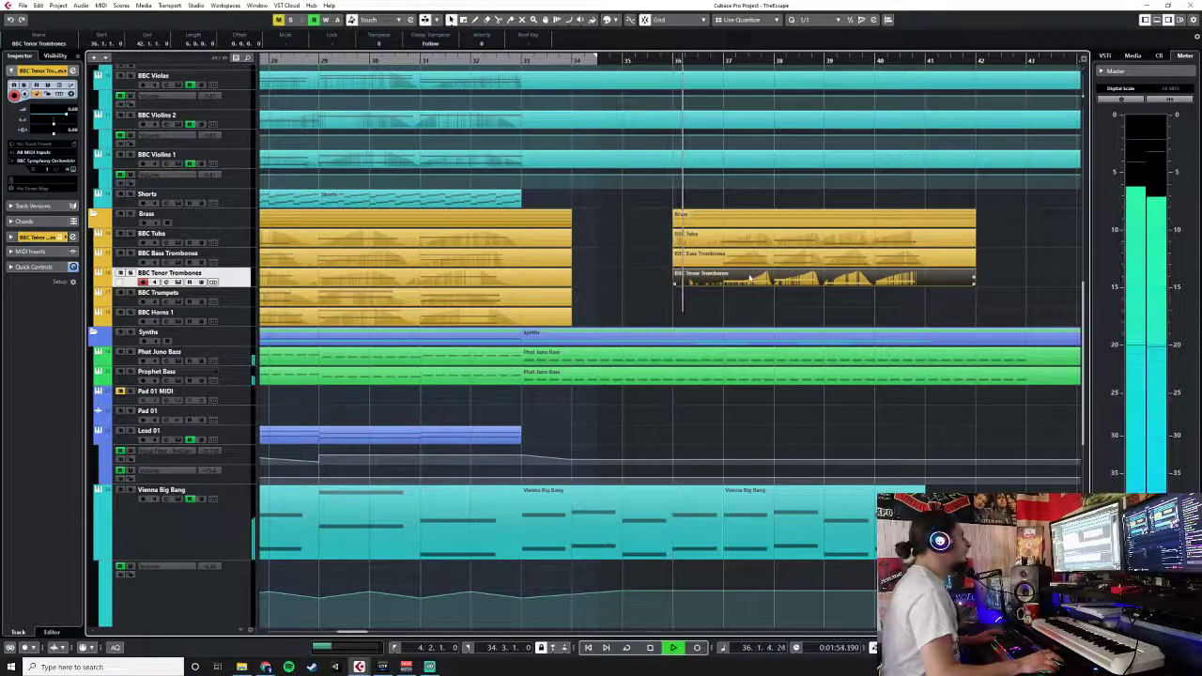
double_click(750, 278)
left_click(94, 635)
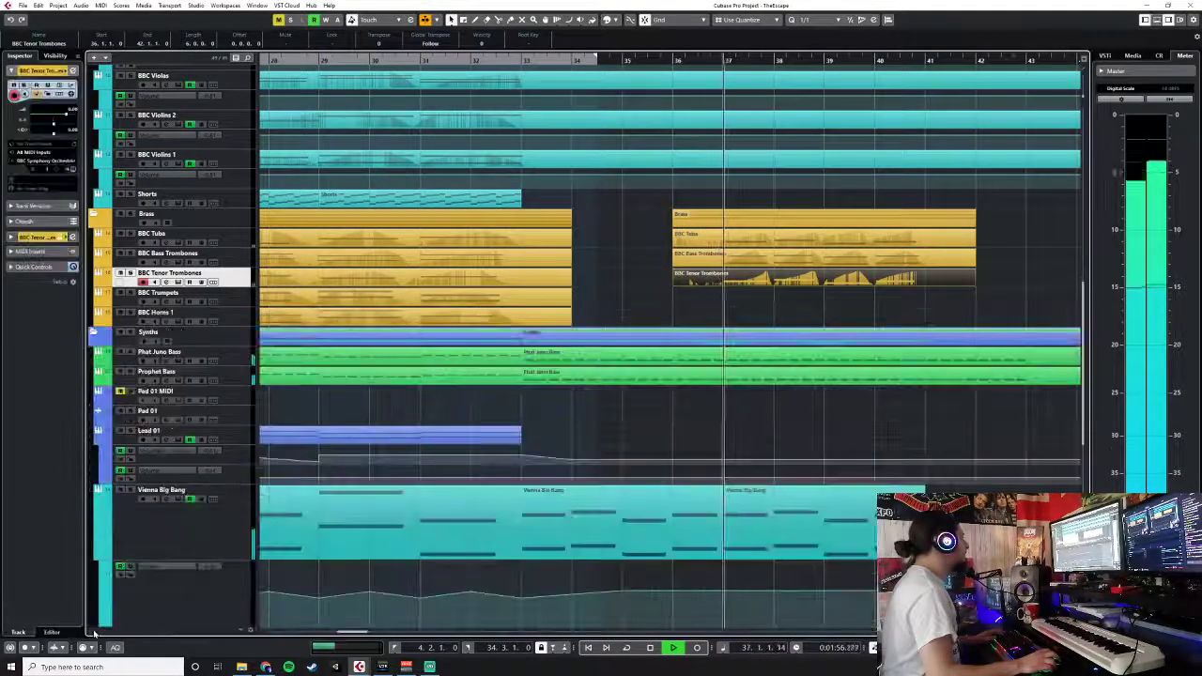
key("Down")
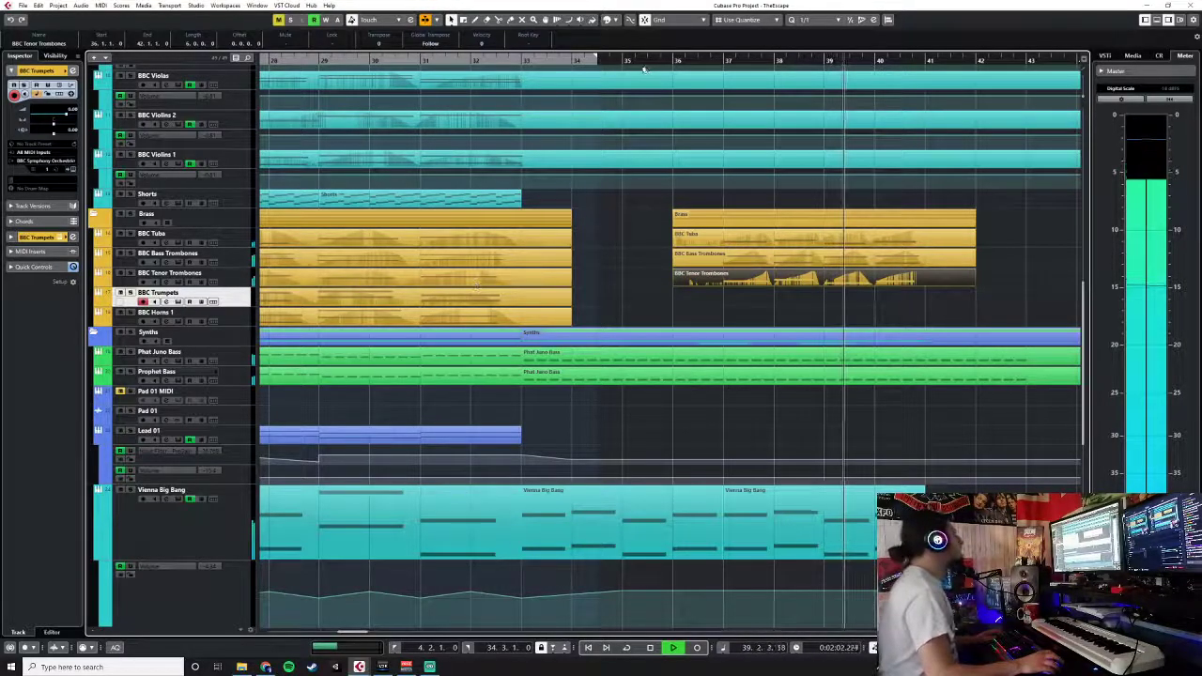
key("space")
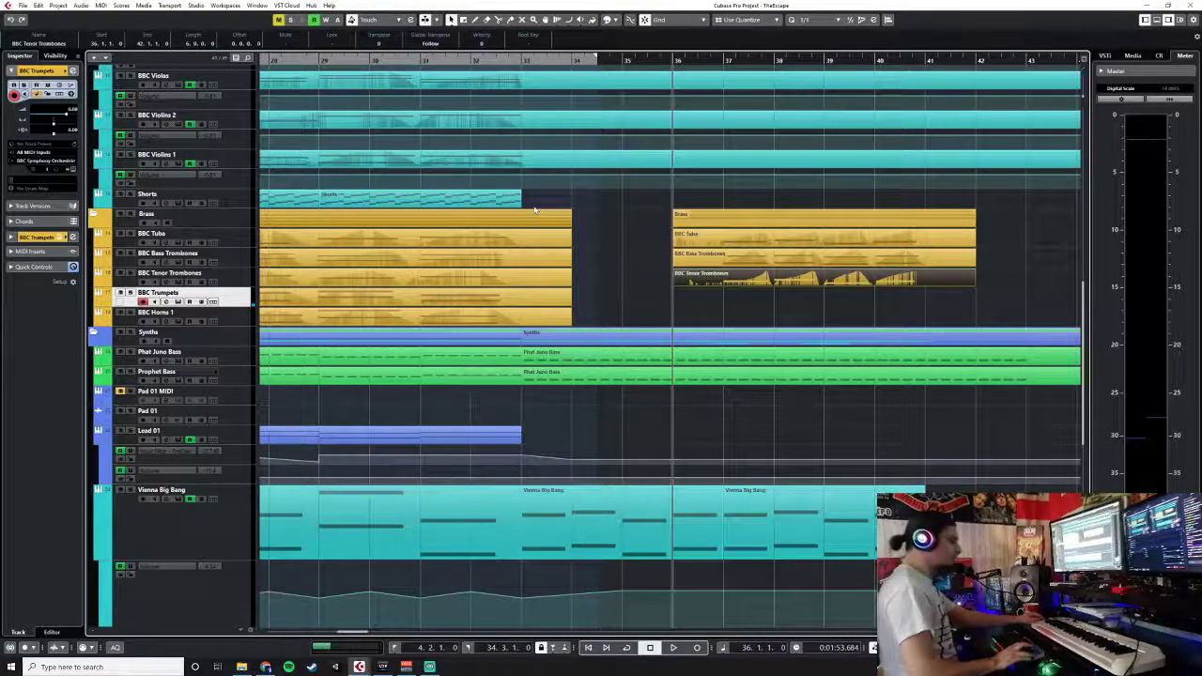
- Try to record a BBC Trumpets part from bar 36 in two takes, discarding each take
key("KP_Multiply")
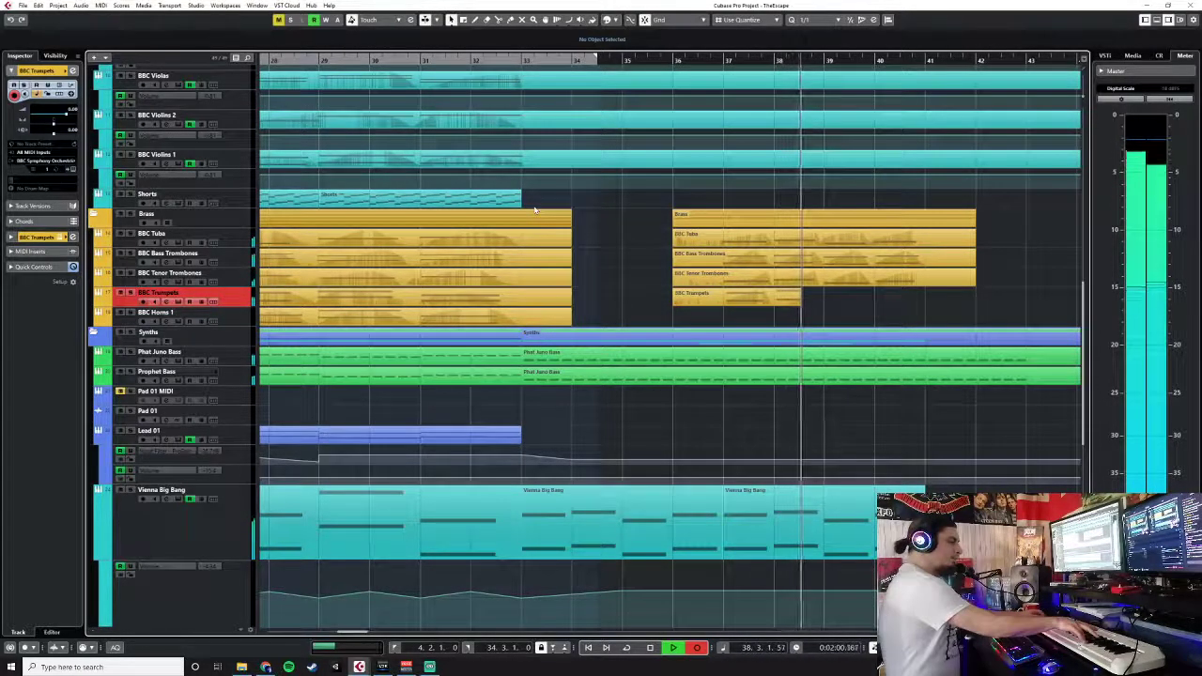
key("space")
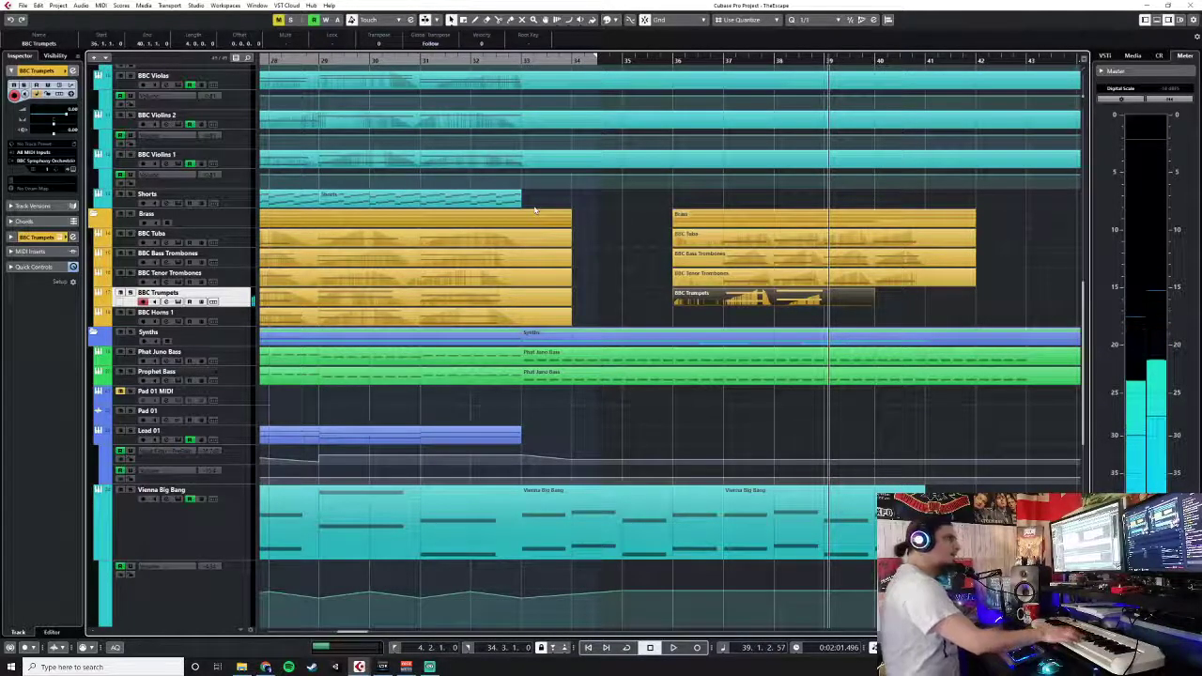
key("Delete")
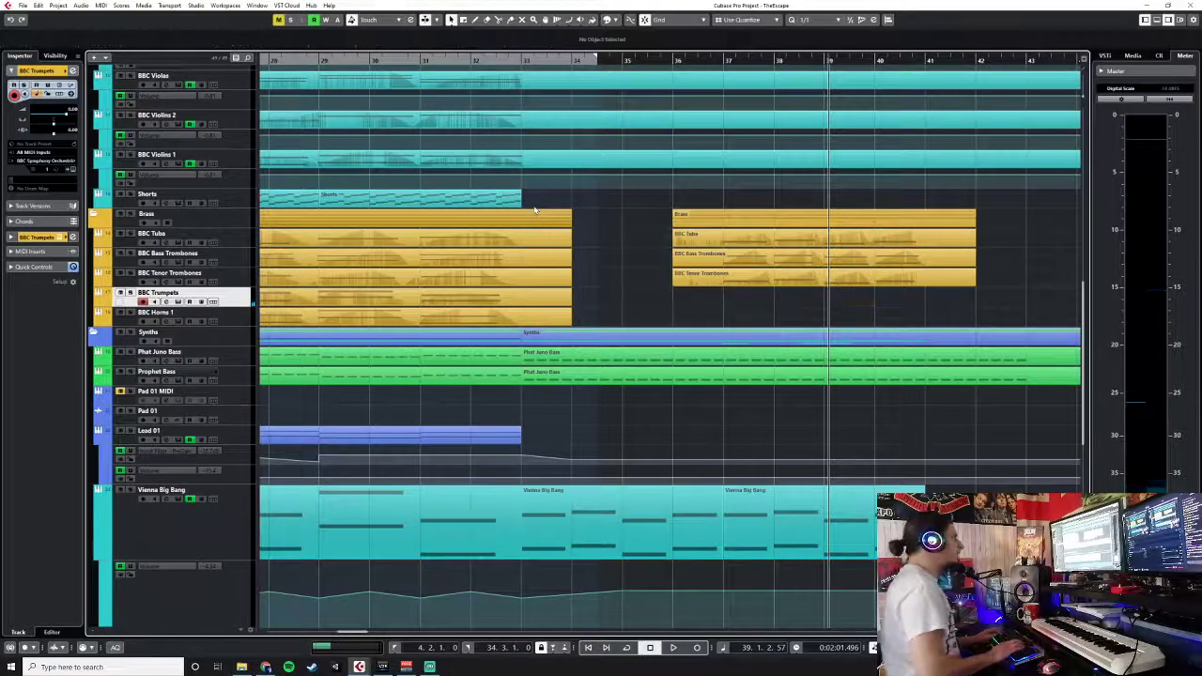
left_click(672, 60)
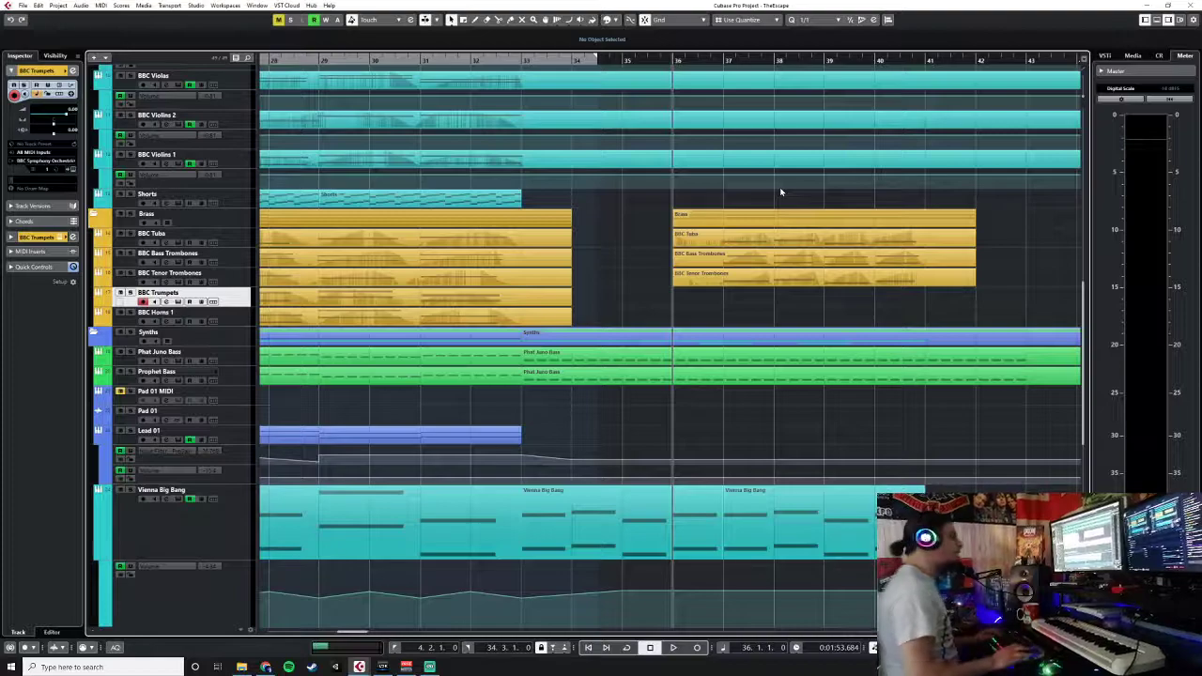
key("KP_Multiply")
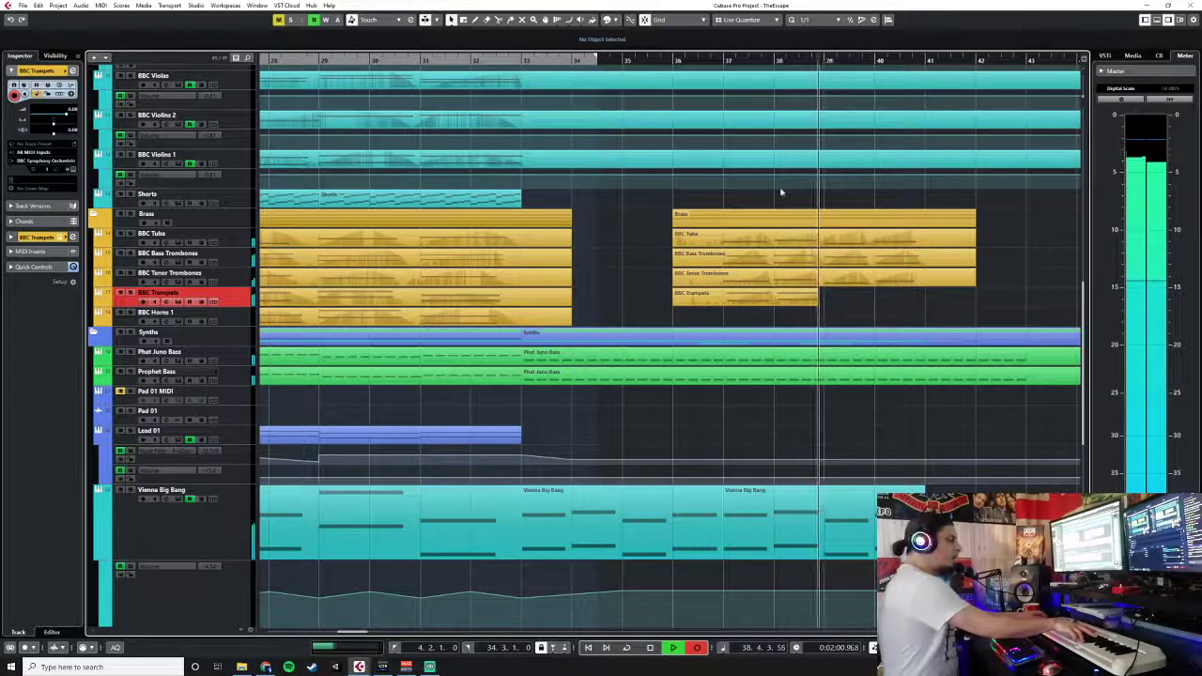
key("space")
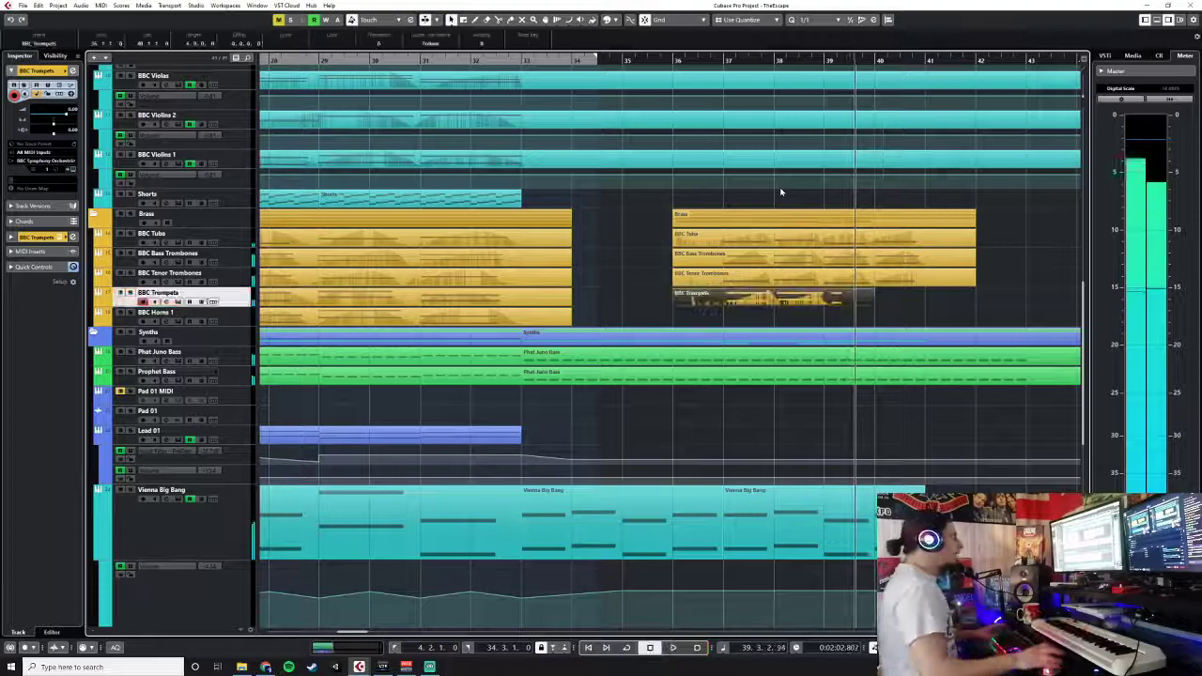
key("Delete")
- Record a two-voice BBC Trumpets part with modulation swells from bar 36 to just past bar 41
left_click(673, 59)
key("KP_Multiply")
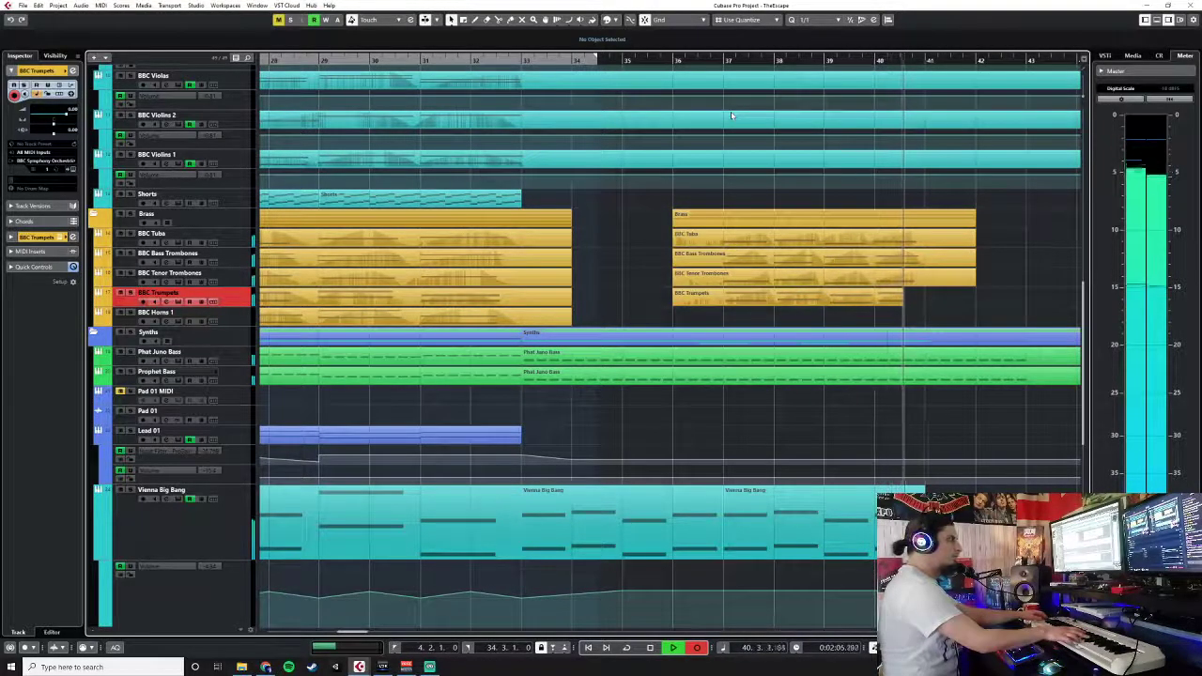
key("space")
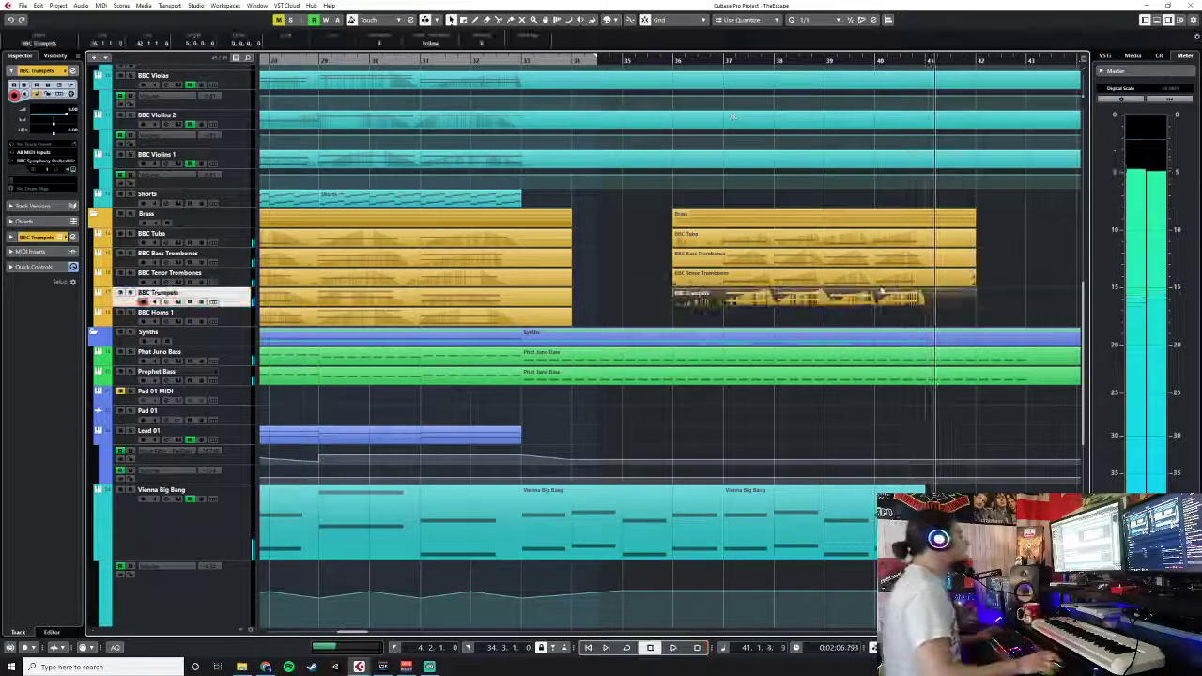
- Align the first two recorded BBC Trumpets chords with the starts of bars 37 and 38
double_click(804, 295)
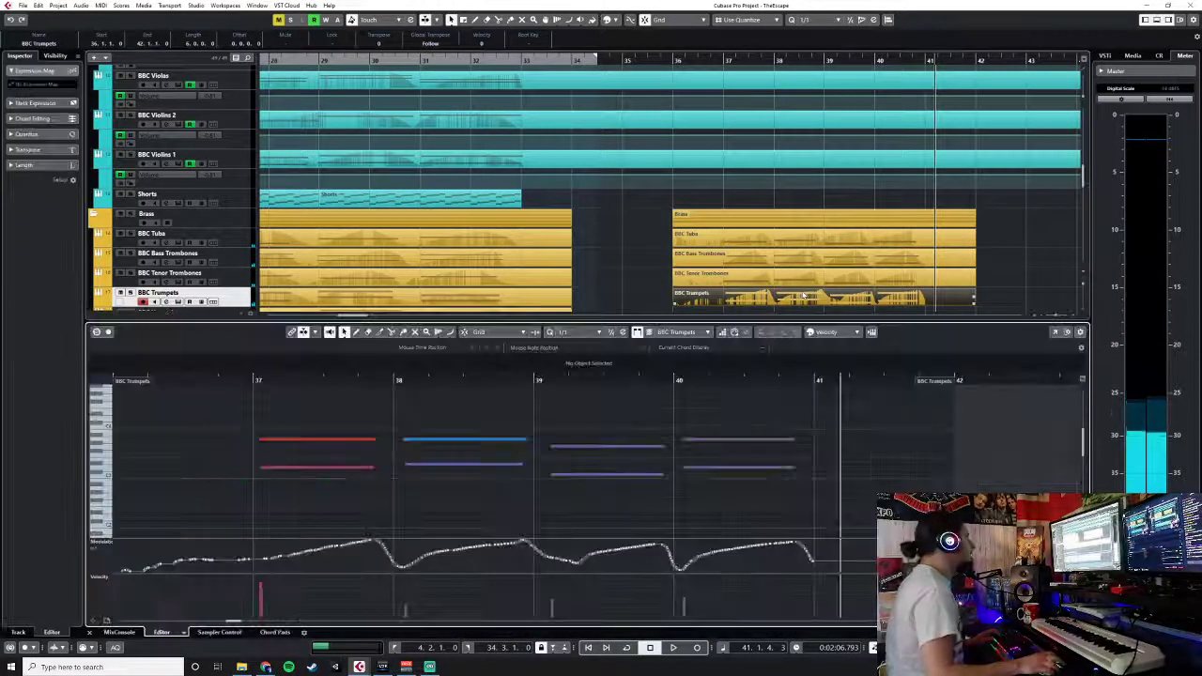
key("ctrl+a")
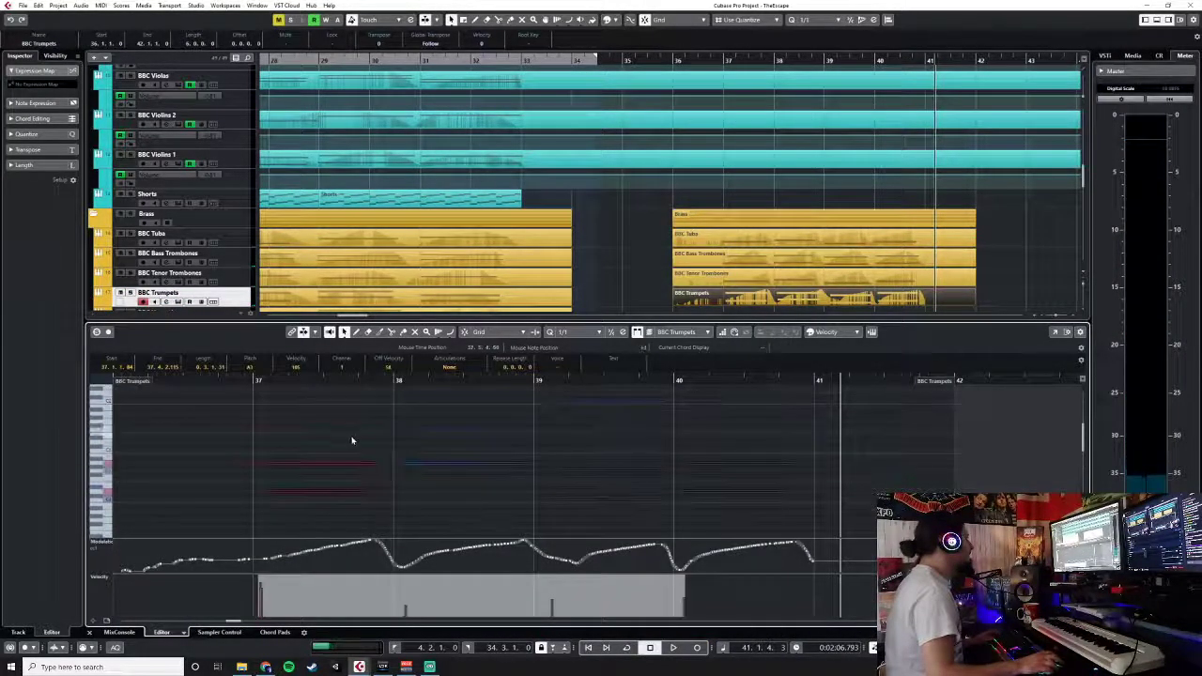
left_click_drag(327, 465, 324, 464)
left_click_drag(423, 381, 743, 512)
left_click_drag(553, 448, 746, 507)
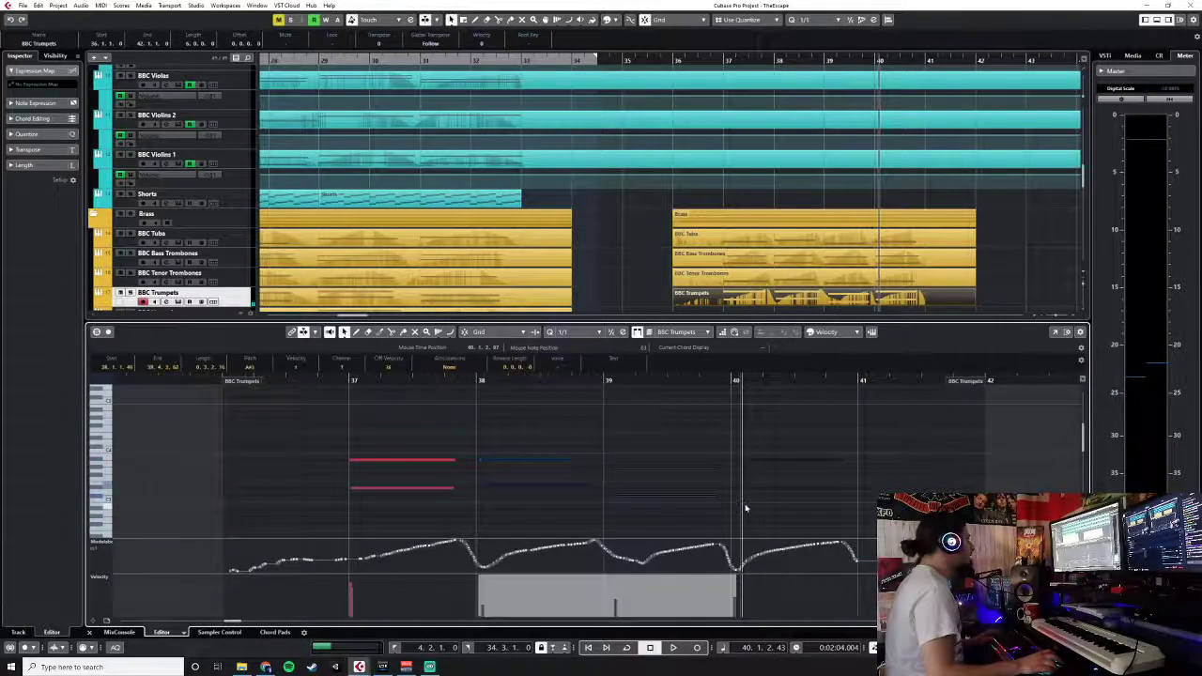
left_click_drag(528, 463, 527, 461)
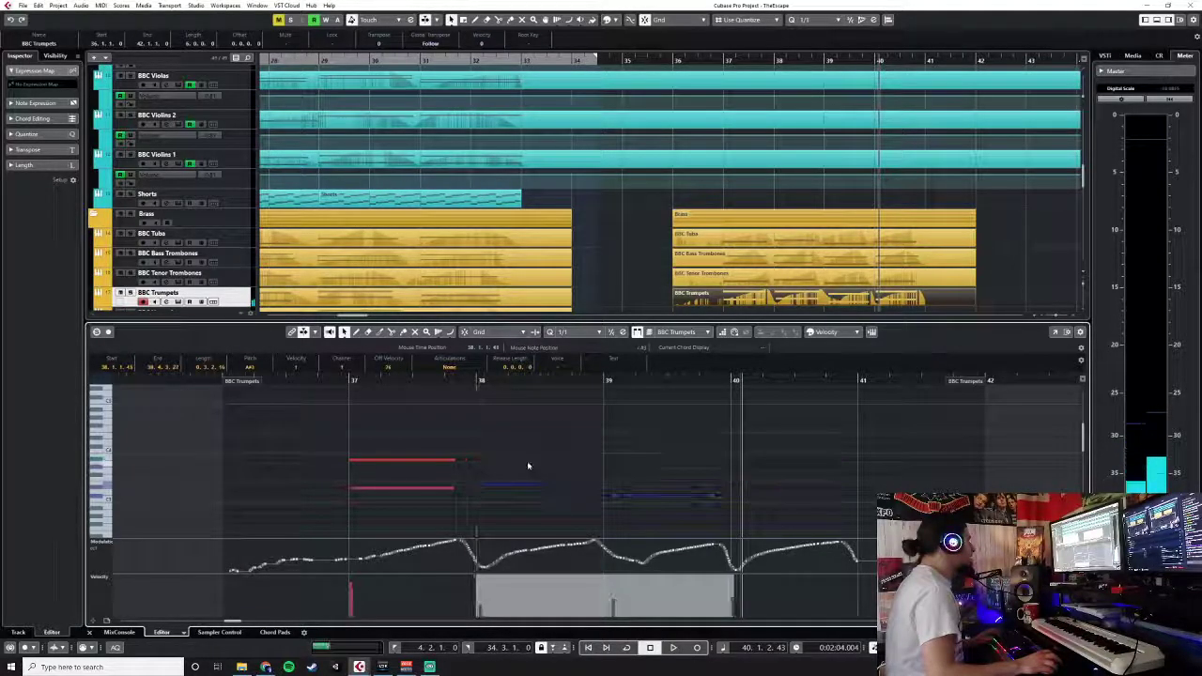
- Align both voices of the remaining BBC Trumpets chords with the starts of bars 39 and 40
left_click_drag(635, 443, 859, 509)
left_click_drag(620, 498, 614, 498)
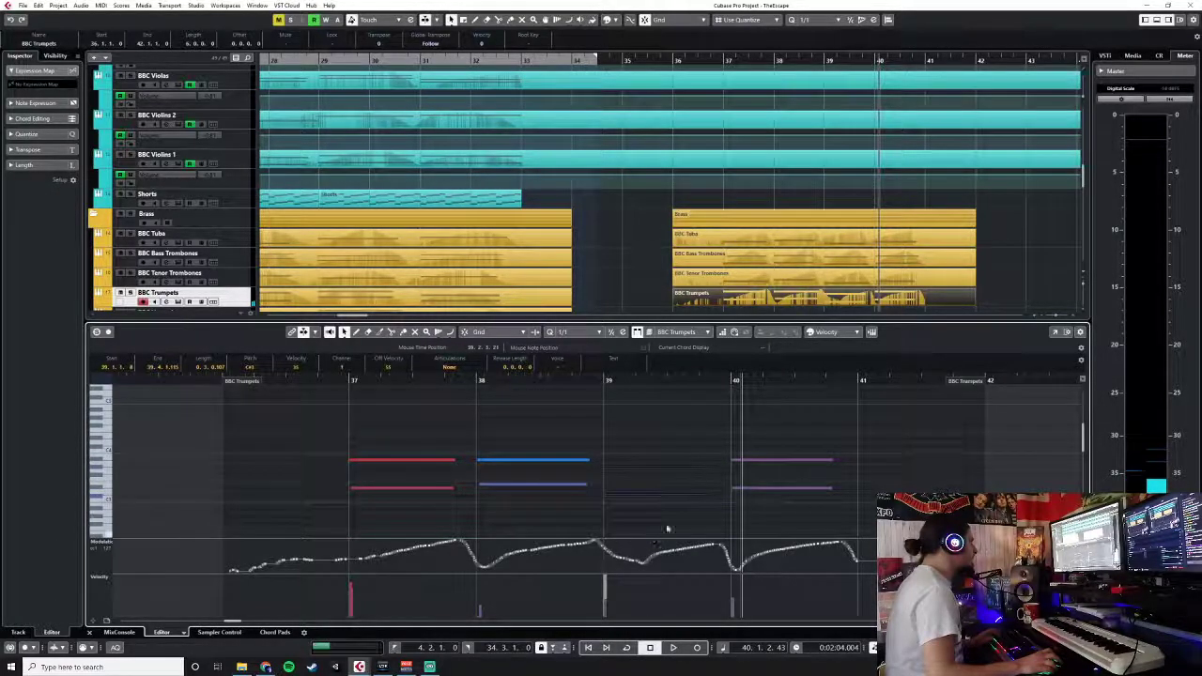
left_click(621, 511)
left_click(616, 500)
left_click(629, 431)
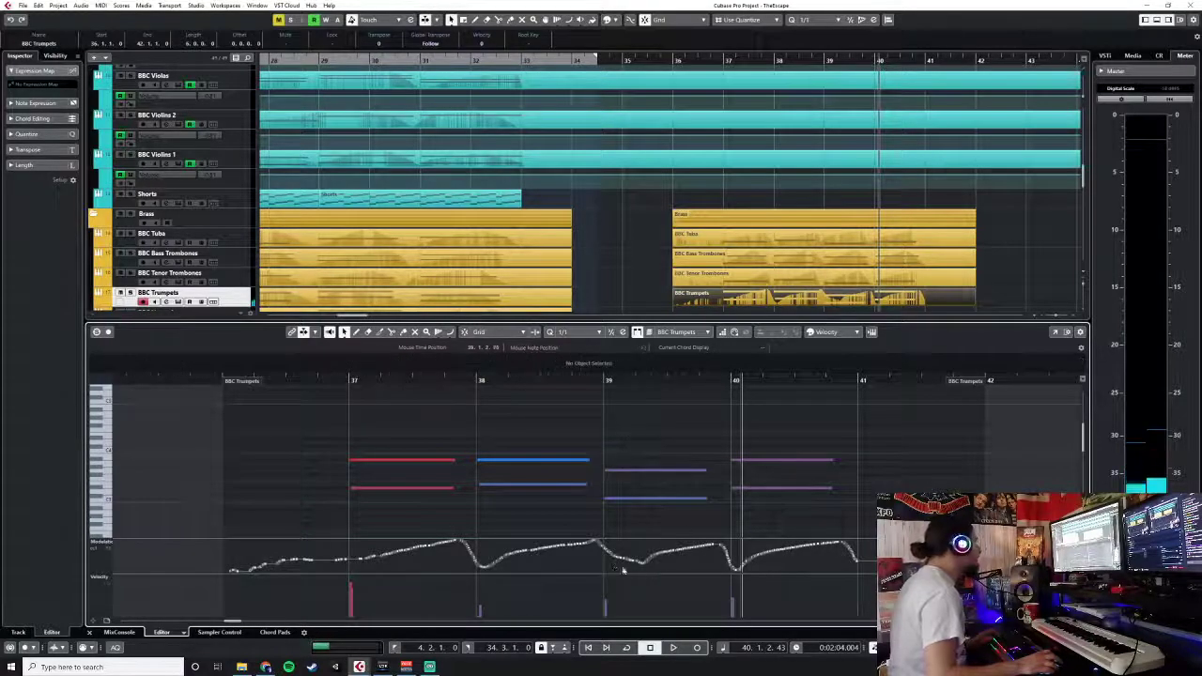
- Shift the BBC Trumpets modulation swells slightly earlier and raise the velocities of the bar 38 to 40 notes to match bar 37
left_click_drag(872, 573, 303, 531)
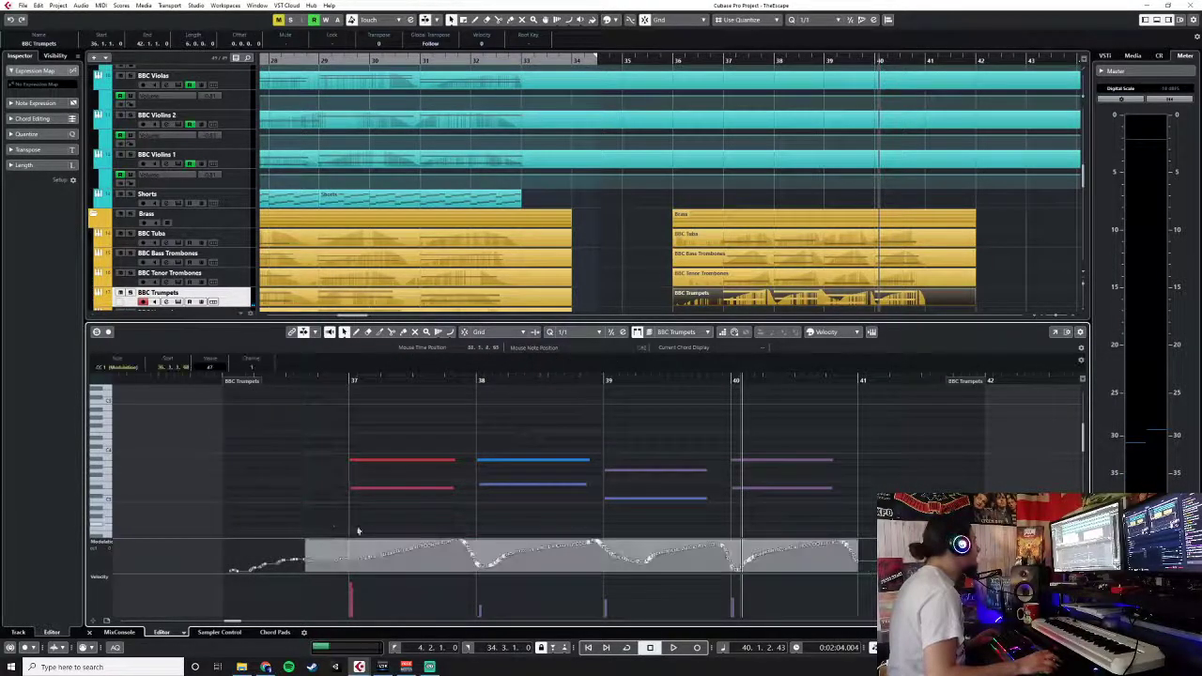
left_click_drag(407, 556, 402, 549)
left_click(480, 588)
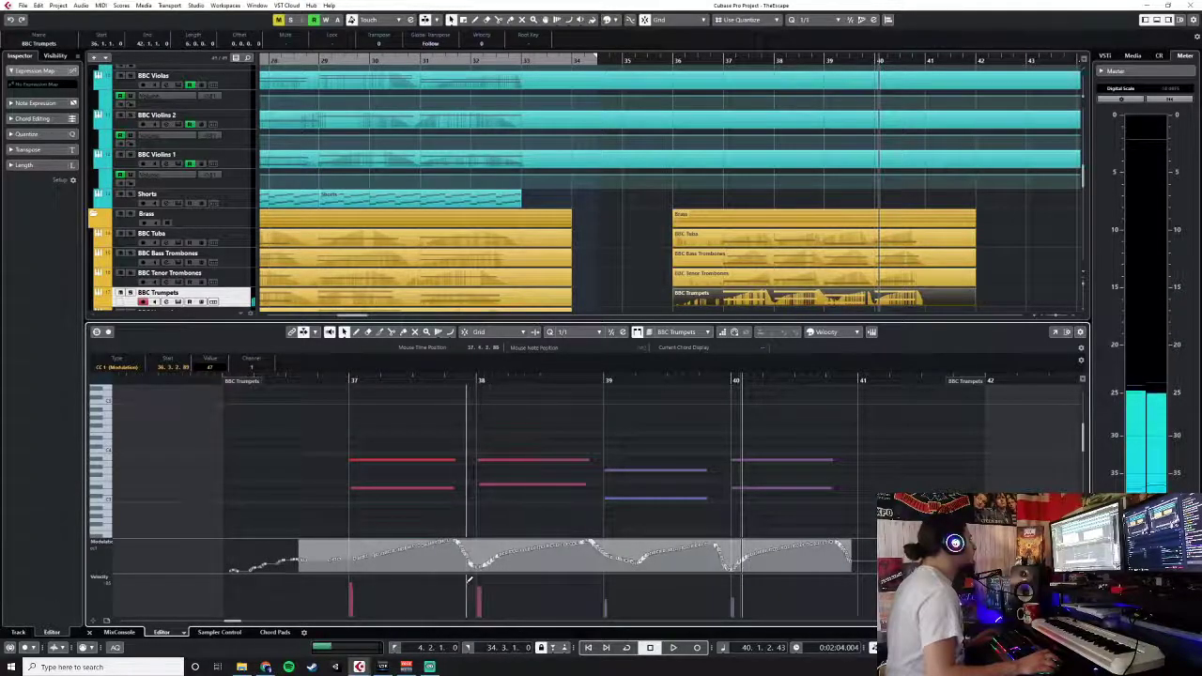
left_click(734, 579)
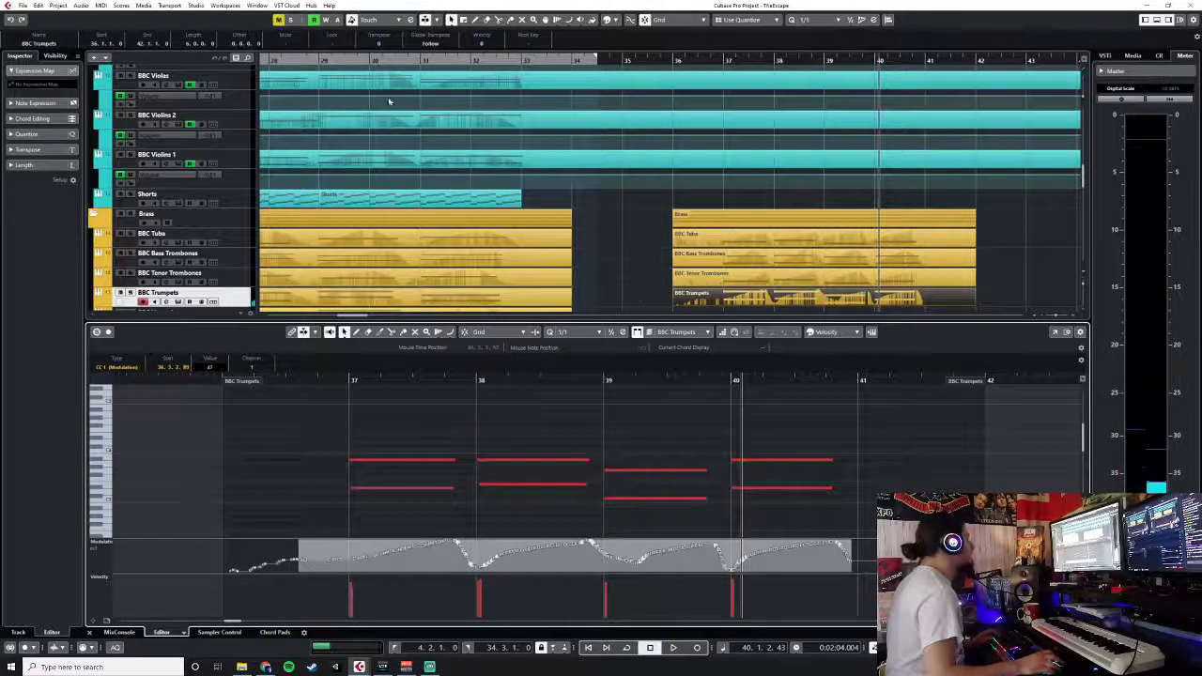
left_click_drag(355, 582, 353, 567)
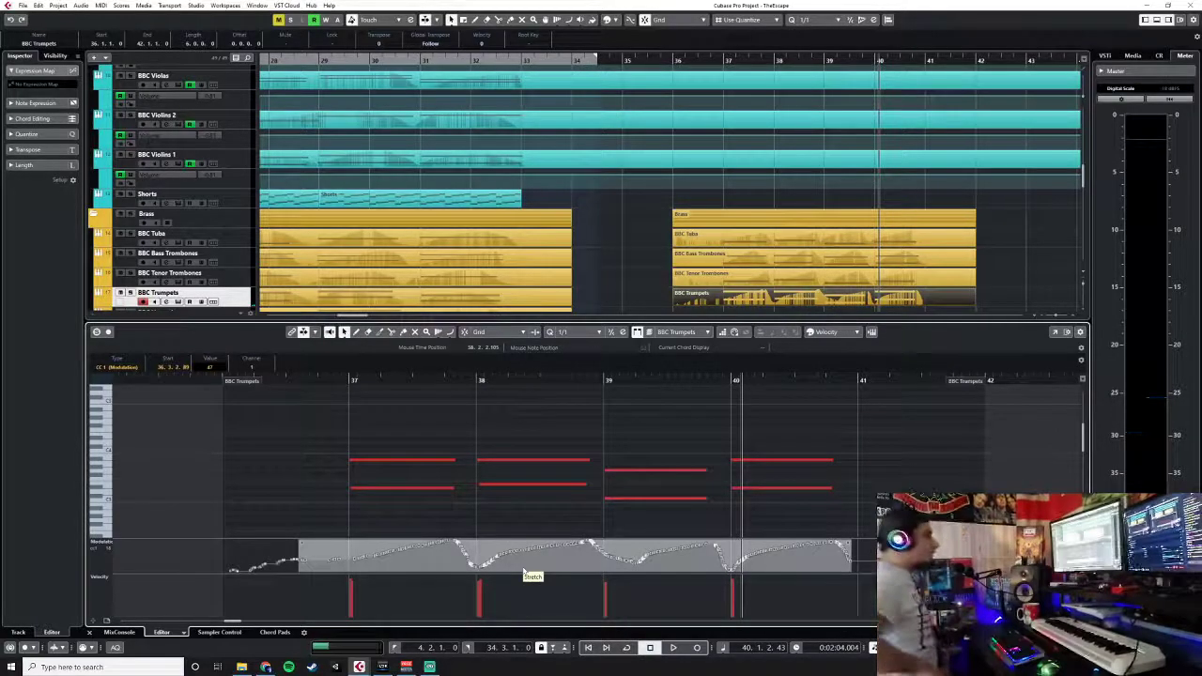
- Play the brass passage from bar 36 to check the edited BBC Trumpets part
left_click(675, 60)
left_click(673, 61)
left_click(90, 634)
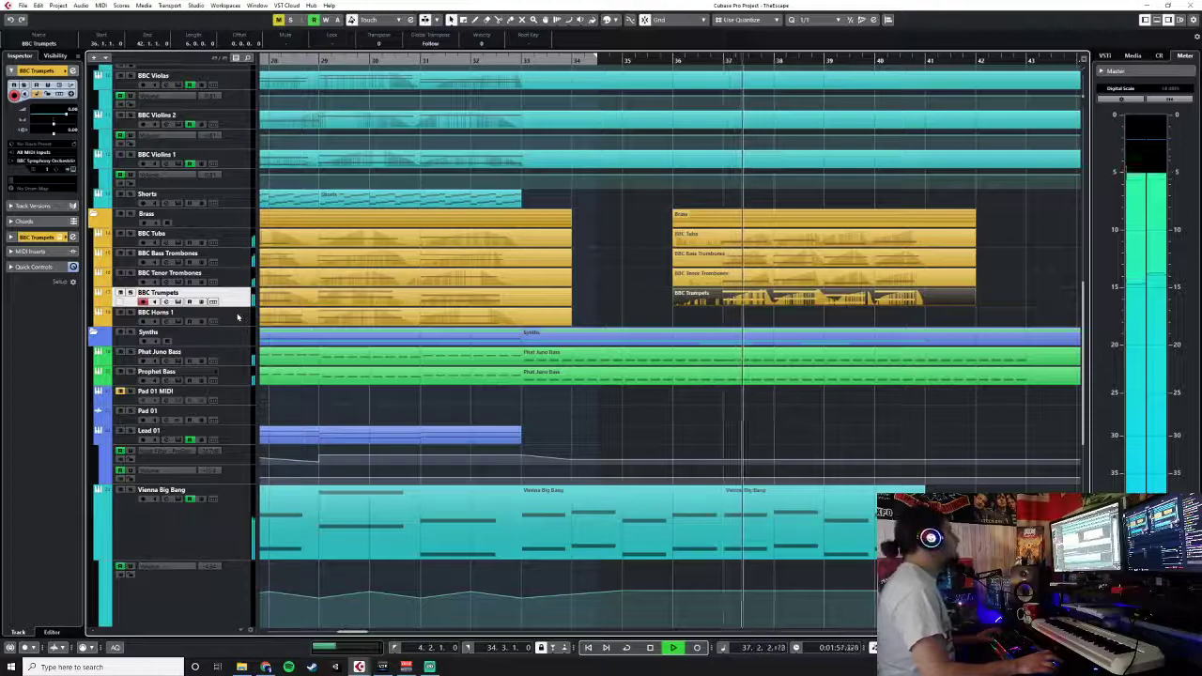
key("space")
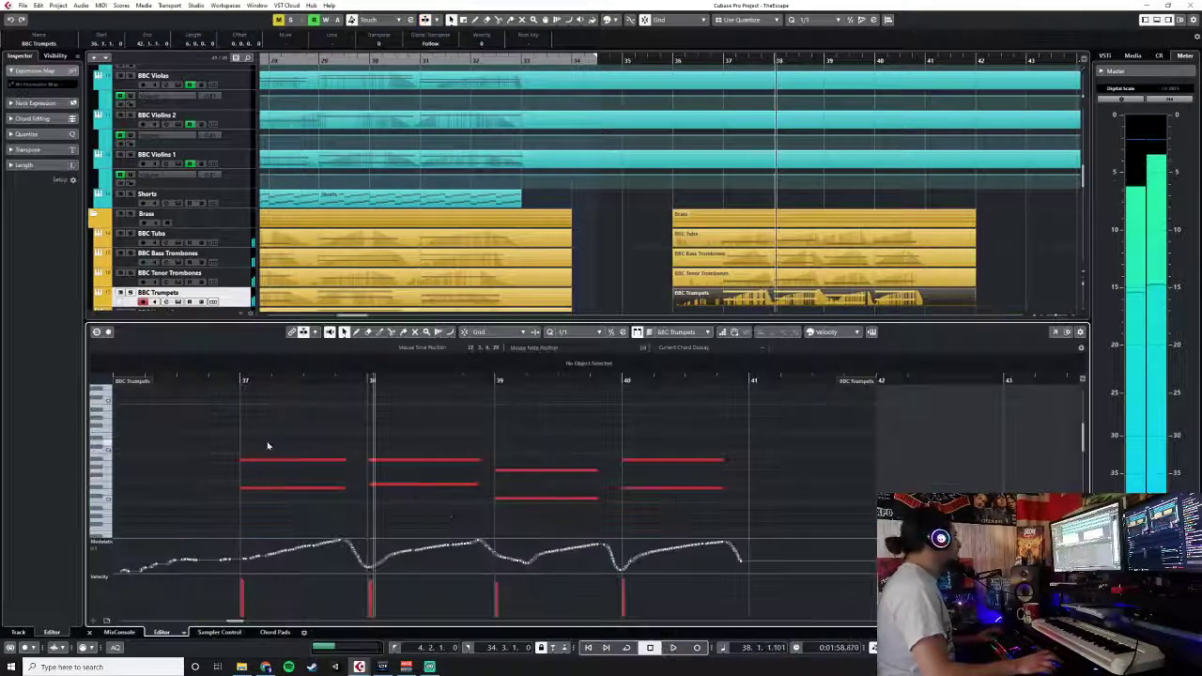
- Lower both voices of the BBC Trumpets chords in bars 37, 38 and 40 by one semitone
left_click_drag(256, 481, 287, 509)
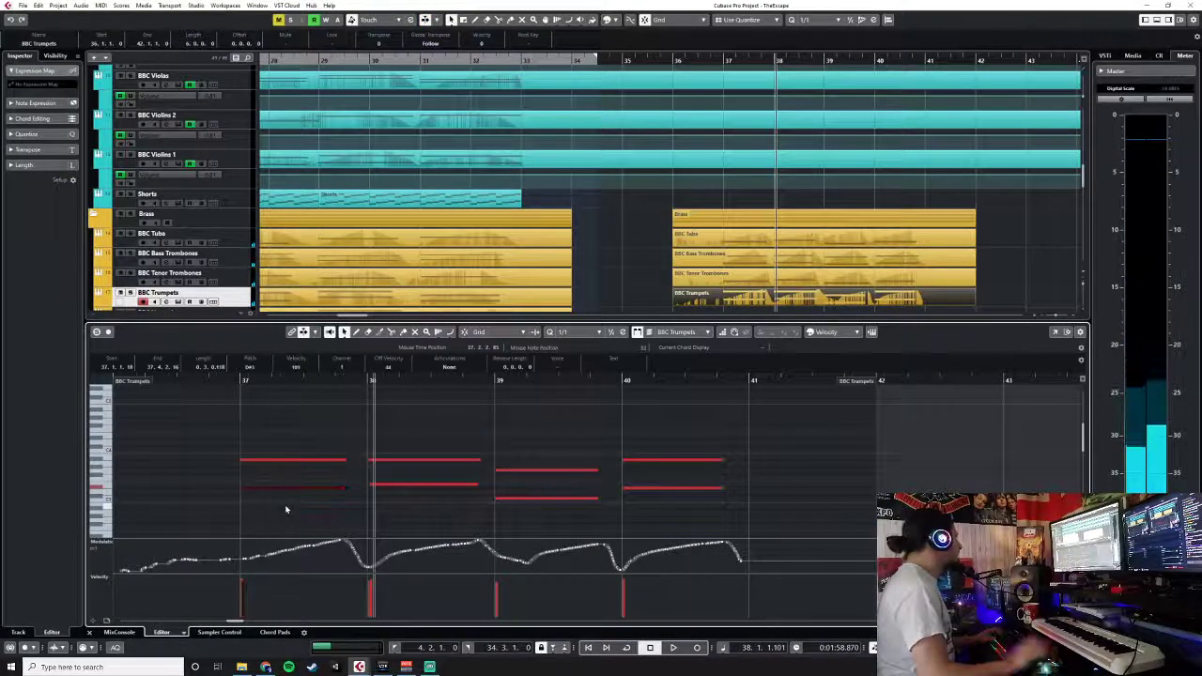
key("Down")
left_click_drag(297, 444, 319, 476)
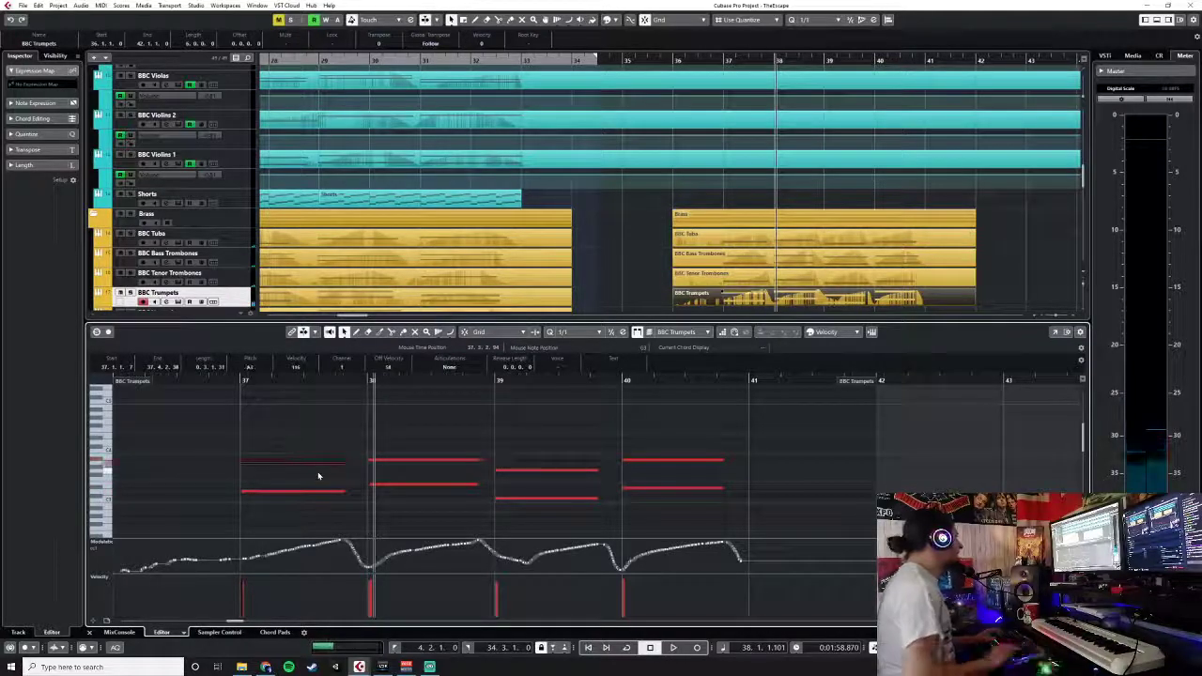
key("space")
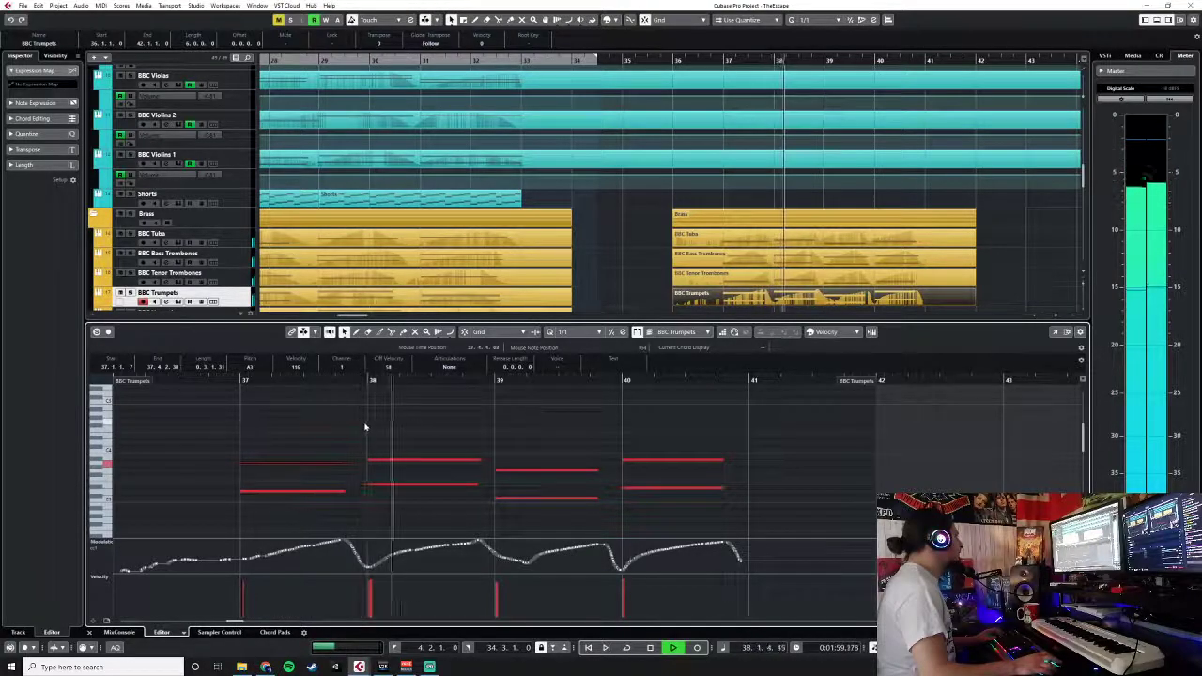
left_click(383, 459)
key("Down")
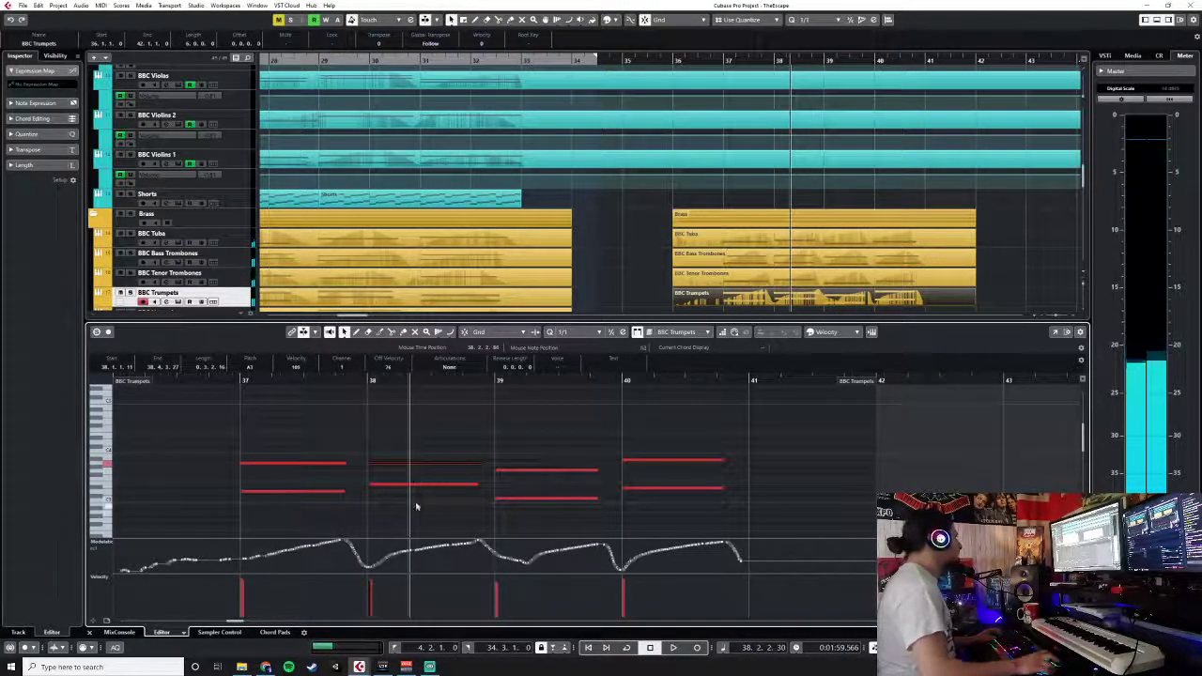
left_click(416, 485)
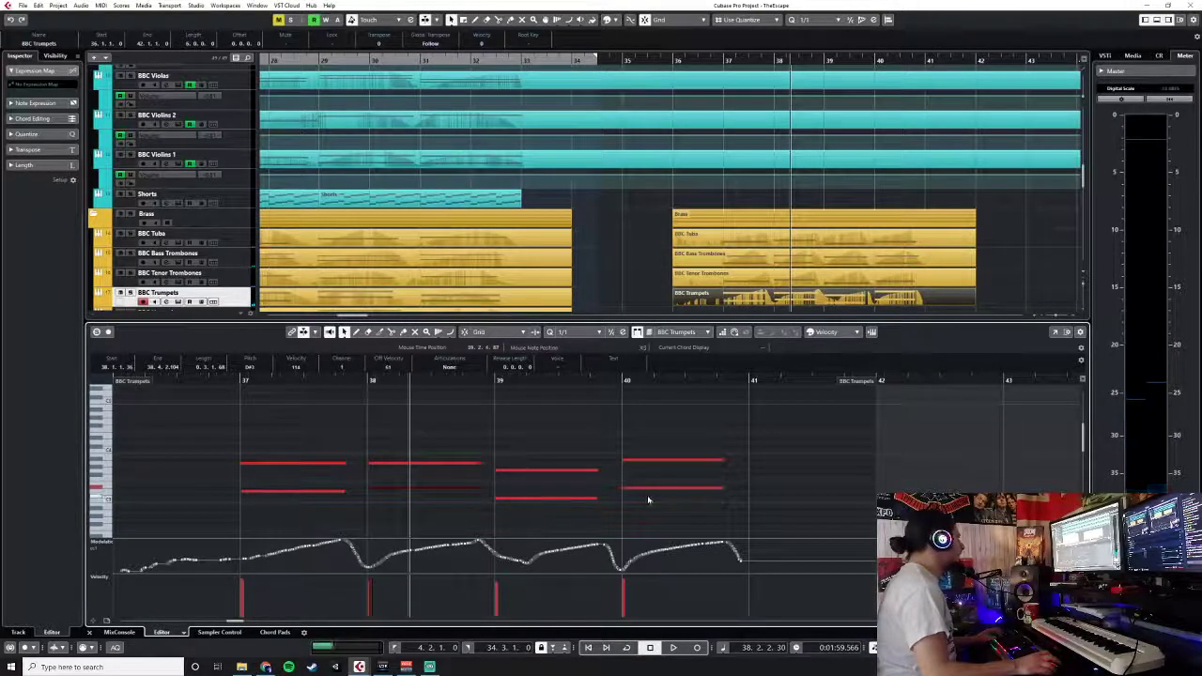
left_click_drag(655, 429, 708, 494)
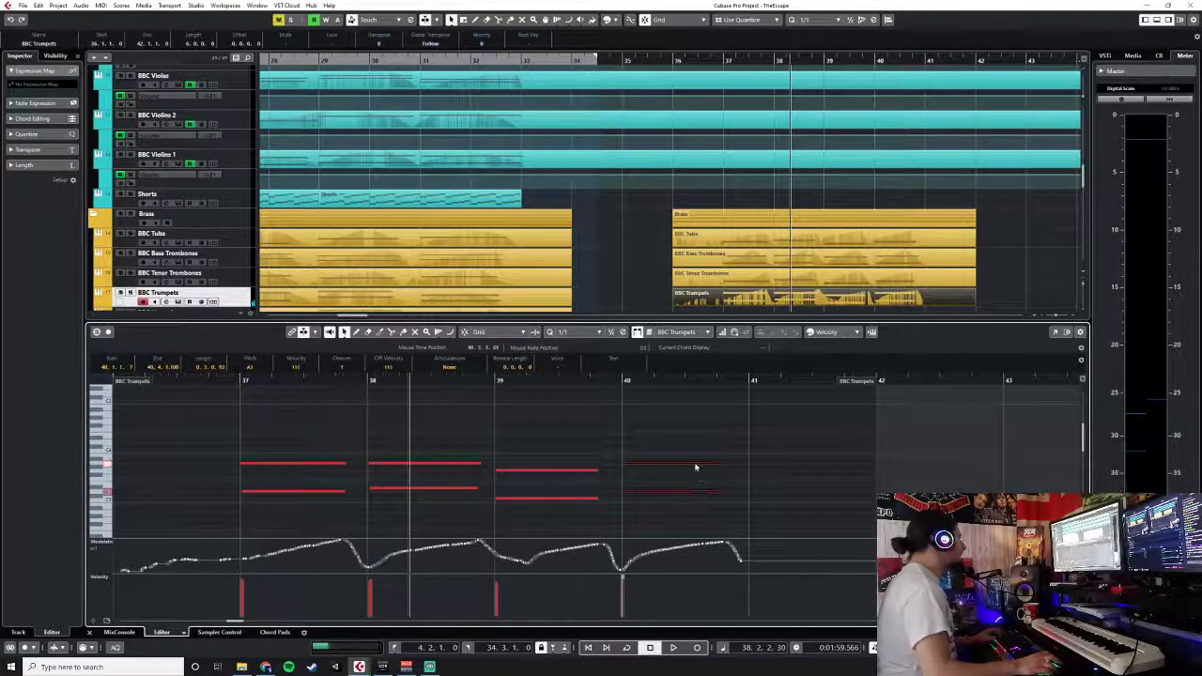
- Play the retuned trumpet chords from just before bar 37, close the note editor and make BBC Horns 1 the active track
left_click(224, 380)
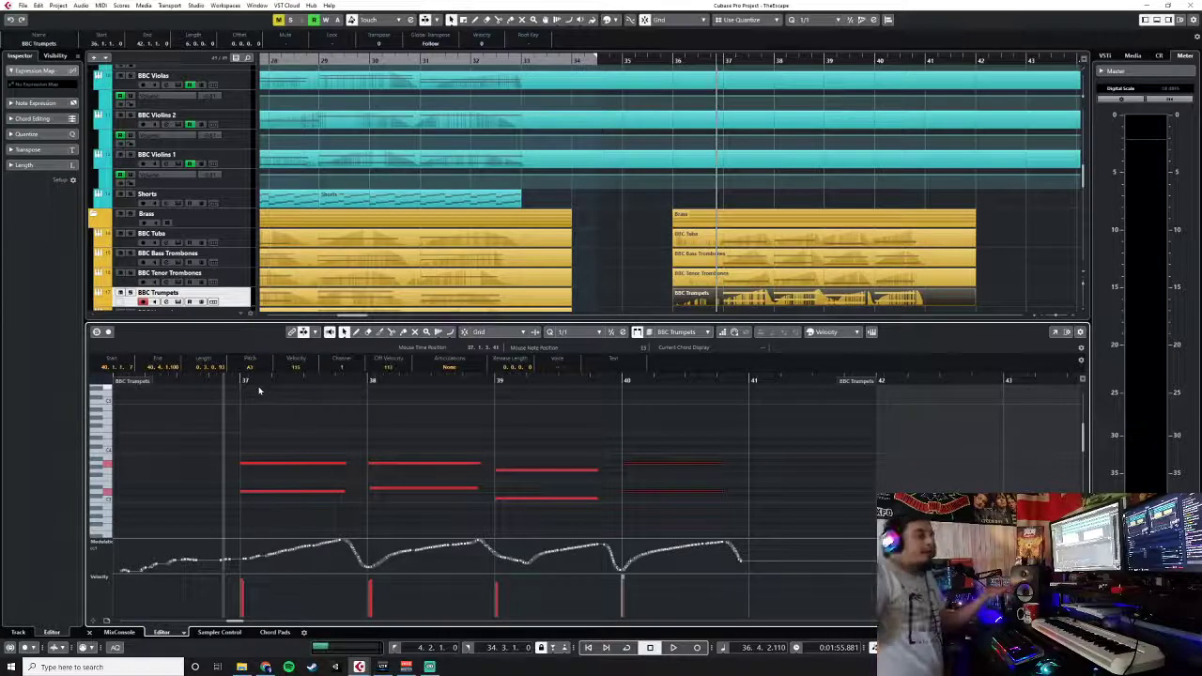
key("space")
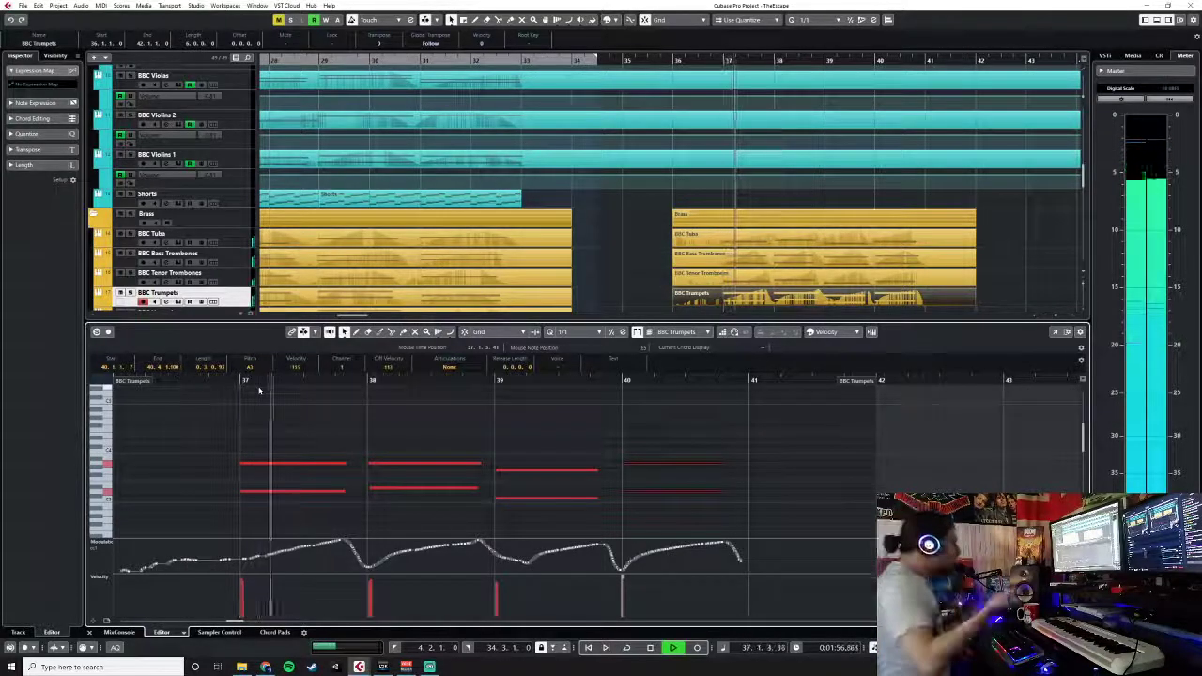
key("Return")
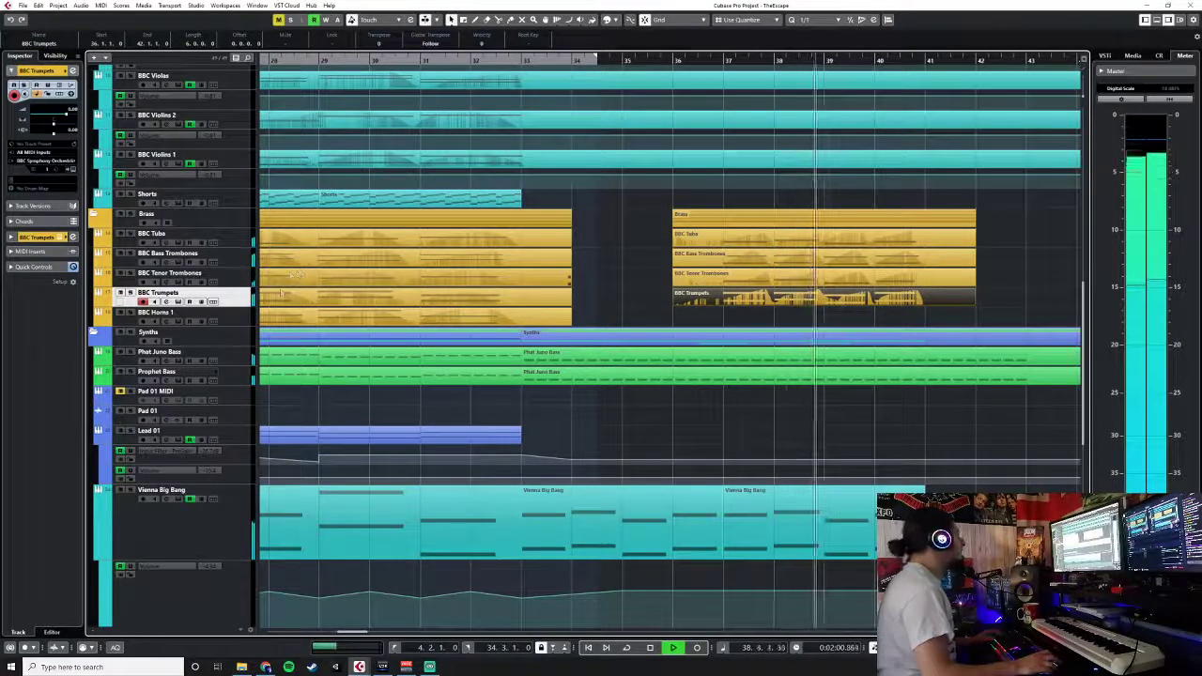
left_click(252, 318)
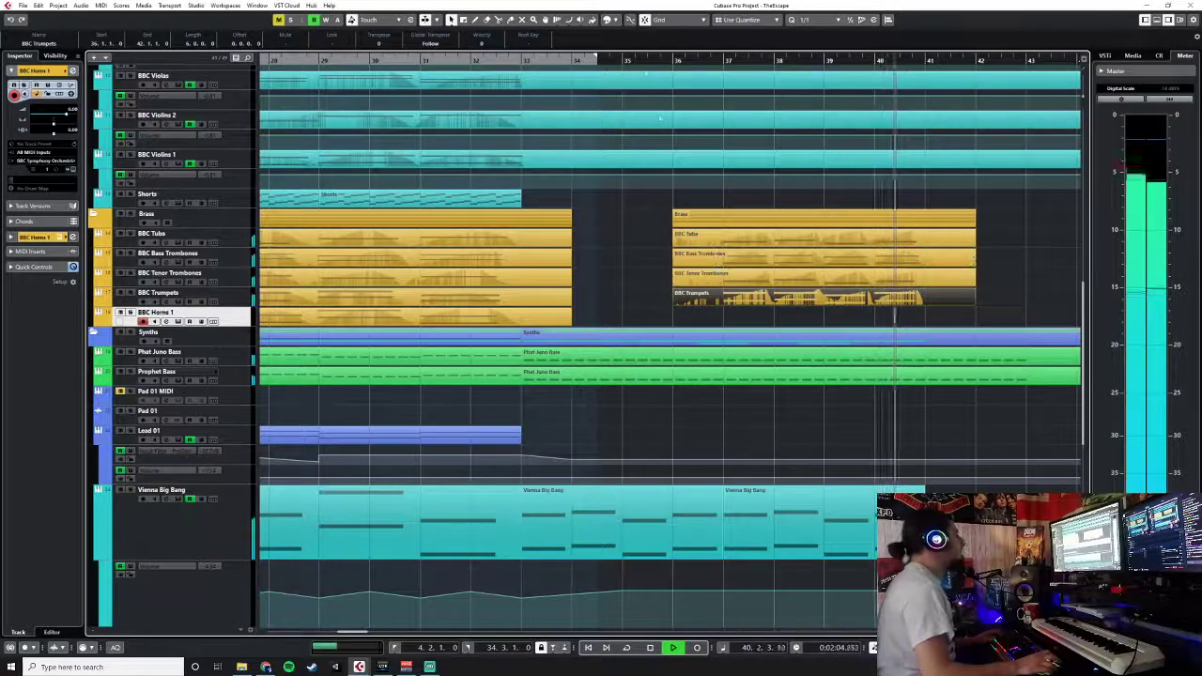
key("space")
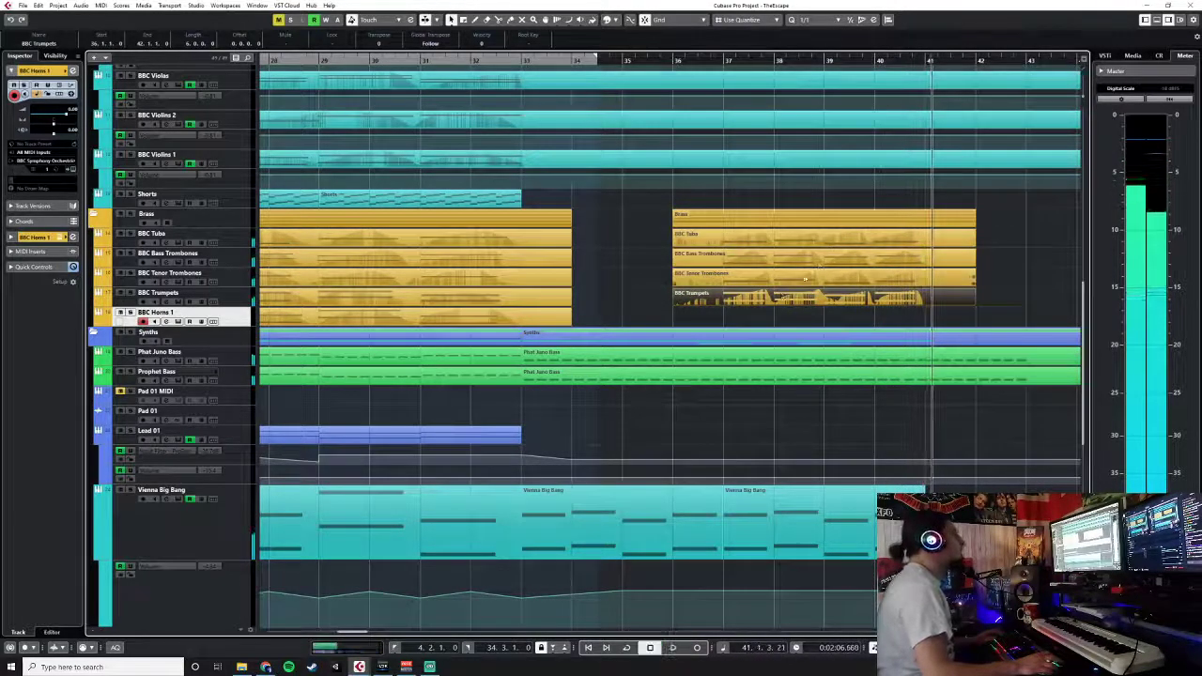
- Raise the upper BBC Trumpets note in bar 38 by one semitone and close the note editor
double_click(778, 297)
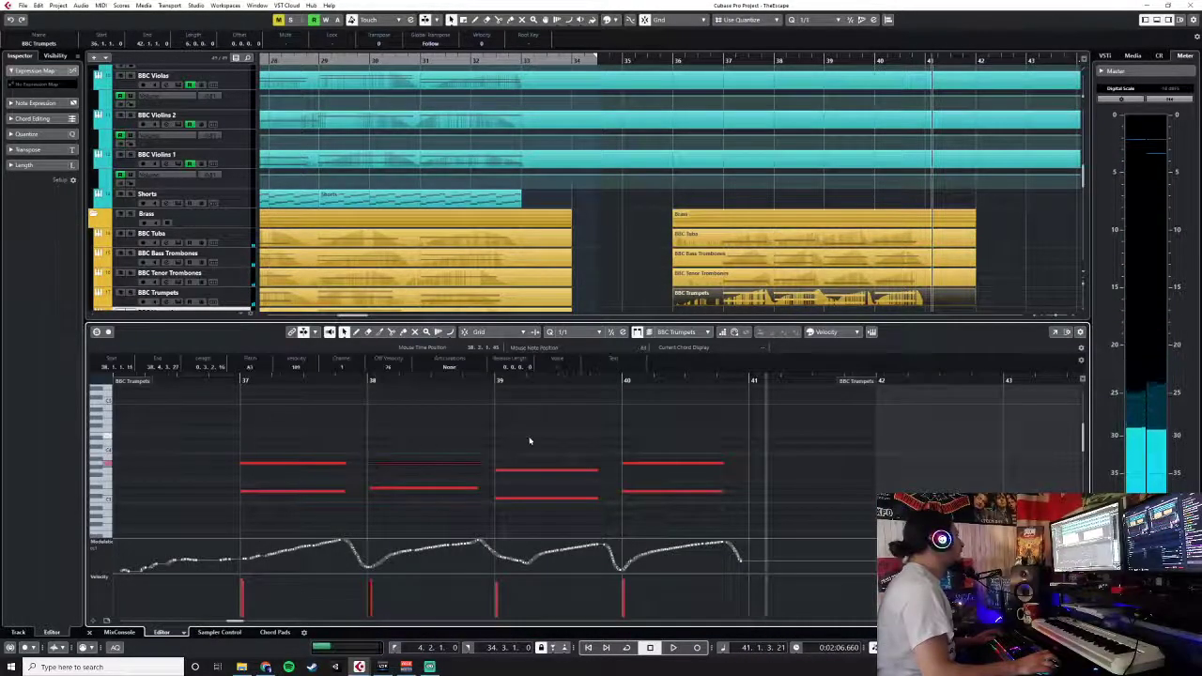
key("Up")
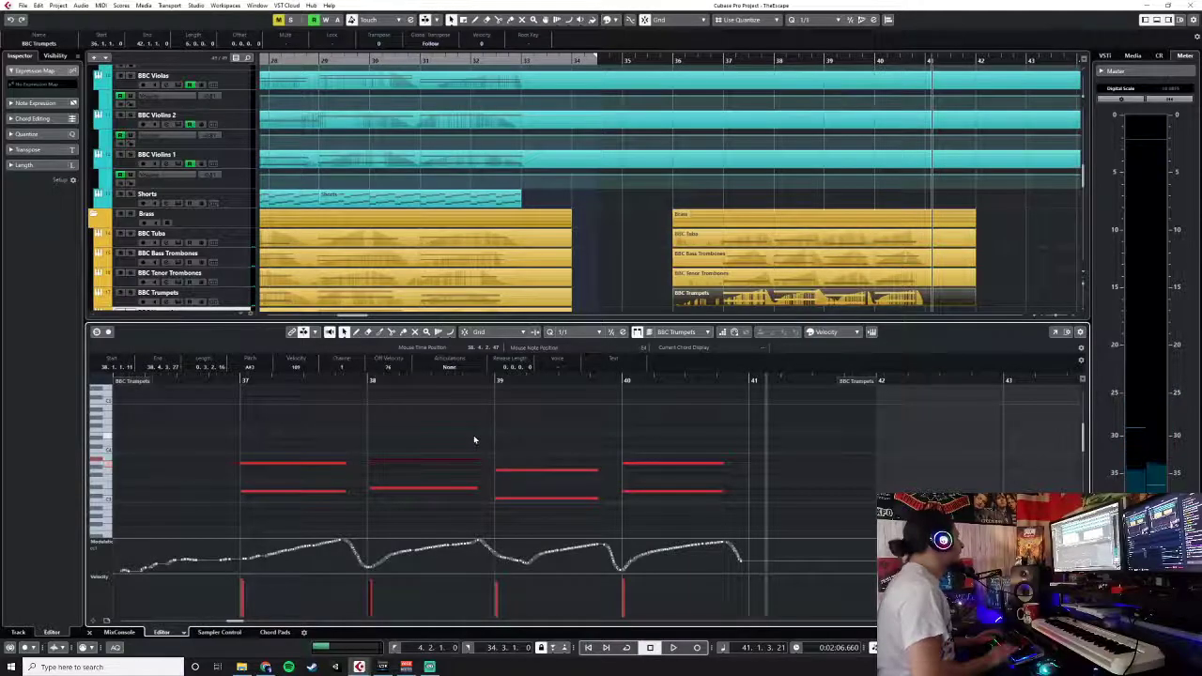
left_click(471, 446)
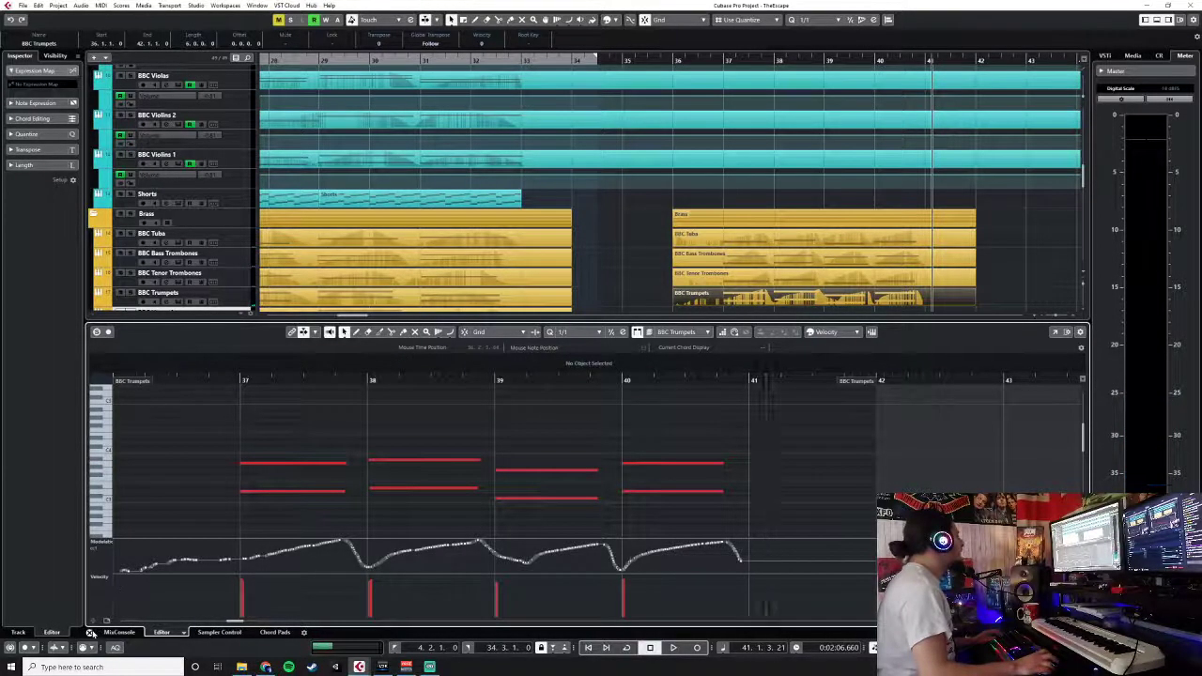
left_click(91, 635)
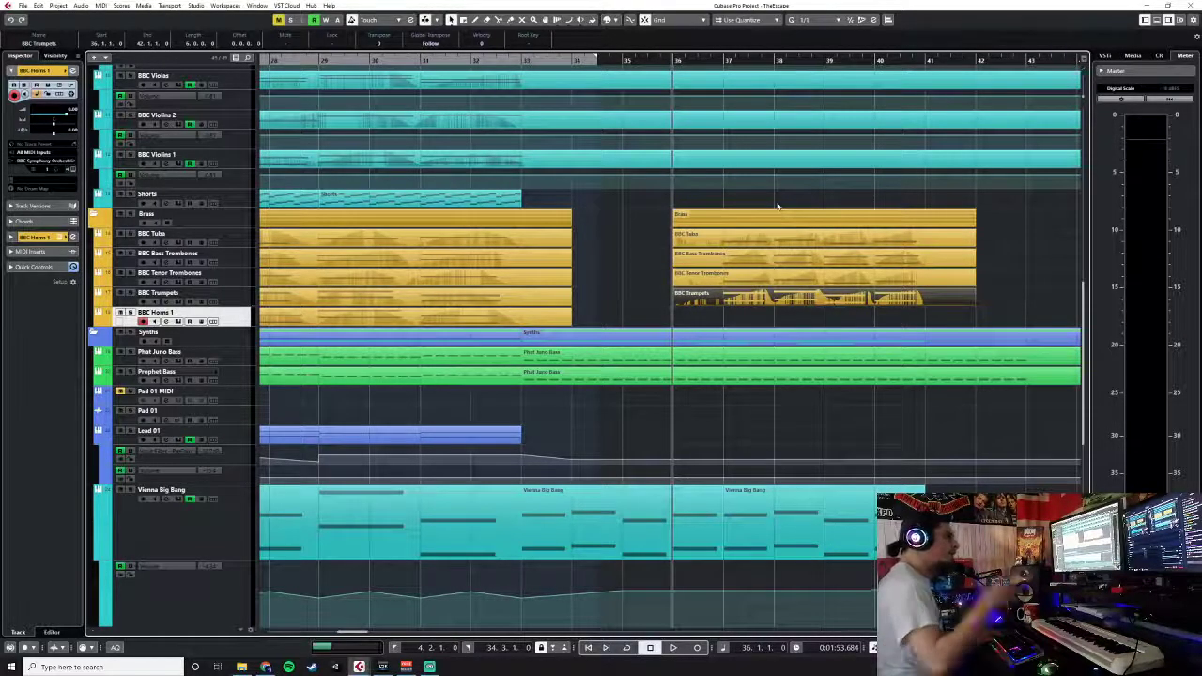
- Record layered sustained chords on the BBC Horns 1 track from bar 36 to just past bar 41
left_click(777, 206)
key("space")
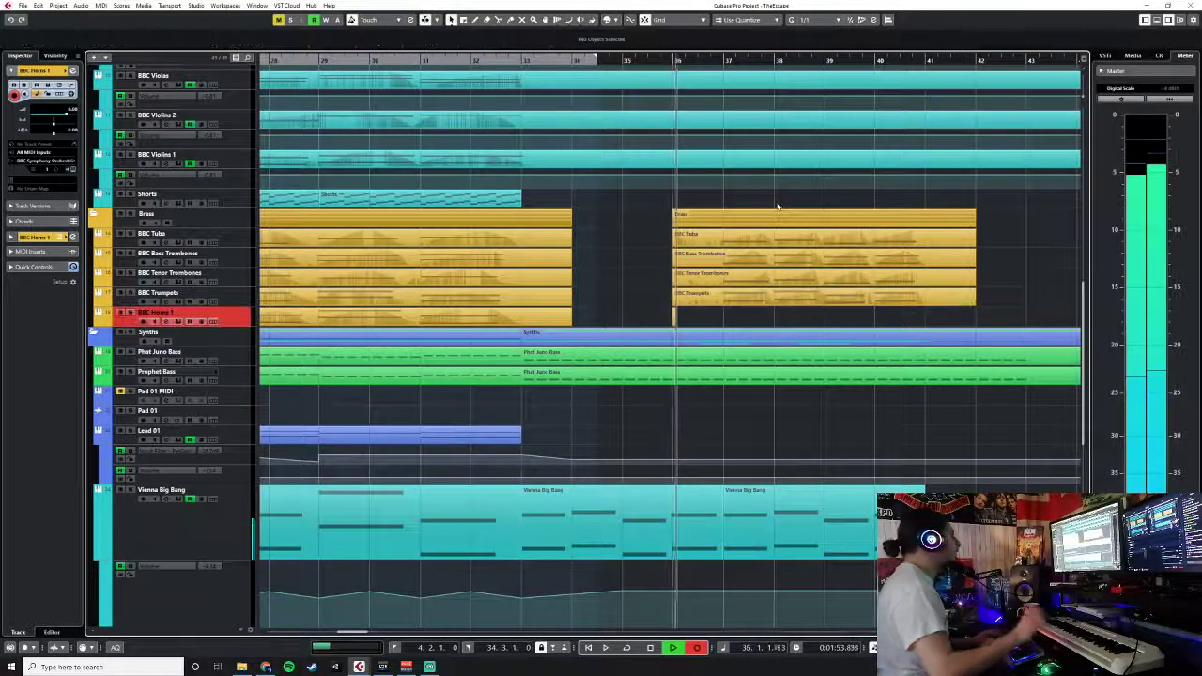
key("space")
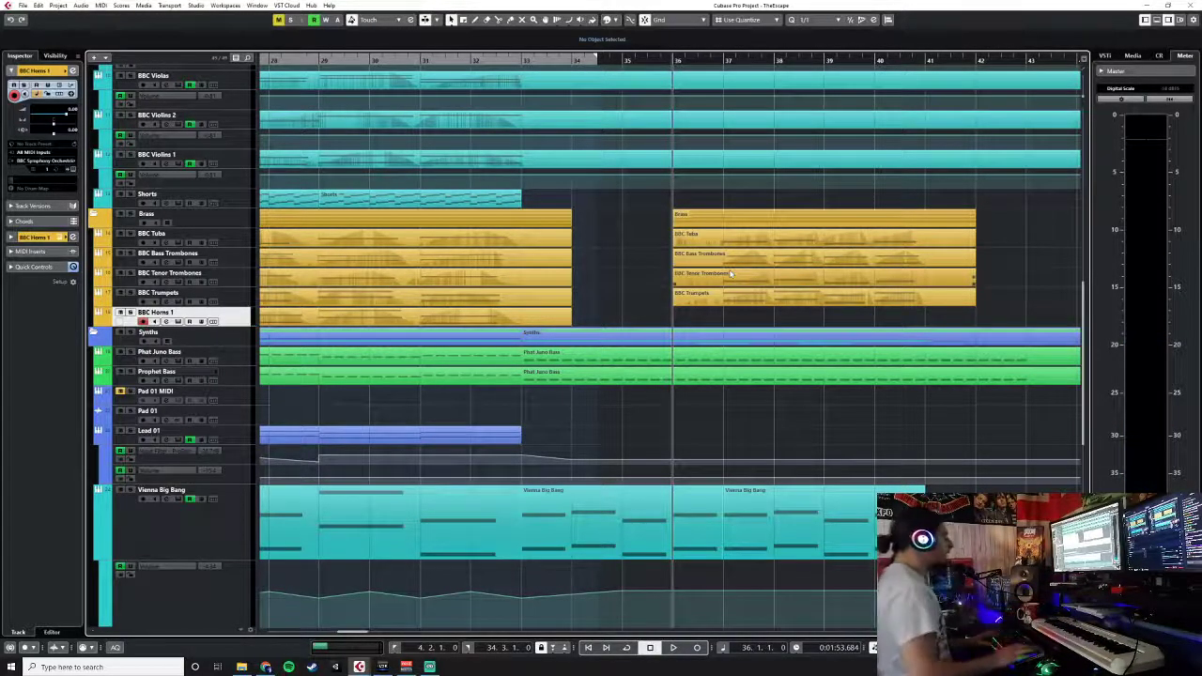
key("KP_Multiply")
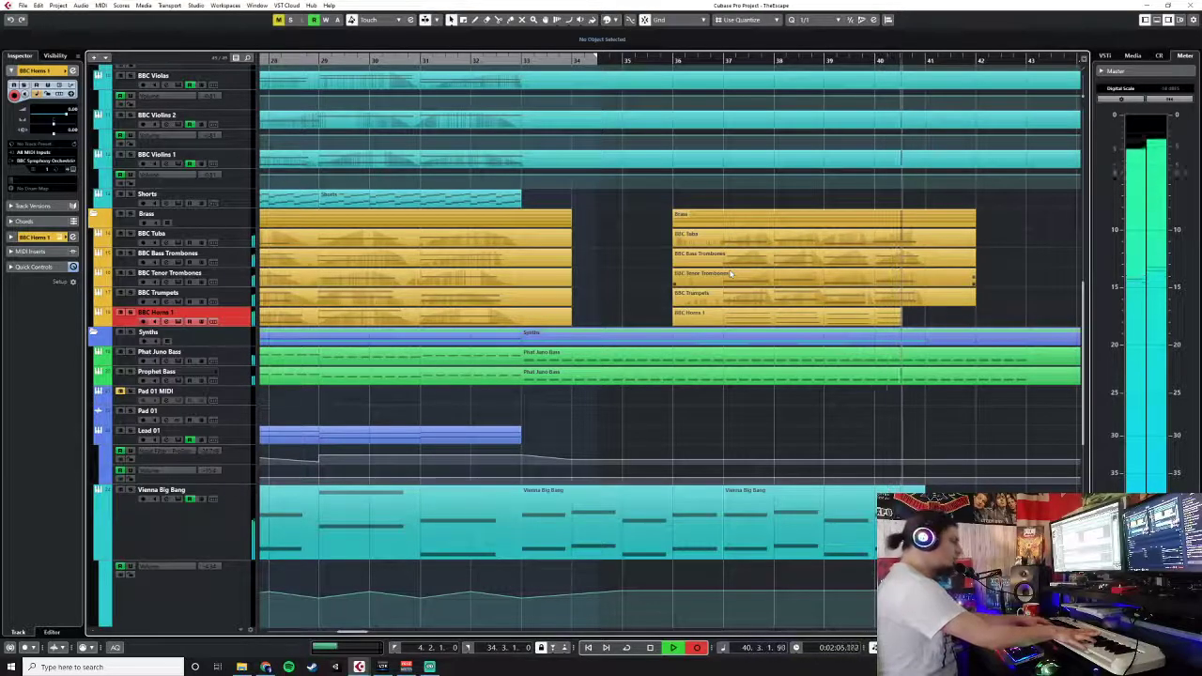
key("space")
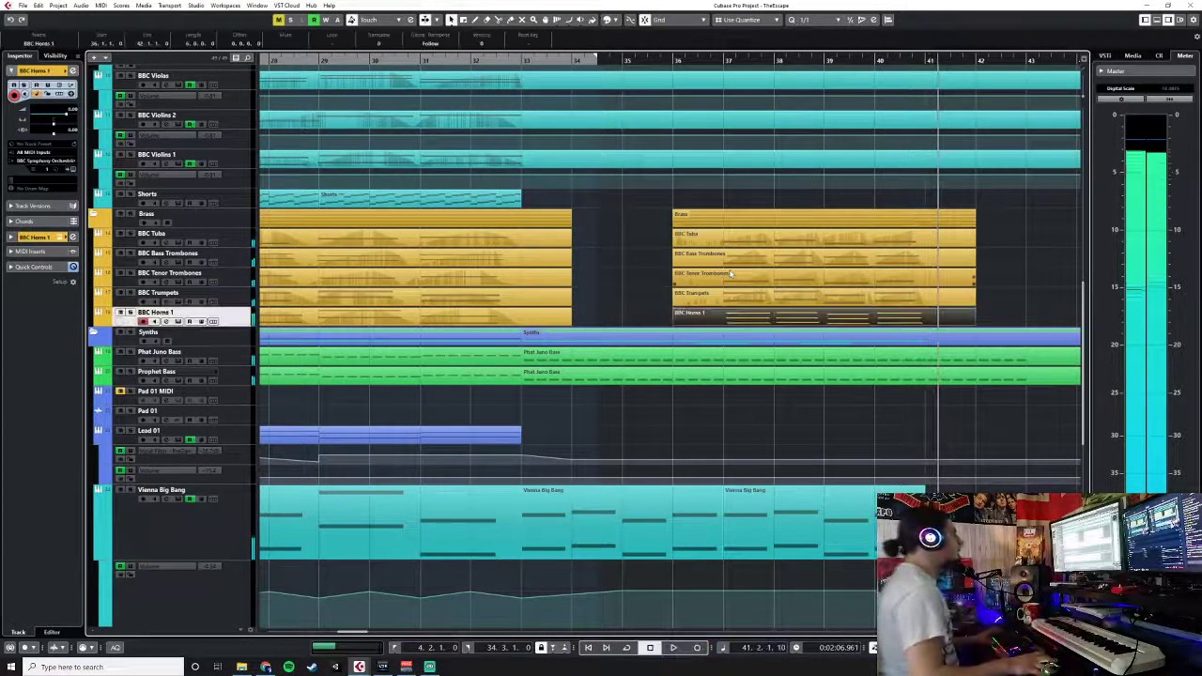
- Open the recorded BBC Horns 1 part and quantize all its notes to the 1/1 grid
double_click(769, 312)
key("ctrl+a")
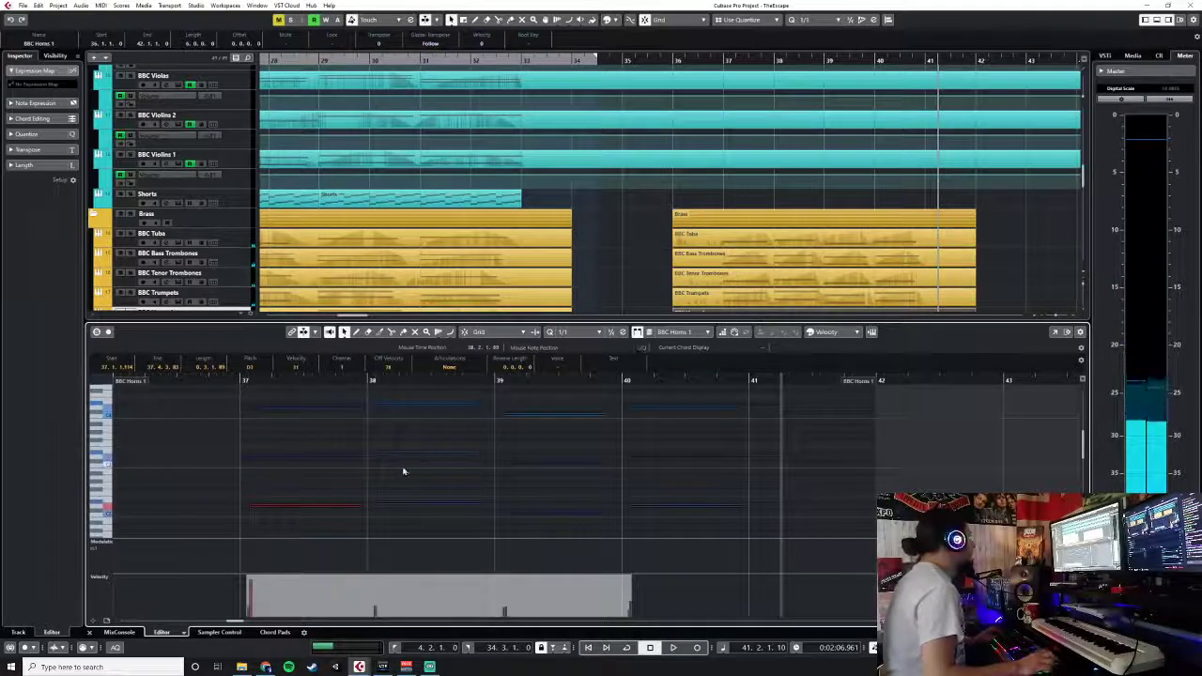
key("q")
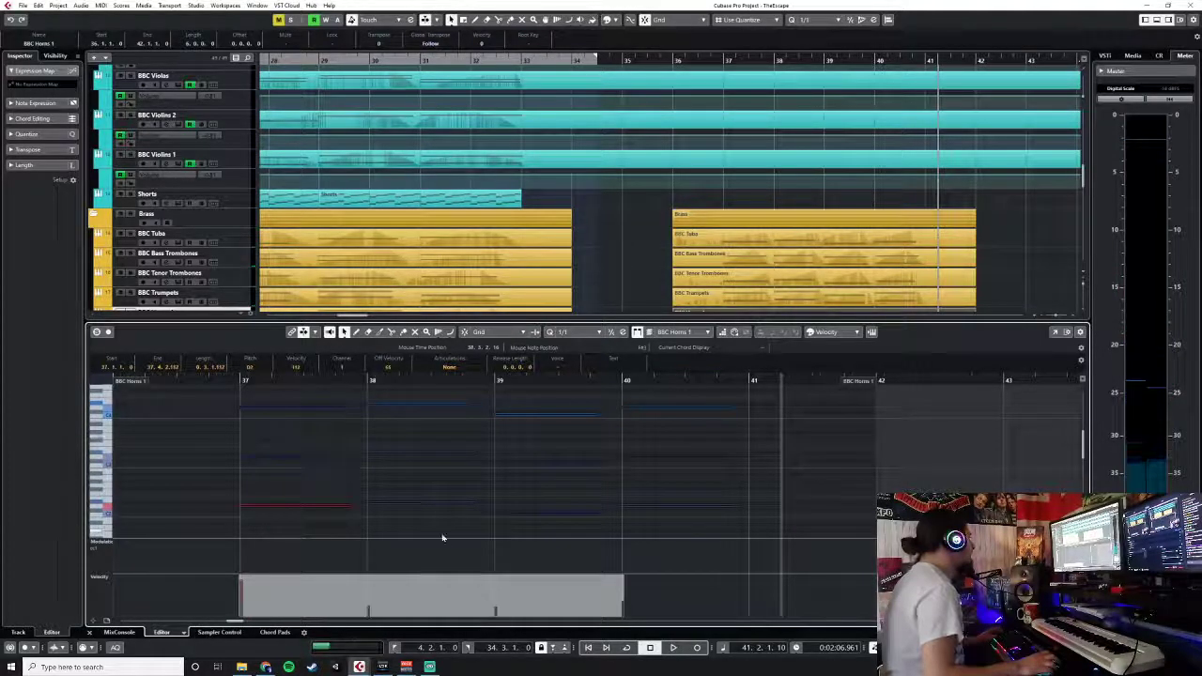
left_click(442, 535)
- Raise the velocities of the two lower BBC Horns 1 voices in bars 38 to 40, then close the note editor
scroll(316, 405, "up", 1)
mouse_move(314, 414)
left_mouse_down()
mouse_move(539, 441)
mouse_move(511, 404)
left_mouse_up()
mouse_move(300, 464)
left_mouse_down()
mouse_move(555, 510)
mouse_move(652, 504)
left_mouse_up()
scroll(438, 488, "down", 1)
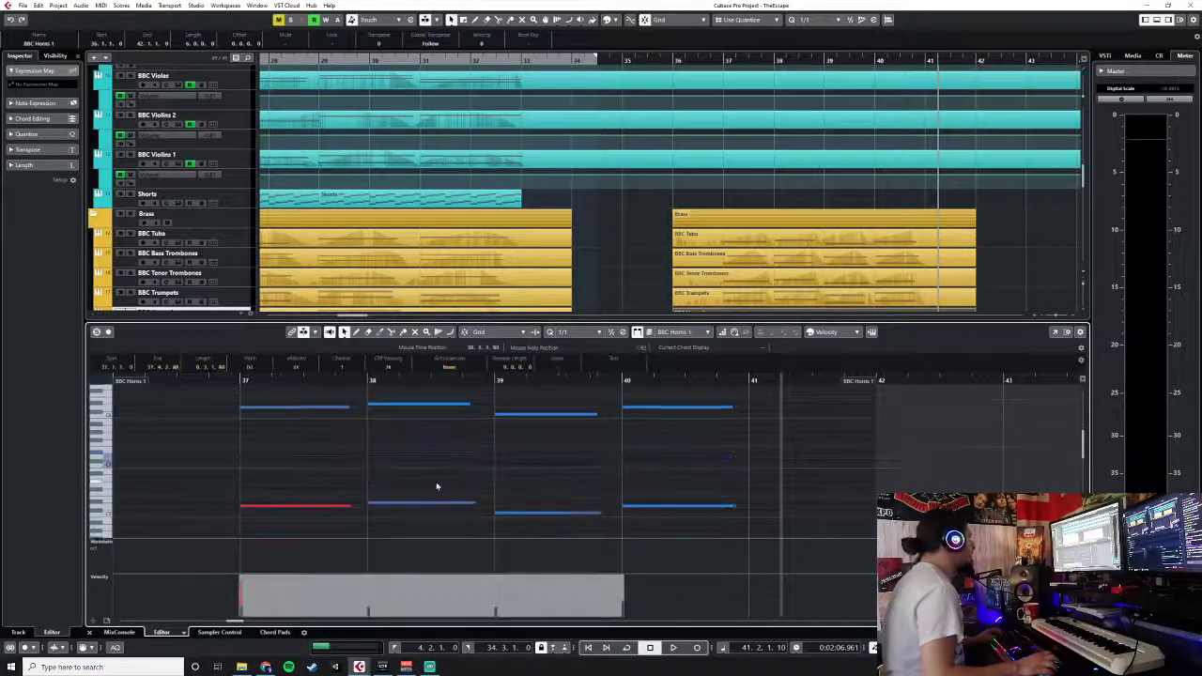
left_click(623, 580)
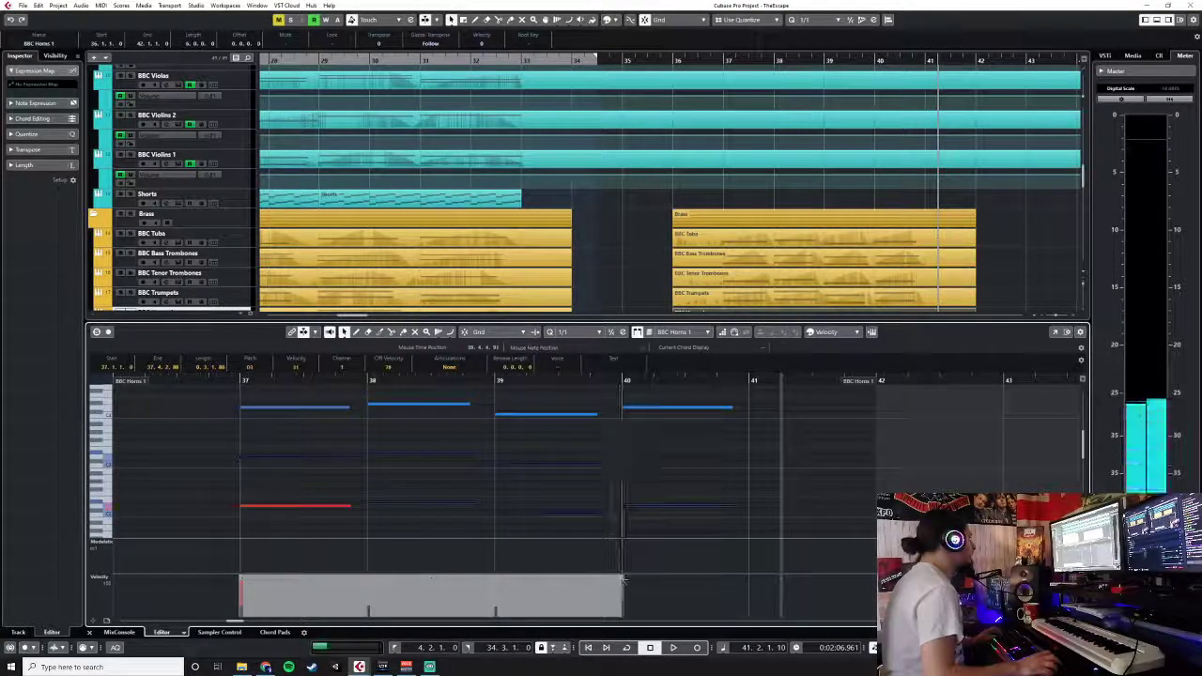
left_click(497, 579)
left_click_drag(497, 574, 497, 570)
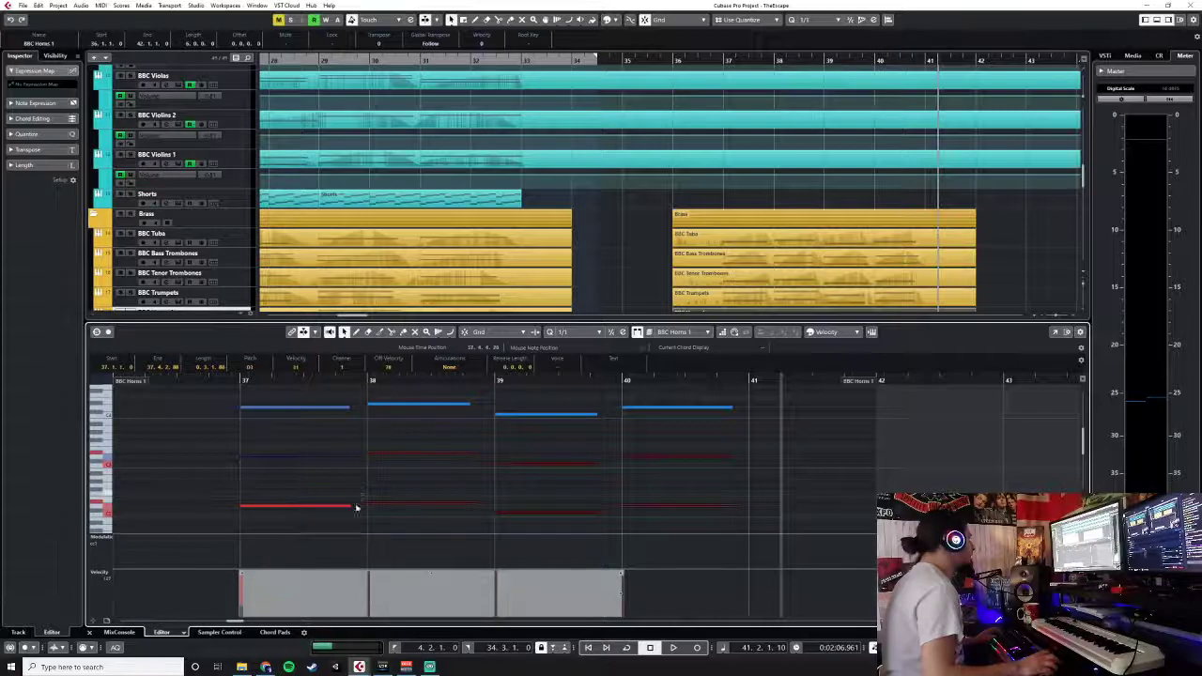
left_click(380, 531)
left_click_drag(298, 485, 323, 521)
left_click(194, 477)
left_click(90, 632)
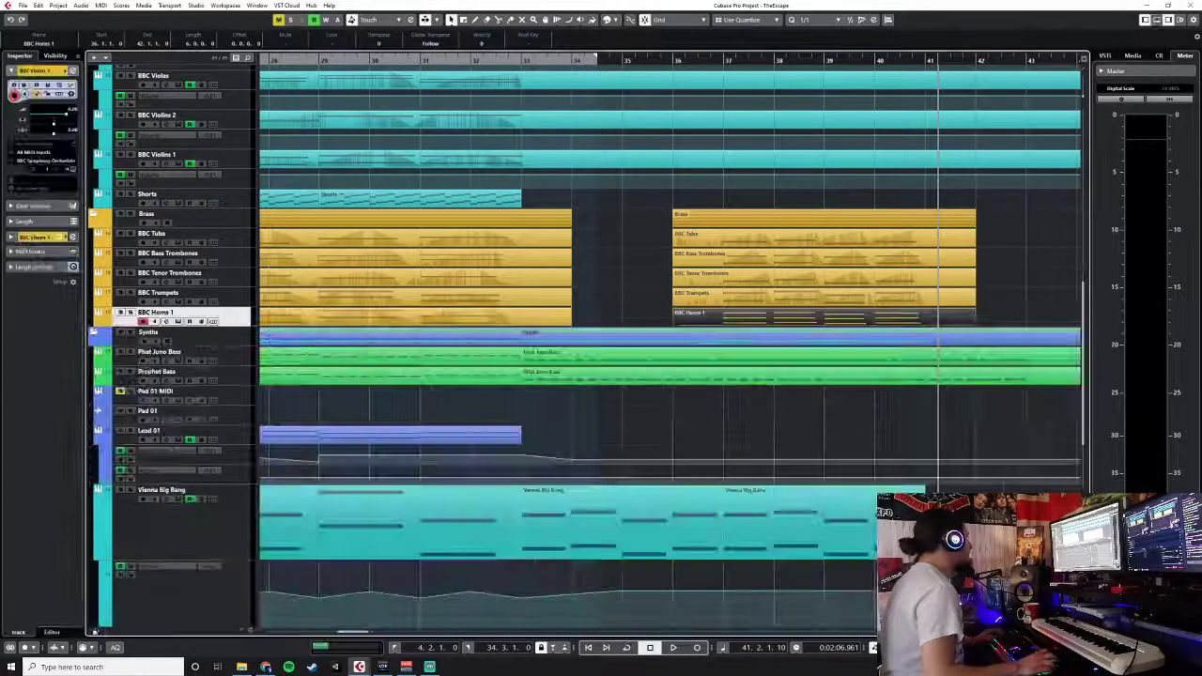
- Record modulation swells over the BBC Horns 1 chords from bar 36 and glue the new take to the existing part
left_click(665, 60)
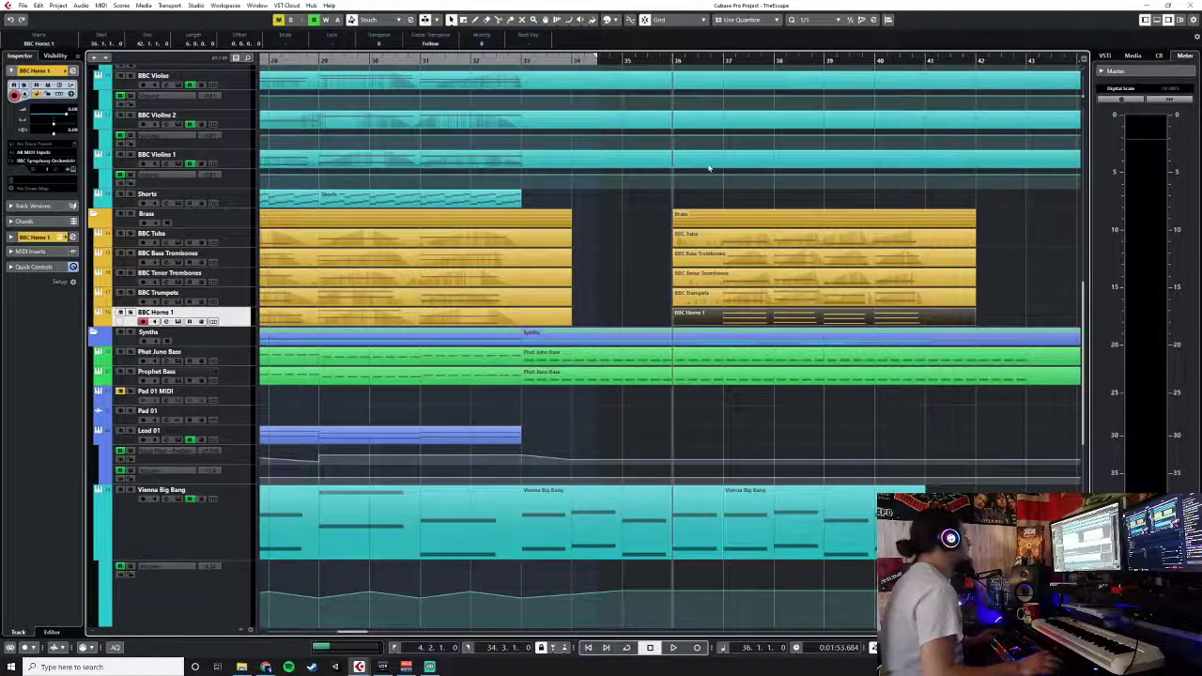
key("KP_Multiply")
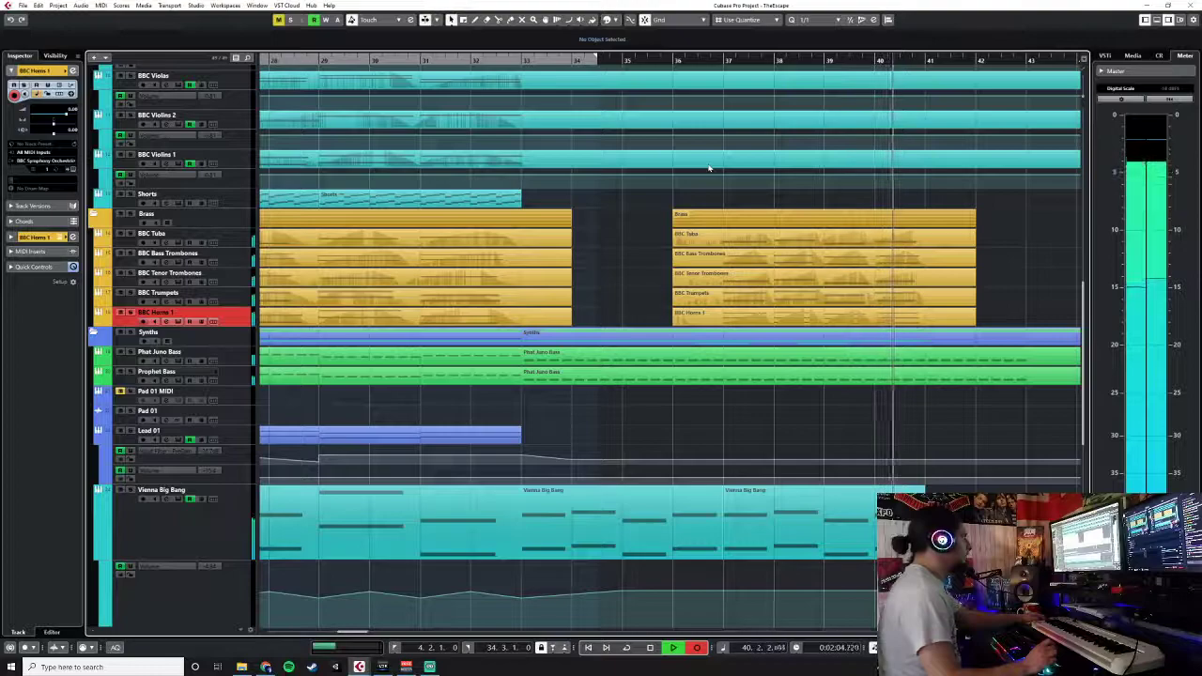
key("space")
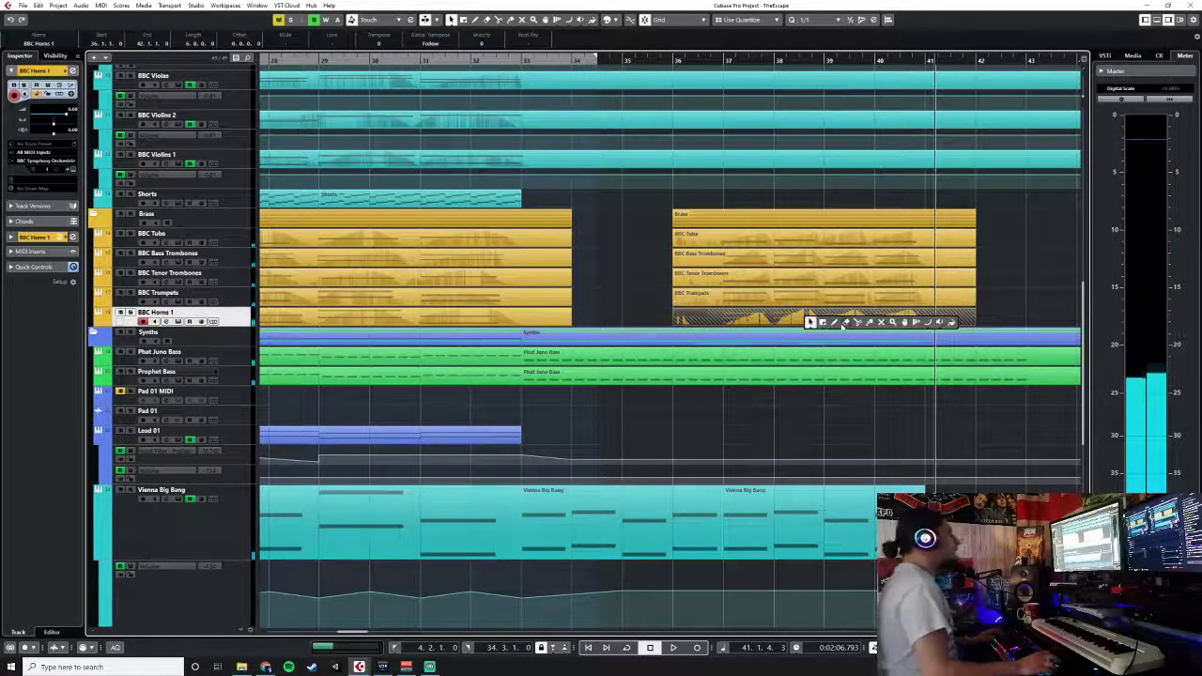
key("4")
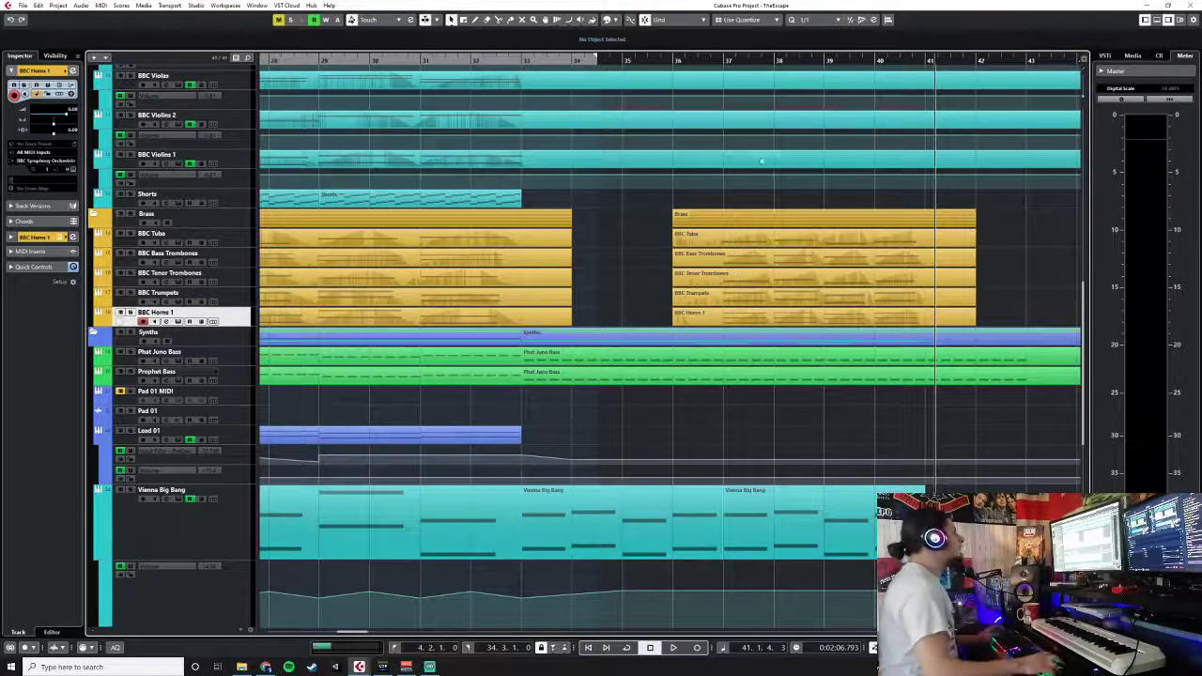
- Play the arrangement from bar 36 to check the full brass section with the new horns
left_click(673, 59)
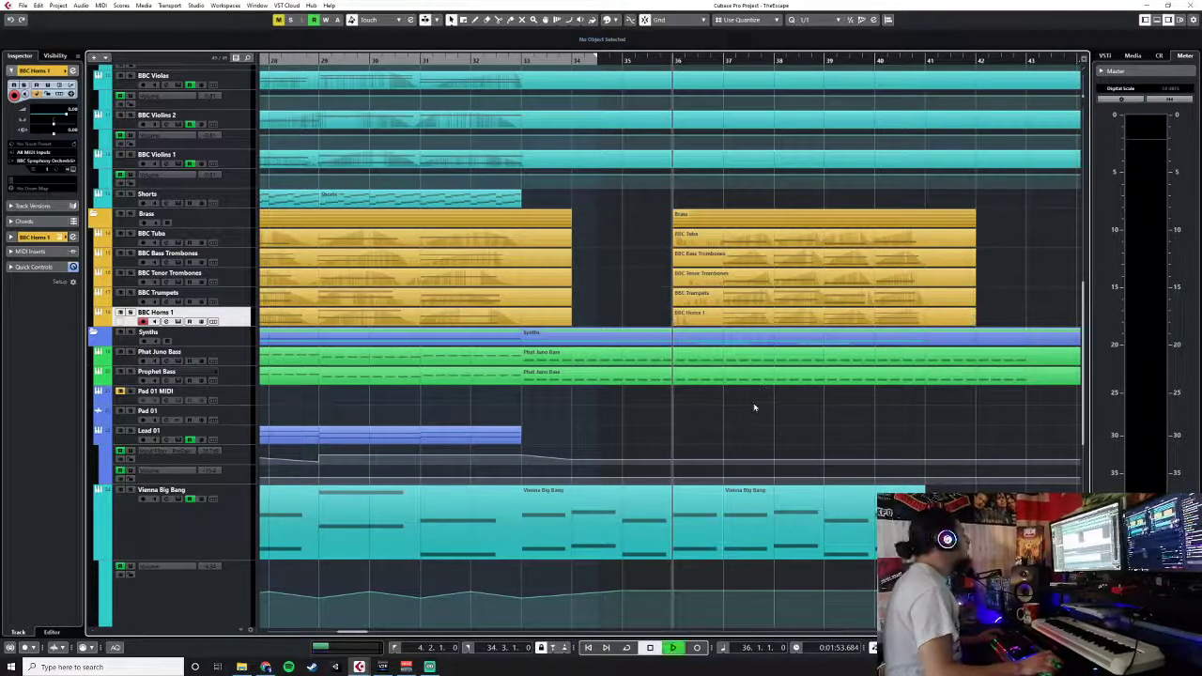
key("space")
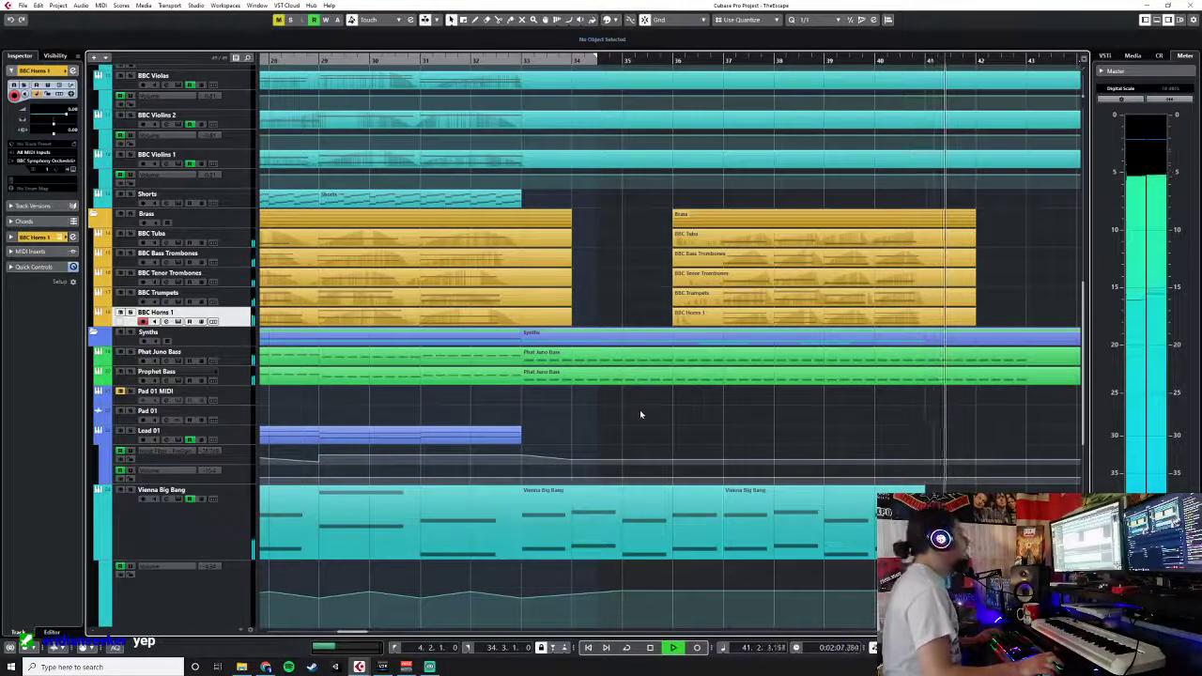
scroll(819, 409, "down", 3)
key("space")
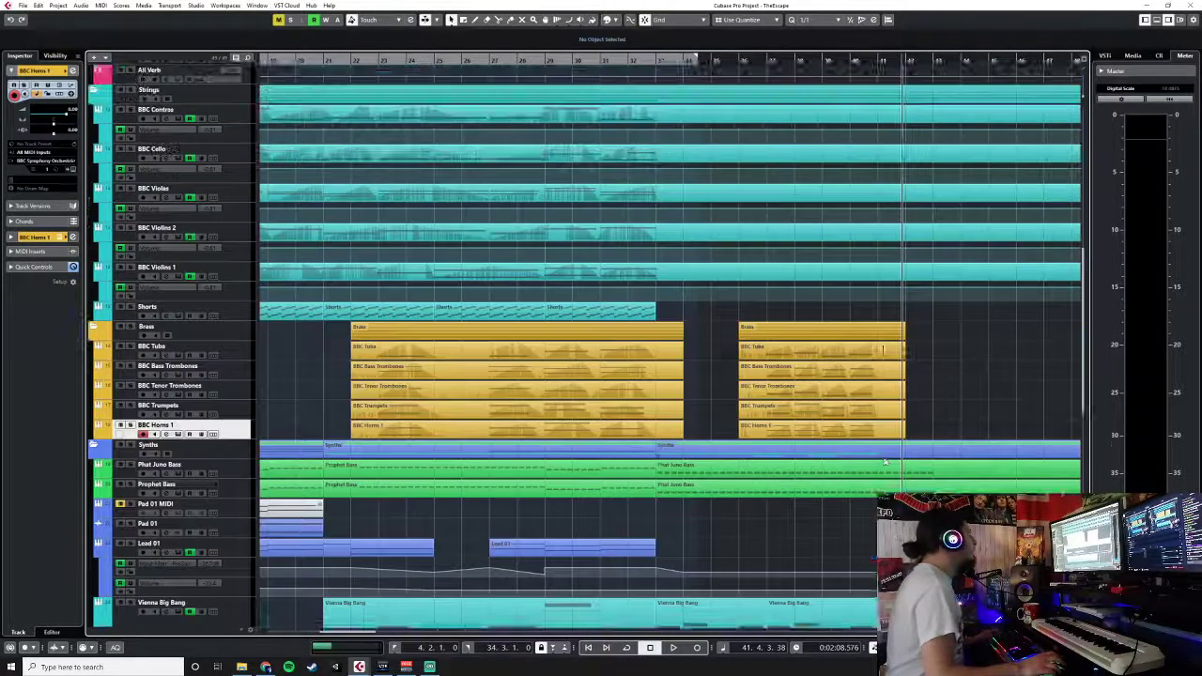
- Glue the two adjoining Vienna Big Bang parts at bars 33 and 37 into one event and return to the selection tool
scroll(770, 280, "down", 5)
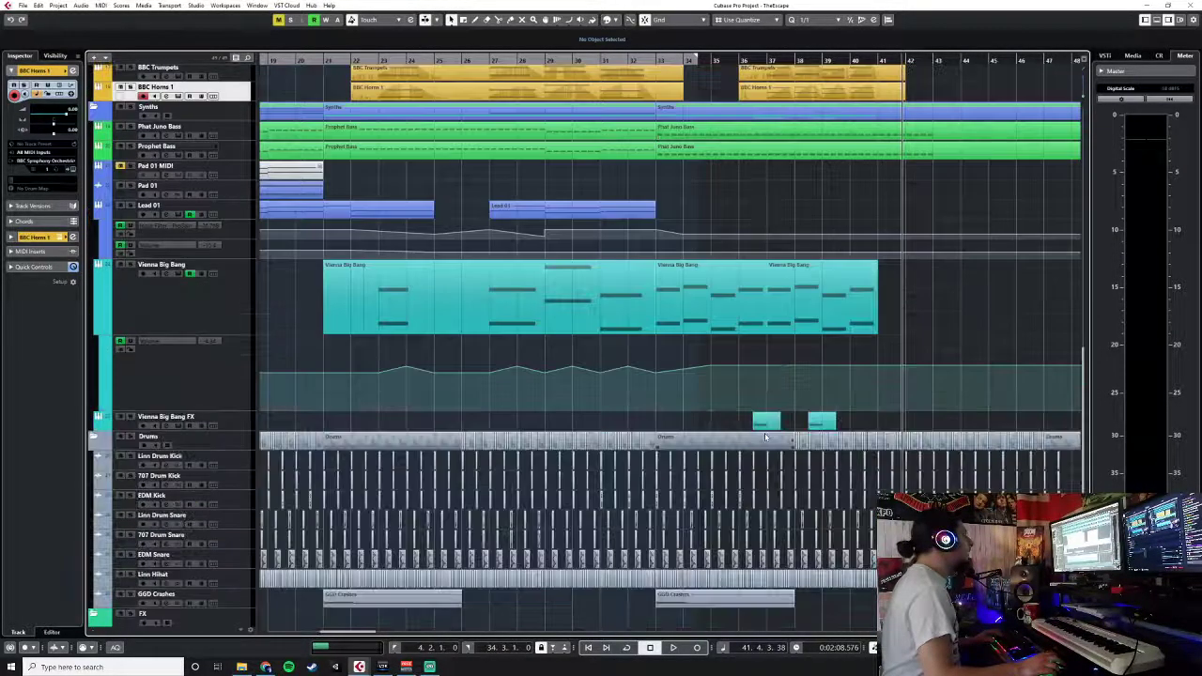
scroll(766, 437, "up", 2)
left_click(752, 425)
left_click(813, 413)
scroll(812, 414, "down", 3)
scroll(813, 413, "up", 3)
right_click(813, 404)
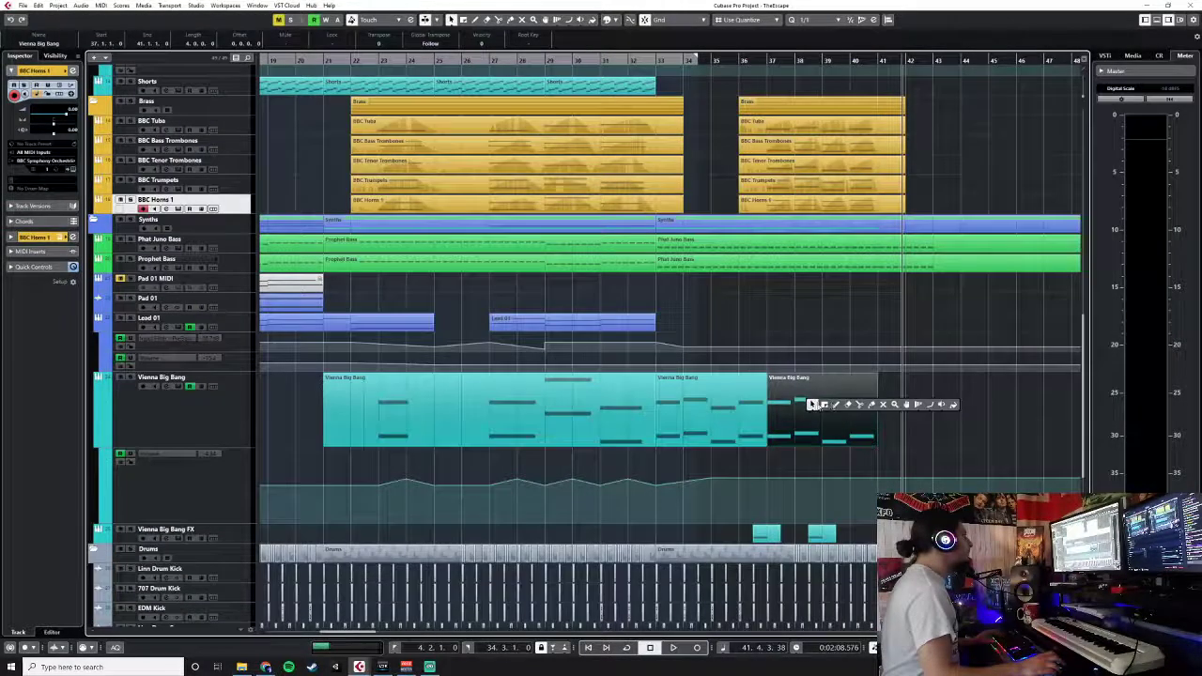
left_click(864, 406)
left_click(690, 413)
right_click(751, 410)
left_click(755, 412)
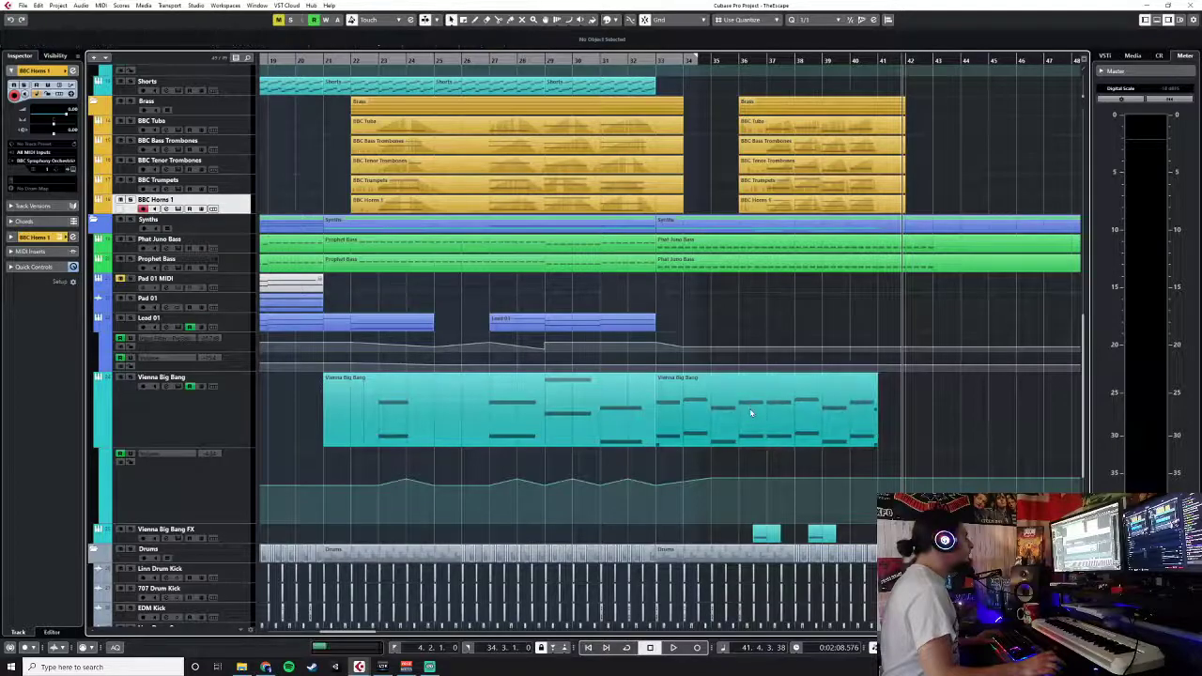
- Add one ANA2 x64 instrument track routed to the GR Synths output below the Lead 01 track
scroll(754, 412, "up", 4)
scroll(755, 413, "down", 3)
scroll(463, 419, "down", 3)
scroll(442, 385, "up", 3)
left_click(241, 439)
right_click(235, 436)
mouse_move(273, 442)
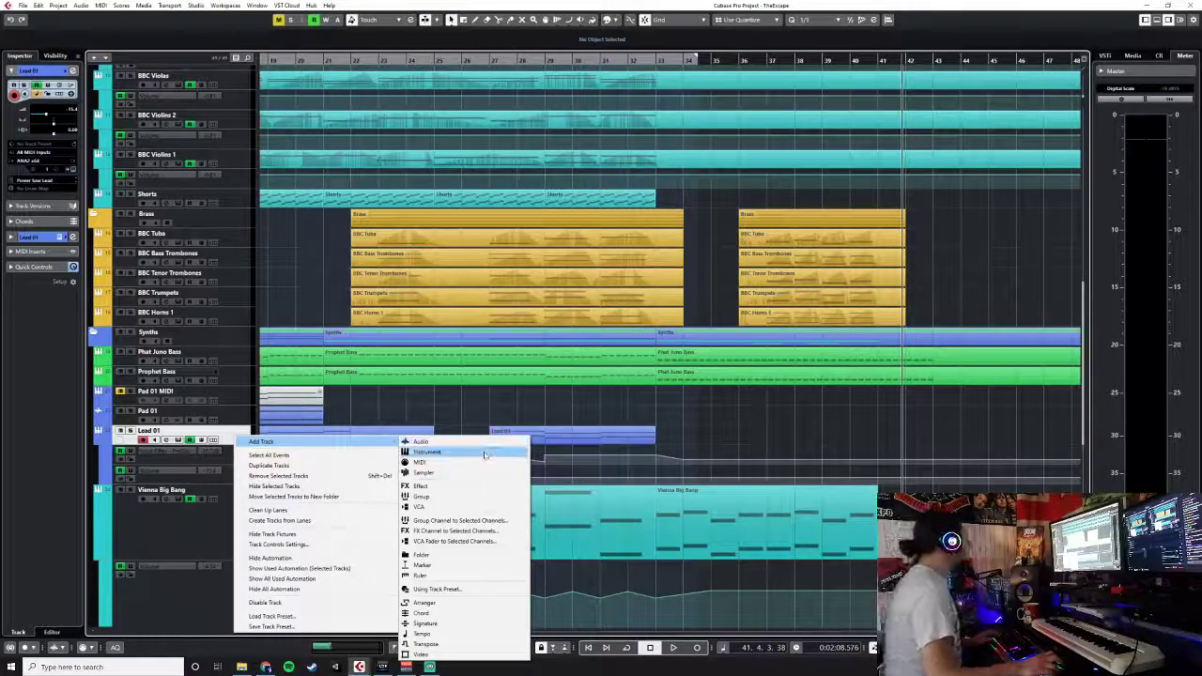
left_click(484, 454)
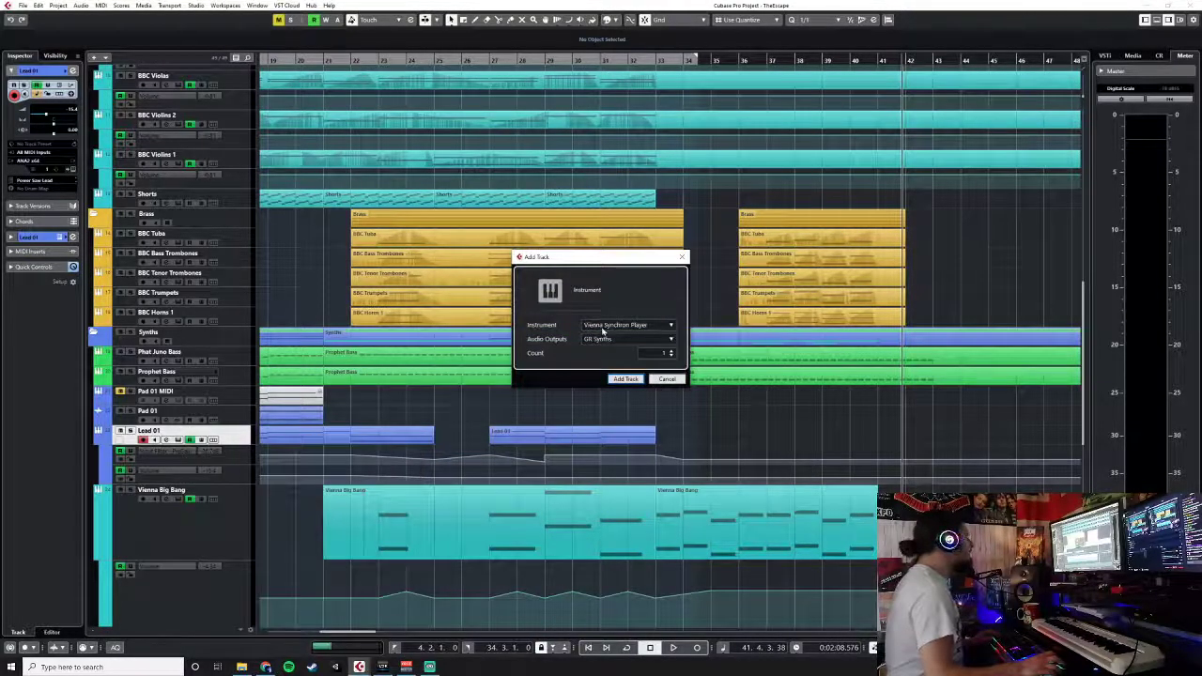
left_click(604, 326)
left_click(540, 385)
left_click(563, 404)
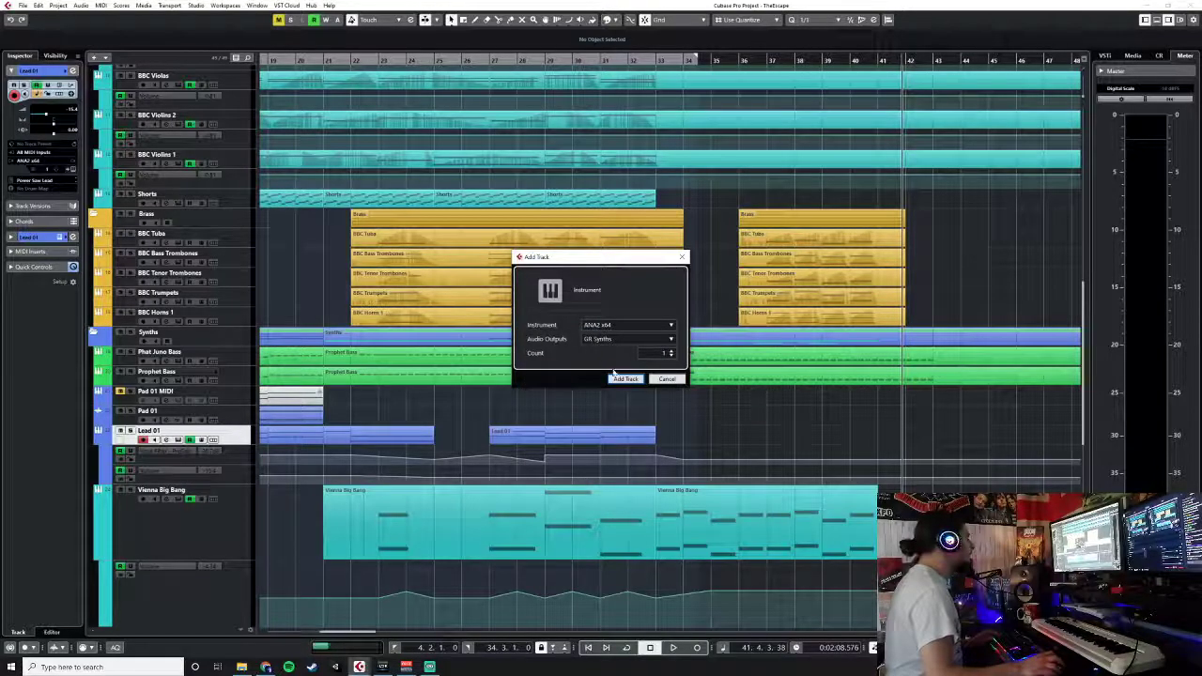
left_click(625, 378)
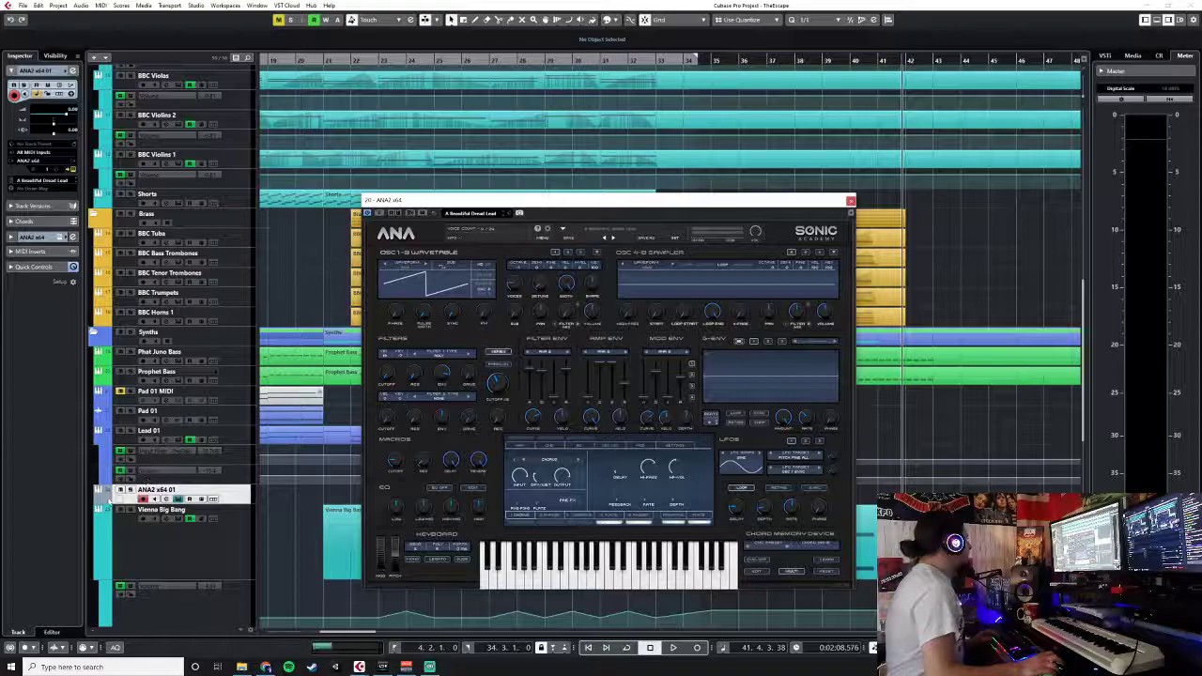
- Rename the new ANA2 track as Plucks 1
left_click(108, 501)
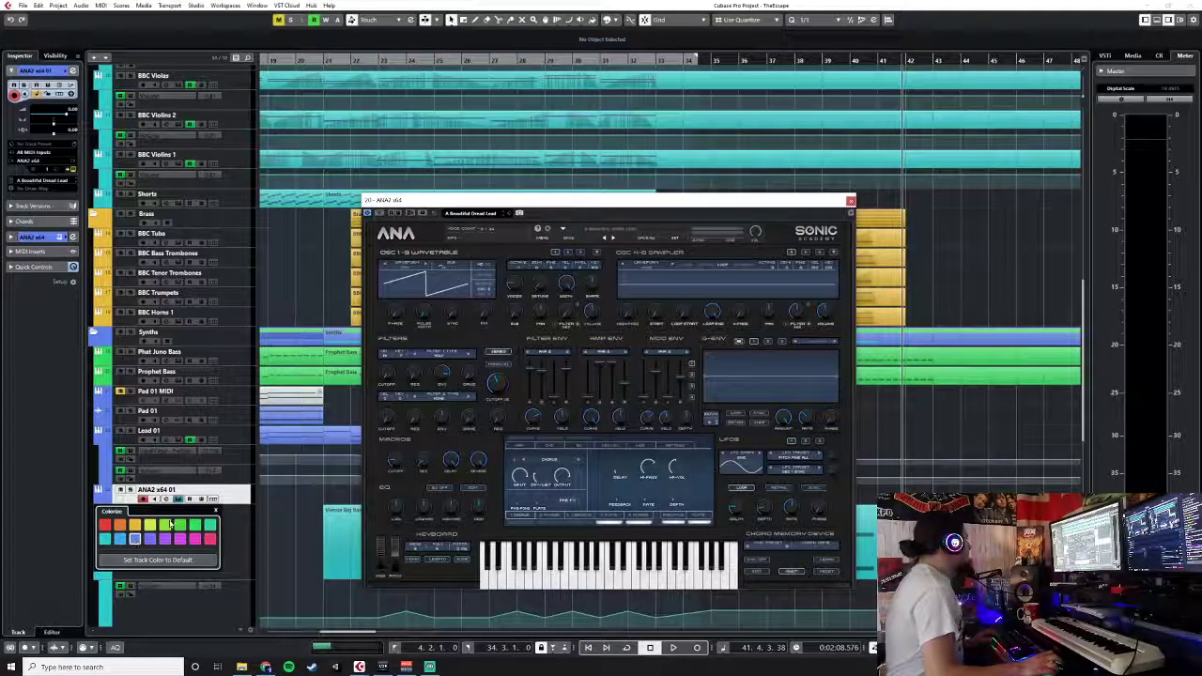
double_click(158, 491)
type("Plucks 1")
key("Return")
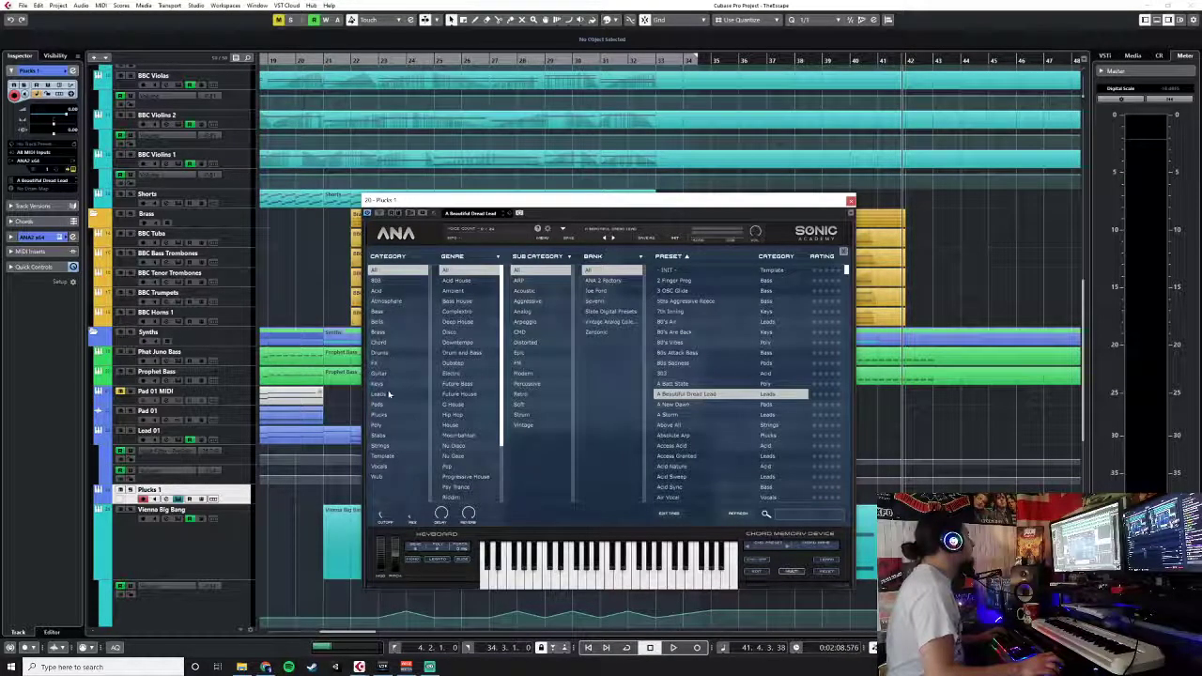
- Load the Angel Harp preset from ANA2's Plucks category and close the instrument window
left_click(386, 414)
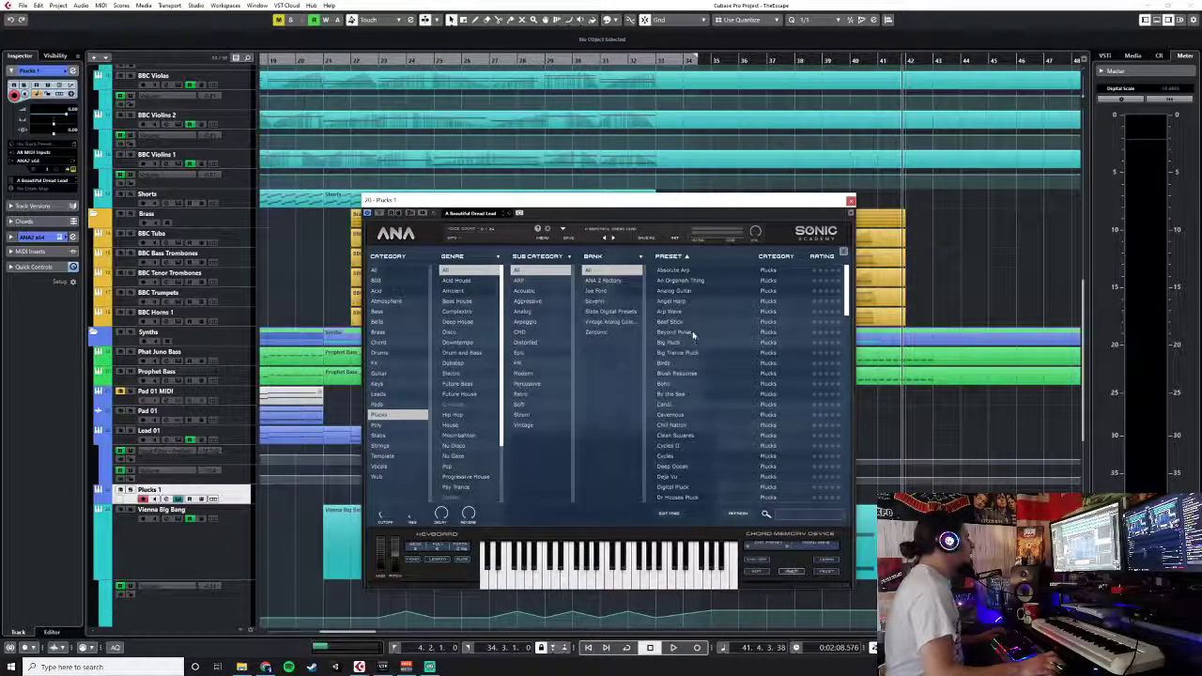
left_click(680, 301)
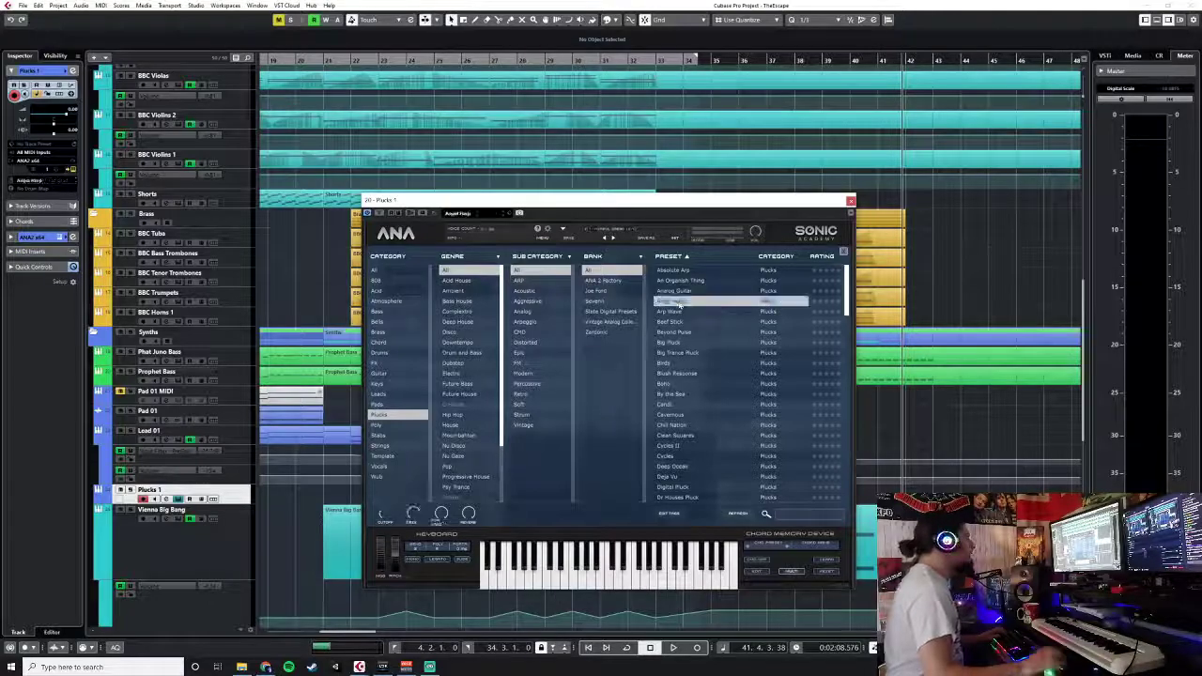
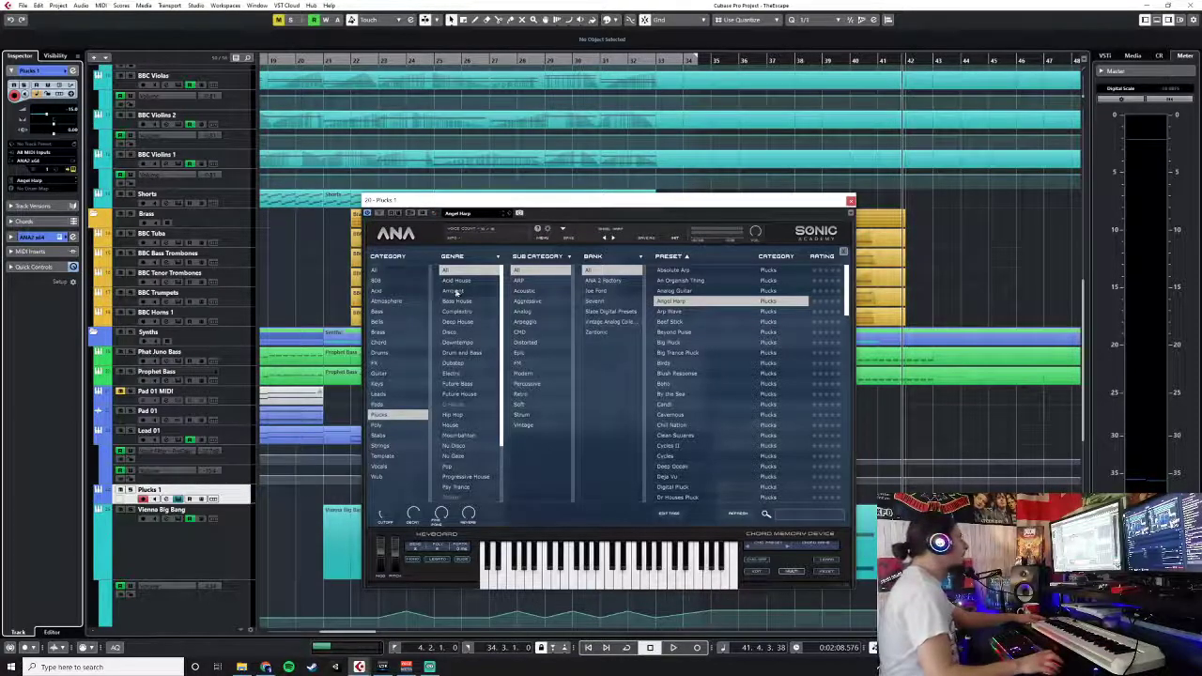
left_click(843, 252)
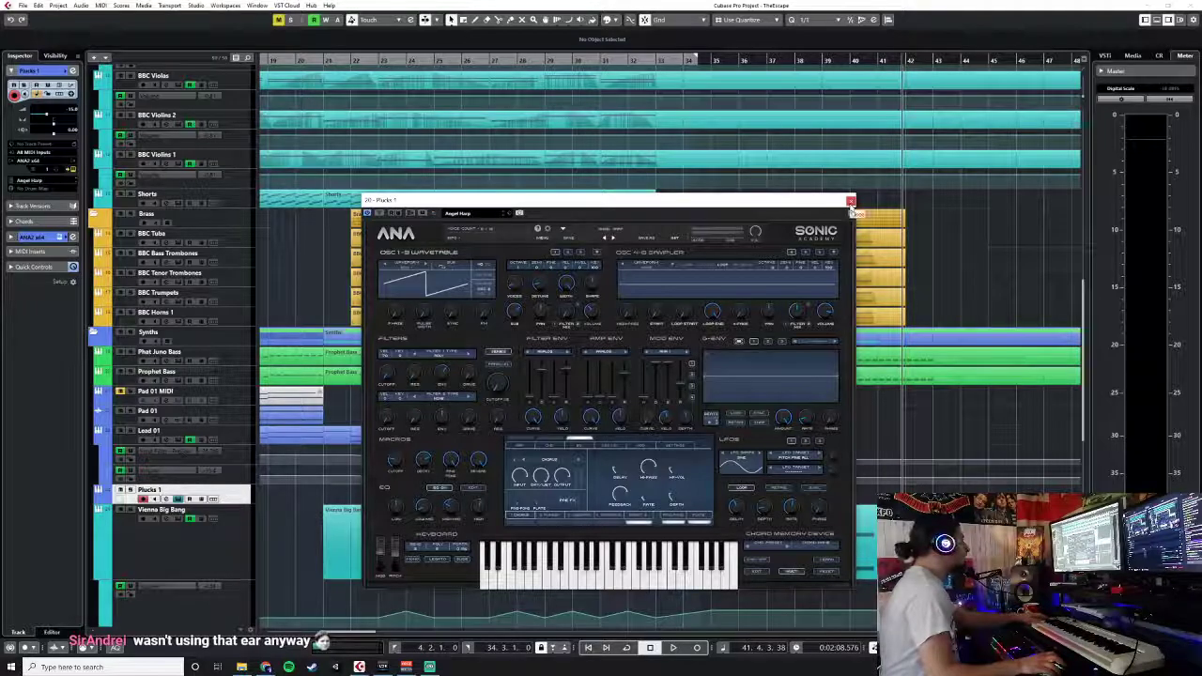
left_click(851, 202)
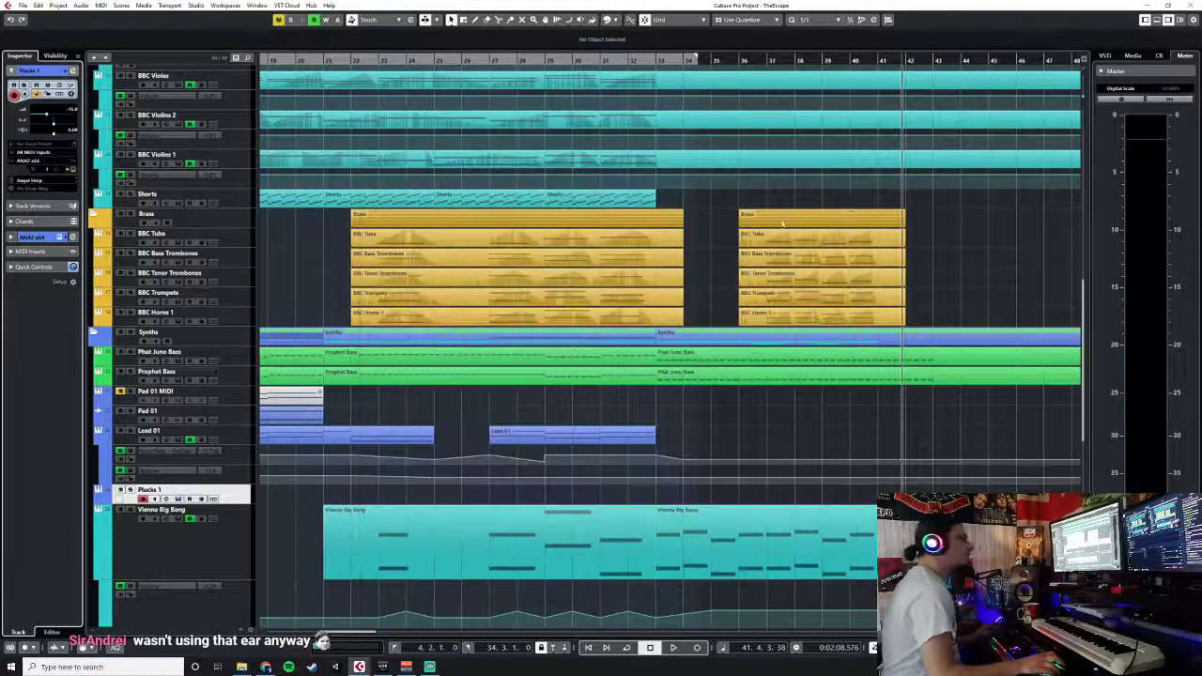
- Draw an empty eight-bar part on the Plucks 1 track from bar 33 to bar 41
right_click(718, 416)
left_click(742, 418)
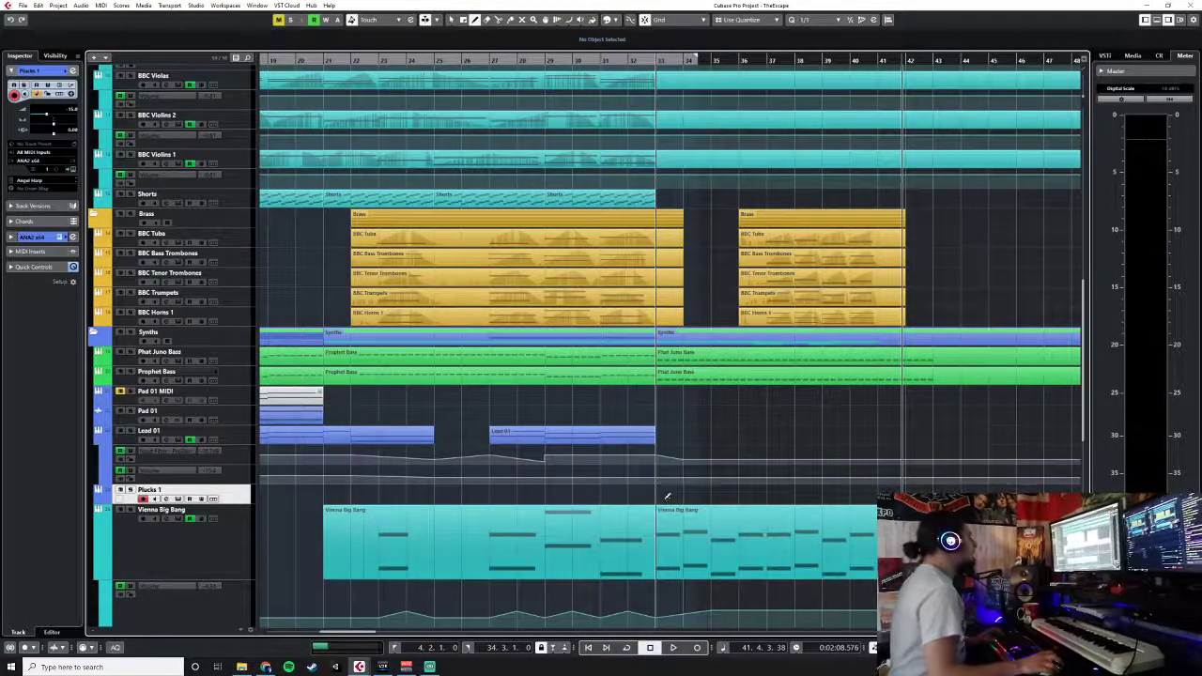
left_click_drag(658, 499, 873, 489)
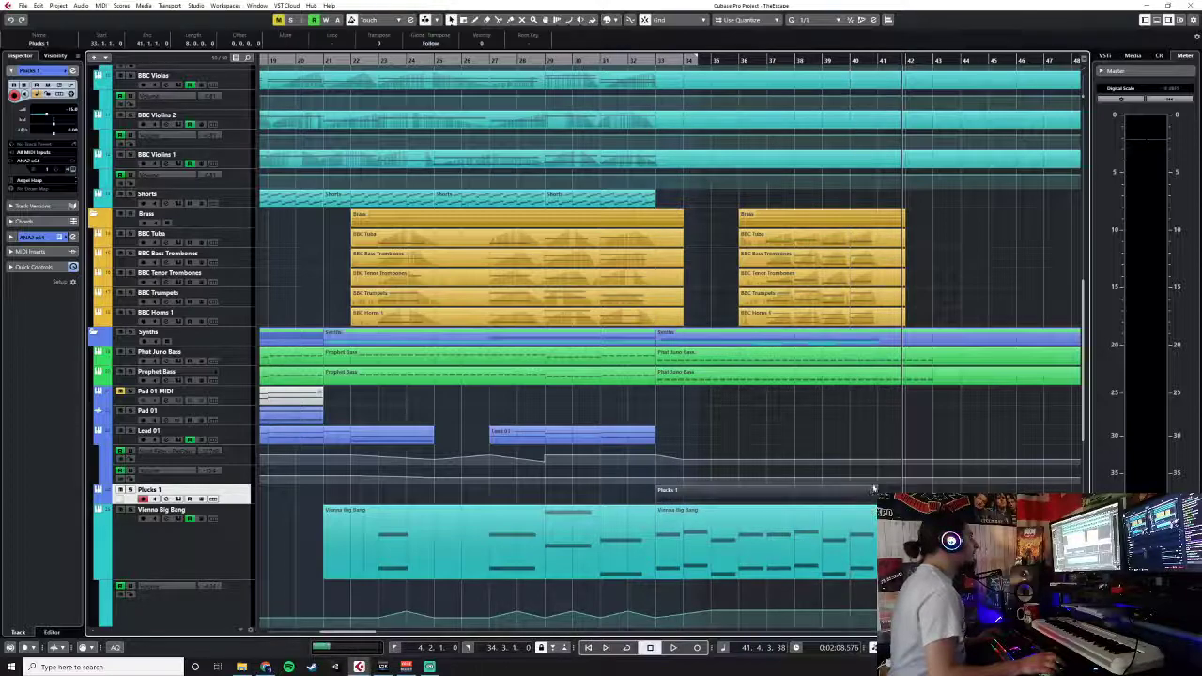
- Open the Plucks 1 part in the note editor at bar 33 and set the quantize value to 1/16
double_click(854, 498)
left_click(575, 333)
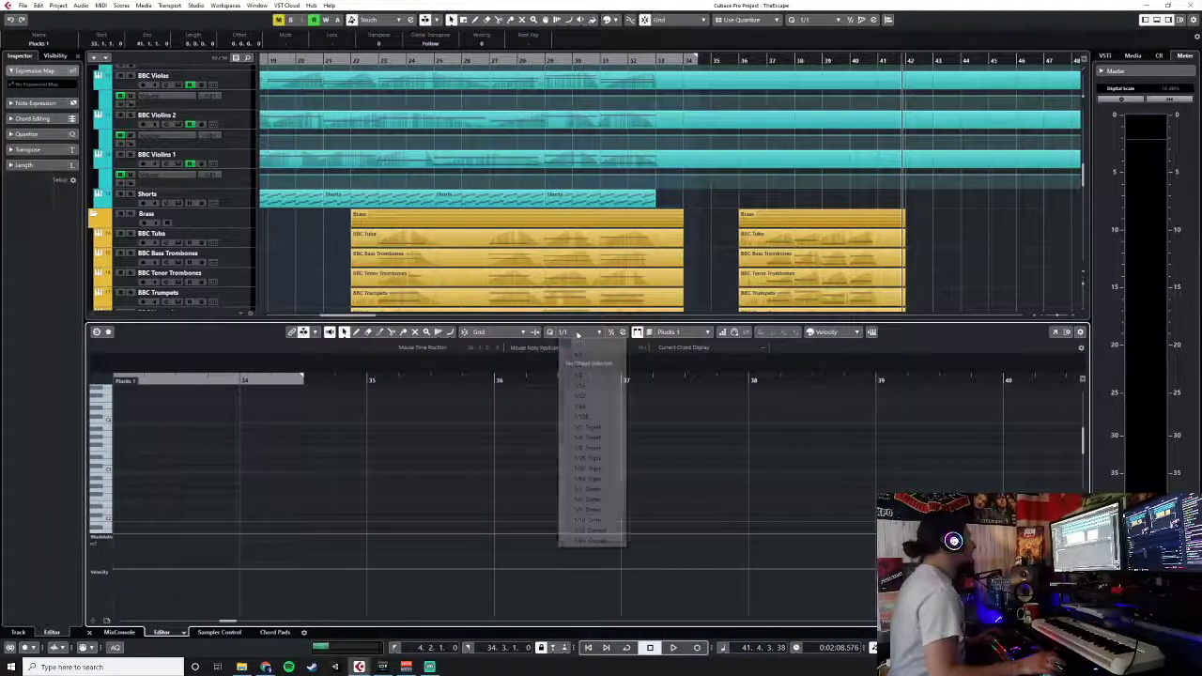
left_click(583, 386)
scroll(353, 477, "up", 4)
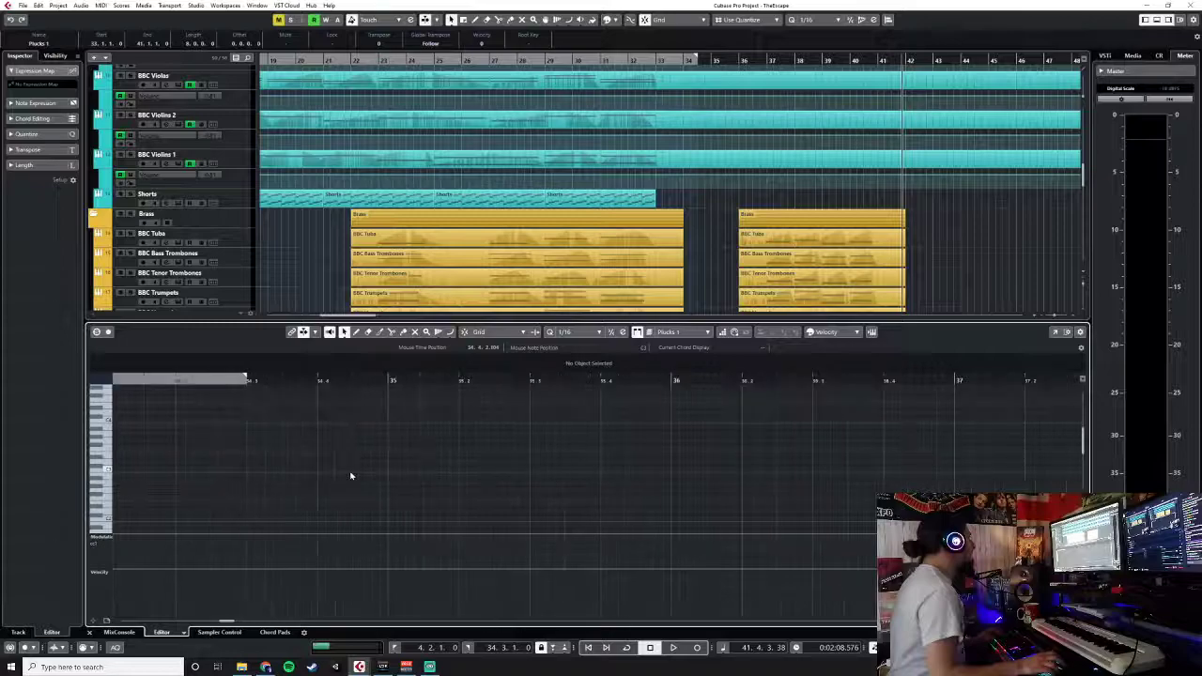
scroll(351, 476, "left", 5)
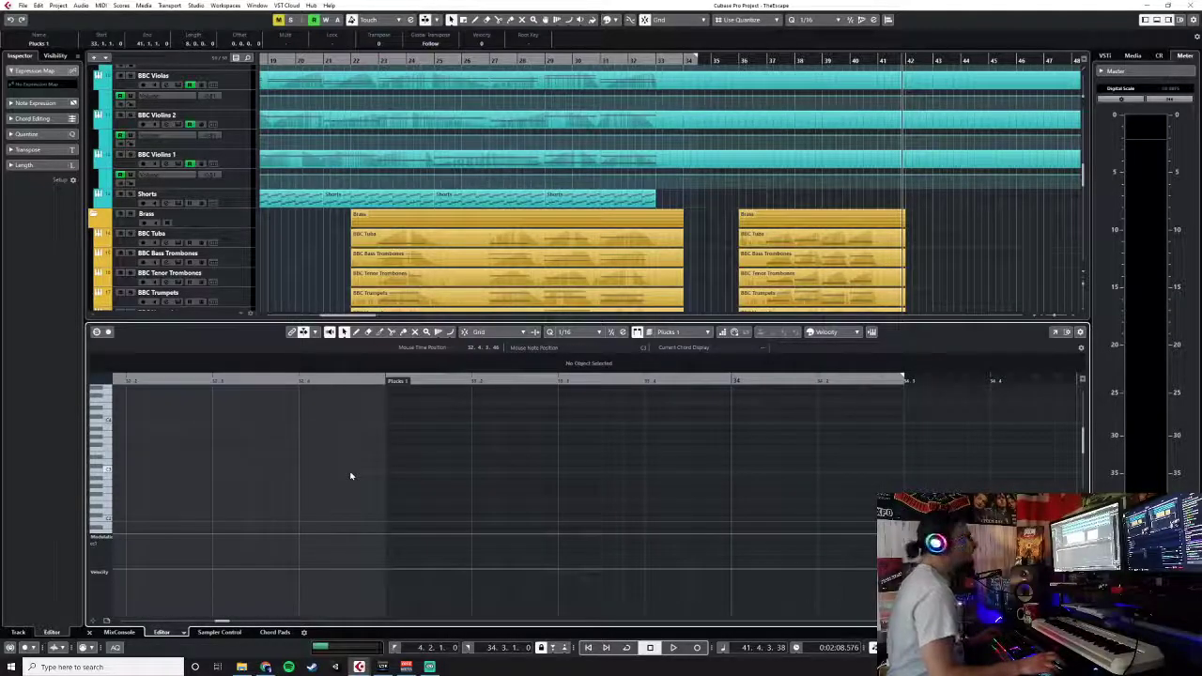
right_click(521, 464)
left_click(463, 474)
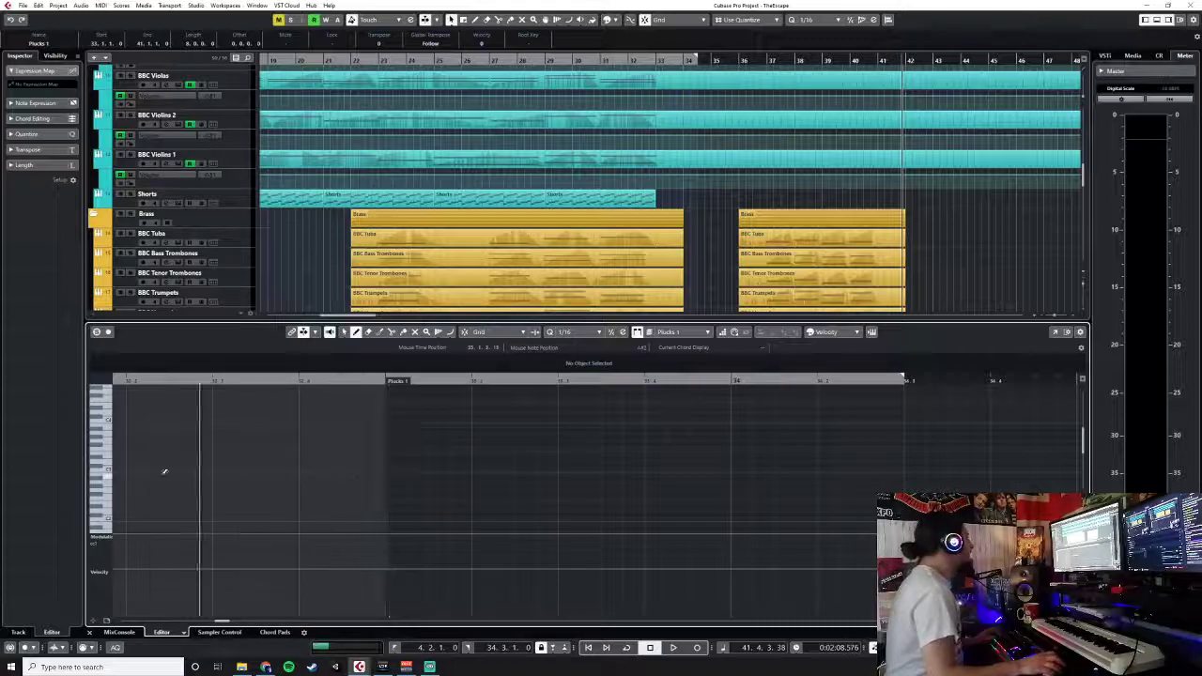
left_click(105, 425)
scroll(105, 425, "up", 1)
left_click(107, 417)
left_click(396, 411)
key("ctrl+z")
- Turn on grid snapping in the note editor and return to the selection tool
left_click(465, 333)
scroll(430, 415, "up", 1)
right_click(430, 412)
left_click(420, 411)
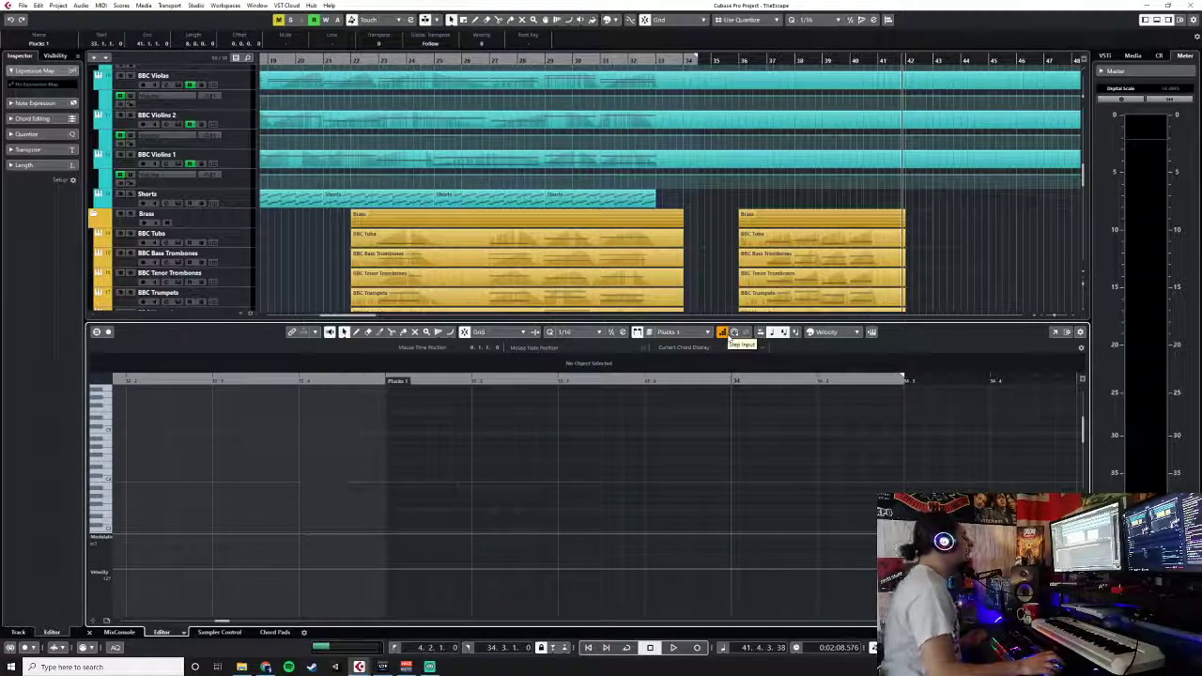
left_click(1078, 333)
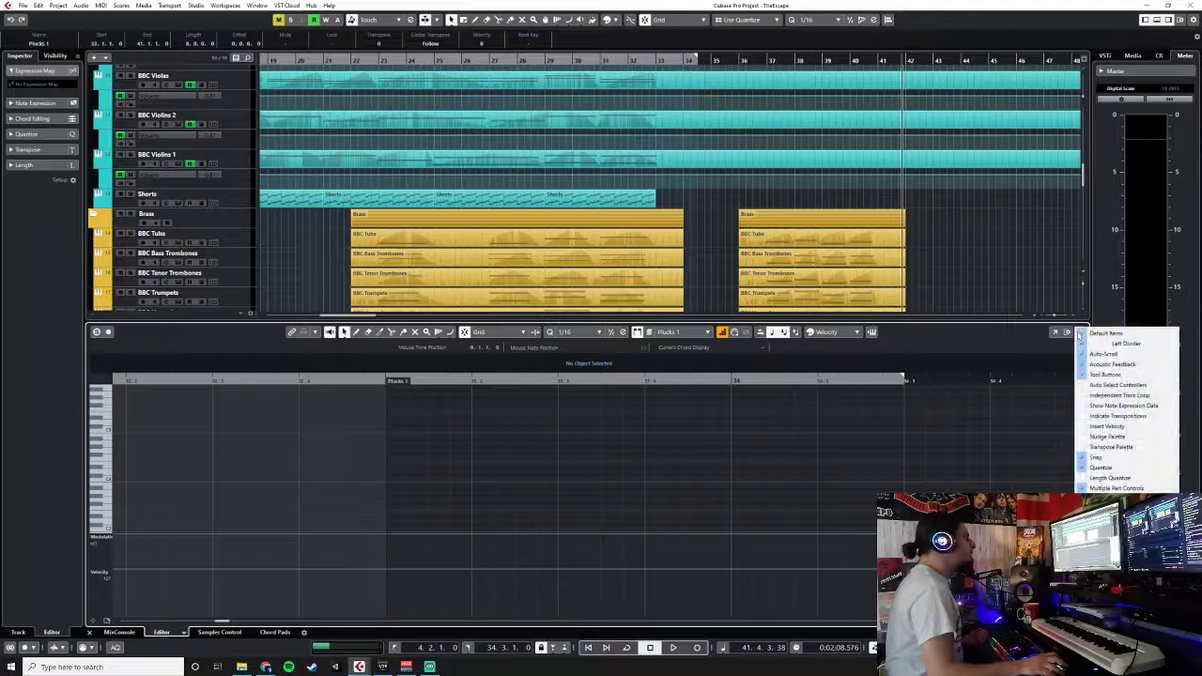
left_click(1105, 573)
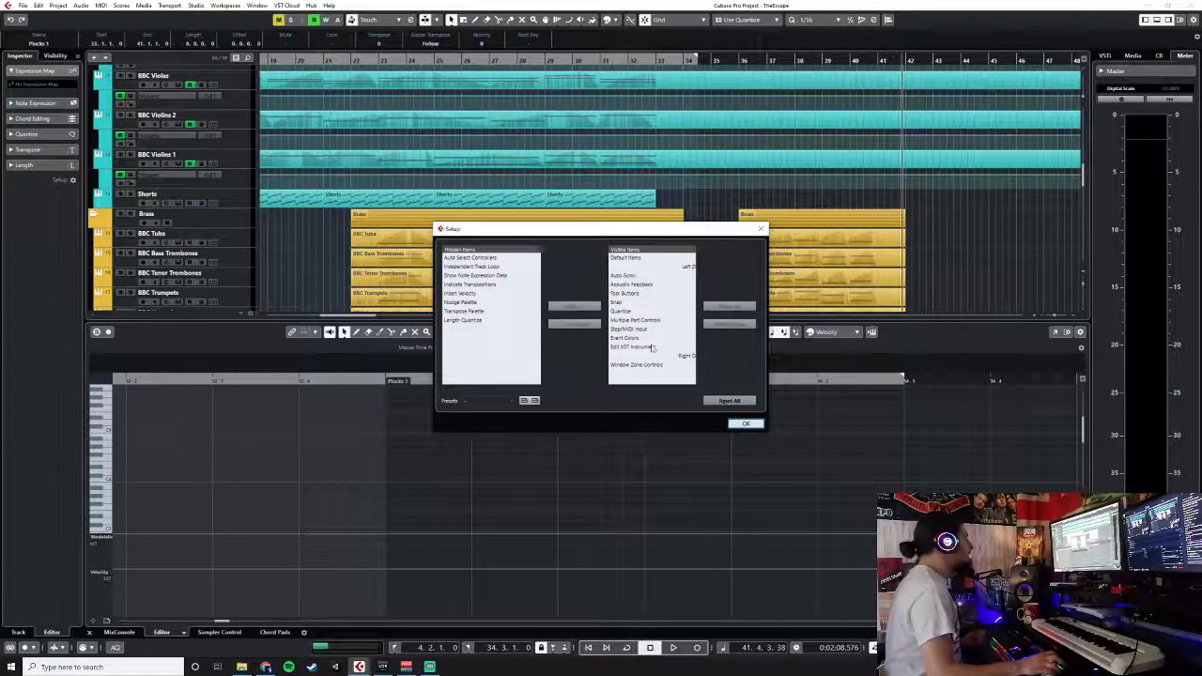
left_click(759, 229)
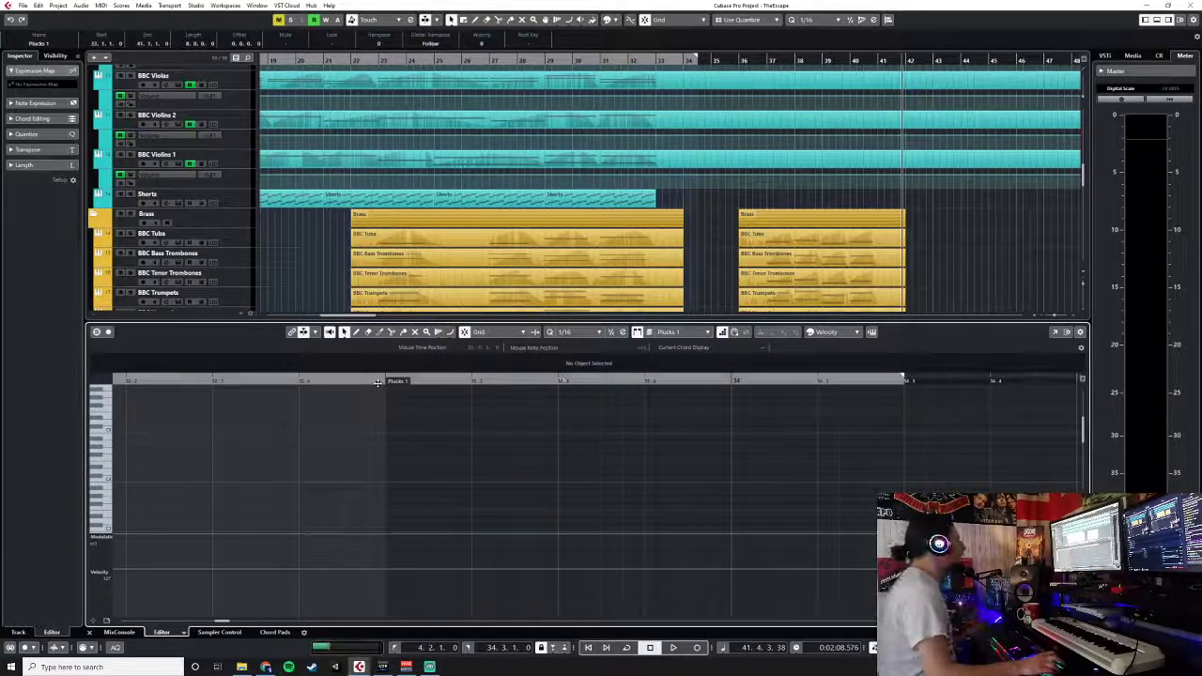
- Enter an eight-note 1/16 pluck figure from bar 33 with step input and raise the weak first note's velocity to 99
left_click(722, 332)
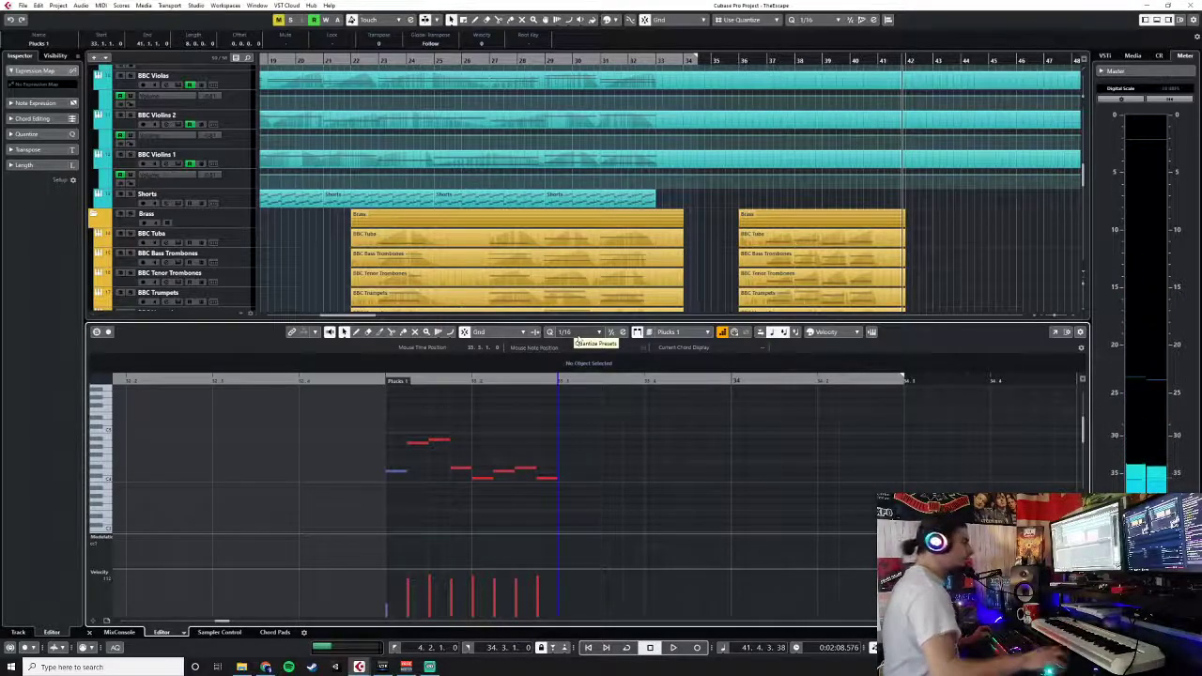
left_click_drag(329, 413, 573, 488)
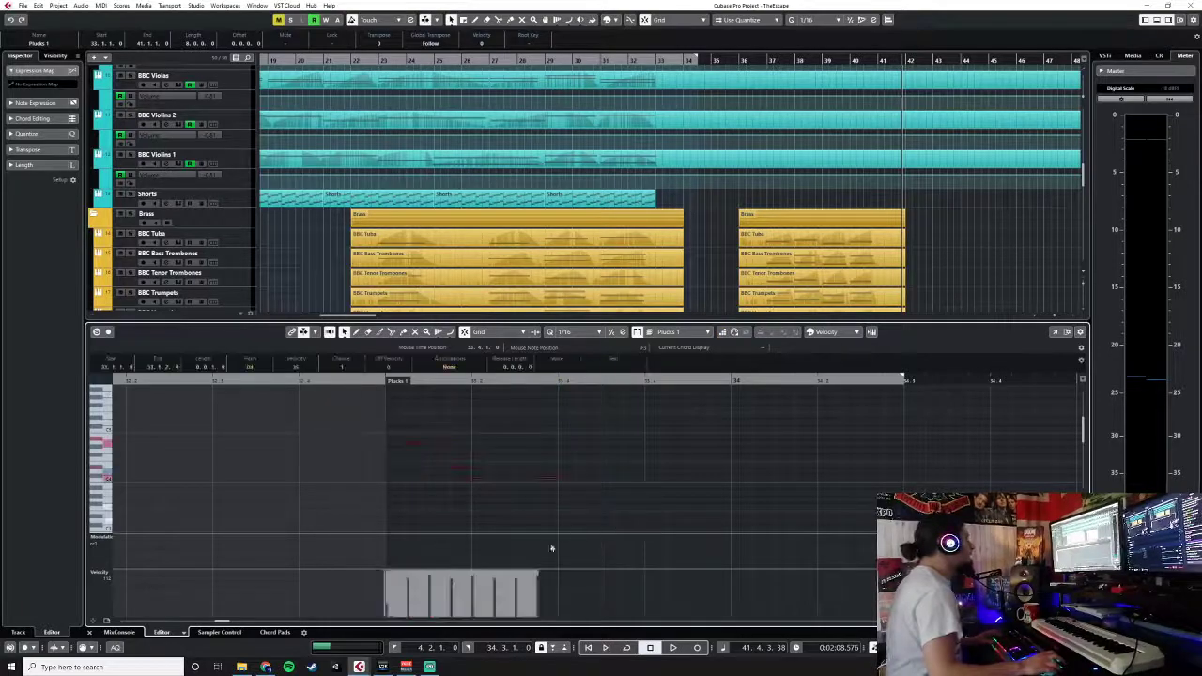
left_click(387, 581)
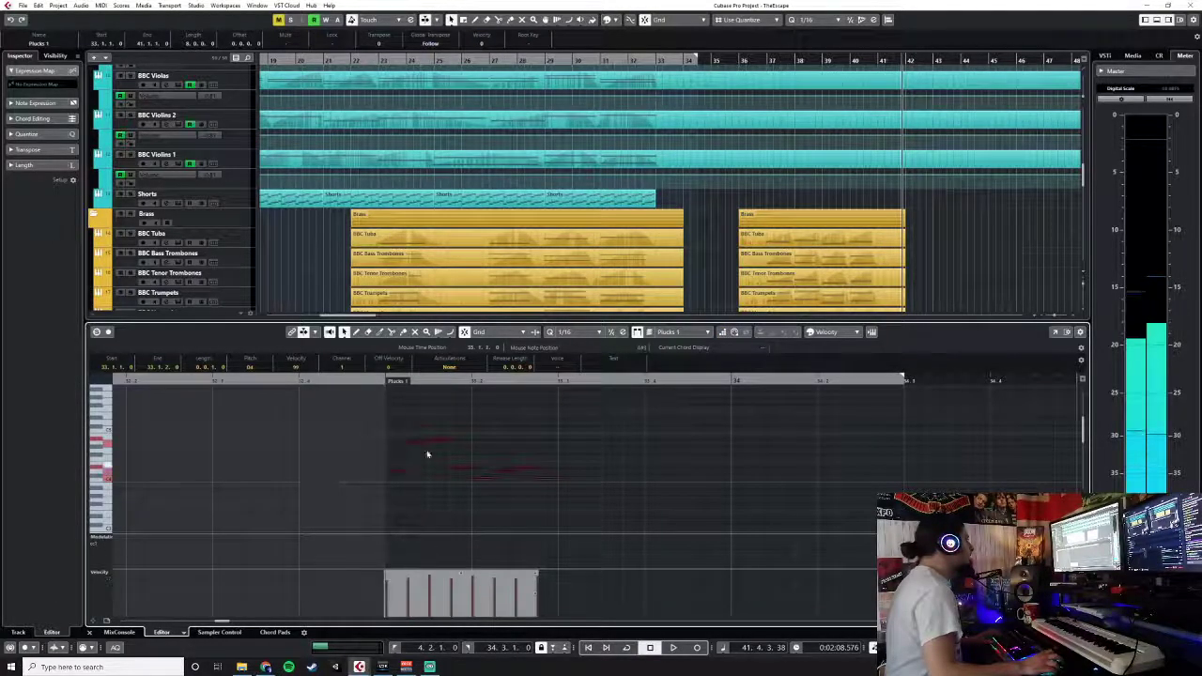
left_click(658, 513)
- Copy the half-bar pluck figure to the middle of bar 33 and the resulting full bar to bar 34
key("ctrl+a")
key("ctrl+c")
left_click(558, 382)
key("ctrl+v")
left_click_drag(357, 393, 851, 527)
key("ctrl+c")
left_click(733, 382)
key("ctrl+v")
- Copy the pluck notes of bars 33 and 34 to bar 35, and the resulting four bars to bar 37
scroll(825, 463, "down", 2)
scroll(825, 463, "down", 2)
left_click_drag(548, 399, 977, 505)
key("ctrl+c")
left_click(940, 382)
key("ctrl+v")
scroll(994, 477, "right", 3)
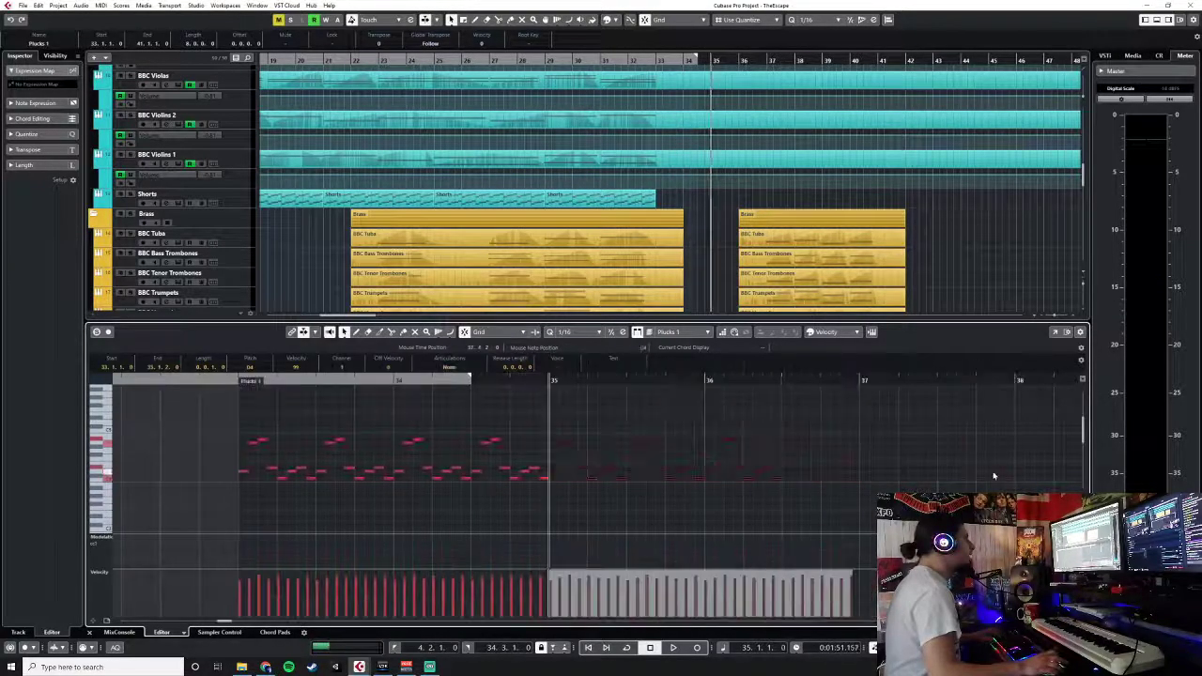
left_click_drag(203, 416, 870, 509)
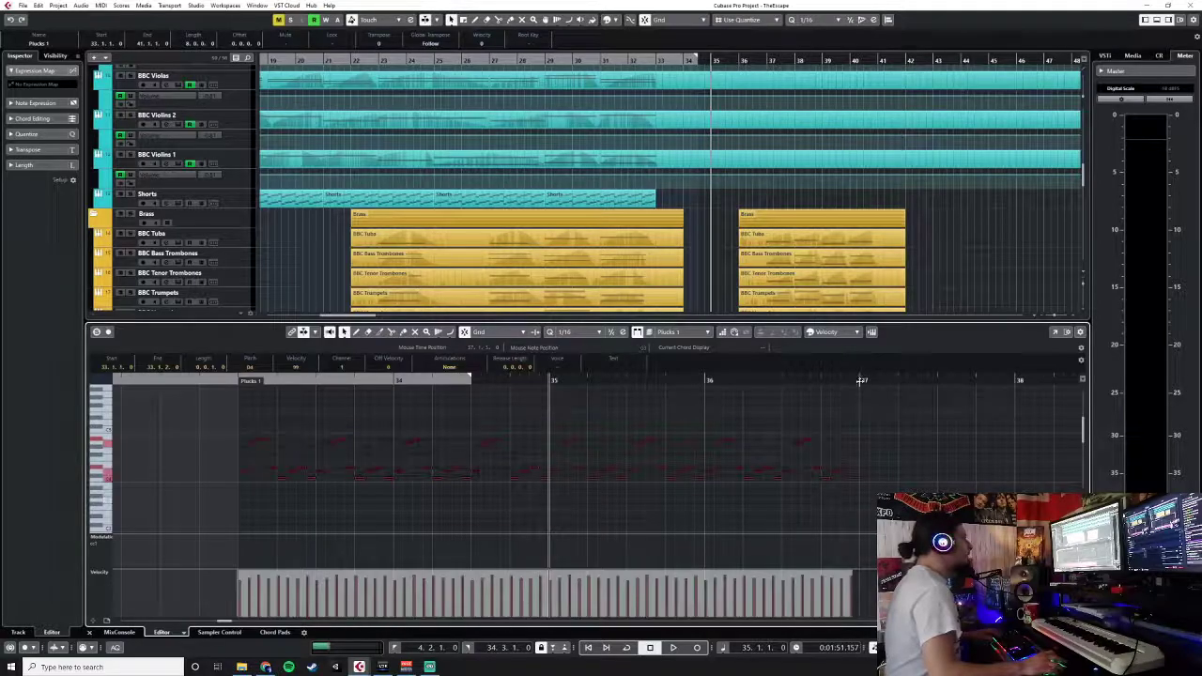
key("ctrl+c")
left_click(862, 381)
key("ctrl+v")
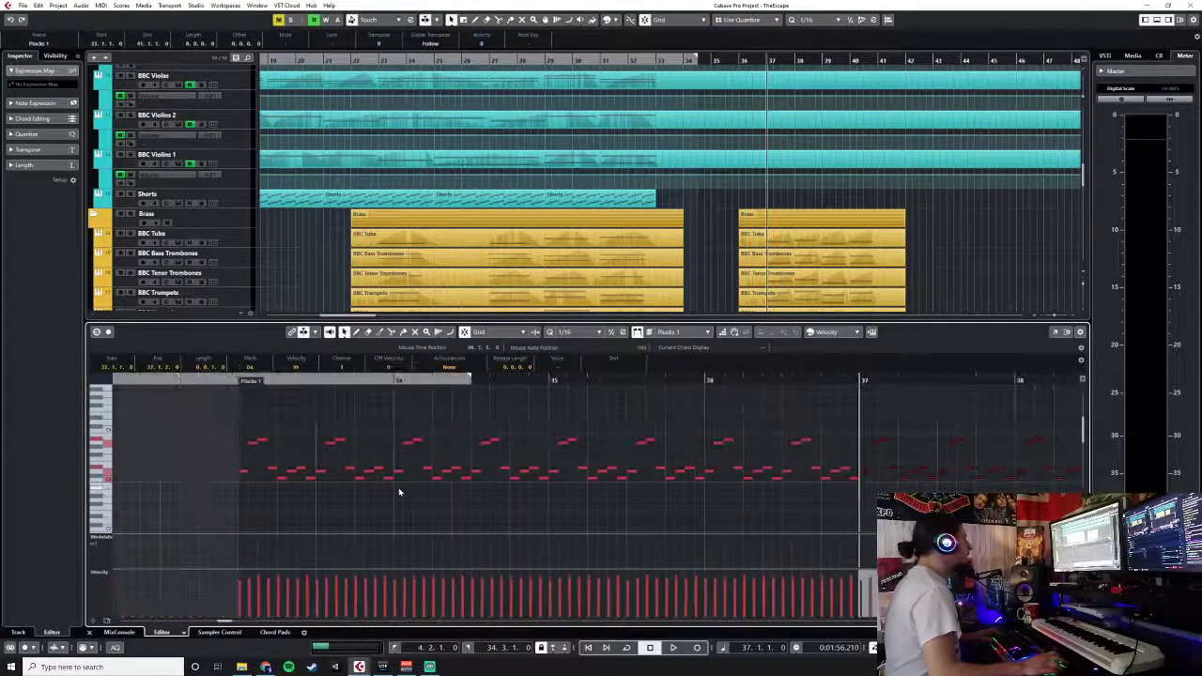
- Play the plucks from bar 33, close the note editor, and switch the Plucks 1 sound to the Arp Wave preset
left_click(208, 380)
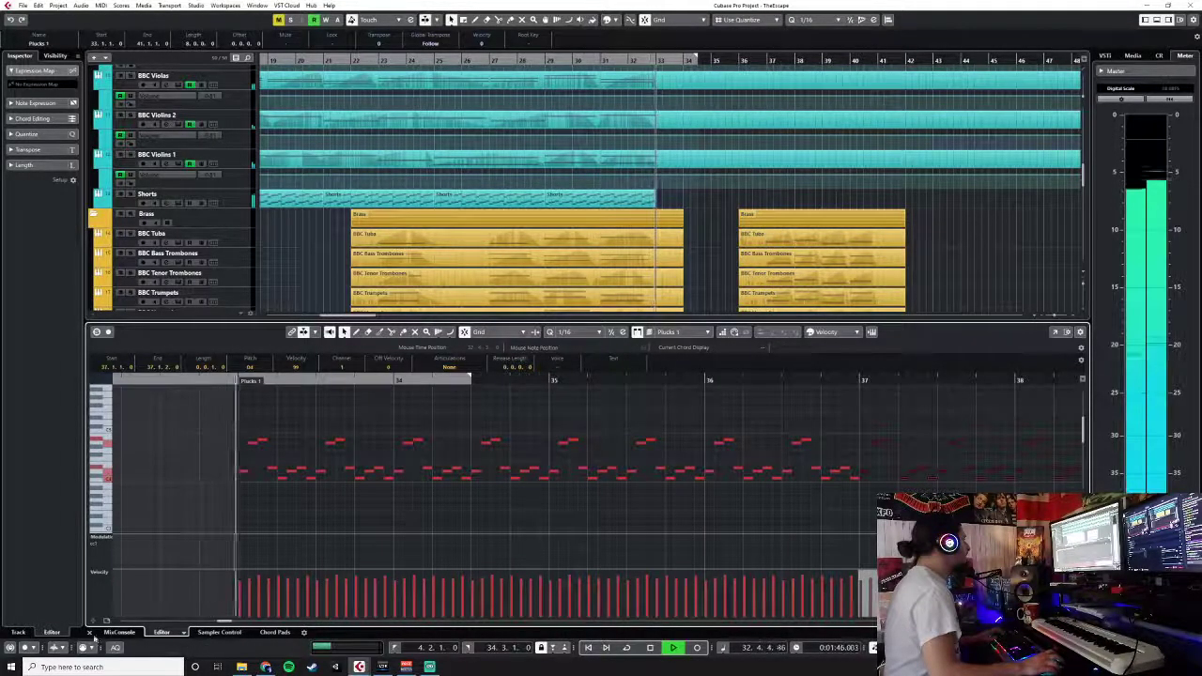
left_click(162, 631)
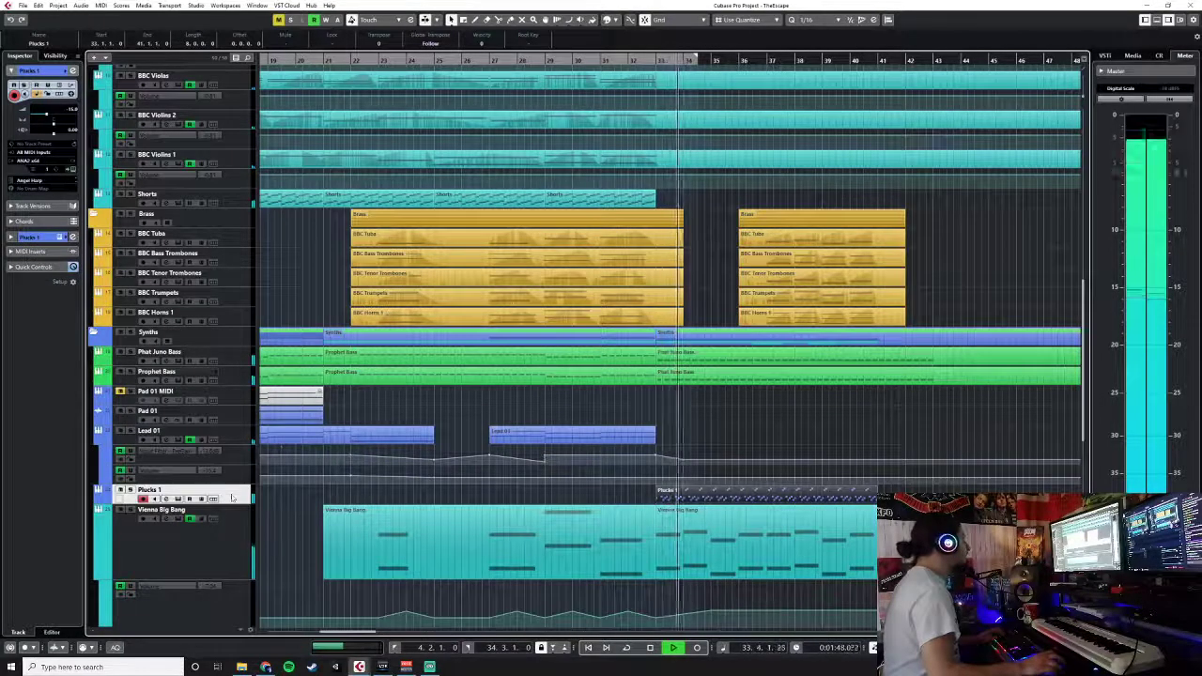
key("Return")
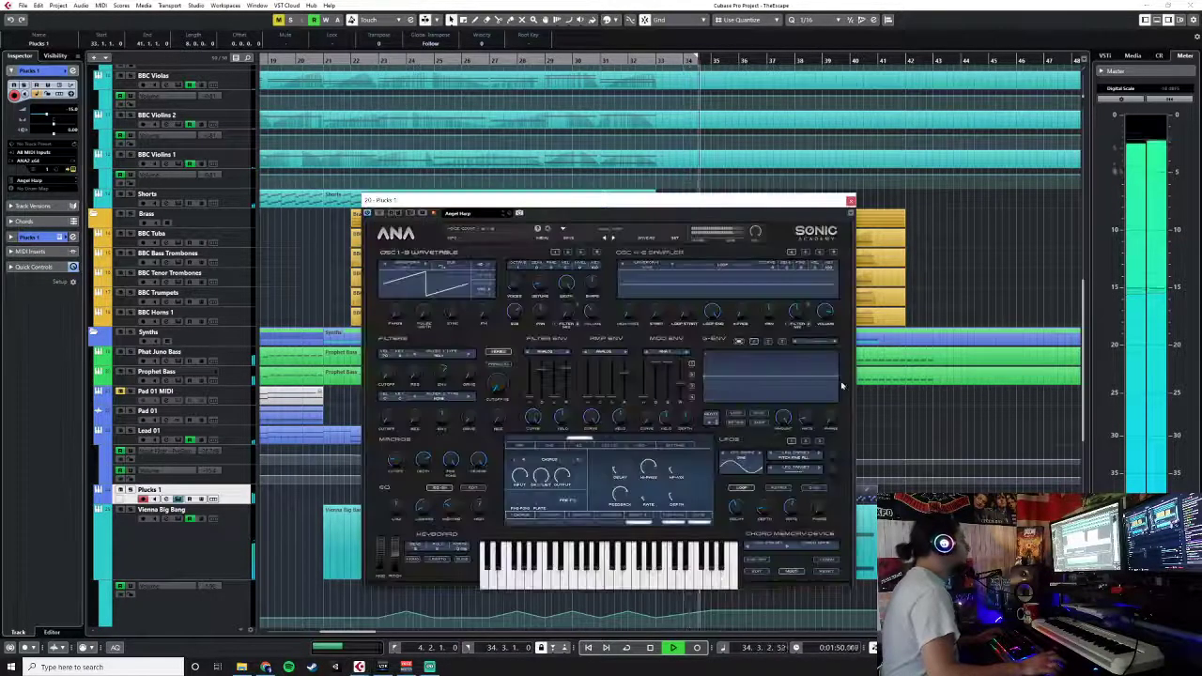
left_click(611, 231)
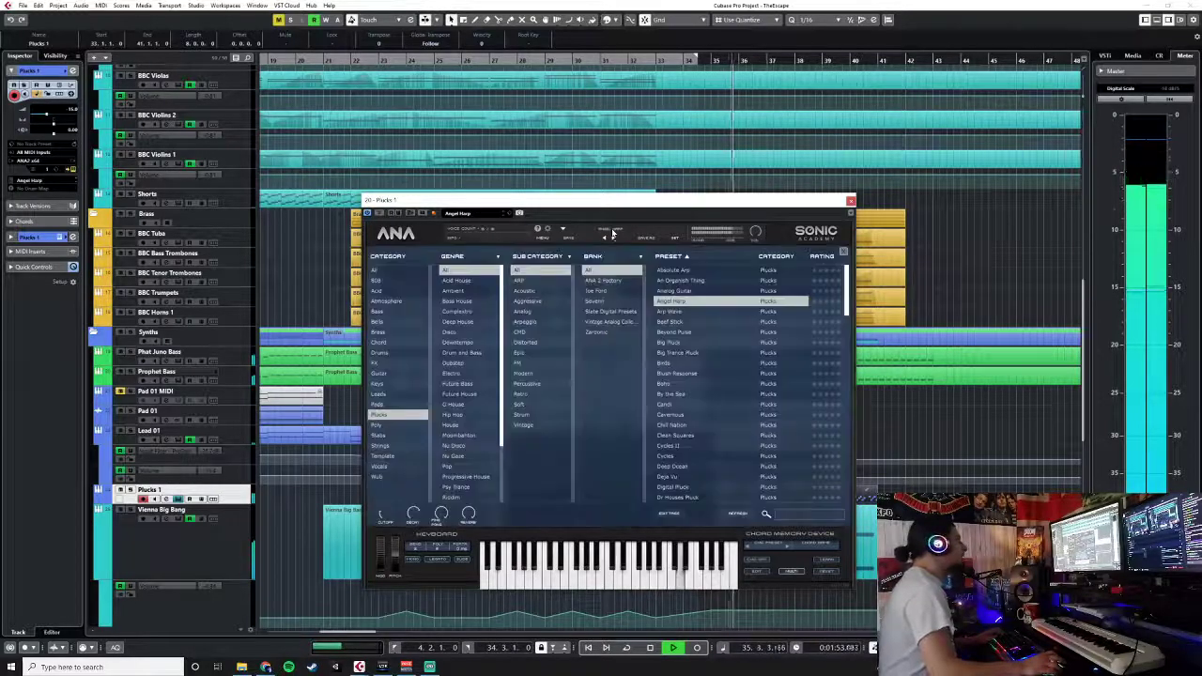
left_click(690, 312)
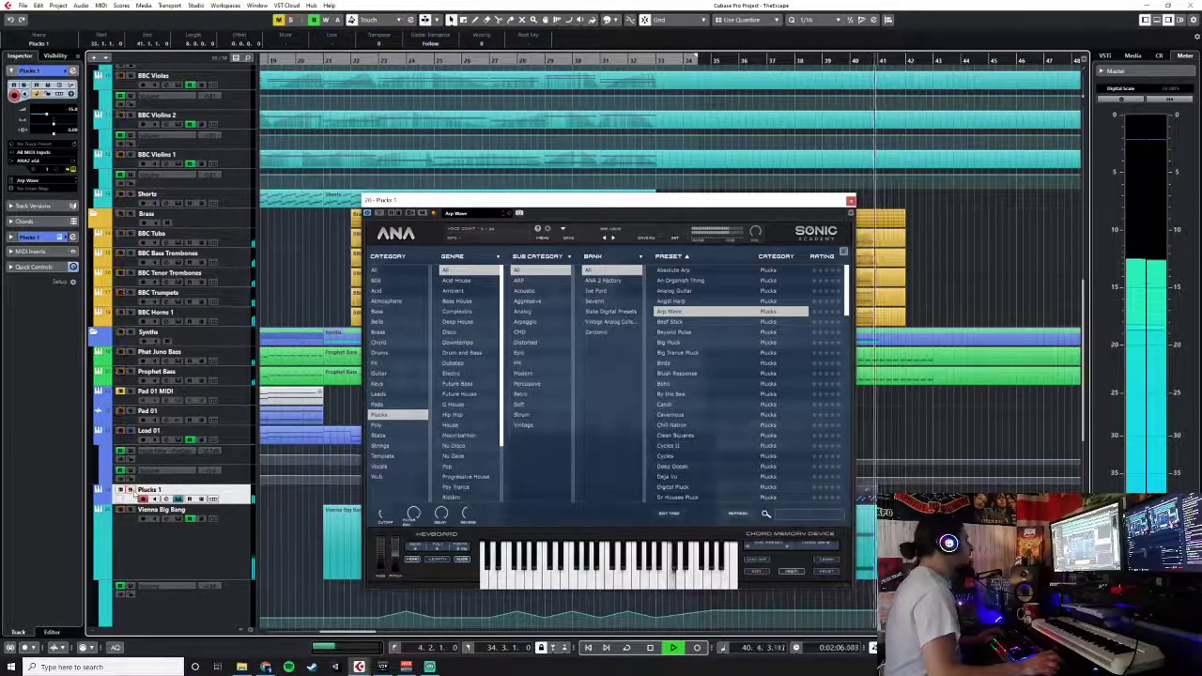
left_click(851, 201)
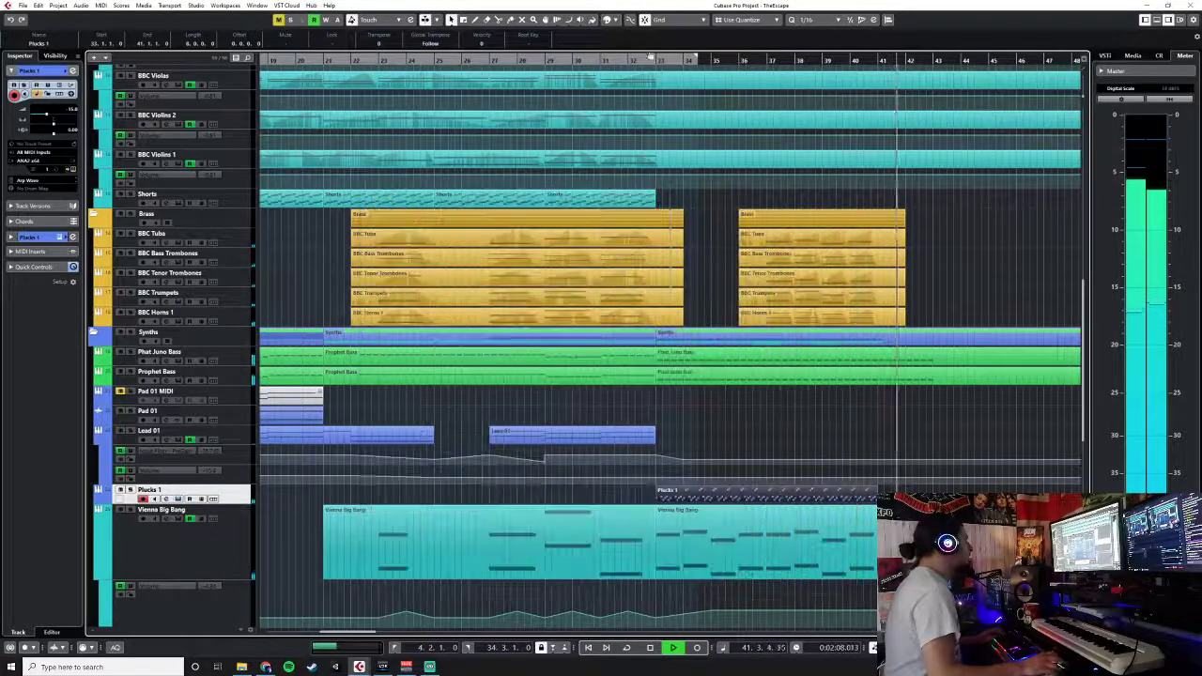
- Replay the arrangement from just before bar 33 with the new pluck sound and set the project quantize to 1/1
left_click(651, 59)
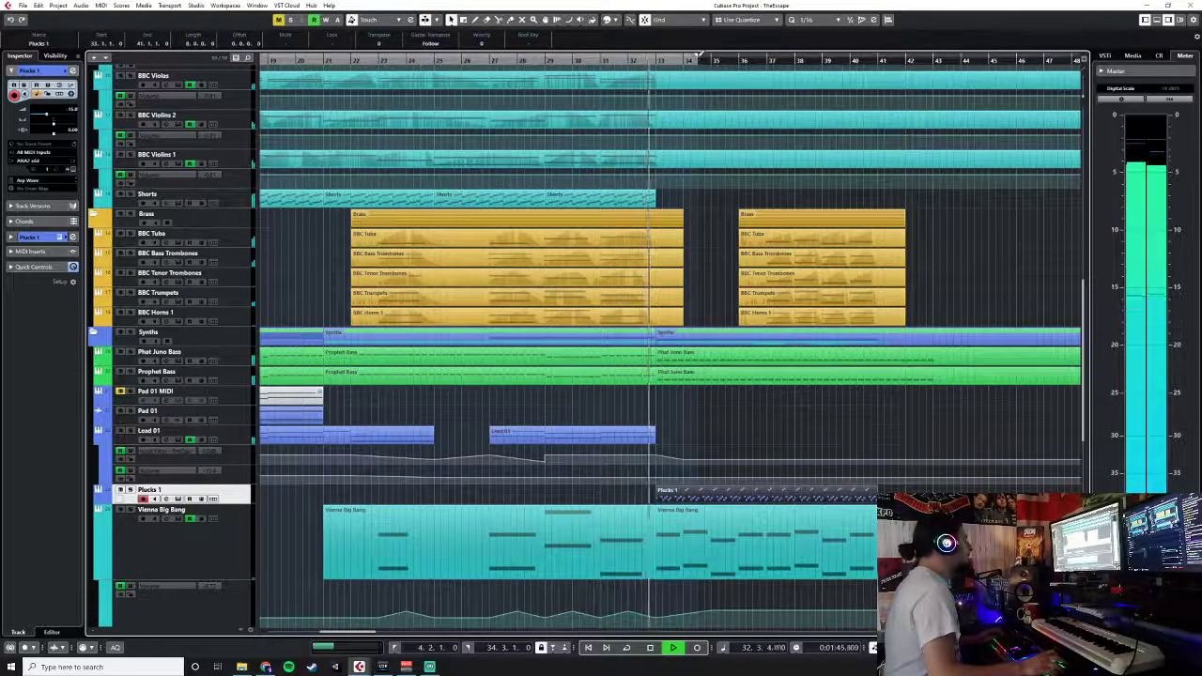
left_click(817, 19)
left_click(822, 29)
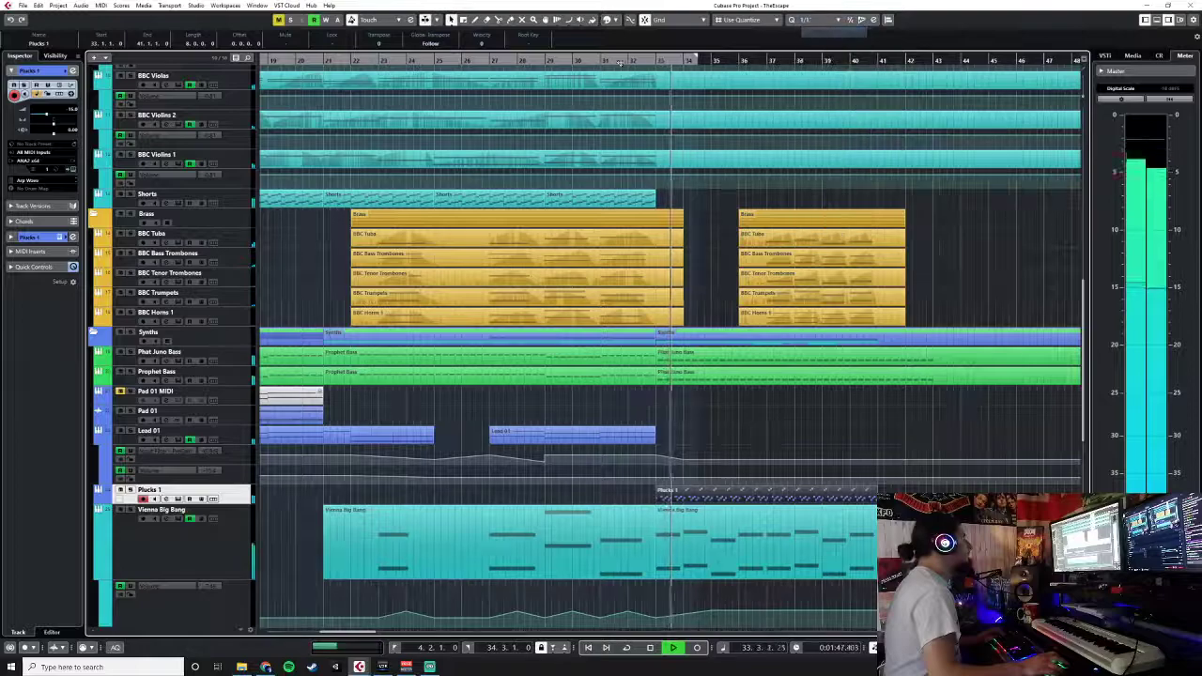
- Set the locator range from bar 33 to bar 41 and replay the arrangement from bar 33
left_click_drag(697, 55, 885, 59)
left_click(661, 59)
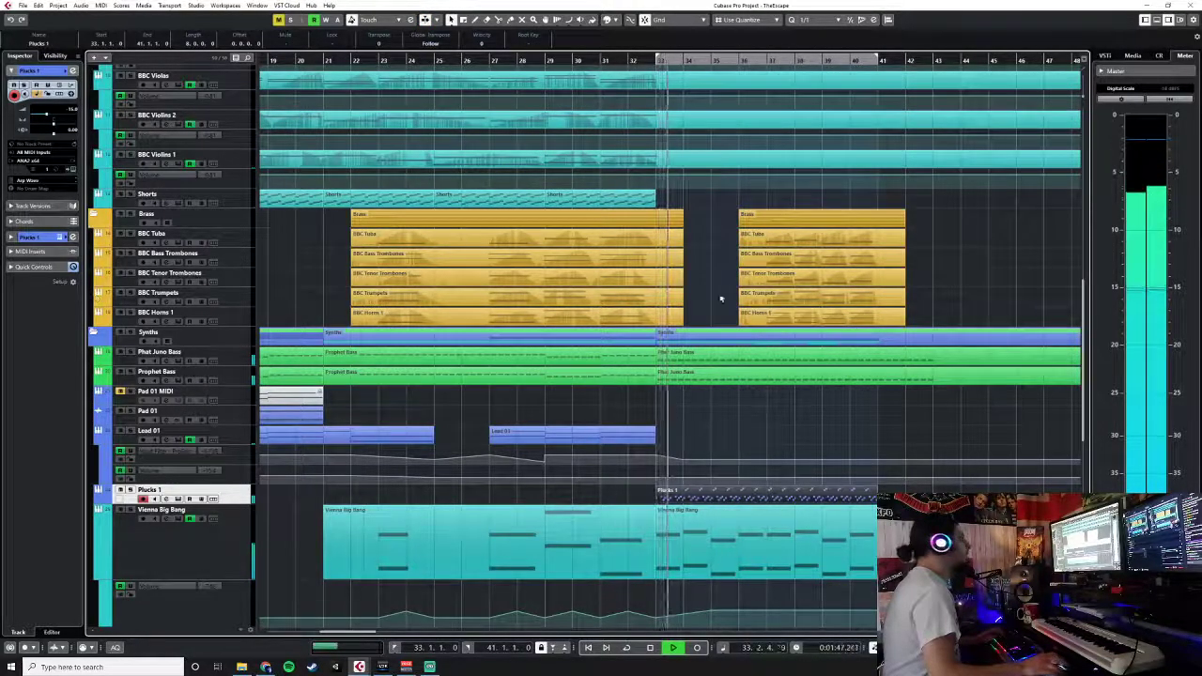
key("F3")
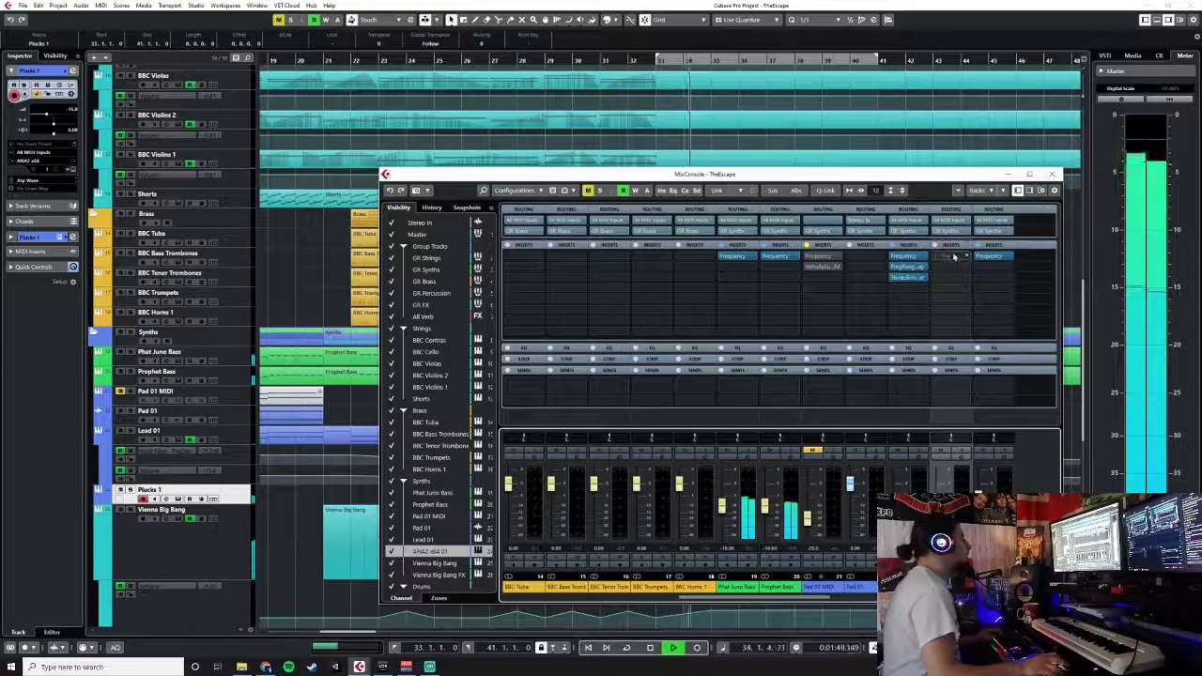
- Switch the Plucks 1 instrument to the ANA2 Beef Stick preset, check its synth settings, and close the instrument
left_click(71, 170)
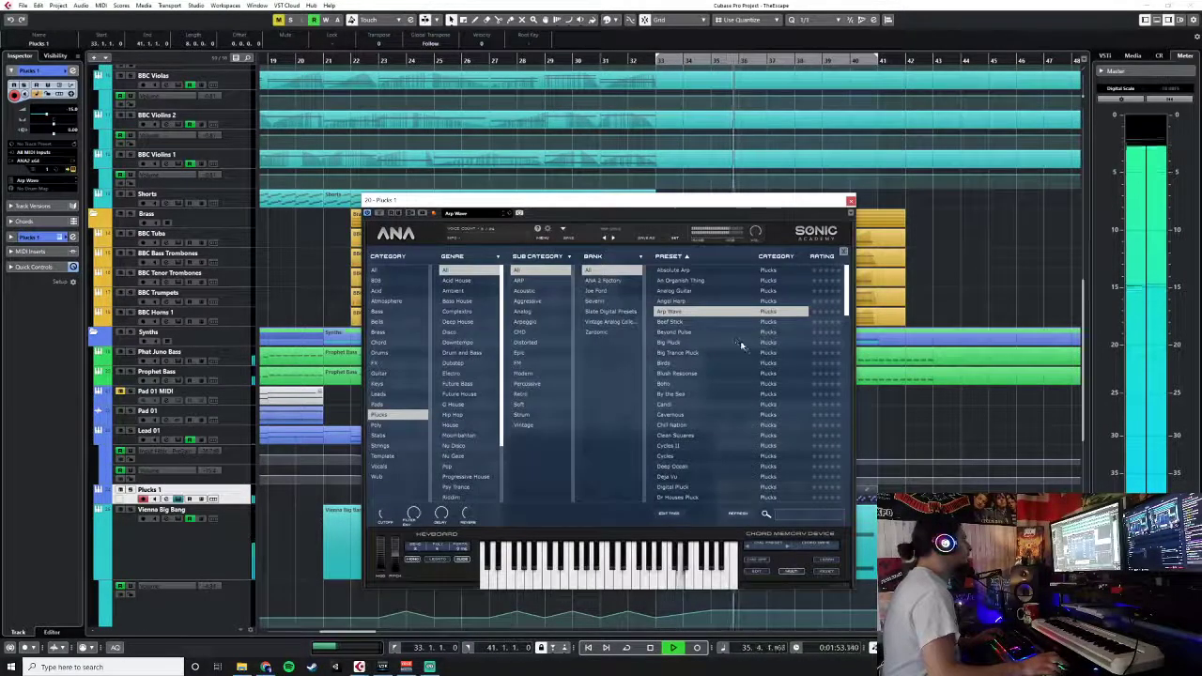
left_click(704, 322)
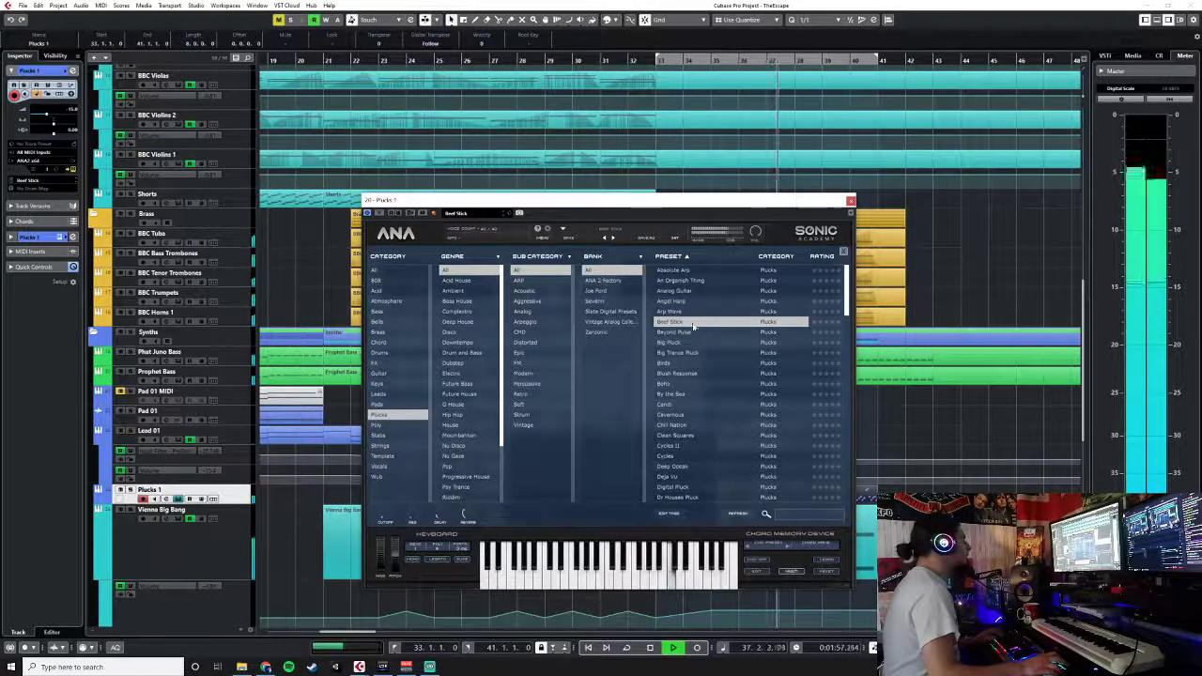
double_click(695, 326)
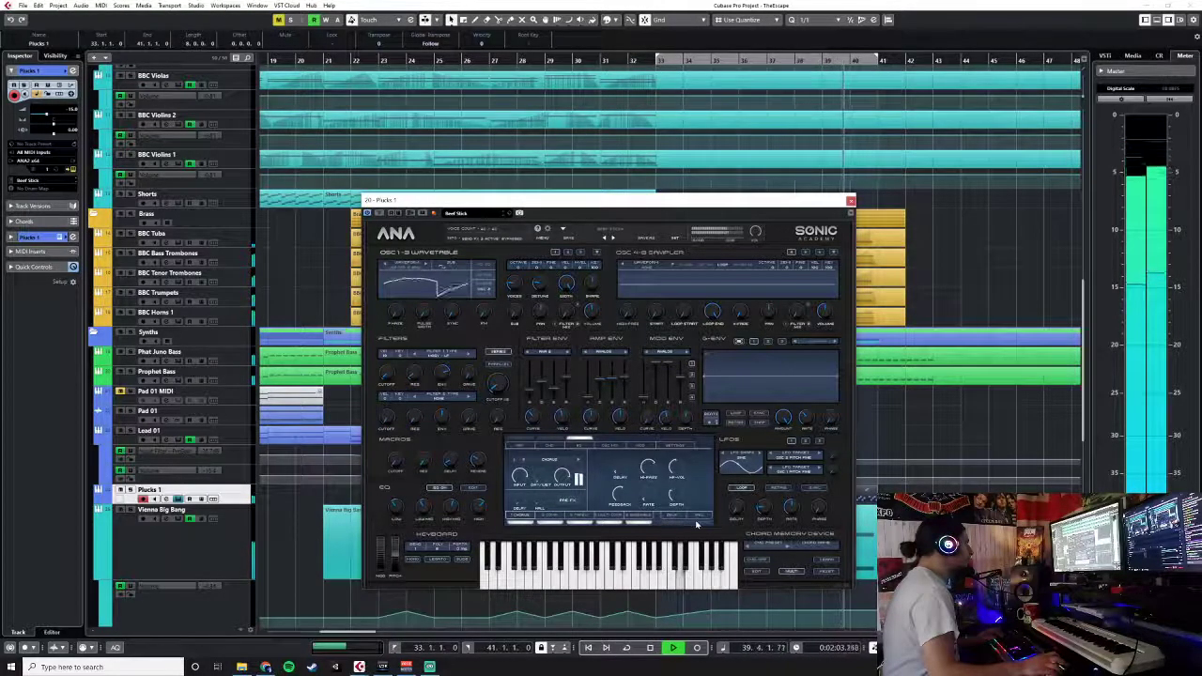
left_click(851, 201)
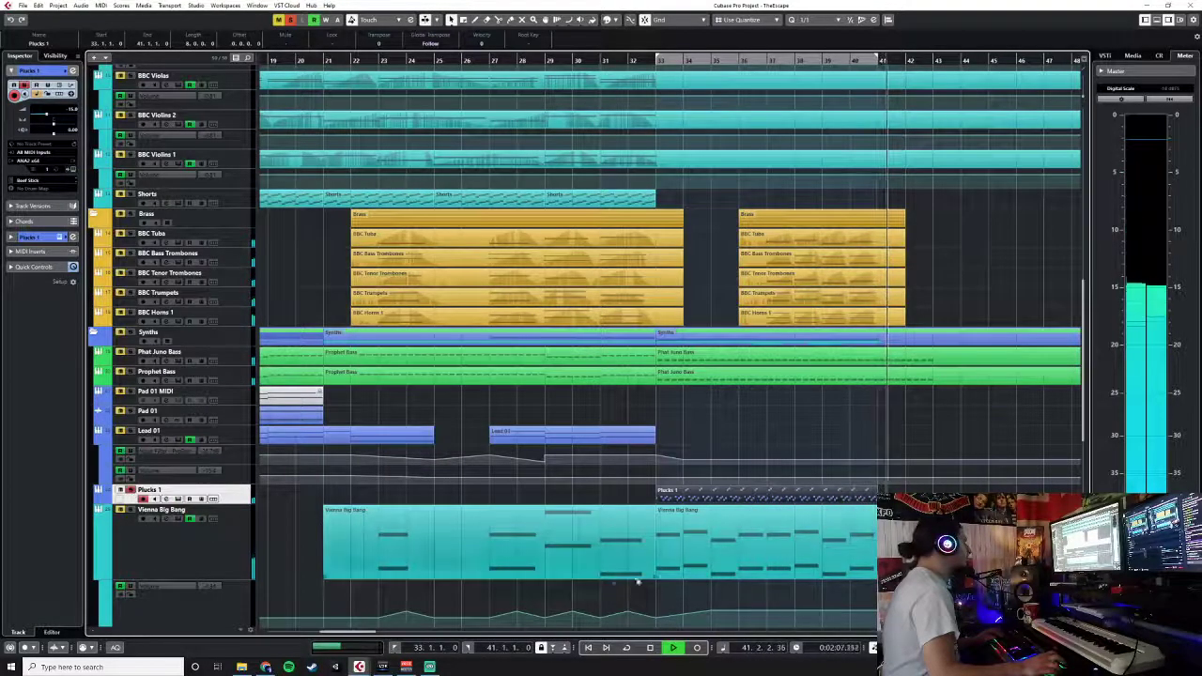
- Enable cycle playback and loop the soloed Plucks 1 track over bars 33 to 41 with the MixConsole open
key("space")
left_click(626, 648)
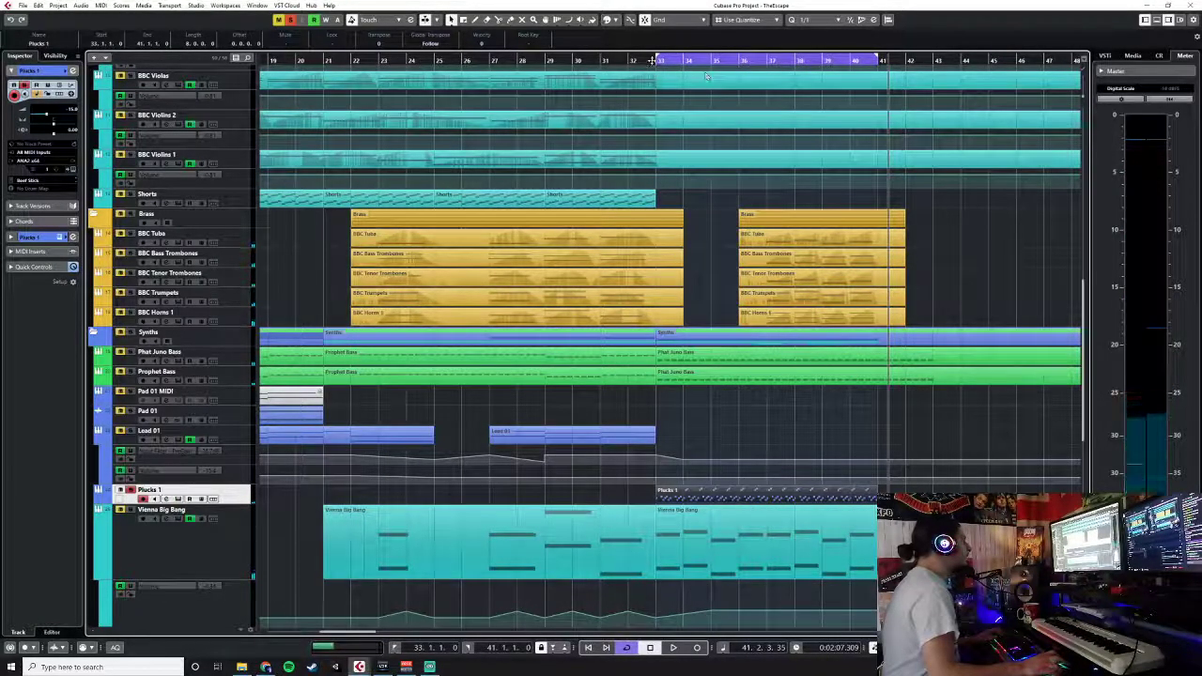
key("1")
key("F3")
key("space")
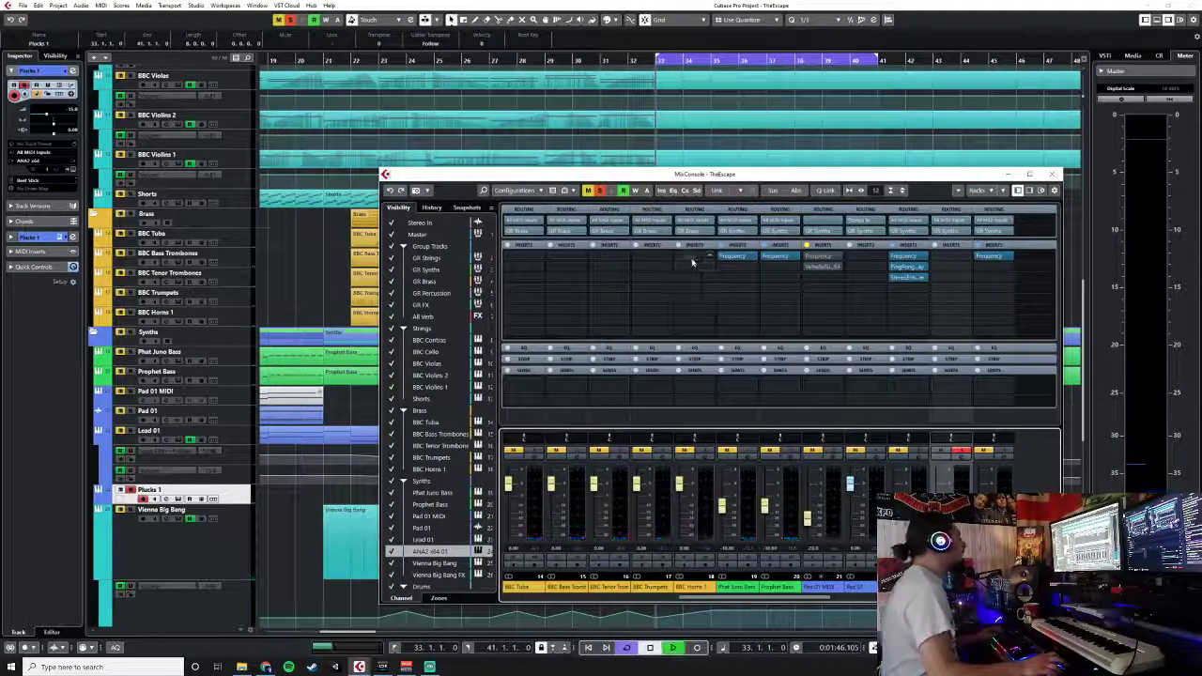
- Load ValhallaSupermassive into the first insert slot of the Plucks 1 channel
left_click(954, 257)
type("valhall")
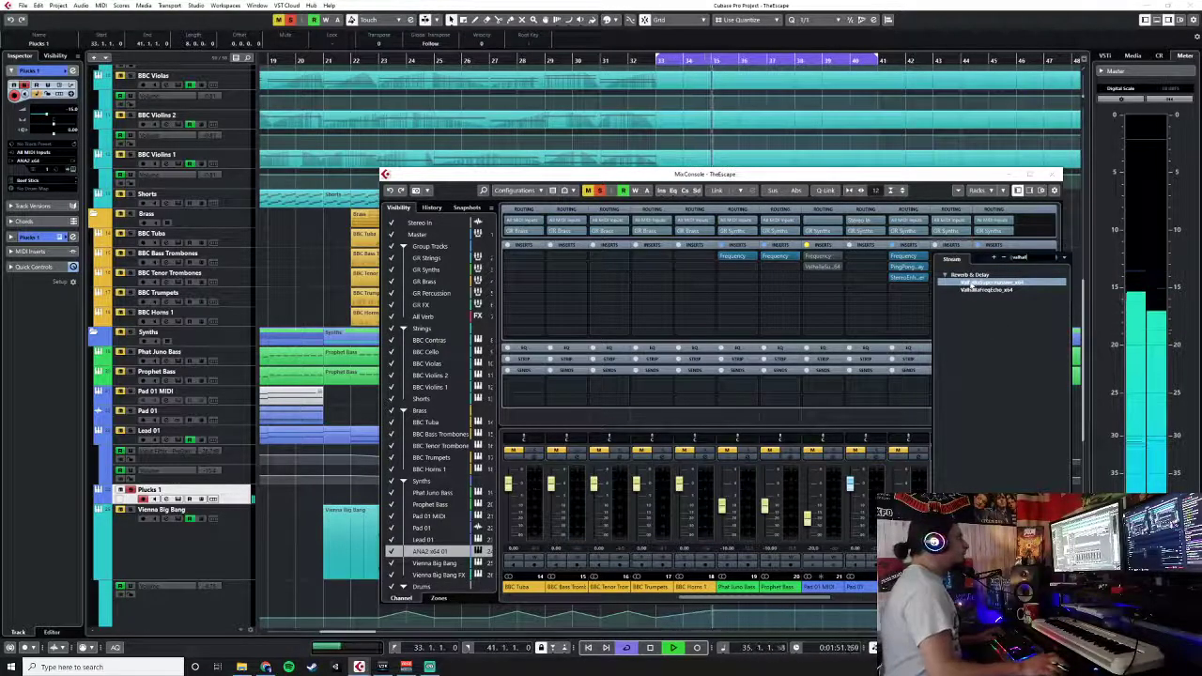
left_click(975, 284)
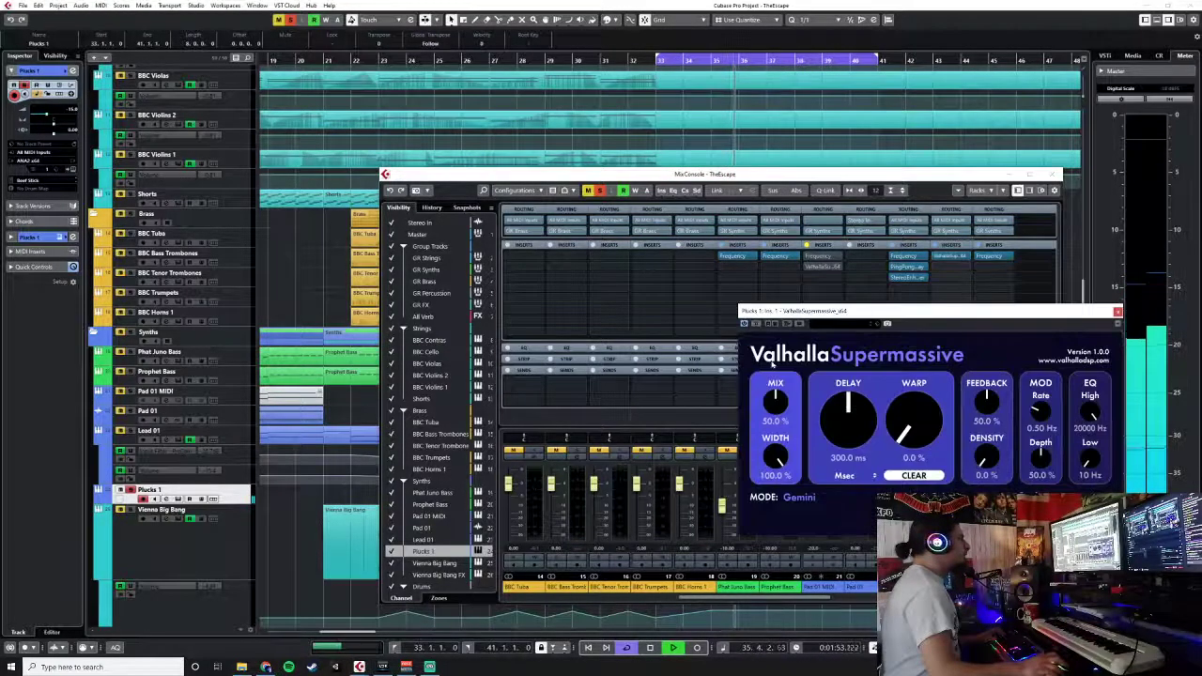
- Sync the Supermassive delay to the tempo as a dotted 1/8 note
left_click(845, 475)
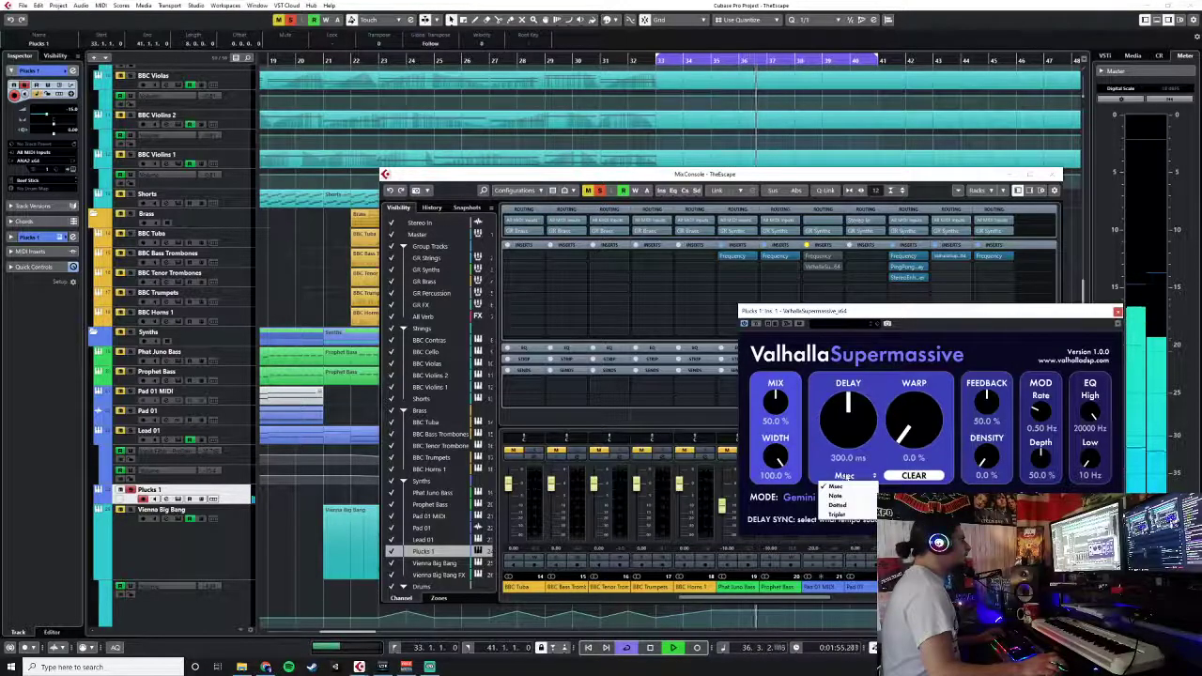
left_click(846, 504)
left_click_drag(832, 410, 852, 374)
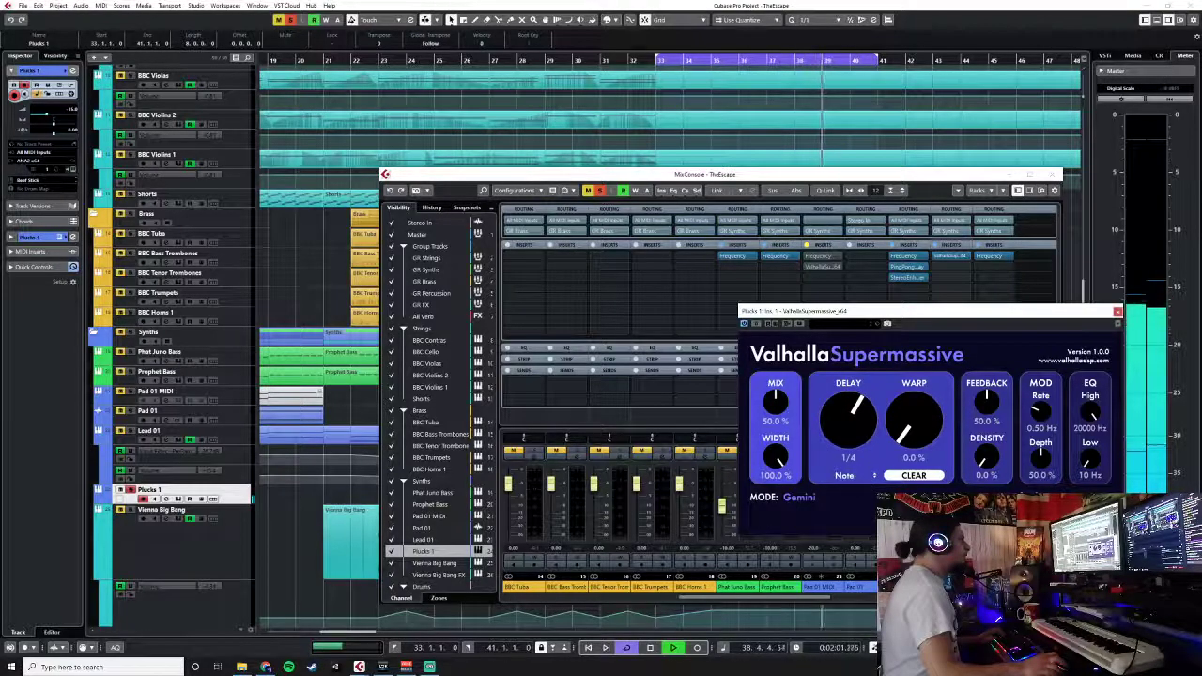
left_click(848, 475)
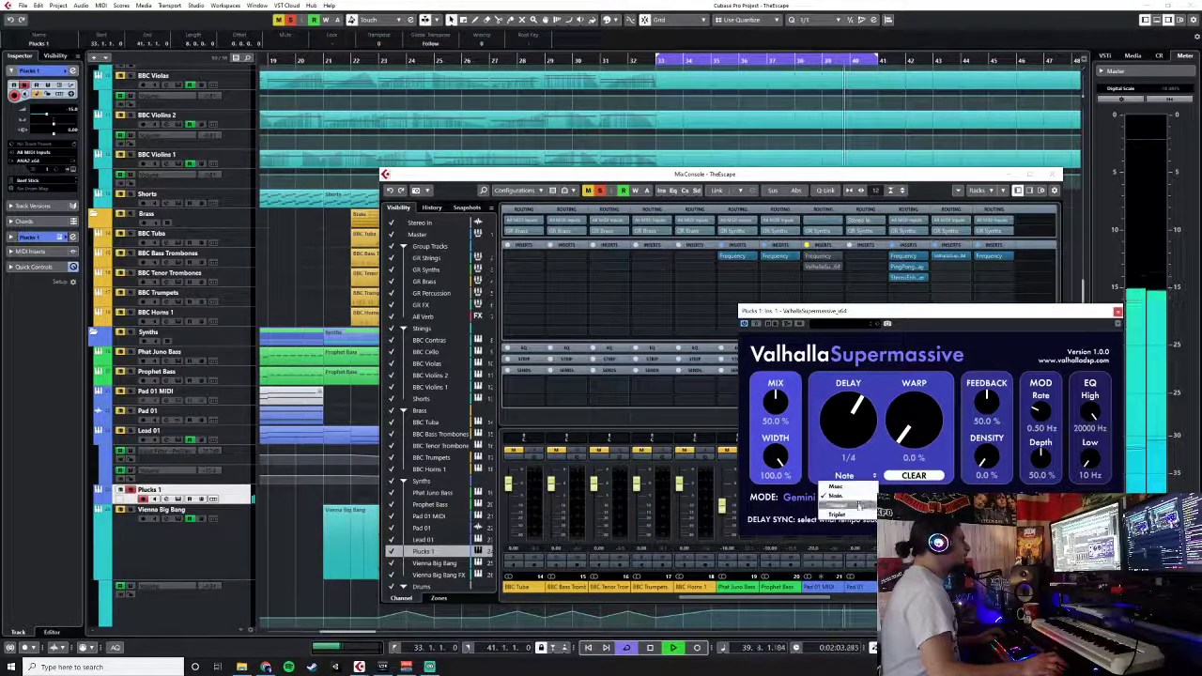
left_click(858, 506)
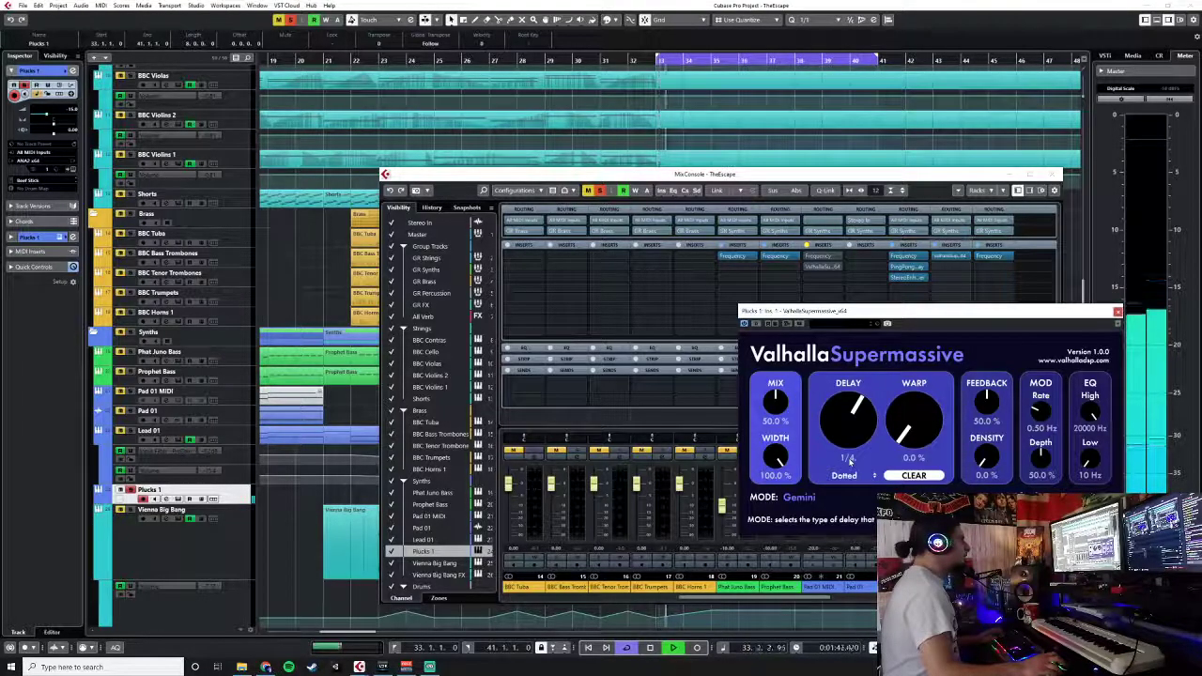
left_click(849, 458)
left_click(854, 474)
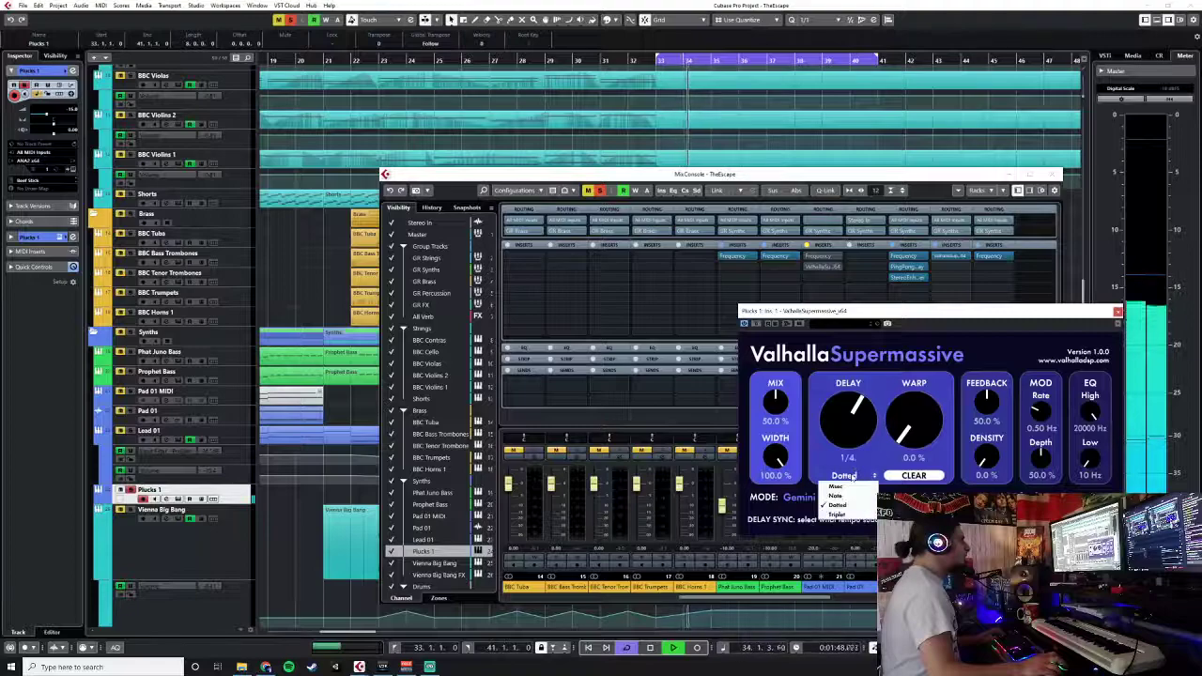
left_click_drag(852, 414, 852, 430)
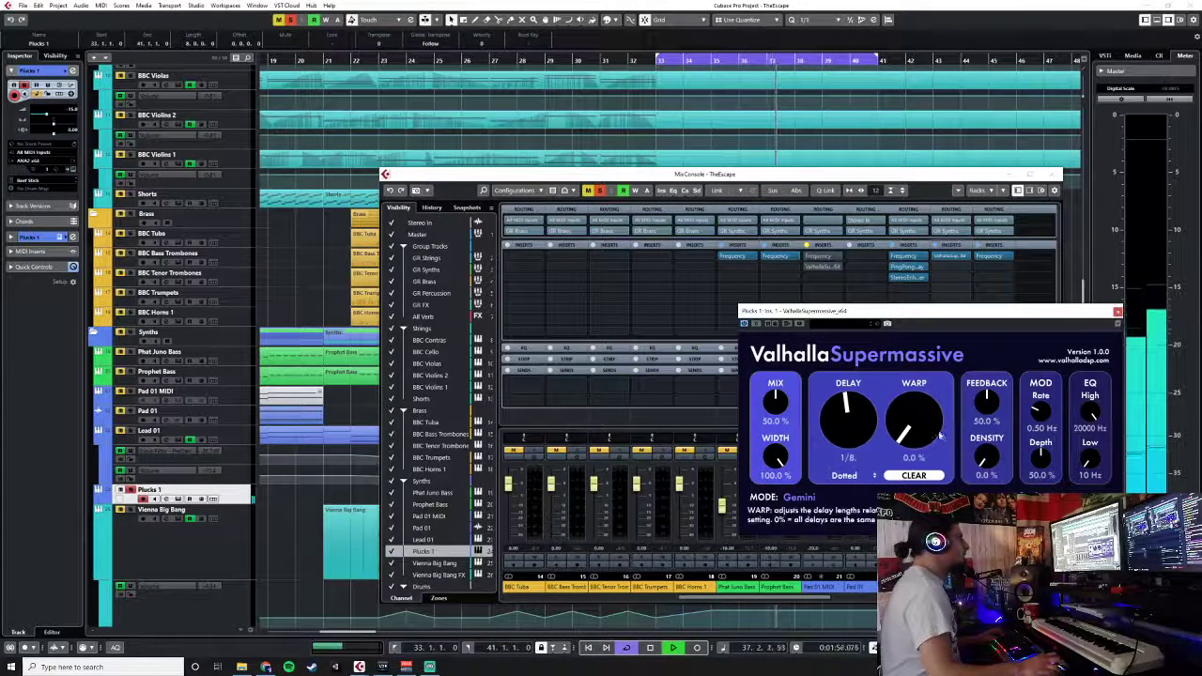
- Set Supermassive's low EQ to 590 Hz and its density to 51.6%, keeping warp at 0%
left_click_drag(912, 428, 913, 402)
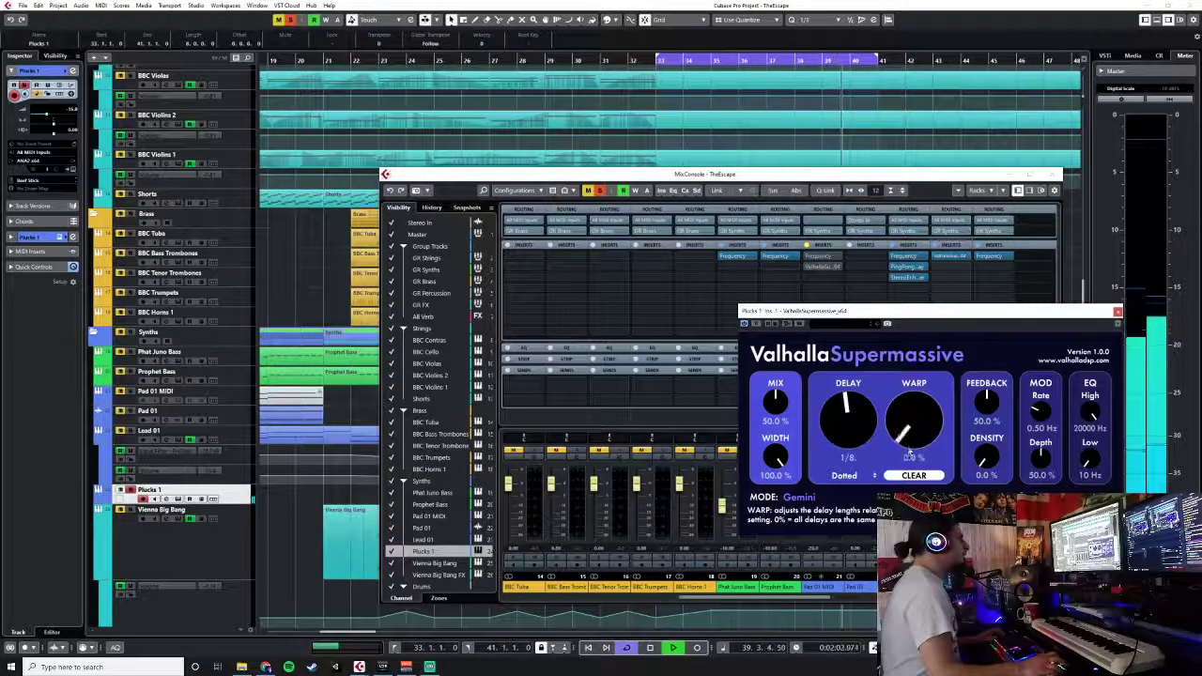
left_click_drag(1089, 464, 1090, 432)
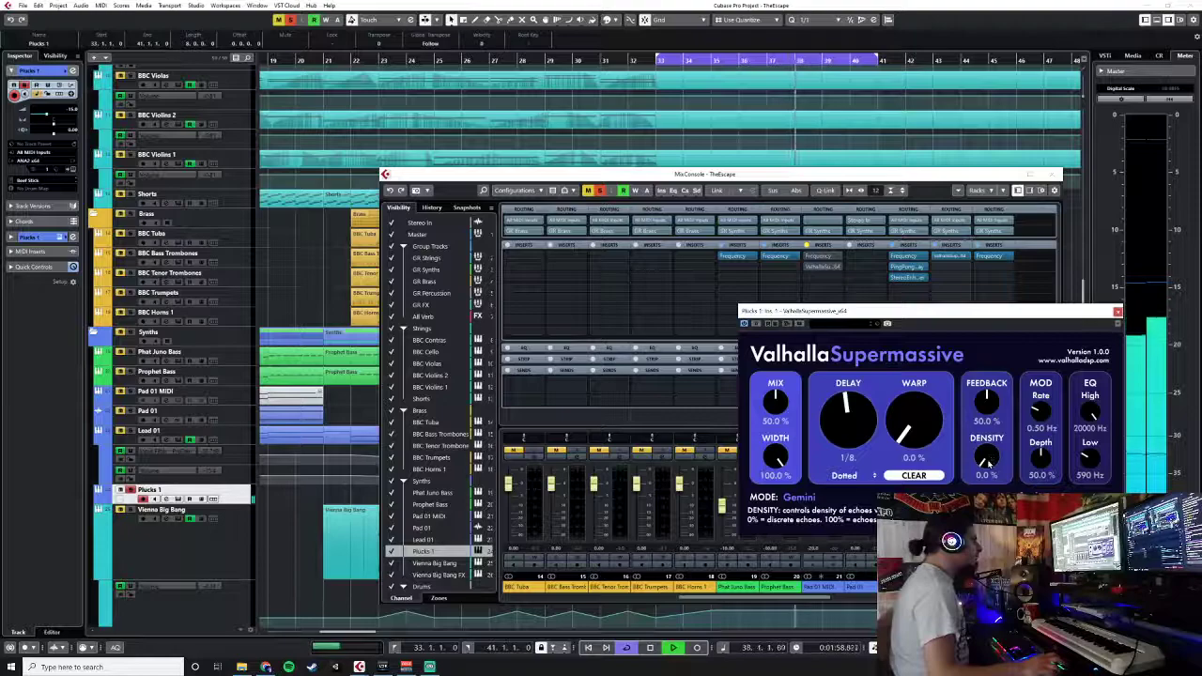
left_click_drag(988, 460, 993, 422)
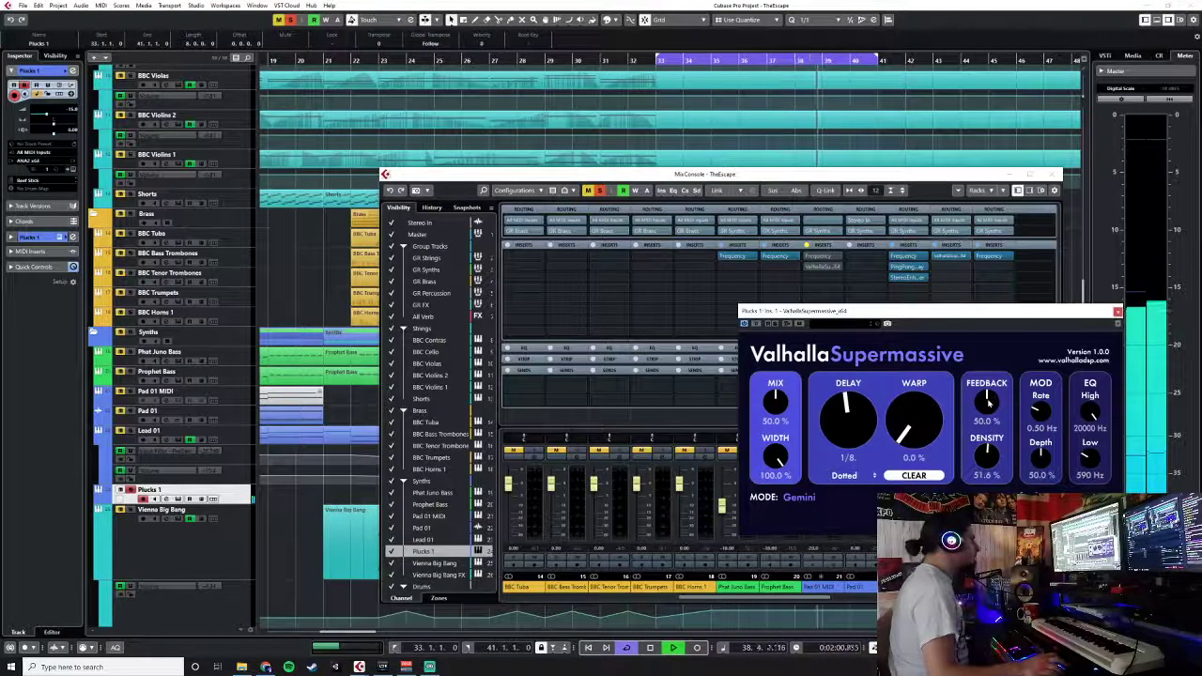
- Try the Hydra mode in Supermassive, return to Gemini, and close the plug-in
left_click(816, 501)
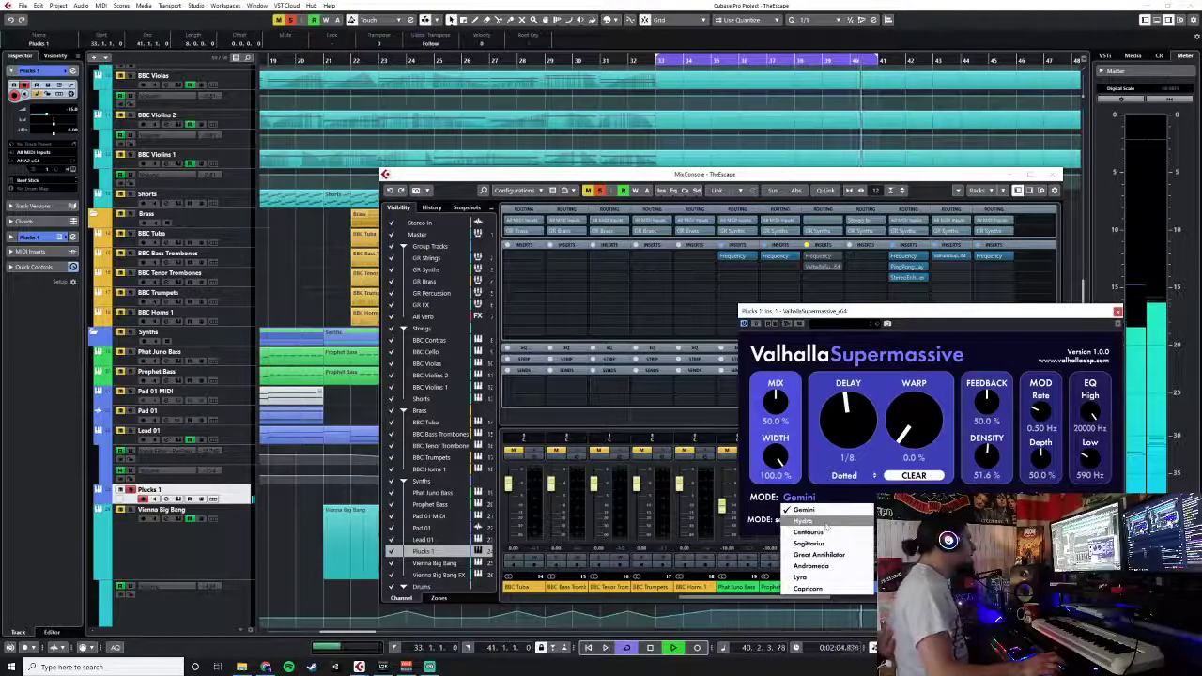
left_click(804, 521)
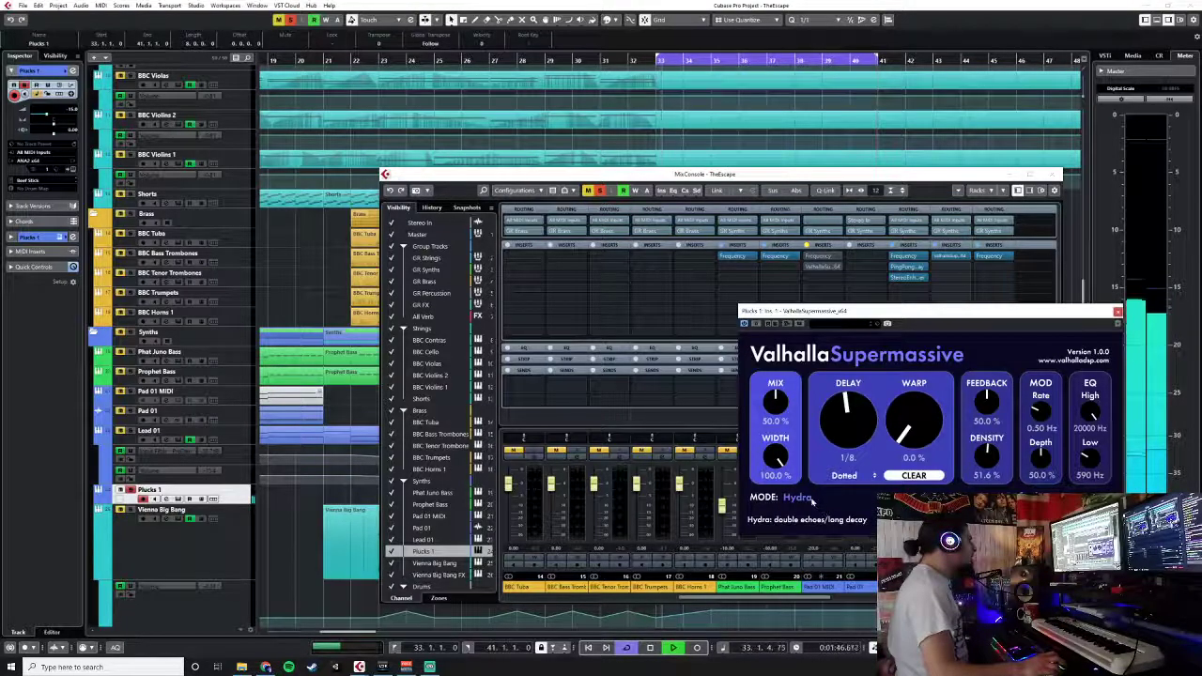
left_click(813, 501)
left_click(817, 510)
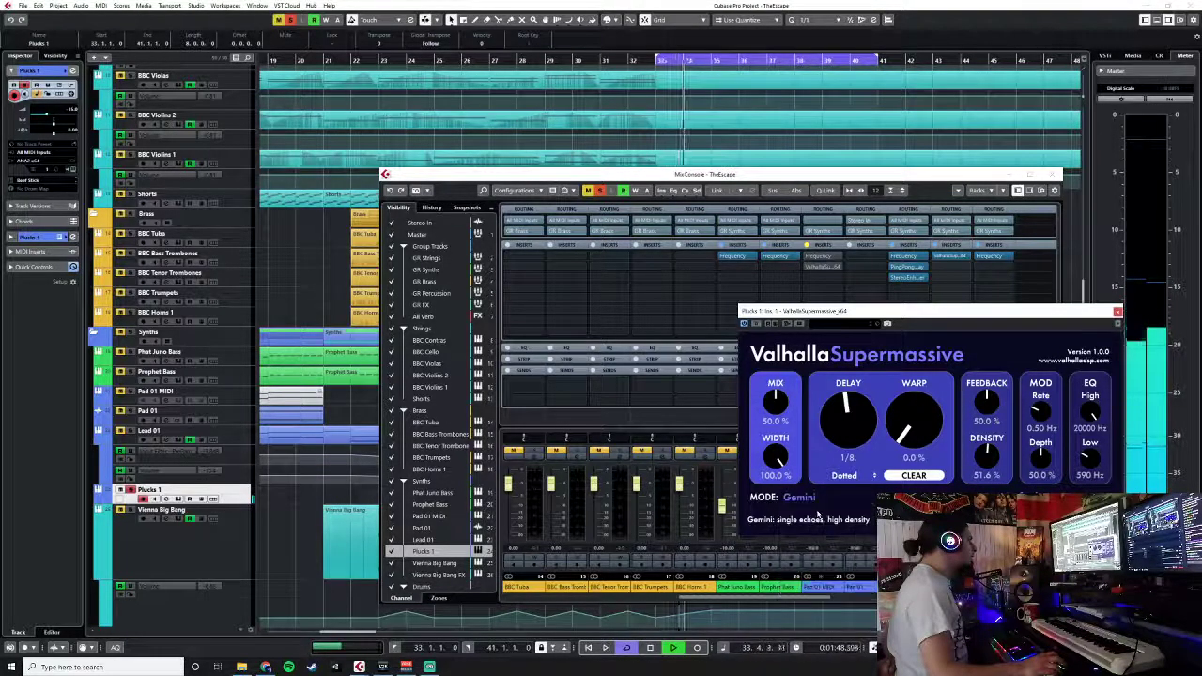
left_click(1117, 312)
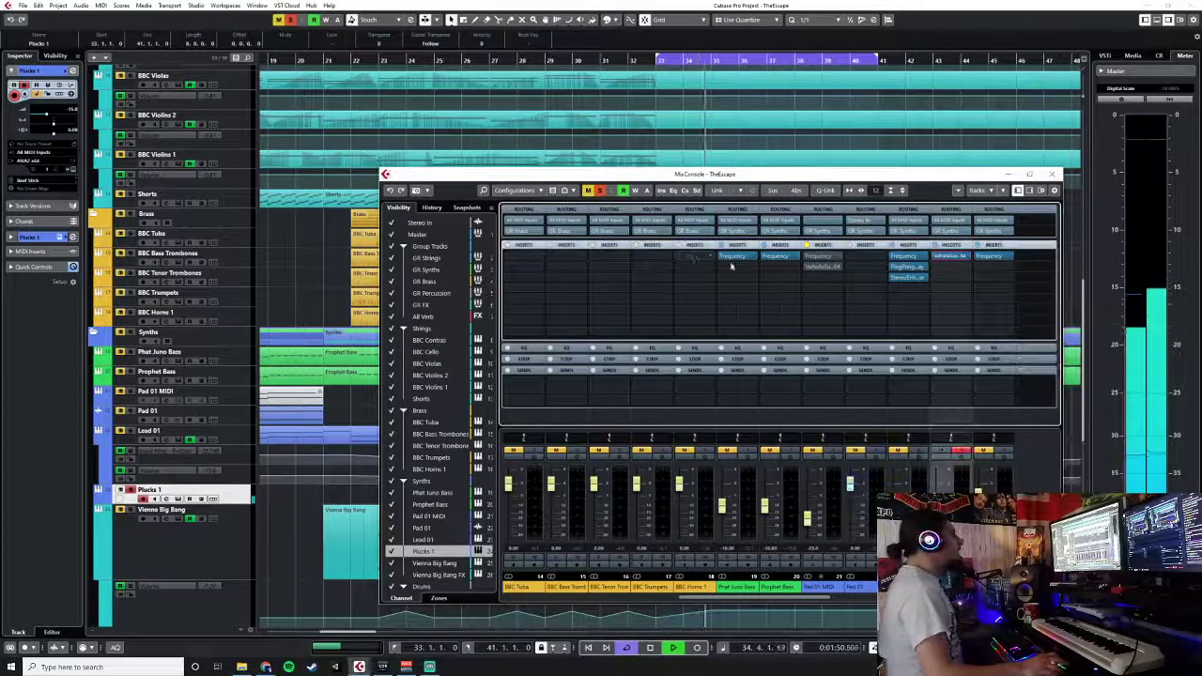
- Search for a "trance" plug-in for the second insert slot of the Plucks 1 channel
left_click(963, 271)
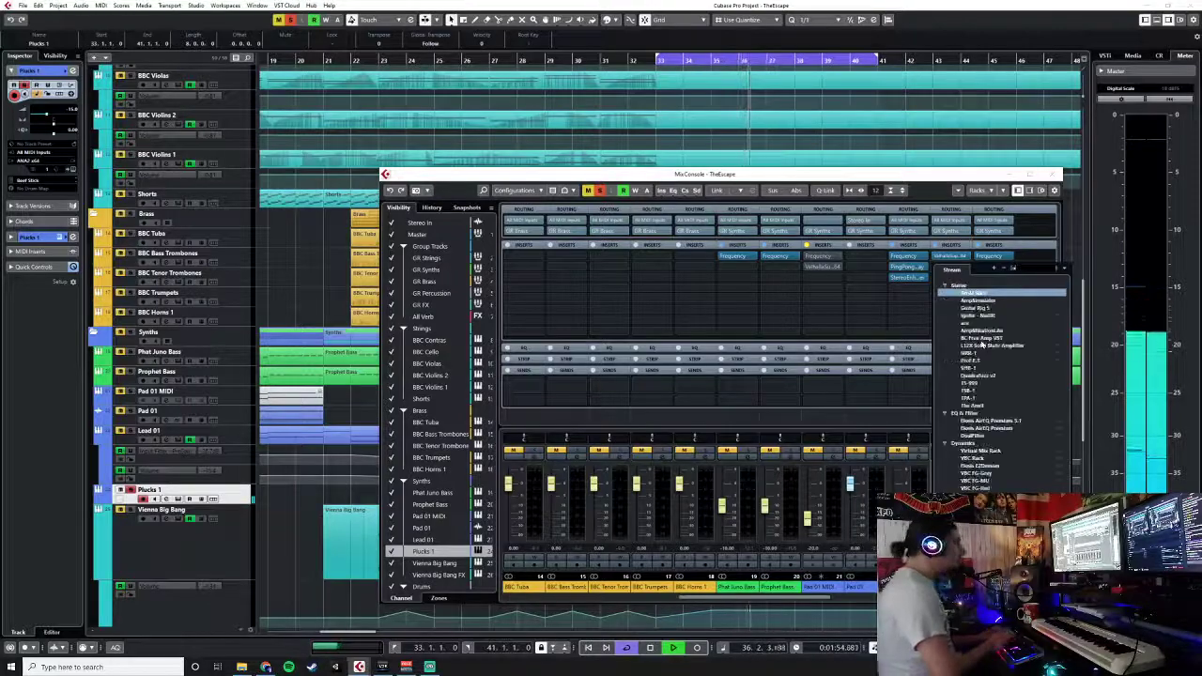
type("trance")
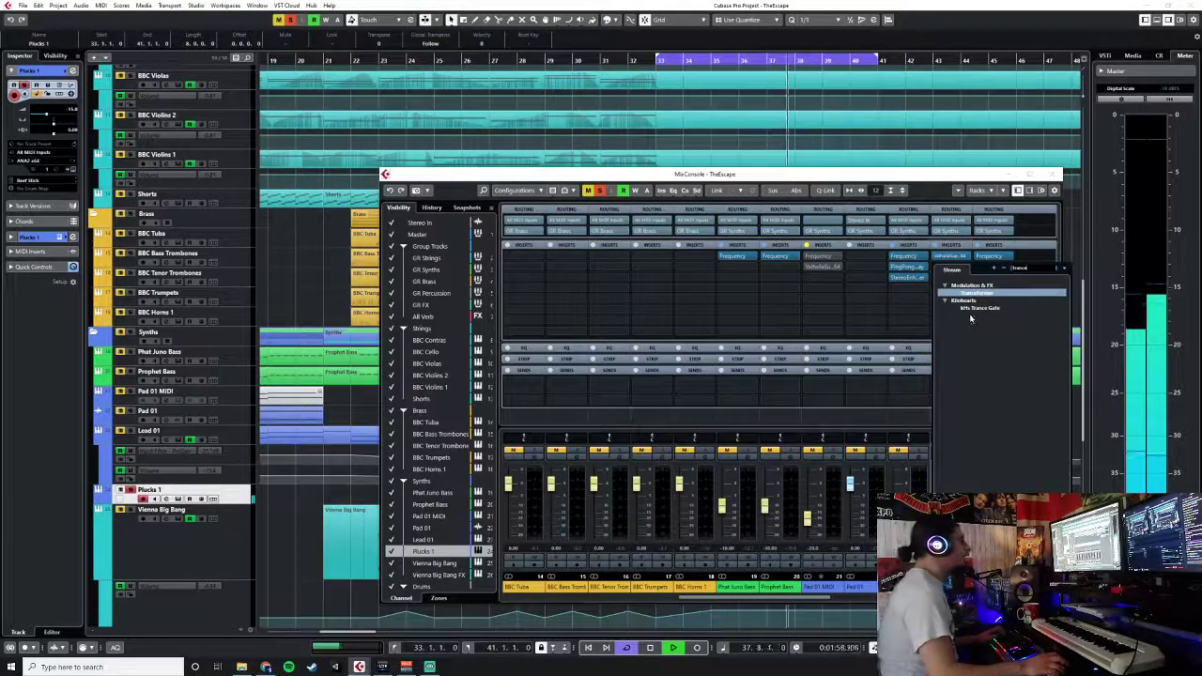
- Add kHs Trance Gate and then AutoPan as consecutive insert effects on the Plucks 1 channel
left_click(969, 310)
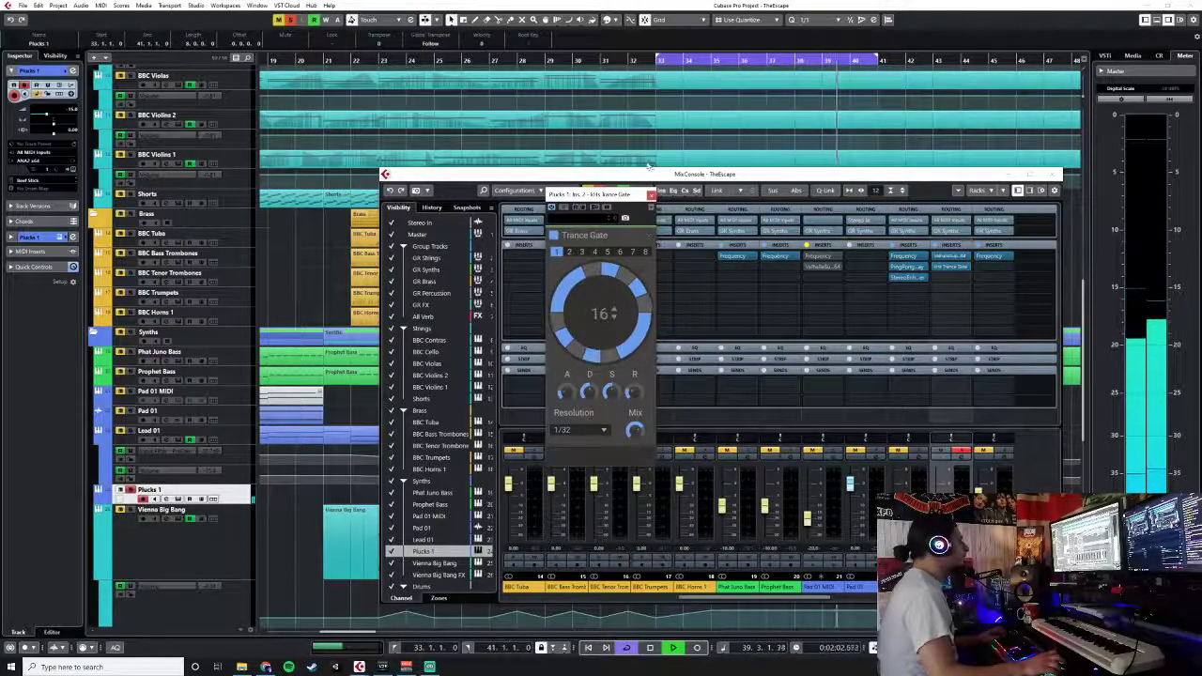
left_click(935, 277)
left_click(935, 277)
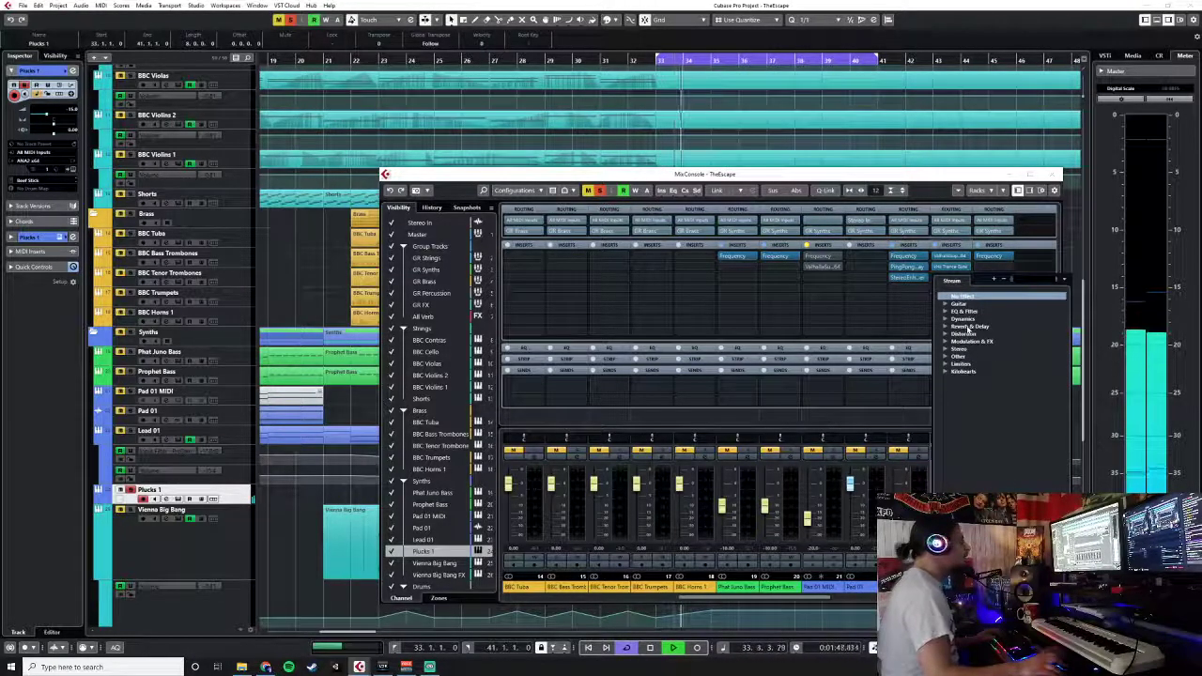
type("autop")
key("Return")
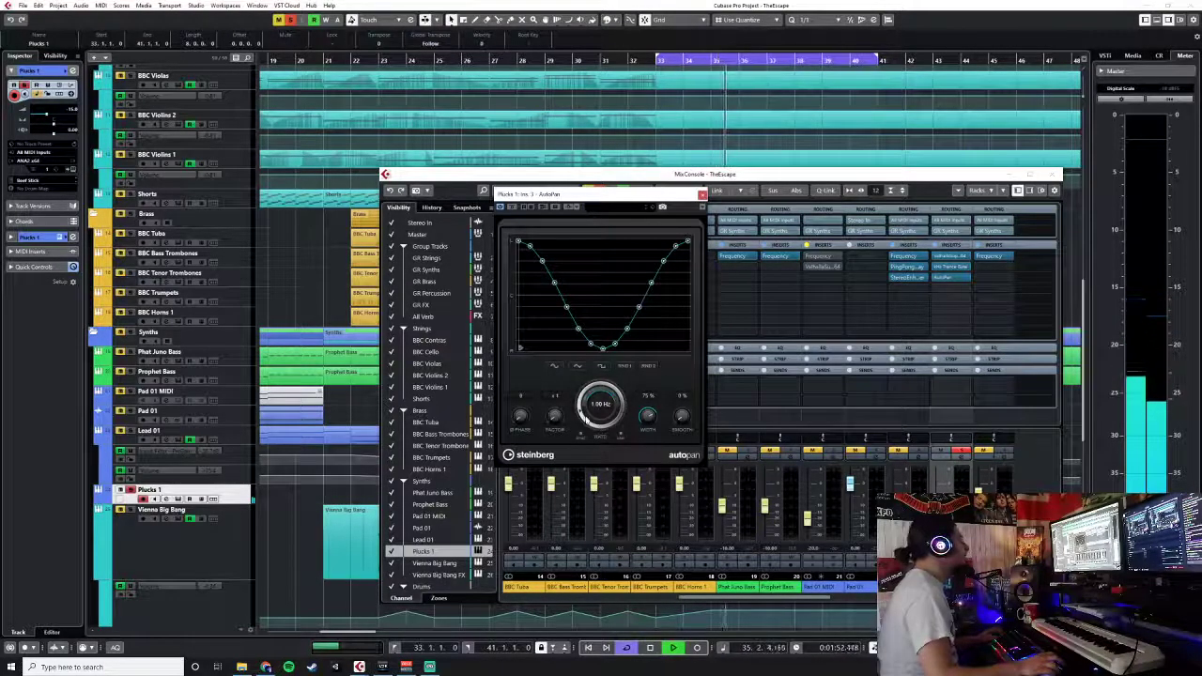
- Sync AutoPan's rate to the project tempo, set it to 1/4, and return to the project view
left_click(582, 434)
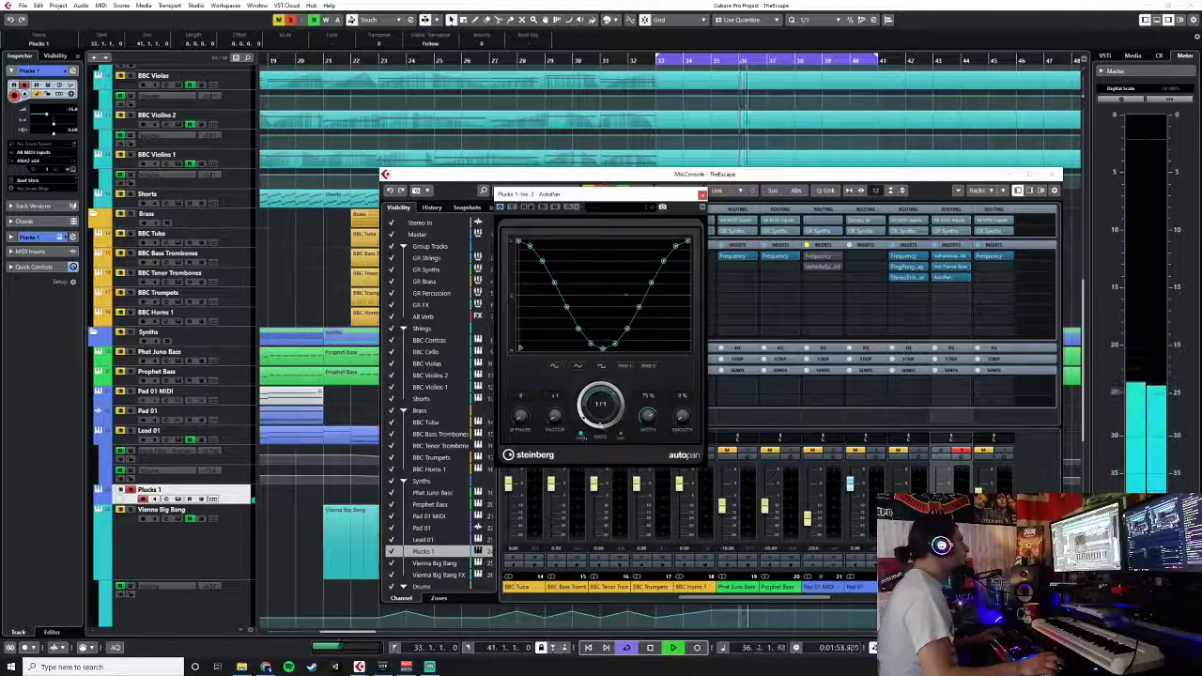
left_click_drag(583, 422, 584, 413)
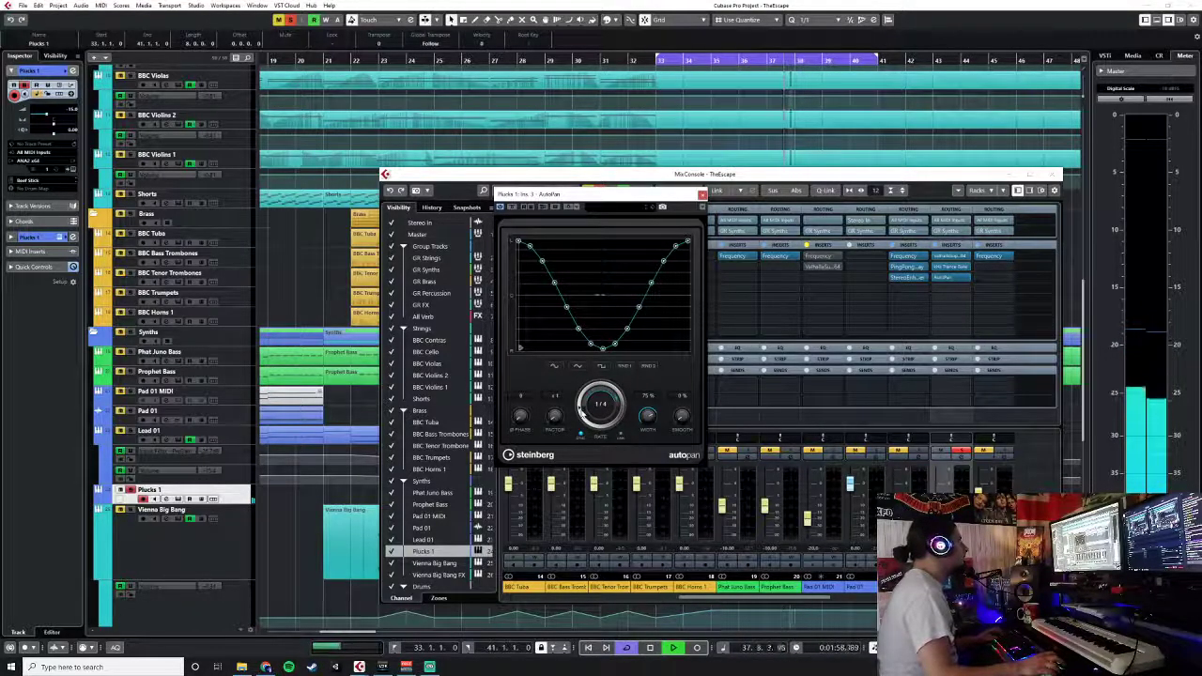
left_click(702, 194)
key("F3")
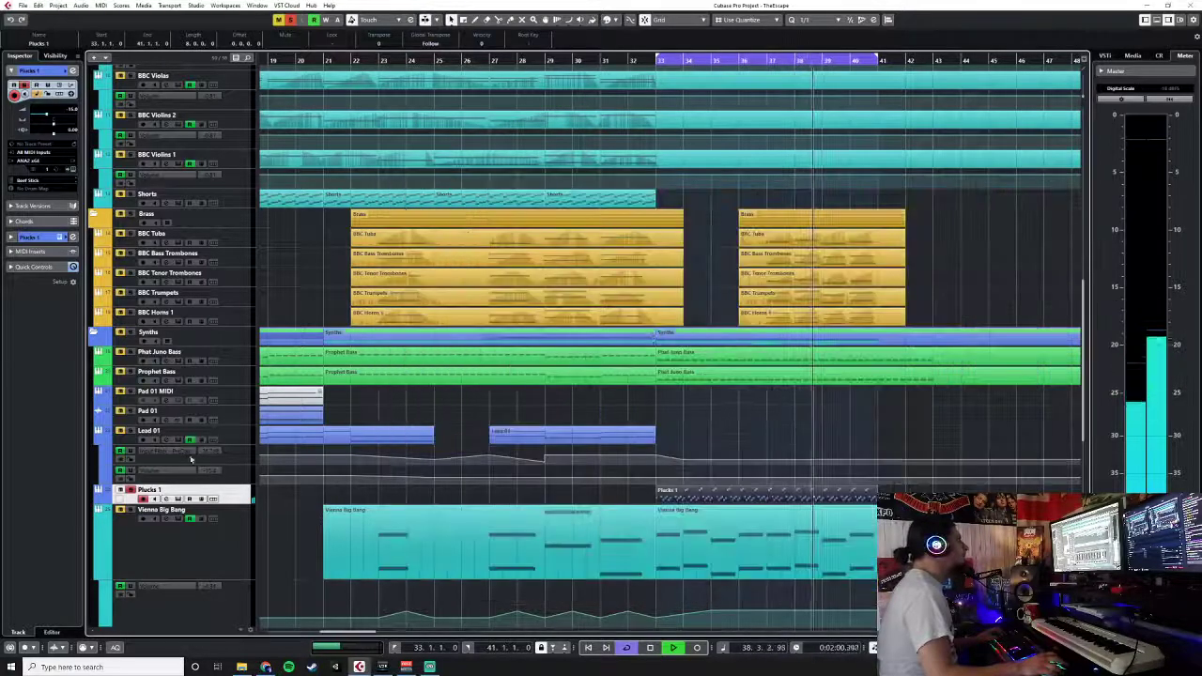
- Play the full mix from around bar 32 with Plucks 1 unsoloed and raise its channel volume to -4.67 dB
left_click(621, 57)
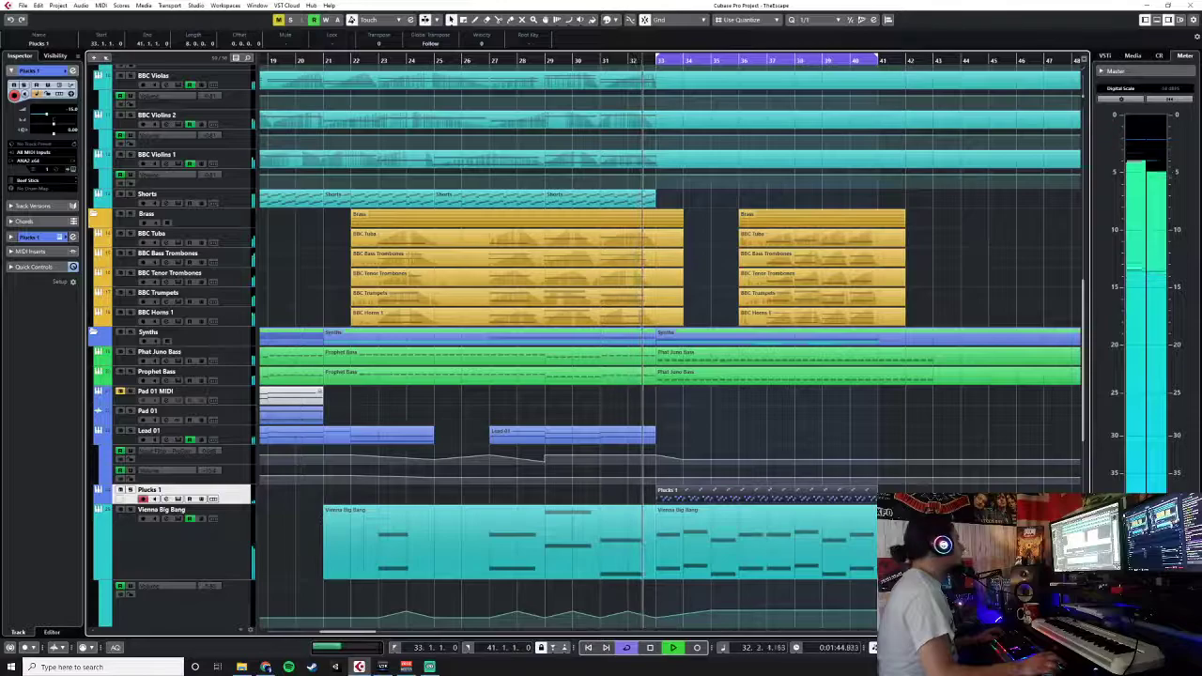
key("F3")
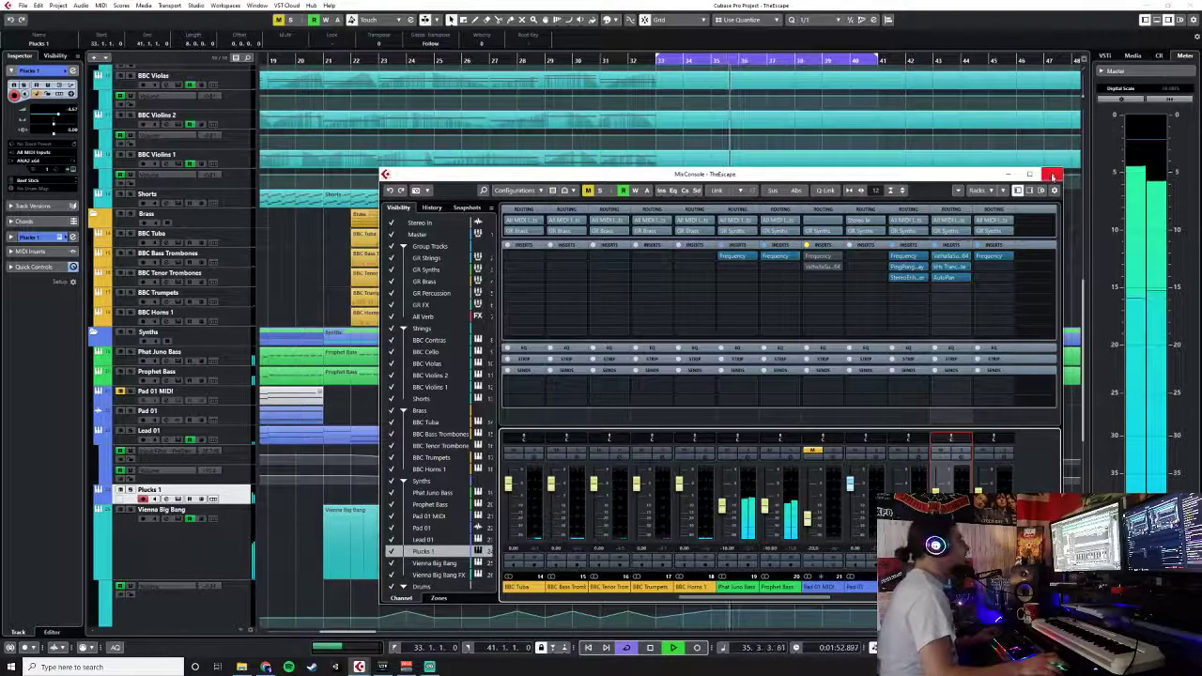
left_click(1054, 176)
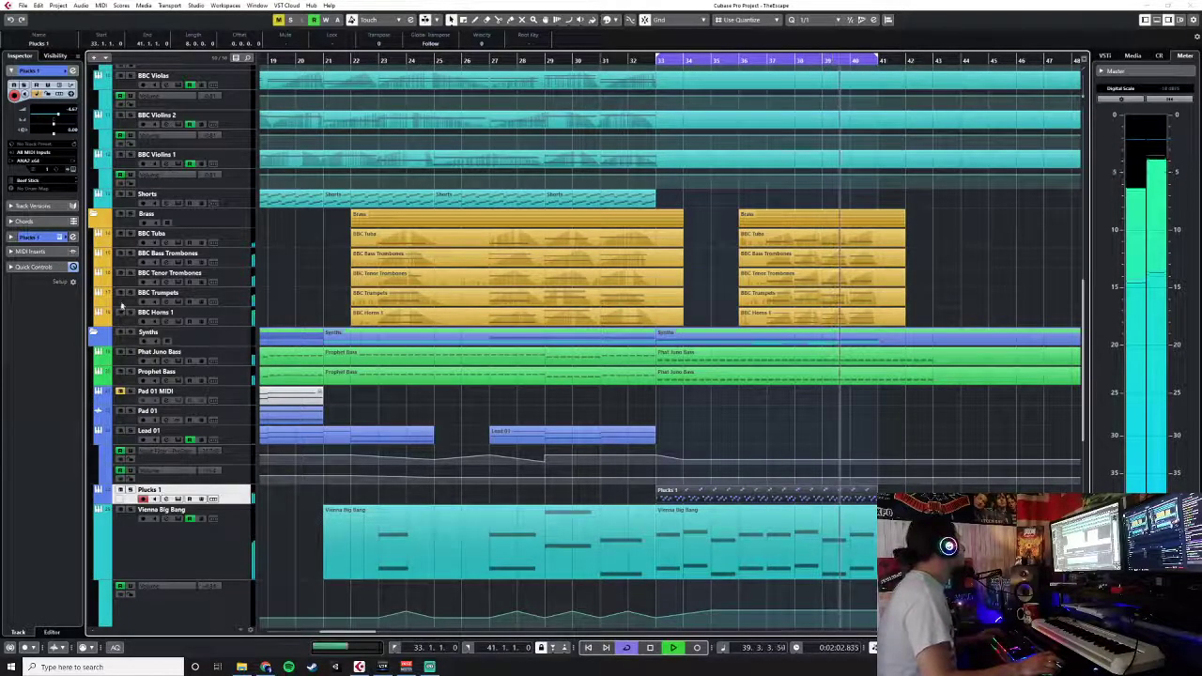
- Expand the EQ rack in the MixConsole and check the band settings of the Plucks 1 channel
key("F3")
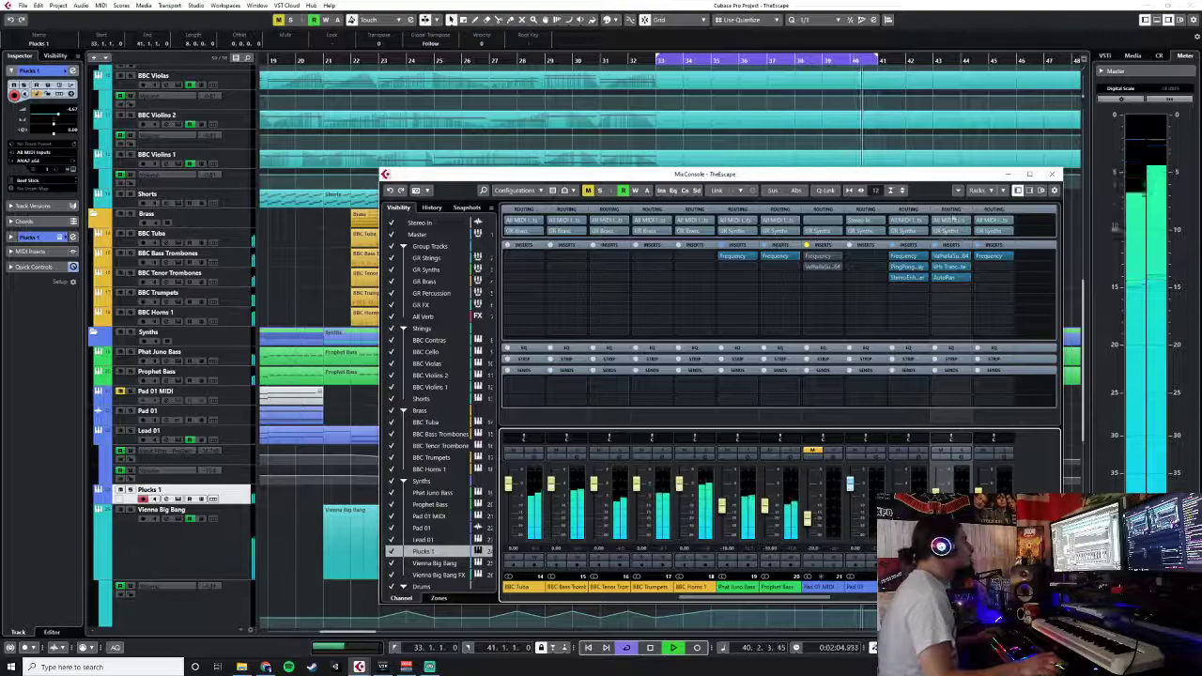
left_click(951, 348)
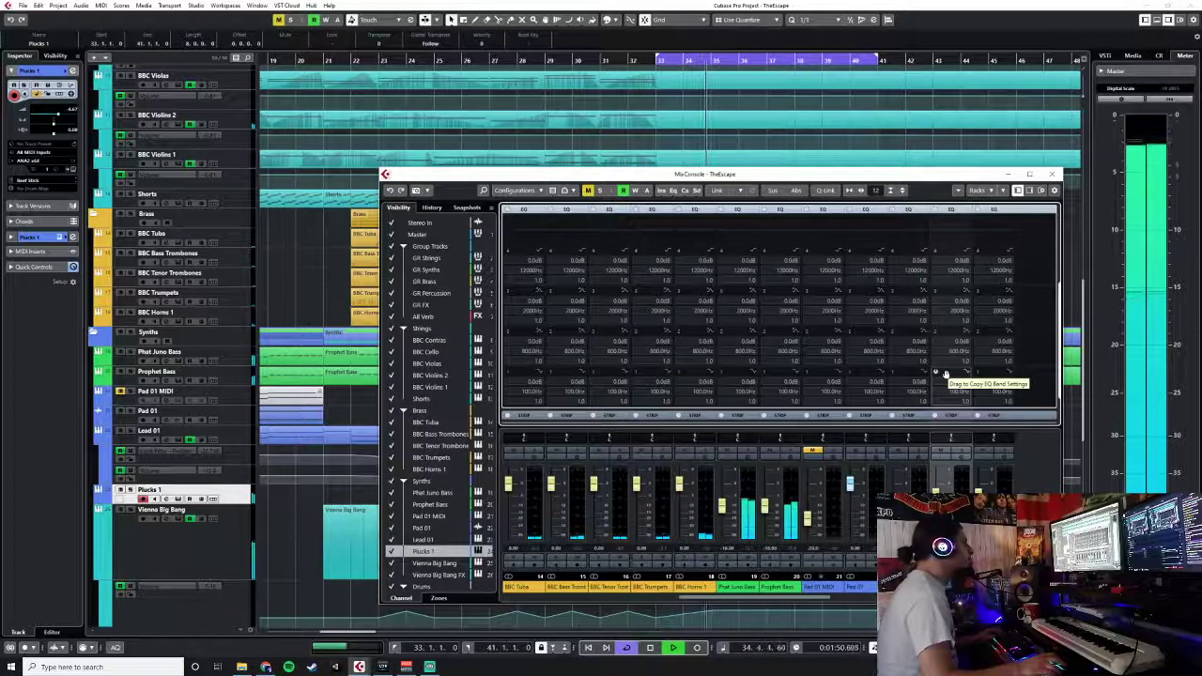
key("F3")
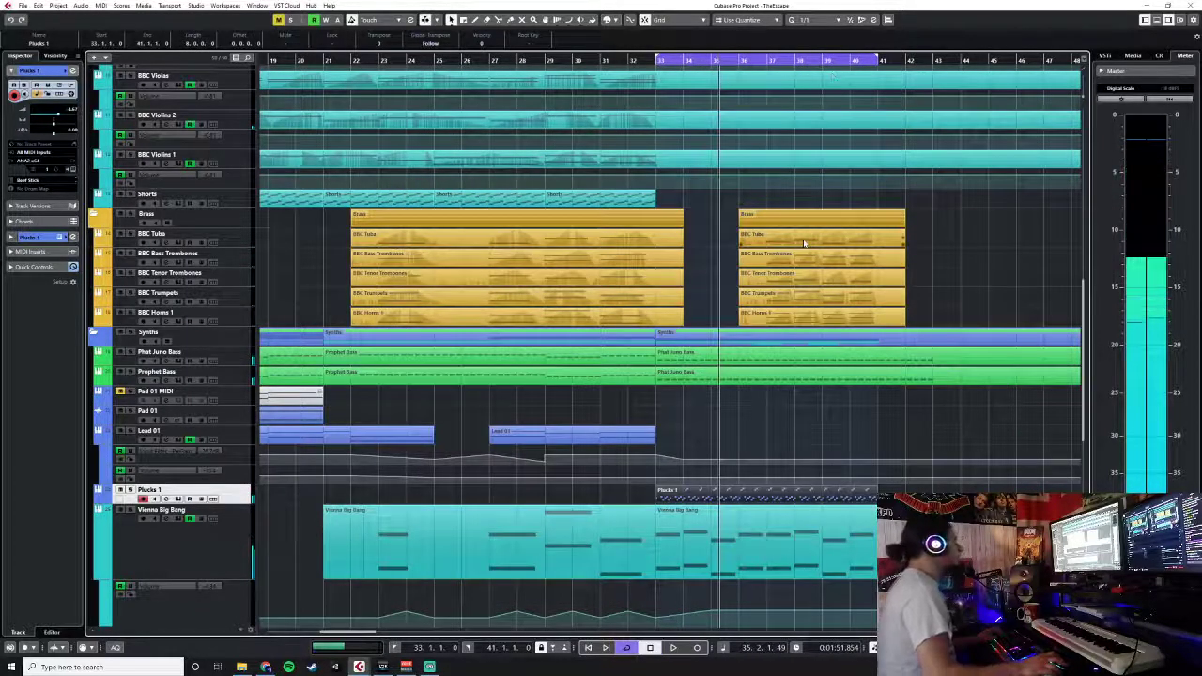
- Open the ANA instrument on the Plucks 1 track, look over its controls, and close it
scroll(883, 239, "up", 5)
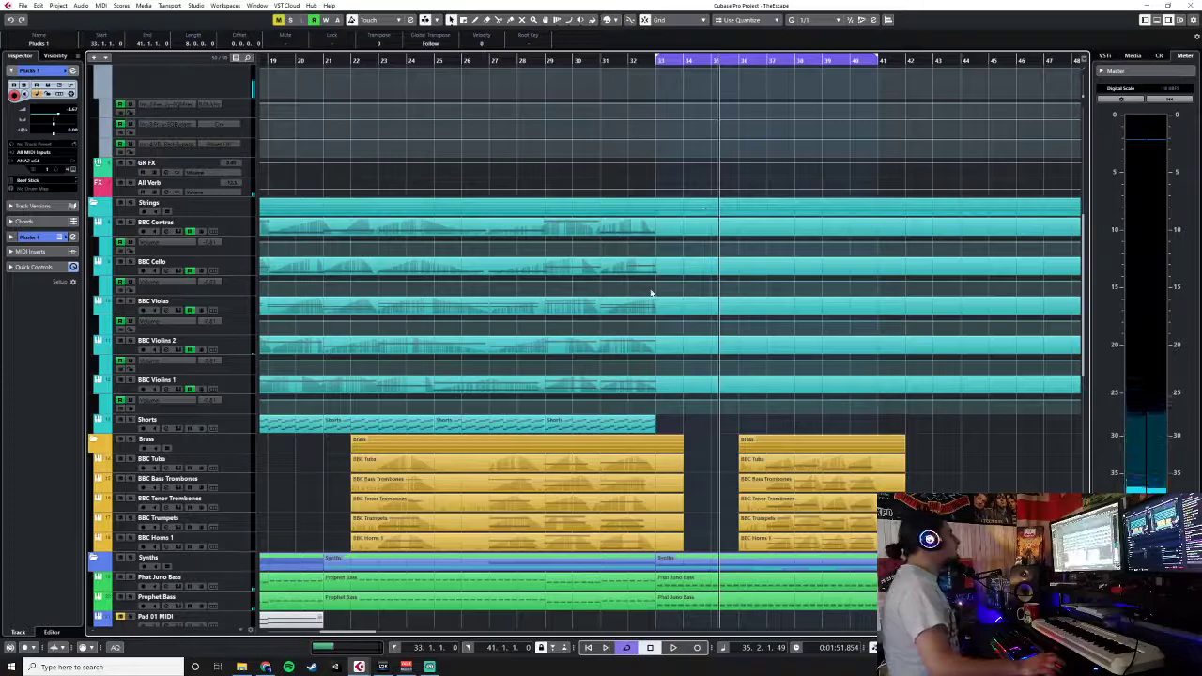
scroll(817, 265, "down", 5)
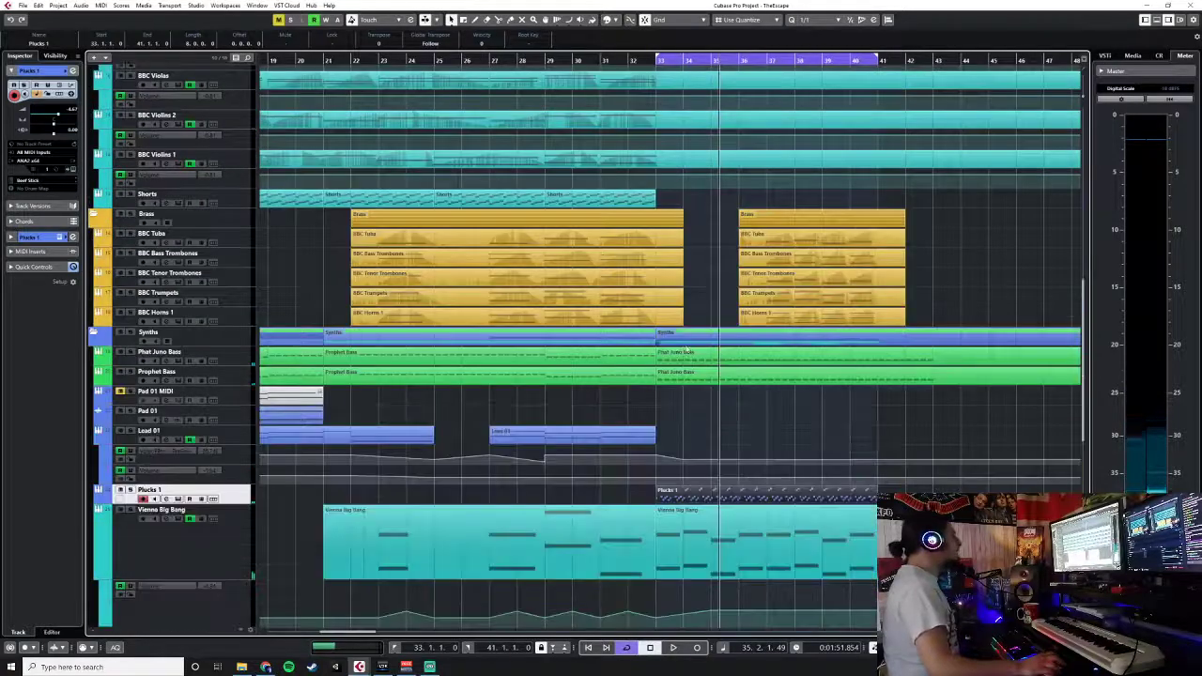
left_click(72, 170)
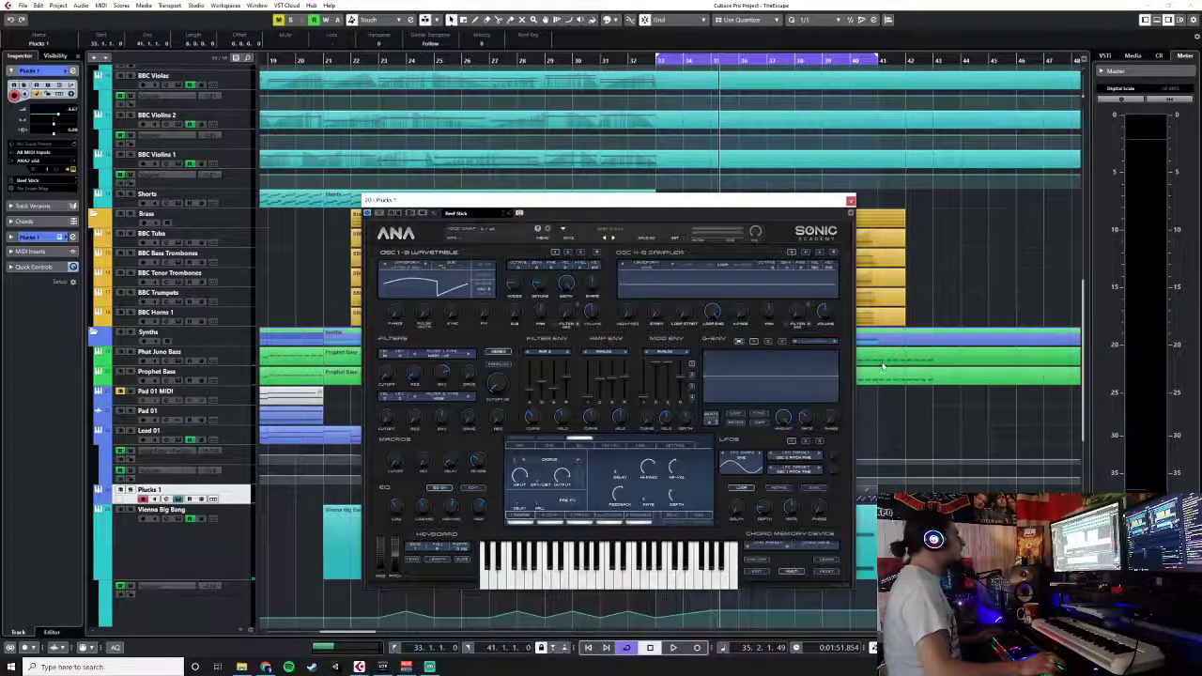
left_click(851, 201)
- Recheck the Plucks 1 EQ in the MixConsole, collapse the EQ rack, and close the mixer
key("F3")
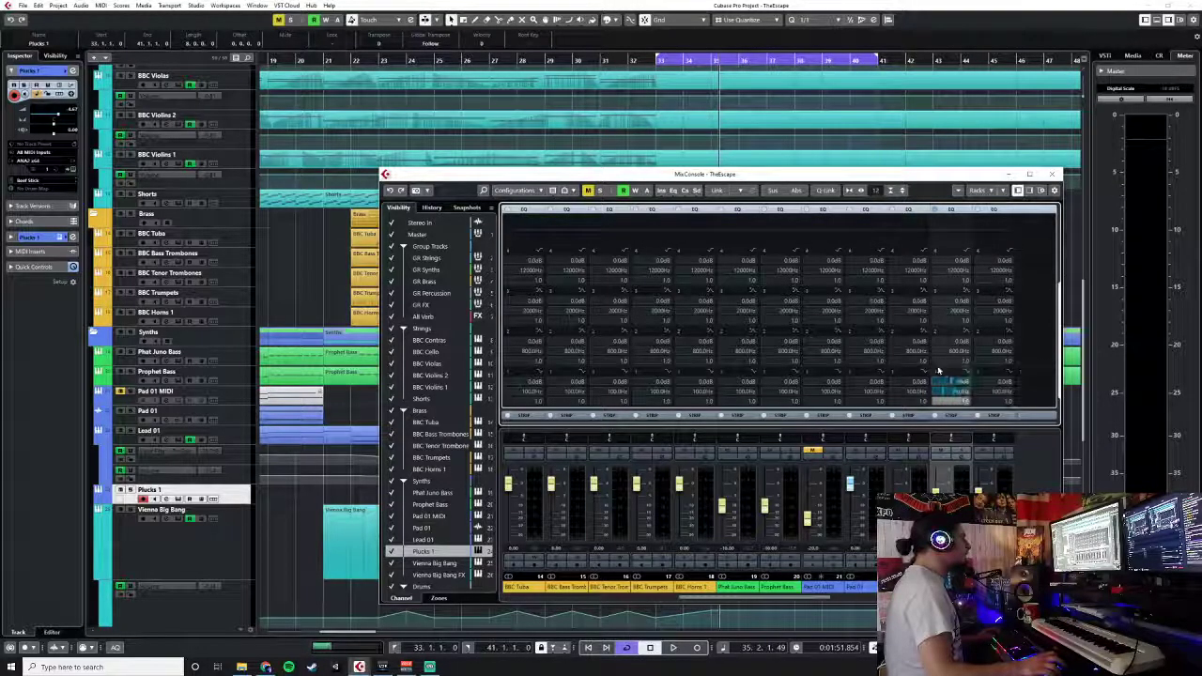
left_click(1052, 174)
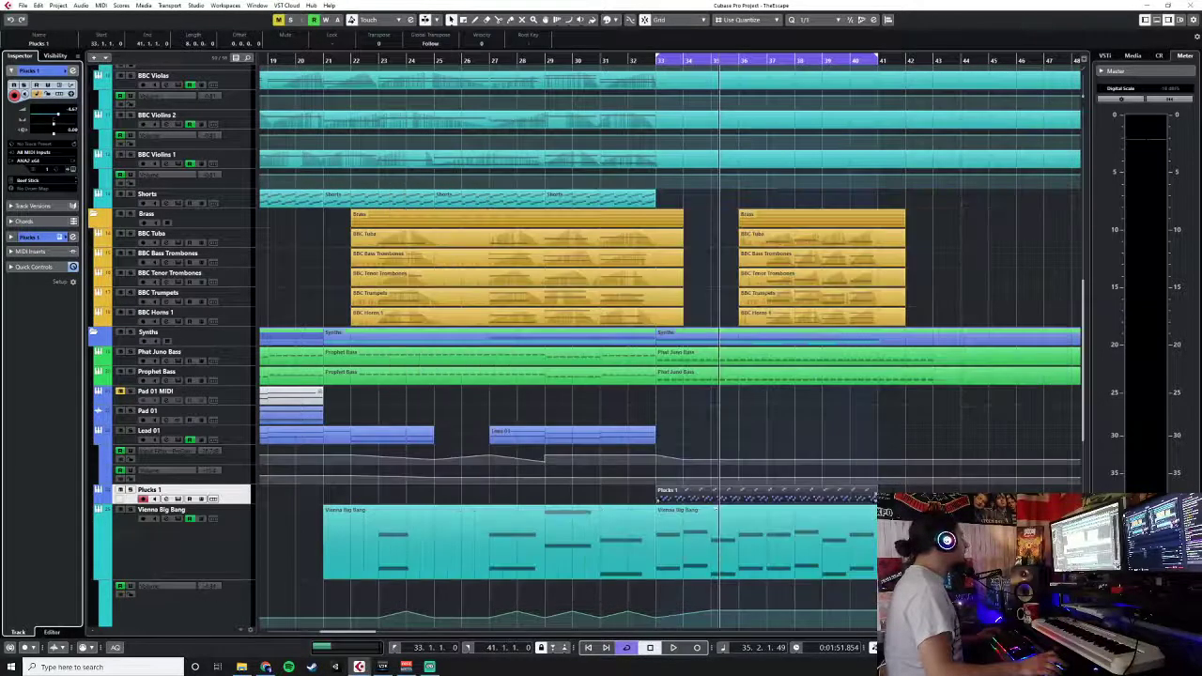
key("F3")
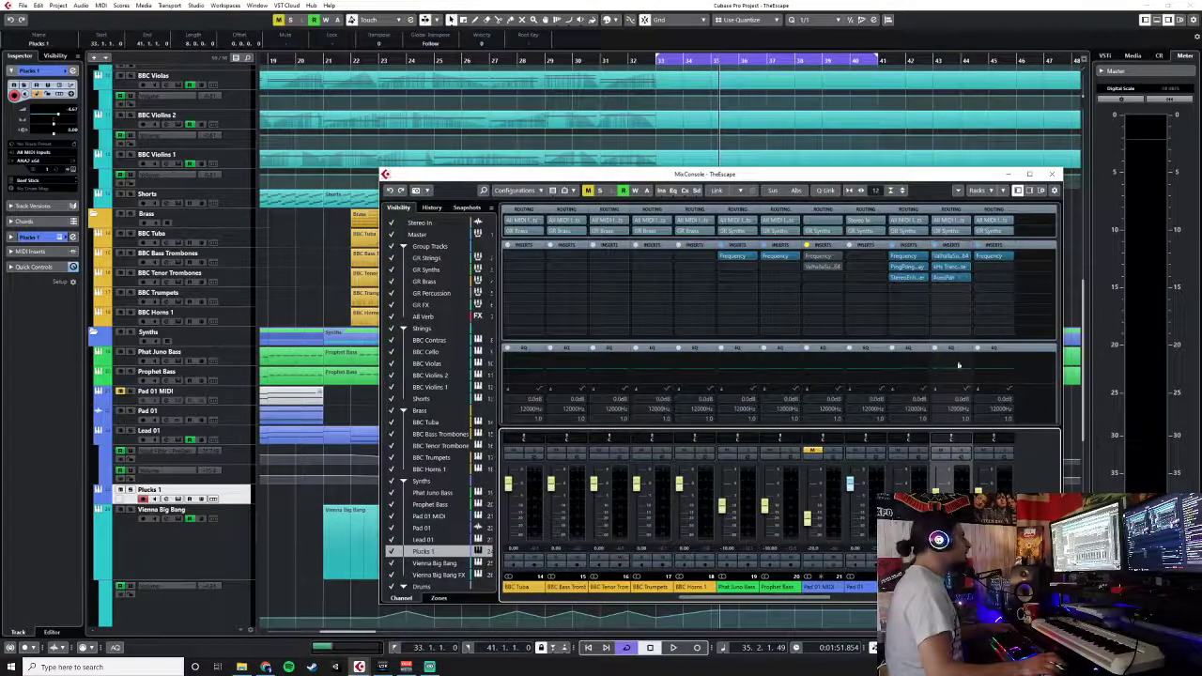
left_click(955, 349)
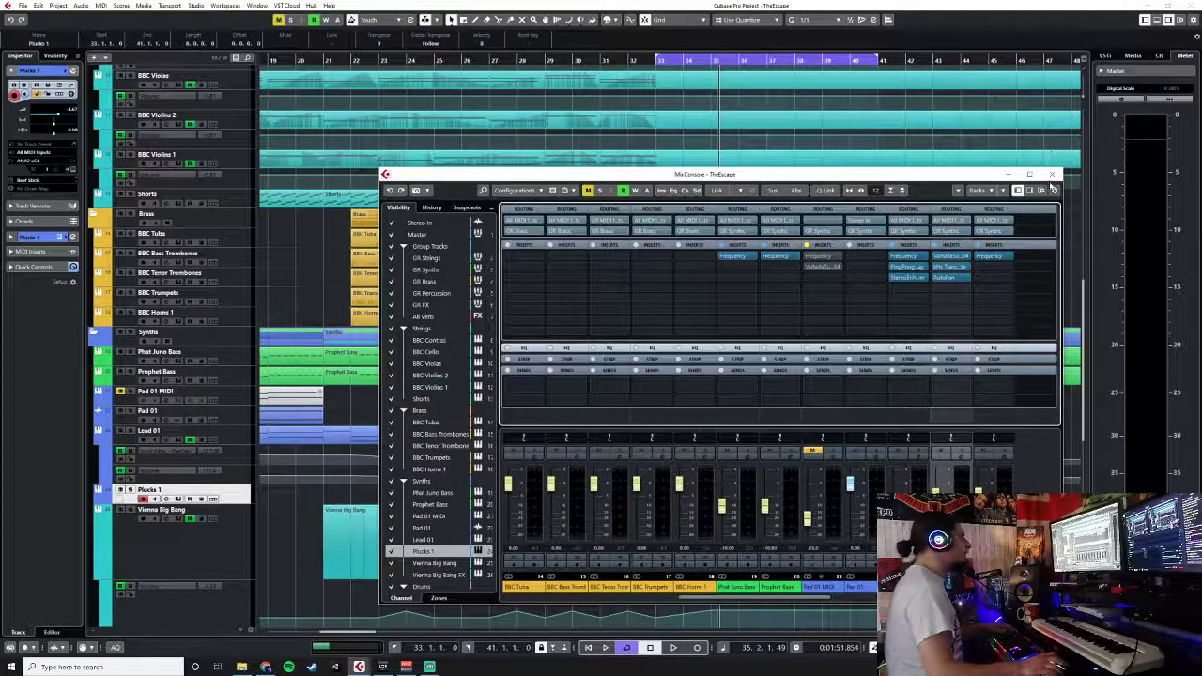
left_click(1054, 175)
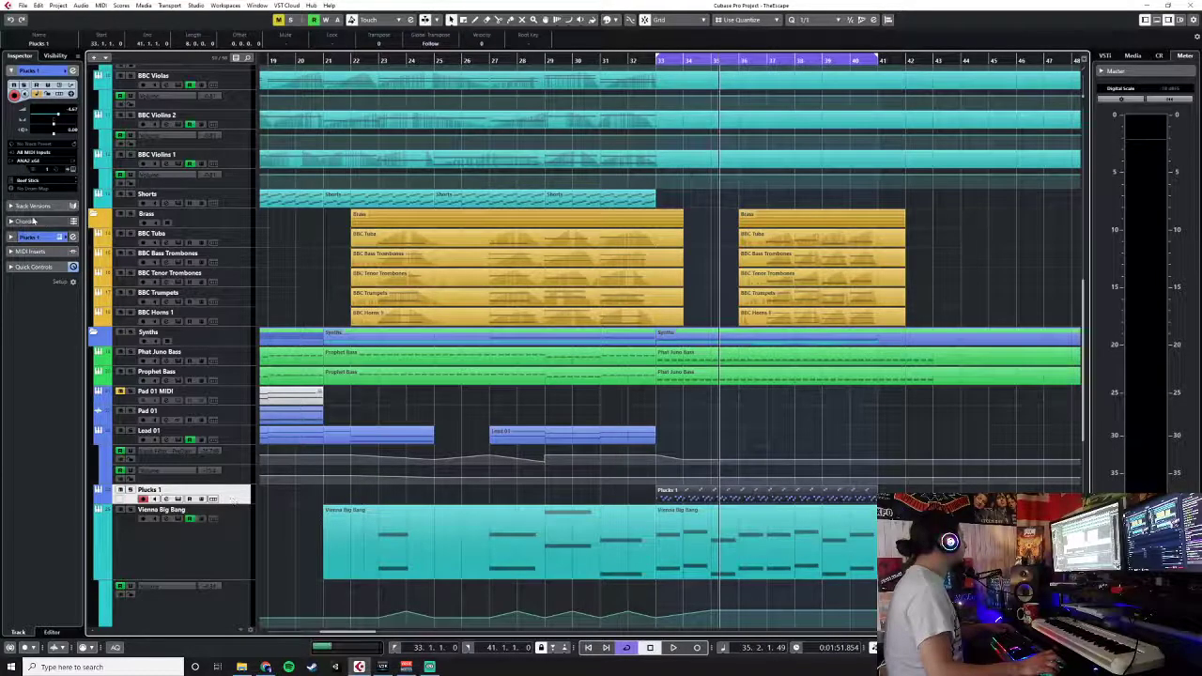
- Look for the Plucks 1 equalizer in the Inspector sections and in the track's Channel Settings window
left_click(13, 253)
left_click(12, 133)
left_click(46, 71)
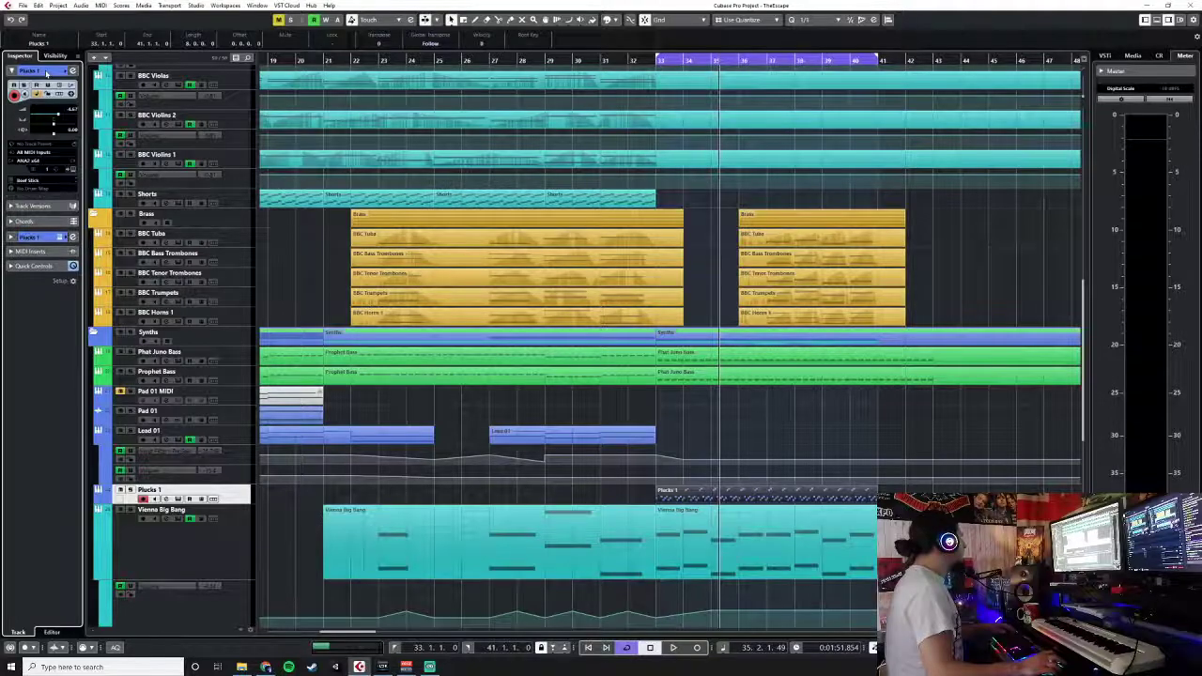
left_click(74, 71)
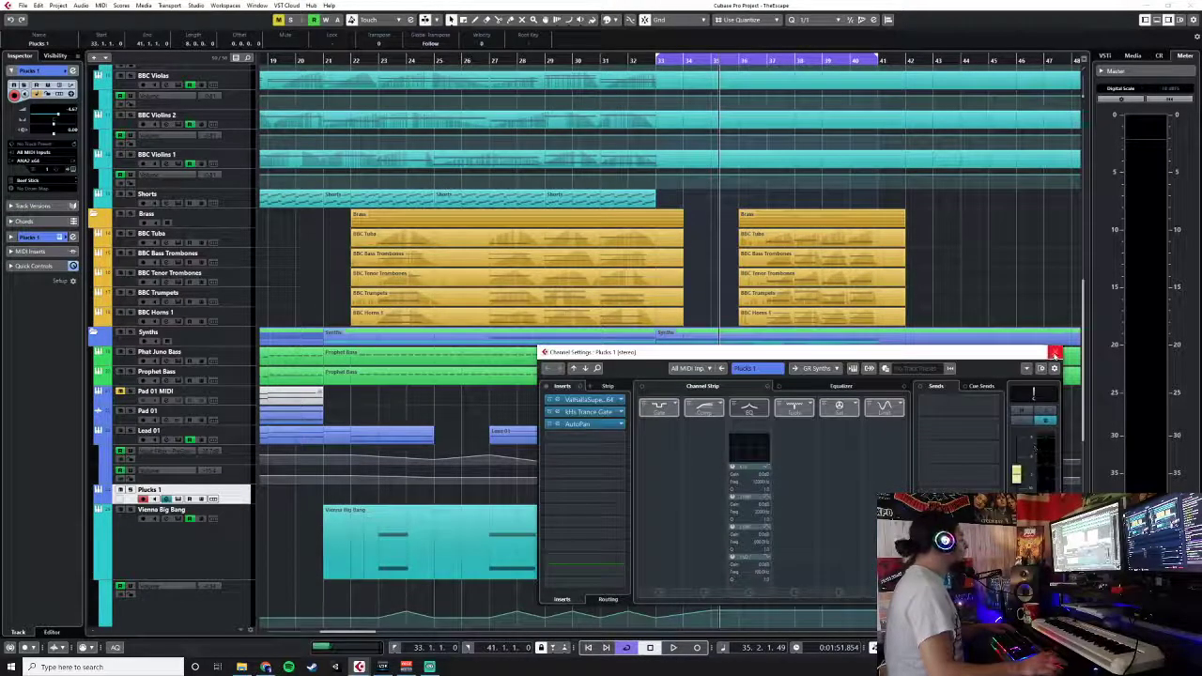
left_click(1055, 353)
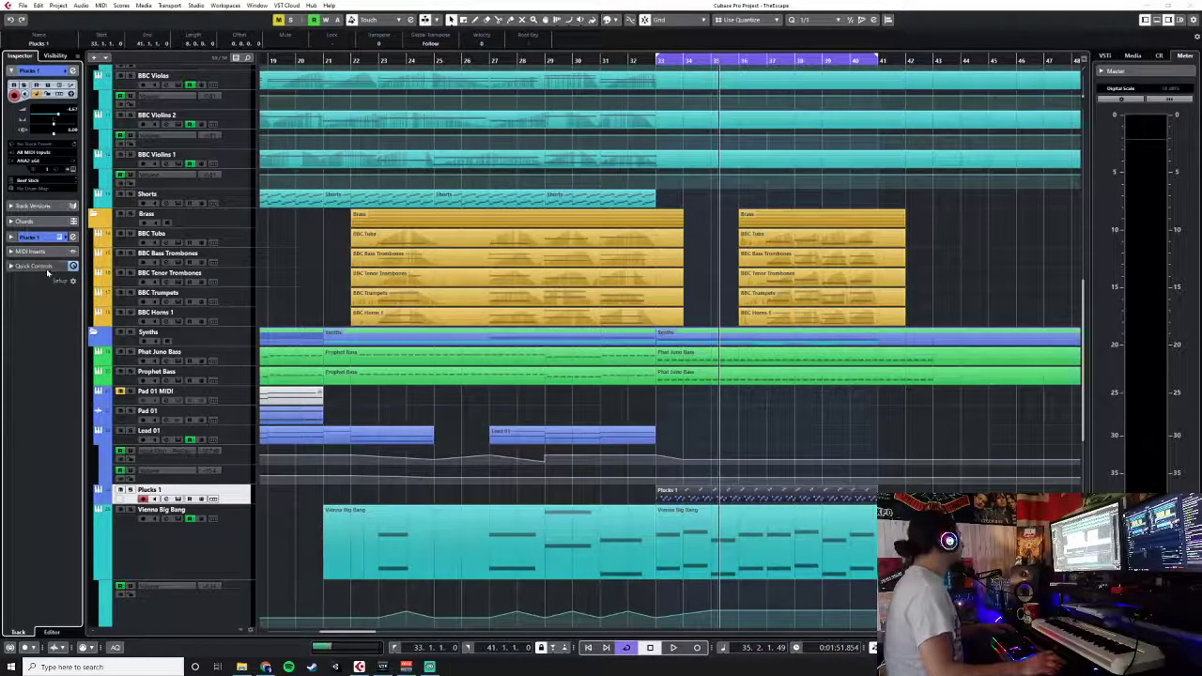
- Review which sections the Inspector shows for instrument tracks and close the Inspector settings
left_click(72, 284)
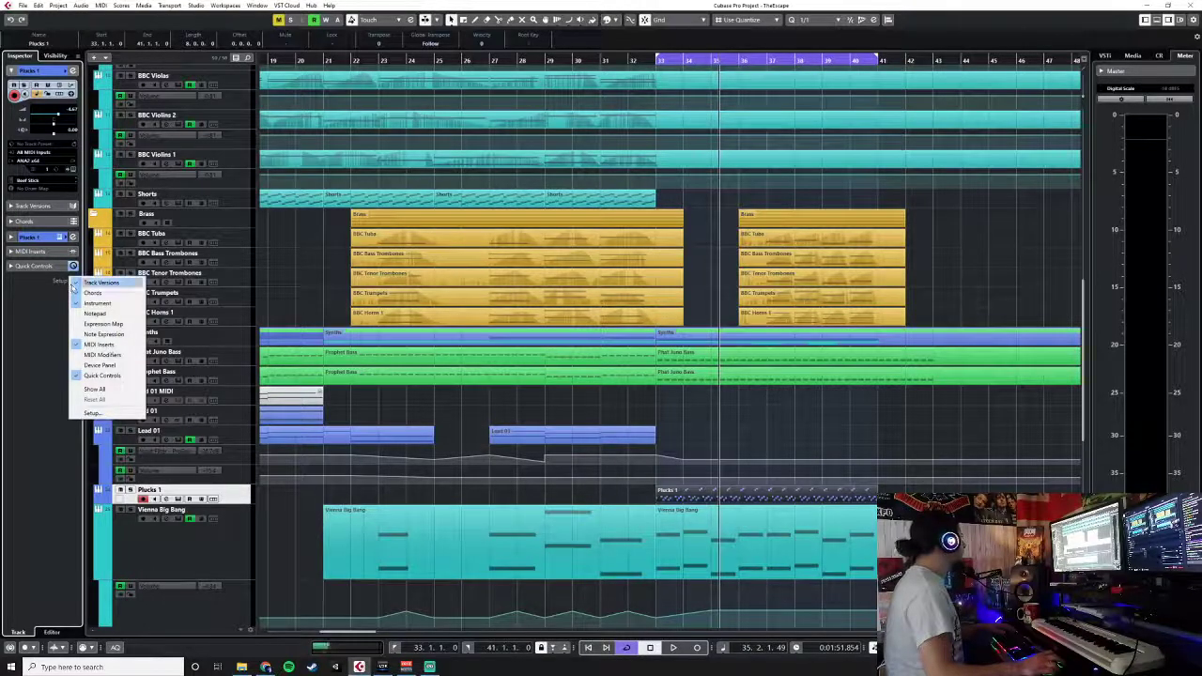
left_click(109, 324)
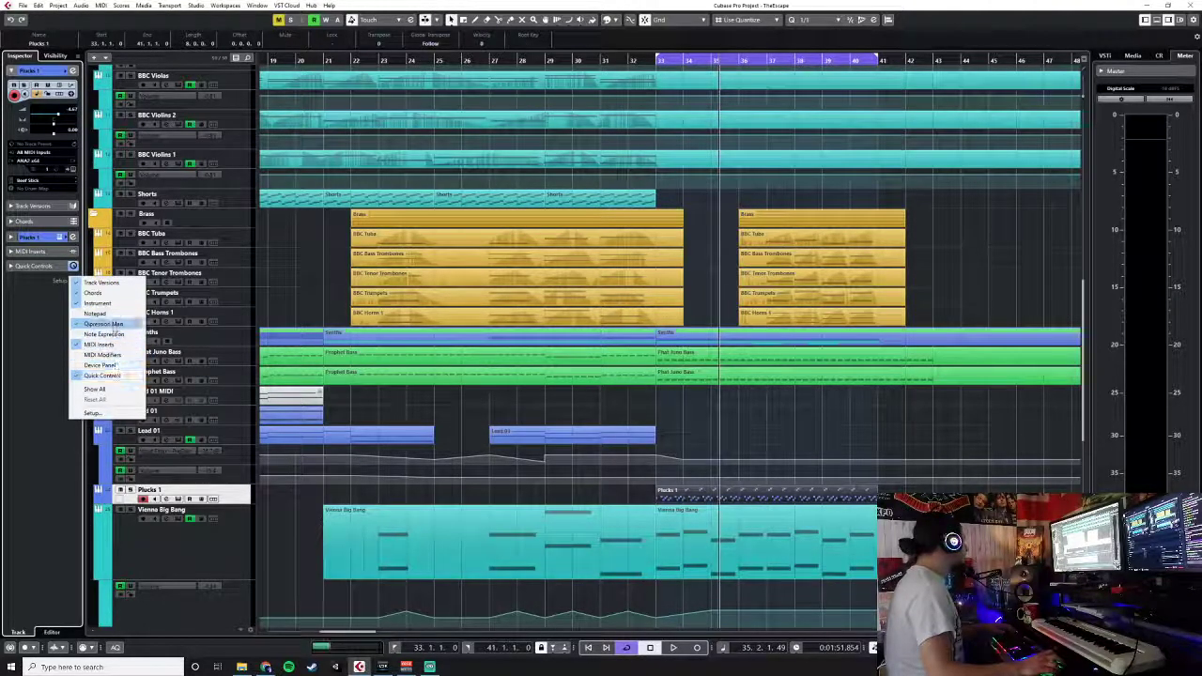
left_click(94, 414)
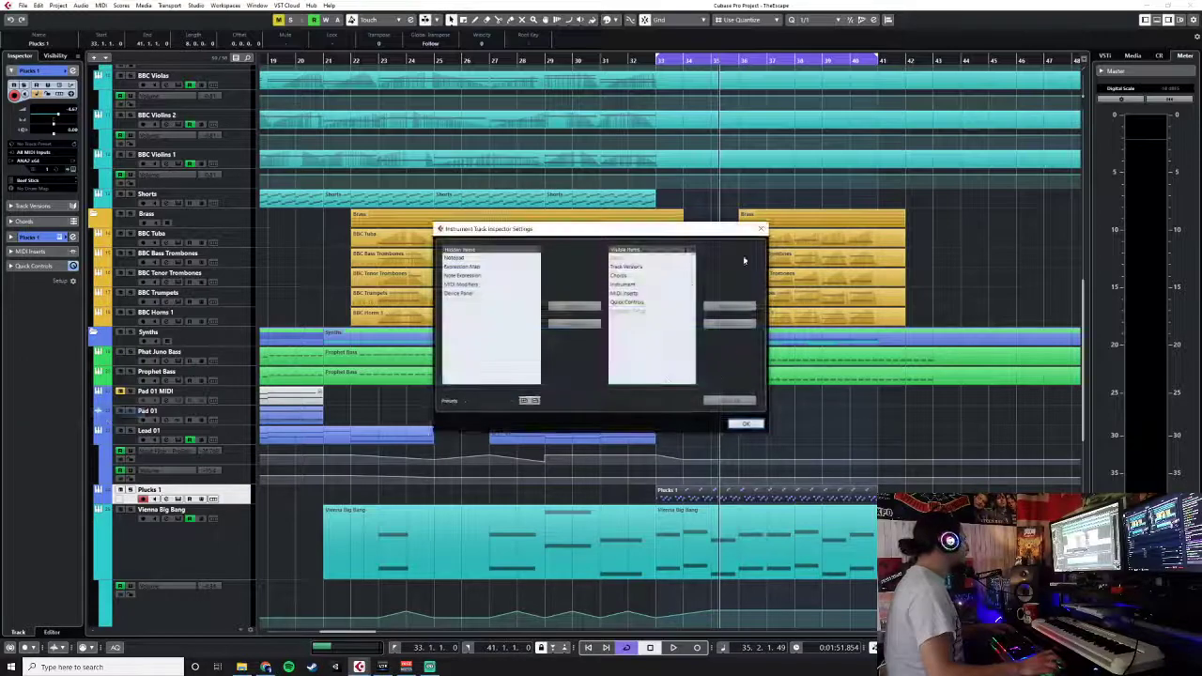
left_click(762, 230)
- Show the Plucks 1 channel's Equalizers in the Inspector, enable band 1, and set its filter type to High Pass I
left_click(232, 481)
left_click(232, 496)
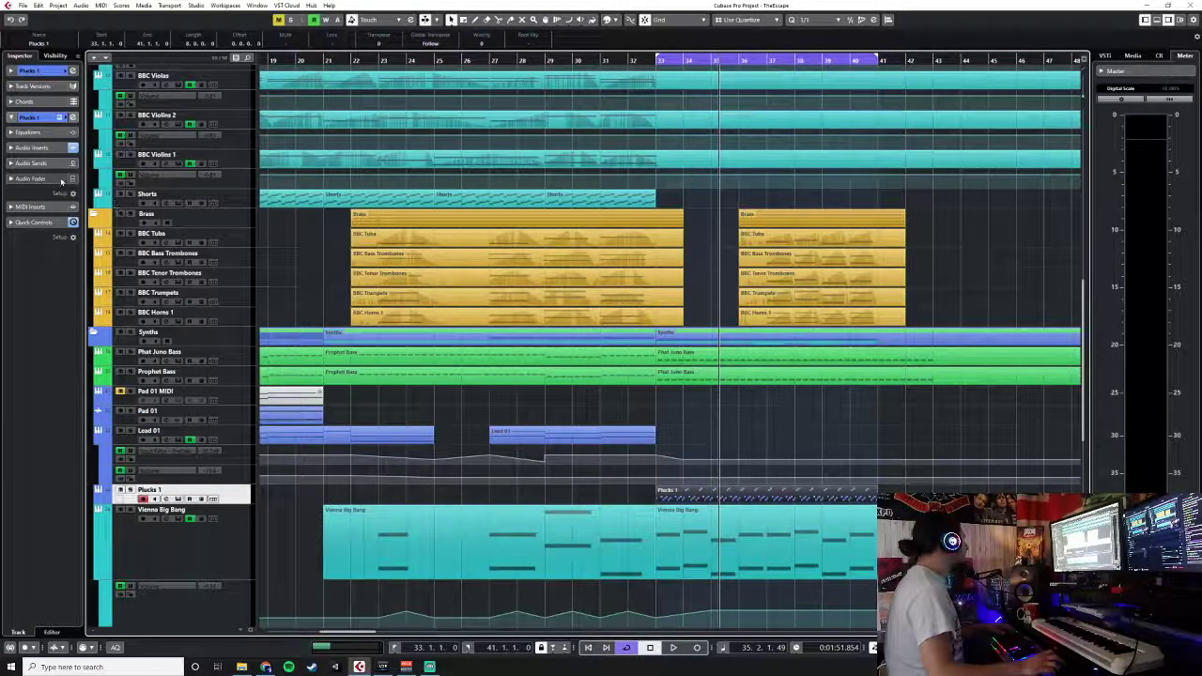
left_click(34, 132)
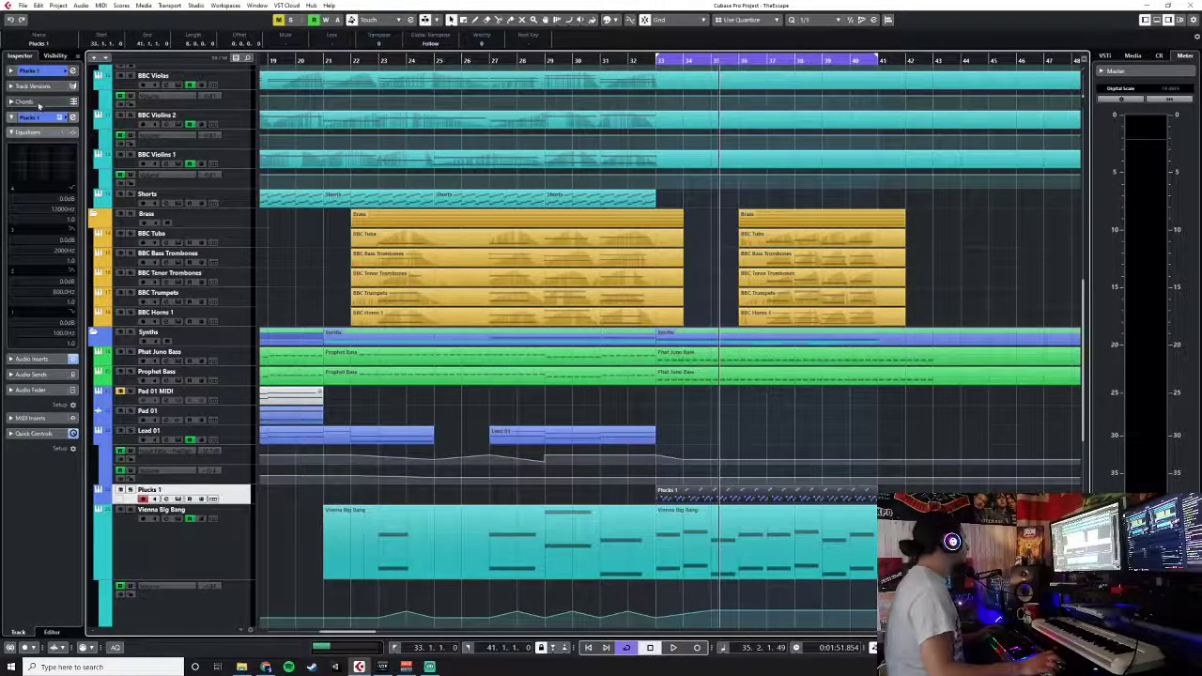
left_click(14, 313)
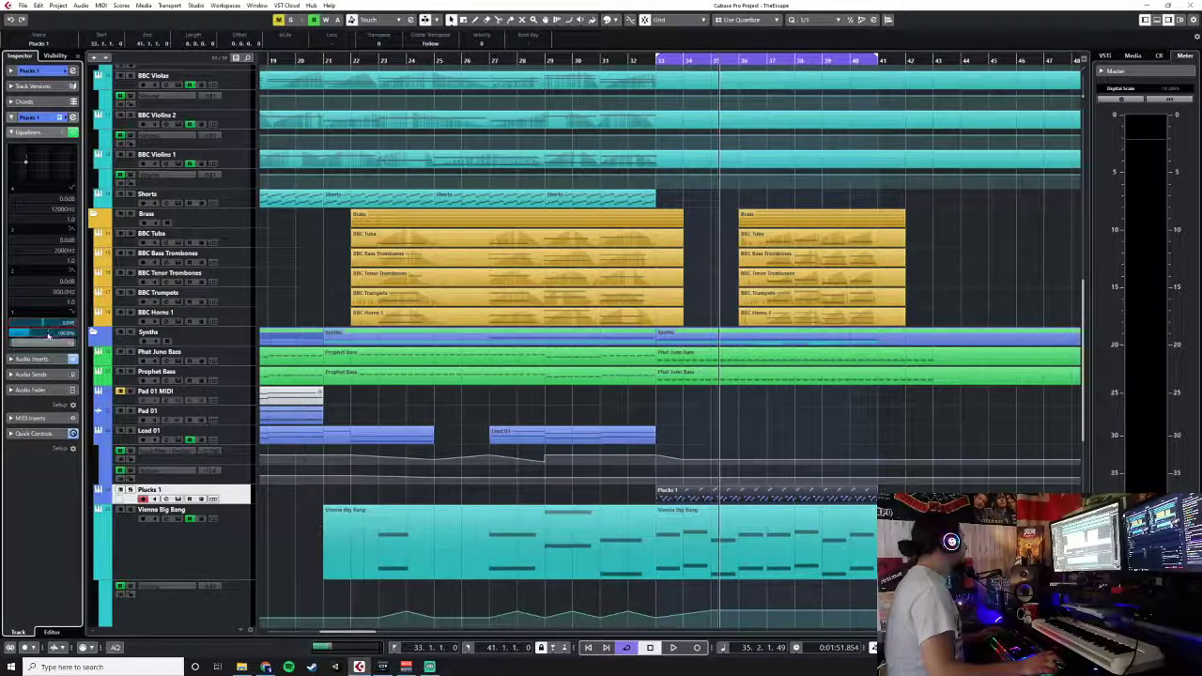
left_click(64, 317)
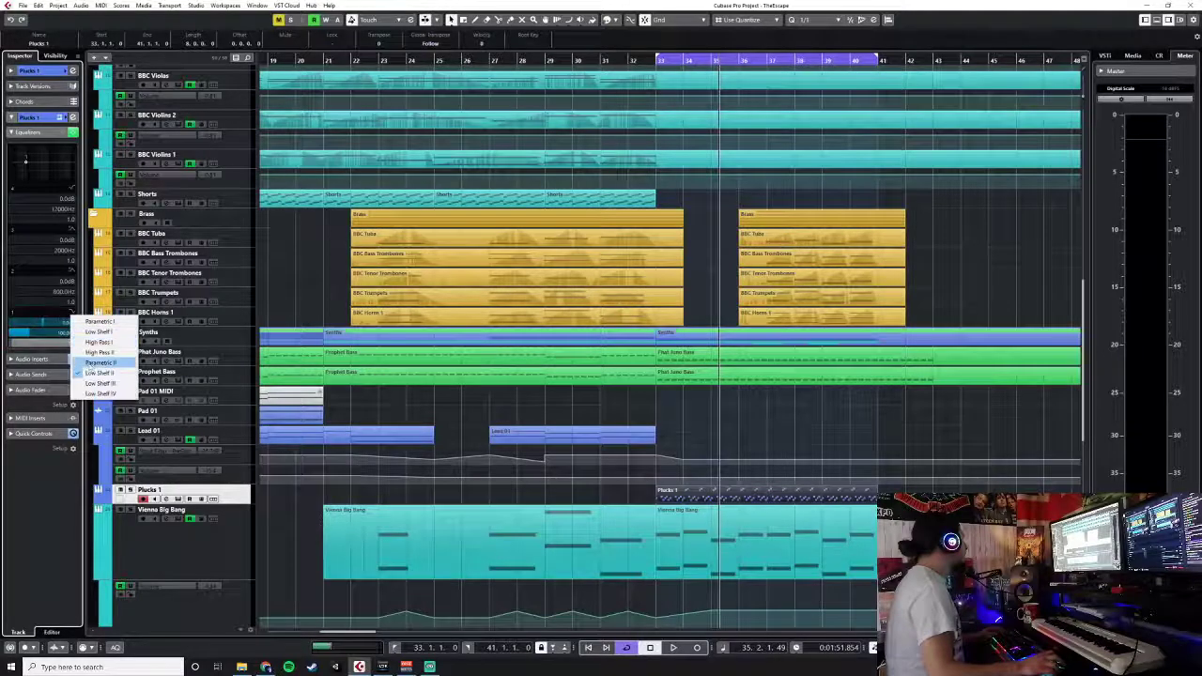
left_click(104, 343)
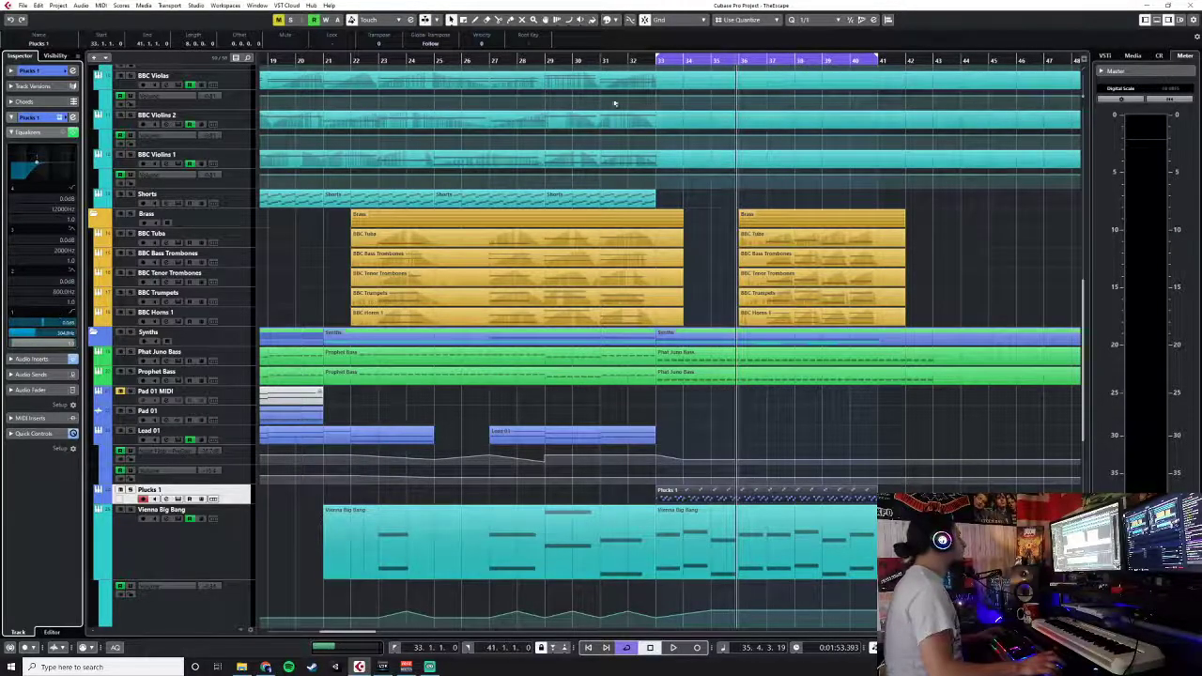
- Play the cycle section from bar 33 and set the Plucks 1 high-pass cutoff to about 418 Hz
left_click(657, 60)
key("space")
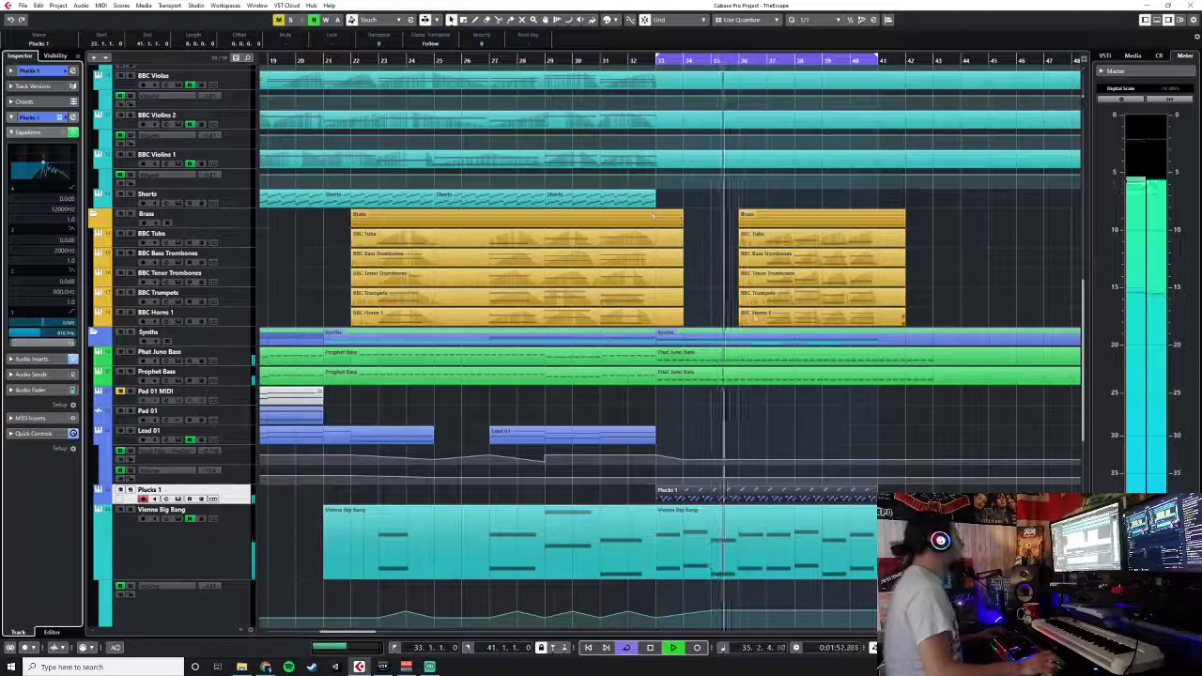
- Stop playback and record a BBC Violas part over the cycle section, starting the recording from bar 31
scroll(737, 420, "up", 5)
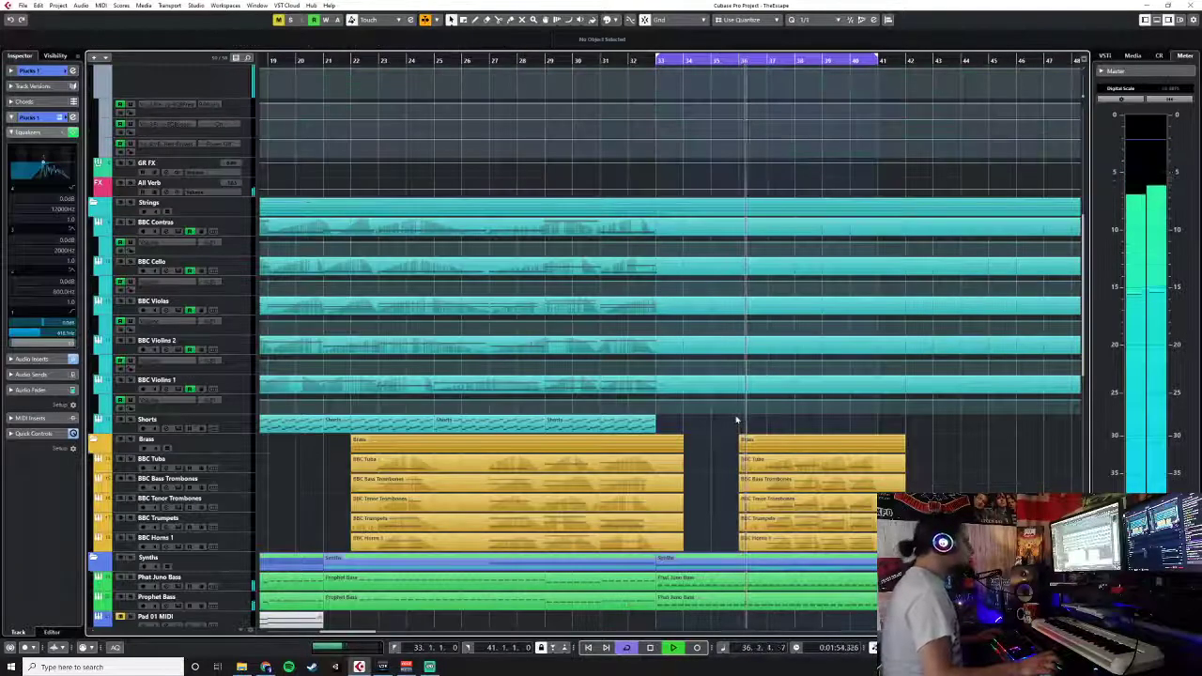
scroll(736, 419, "down", 5)
scroll(737, 417, "up", 5)
key("space")
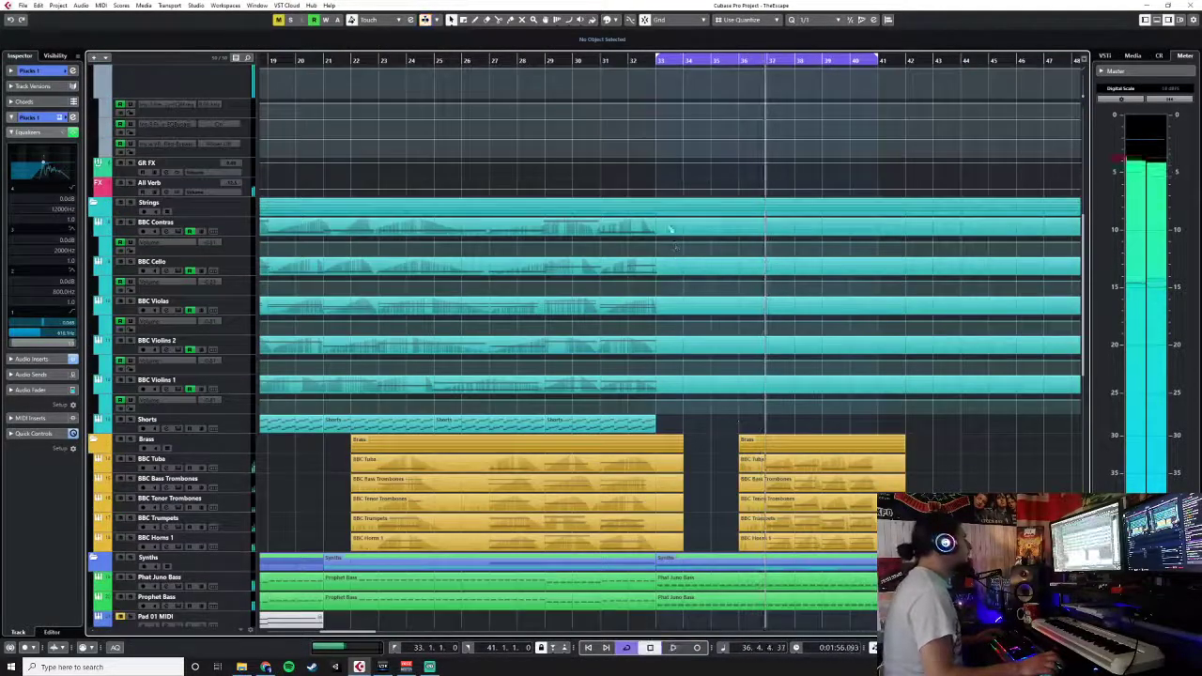
left_click(669, 226)
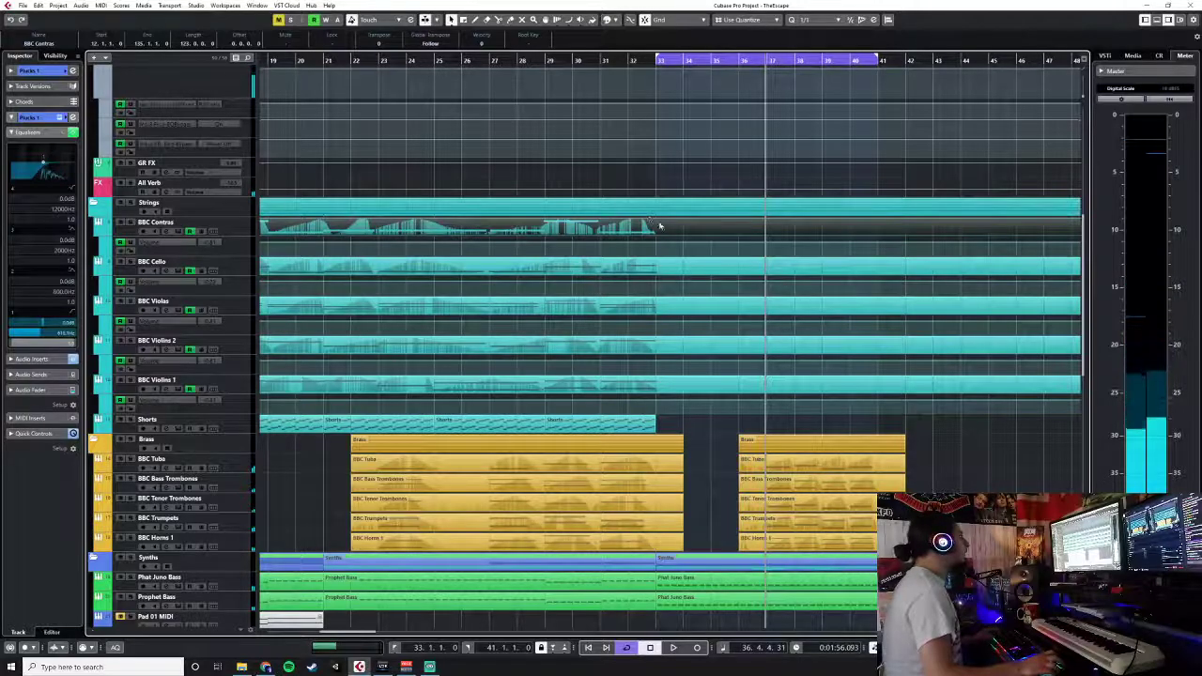
left_click(228, 310)
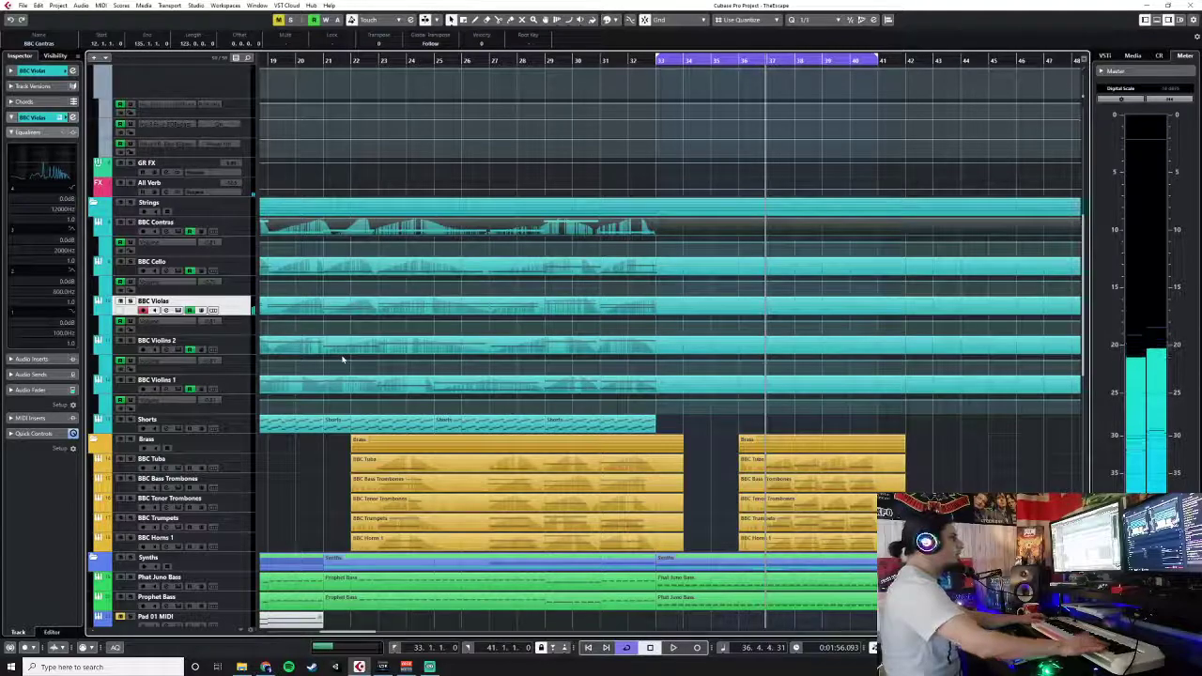
left_click_drag(605, 62, 648, 123)
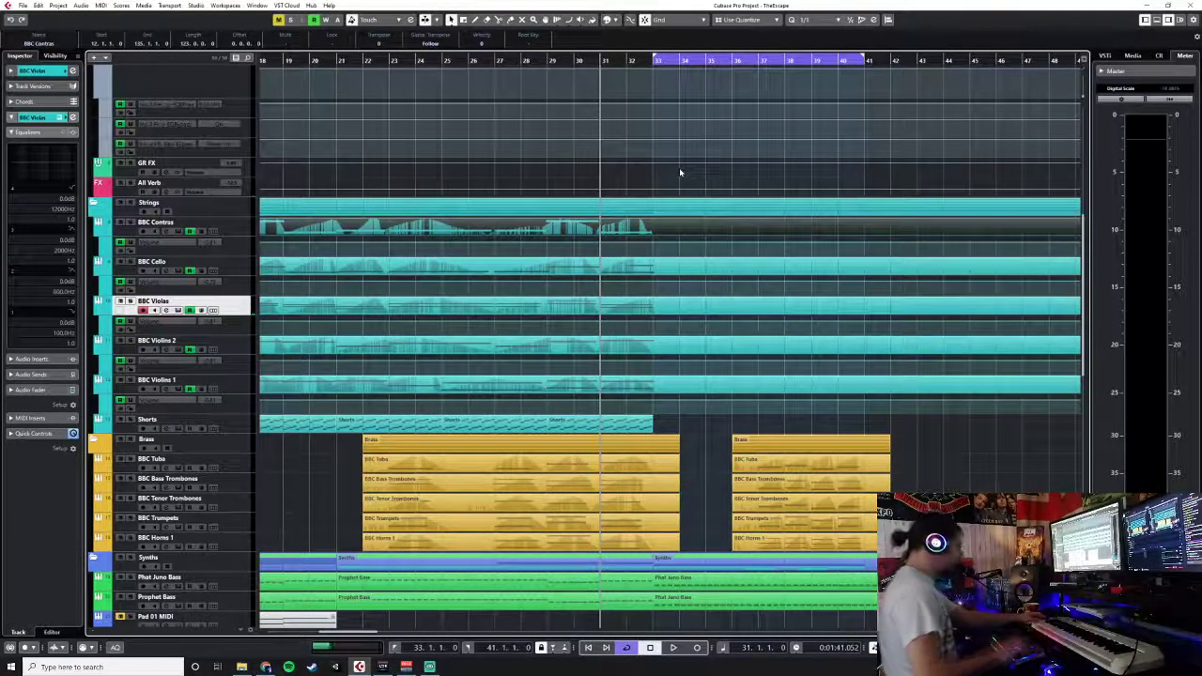
key("KP_Multiply")
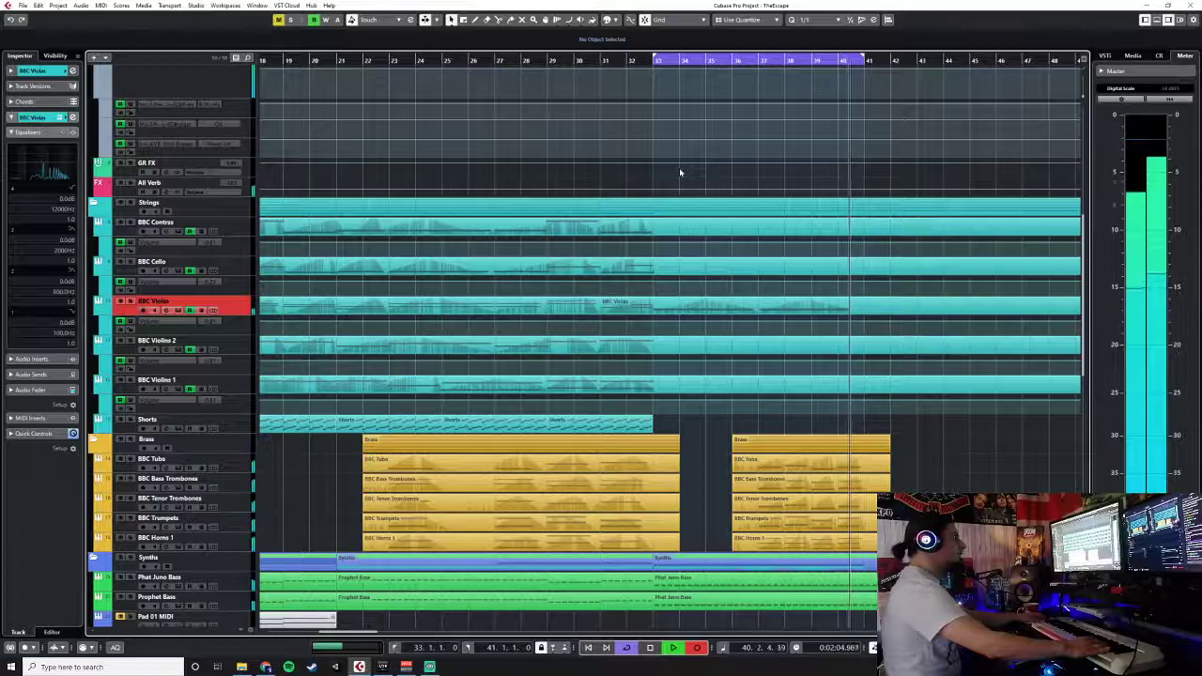
key("space")
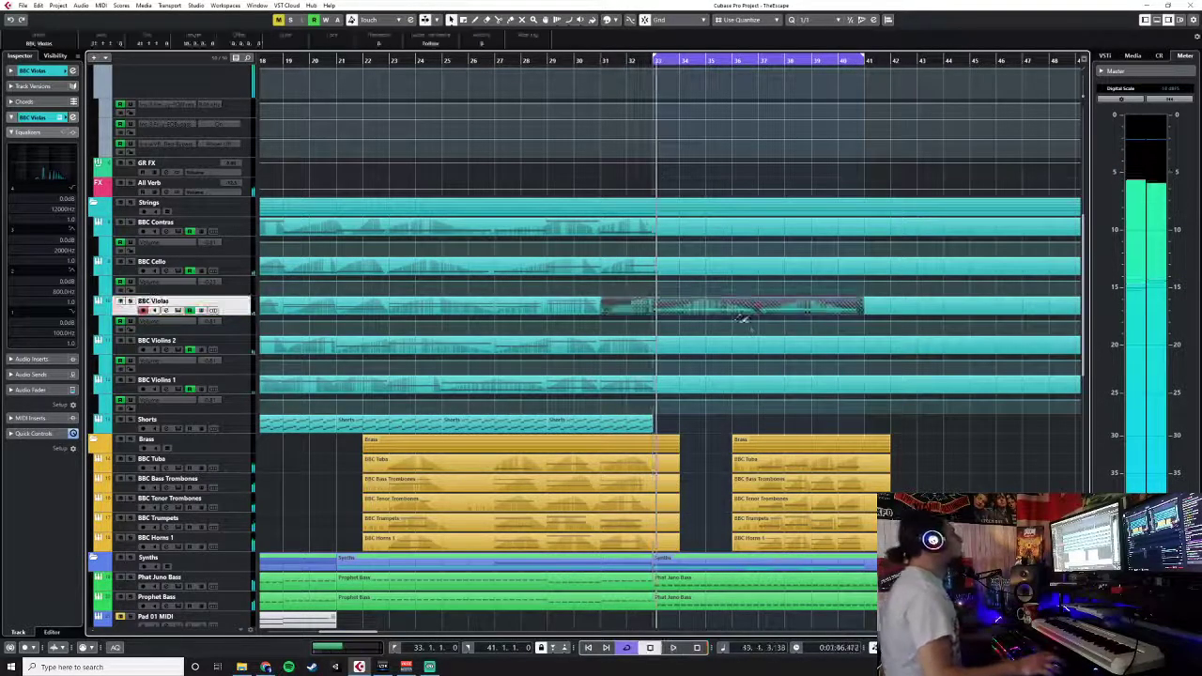
- Glue the new BBC Violas recording to the preceding Violas part and select the BBC Violins 2 track for recording
right_click(726, 319)
left_click(782, 325)
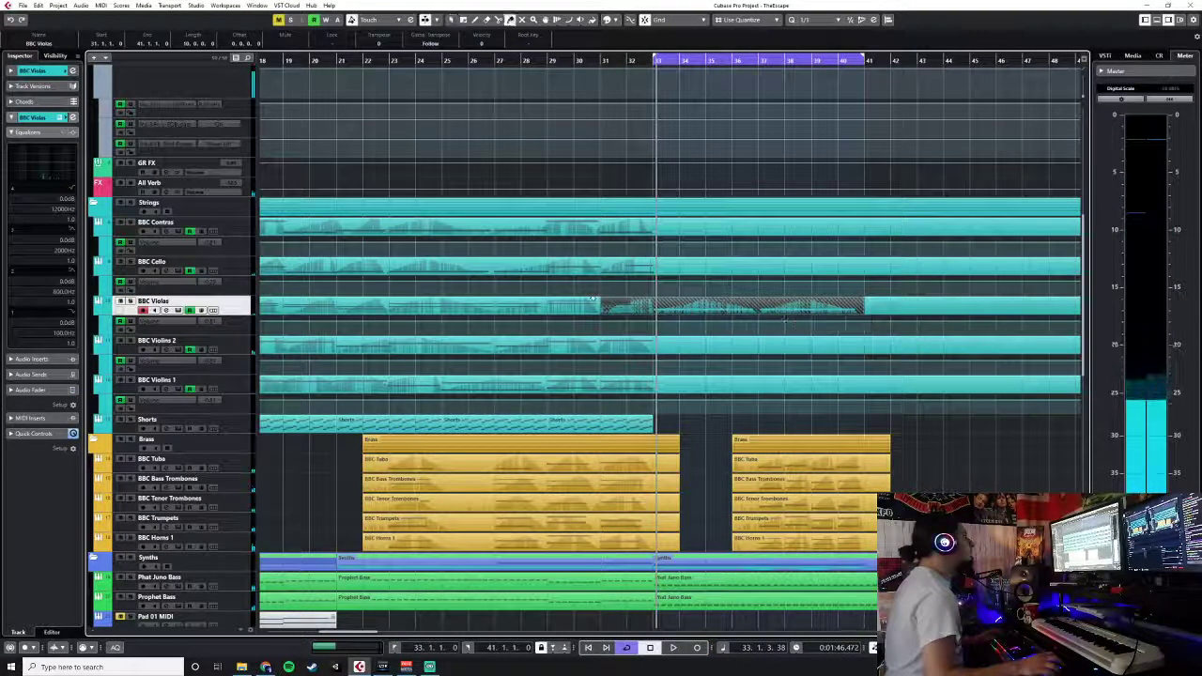
left_click(678, 308)
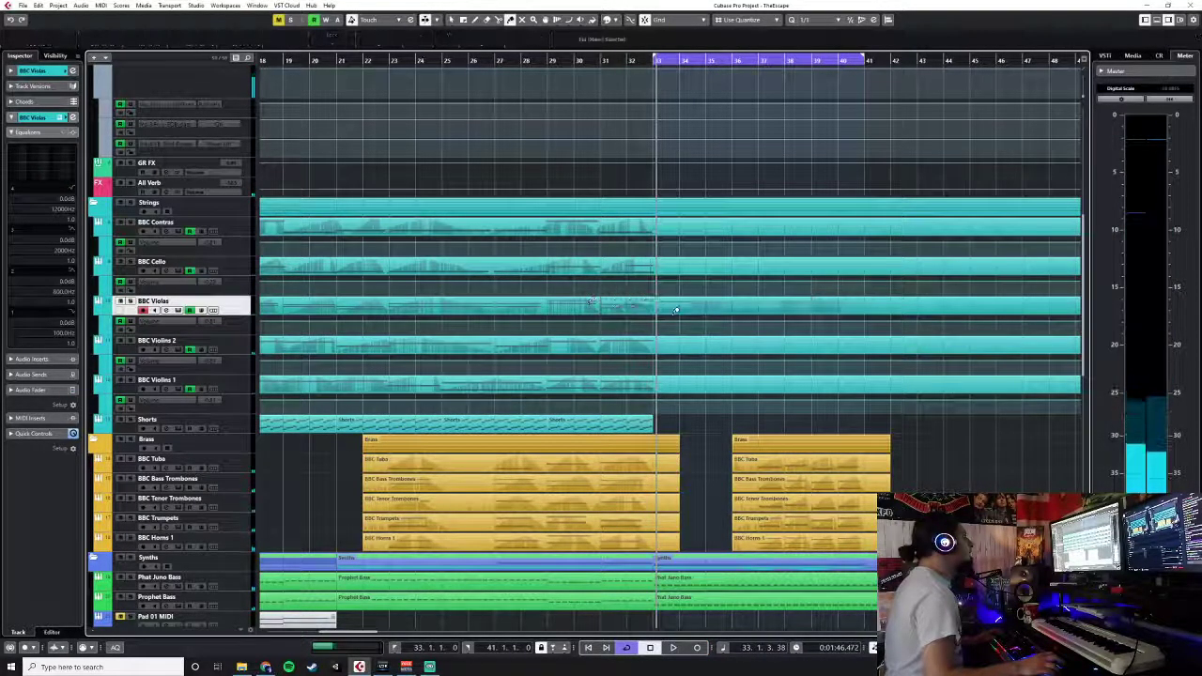
left_click(246, 349)
- Try to record a BBC Violins 2 take from bar 31 through the cycle section, and undo the take
left_click(601, 61)
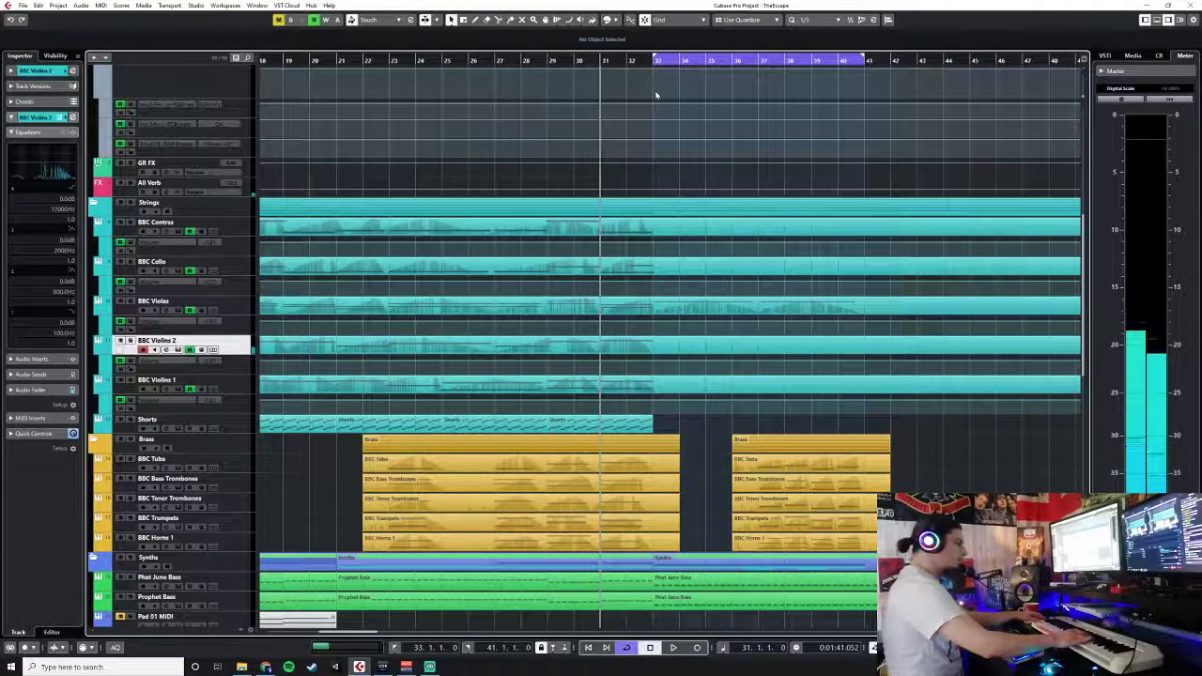
key("KP_Multiply")
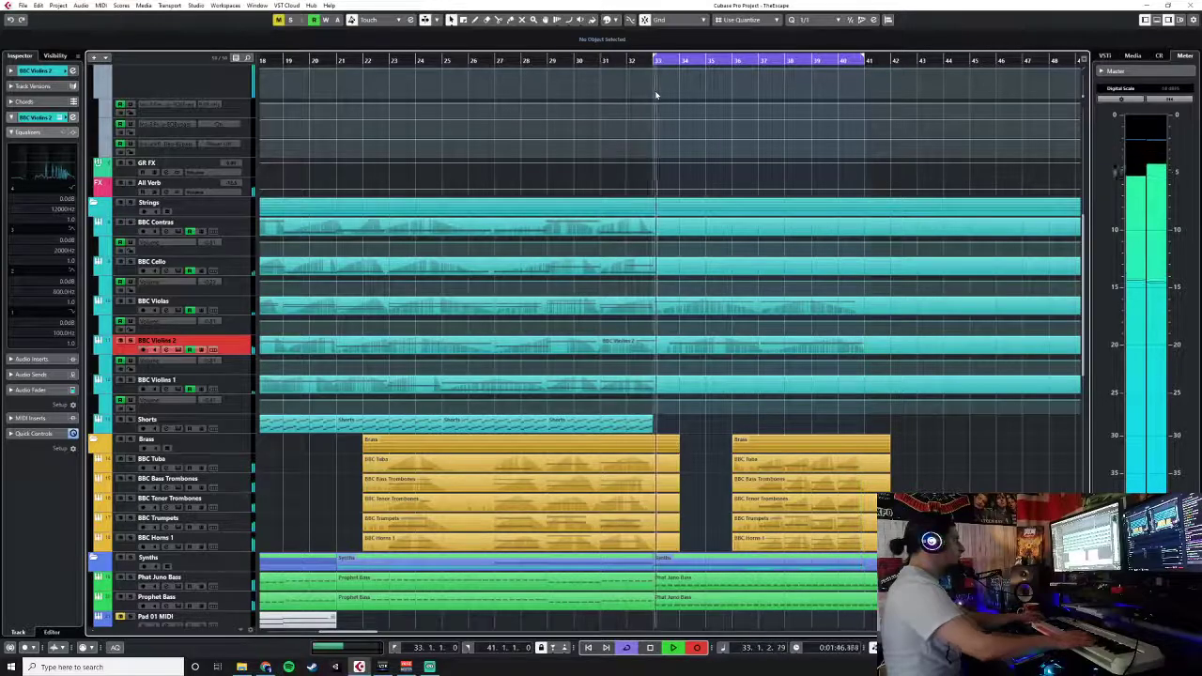
key("space")
key("ctrl+z")
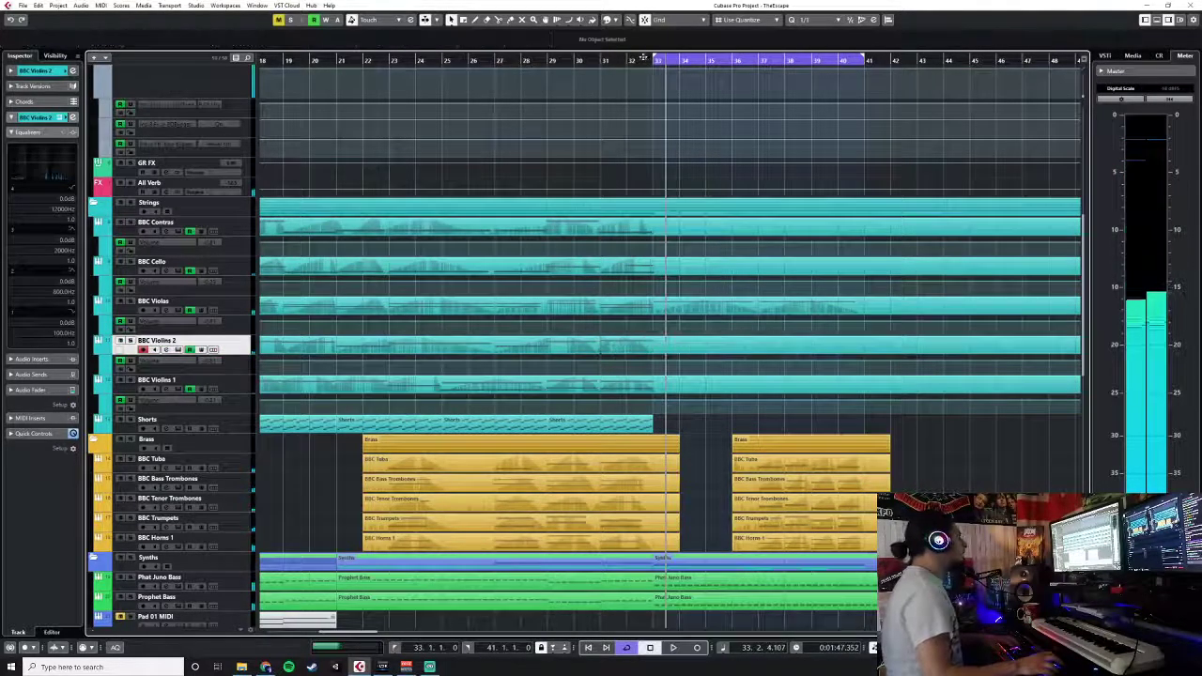
- Try to record the BBC Violins 2 take with a start at bar 32, and undo it
left_click(627, 60)
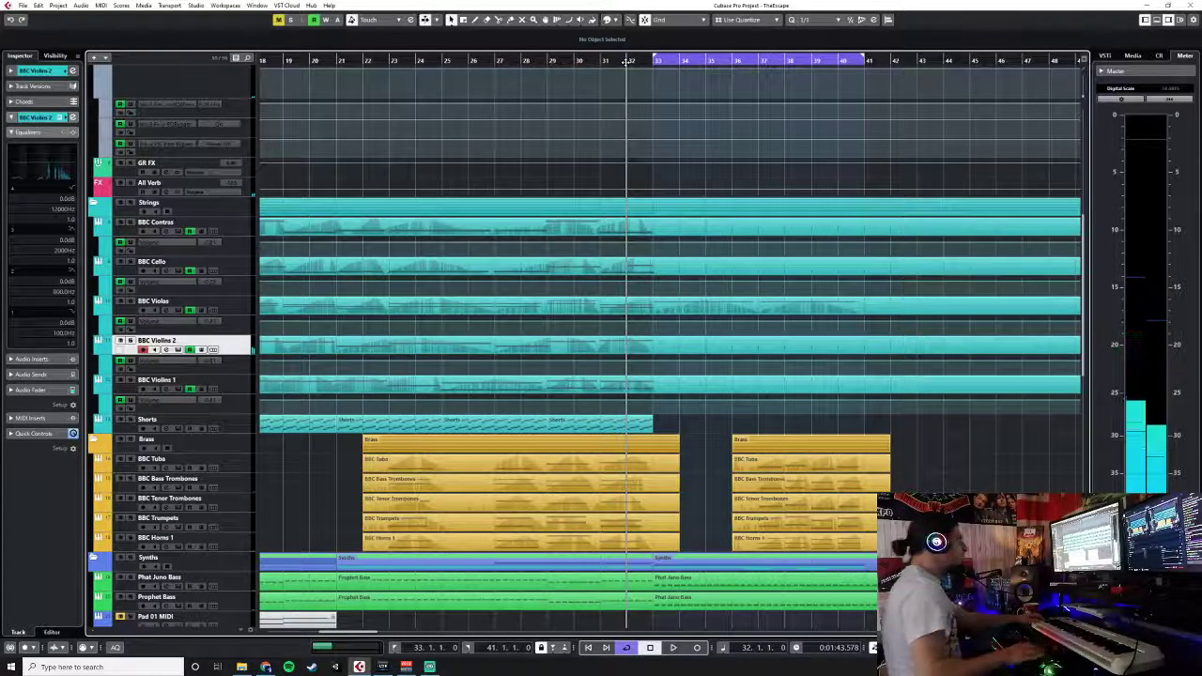
key("KP_Multiply")
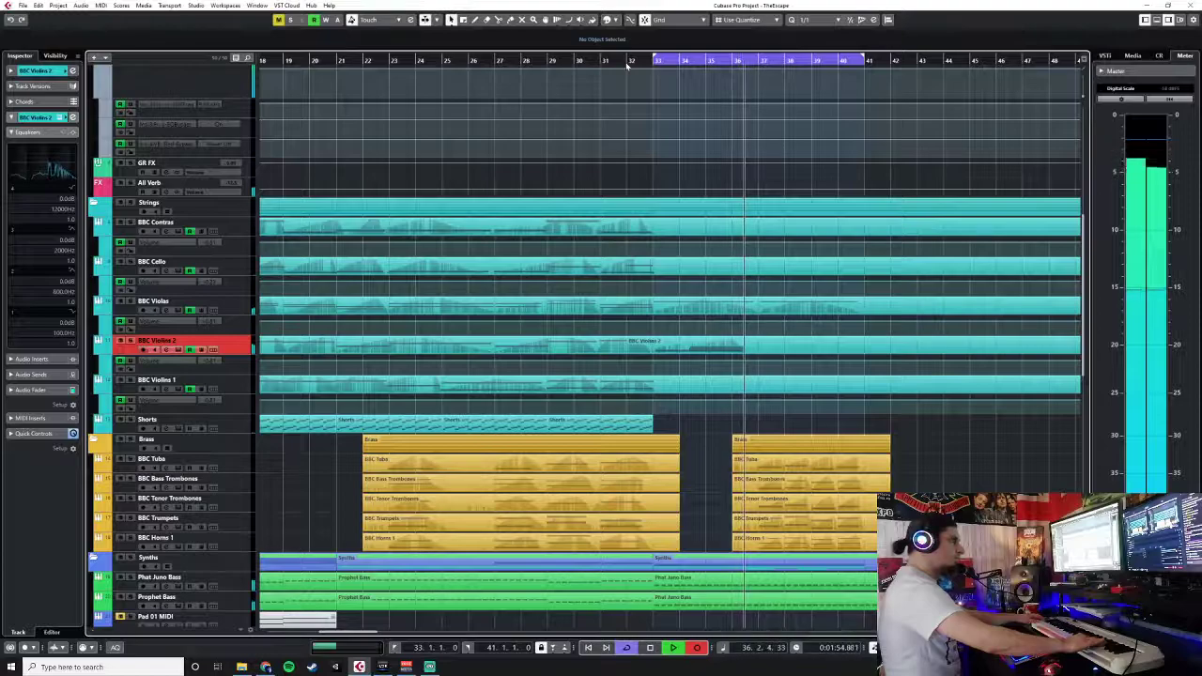
key("space")
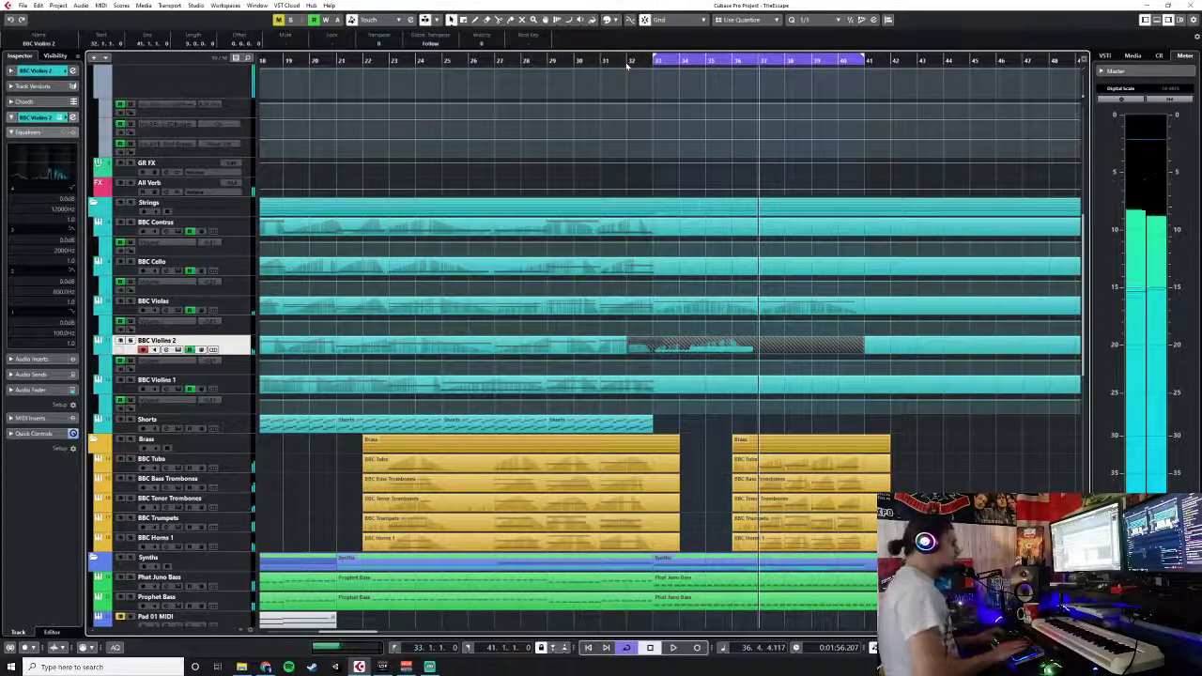
key("ctrl+z")
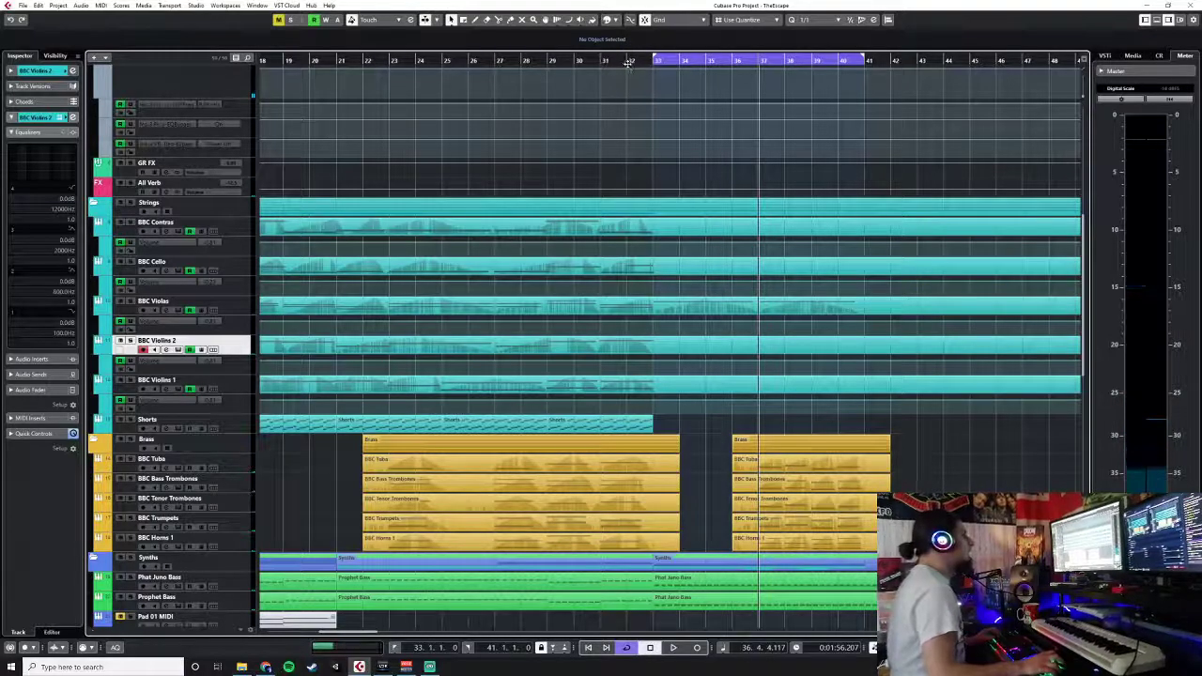
- Try another BBC Violins 2 recording from bar 31 and discard it
left_click(602, 62)
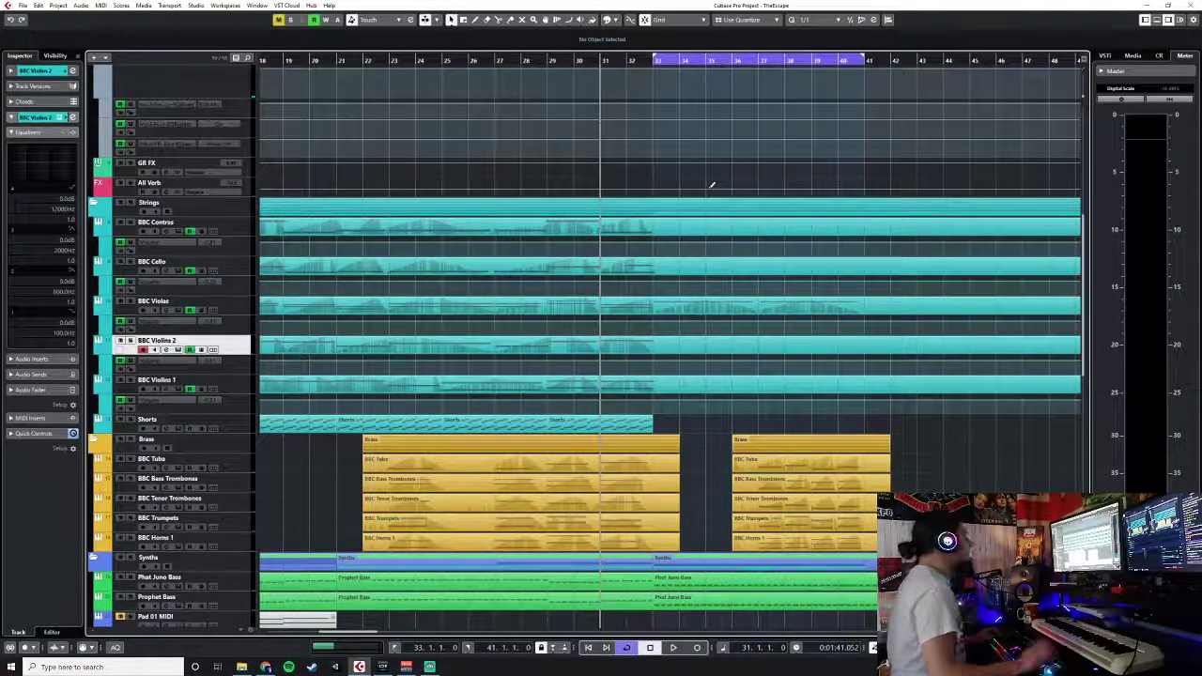
key("KP_Multiply")
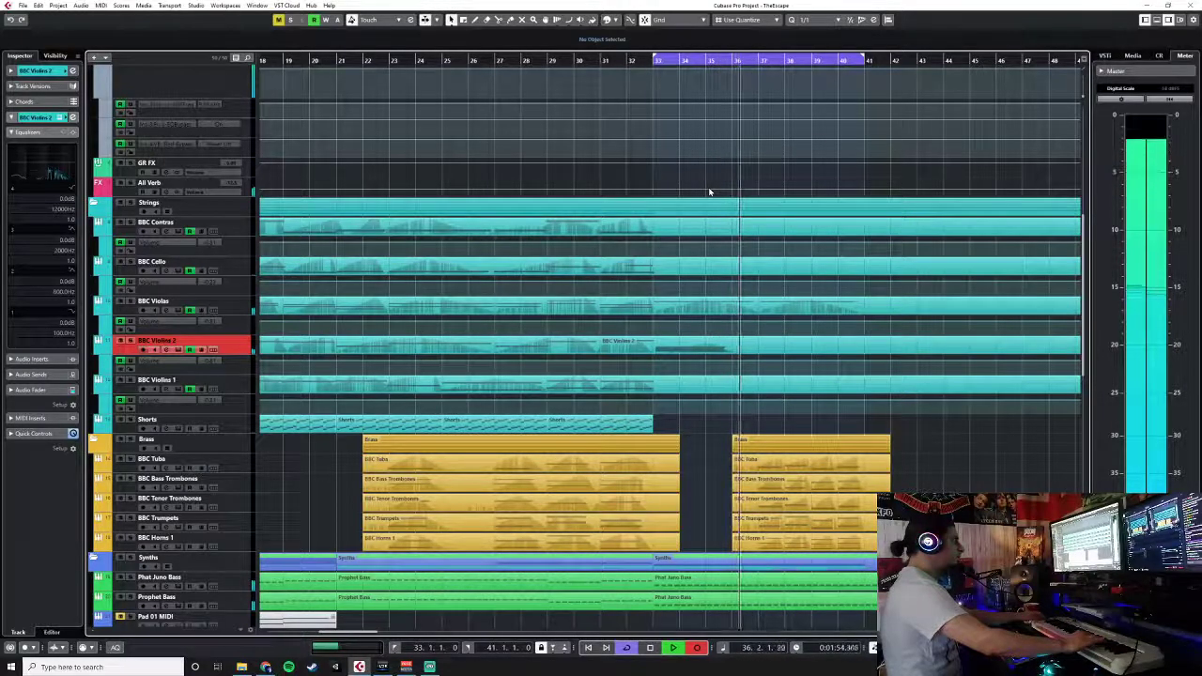
key("space")
- Record a sustained BBC Violins 2 part from bar 31 to the end of the cycle section at bar 41
left_click(602, 60)
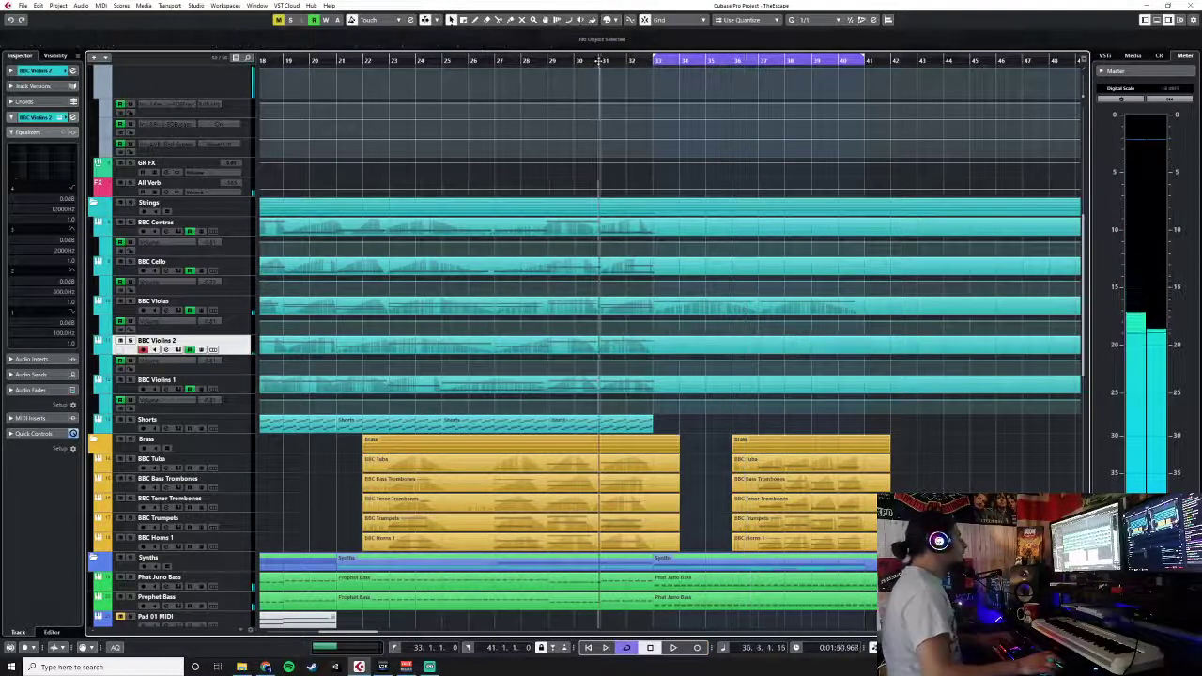
left_click_drag(598, 61, 601, 58)
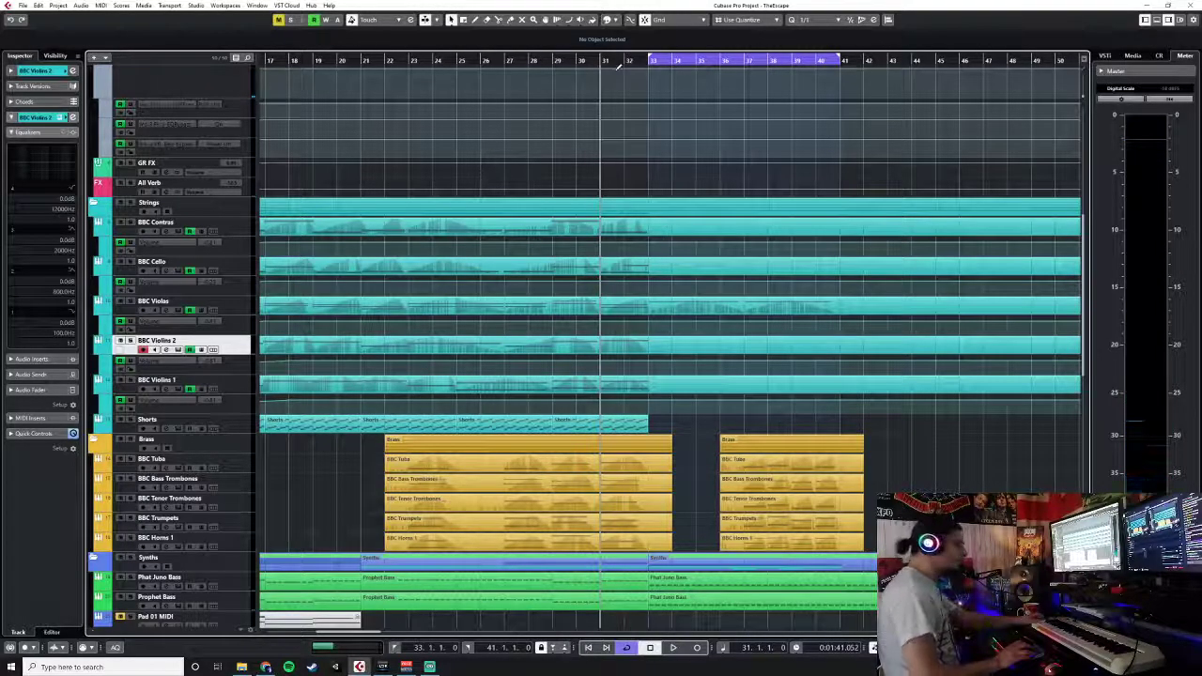
key("KP_Multiply")
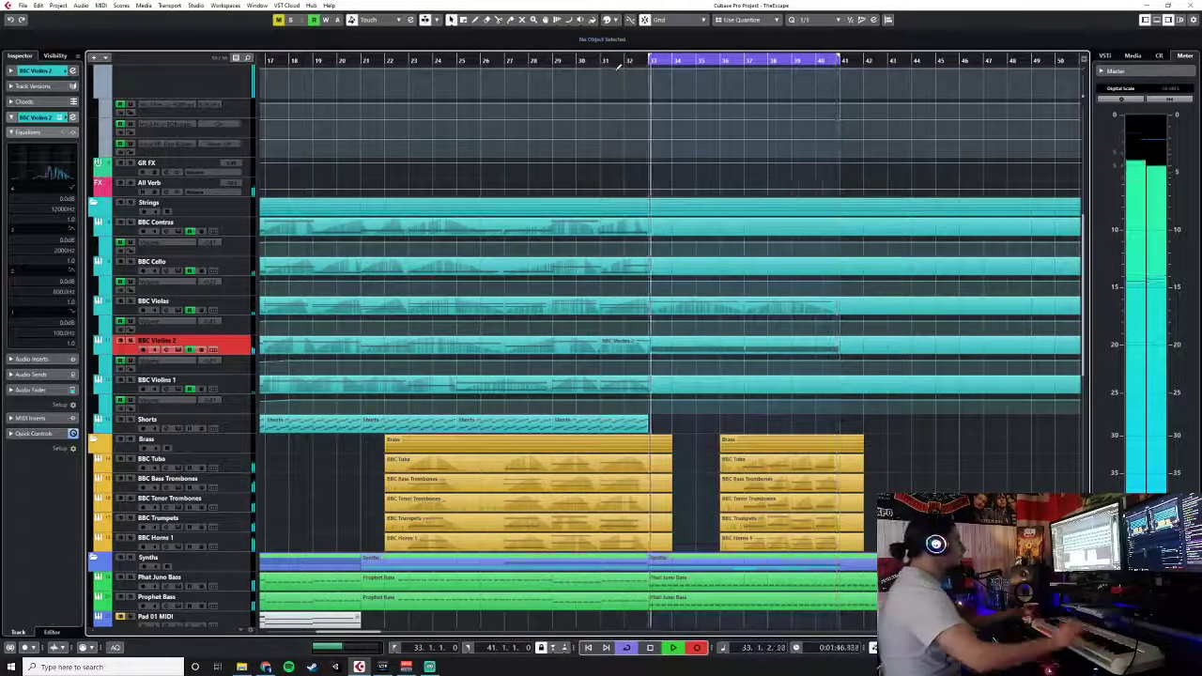
key("space")
- Glue the new BBC Violins 2 recording to the preceding part on the track and return to the selection tool
right_click(847, 367)
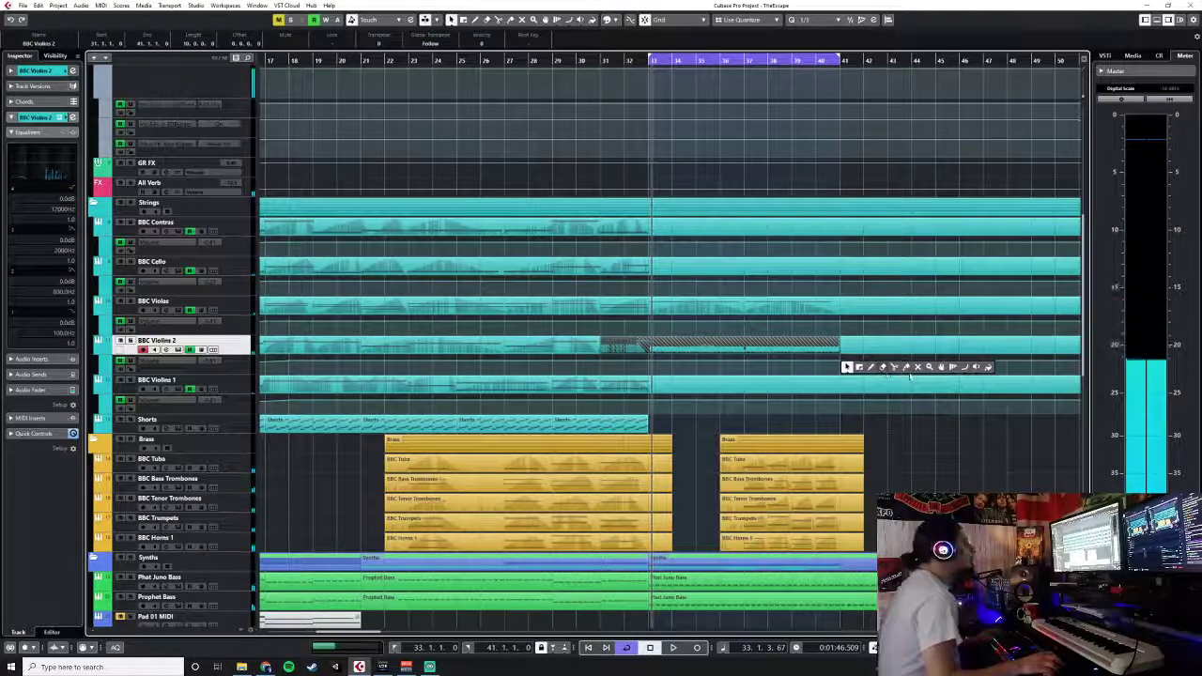
key("Escape")
right_click(818, 360)
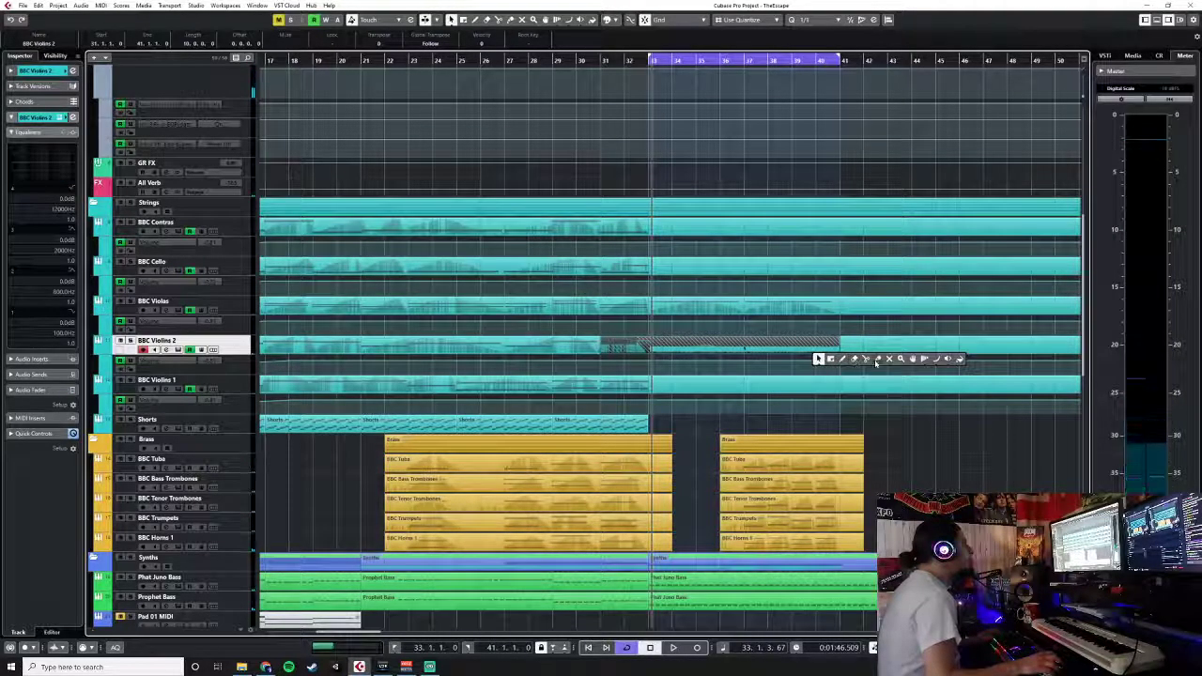
left_click(877, 362)
left_click(597, 346)
key("1")
- Open the glued BBC Violins 2 part for note editing and clean up the stray modulation points at the end of bar 32
left_click(665, 349)
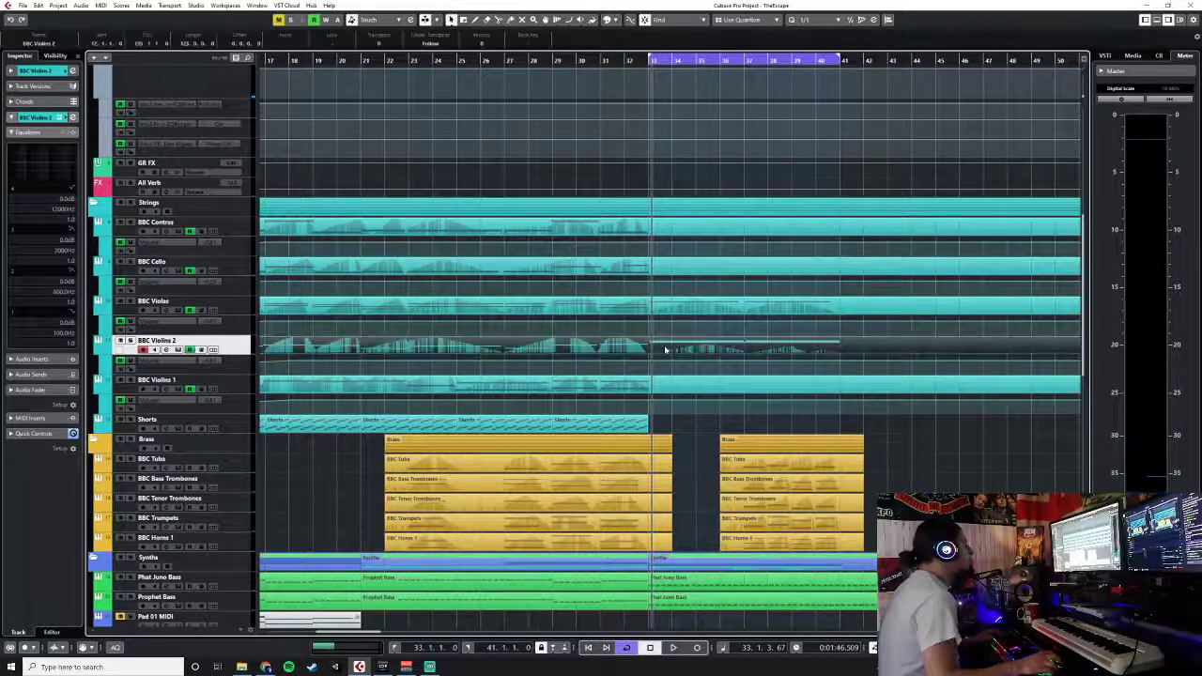
double_click(665, 350)
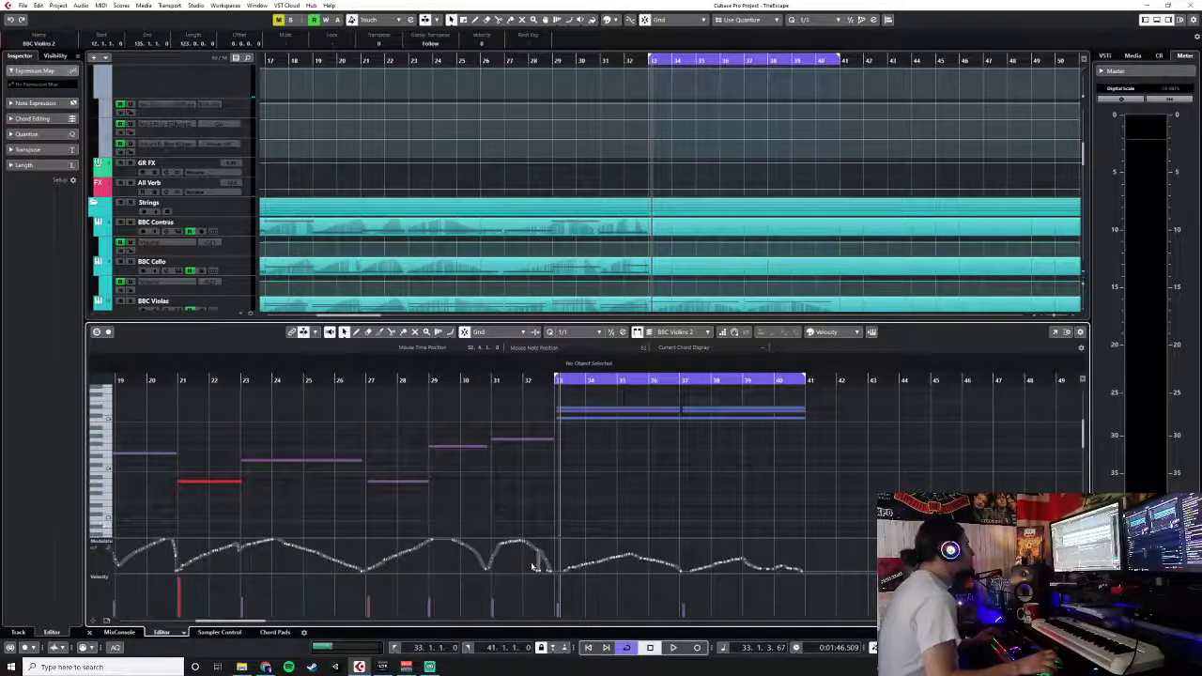
left_click_drag(548, 578, 549, 573)
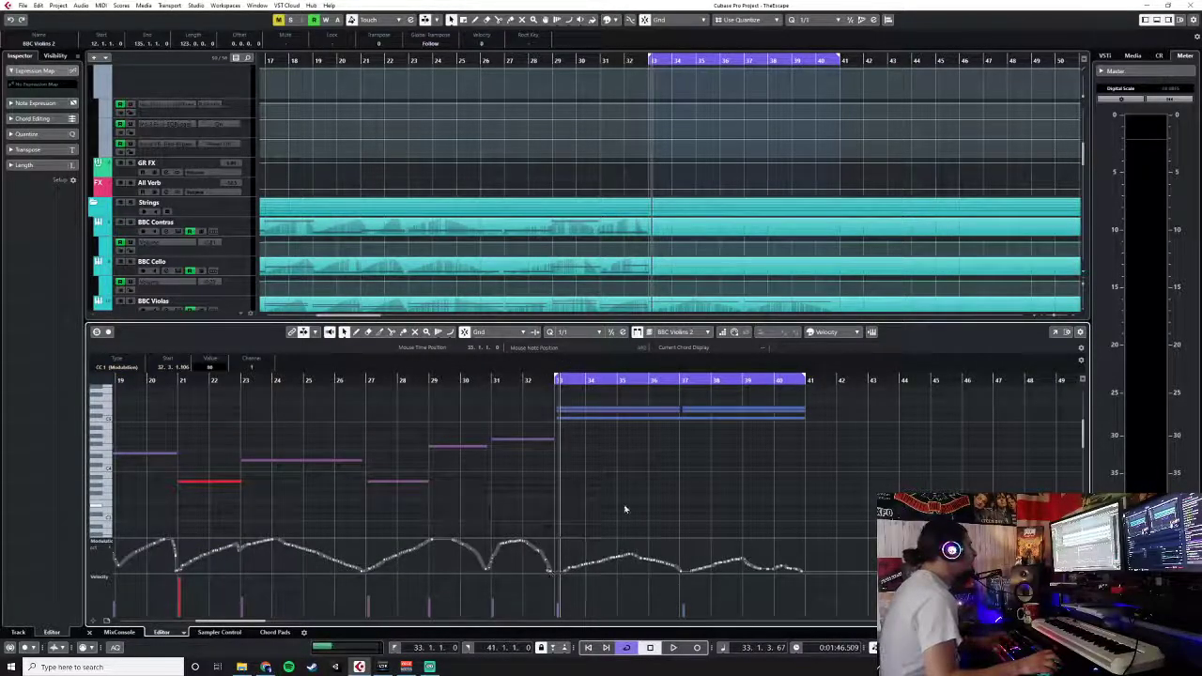
- Delete the BBC Violins 2 notes from bar 37 onward and move the remaining chord to start at bar 33
scroll(718, 468, "up", 3)
left_click(636, 418)
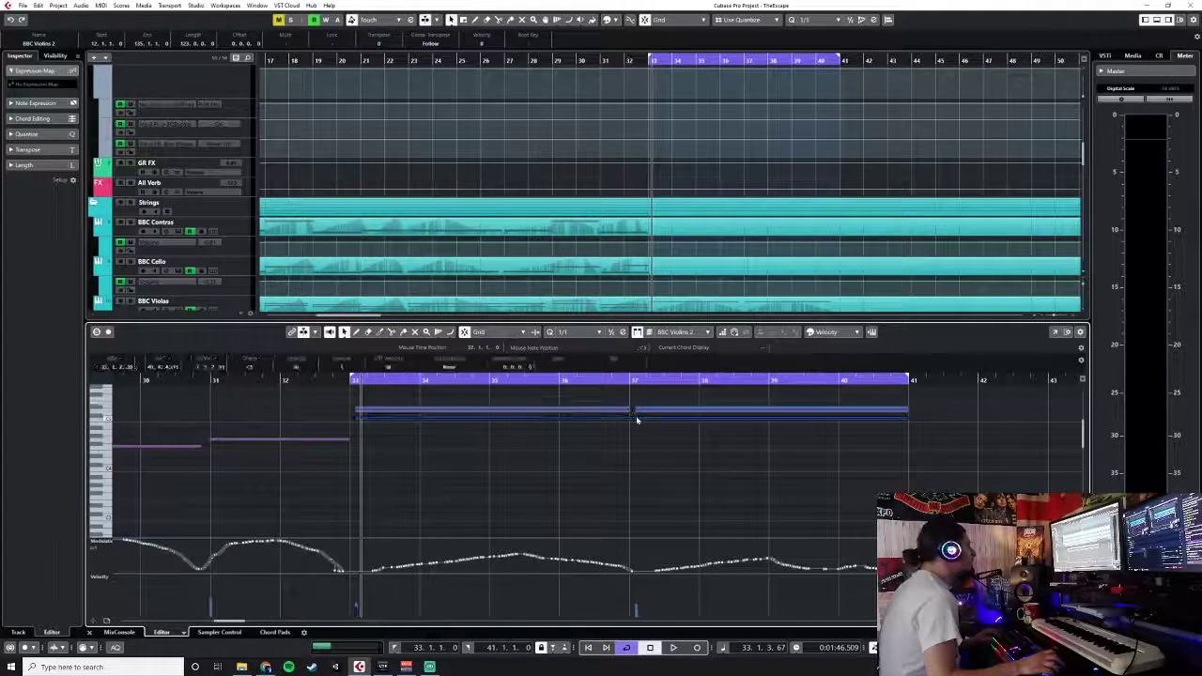
left_click_drag(907, 418, 590, 430)
left_click(660, 409)
key("Delete")
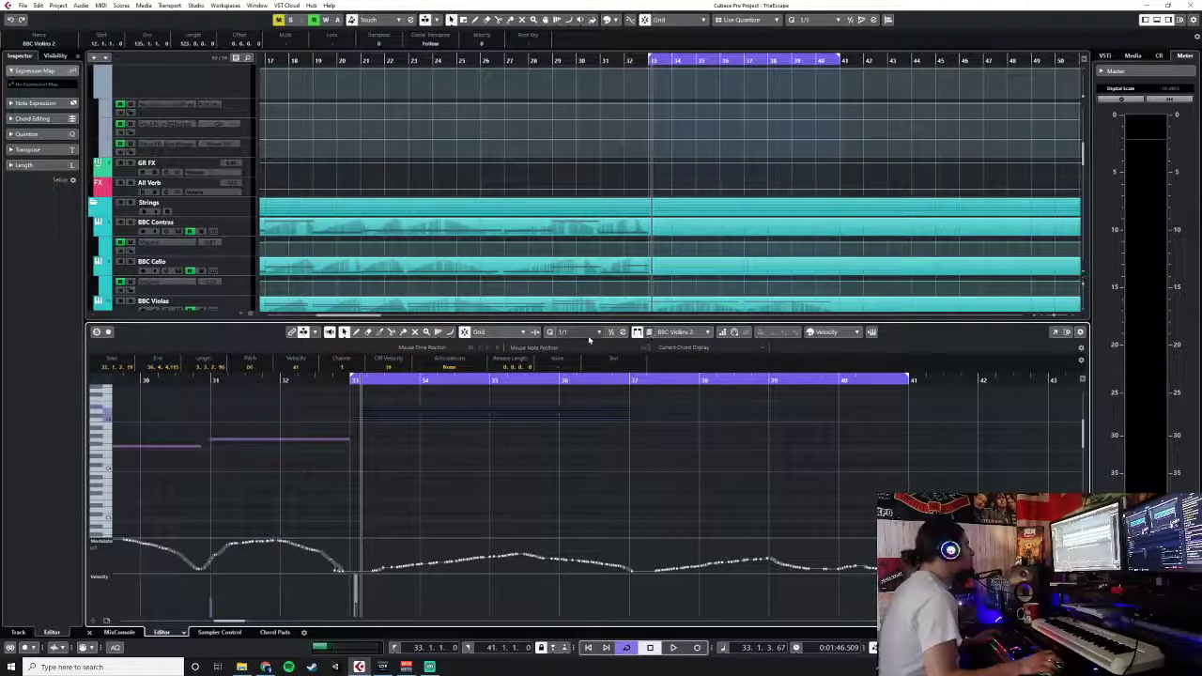
left_click_drag(419, 421, 356, 422)
left_click(594, 466)
- Replace the modulation from bar 37 onward with a copy of the modulation curve that starts at bar 33
left_click_drag(369, 545, 1086, 592)
key("Delete")
left_click_drag(602, 542, 336, 601)
left_click(613, 379)
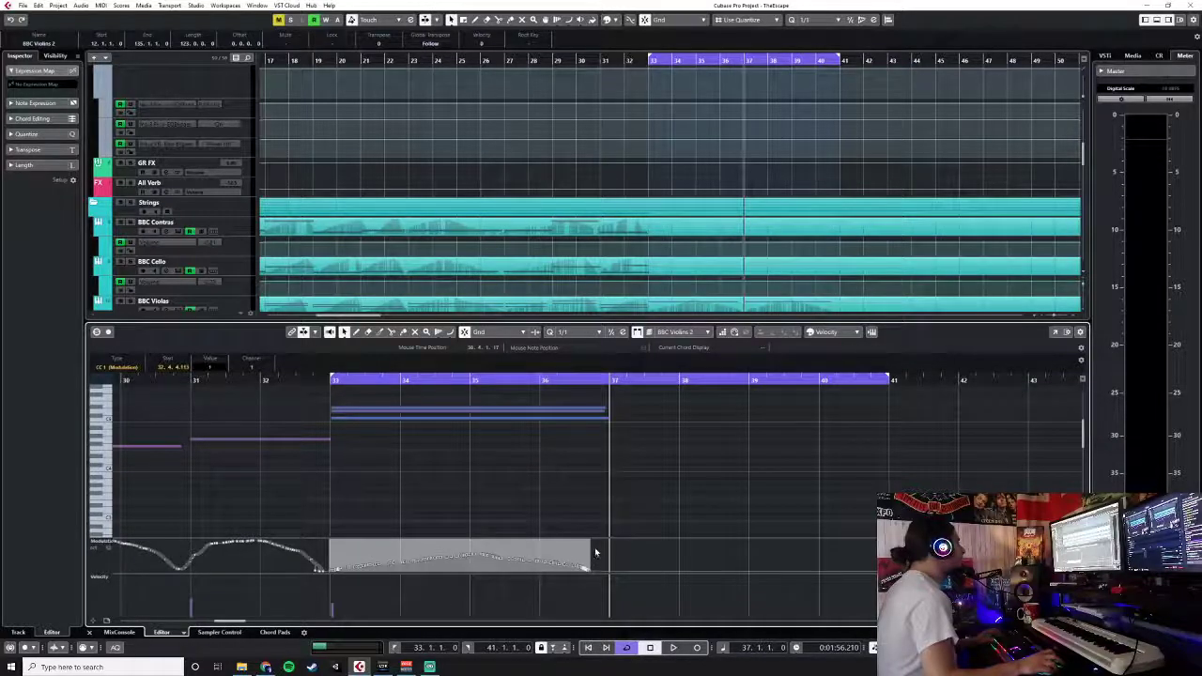
key("ctrl+v")
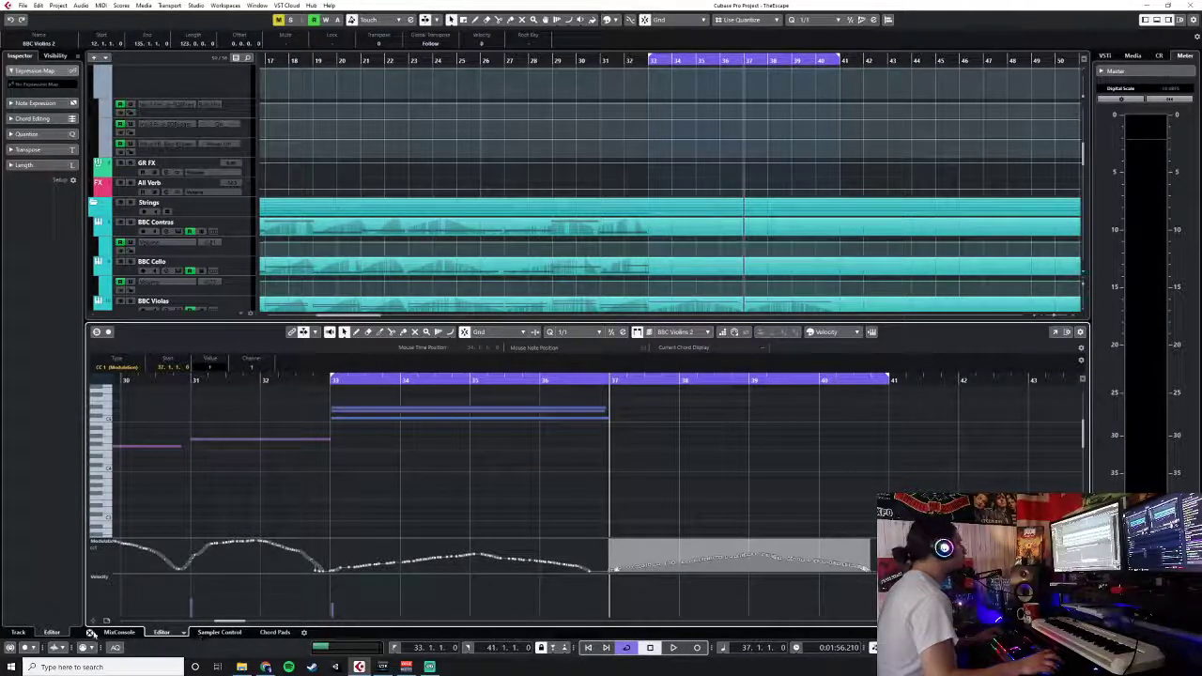
- Check the start of the chord notes at bar 33 and close the note editor
scroll(400, 424, "up", 3)
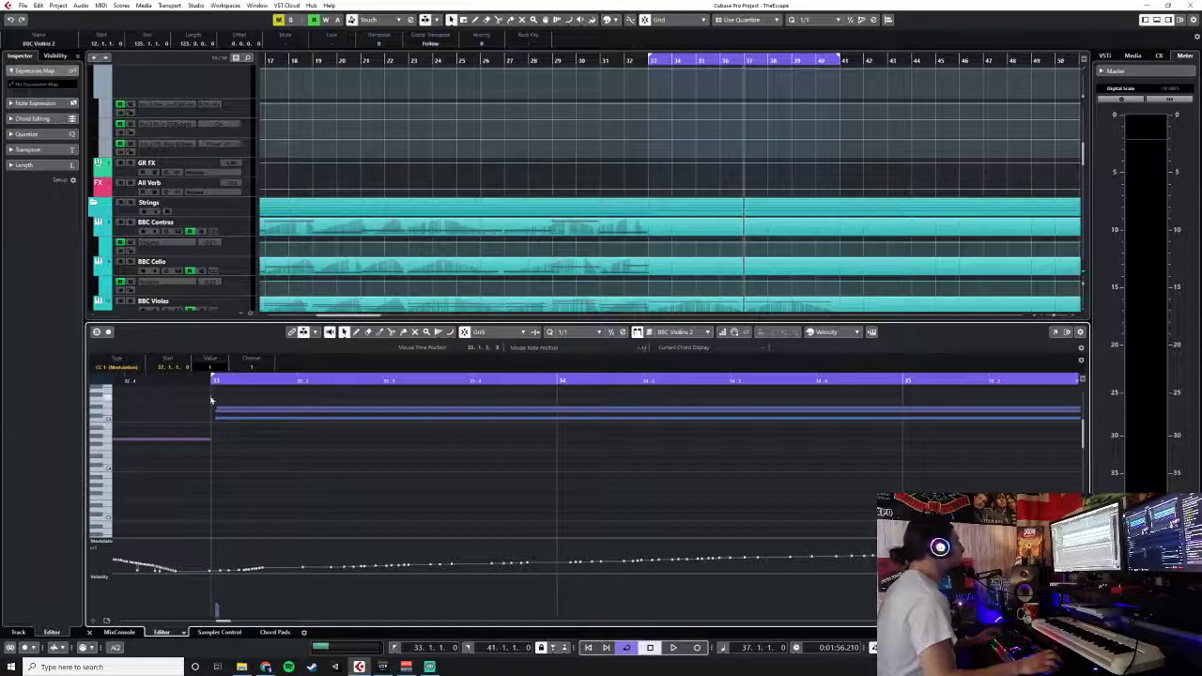
left_click_drag(211, 400, 248, 433)
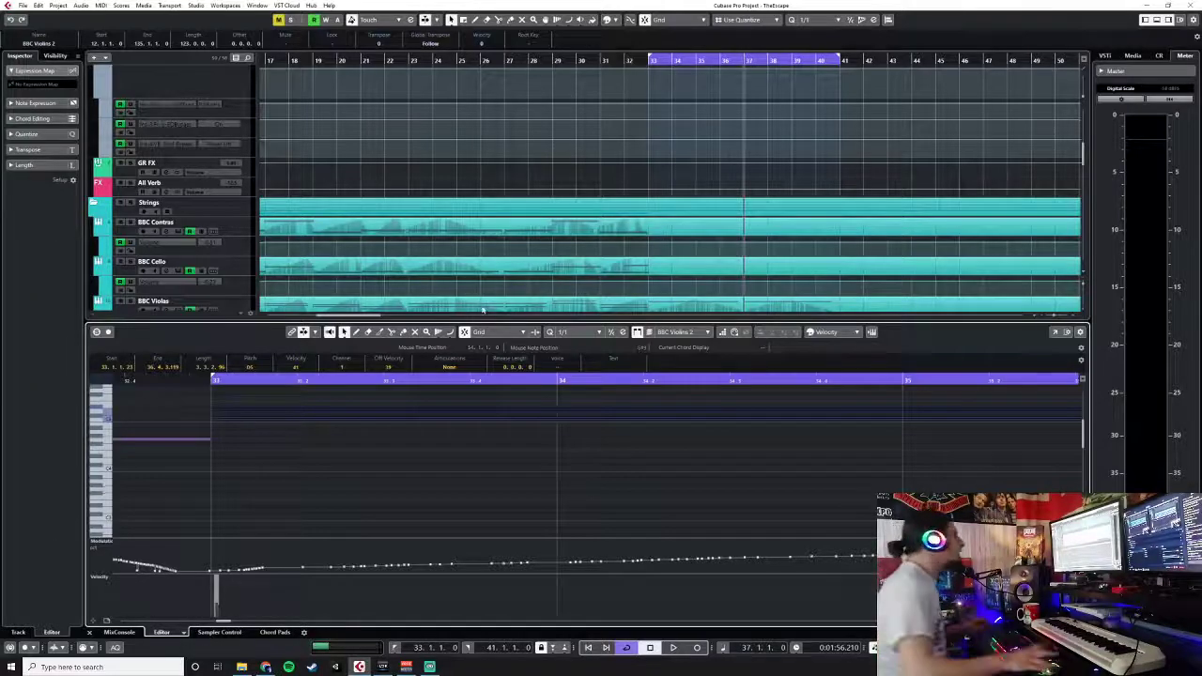
key("ctrl+e")
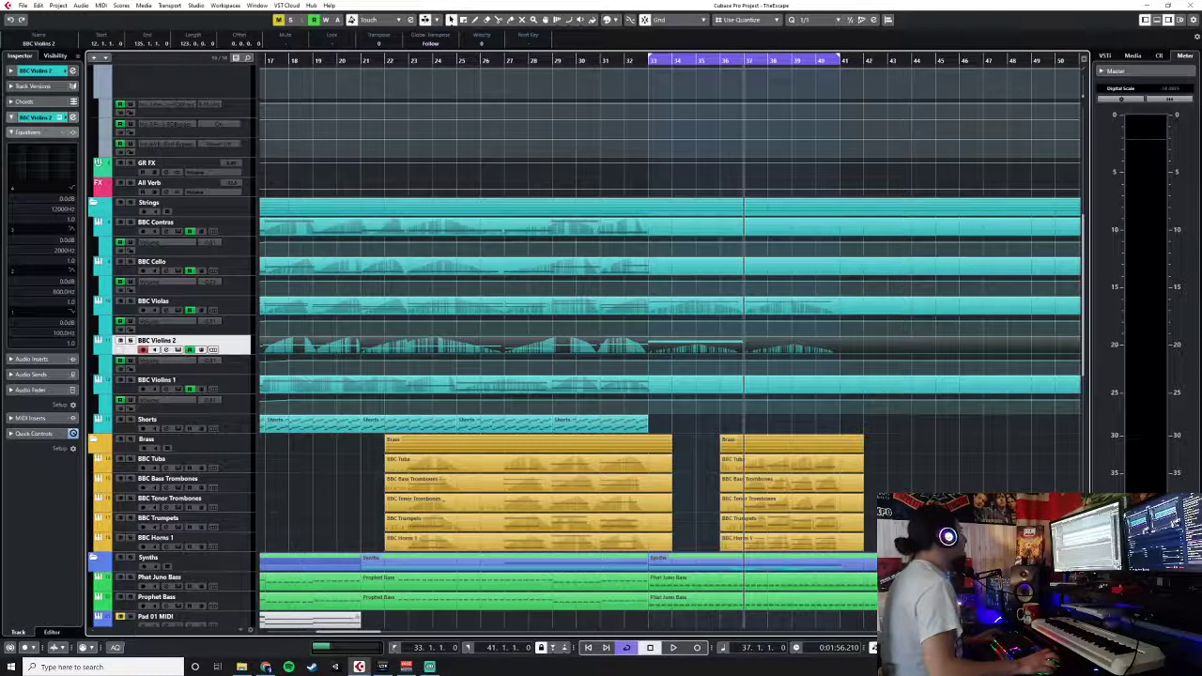
- Play the arrangement from about bar 32 to listen to the BBC Violins 2 part in the cycle section
left_click(631, 60)
key("space")
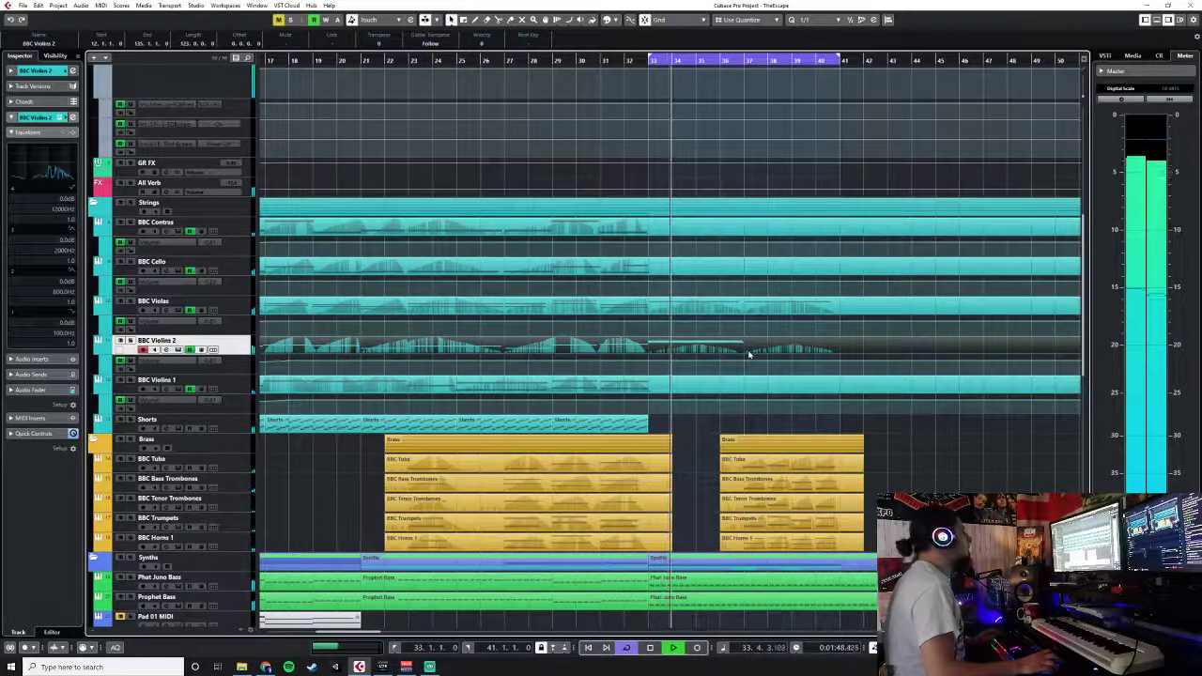
scroll(748, 354, "down", 3)
scroll(749, 353, "up", 3)
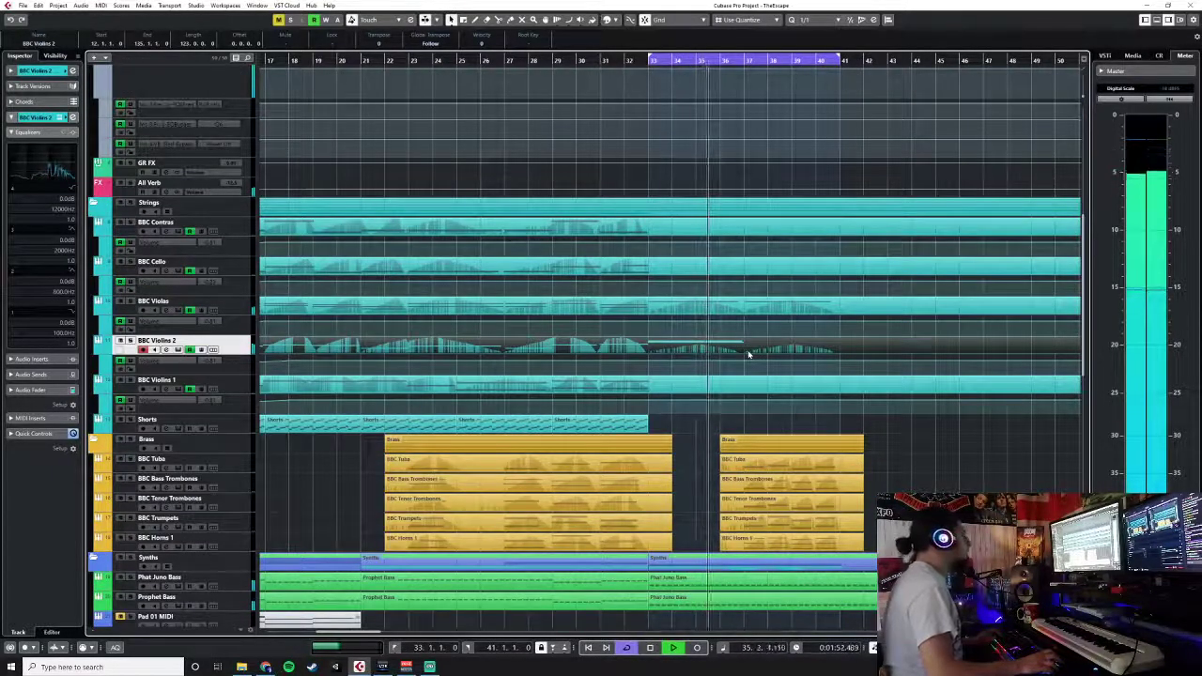
- Draw a volume automation swell on BBC Violins 2 from bar 33, peaking at bar 35 and falling by bar 37
left_click(647, 364)
left_click_drag(647, 364, 737, 375)
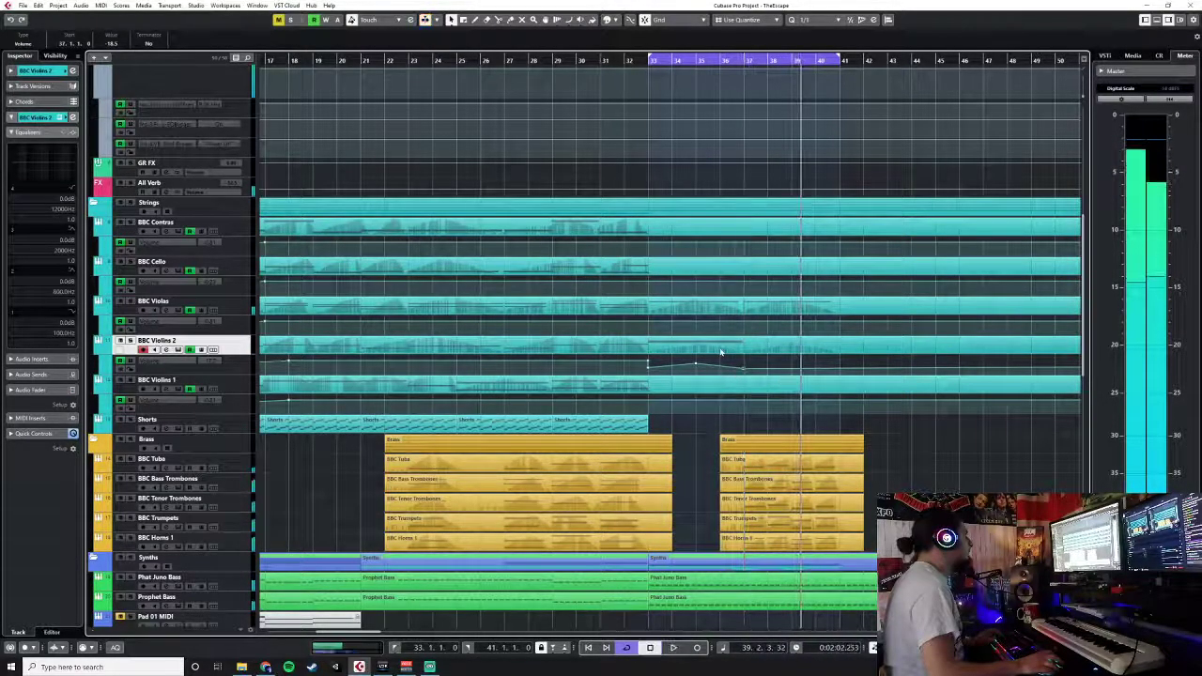
- Copy the BBC Violins 2 chord at bar 33 to bar 37 and play the section from bar 33
double_click(721, 349)
scroll(625, 449, "down", 5)
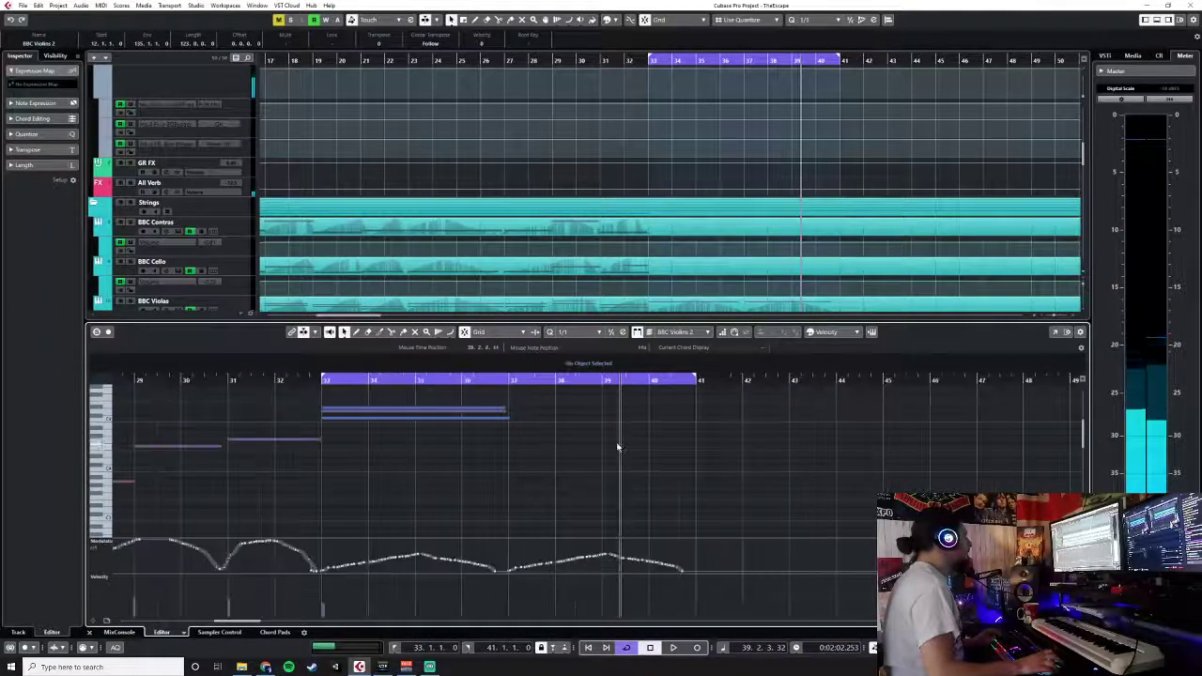
left_click_drag(537, 394, 455, 445)
key("ctrl+c")
left_click(513, 380)
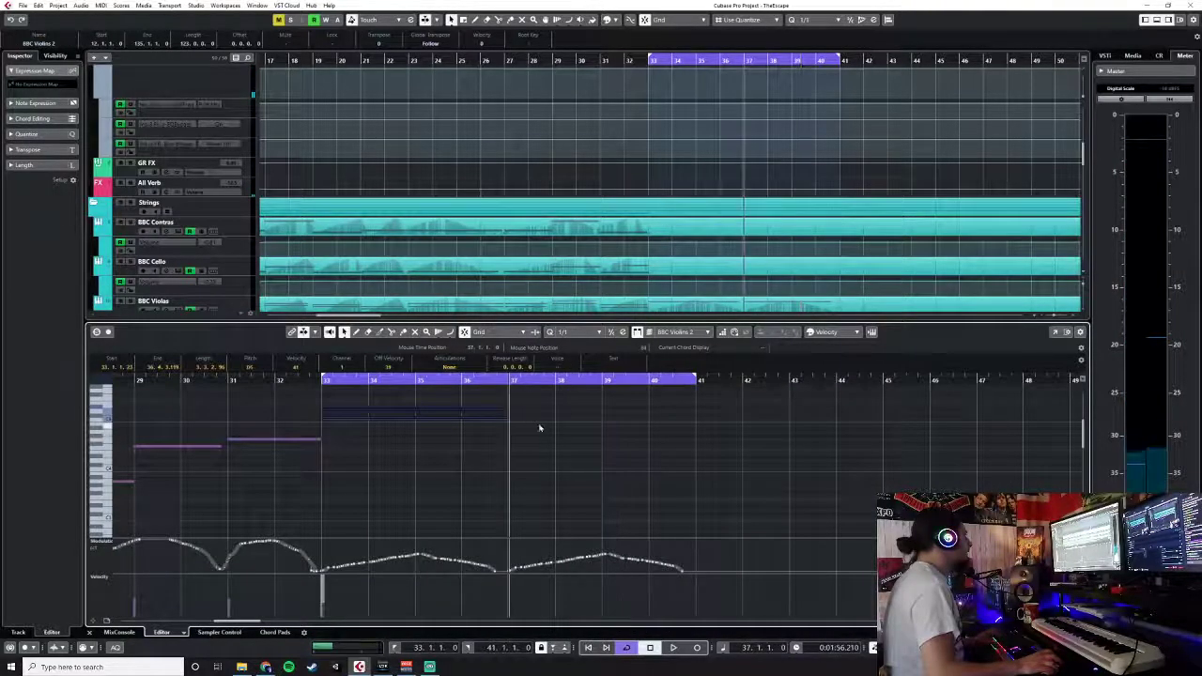
key("ctrl+v")
left_click(308, 379)
key("space")
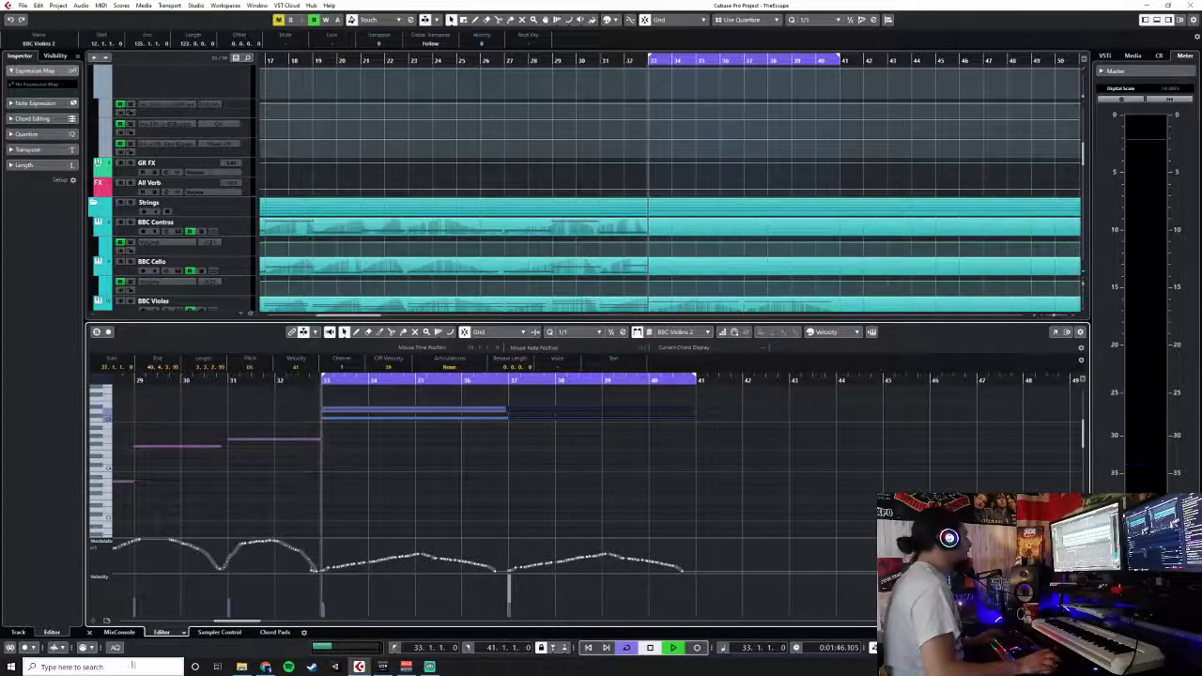
left_click(91, 632)
- Add a second BBC Violins 2 volume swell from bar 37, peaking at bar 39 and falling by bar 41
left_click_drag(744, 369, 794, 366)
left_click(804, 365)
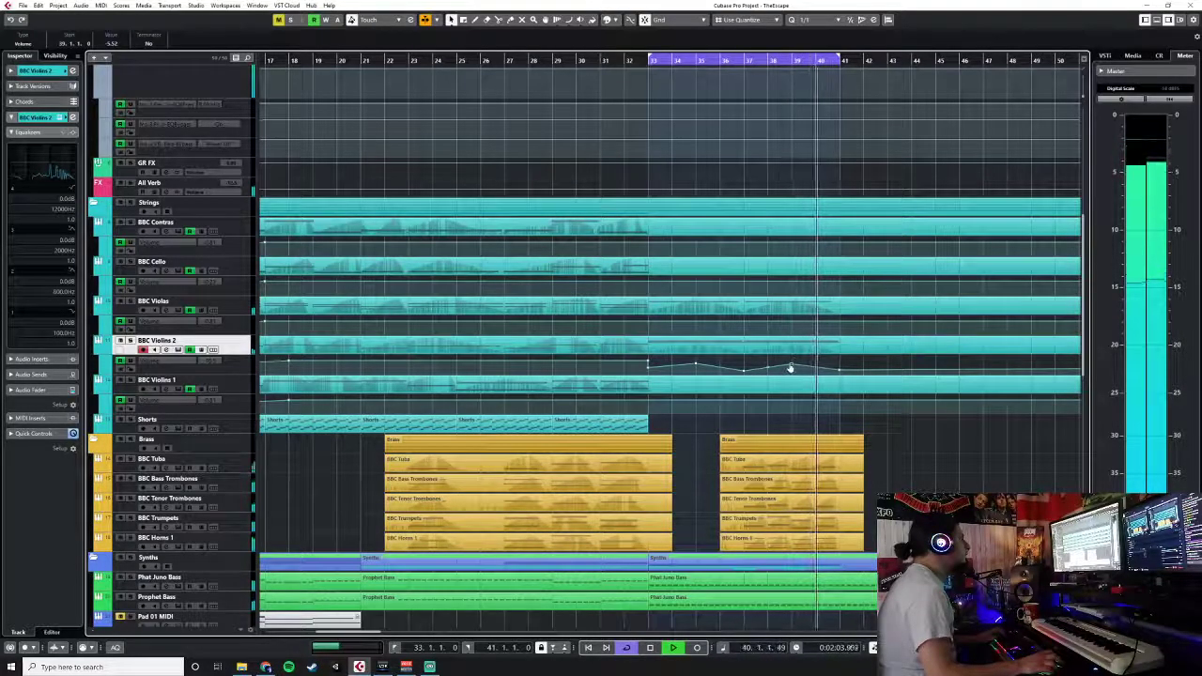
key("space")
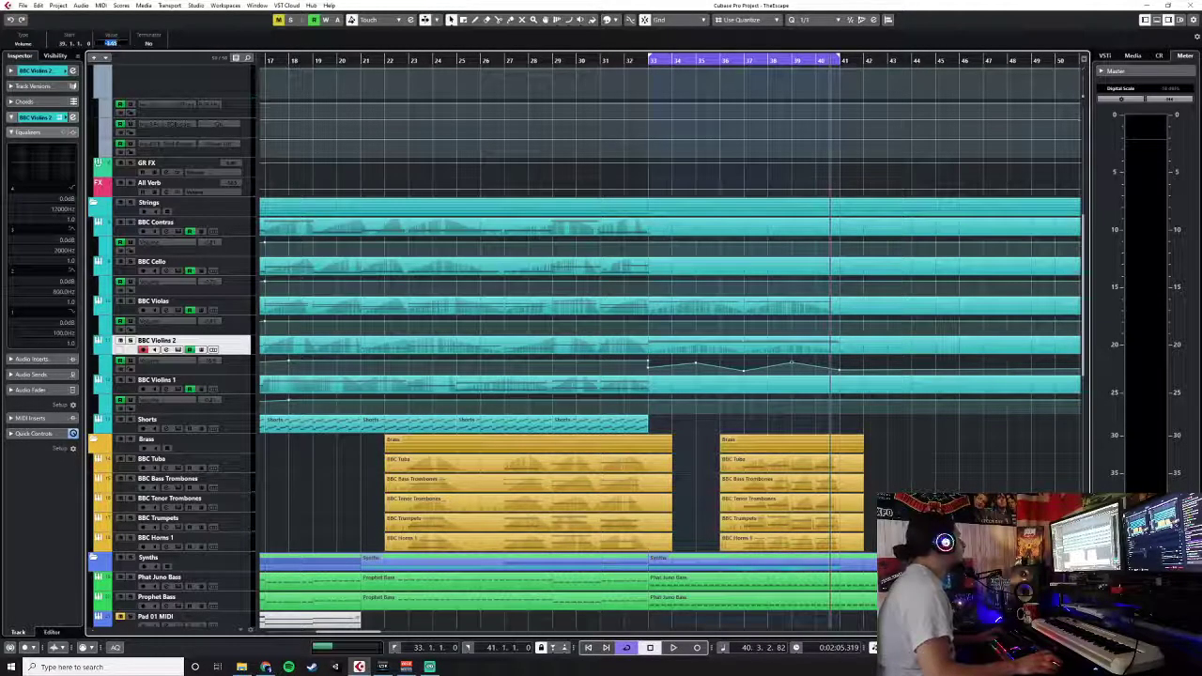
key("Return")
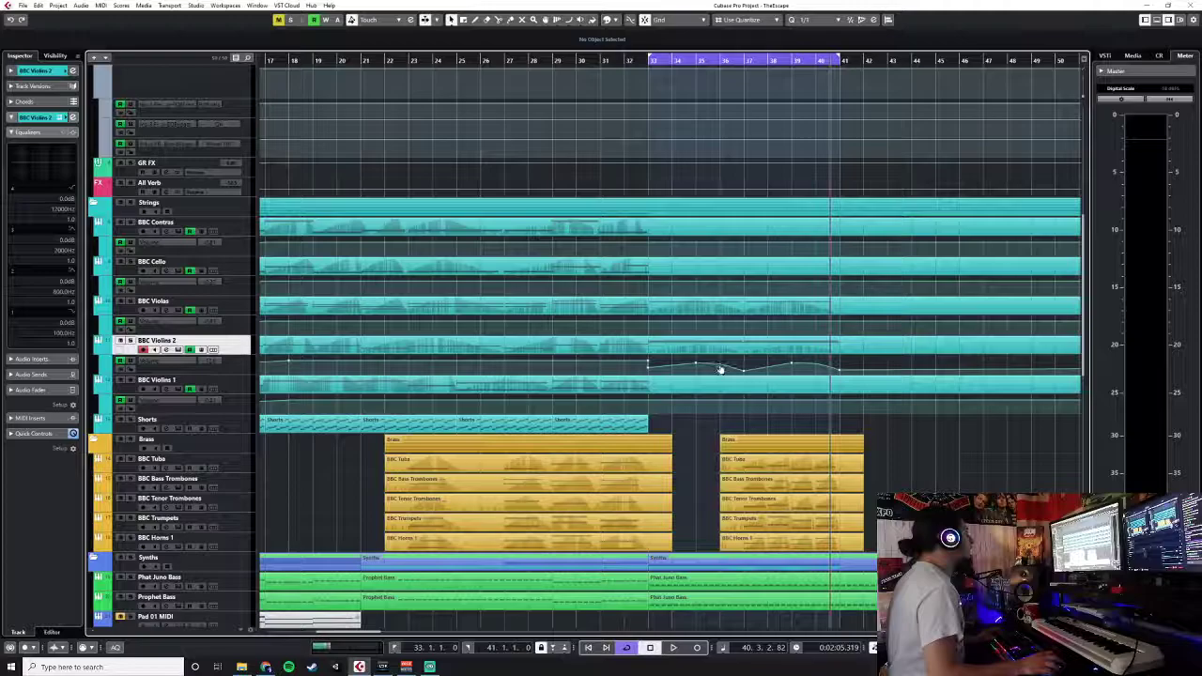
- Add an instrument track with Spitfire LABS below the Plucks 1 track
scroll(703, 411, "down", 8)
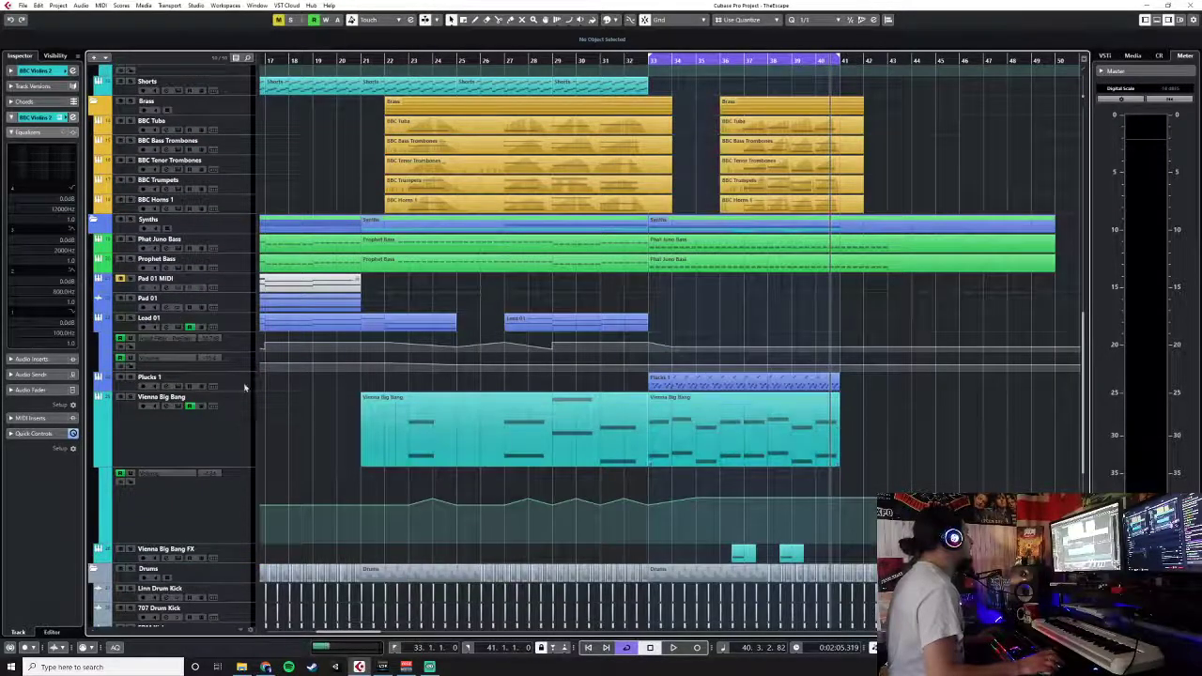
right_click(245, 387)
left_click(493, 406)
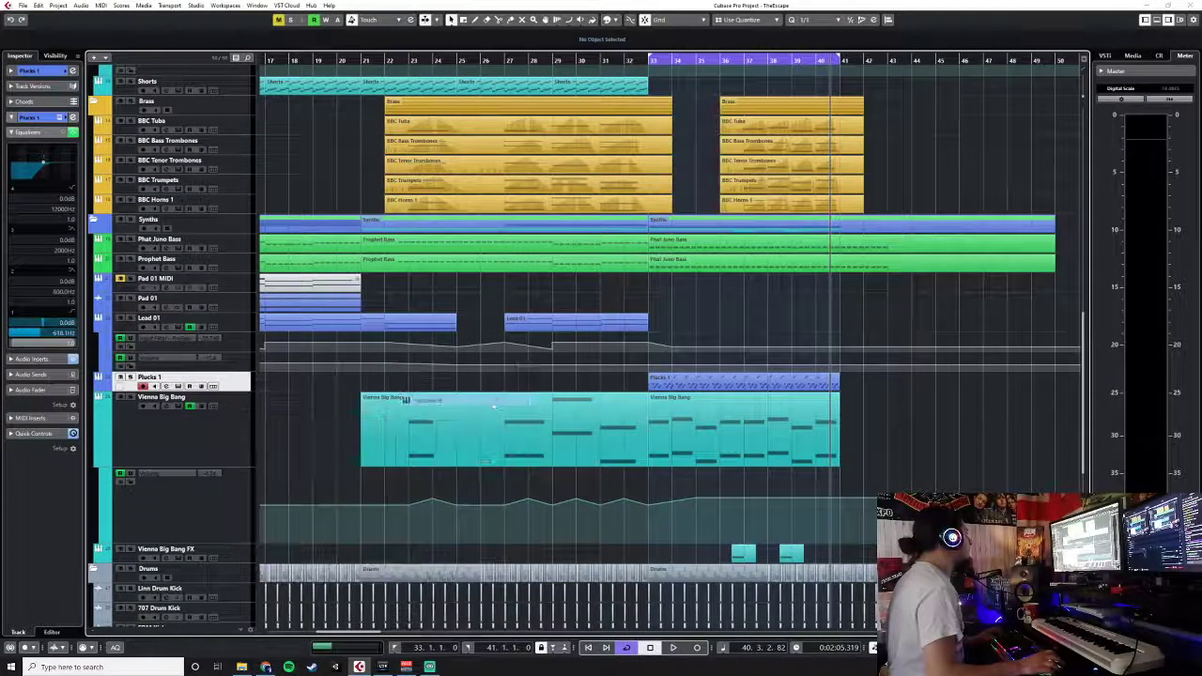
left_click(626, 326)
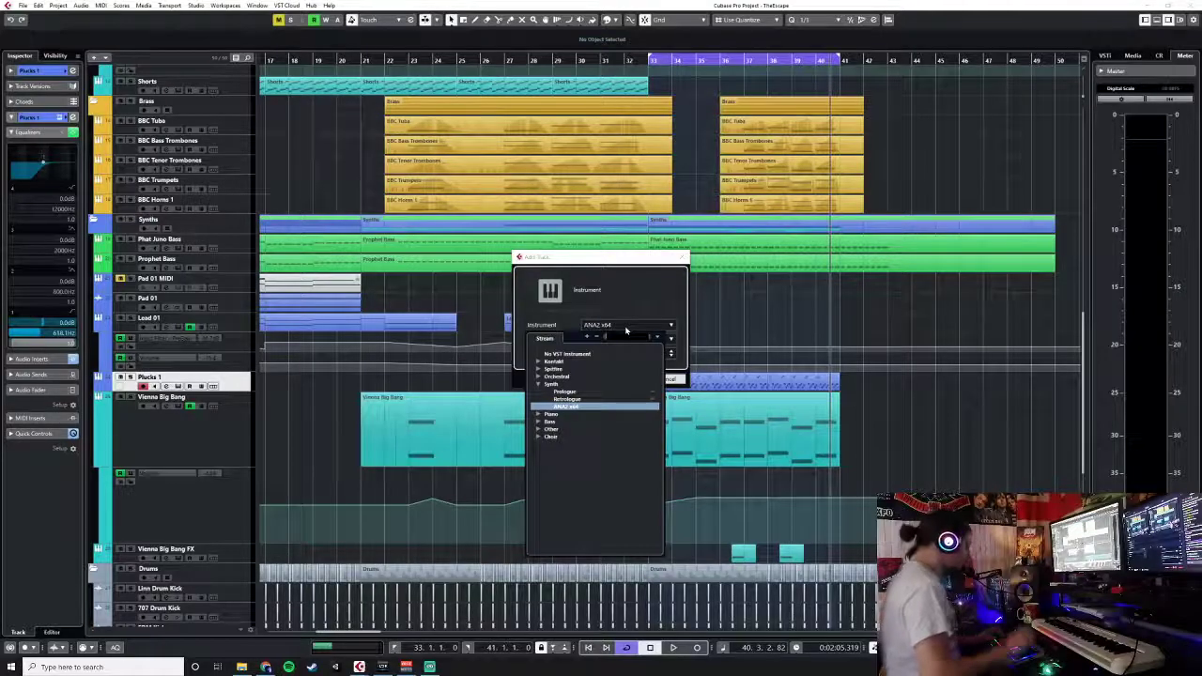
type("labs")
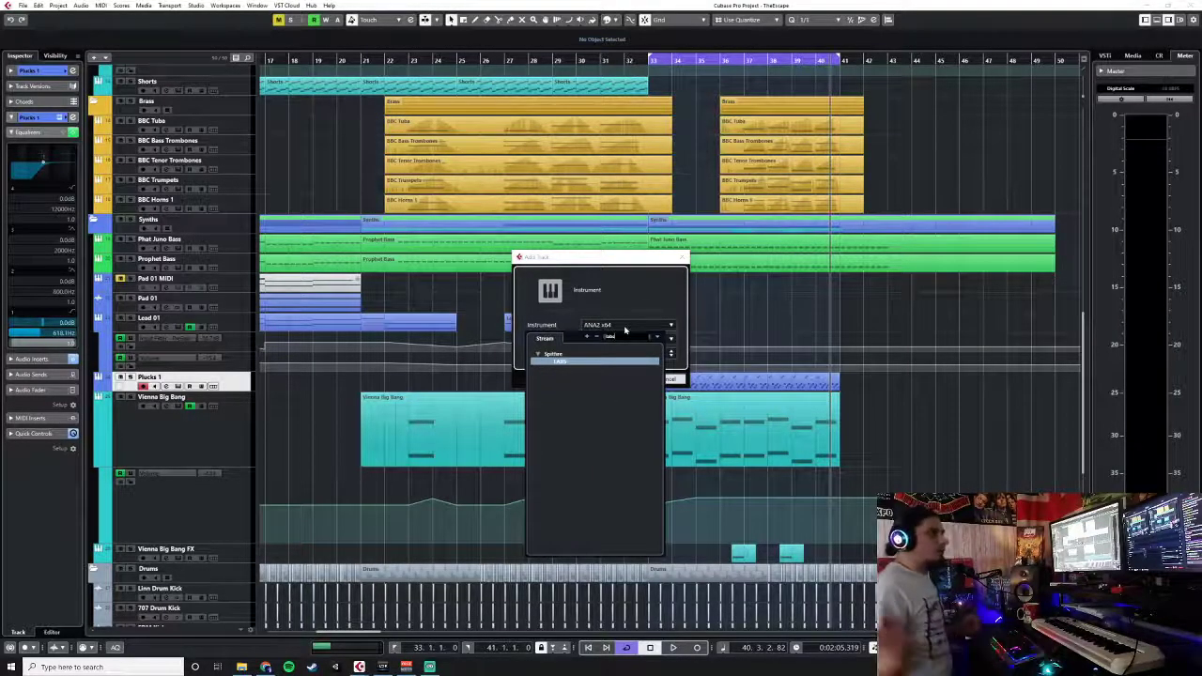
left_click(571, 364)
left_click(625, 379)
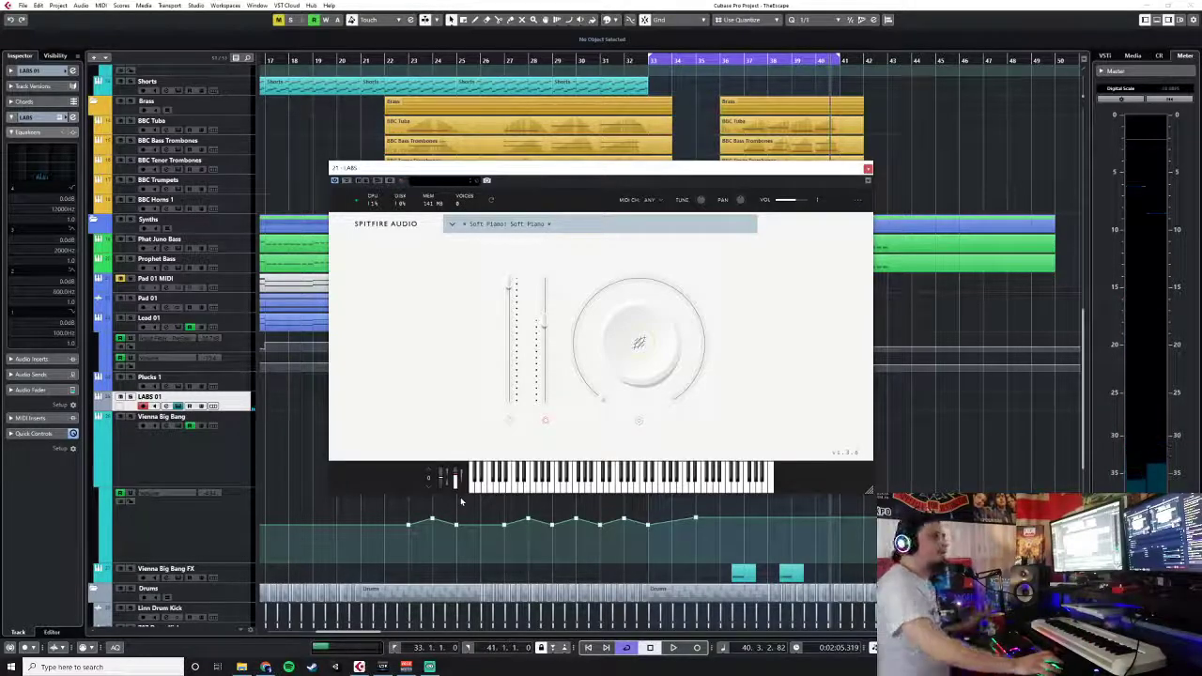
- Lower the second slider of the LABS Soft Piano and open the preset browser
left_click_drag(548, 328, 550, 376)
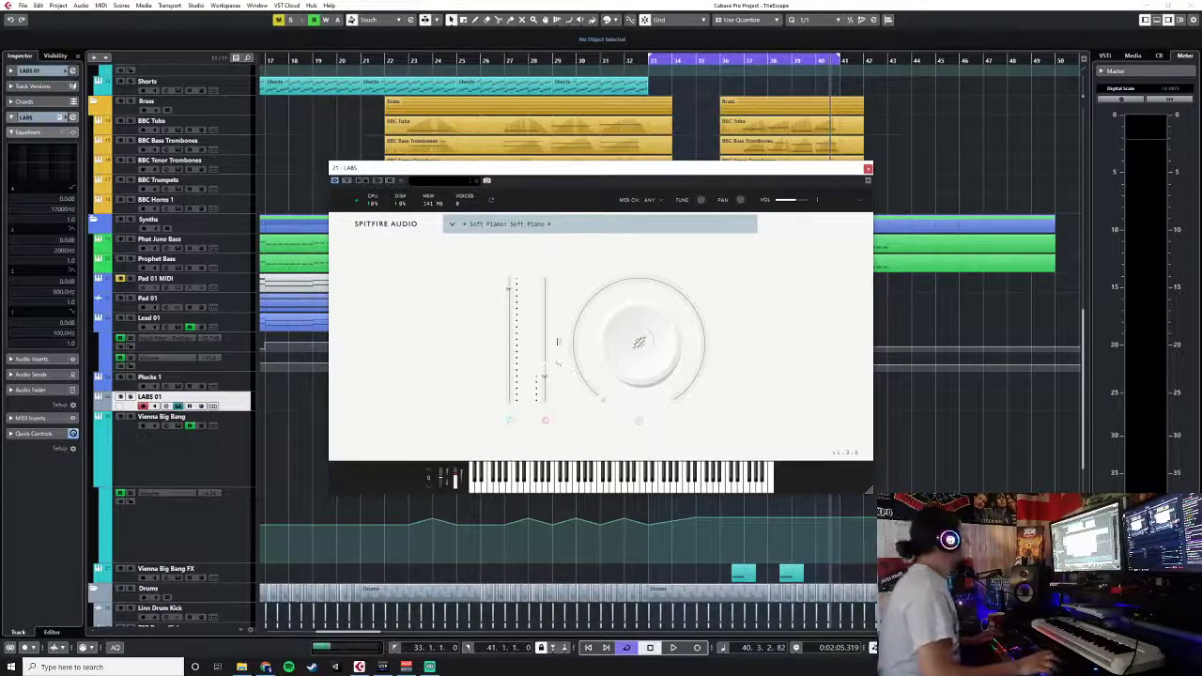
left_click(465, 226)
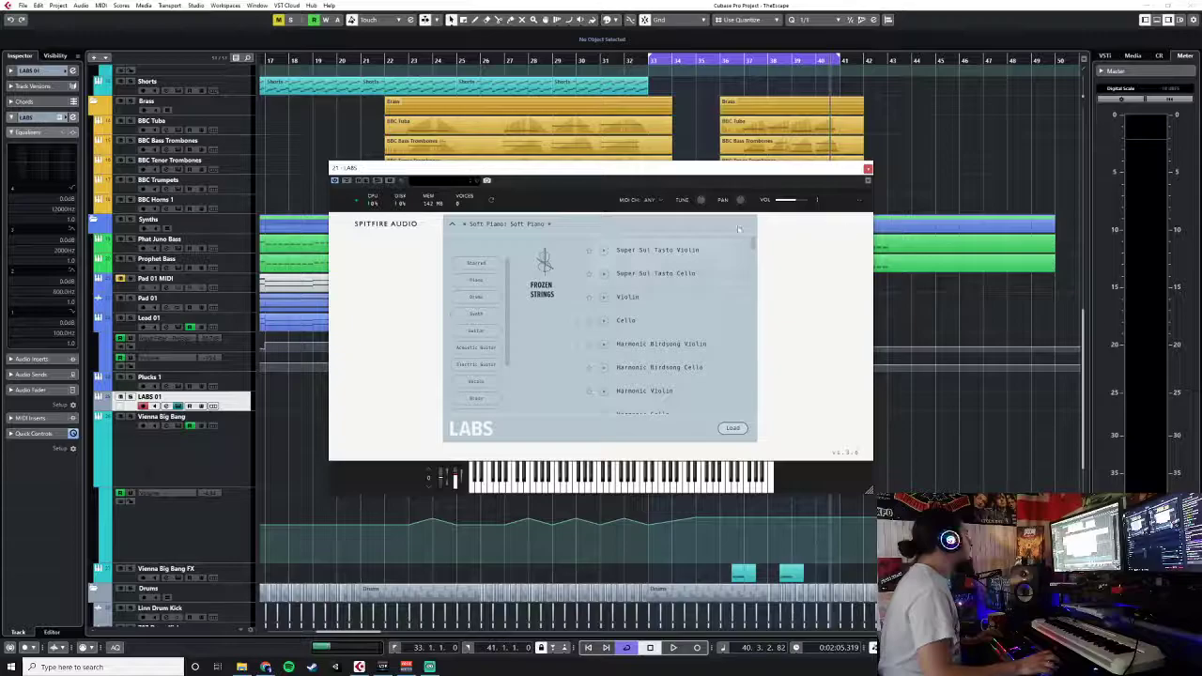
left_click_drag(785, 180, 813, 412)
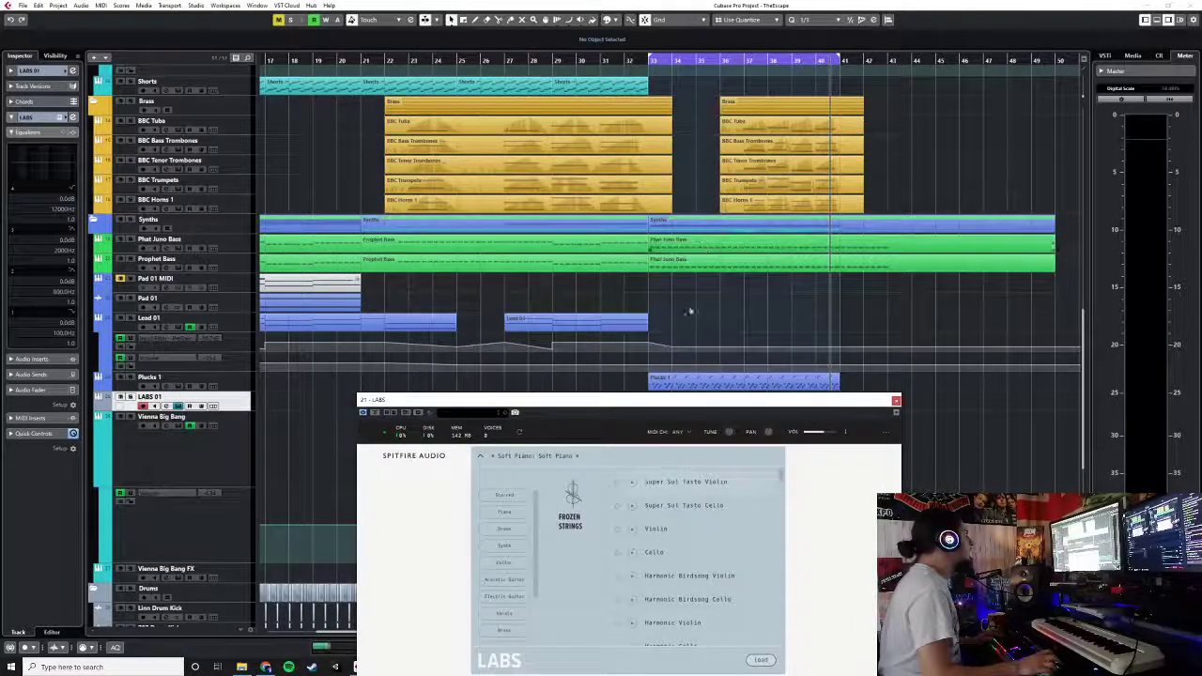
- Split the BBC Violins 2 part at bar 33 and copy its second portion to bar 33 on the LABS 01 track
scroll(695, 304, "down", 5)
scroll(695, 303, "up", 8)
left_click(651, 242)
right_click(651, 243)
left_click(683, 237)
left_click(653, 240)
key("1")
scroll(671, 244, "down", 6)
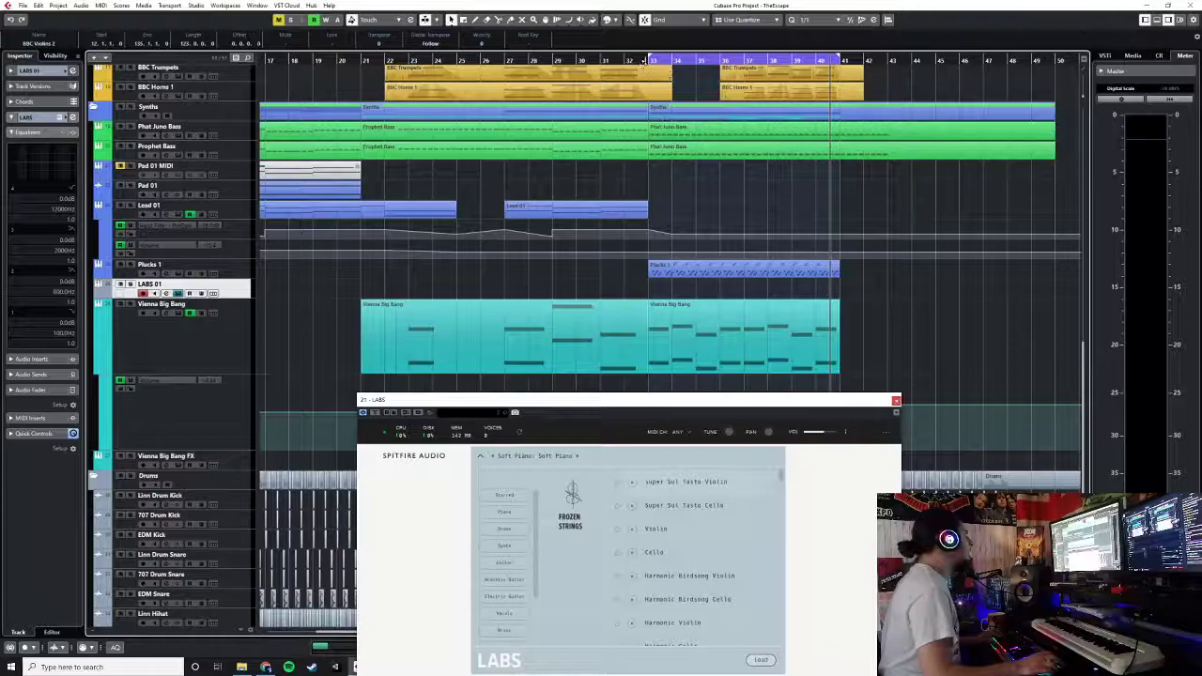
key("ctrl+v")
- Split the copied part on the LABS 01 track at bar 41 and delete everything after it
right_click(839, 292)
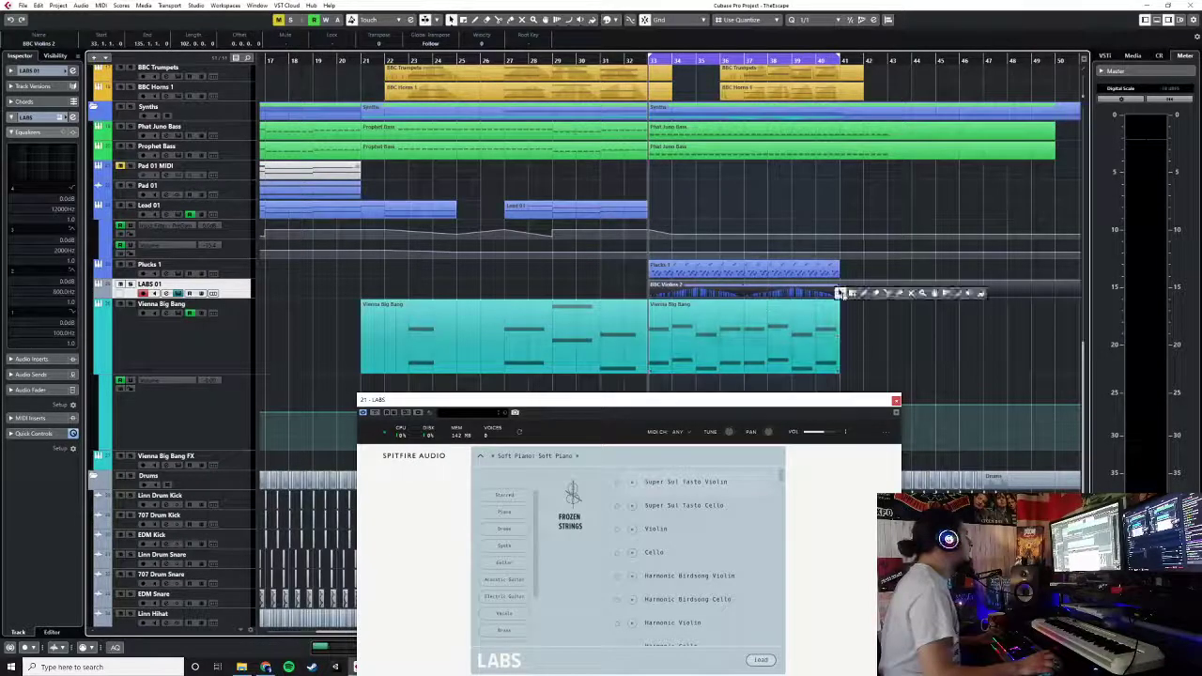
left_click(887, 295)
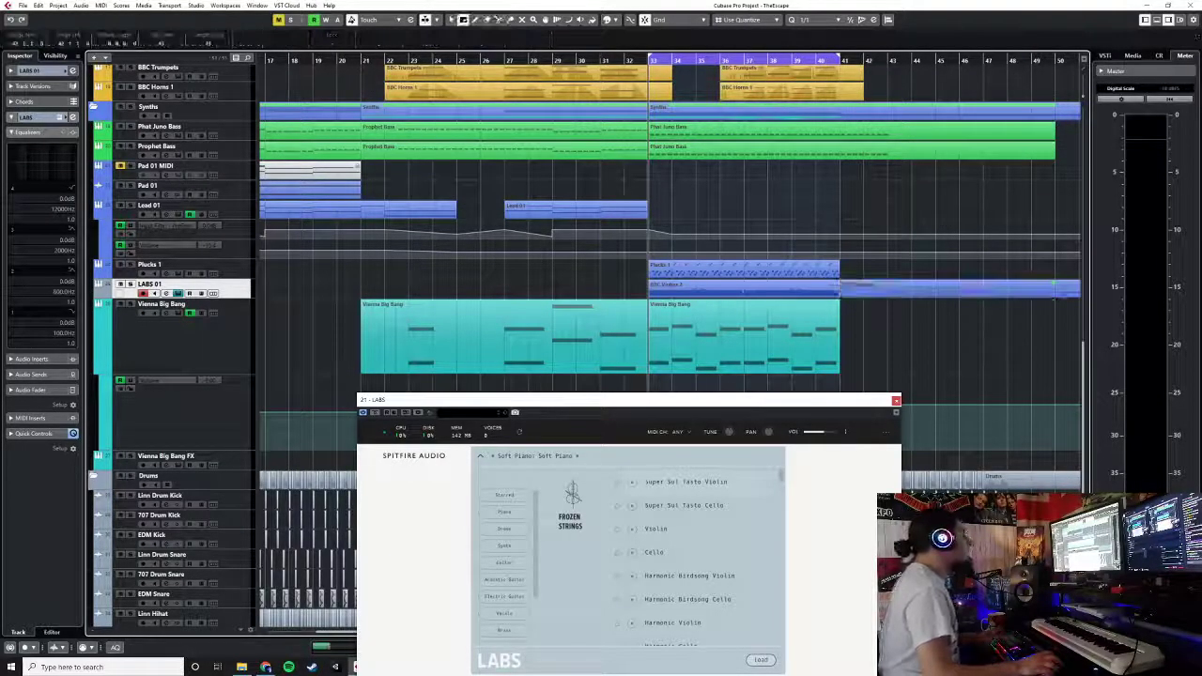
left_click(861, 292)
key("Delete")
- Check the chord notes and modulation of the LABS 01 part in the note editor
double_click(821, 289)
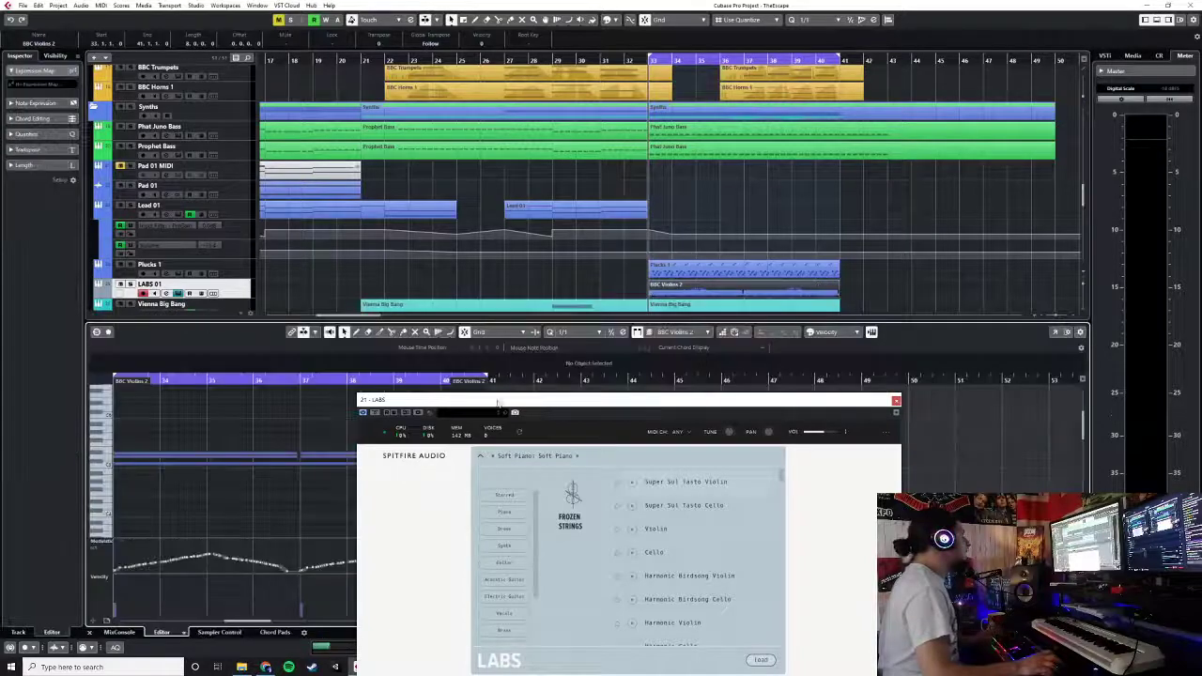
left_click_drag(532, 401, 576, 463)
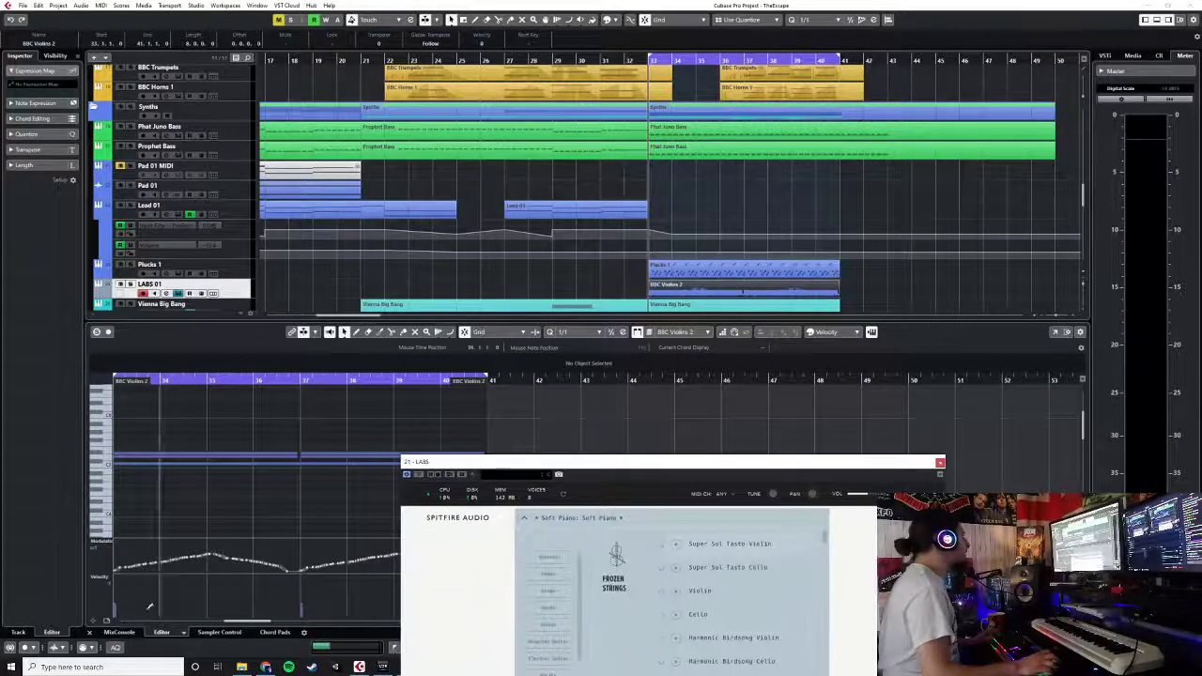
left_click(89, 632)
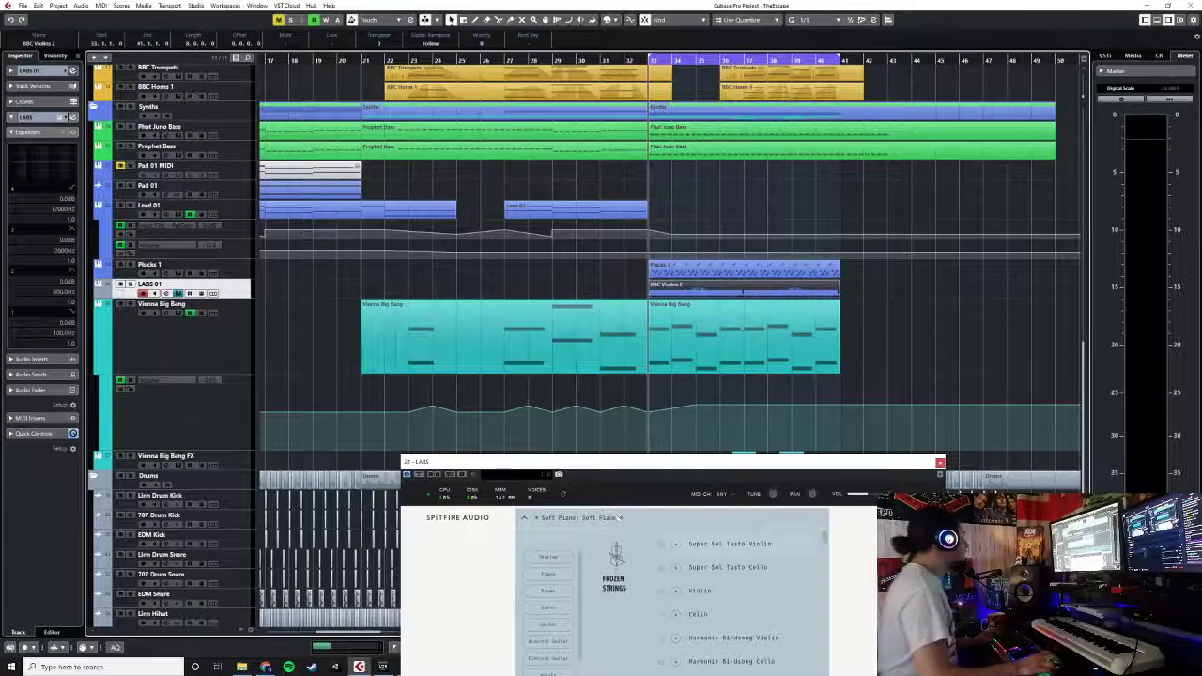
- Load the Frozen Strings Super Sul Tasto Violin preset in LABS and audition it in solo and in the full mix
left_click_drag(581, 469, 606, 234)
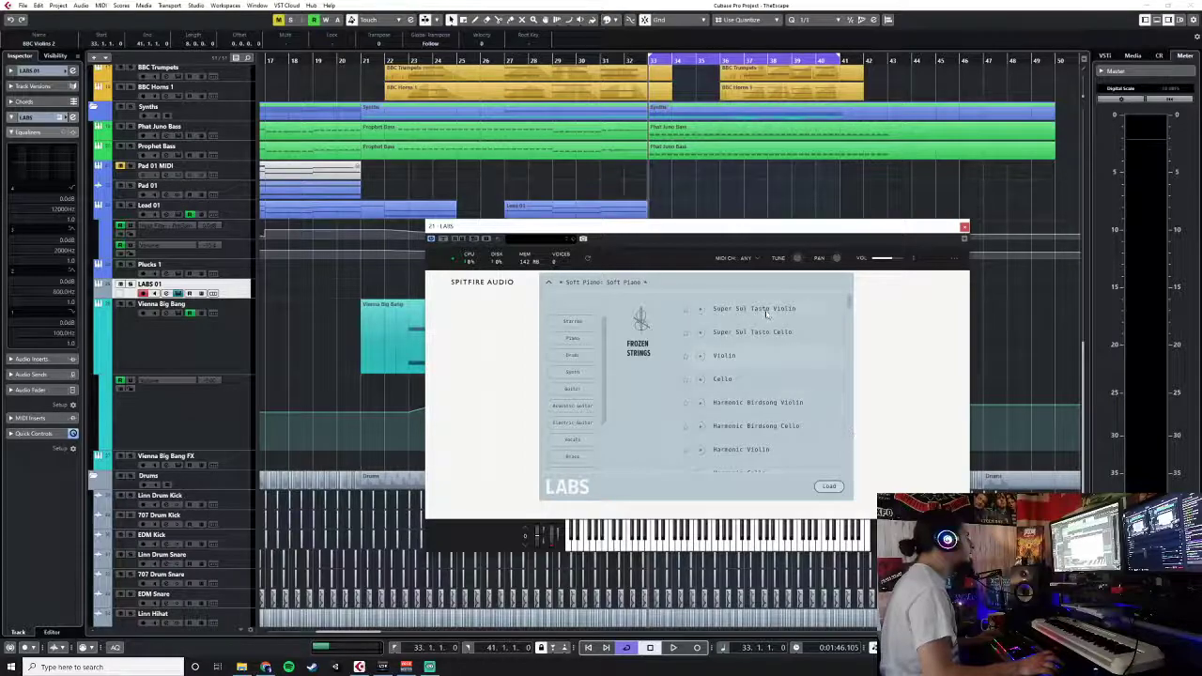
left_click(831, 485)
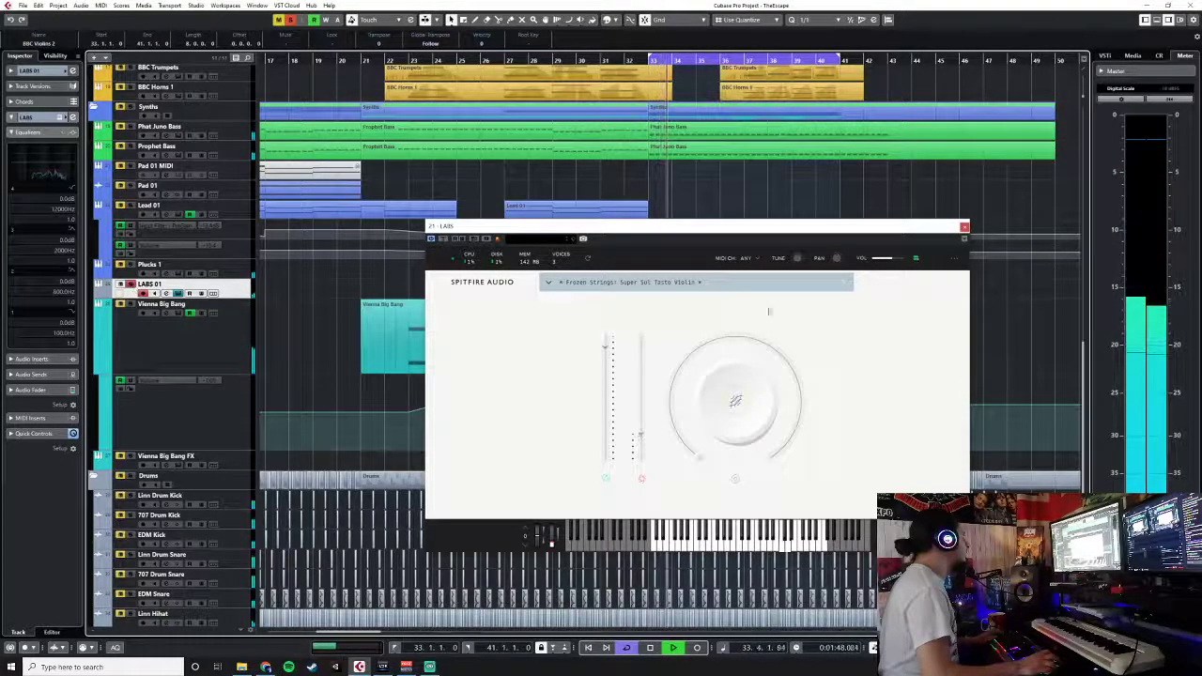
left_click(965, 228)
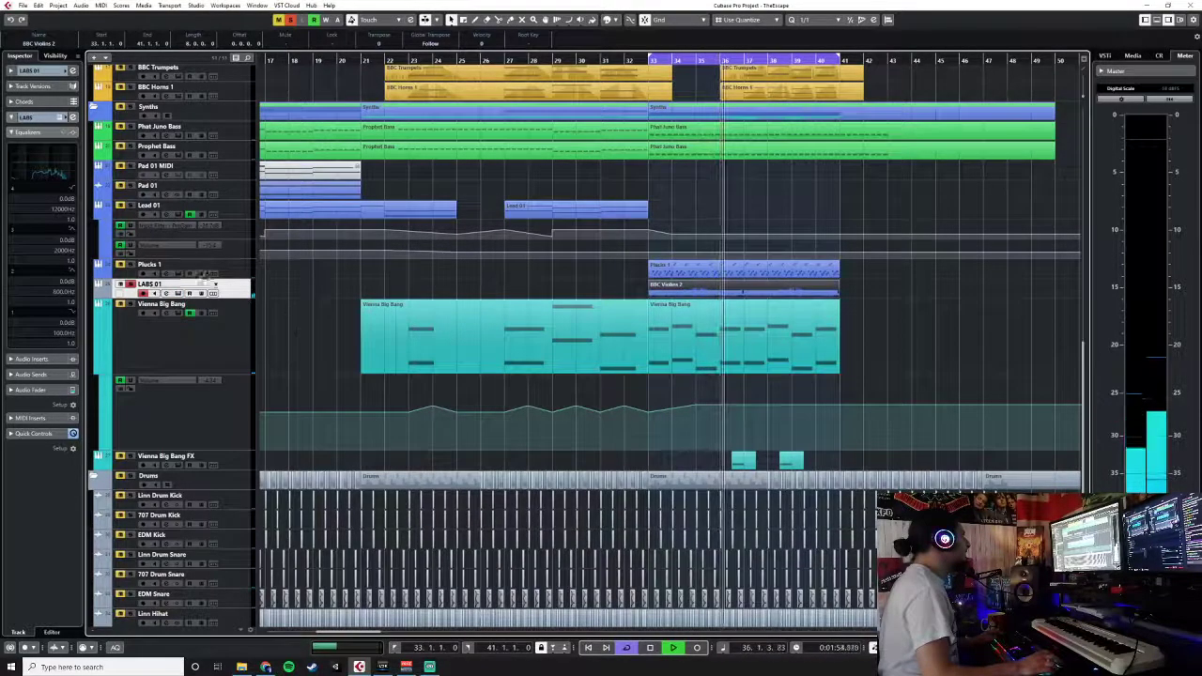
left_click(130, 285)
double_click(153, 283)
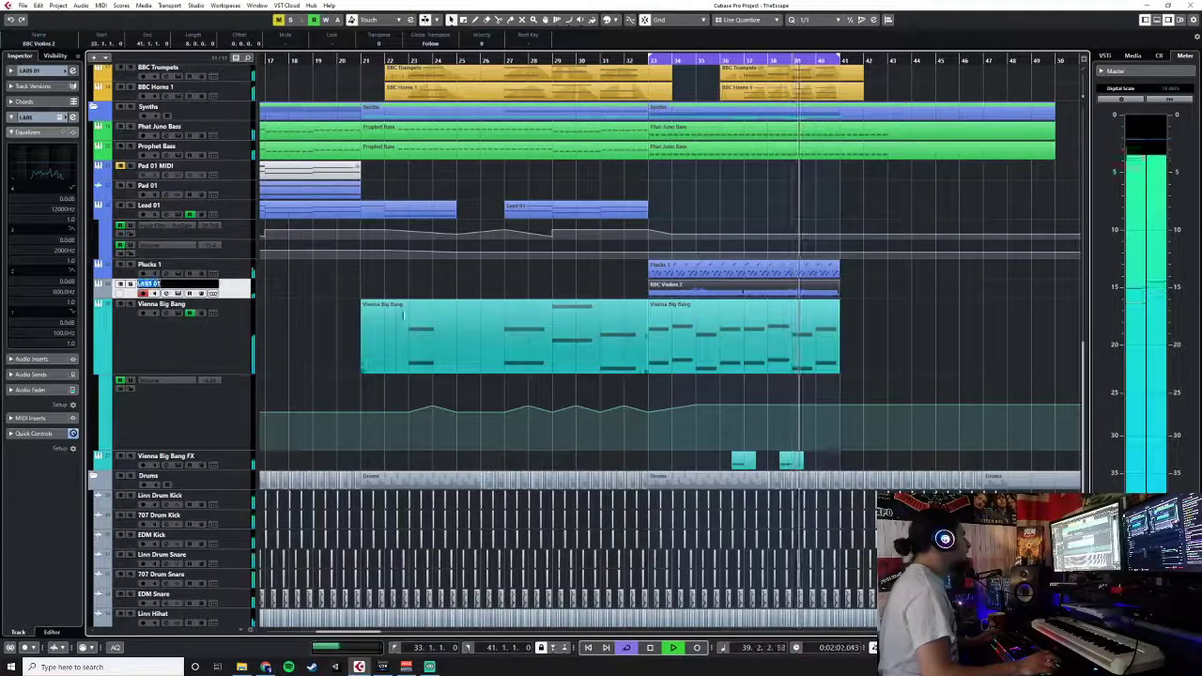
left_click(727, 217)
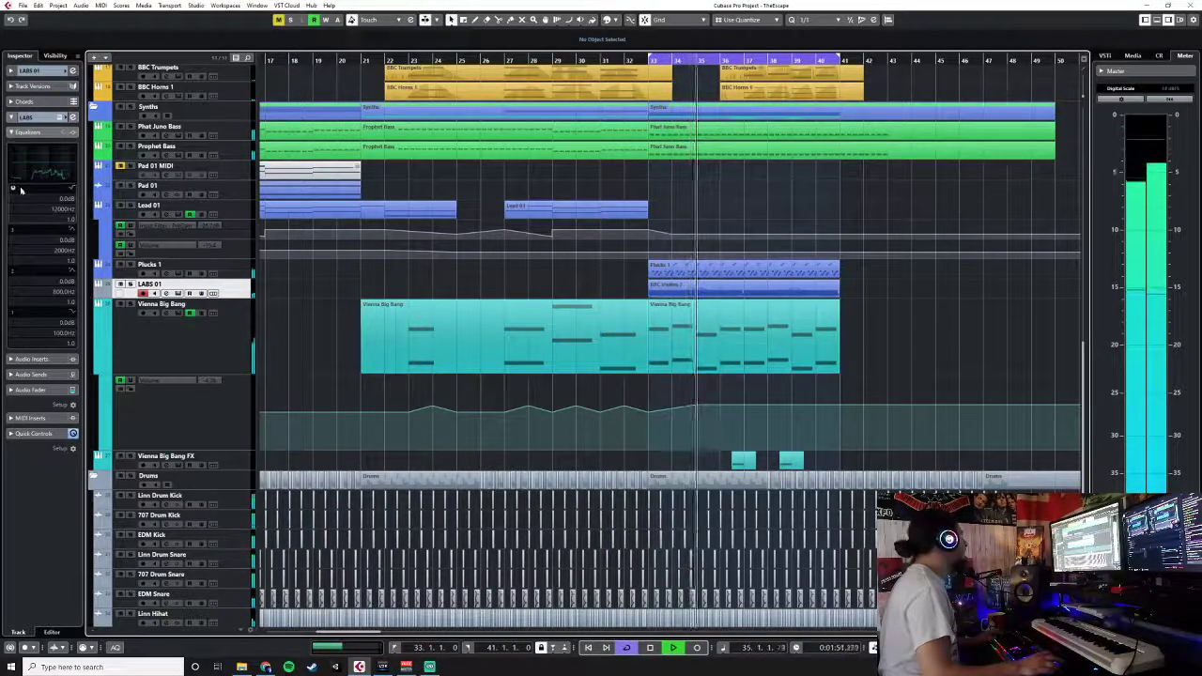
- Enable the low EQ band on LABS 01 as a high-pass filter at about 286 Hz
left_click(14, 314)
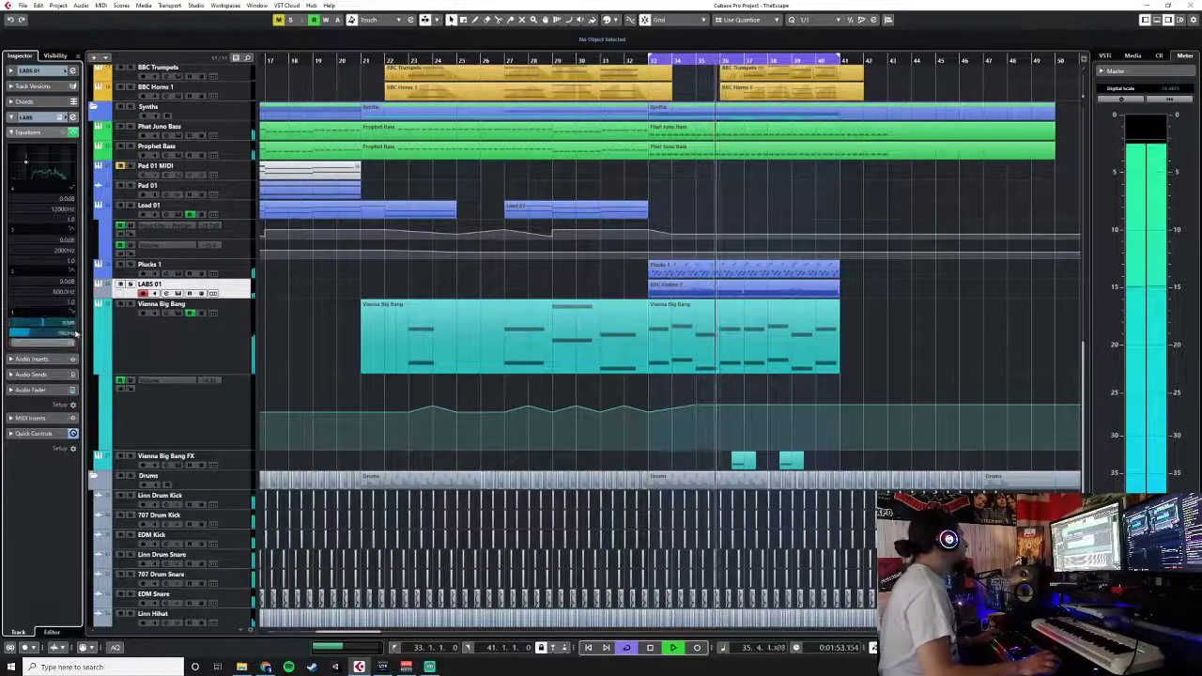
left_click(54, 334)
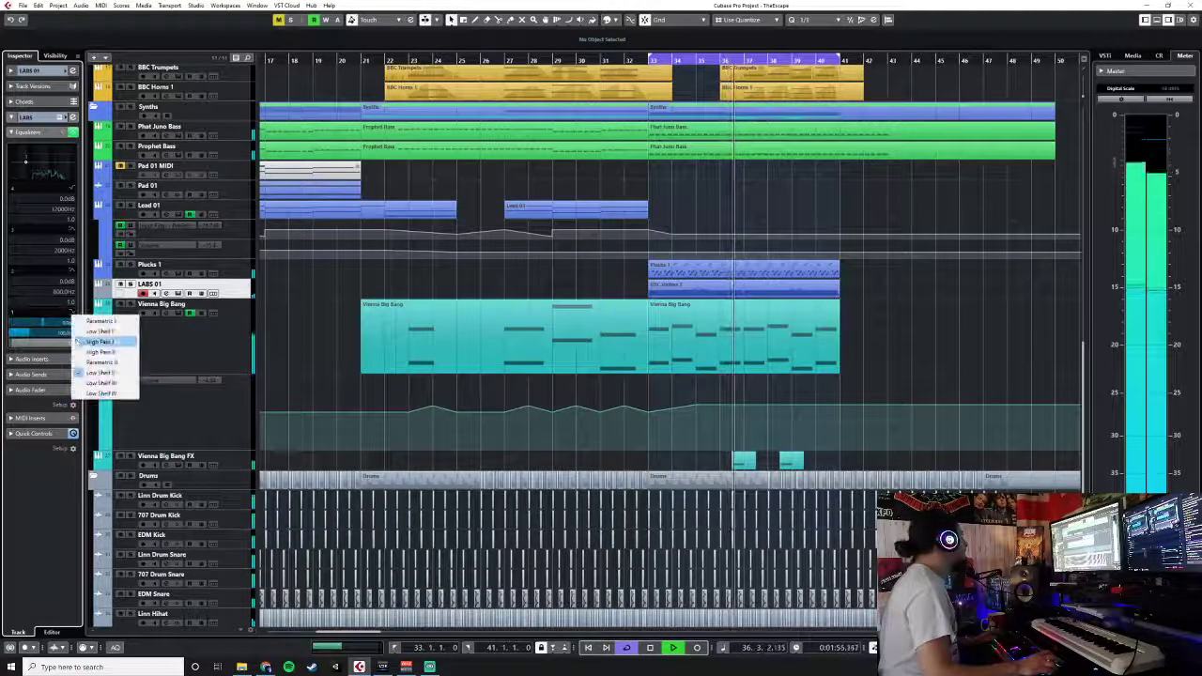
left_click(81, 352)
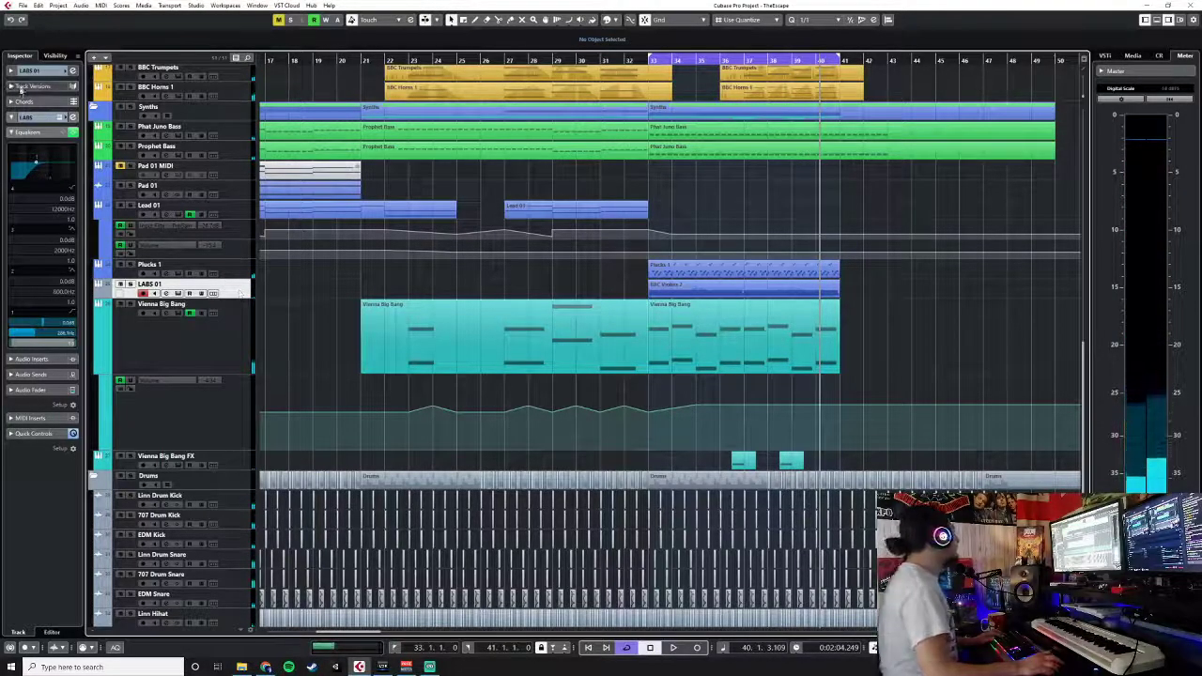
- Insert the AutoPan effect on the LABS 01 channel and play the section to hear it
key("F3")
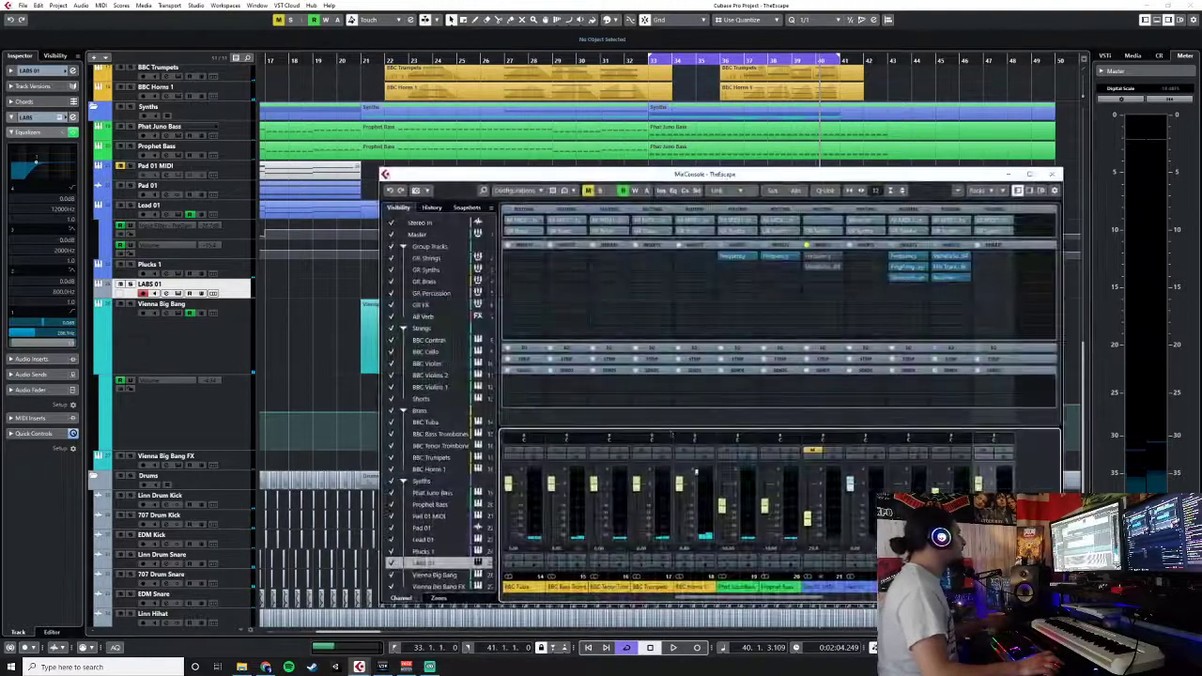
left_click(1002, 263)
type("Stereo")
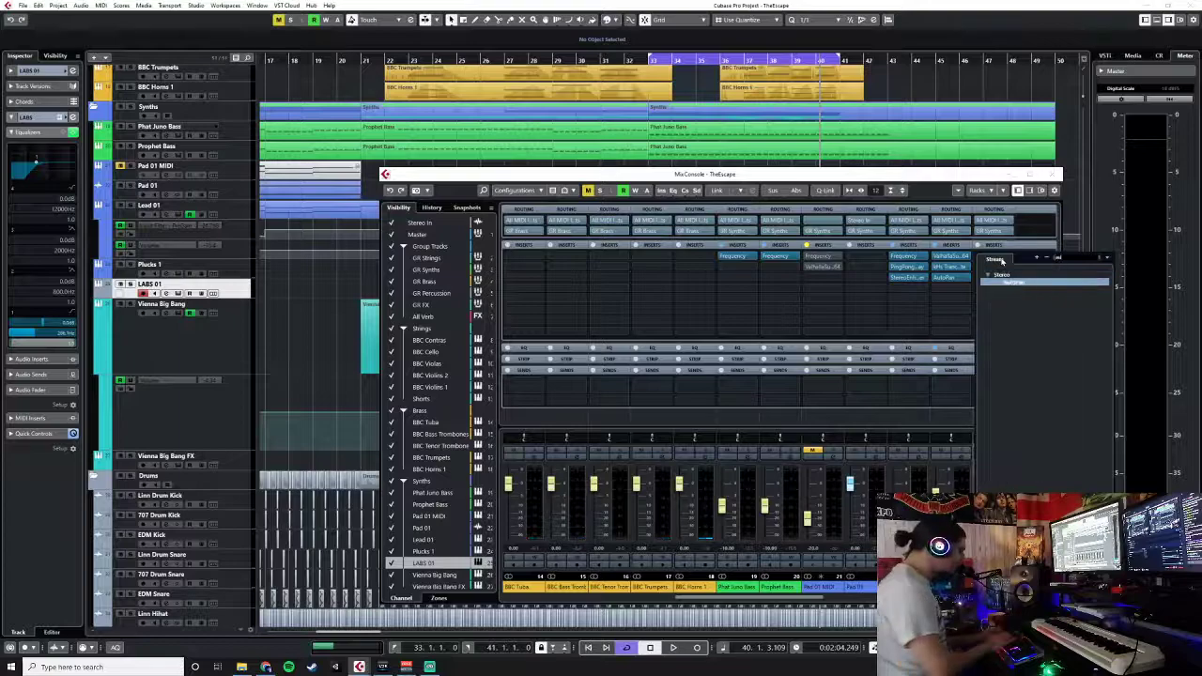
left_click(1005, 282)
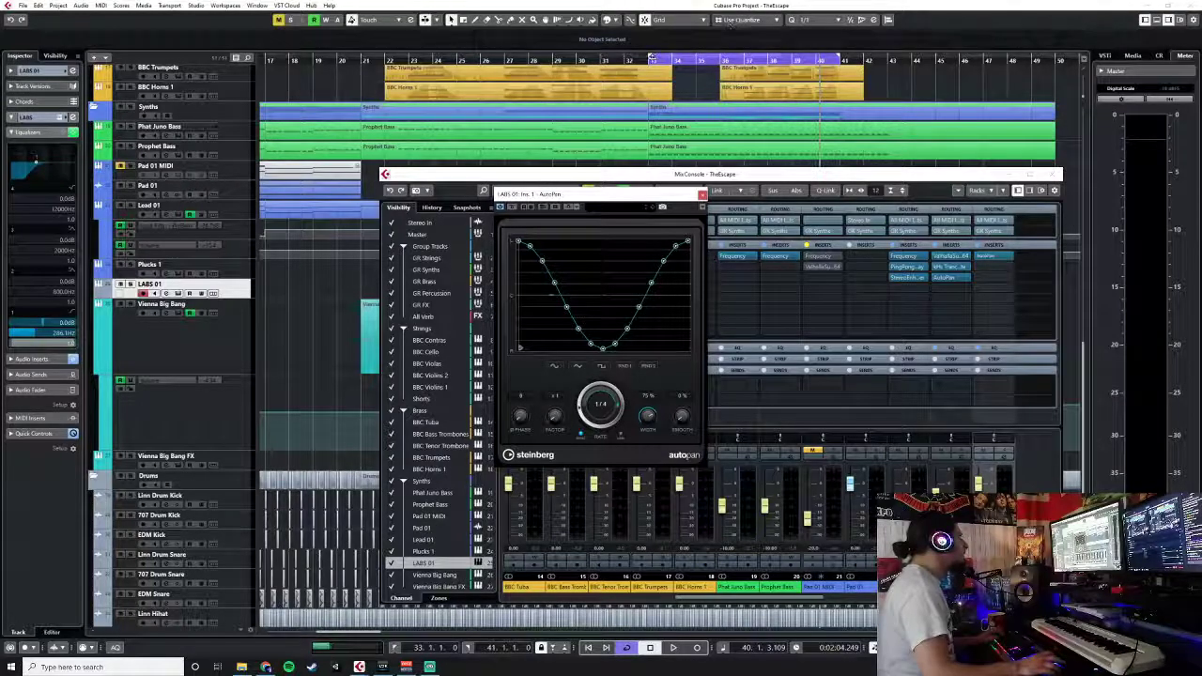
key("space")
key("F3")
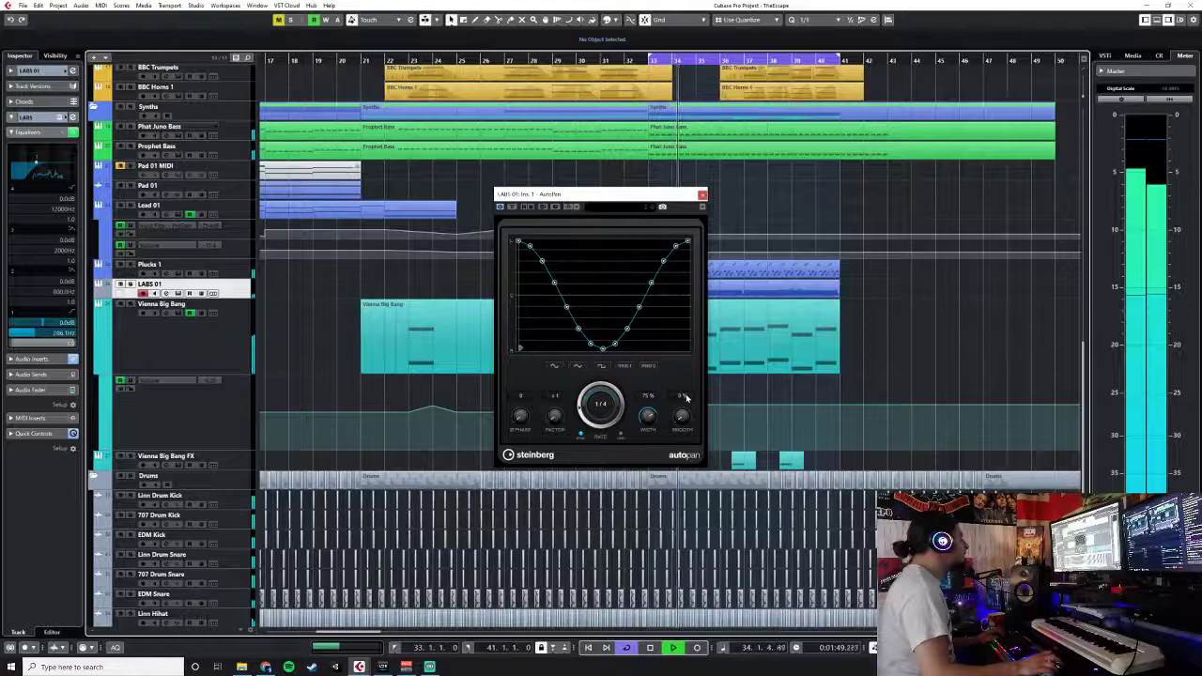
left_click(702, 196)
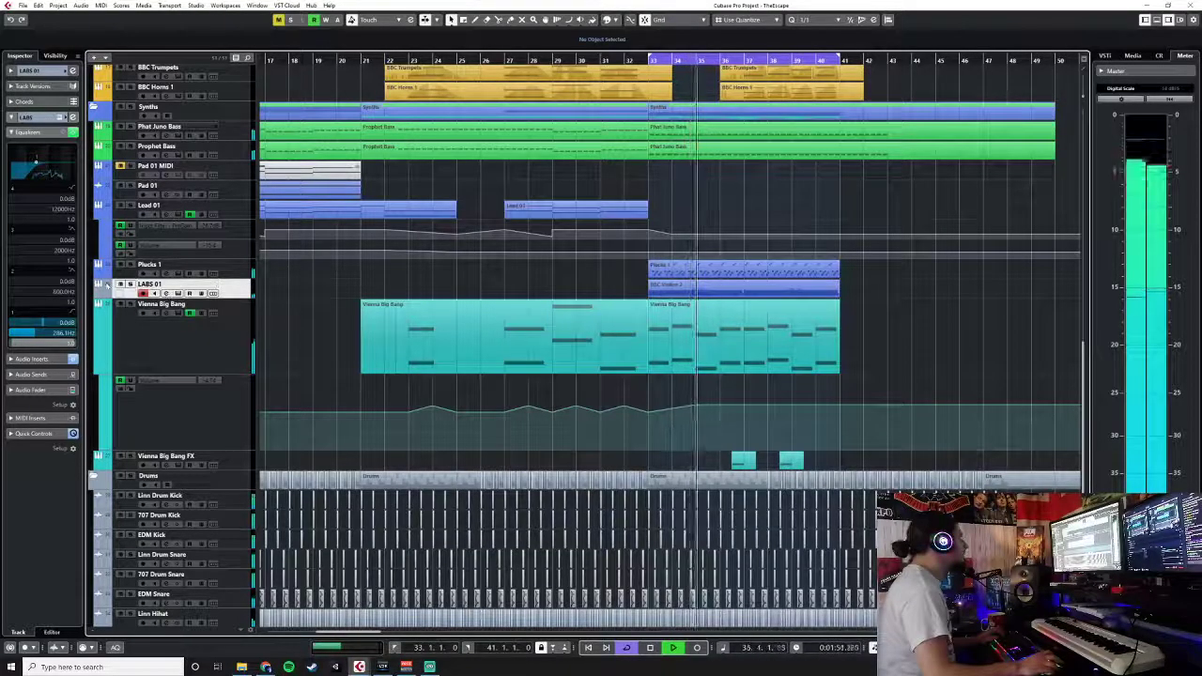
- Rename the LABS 01 track to "LABS - Sul Frozen Violin", keeping its blue track colour
left_click(108, 293)
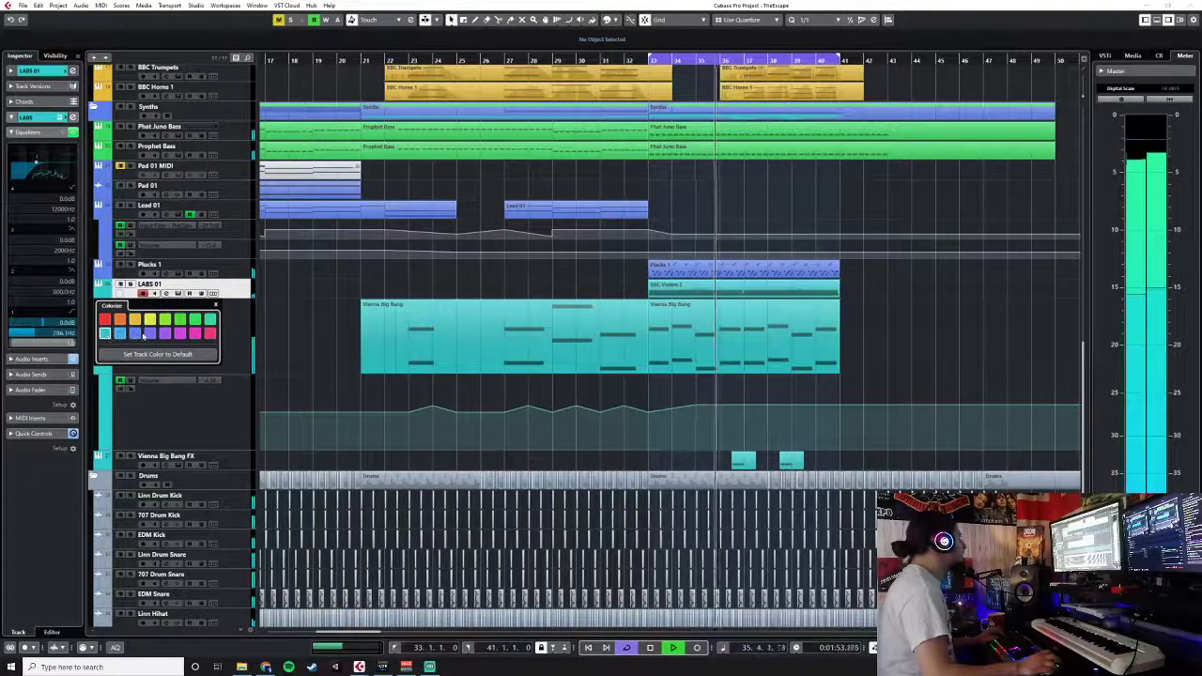
double_click(158, 283)
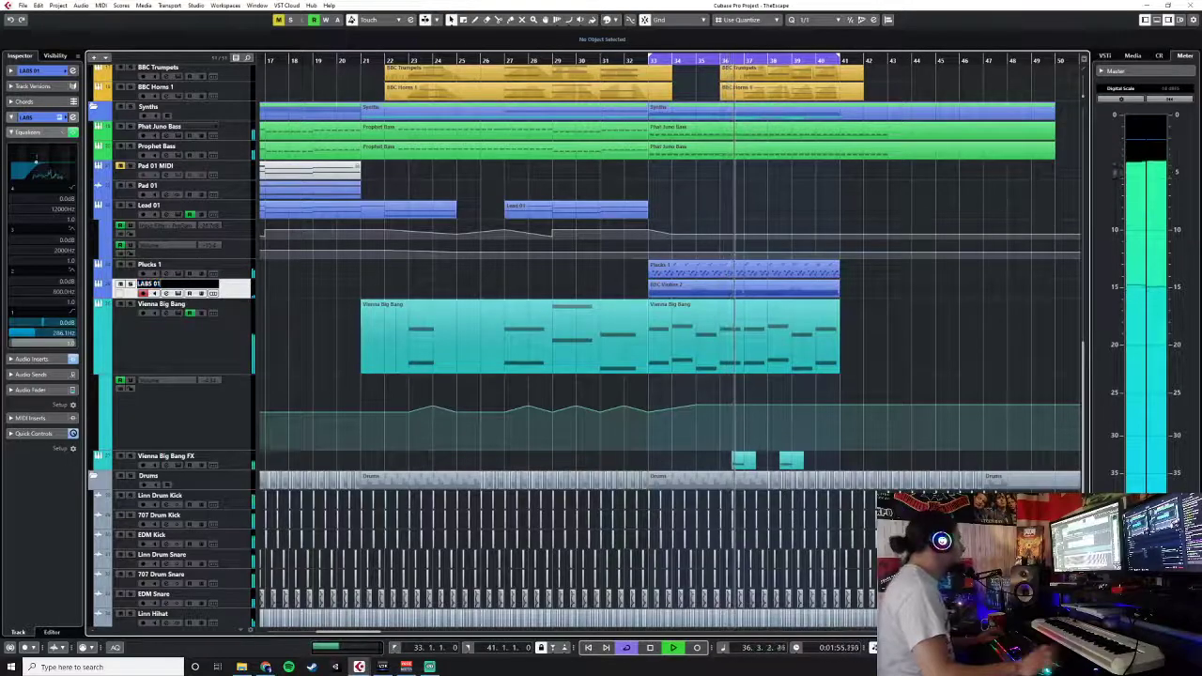
key("BackSpace")
key("BackSpace")
type("- Sul Froz")
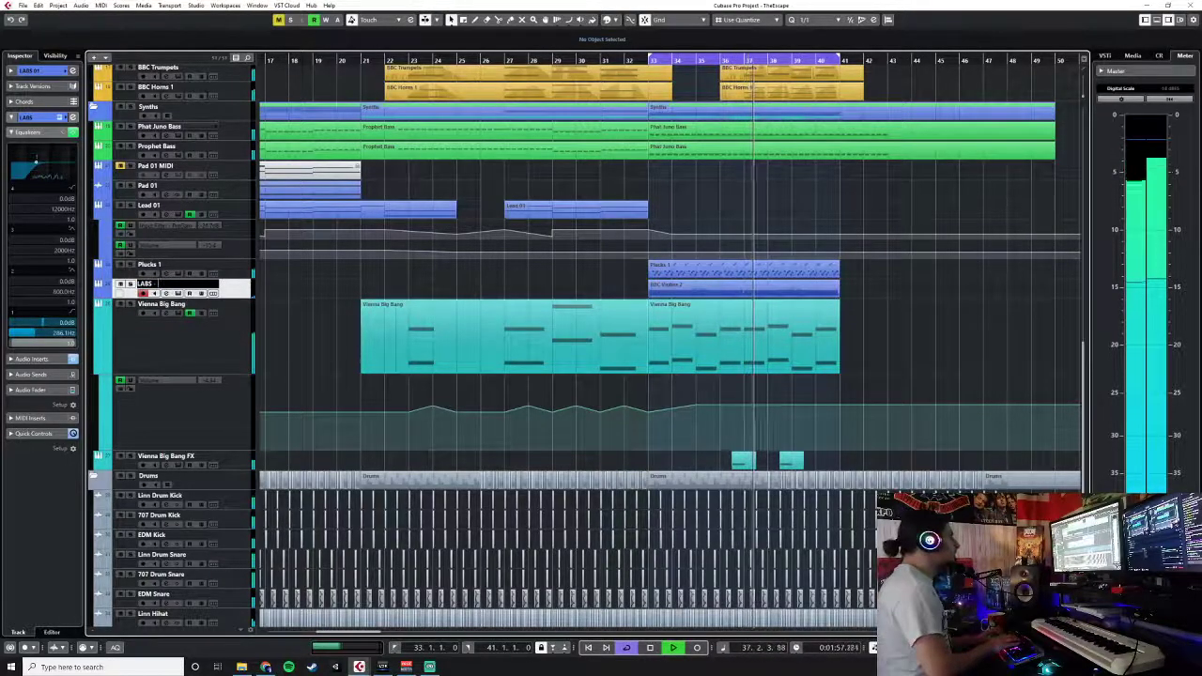
type("en")
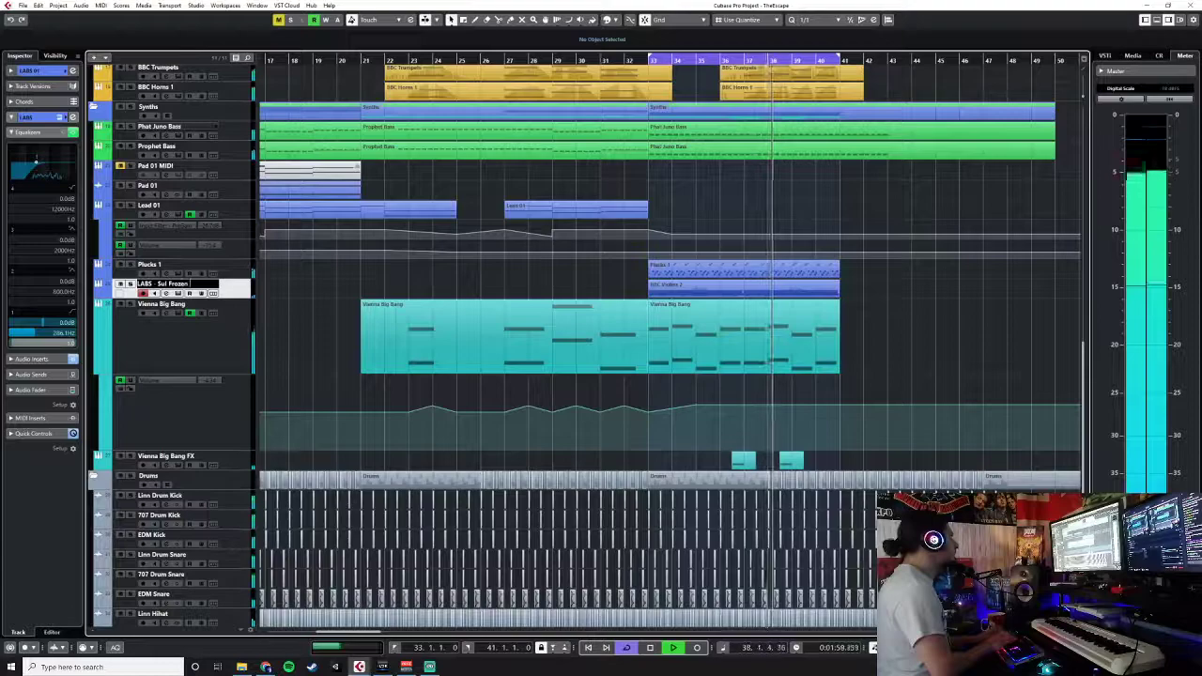
type(" Violin")
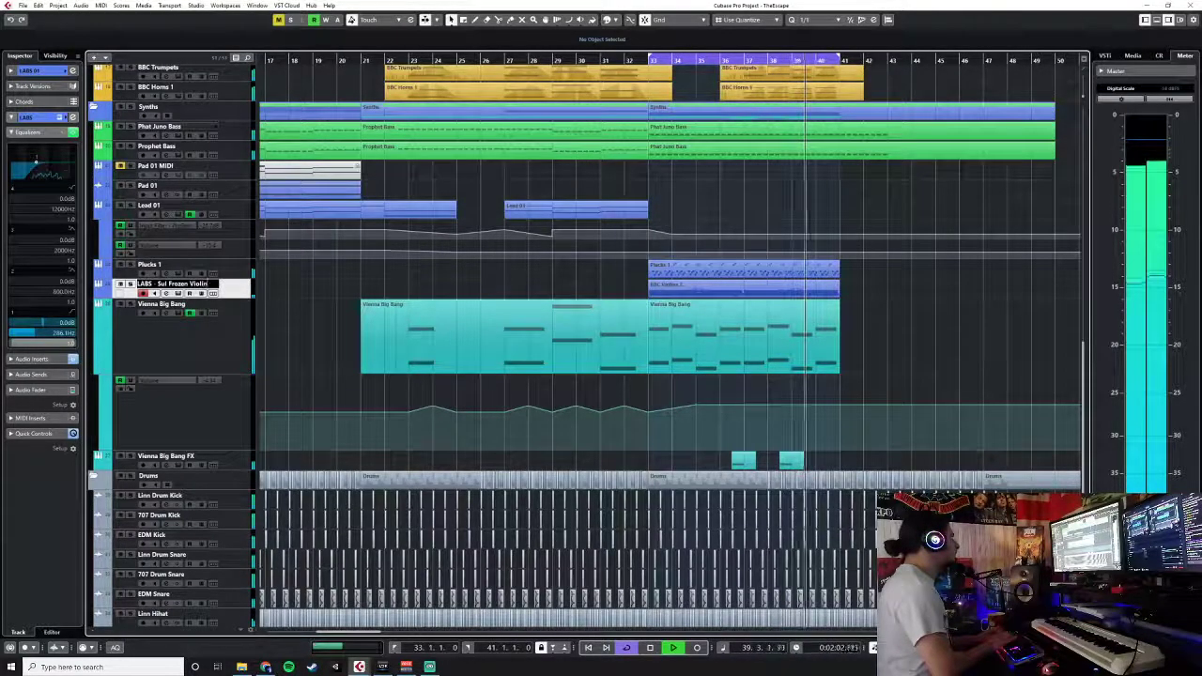
key("Return")
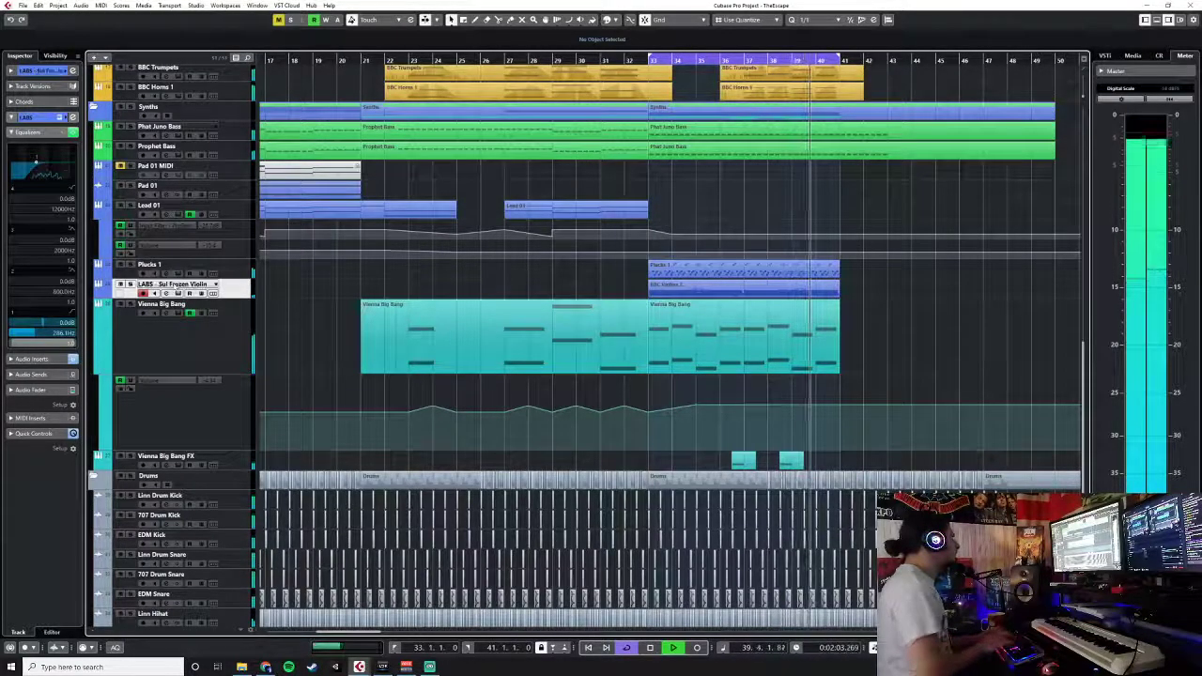
- Look over the string, brass, synth and group tracks and the group channels in the mixer during playback
scroll(884, 320, "up", 5)
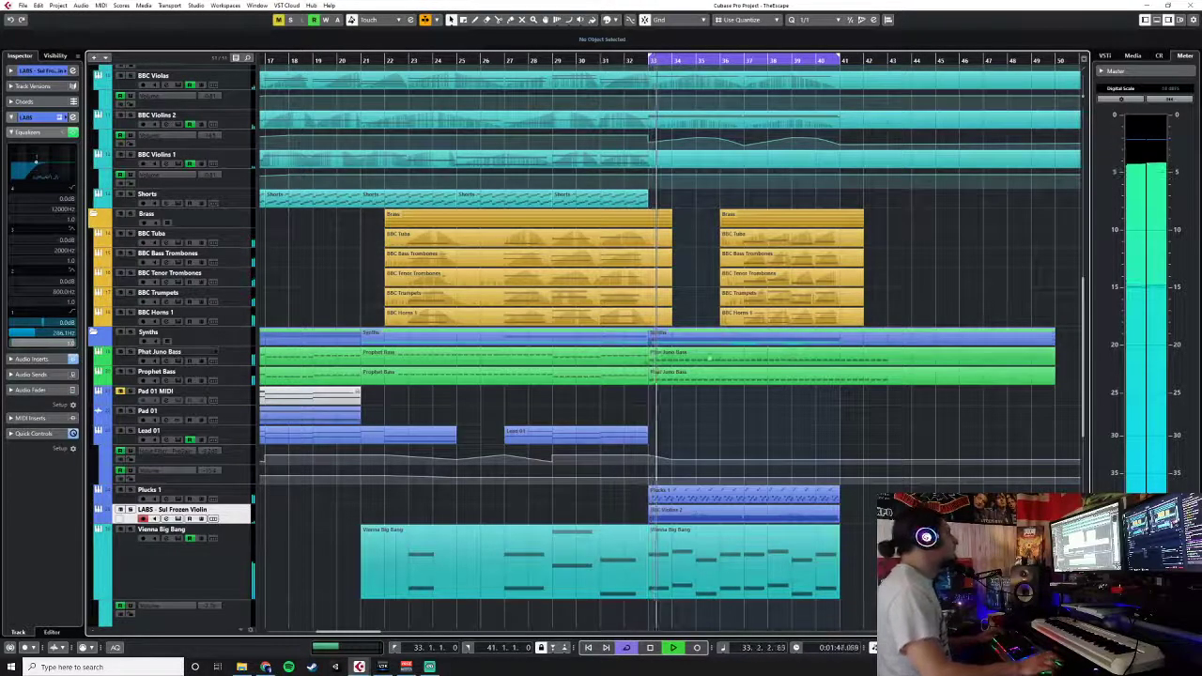
scroll(545, 423, "up", 7)
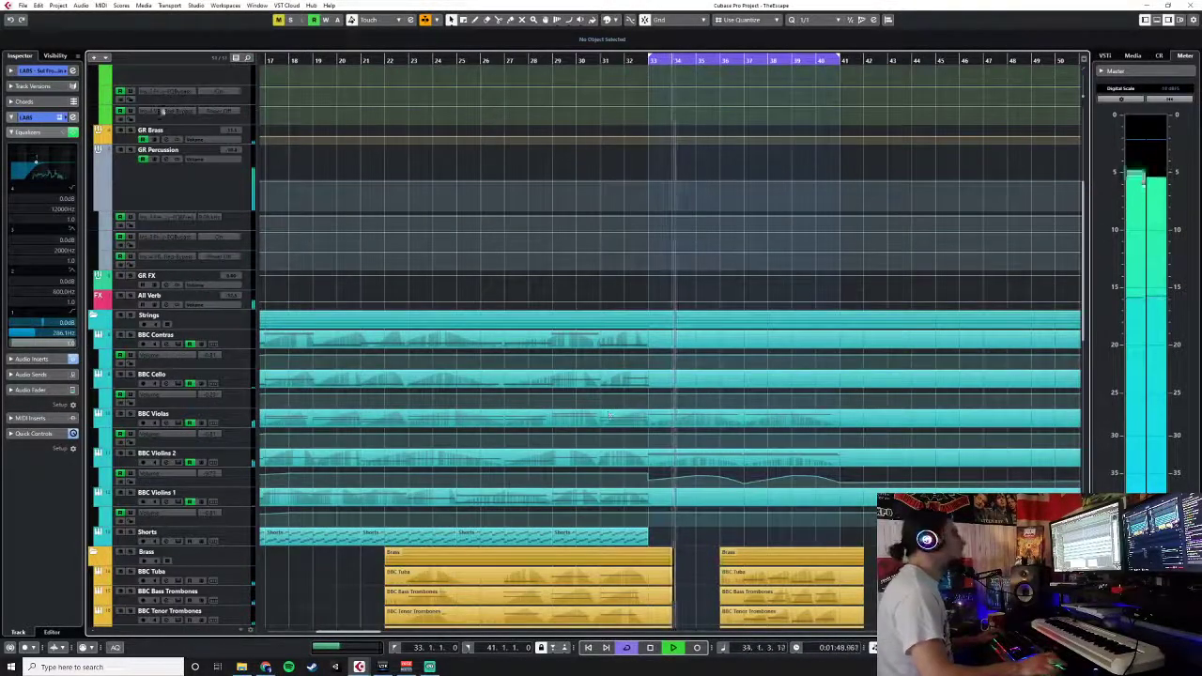
key("F3")
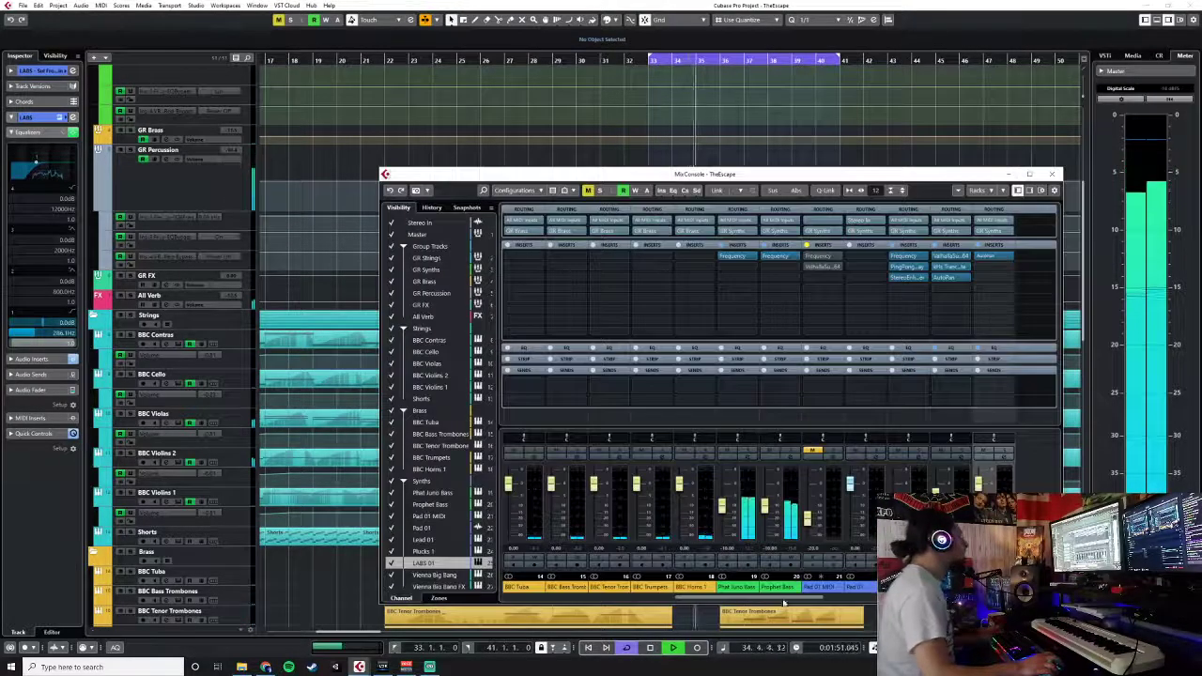
left_click_drag(769, 601, 585, 602)
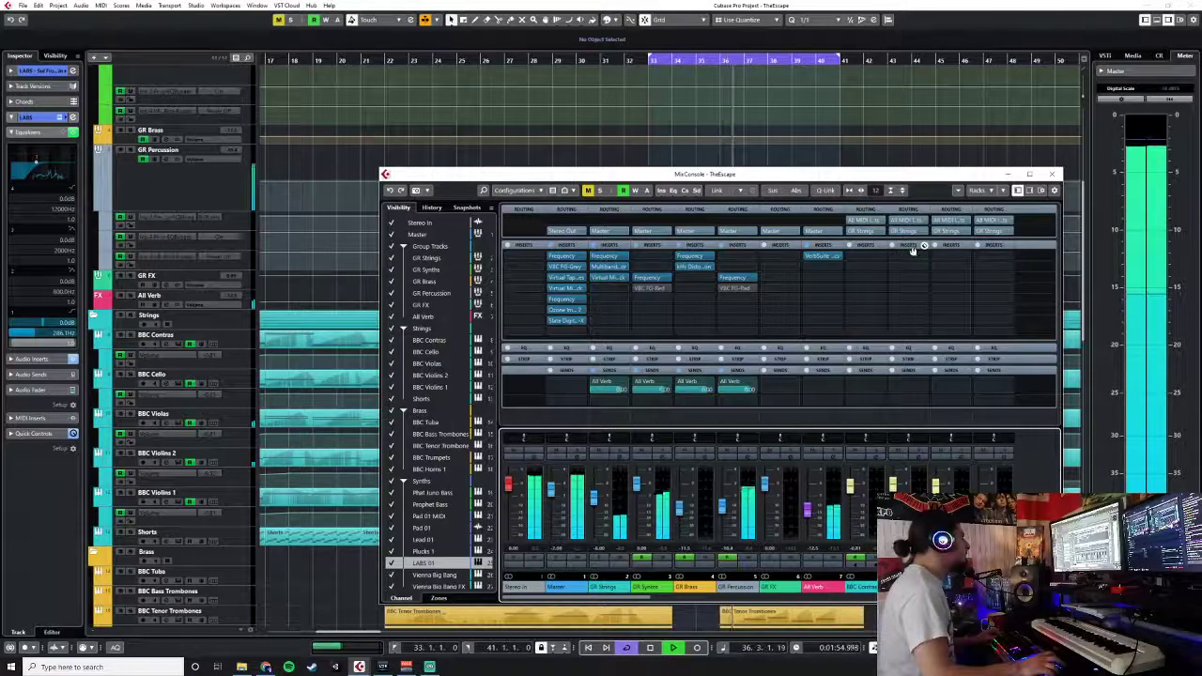
key("F3")
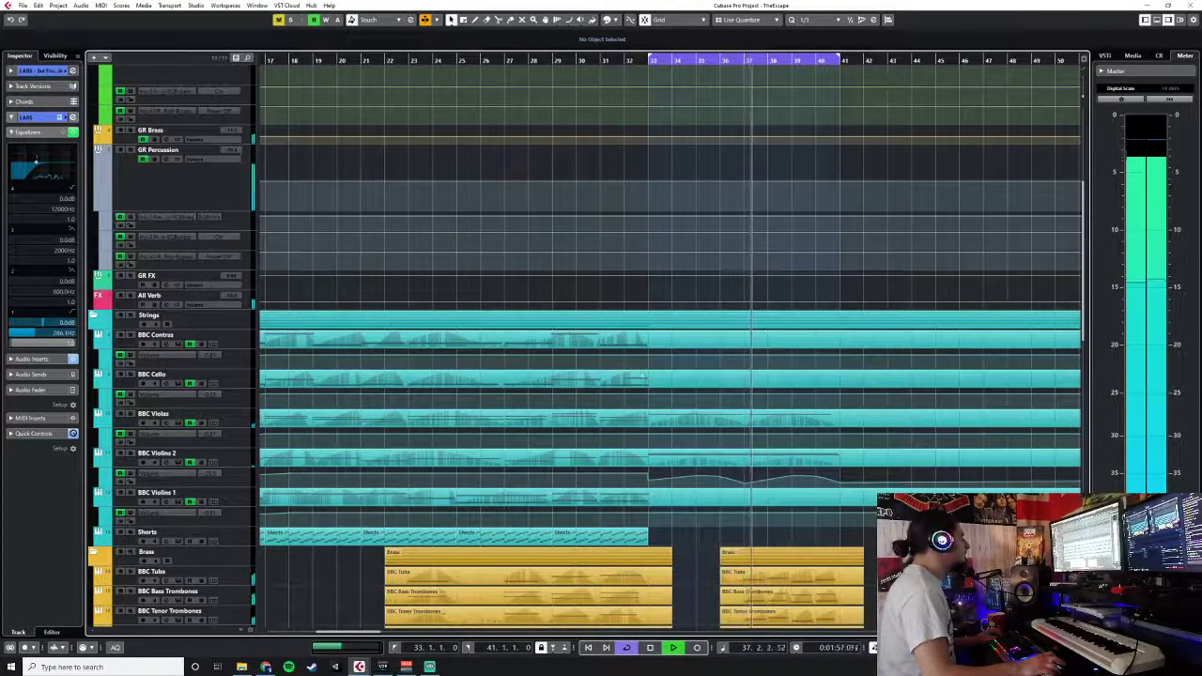
scroll(640, 376, "down", 5)
scroll(640, 377, "down", 3)
scroll(640, 377, "up", 8)
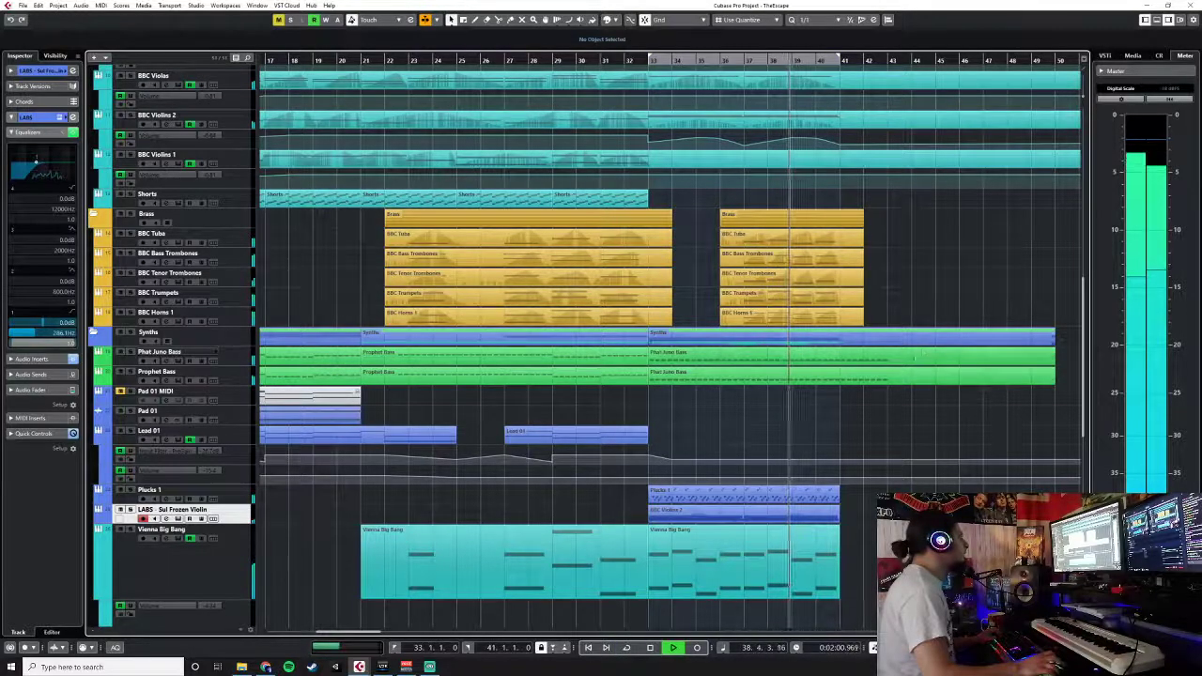
scroll(906, 372, "down", 5)
scroll(905, 372, "up", 5)
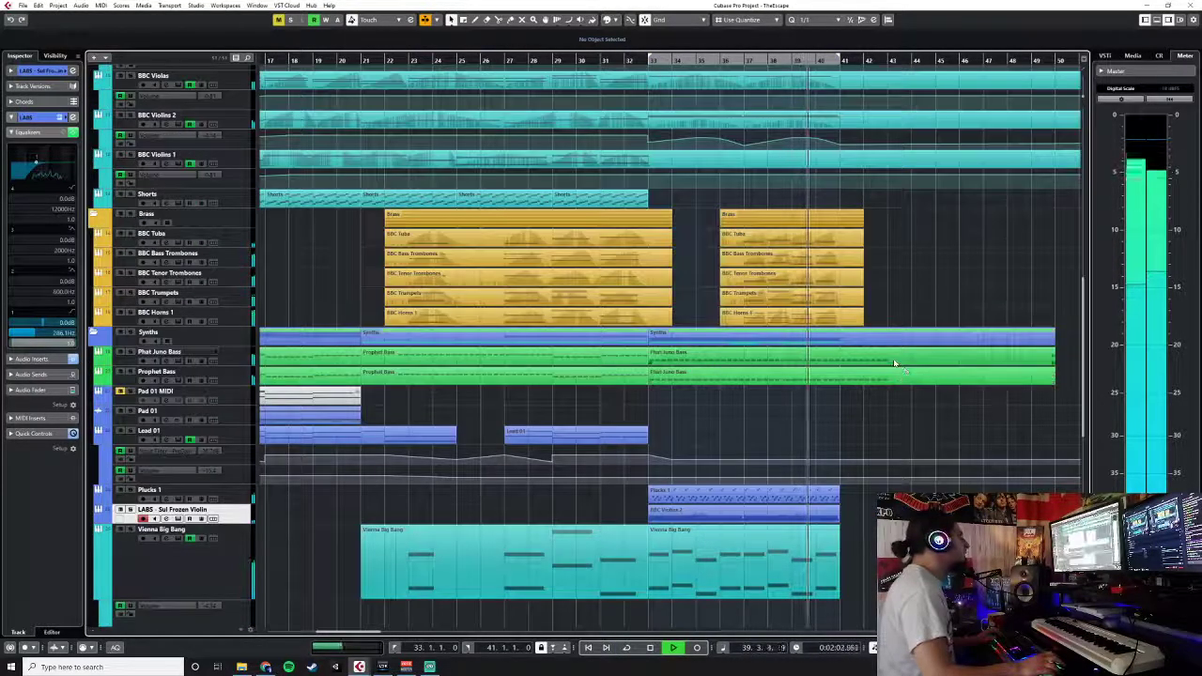
- Check the repeated notes of the Phat Juno Bass part from bar 41 in the note editor and stop playback
double_click(894, 363)
left_click_drag(621, 434, 490, 524)
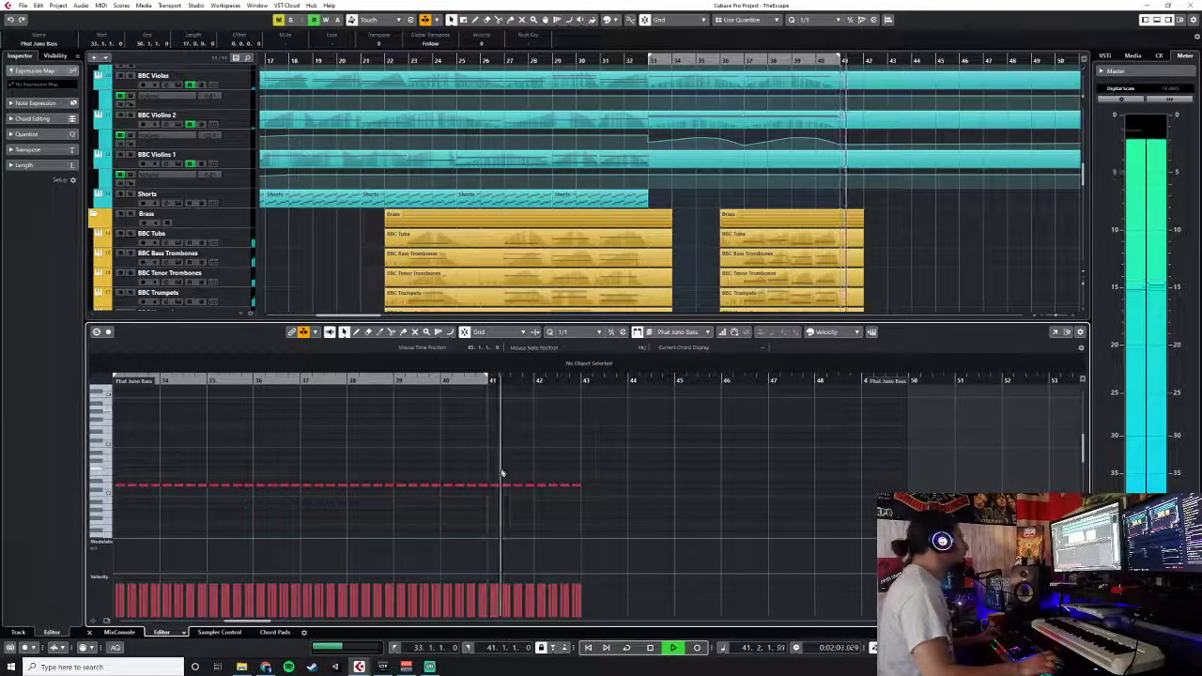
left_click_drag(491, 479, 612, 491)
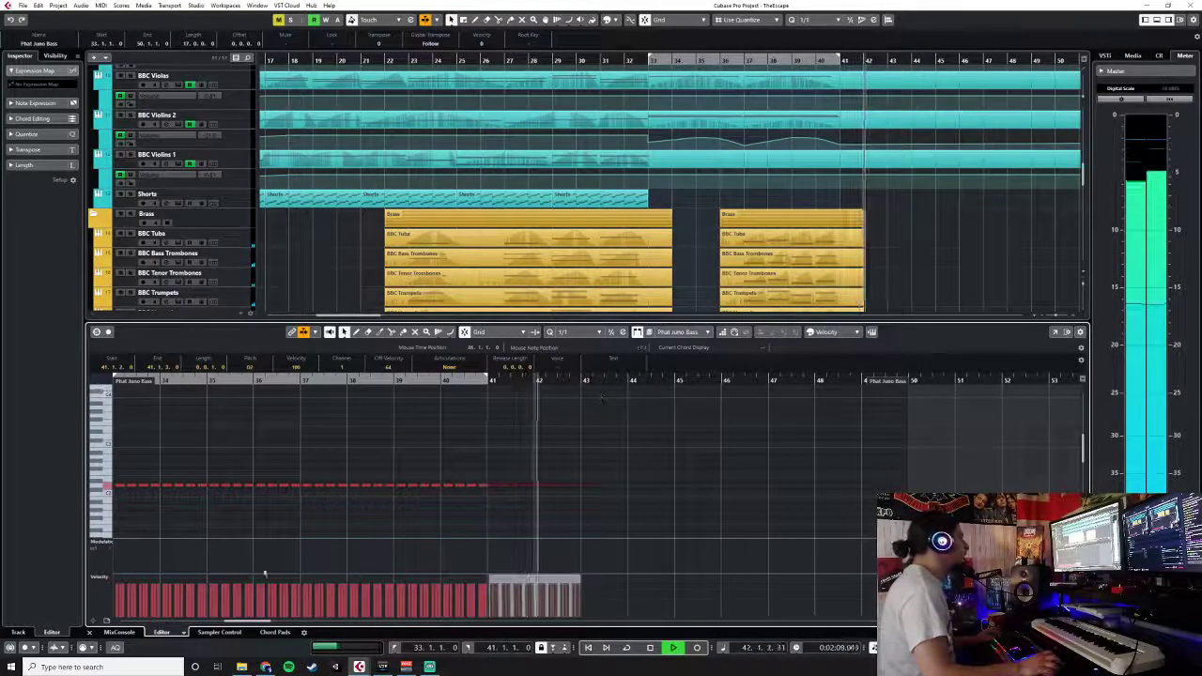
left_click(91, 632)
key("space")
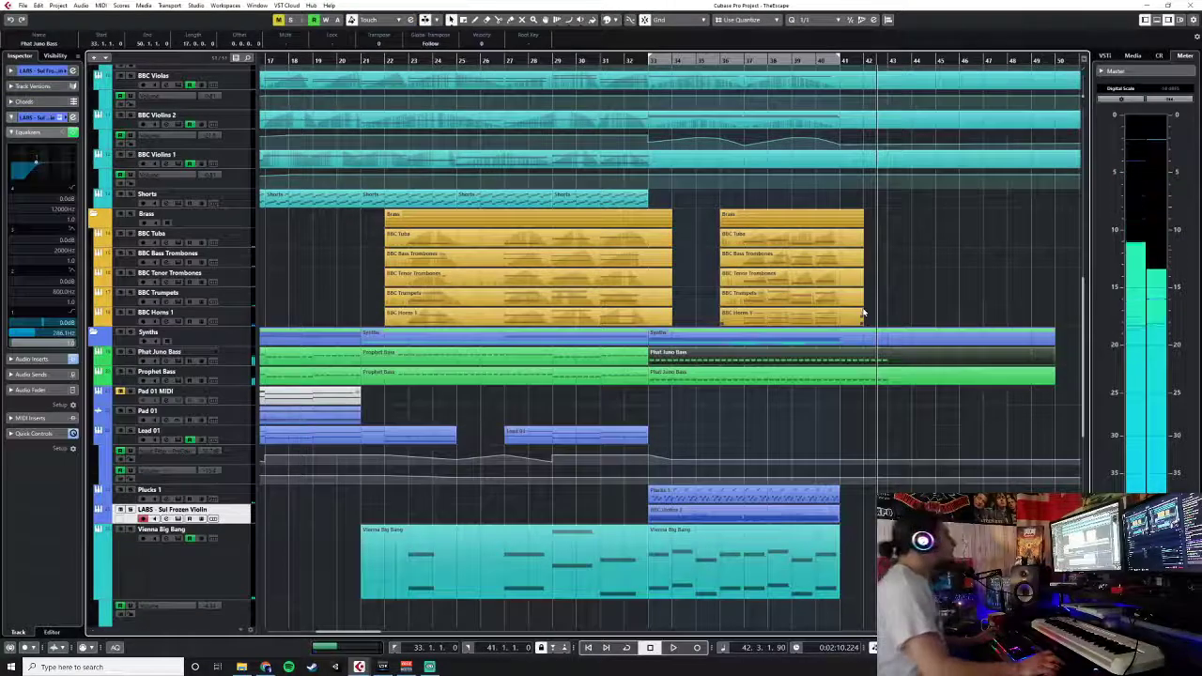
- Arm the BBC Violins 1 track and rehearse a line over playback starting at bar 32
scroll(864, 313, "up", 5)
left_click(238, 380)
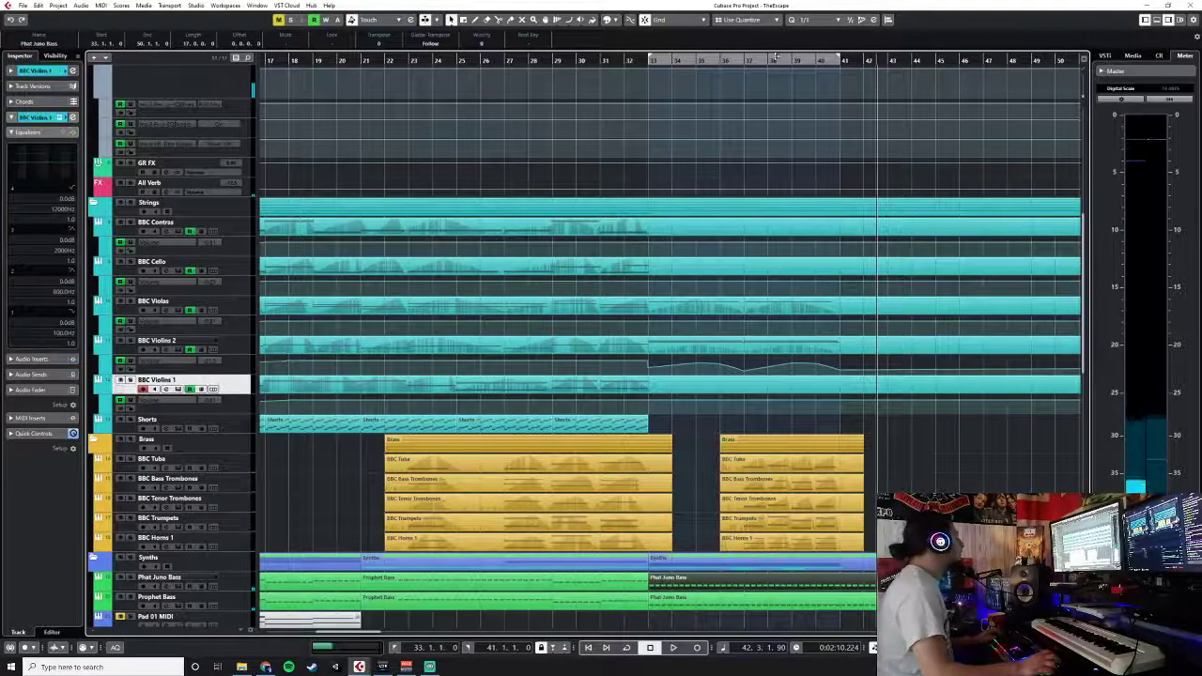
left_click(624, 59)
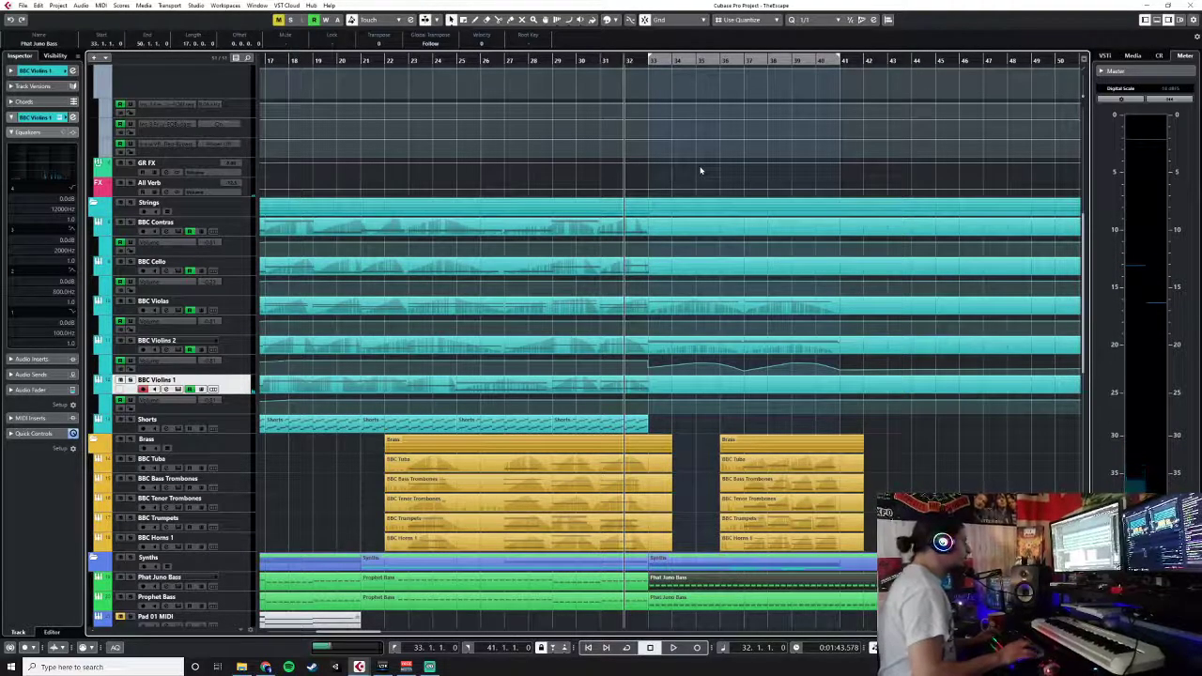
key("space")
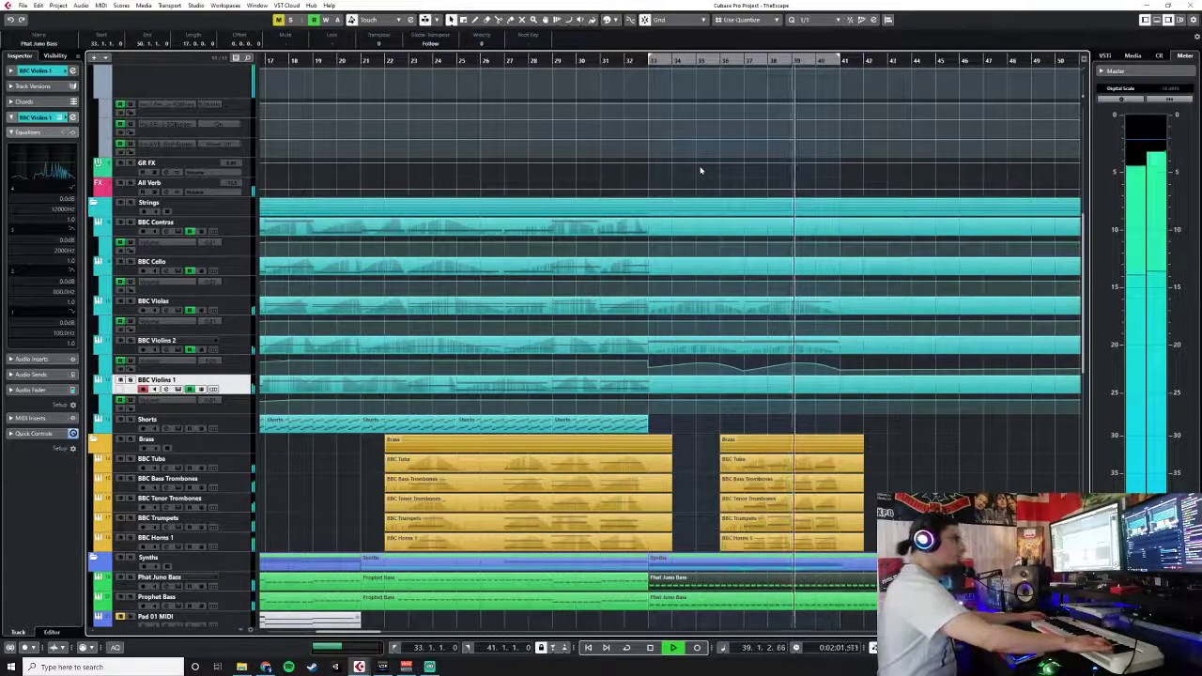
key("space")
key("KP_0")
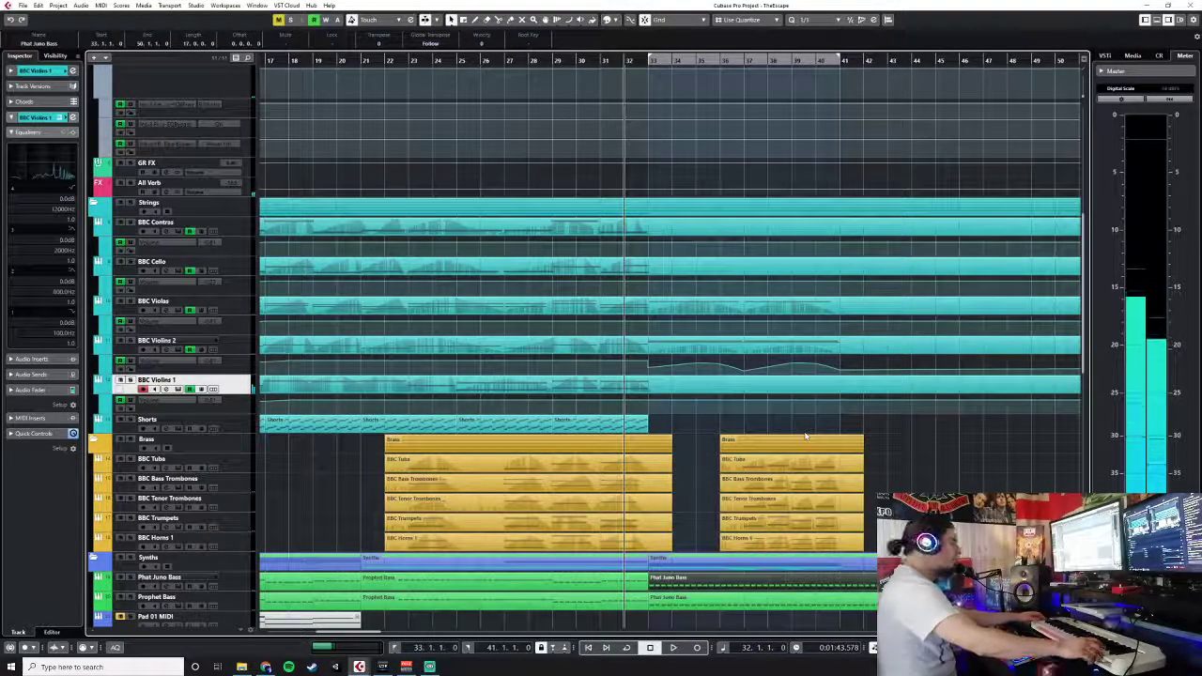
- Record a BBC Violins 1 line from bar 32 to bar 41 and glue the take to the track's existing part
key("KP_Multiply")
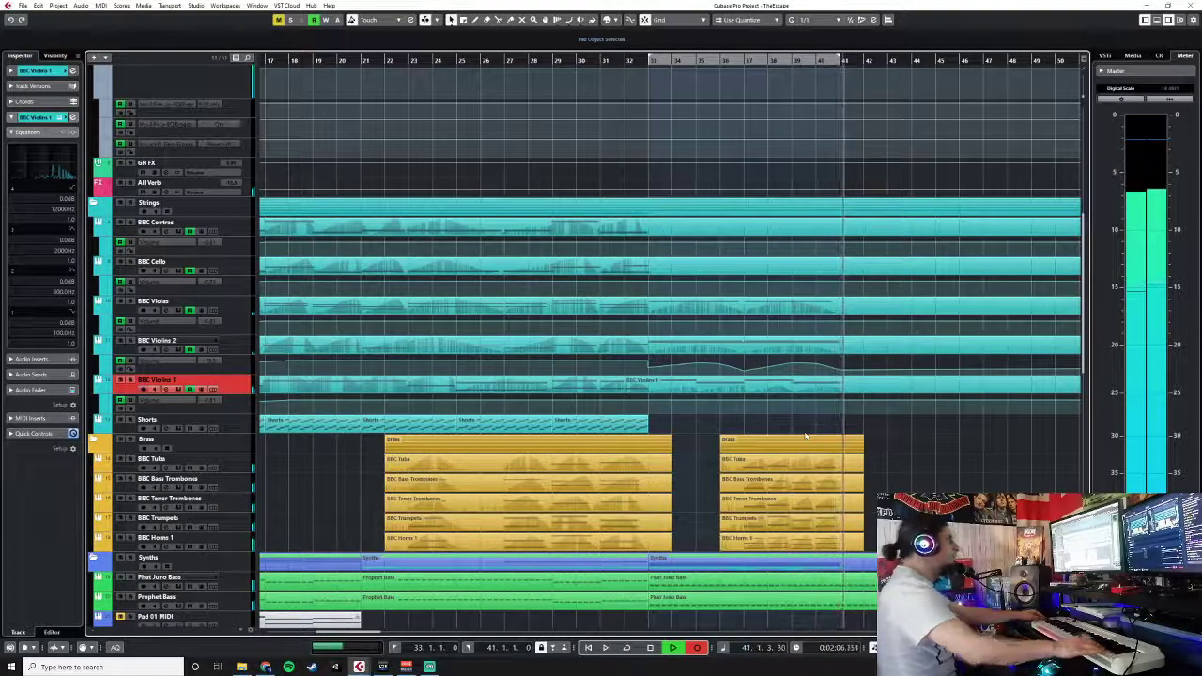
key("space")
right_click(851, 404)
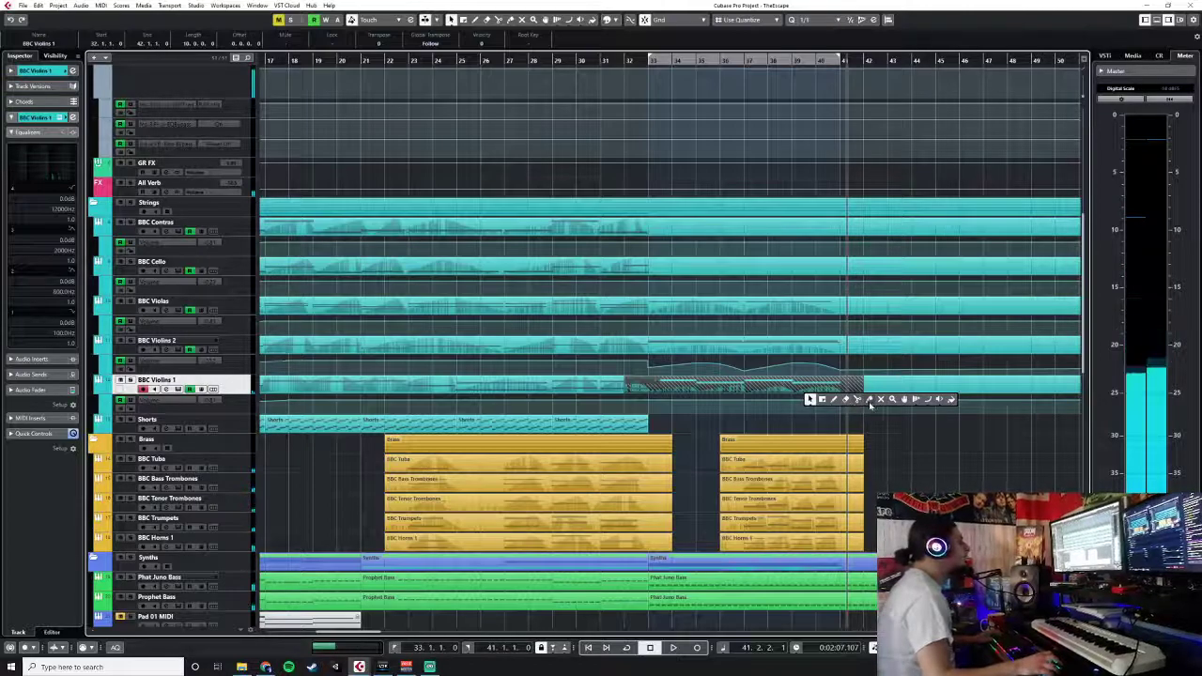
left_click(870, 401)
left_click(821, 386)
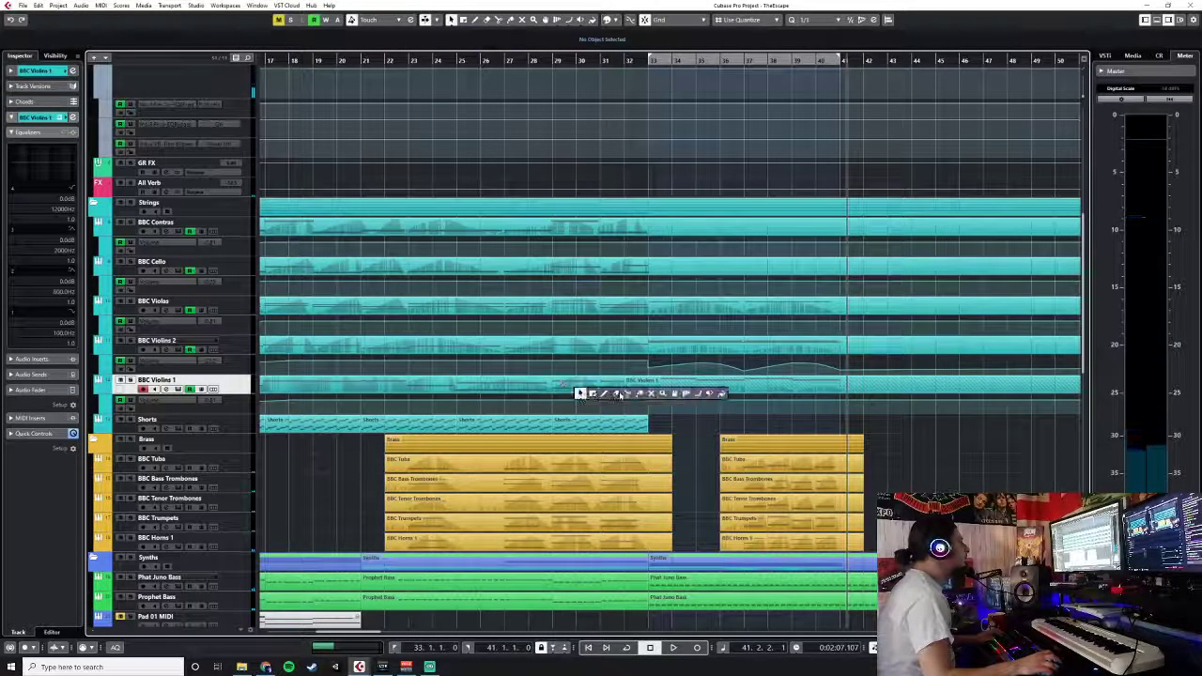
left_click(638, 395)
- Open the glued BBC Violins 1 part and even out the velocities of the four notes in bars 33 to 40
double_click(658, 389)
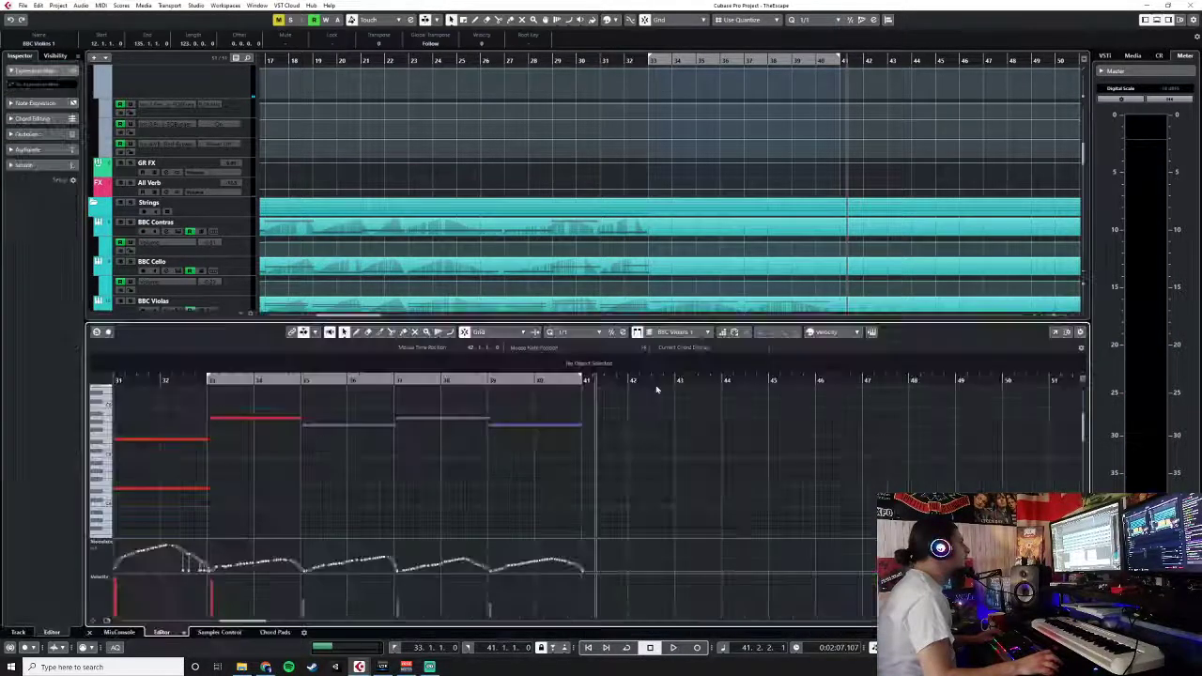
left_click_drag(535, 403, 318, 449)
left_click_drag(267, 468, 480, 413)
left_click_drag(352, 421, 353, 421)
left_click(496, 518)
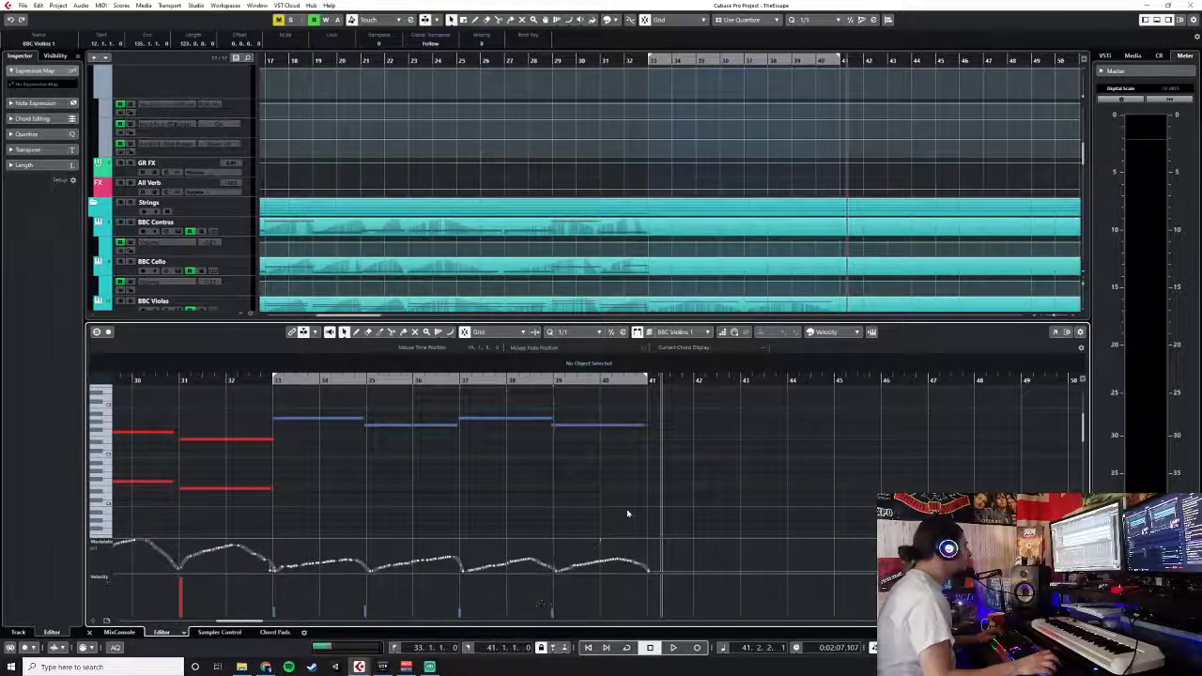
- Shift the BBC Violins 1 modulation curve for bars 33 to 40 slightly earlier and play the section
left_click_drag(669, 544, 276, 564)
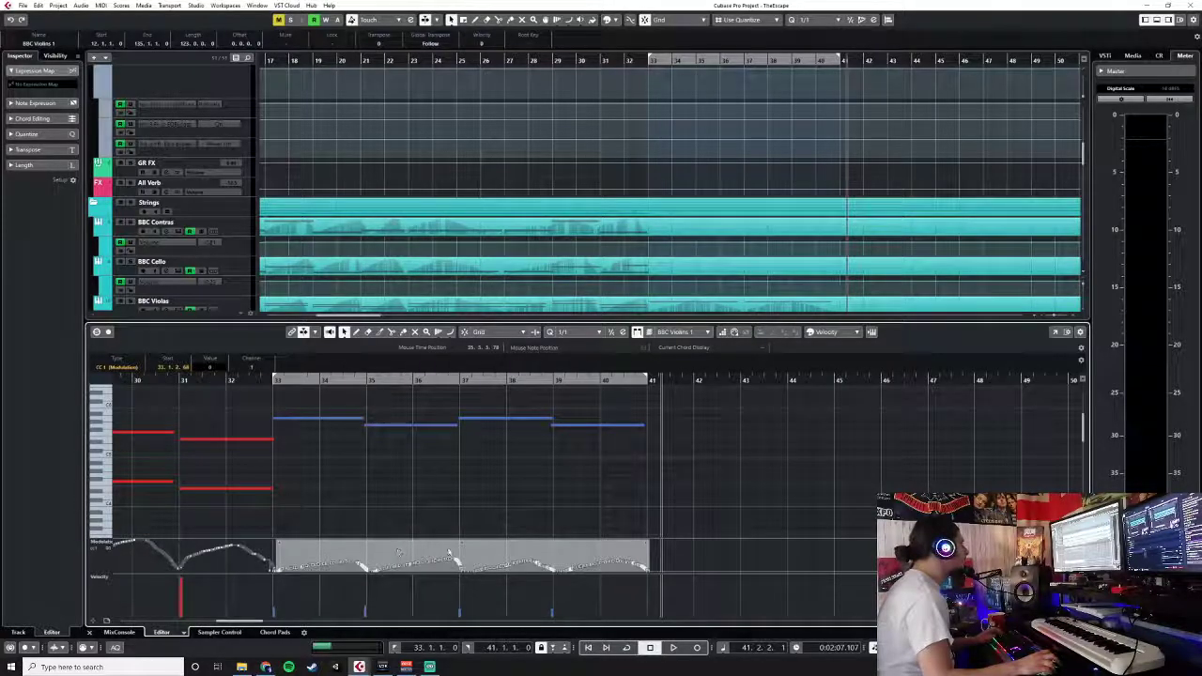
left_click_drag(572, 551, 563, 552)
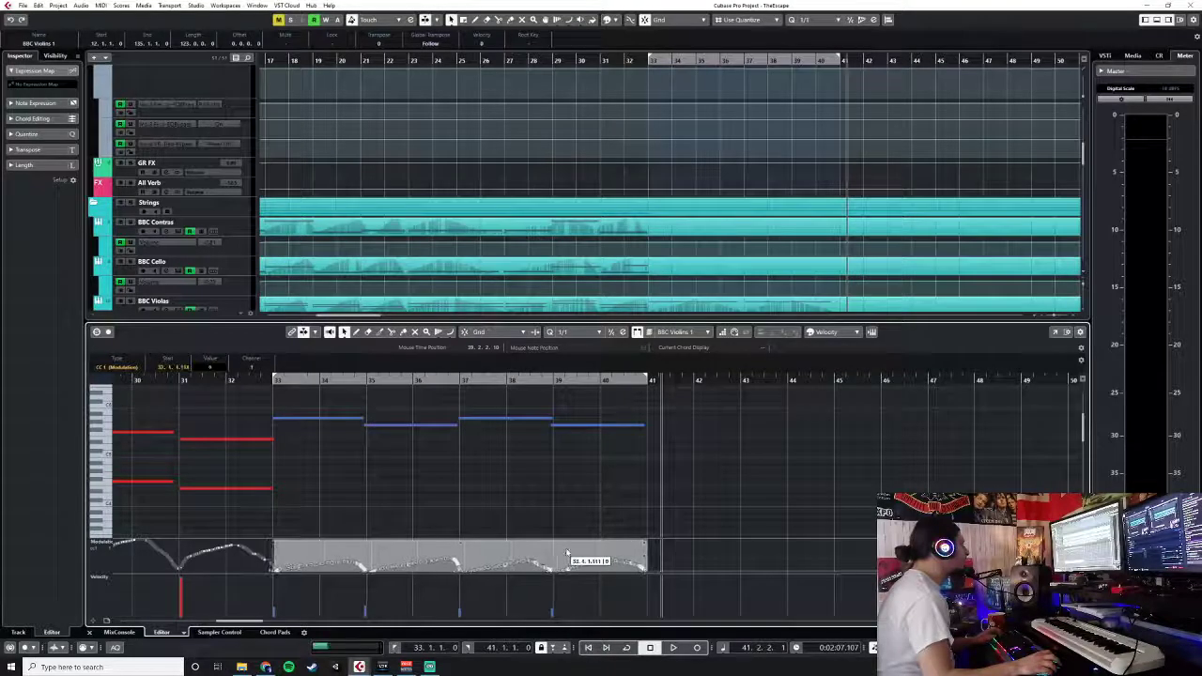
left_click(178, 416, "alt+shift")
key("space")
key("Return")
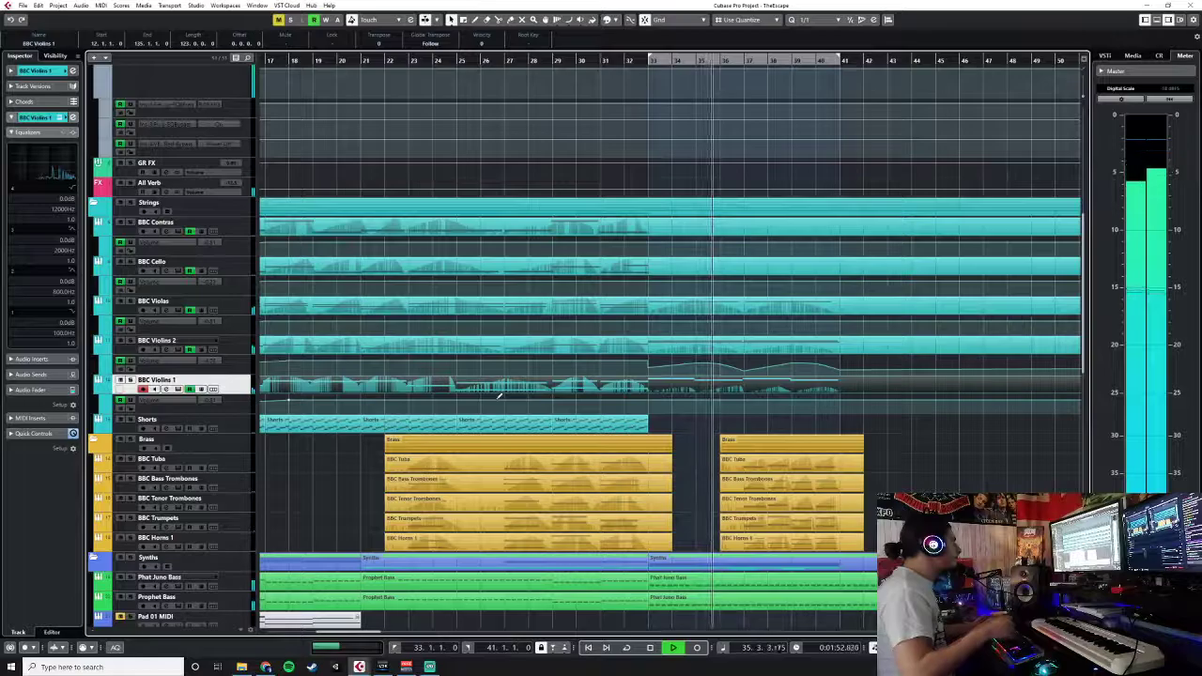
- Select the Phat Juno Bass notes in bars 41 and 42 and set the quantize value to 1/16
scroll(848, 396, "down", 5)
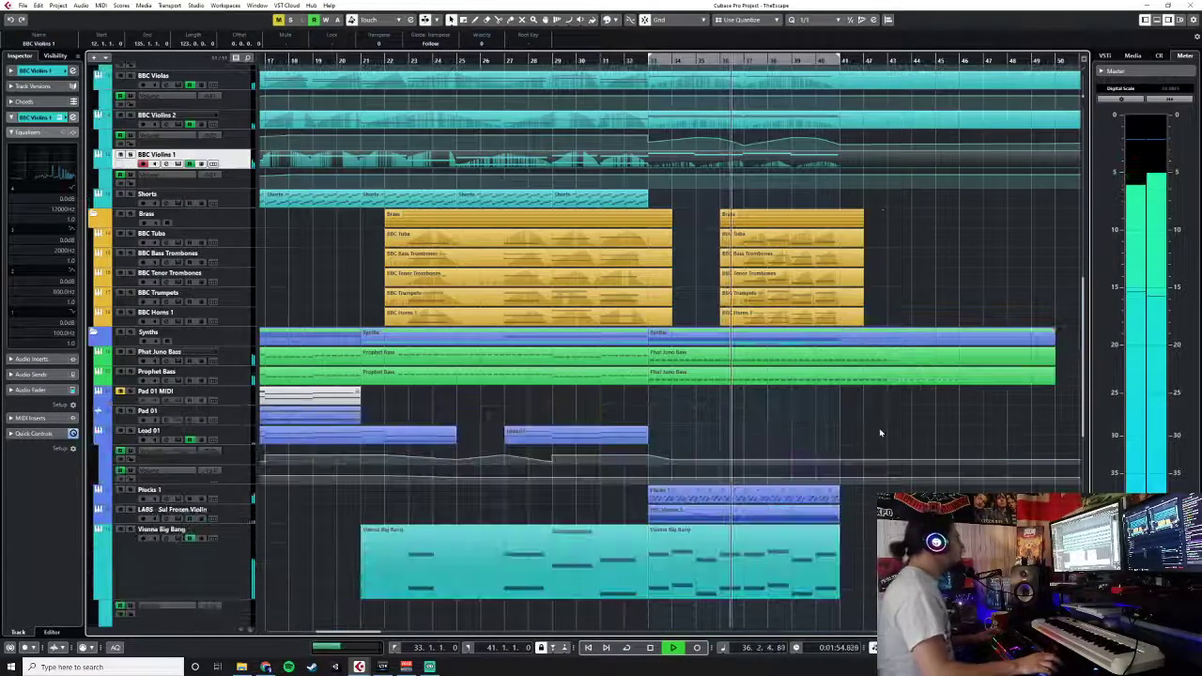
scroll(846, 396, "down", 5)
scroll(847, 396, "down", 3)
scroll(848, 395, "up", 7)
double_click(834, 471)
left_click_drag(644, 462, 488, 512)
left_click(562, 331)
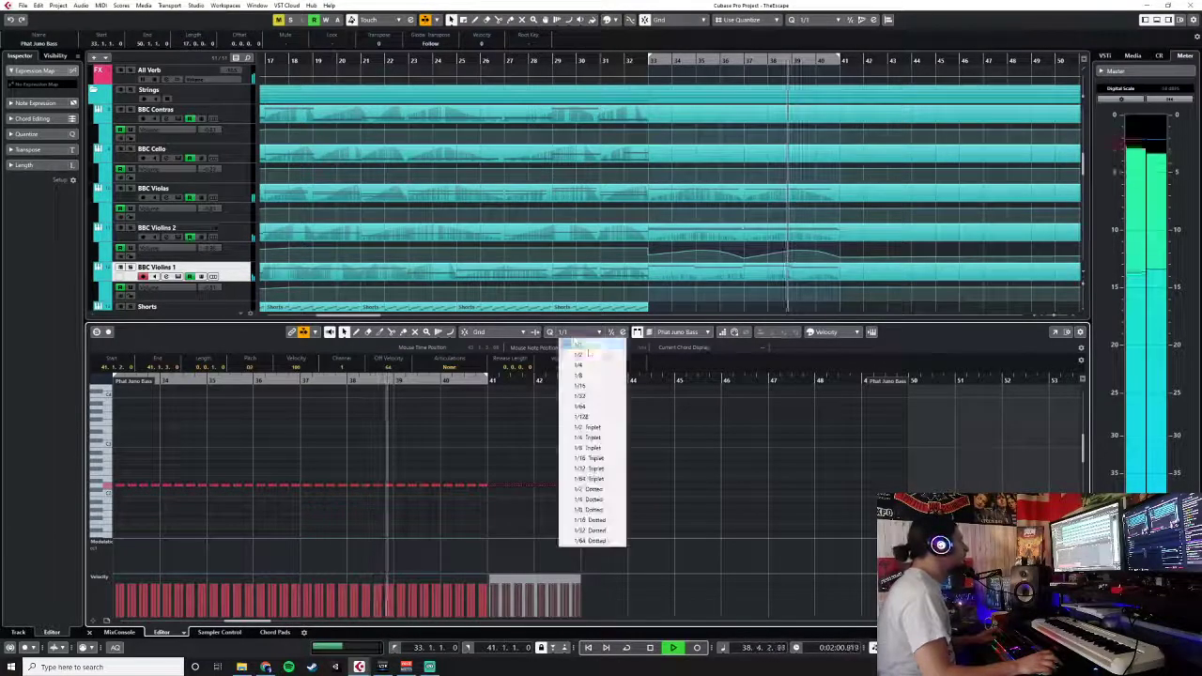
left_click(582, 388)
- Extend the Phat Juno Bass pattern by pasting the two-bar group of notes at bar 43 and again at bar 45
scroll(624, 452, "up", 5)
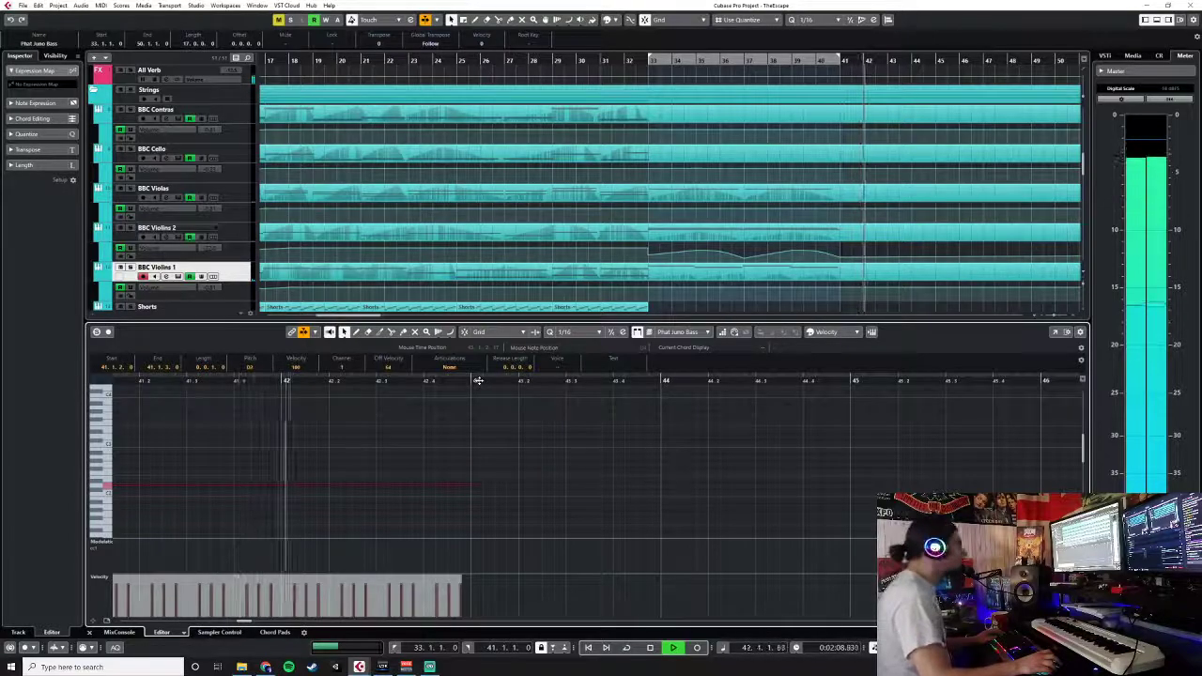
left_click(483, 382)
key("ctrl+v")
left_click(860, 380)
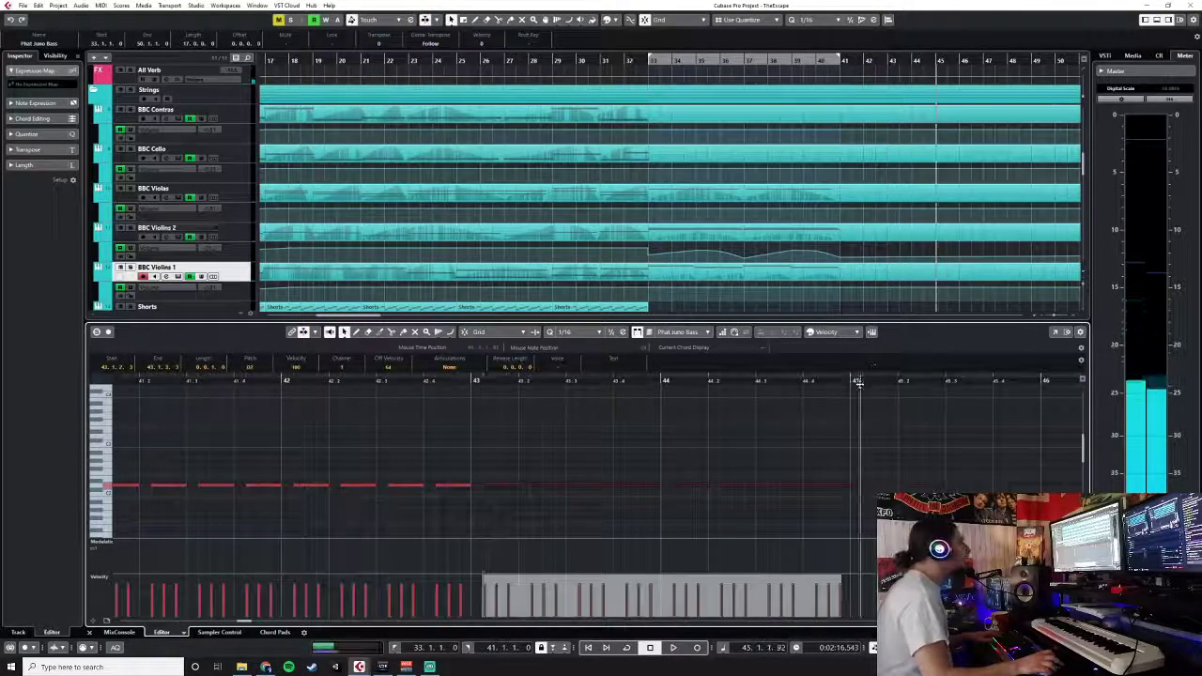
key("ctrl+v")
scroll(833, 461, "down", 4)
scroll(832, 462, "down", 2)
left_click(90, 633)
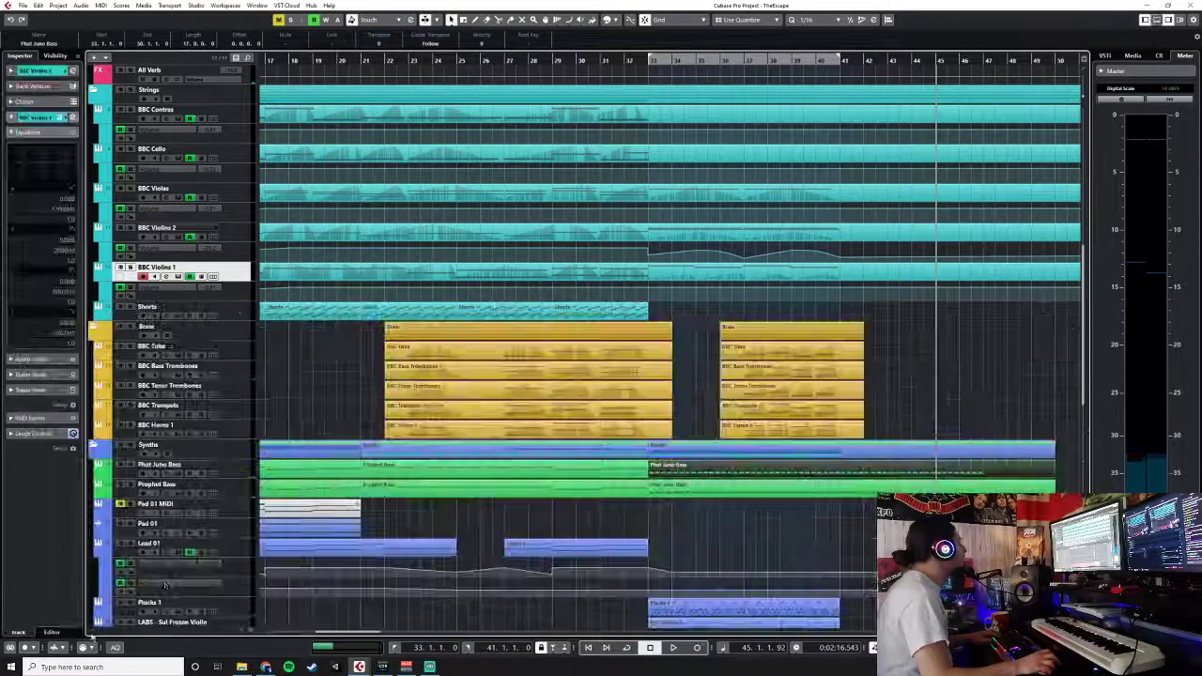
- Extend the bass part on the Prophet Bass track by pasting its two-bar note group at bar 43 and again at bar 45
double_click(665, 489)
left_click_drag(523, 435, 421, 488)
left_click(500, 380)
key("ctrl+v")
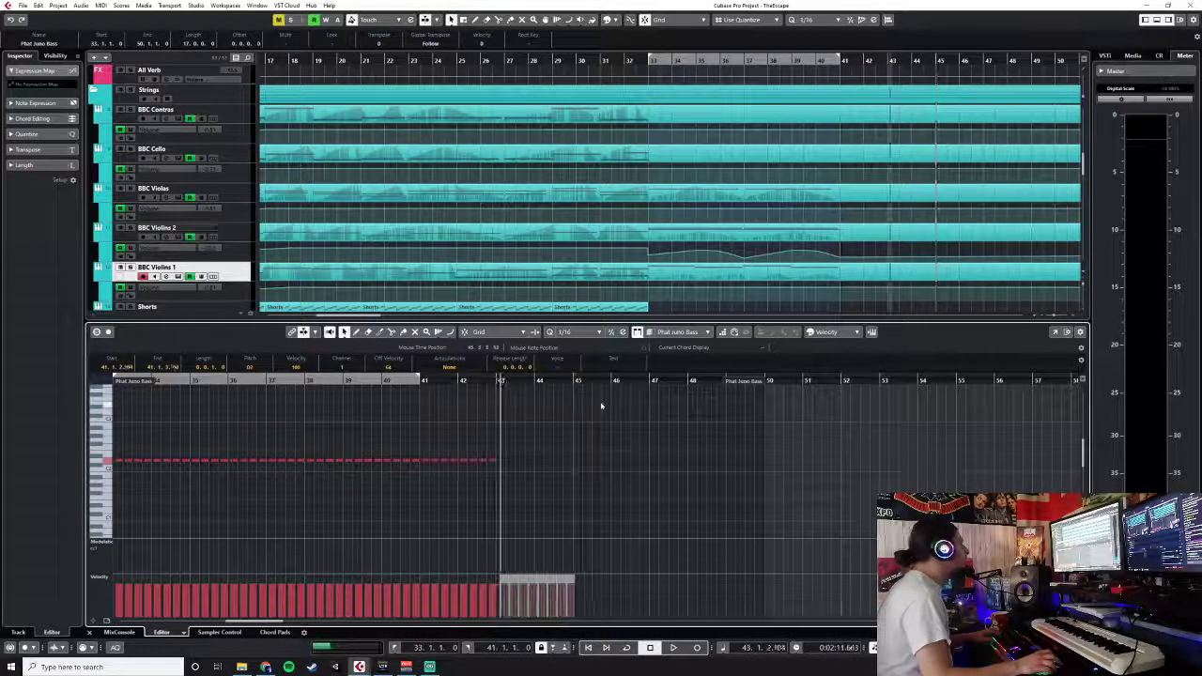
scroll(564, 457, "up", 3)
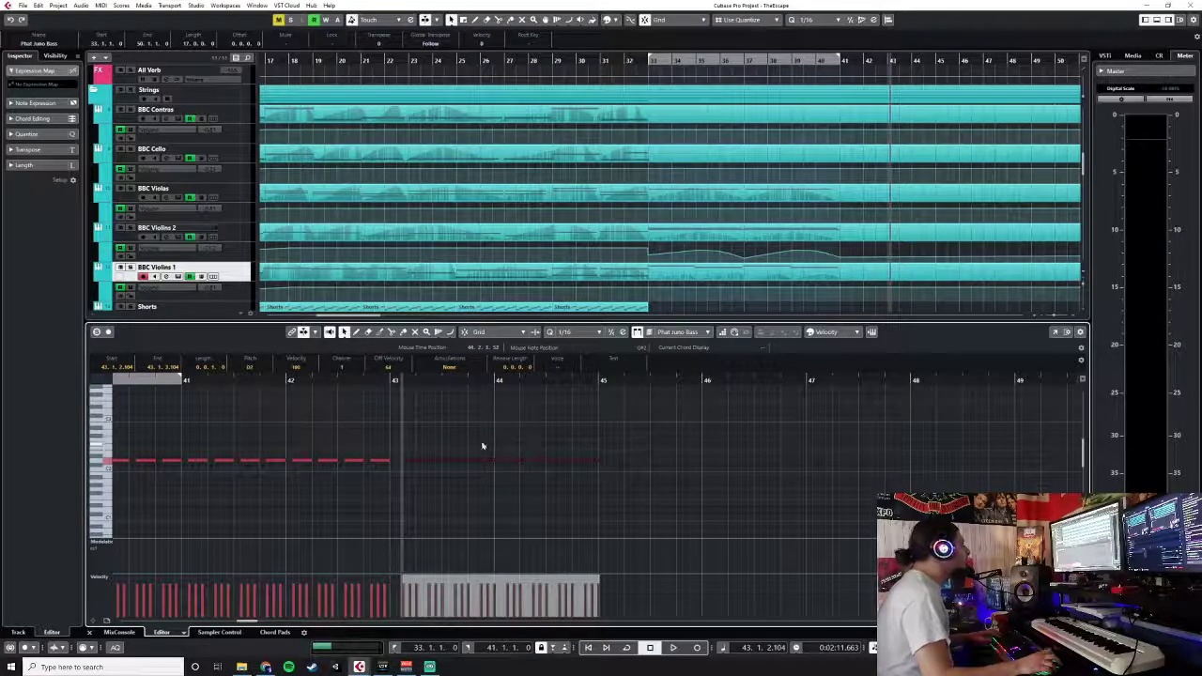
left_click_drag(403, 462, 399, 462)
left_click(604, 380)
key("ctrl+v")
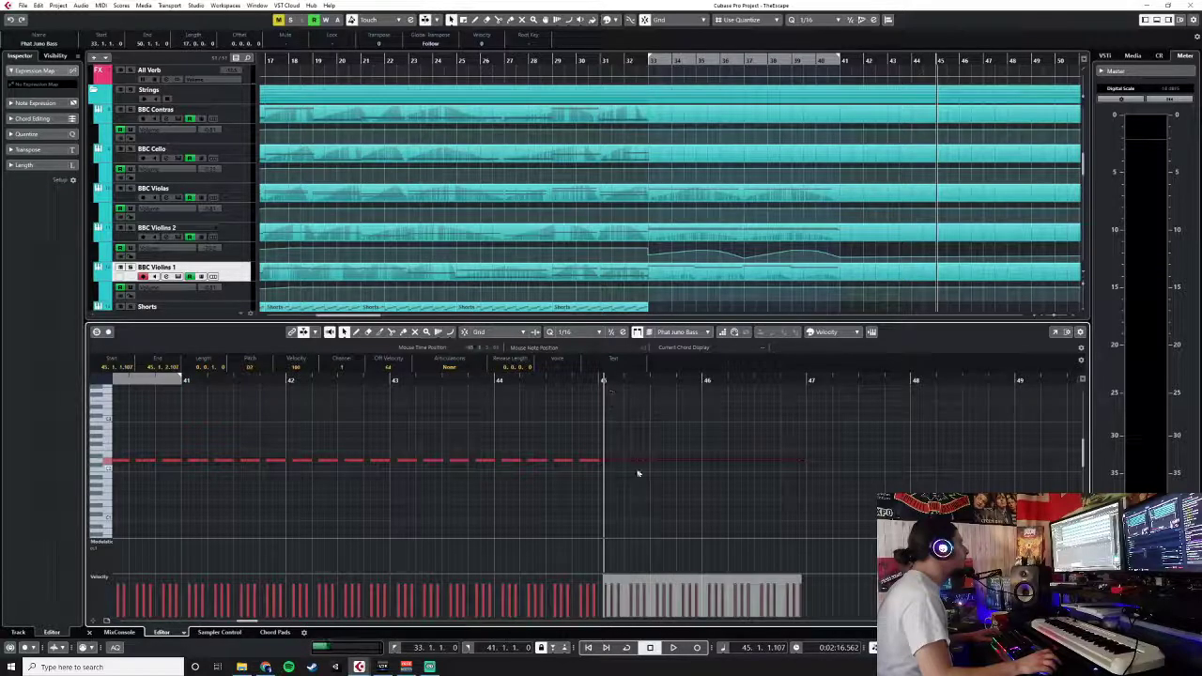
left_click(90, 630)
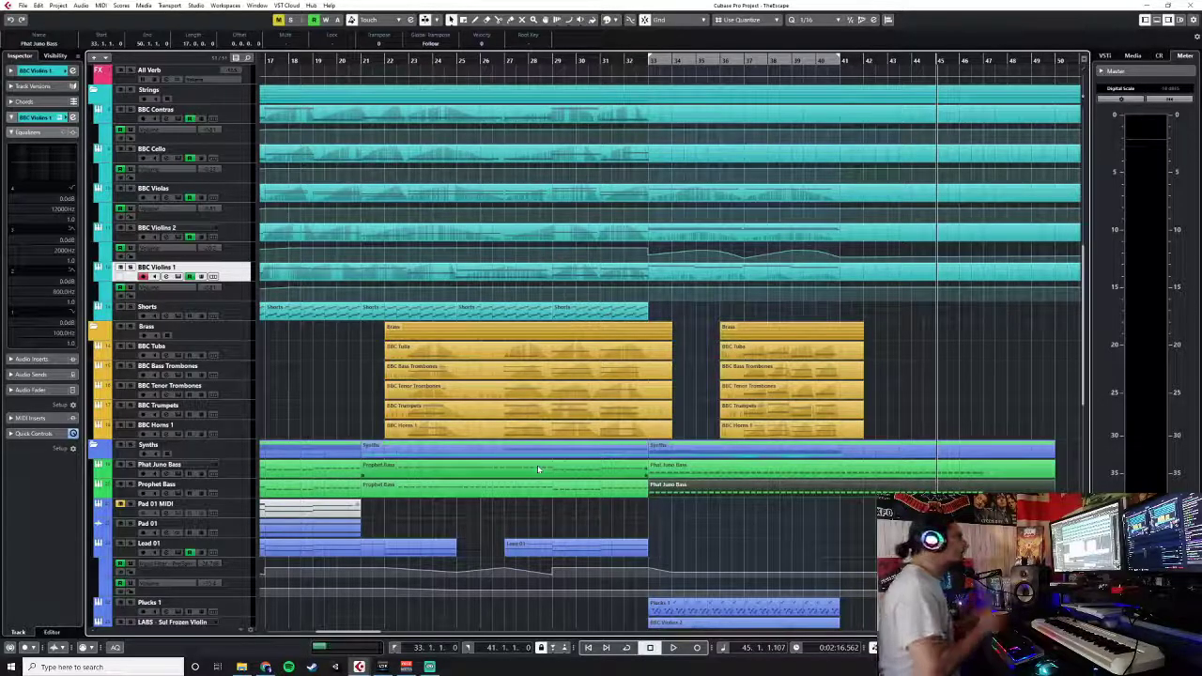
- Play the arrangement from around bar 35 and review the string, brass, synth and drum tracks
left_click(703, 64)
key("space")
scroll(855, 431, "down", 10)
scroll(855, 431, "up", 5)
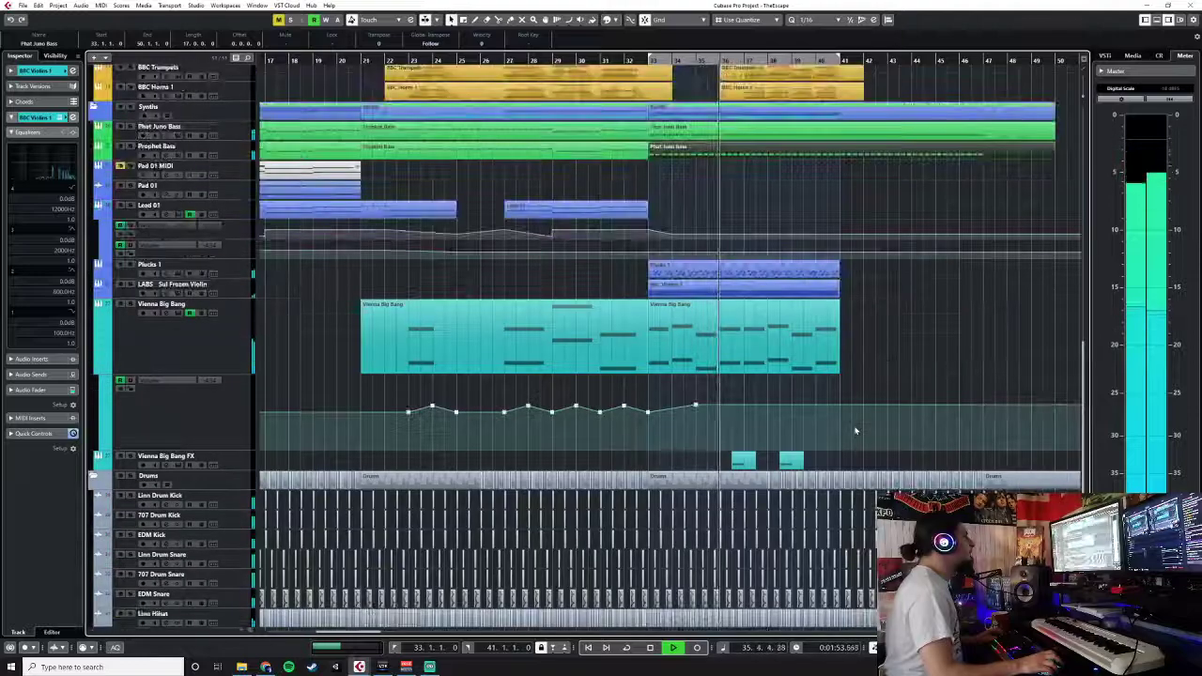
scroll(919, 194, "up", 3)
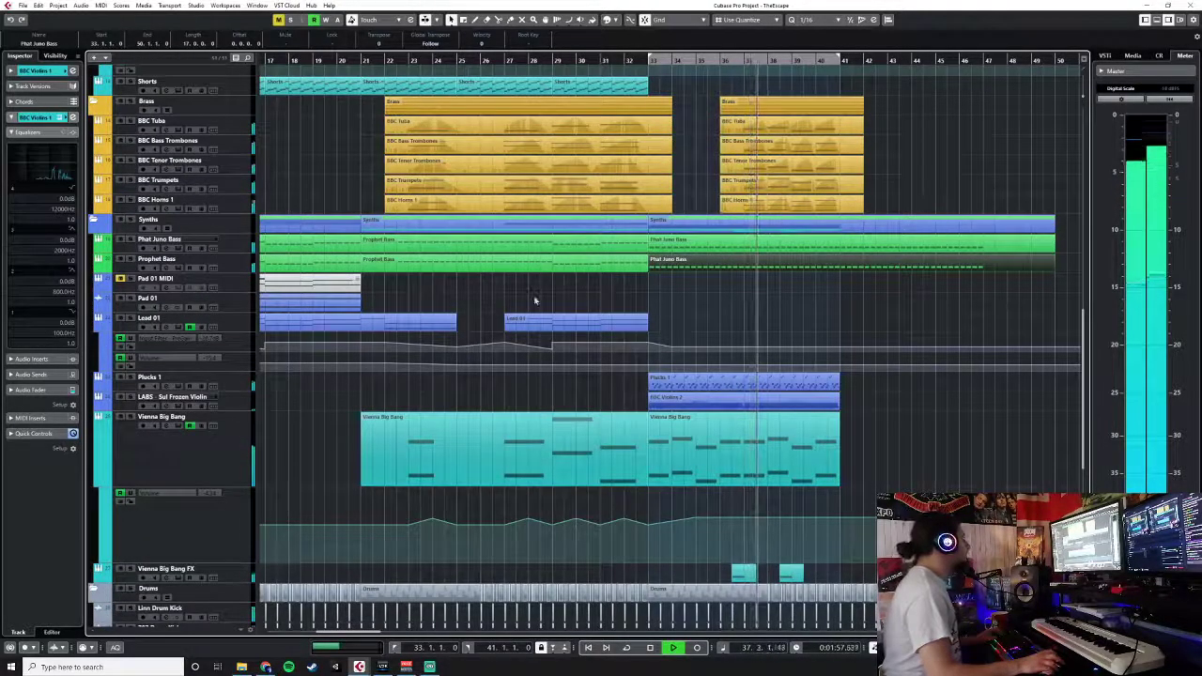
scroll(535, 300, "up", 3)
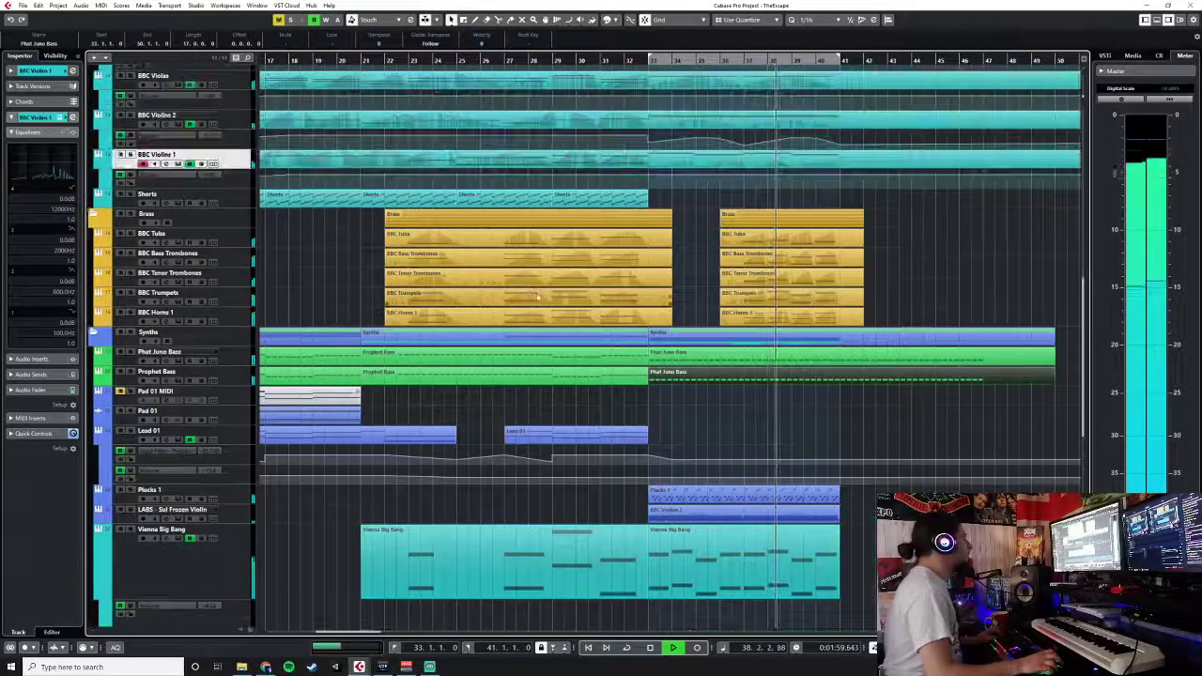
scroll(311, 450, "down", 6)
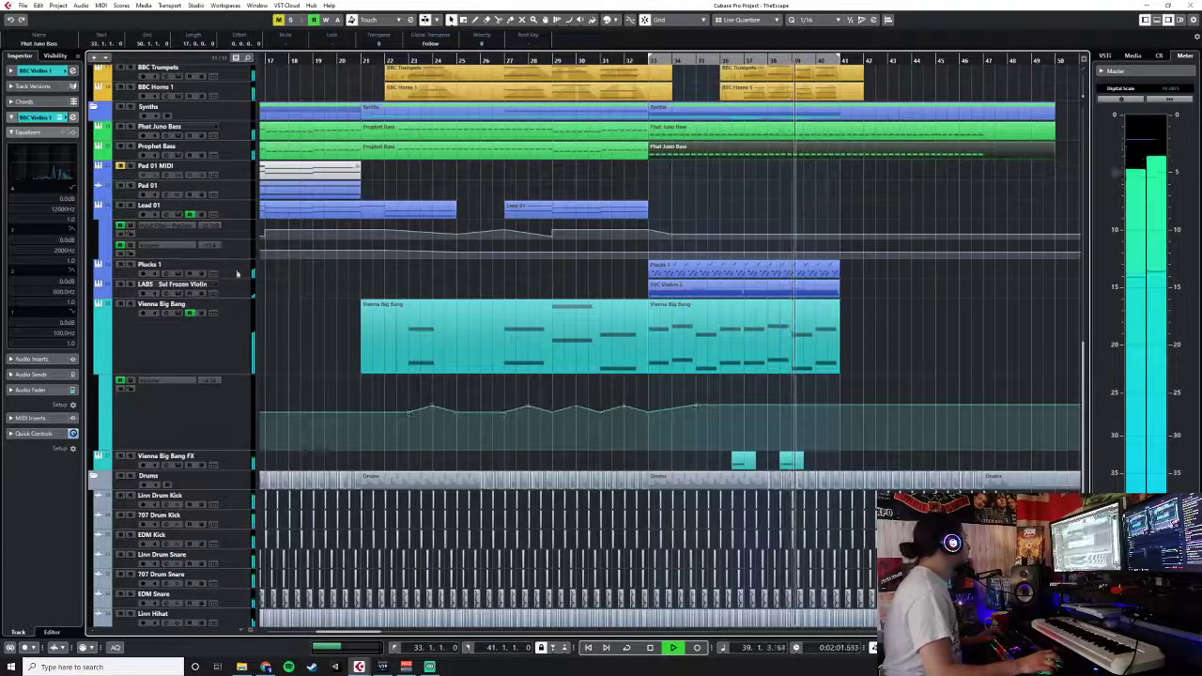
scroll(347, 335, "down", 7)
scroll(348, 332, "up", 6)
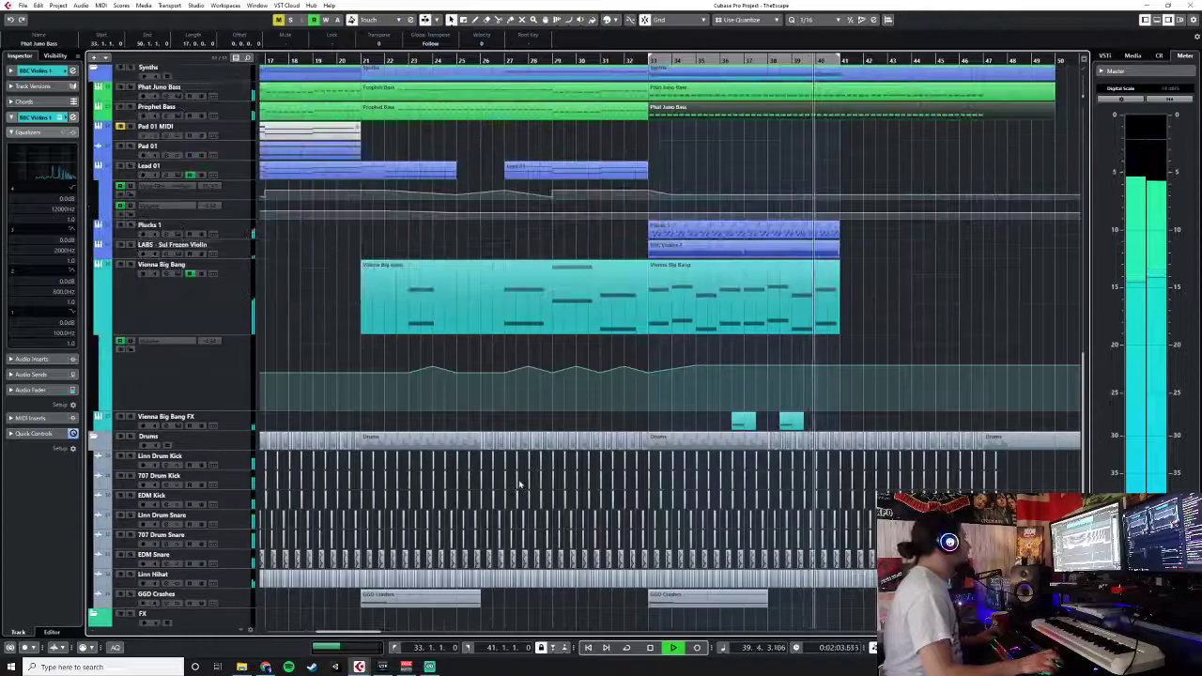
- Set the Vienna Big Bang FX track volume to -2 dB, listen past bar 42 and stop playback
left_click(231, 422)
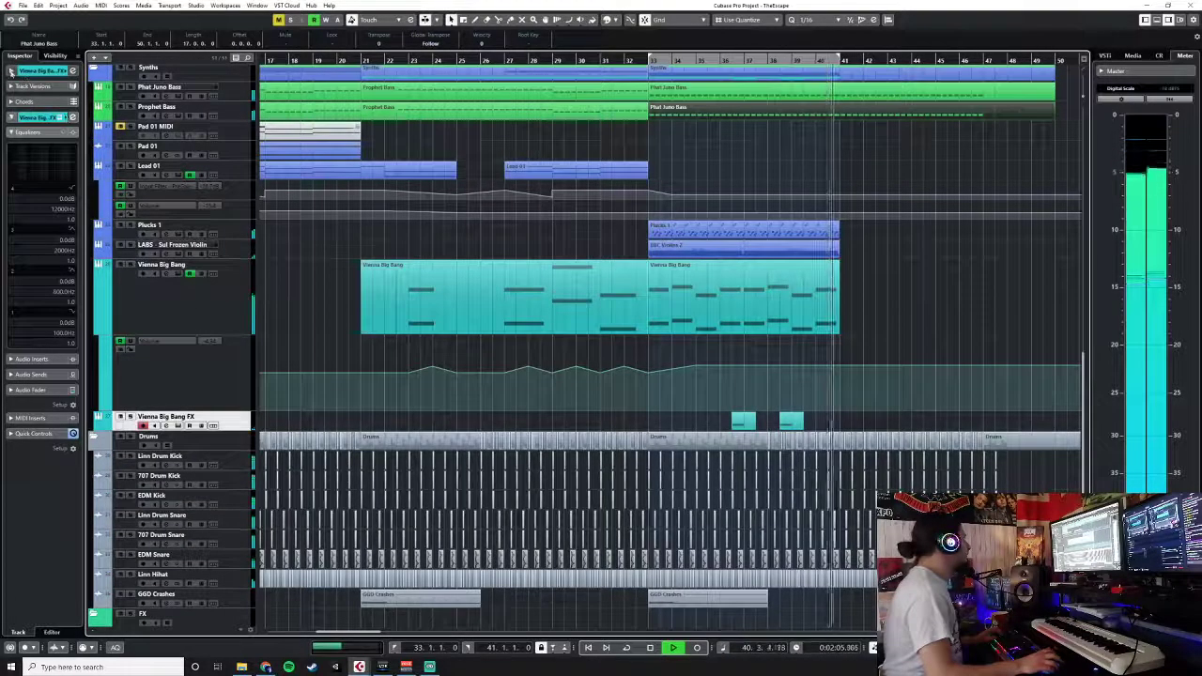
left_click(43, 71)
type("-2")
key("Return")
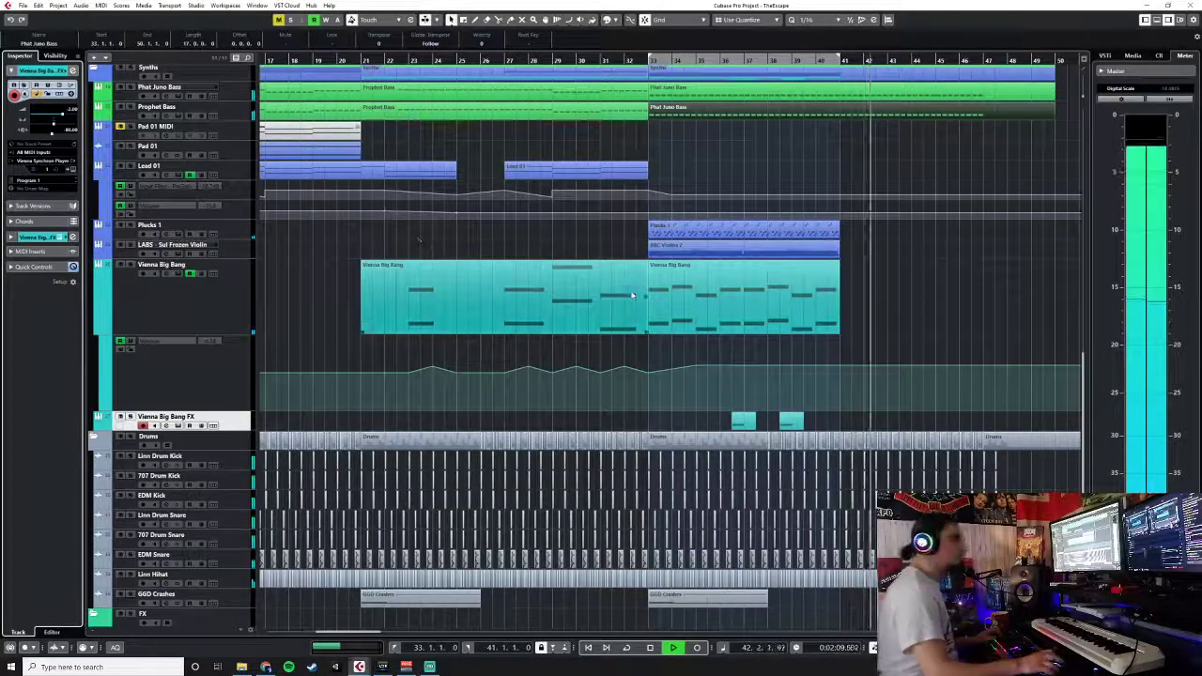
scroll(674, 299, "up", 5)
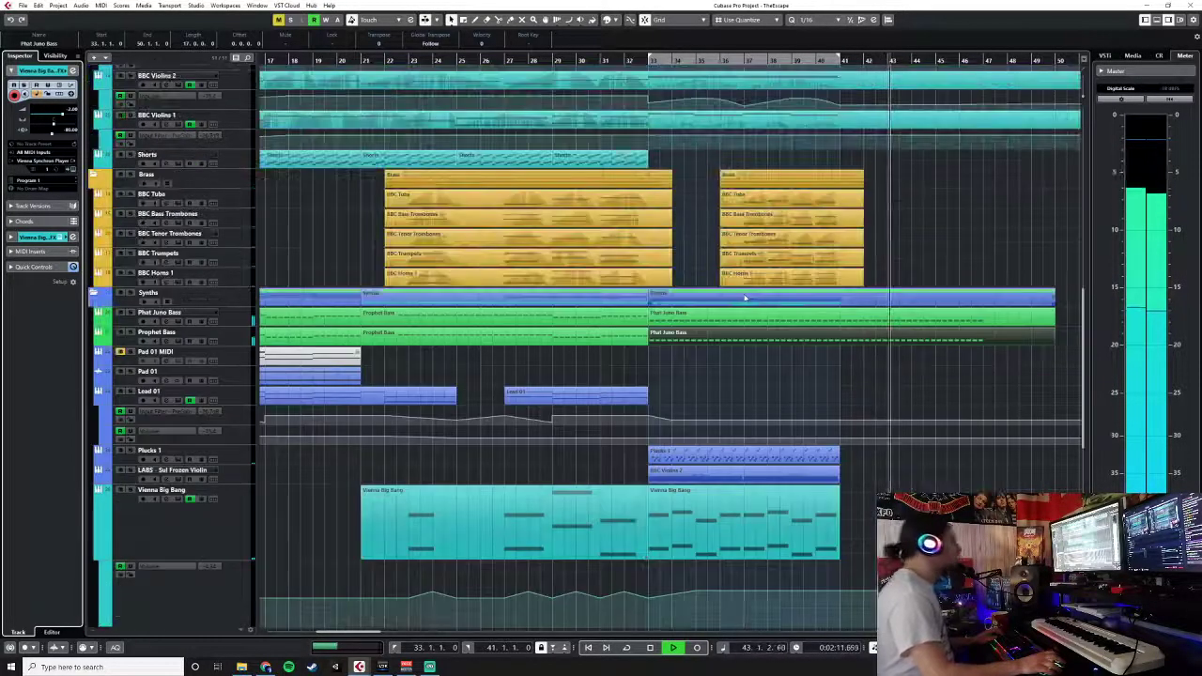
scroll(714, 281, "down", 3)
key("space")
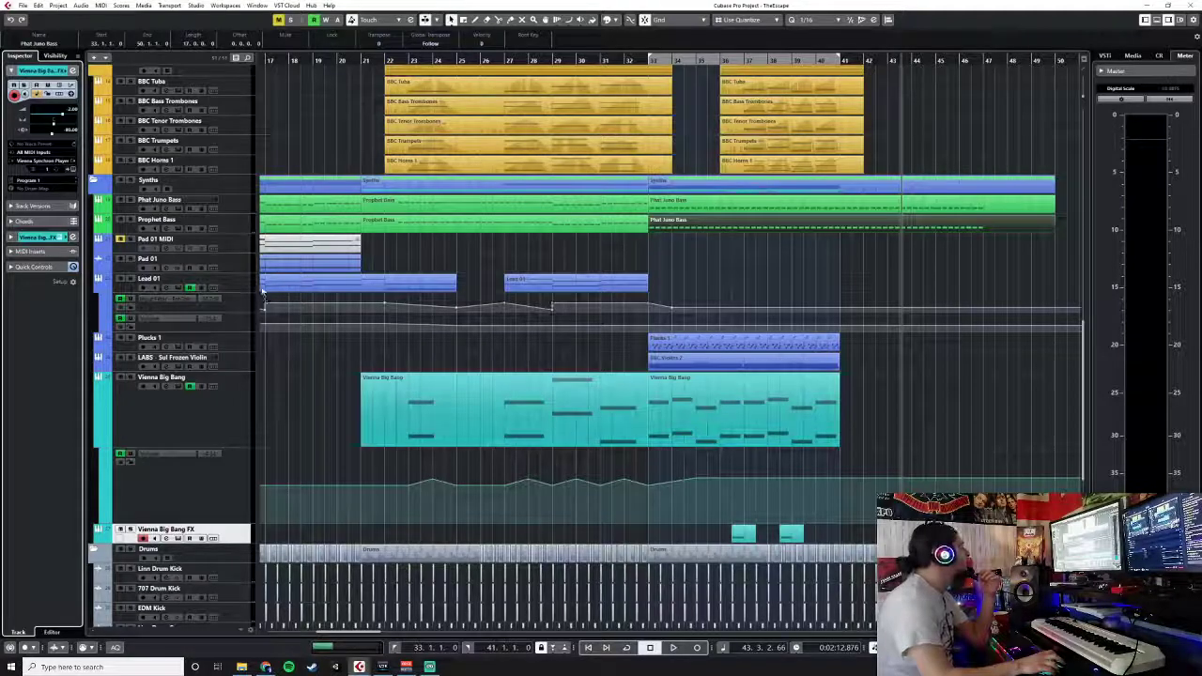
double_click(735, 346)
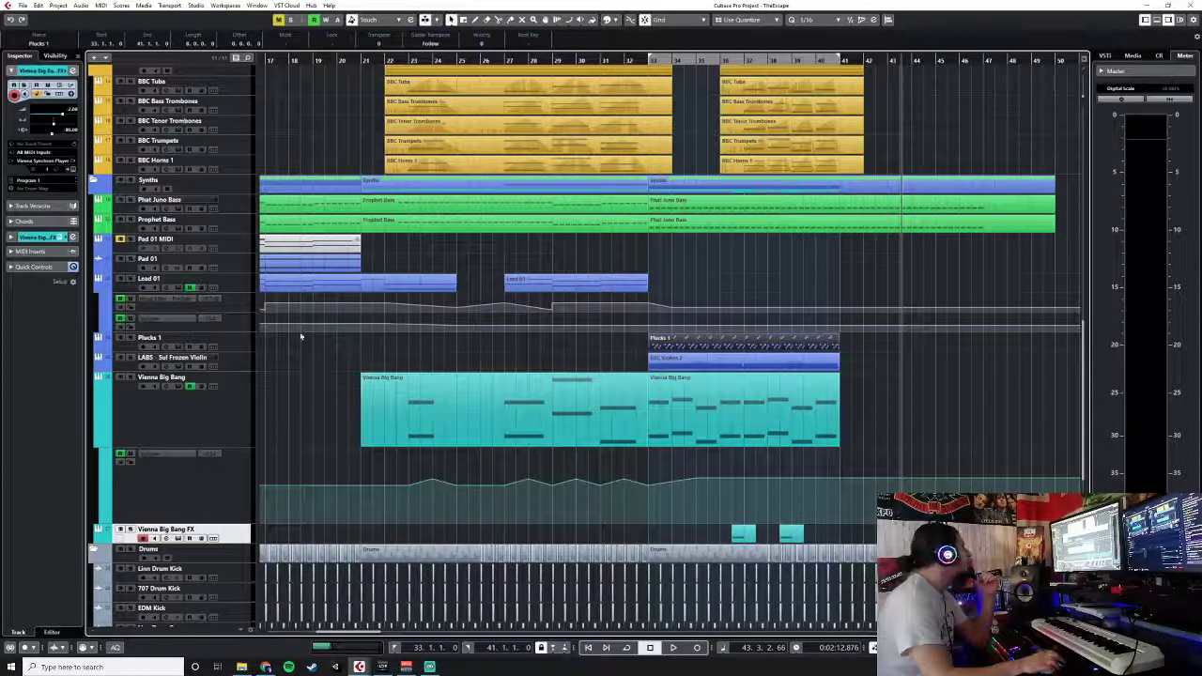
left_click(237, 358)
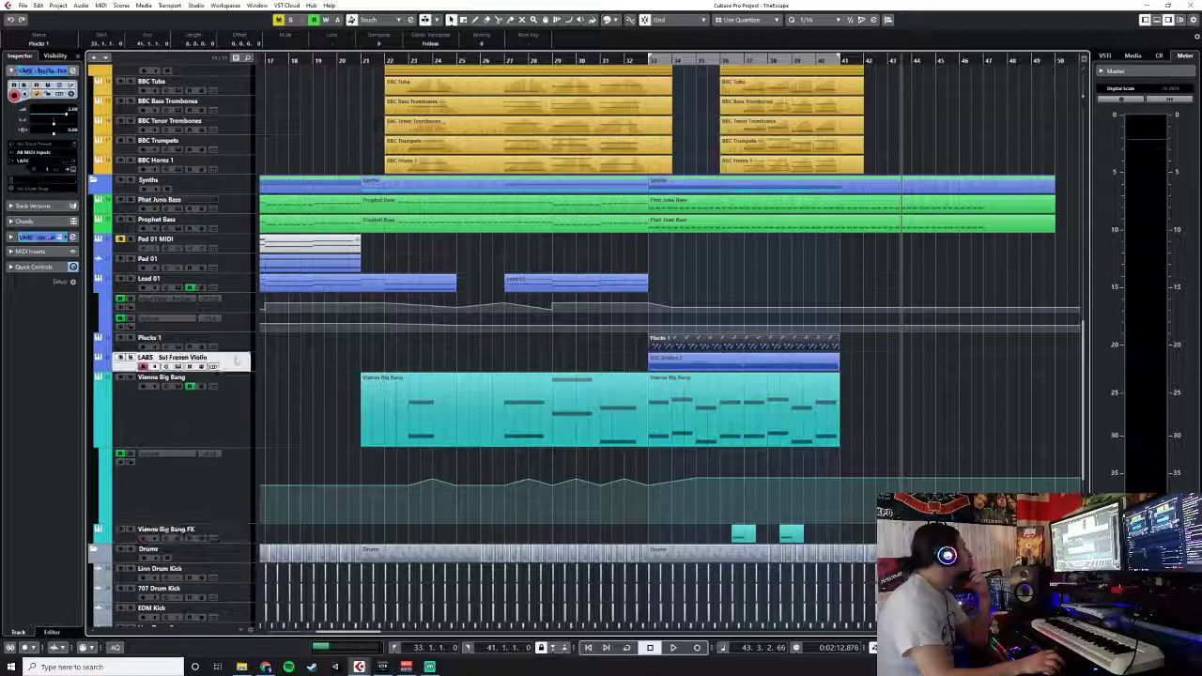
left_click(238, 340)
left_click(22, 6)
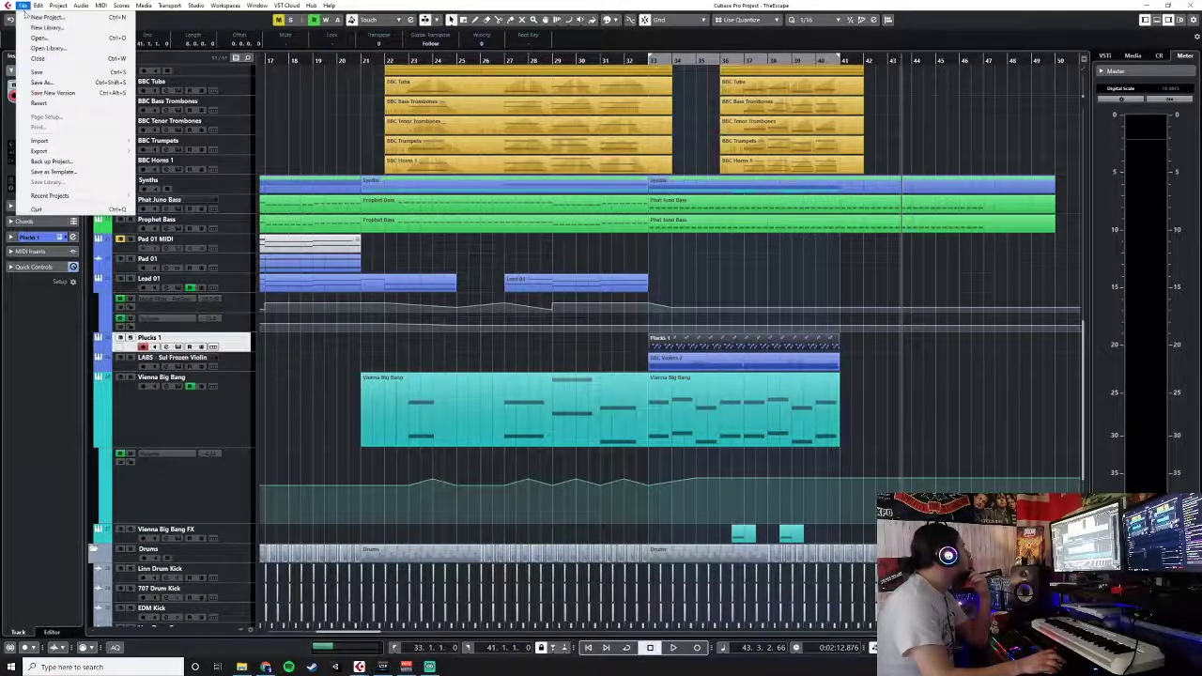
left_click(712, 347)
left_click(820, 69)
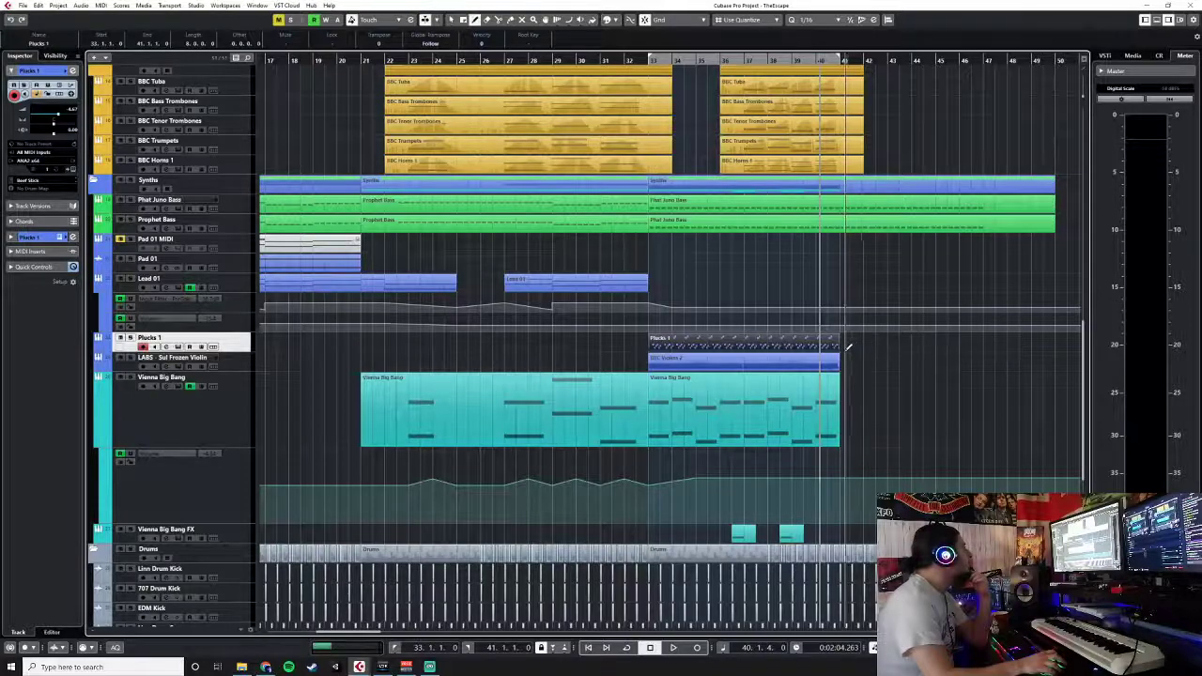
mouse_move(843, 342)
left_mouse_down()
mouse_move(1019, 335)
mouse_move(981, 342)
left_mouse_up()
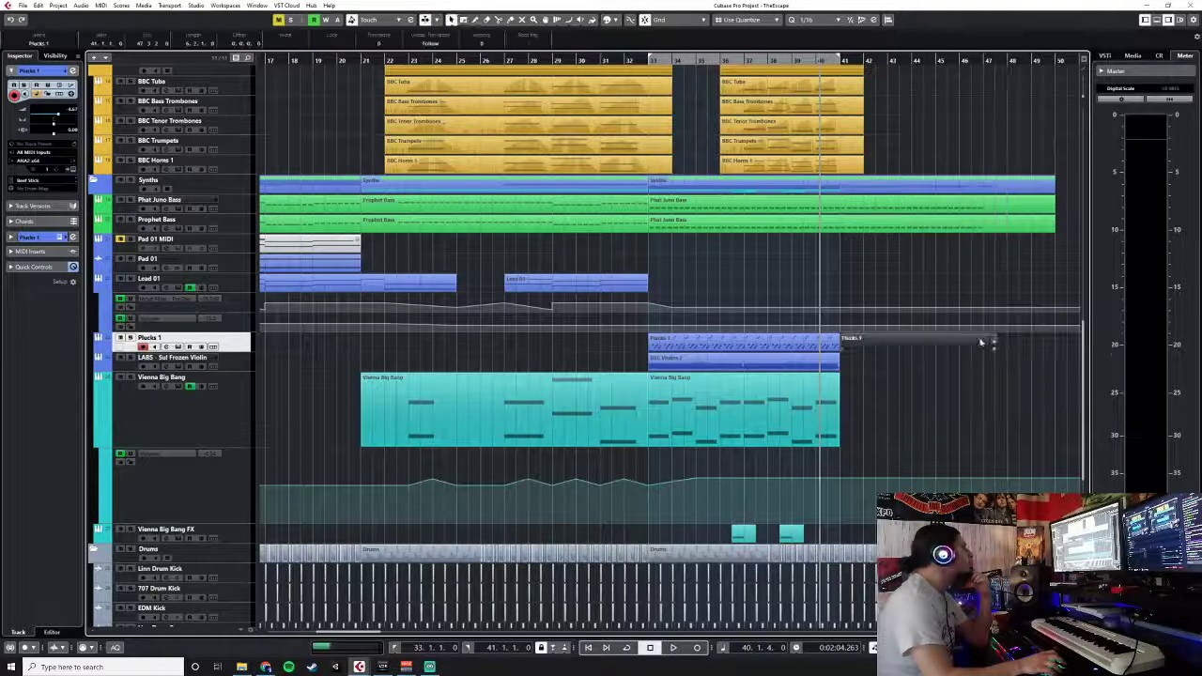
key("ctrl+z")
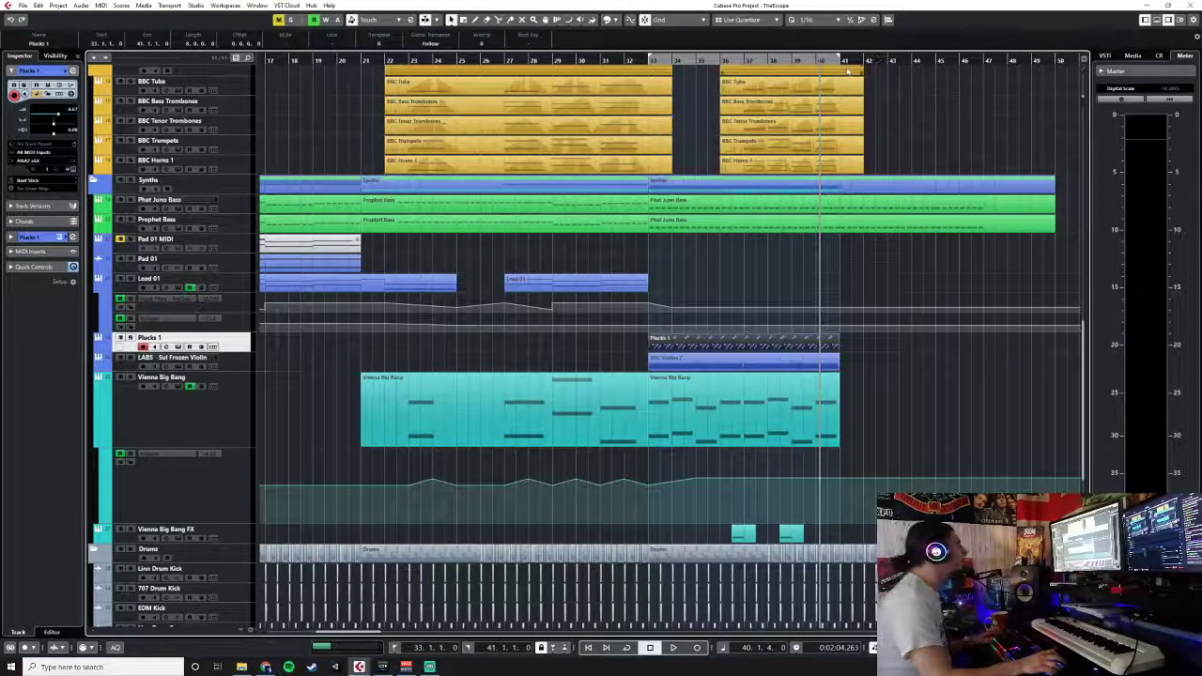
- Set the quantize value to 1/1, duplicate the Plucks 1 part from bar 33 to bar 41 and play from bar 40
left_click(822, 21)
left_click(836, 64)
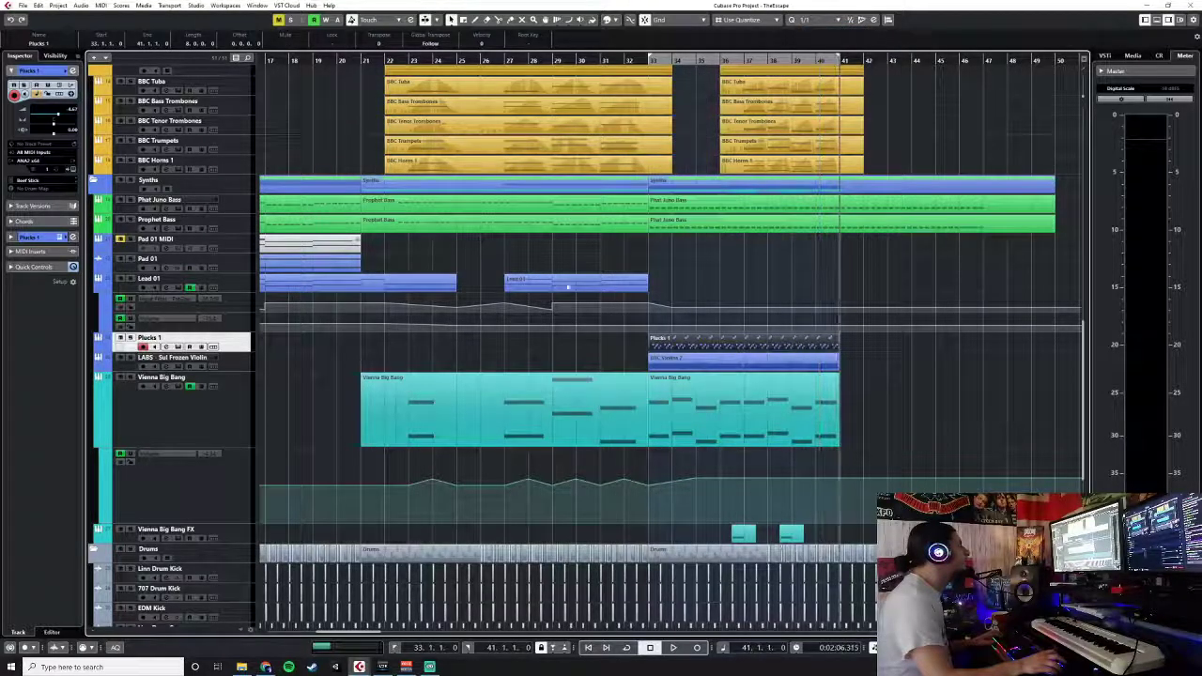
key("ctrl+d")
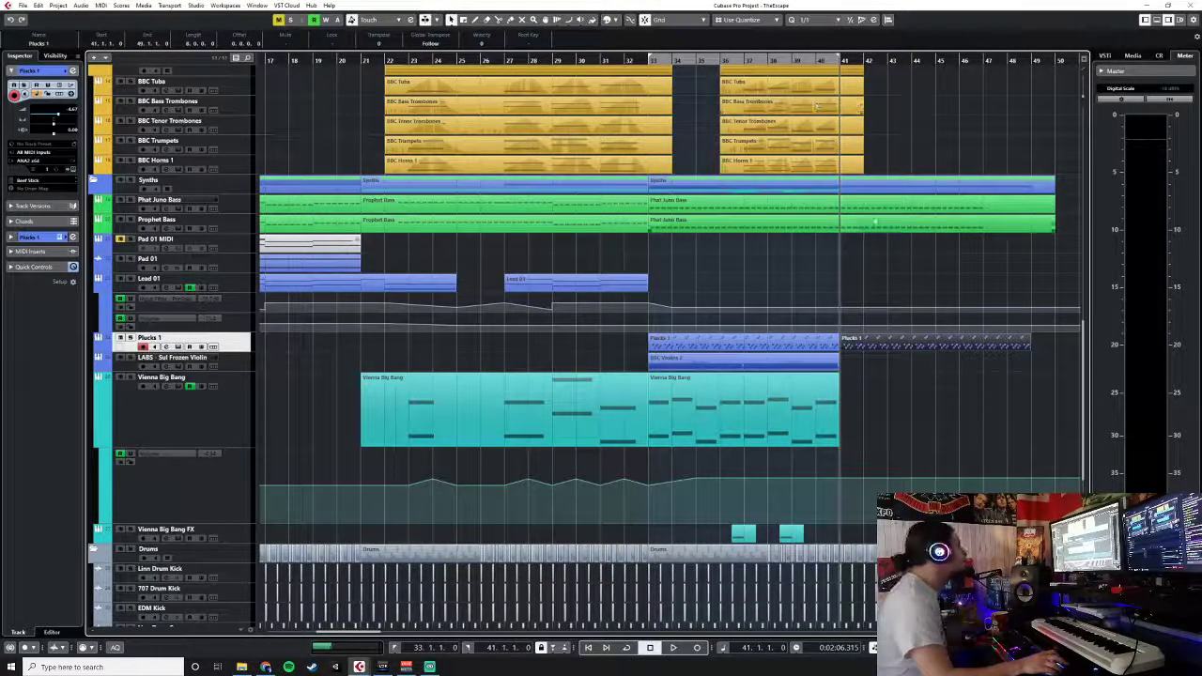
left_click(824, 61)
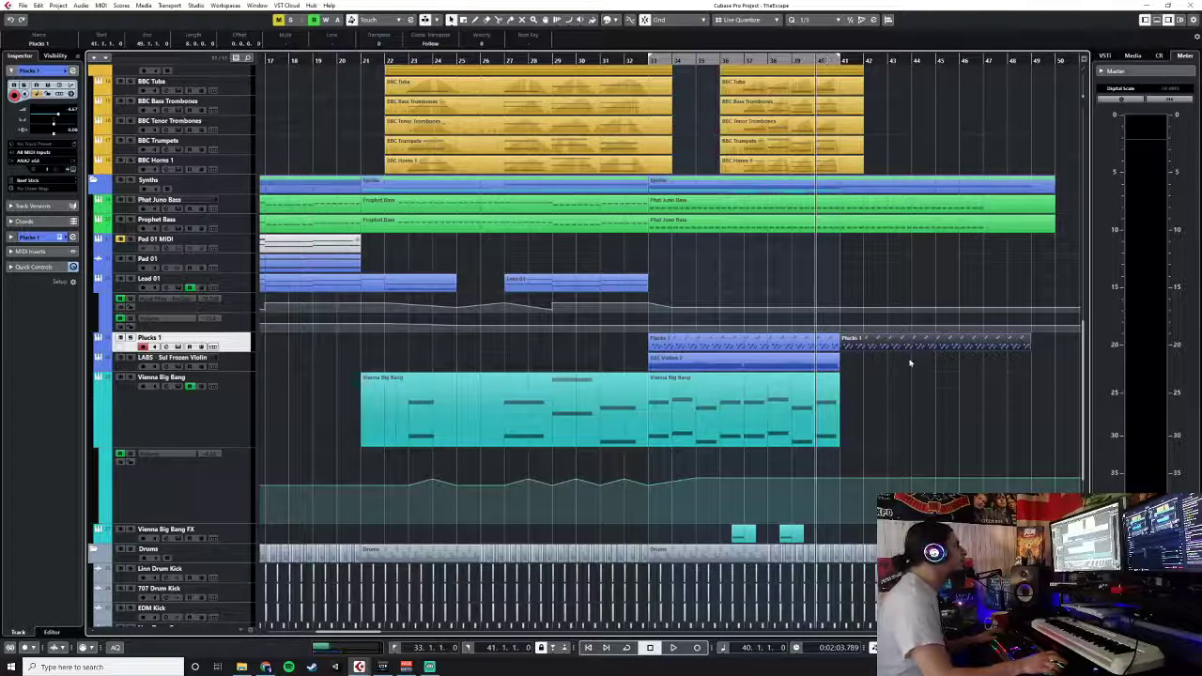
scroll(993, 424, "down", 3)
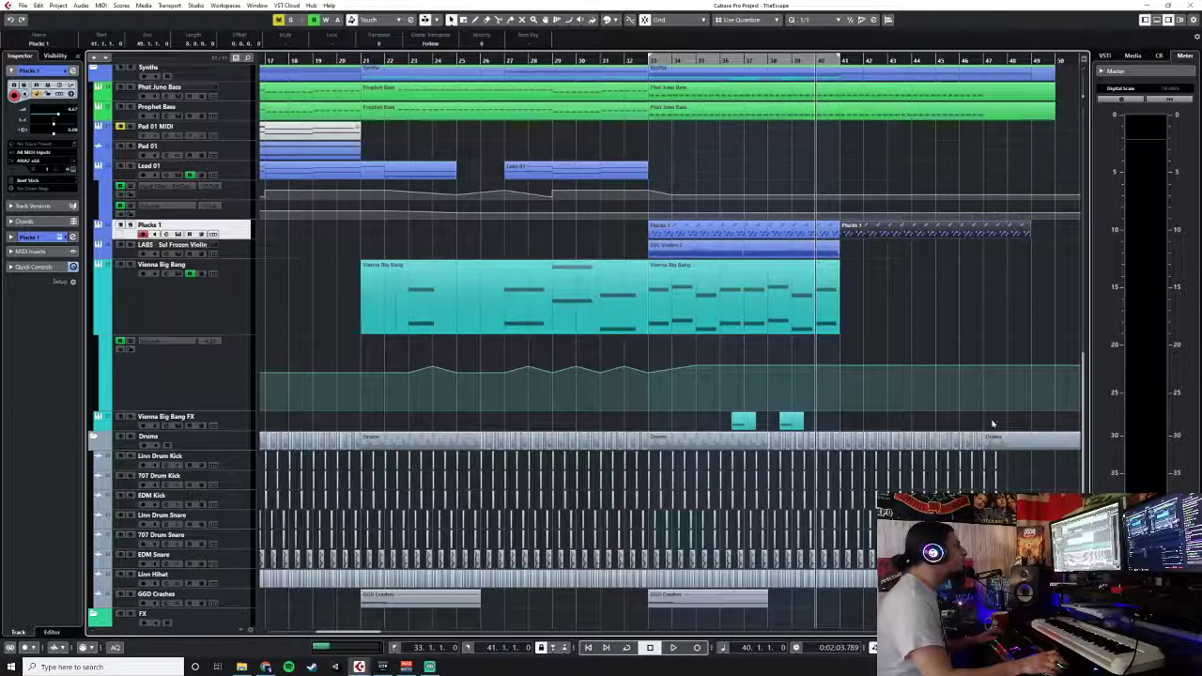
scroll(993, 425, "up", 3)
key("space")
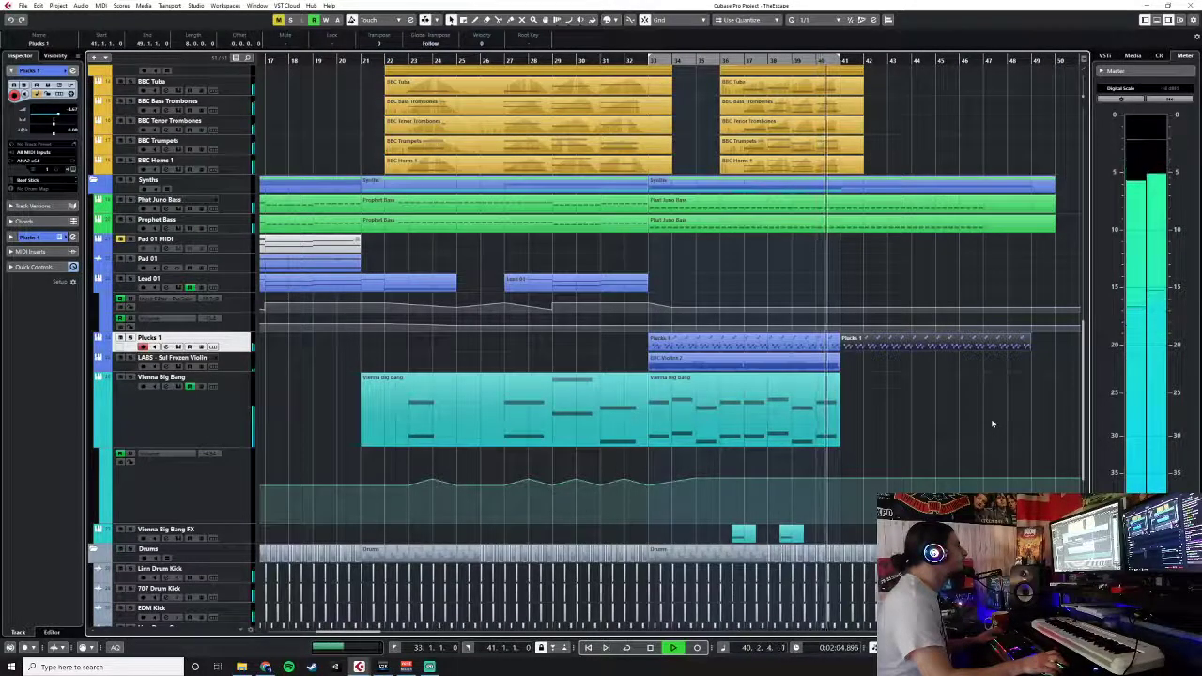
- Move the GGD Crashes event at bar 47 farther along the timeline and stop playback
scroll(993, 425, "down", 9)
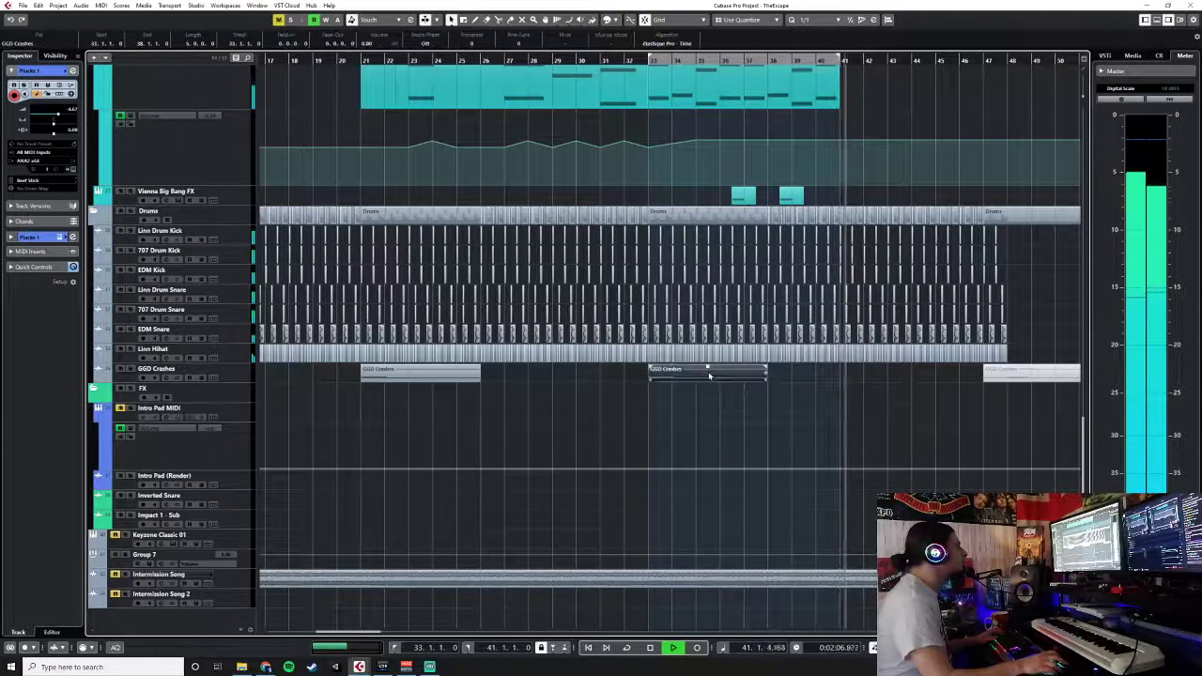
scroll(1002, 423, "up", 1)
scroll(1002, 422, "down", 3)
scroll(987, 418, "right", 3)
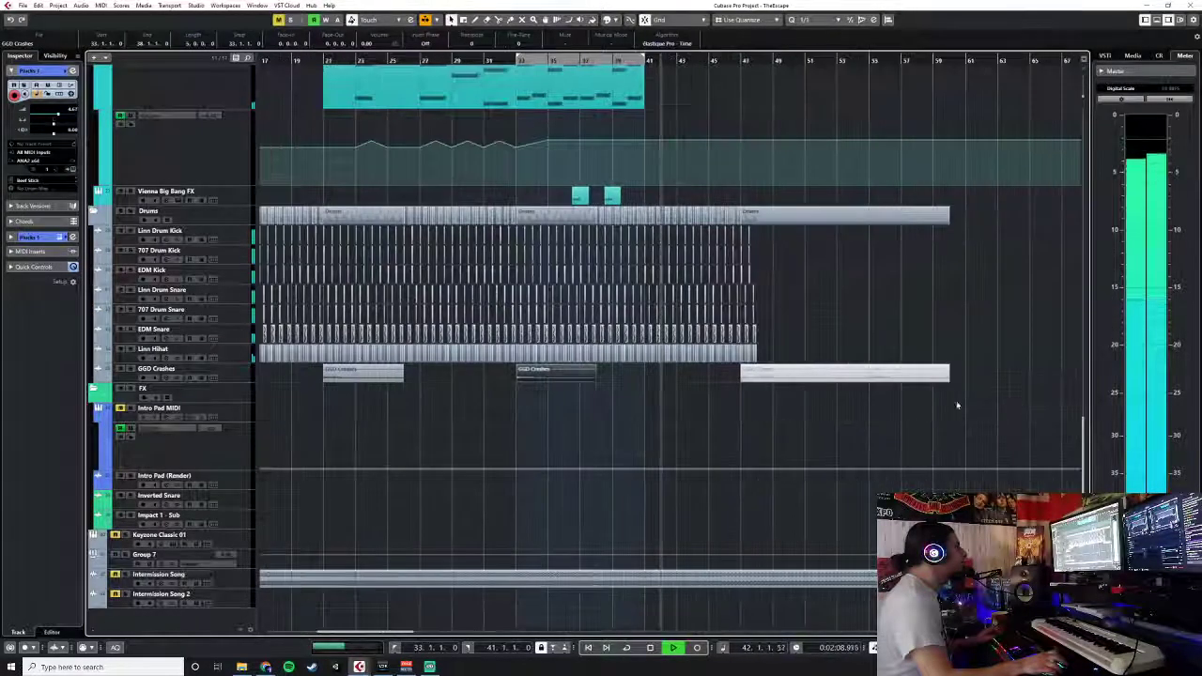
left_click_drag(883, 373, 1011, 381)
scroll(636, 349, "up", 3)
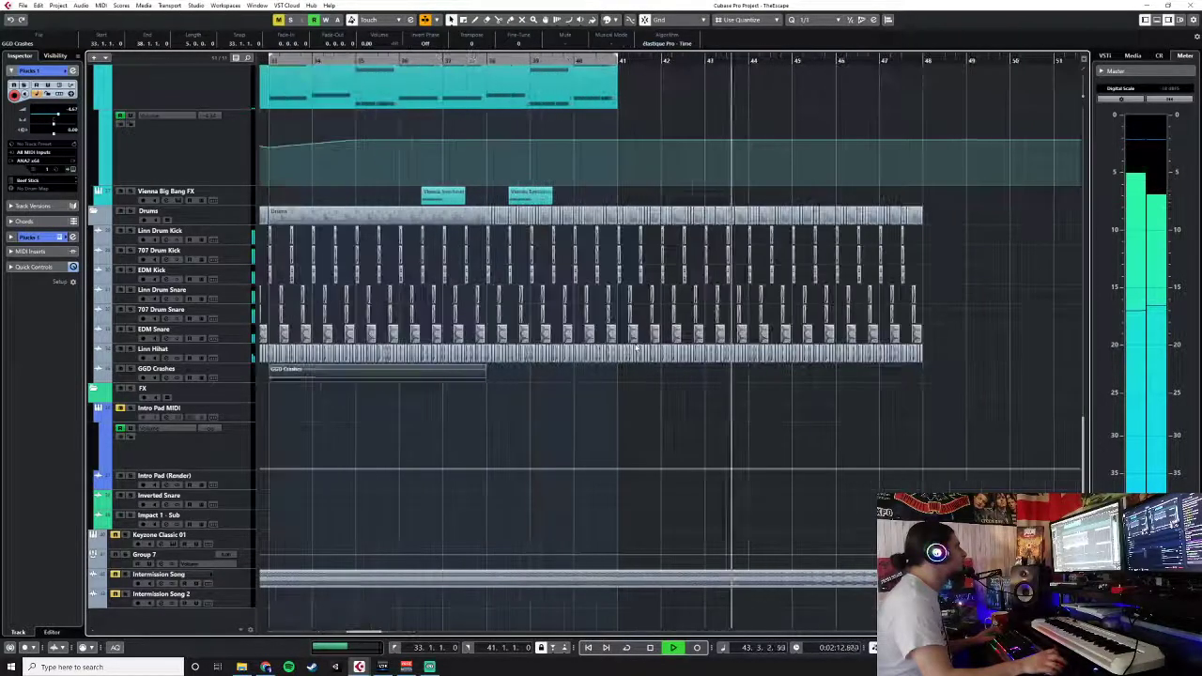
scroll(636, 349, "up", 1)
key("space")
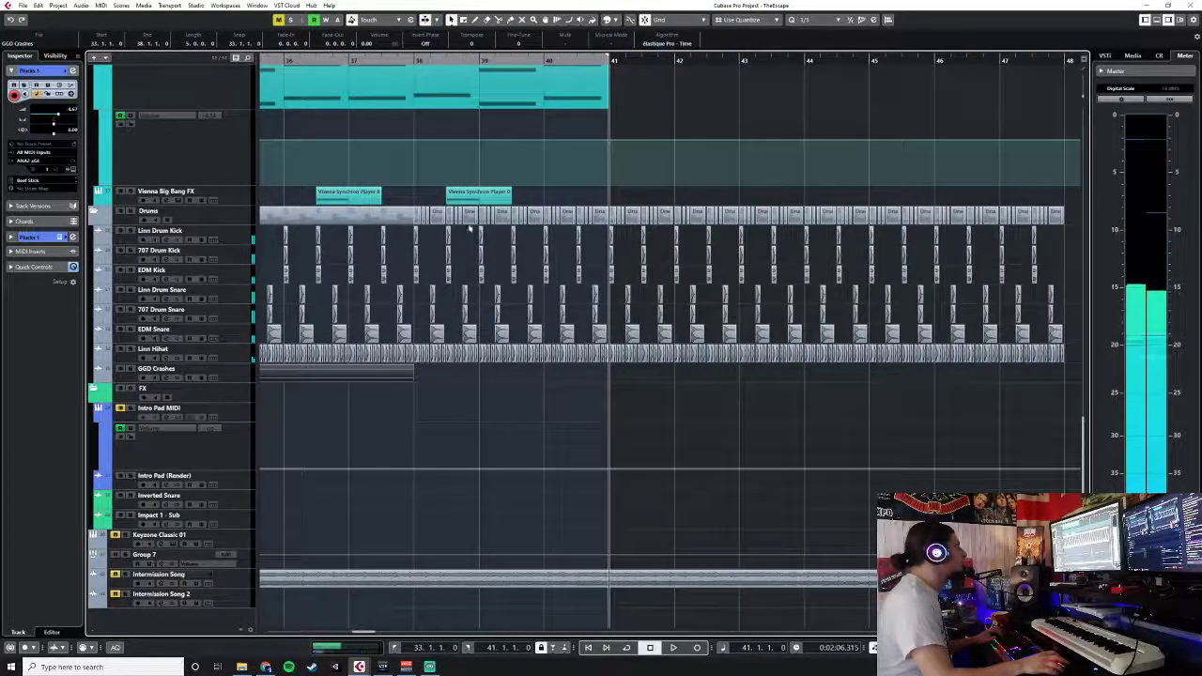
- Paste the GGD Crashes event from bar 33 onto its track at bar 41 and play the transition from bar 40
left_click(222, 378)
key("ctrl+v")
left_click(543, 62)
key("space")
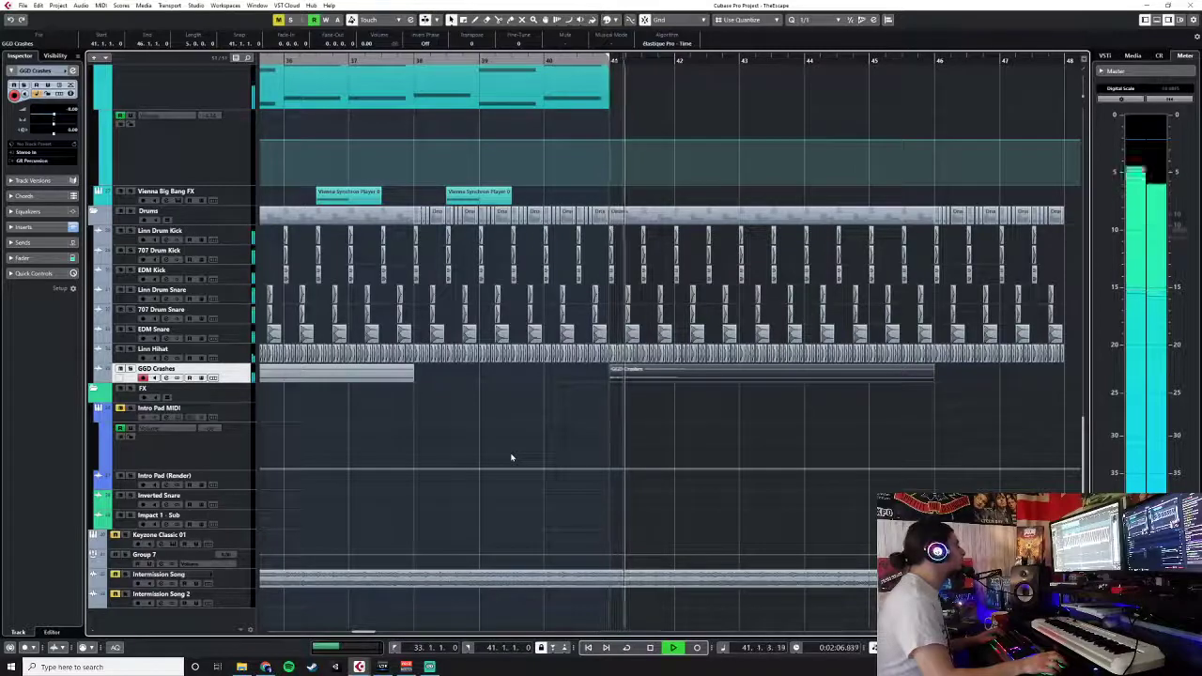
key("g")
key("g")
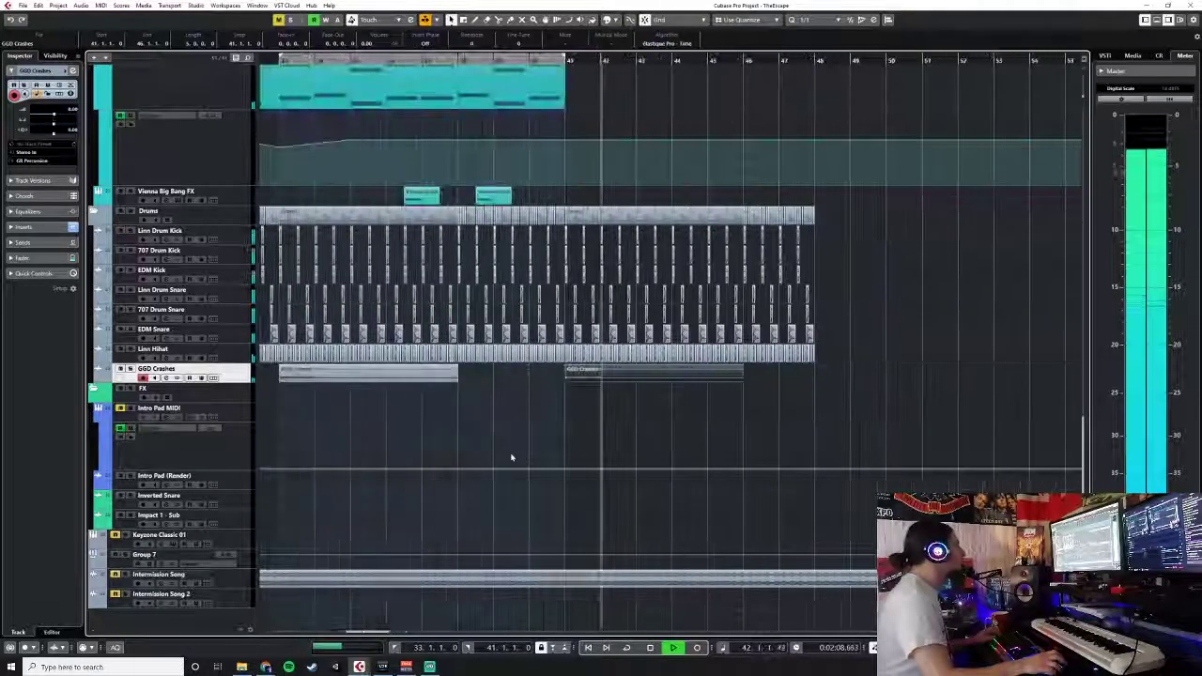
scroll(512, 457, "left", 2)
scroll(512, 457, "up", 5)
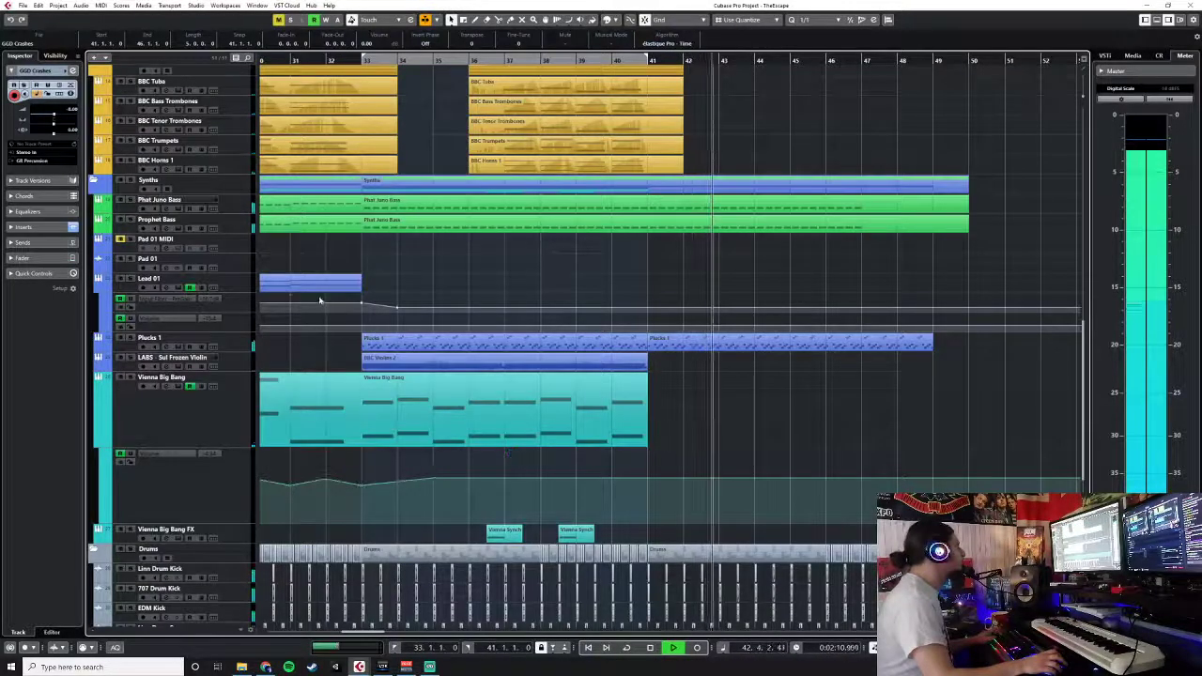
- Stop playback and add a Retrologue instrument track routed to GR Synths below the LABS Sul Frozen Violin track
left_click(601, 263)
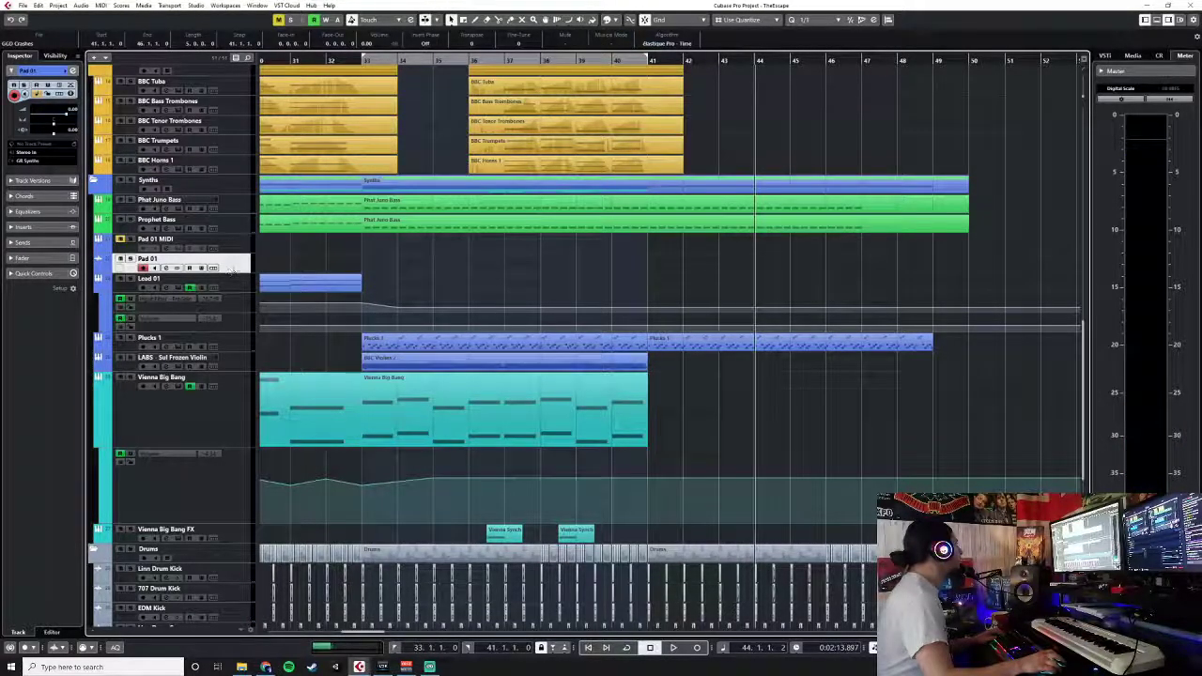
scroll(479, 268, "left", 2)
scroll(479, 267, "right", 3)
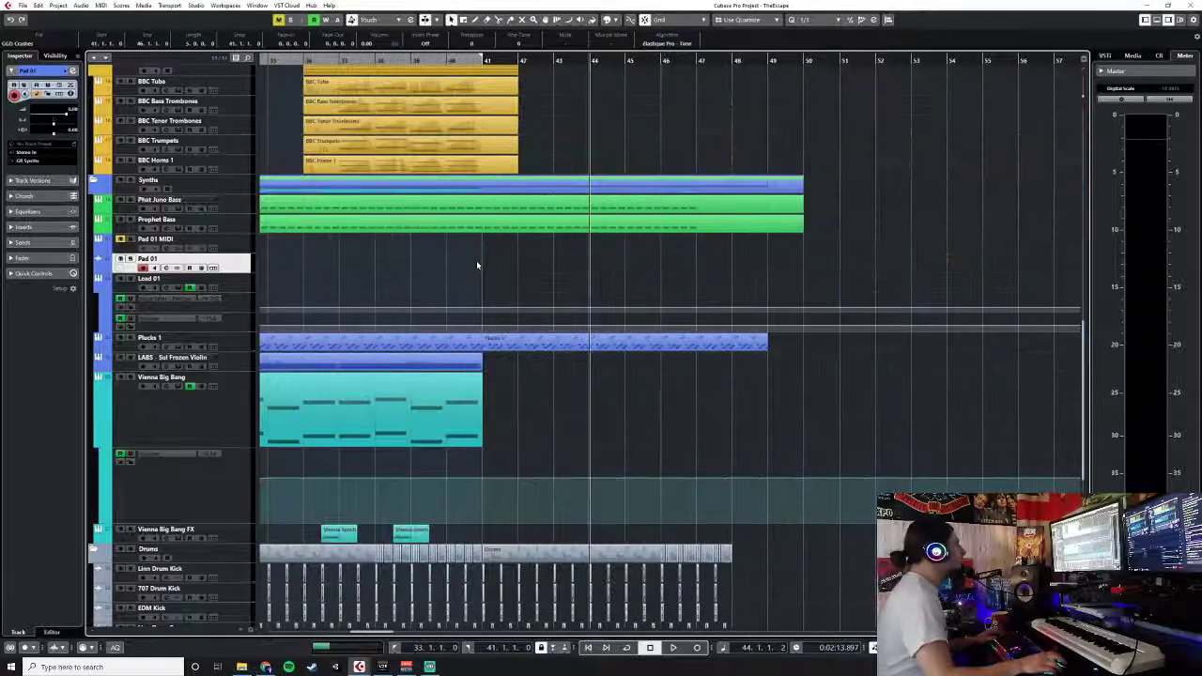
right_click(238, 362)
mouse_move(282, 372)
left_click(455, 382)
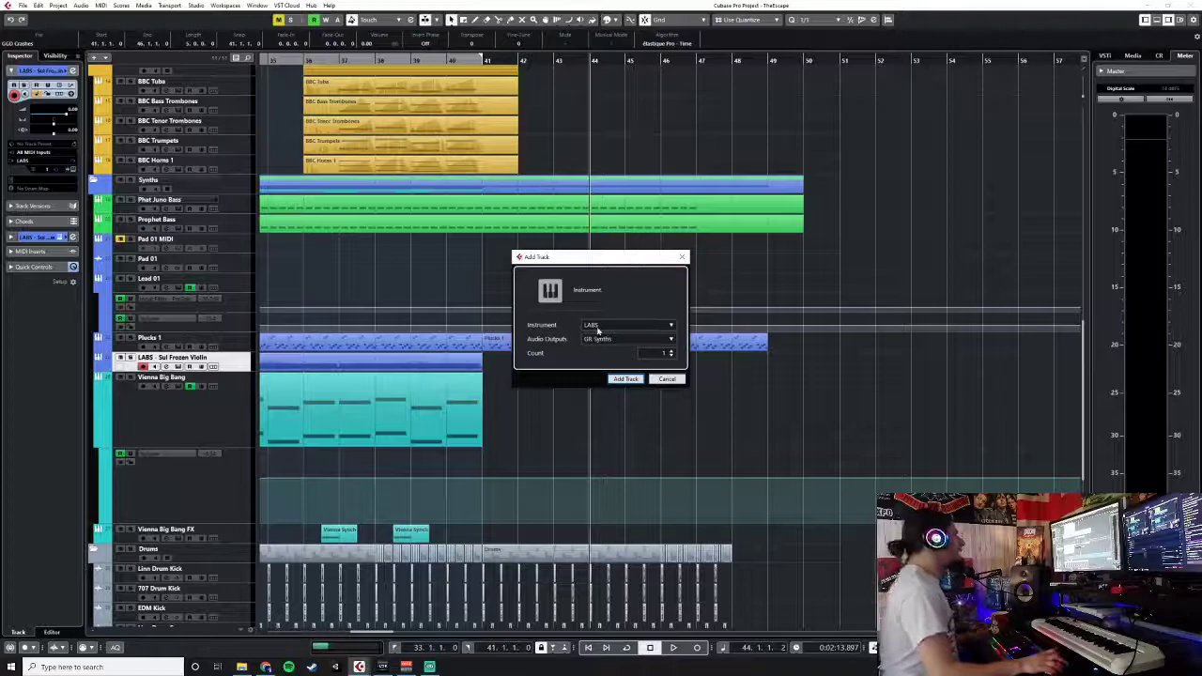
left_click(598, 327)
left_click(540, 370)
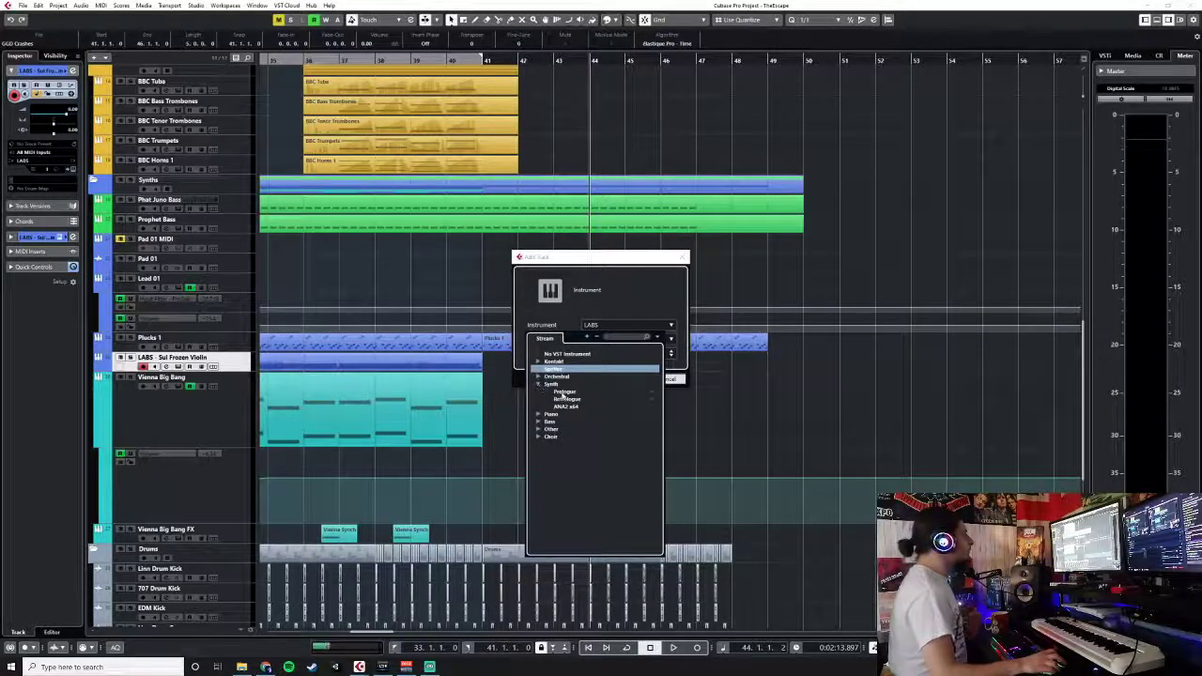
left_click(566, 400)
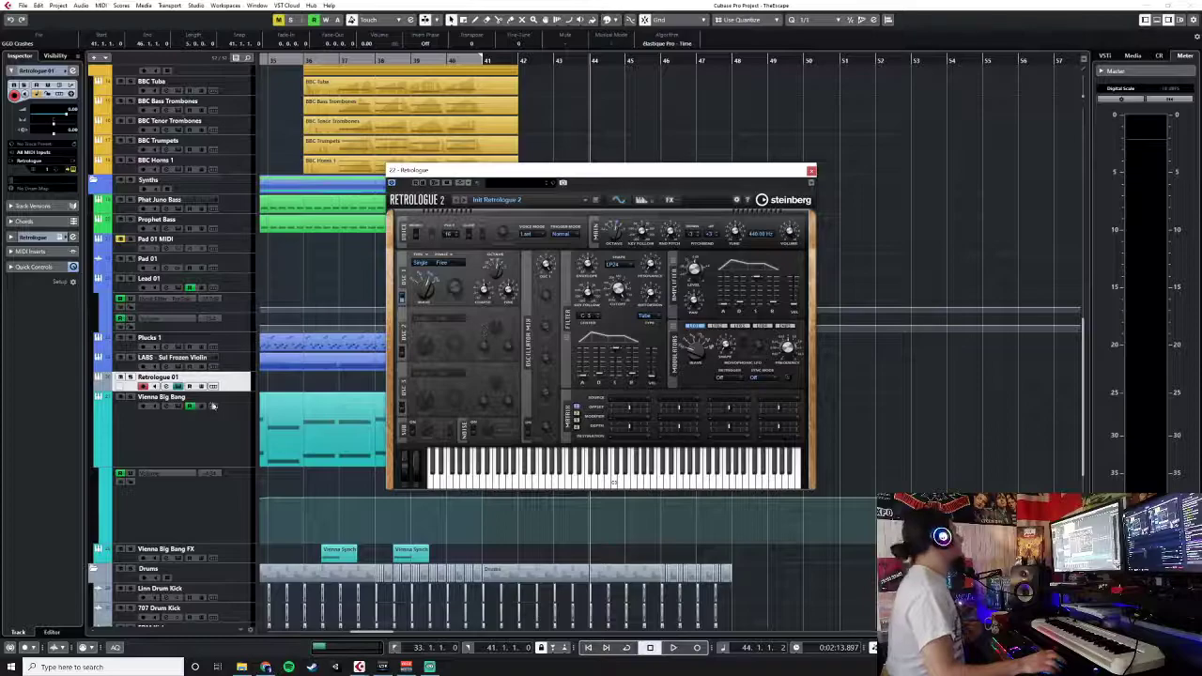
- Color the new Retrologue track blue like the neighbouring synth tracks and rename it CyberPunk Pad 02
left_click(109, 386)
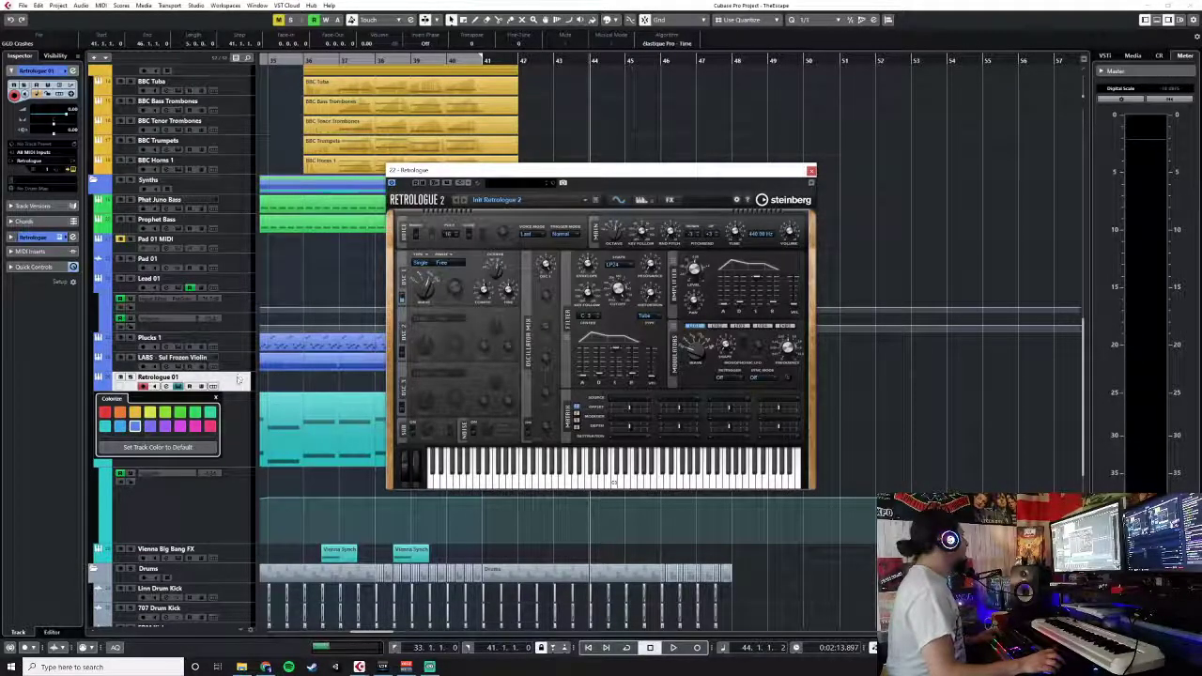
left_click(186, 380)
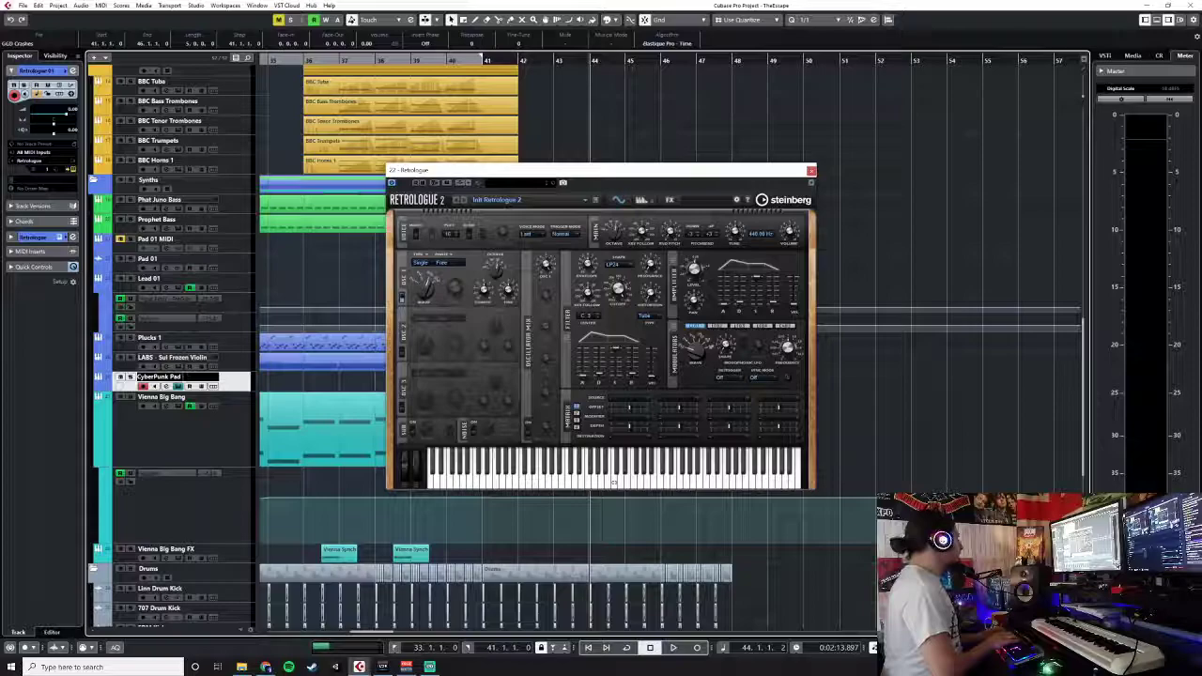
key("Return")
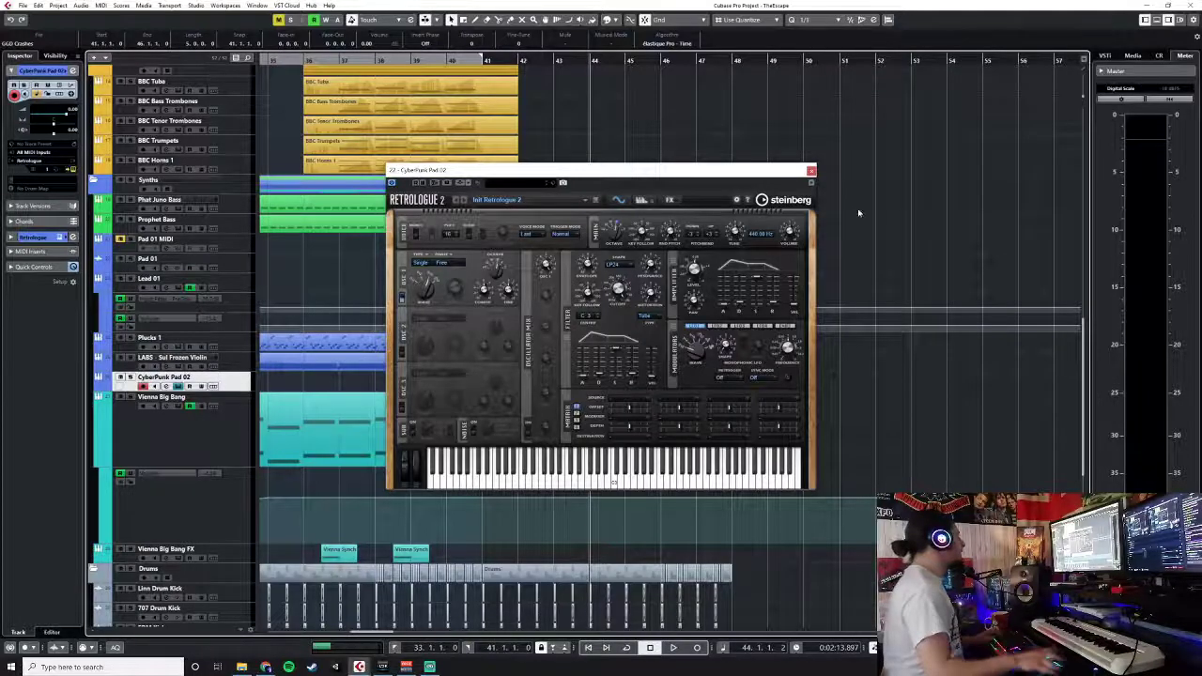
- Move the Retrologue window aside, browse its presets by category and load the Synth Pad preset Chroma for audition
left_click_drag(663, 176, 985, 217)
left_click(411, 59)
left_click_drag(984, 245, 749, 198)
left_click(752, 192)
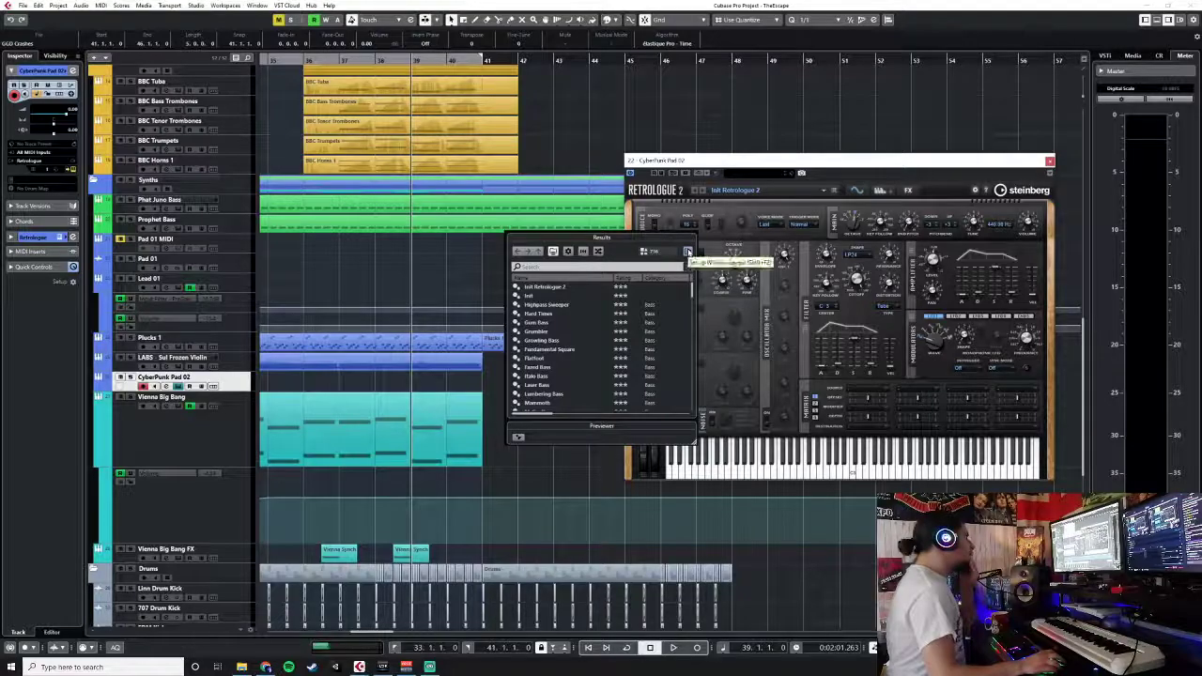
left_click(553, 252)
left_click(553, 253)
left_click(553, 252)
left_click(553, 253)
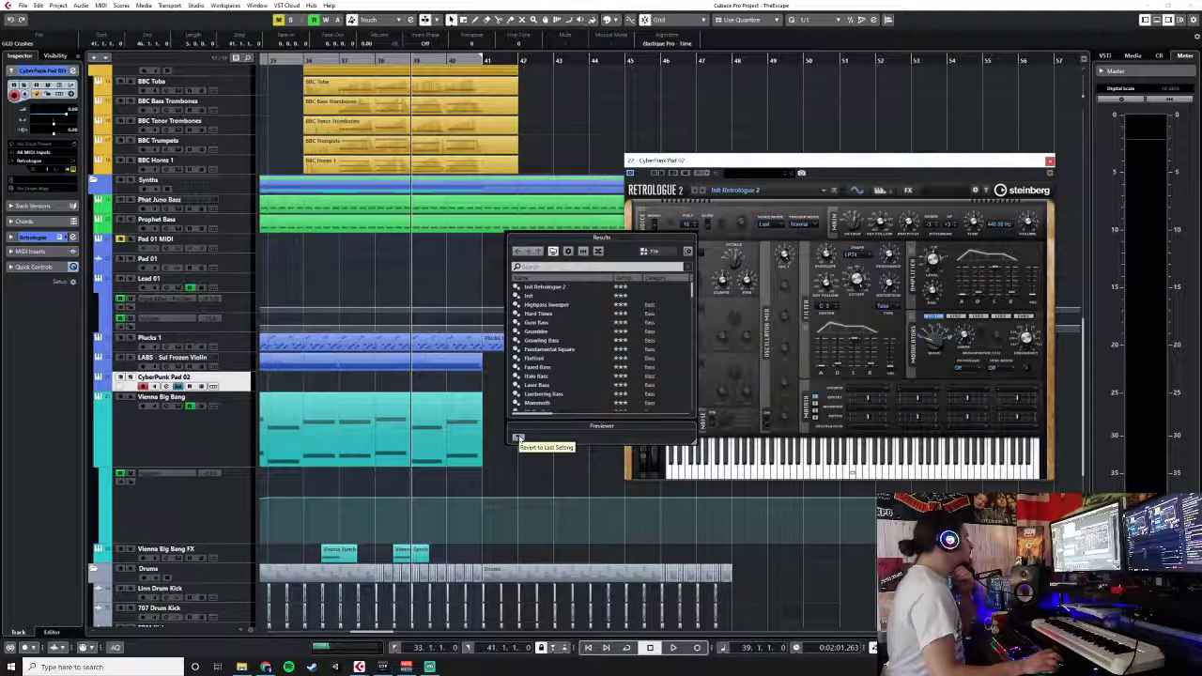
scroll(655, 330, "down", 8)
left_click_drag(692, 295, 694, 378)
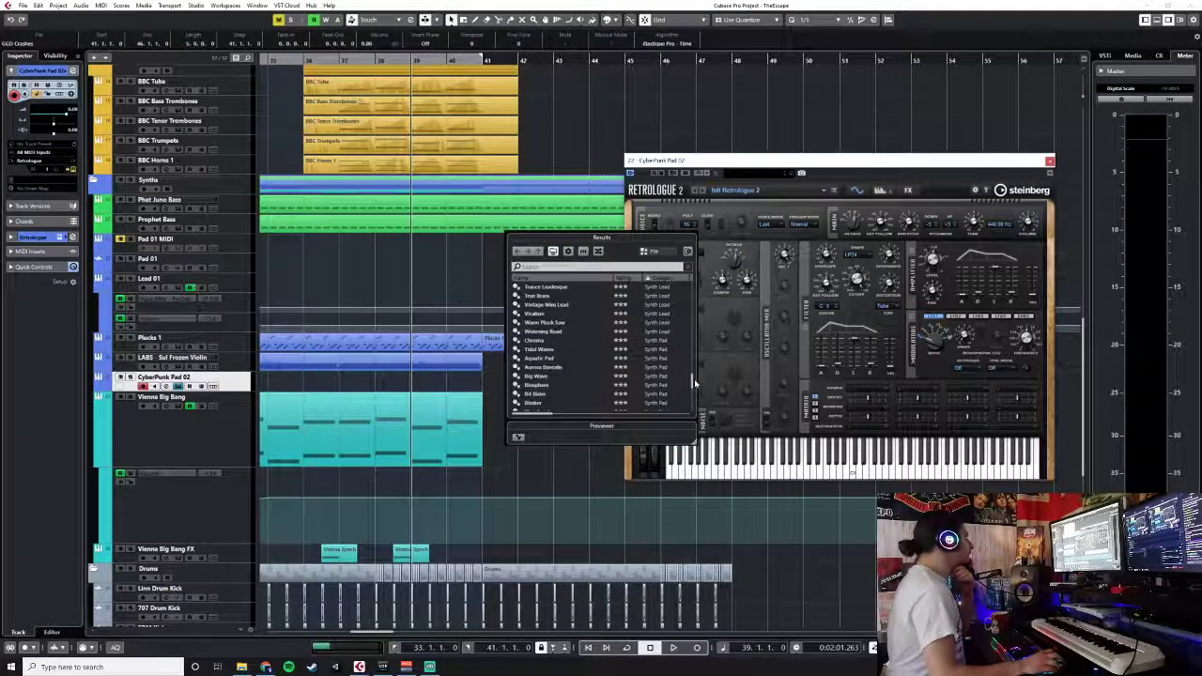
left_click(664, 341)
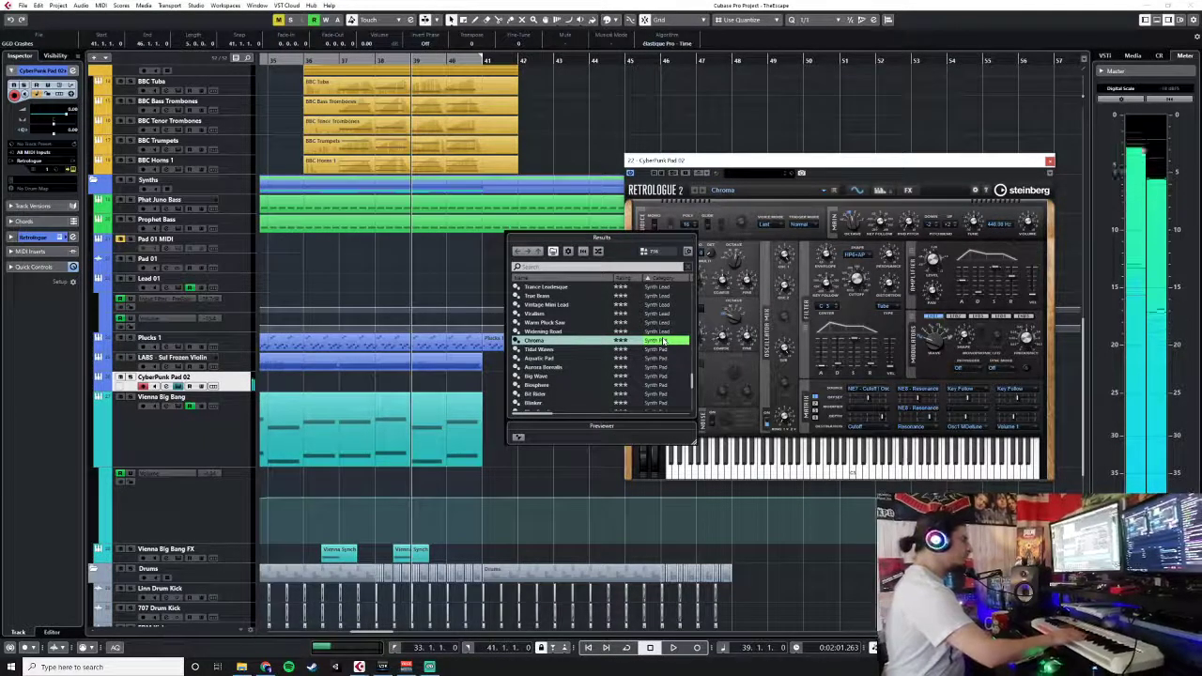
- Set the CyberPunk Pad 02 volume to -15 dB, load the Synth Pad preset Falling Star and close Retrologue
left_click(284, 109)
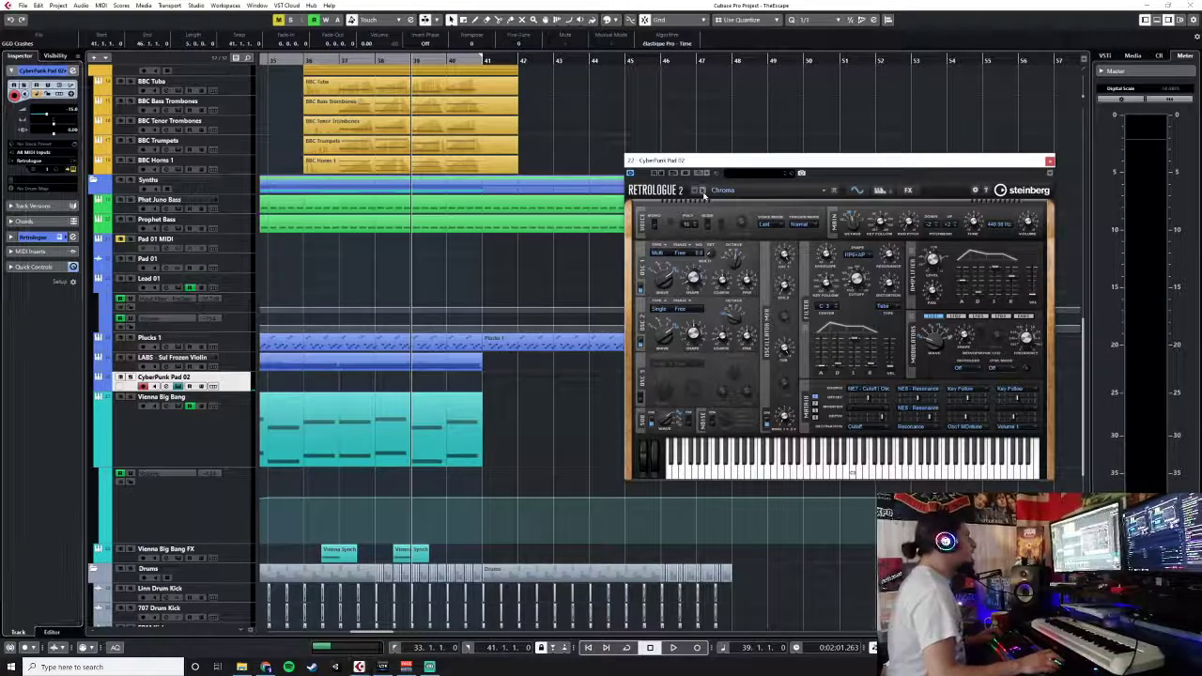
left_click(725, 191)
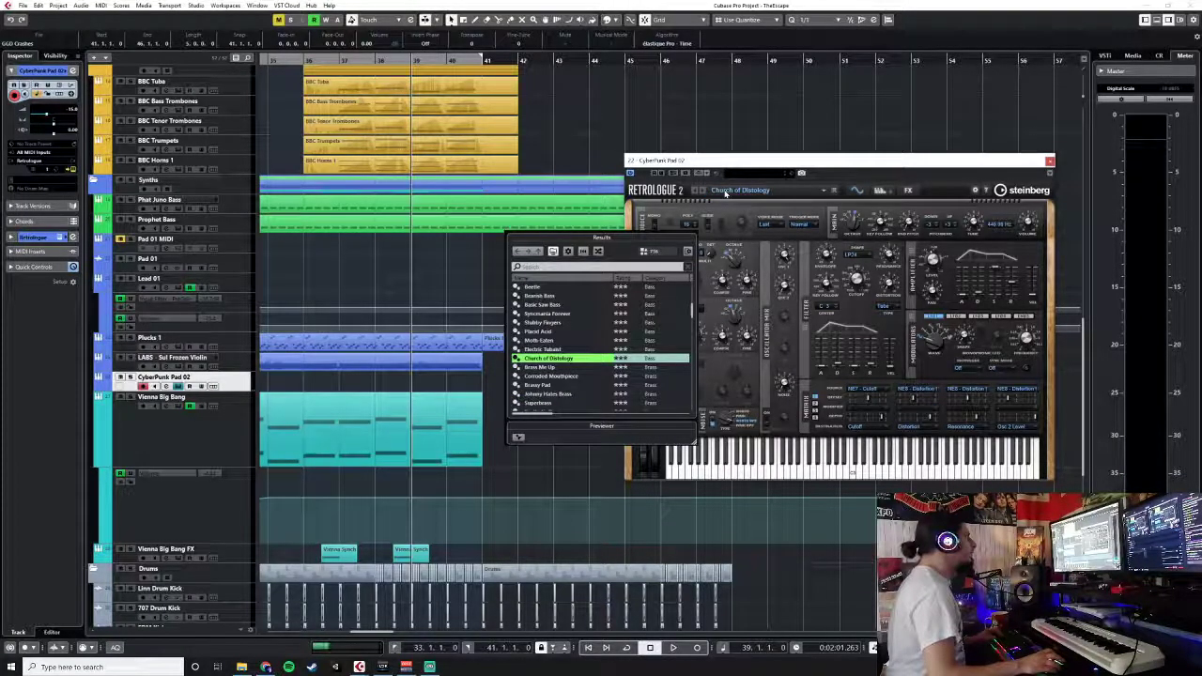
scroll(645, 397, "down", 10)
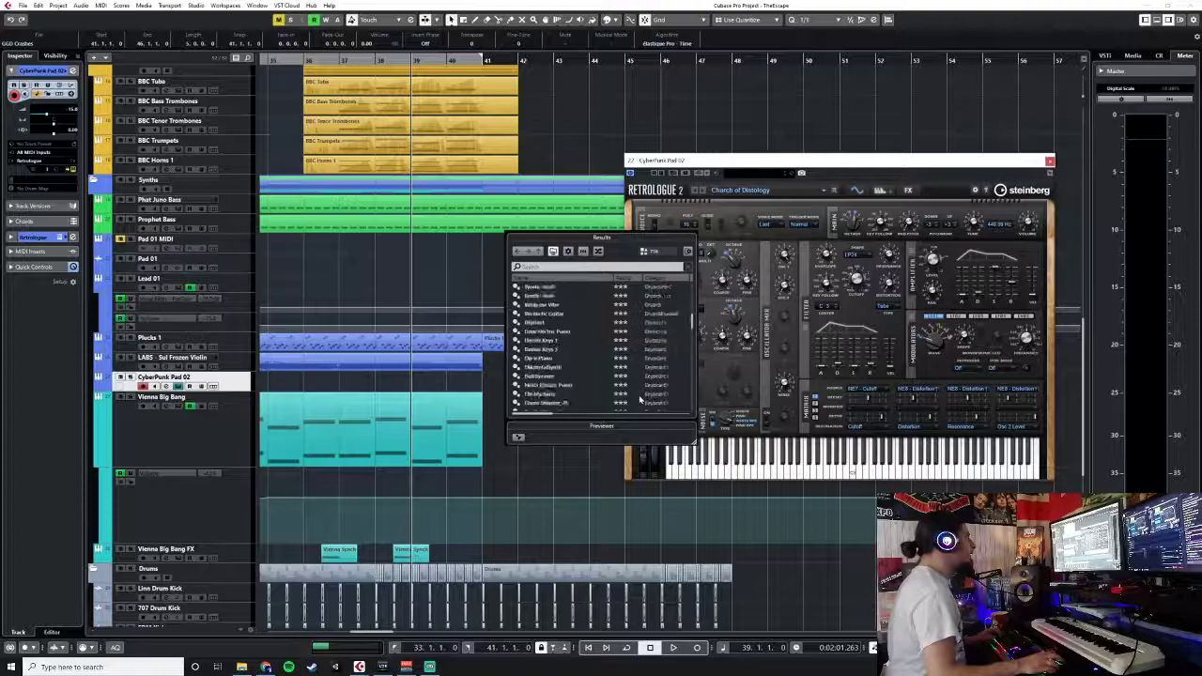
scroll(646, 398, "down", 10)
scroll(645, 398, "up", 9)
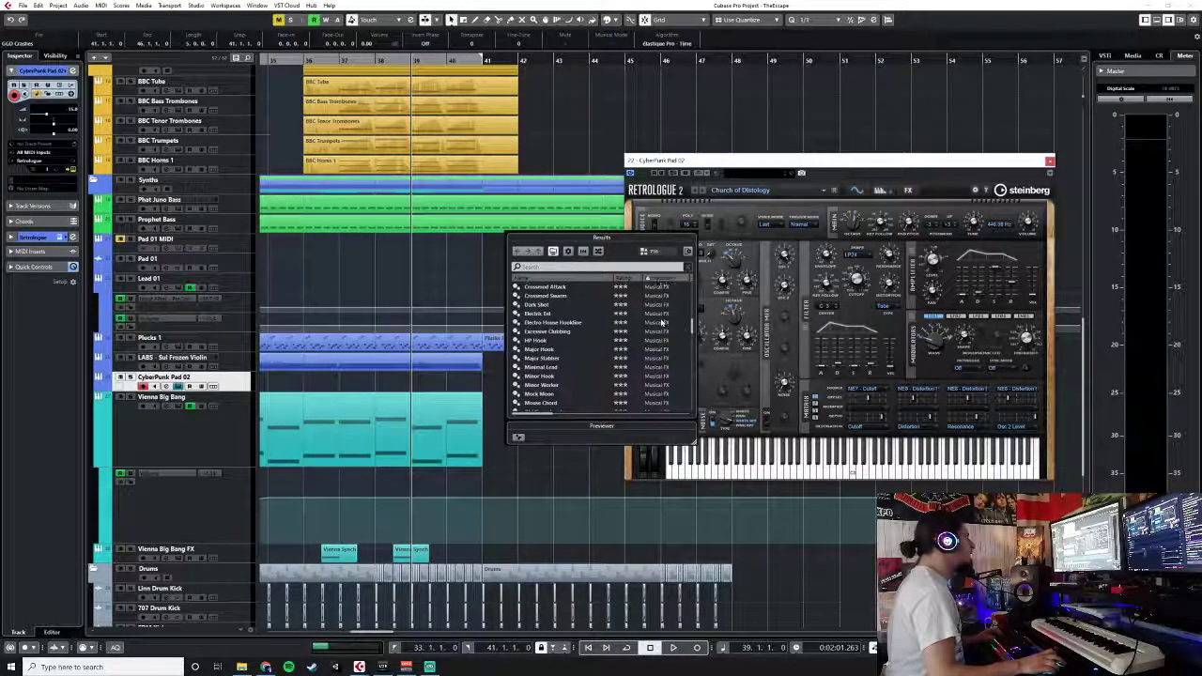
left_click(657, 280)
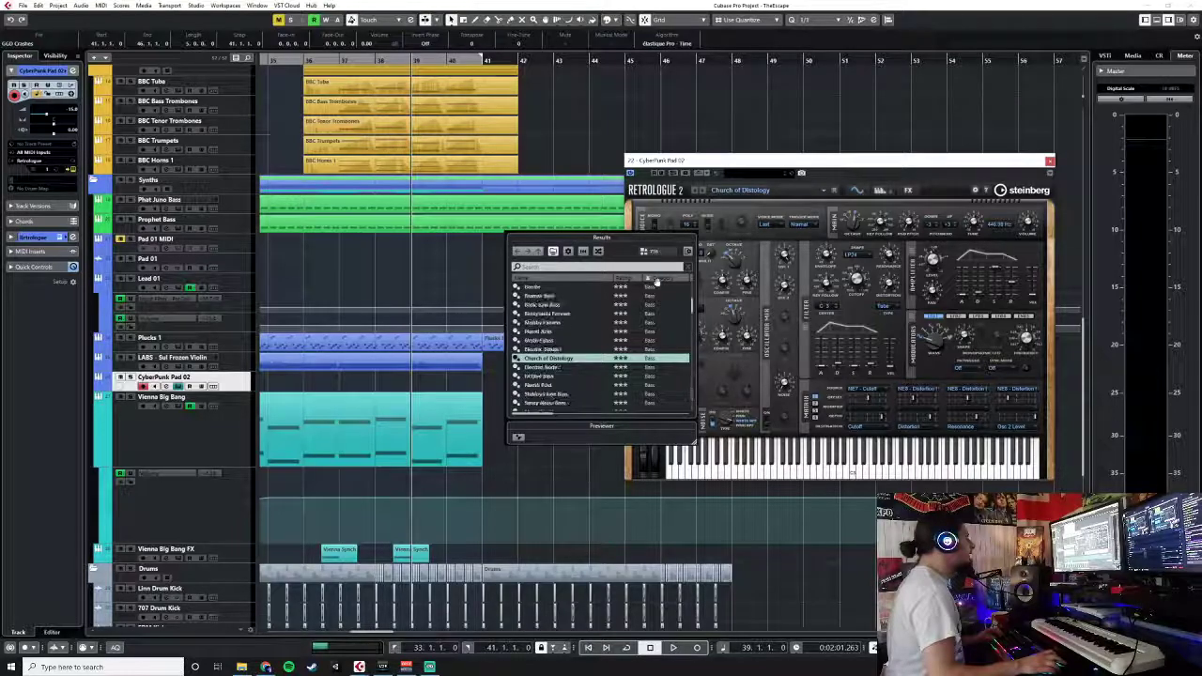
scroll(651, 333, "down", 10)
scroll(651, 333, "down", 6)
scroll(686, 313, "down", 10)
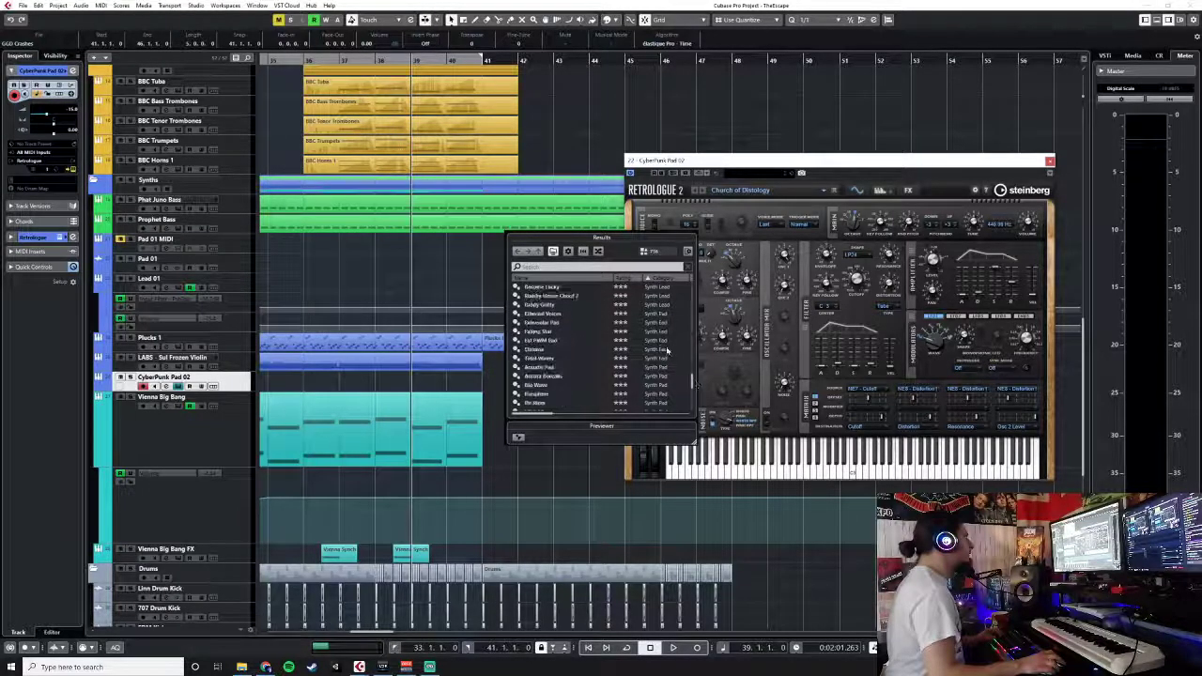
left_click(656, 332)
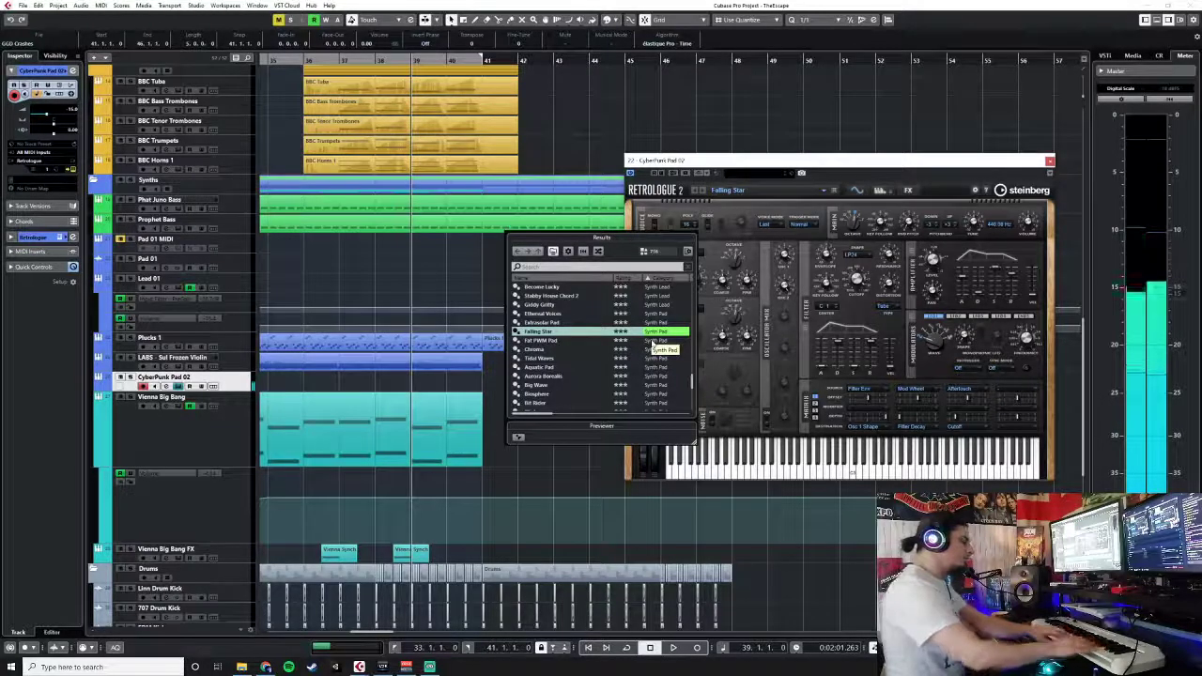
double_click(596, 336)
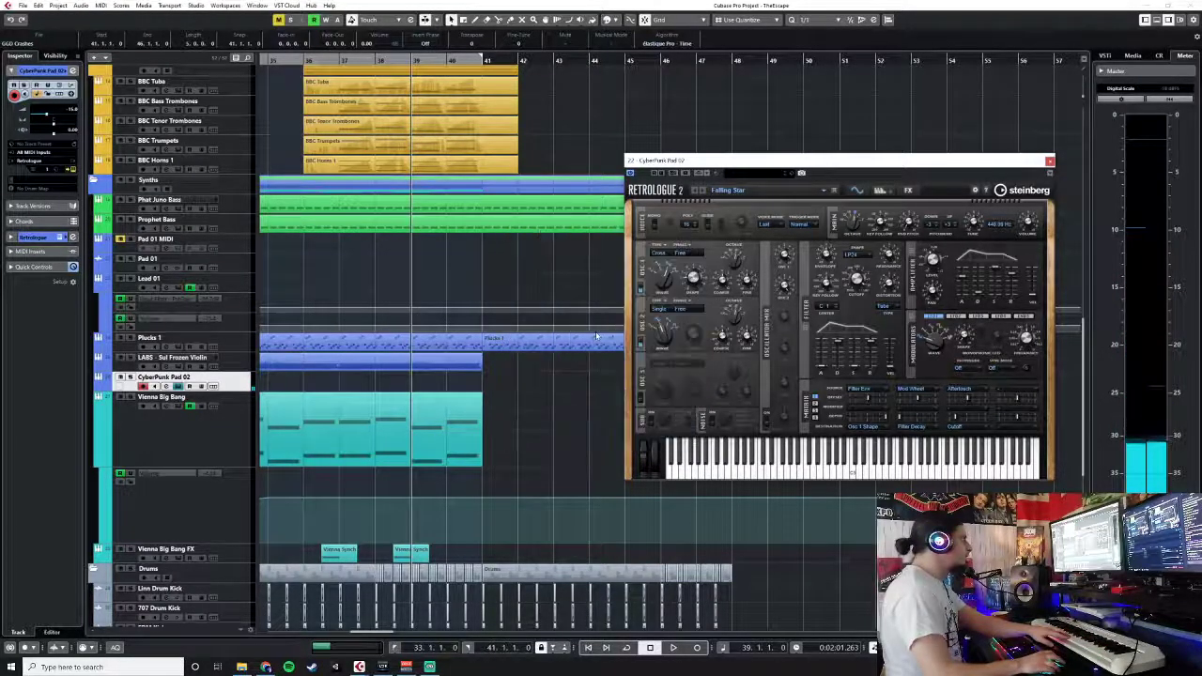
left_click(73, 169)
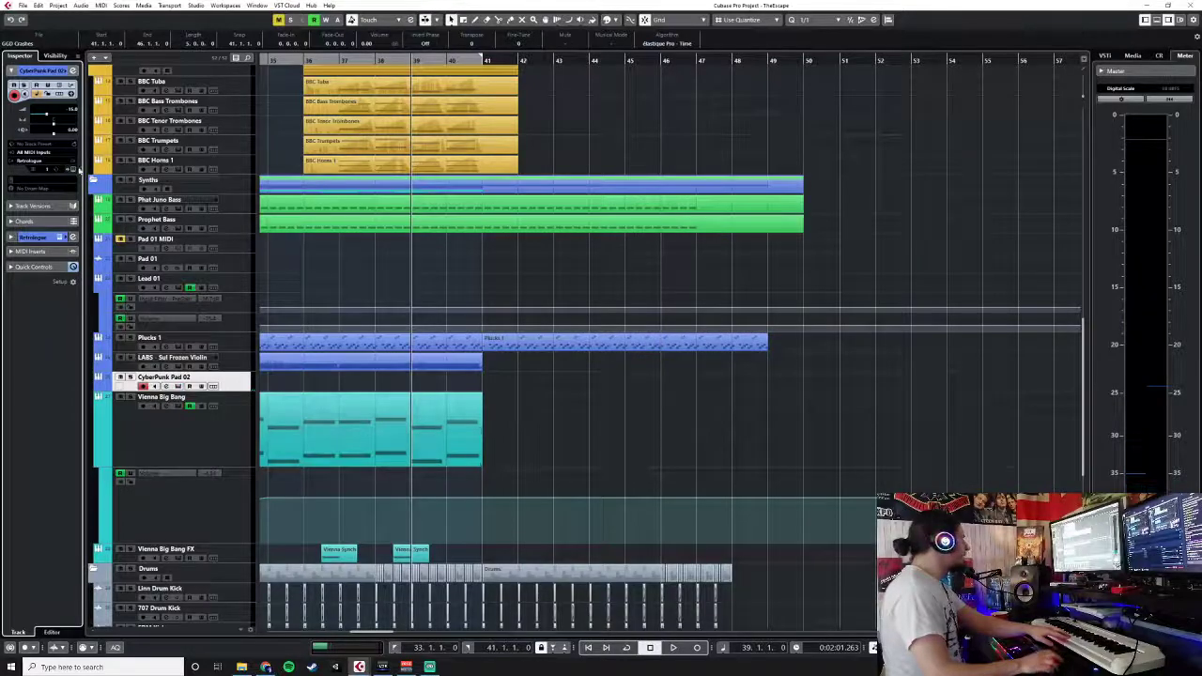
- Insert ValhallaSupermassive on the CyberPunk Pad 02 channel in the MixConsole and load its reverb preset DarkMatter
key("F3")
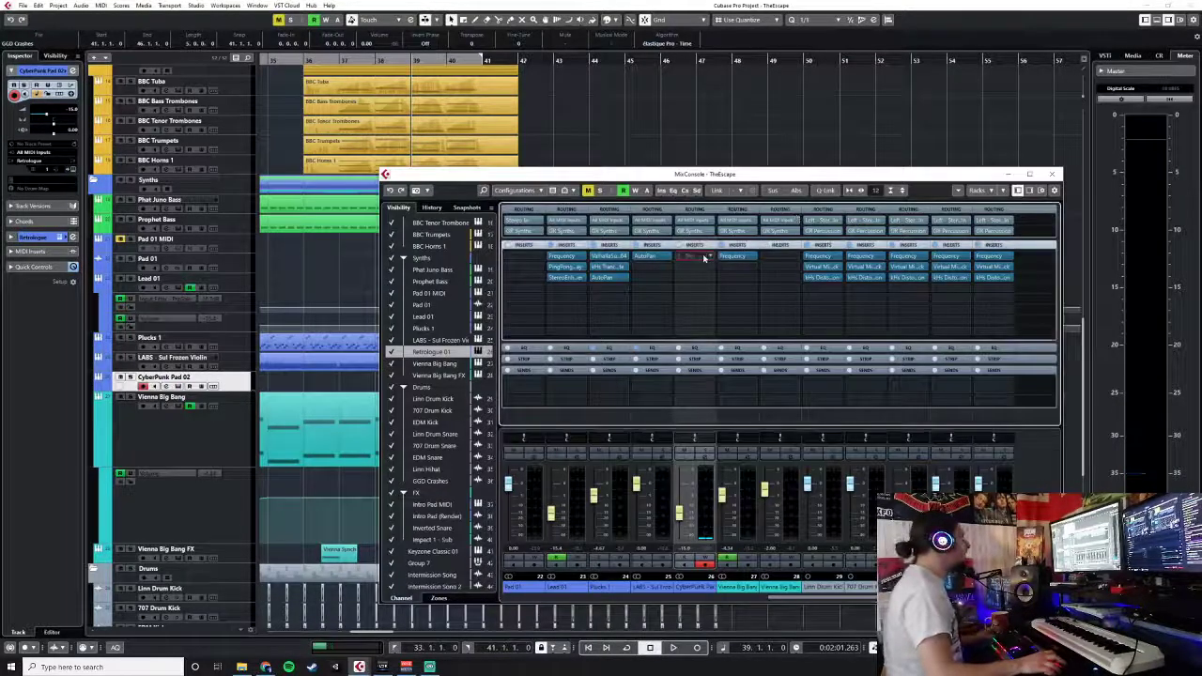
left_click(707, 259)
type("val")
key("Return")
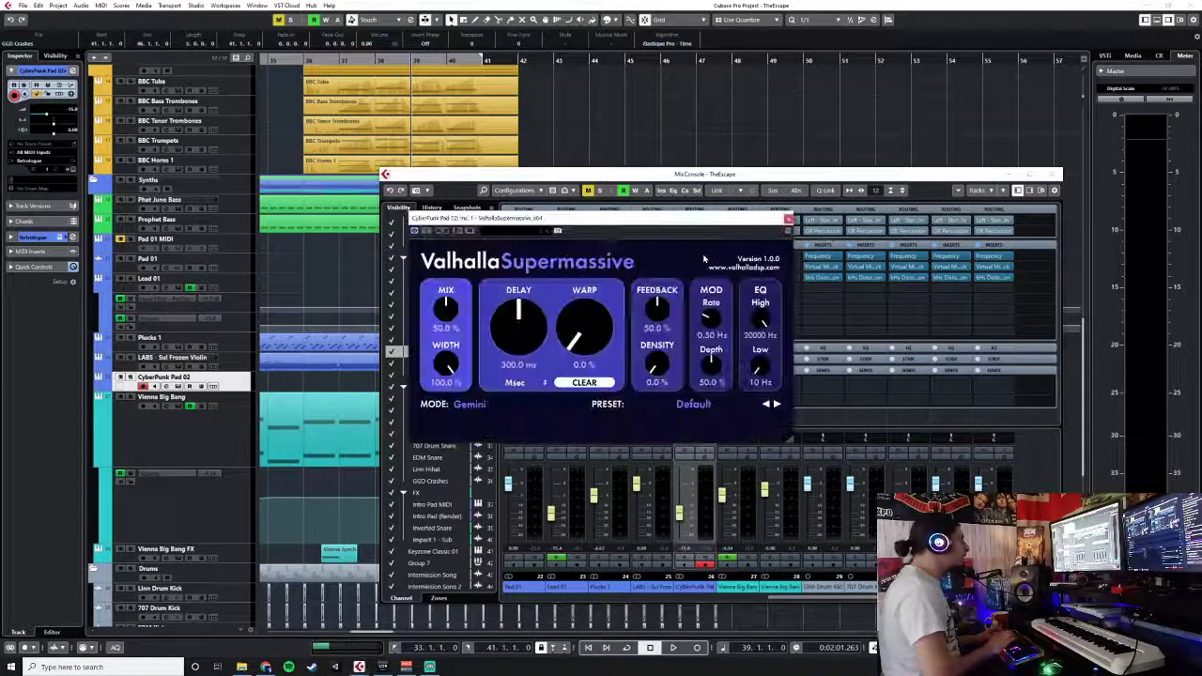
left_click(695, 405)
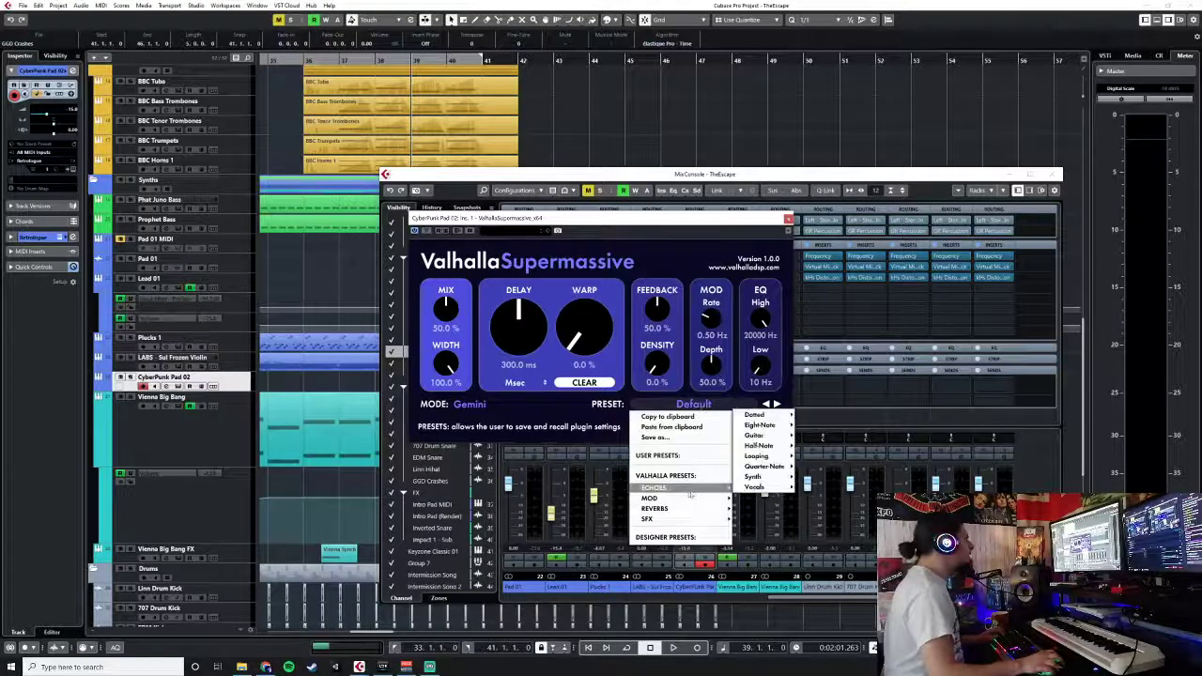
mouse_move(721, 508)
mouse_move(759, 507)
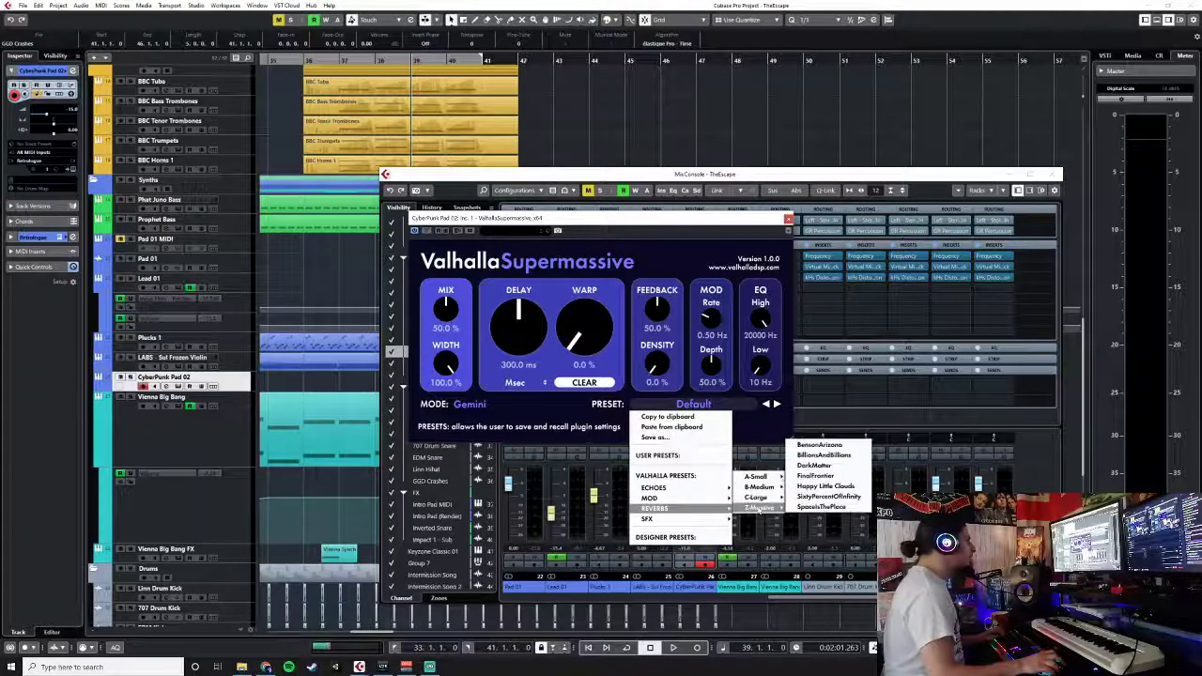
left_click(814, 465)
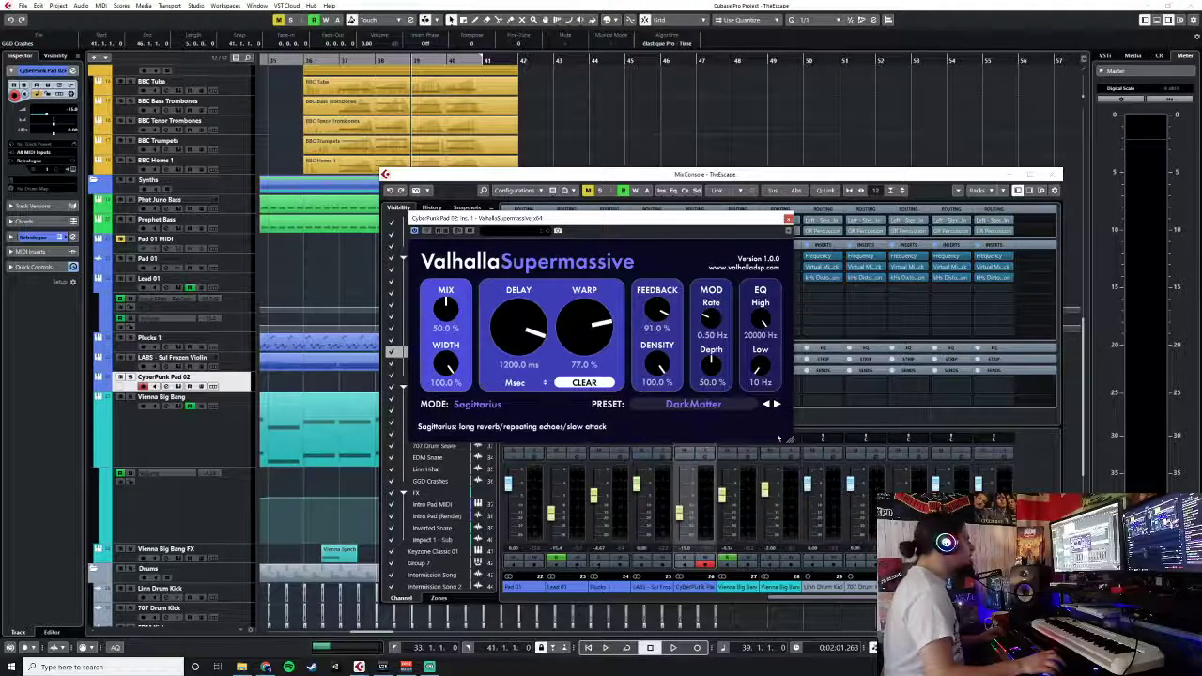
- Raise the Supermassive mix to about 94%, sync the delay to a 1/4 note and close the plug-in
left_click_drag(448, 312, 469, 260)
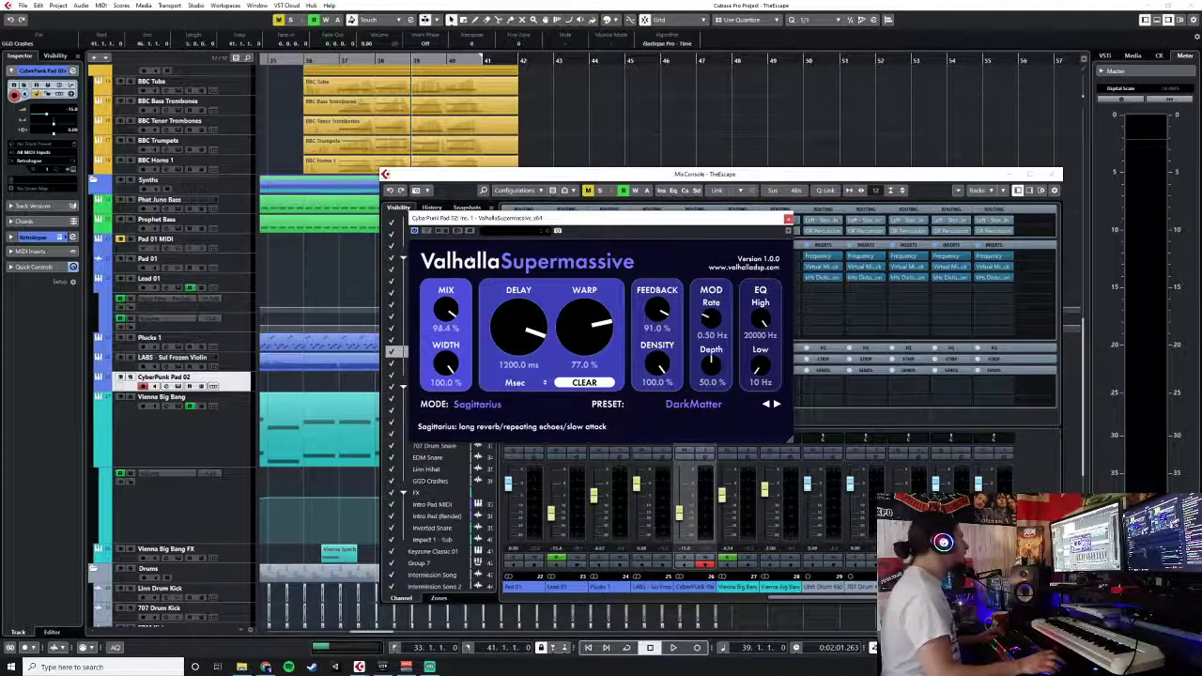
left_click(515, 384)
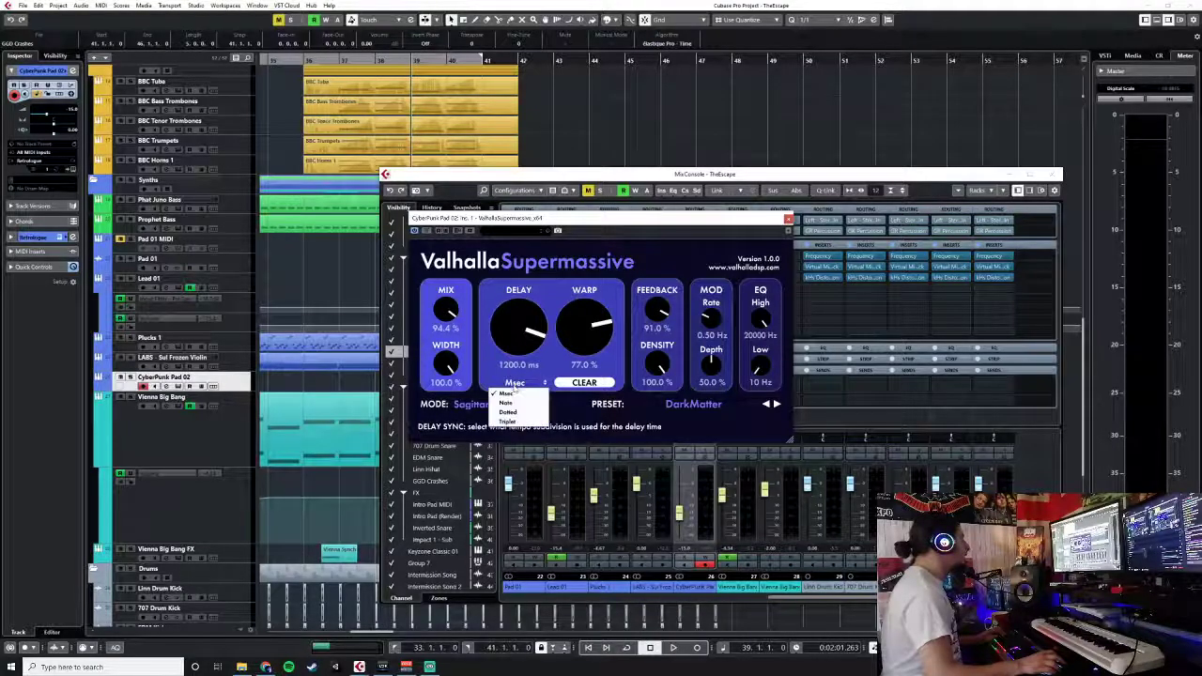
left_click(512, 405)
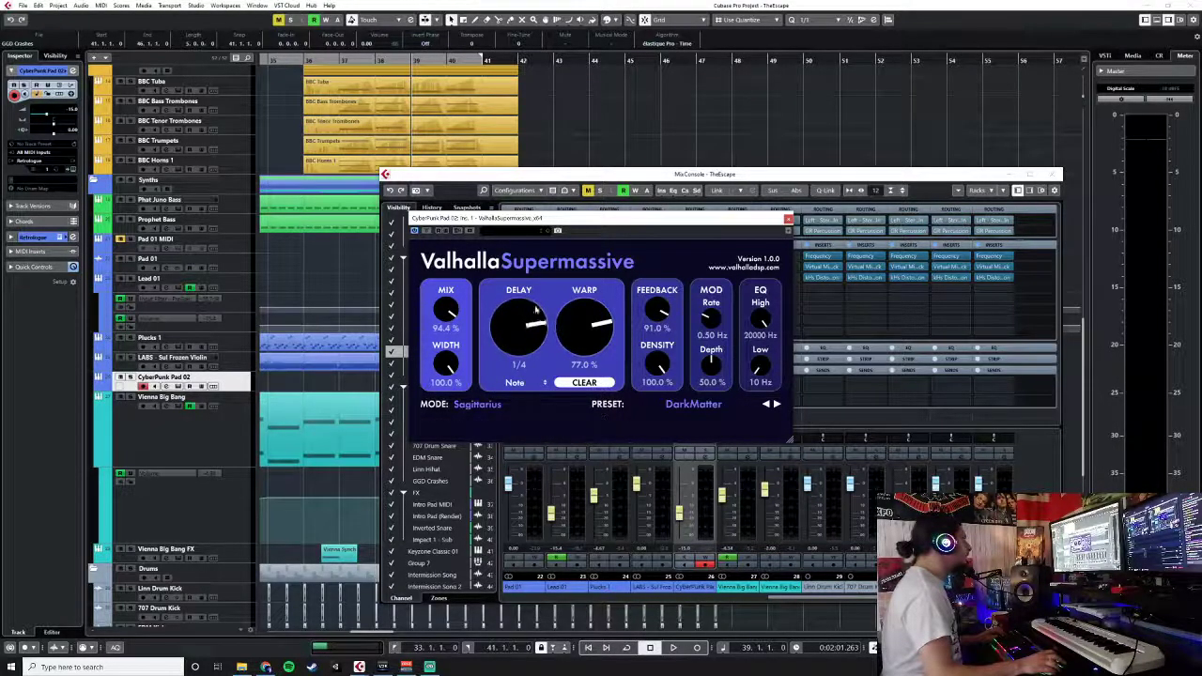
left_click_drag(535, 330, 545, 380)
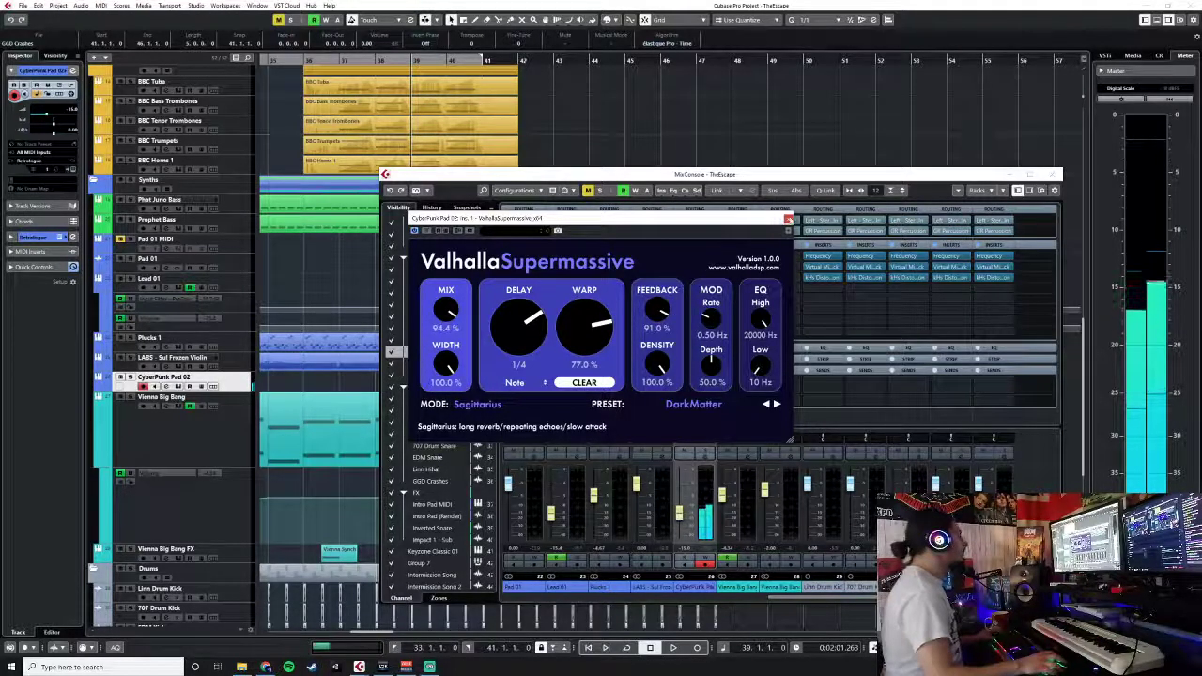
left_click(789, 220)
- Insert the Frequency EQ after ValhallaSupermassive on the CyberPunk Pad 02 channel
left_click(719, 255)
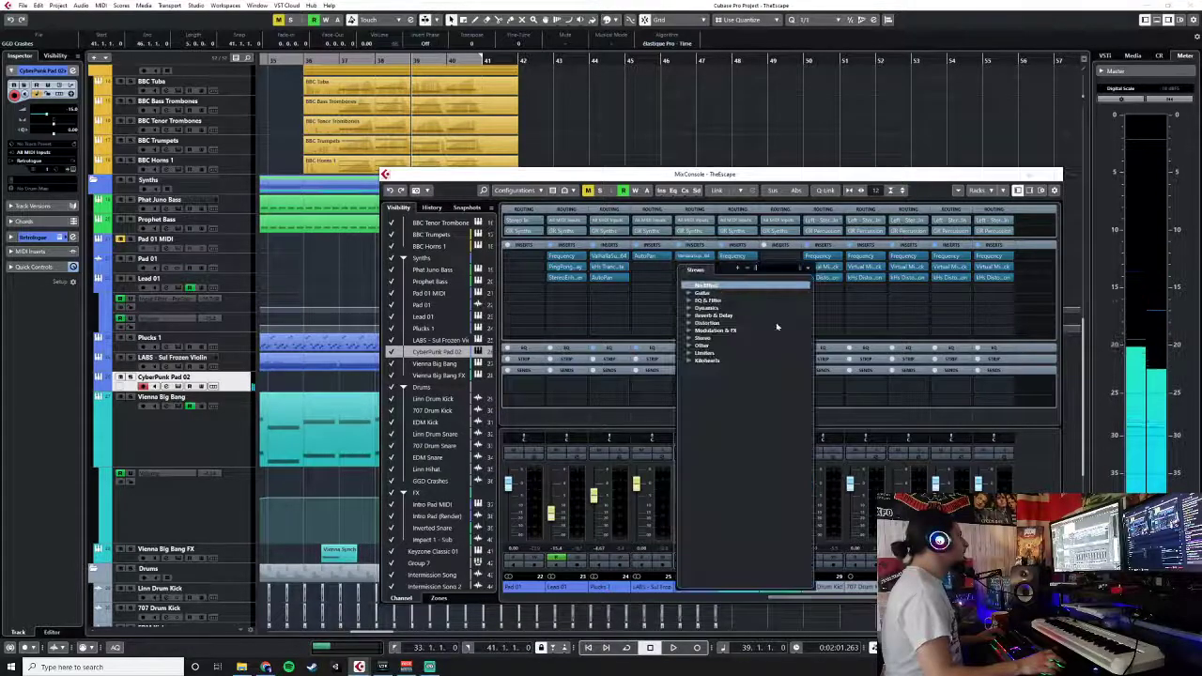
type("freq")
key("Return")
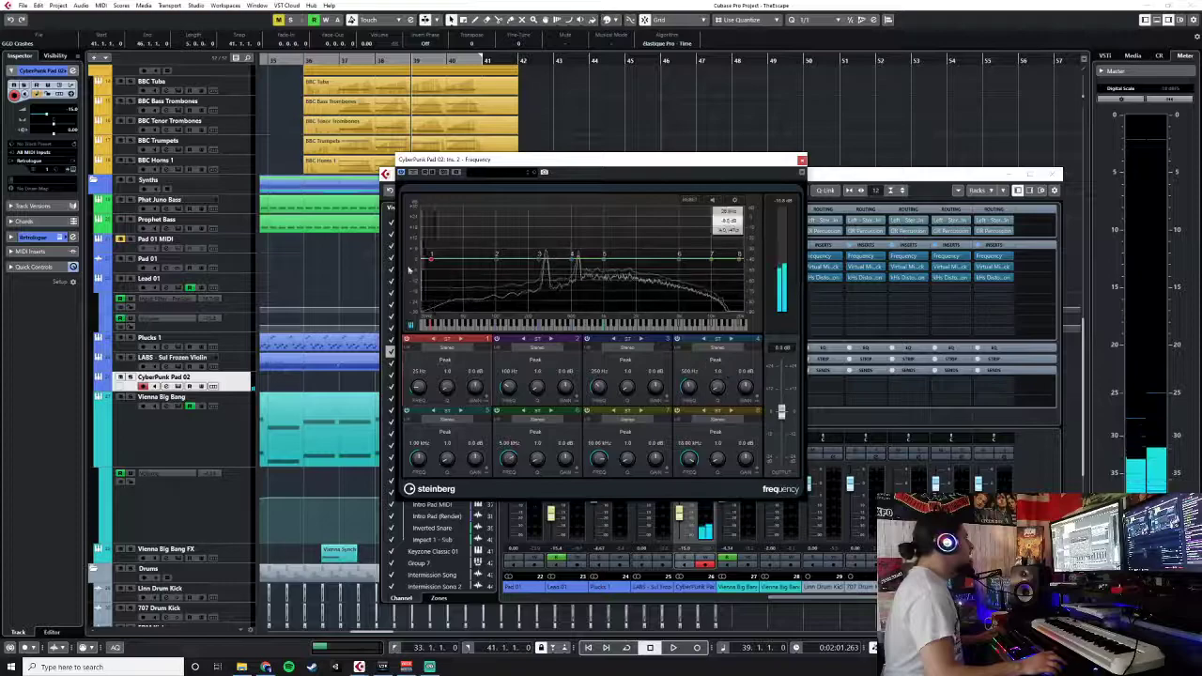
- Set EQ band 1 to Cut 24 at about 500 Hz and band 8 to Cut 48
left_click(445, 360)
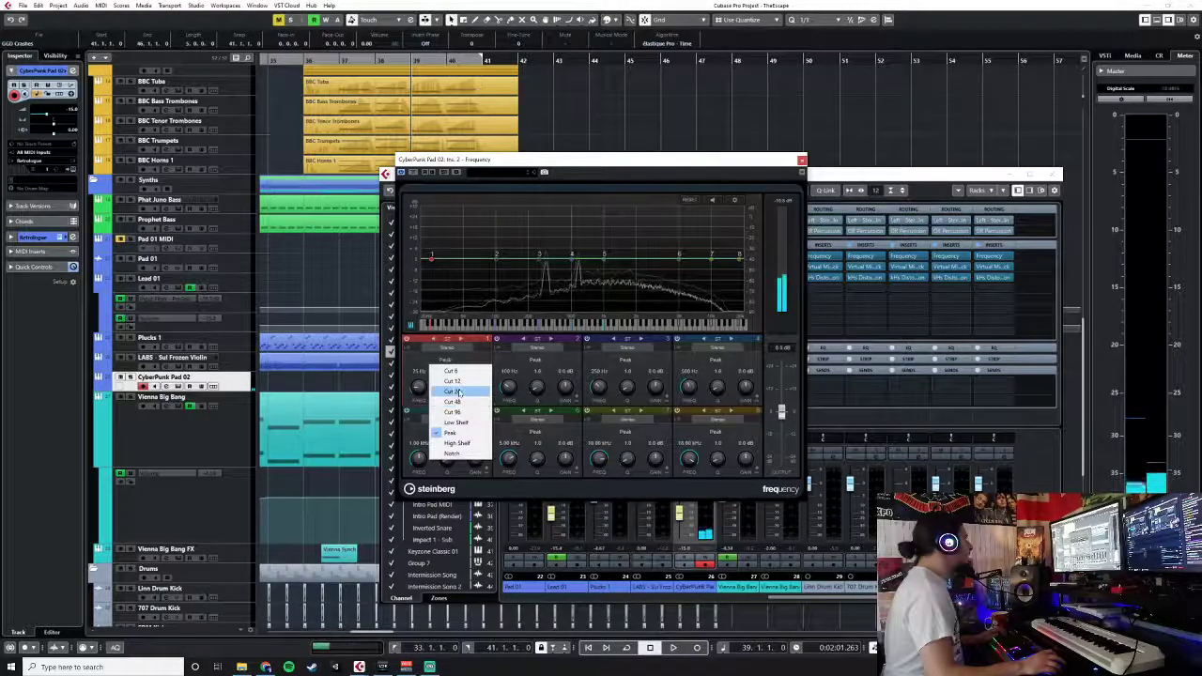
left_click(455, 391)
left_click_drag(431, 256, 576, 271)
left_click(724, 428)
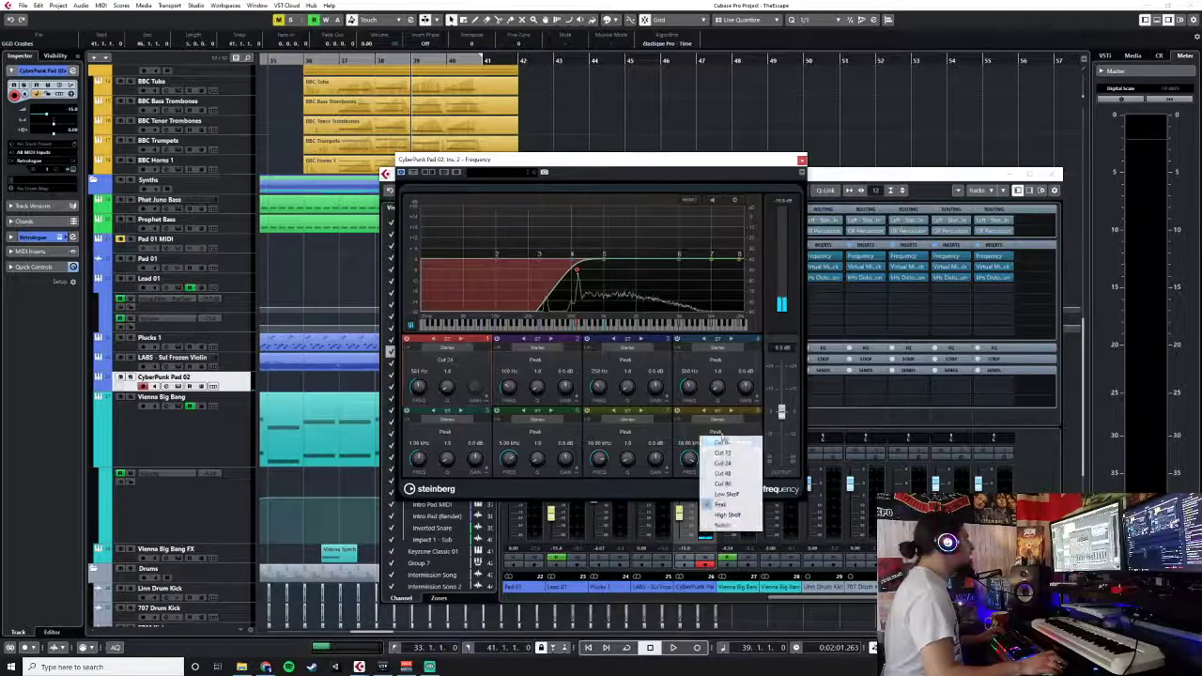
left_click(718, 467)
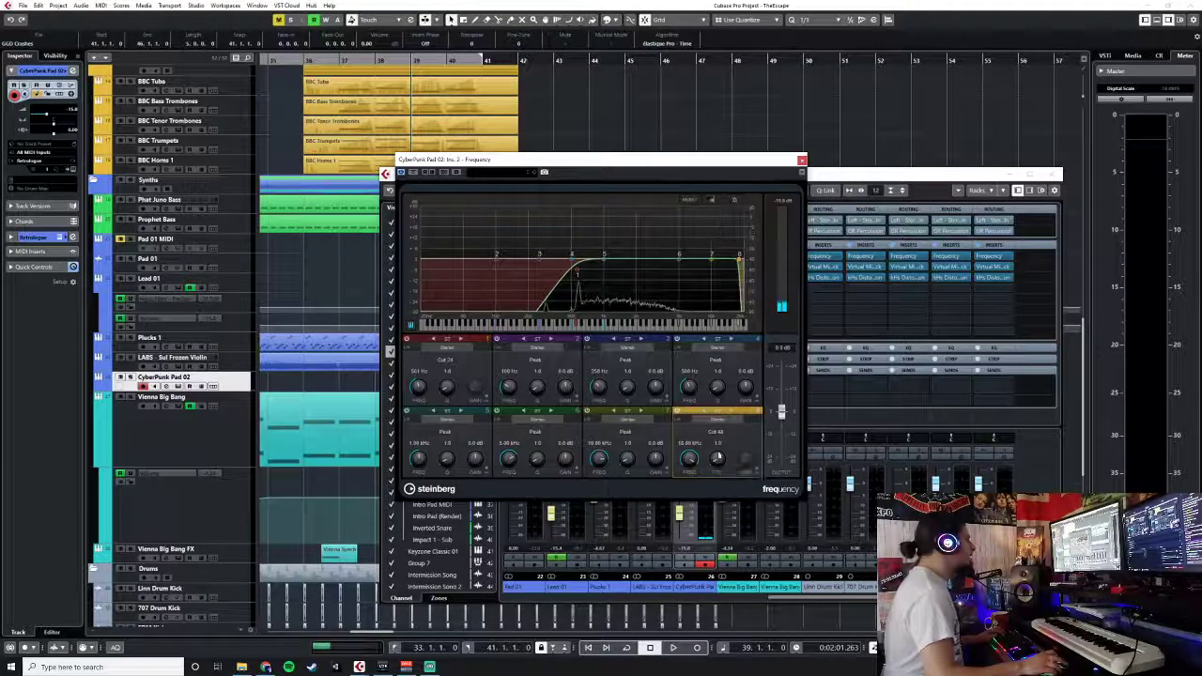
- Change EQ band 8 to Cut 12 at about 6.4 kHz and close the EQ and the MixConsole
left_click(723, 428)
left_click(719, 450)
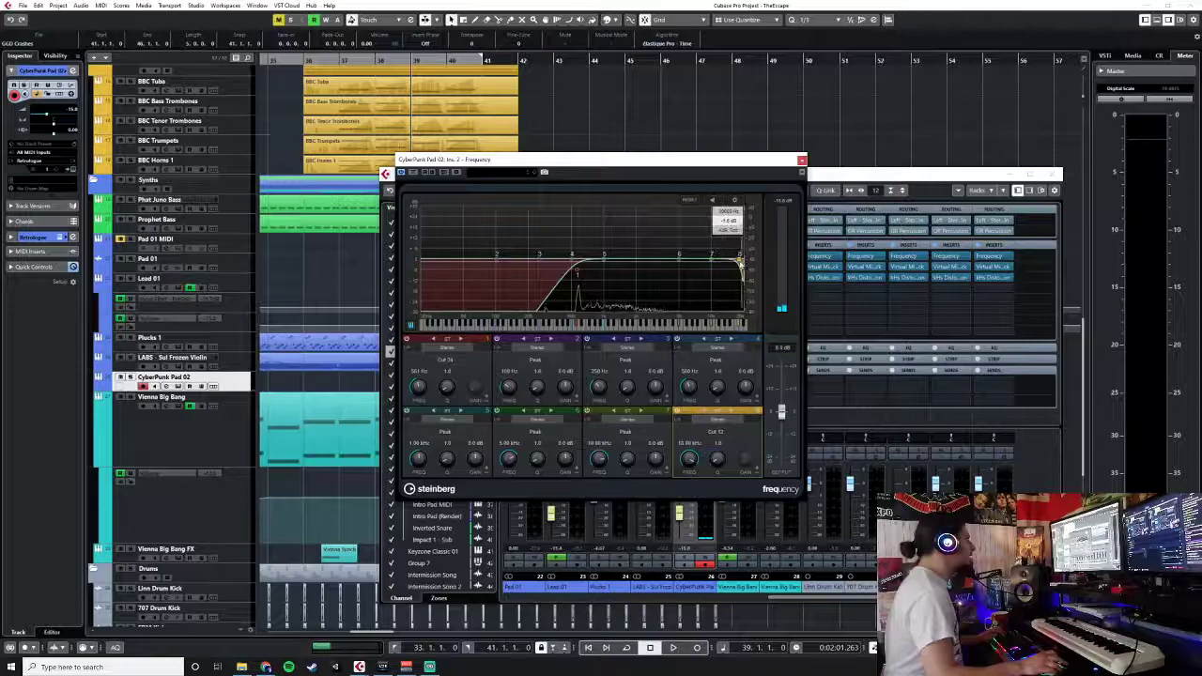
left_click_drag(740, 255, 698, 268)
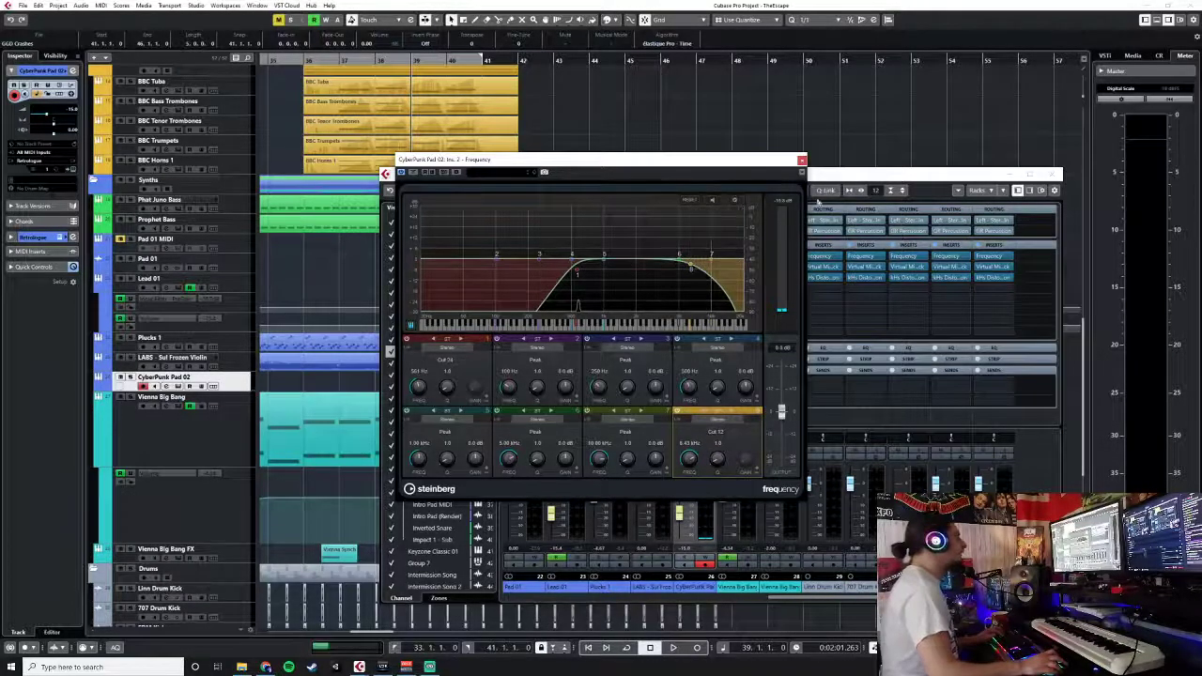
left_click(801, 159)
left_click(1054, 175)
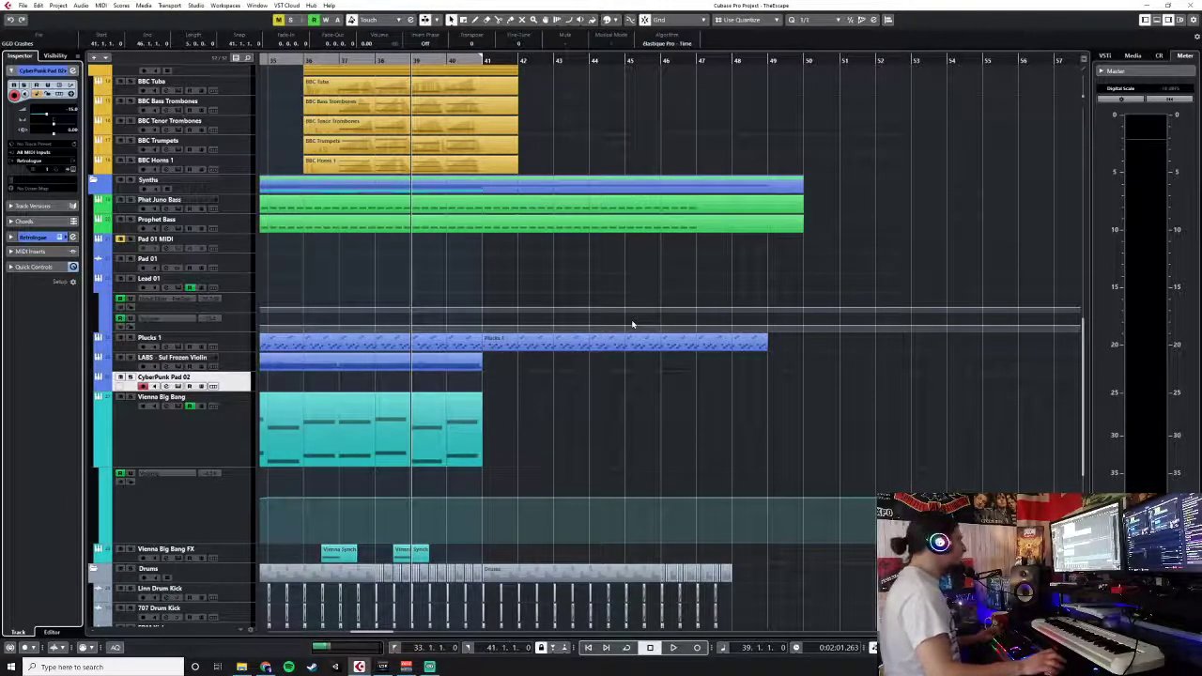
- Record a chord part on the CyberPunk Pad 02 track from bar 39 to about bar 49 and quantize its notes to 1/1
key("KP_Multiply")
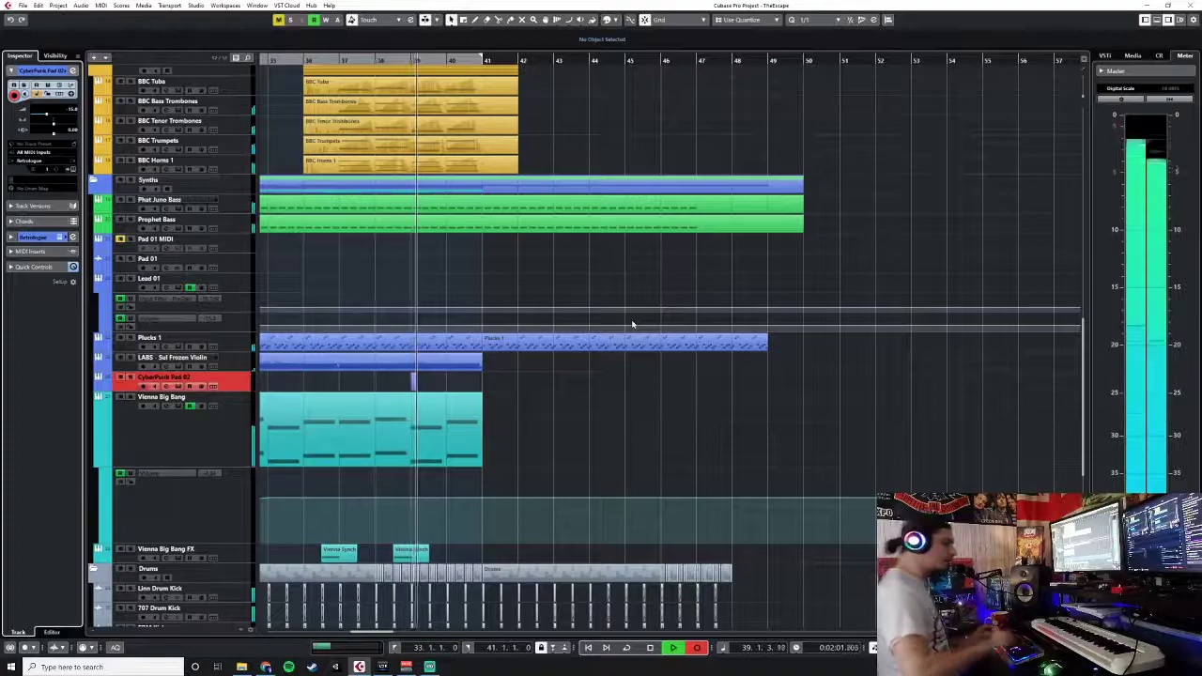
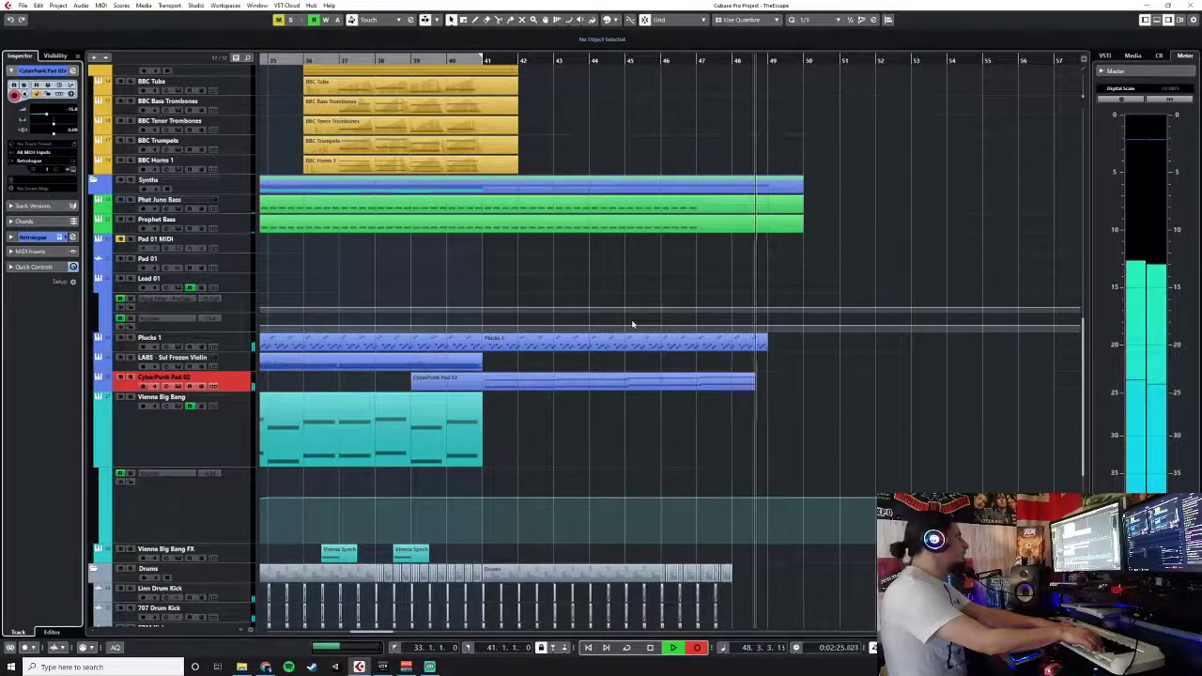
key("space")
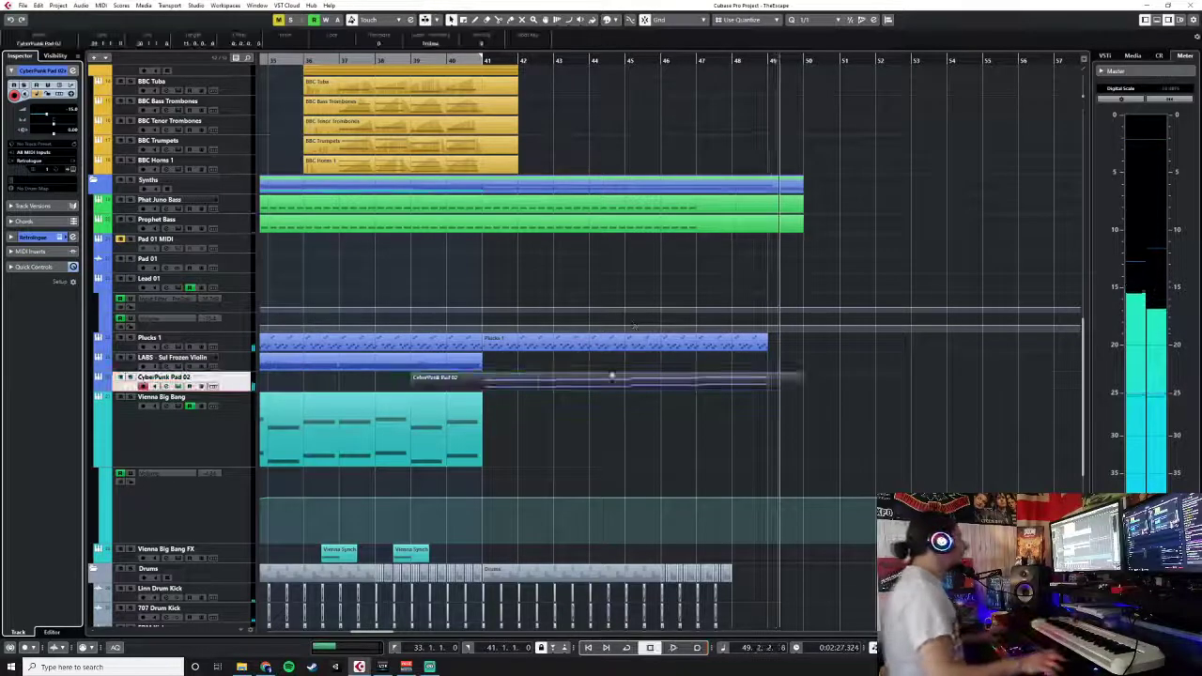
double_click(595, 388)
scroll(583, 432, "down", 2)
left_click_drag(387, 402, 821, 521)
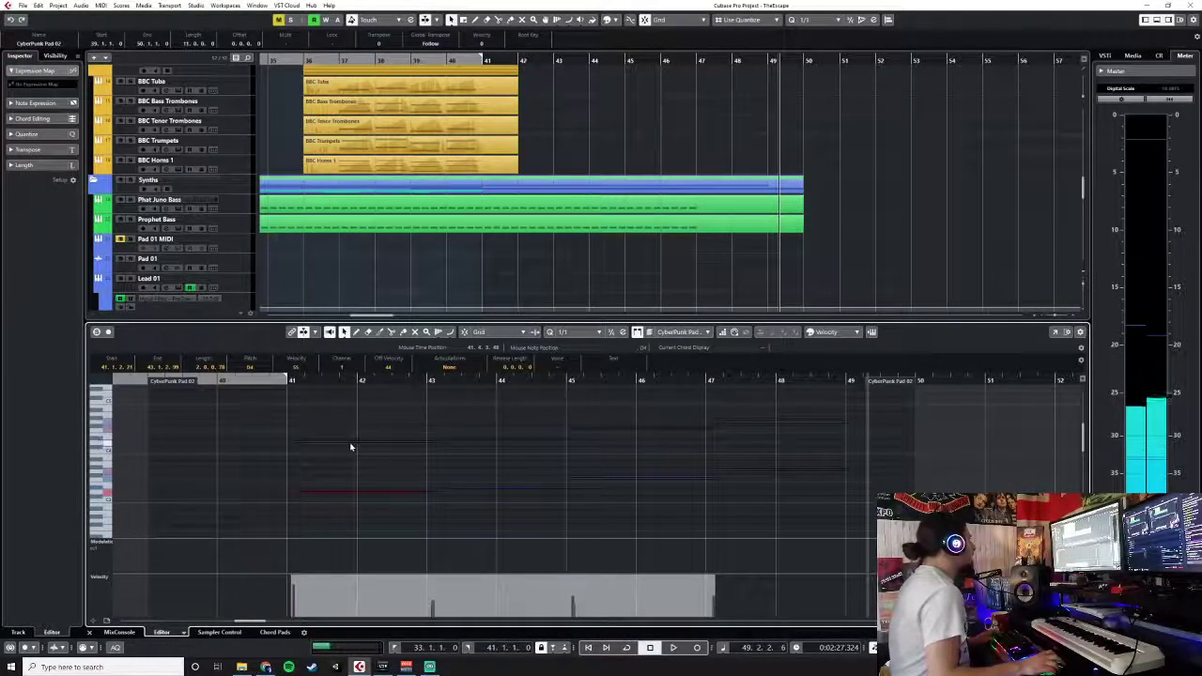
key("q")
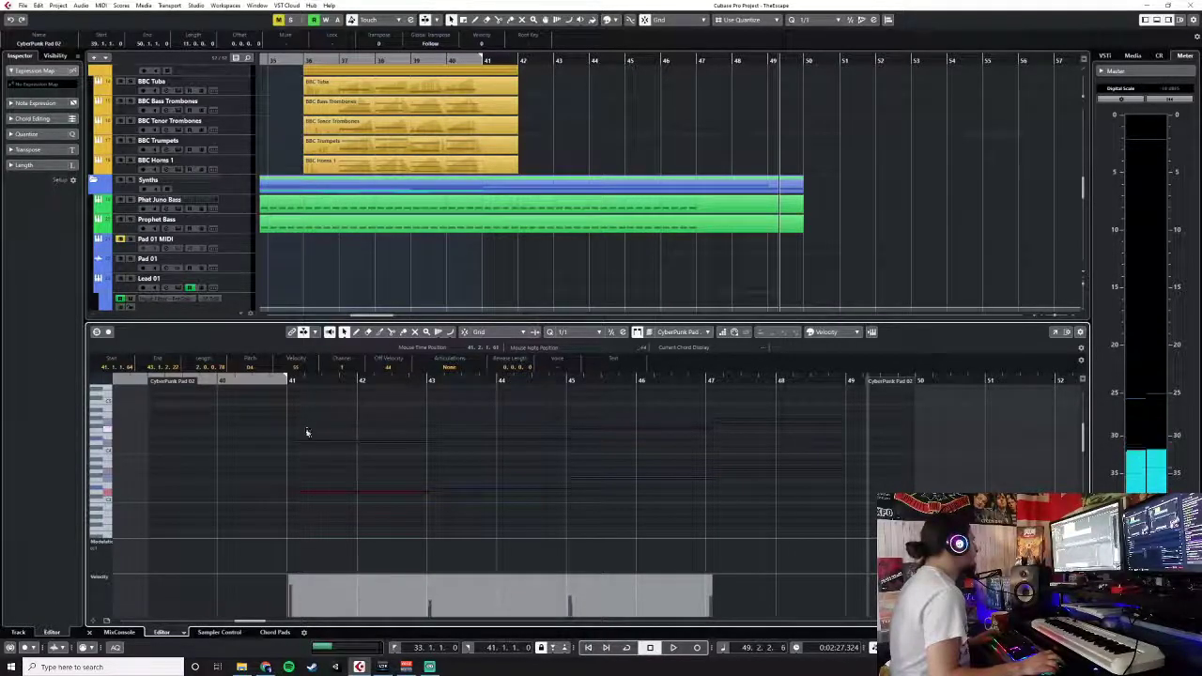
left_click_drag(301, 443, 298, 444)
left_click(219, 585)
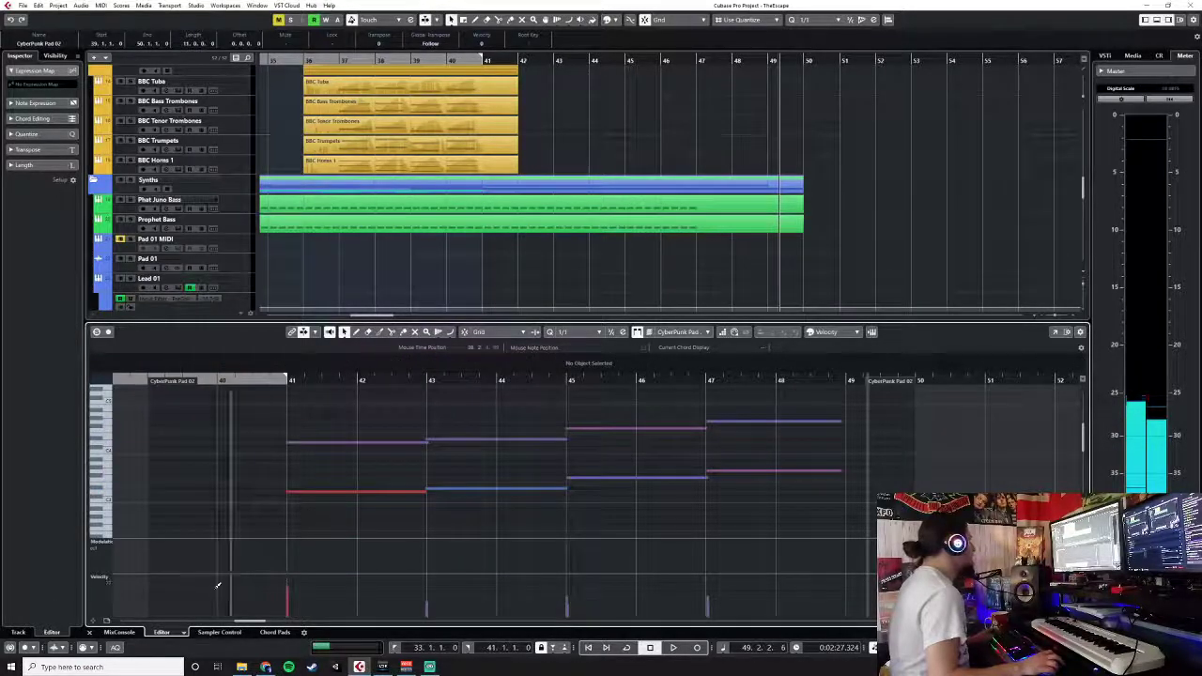
left_click(90, 633)
- Play the section from just before bar 41 and duplicate the drum events of bars 46 and 47 to bar 48
left_click(484, 58)
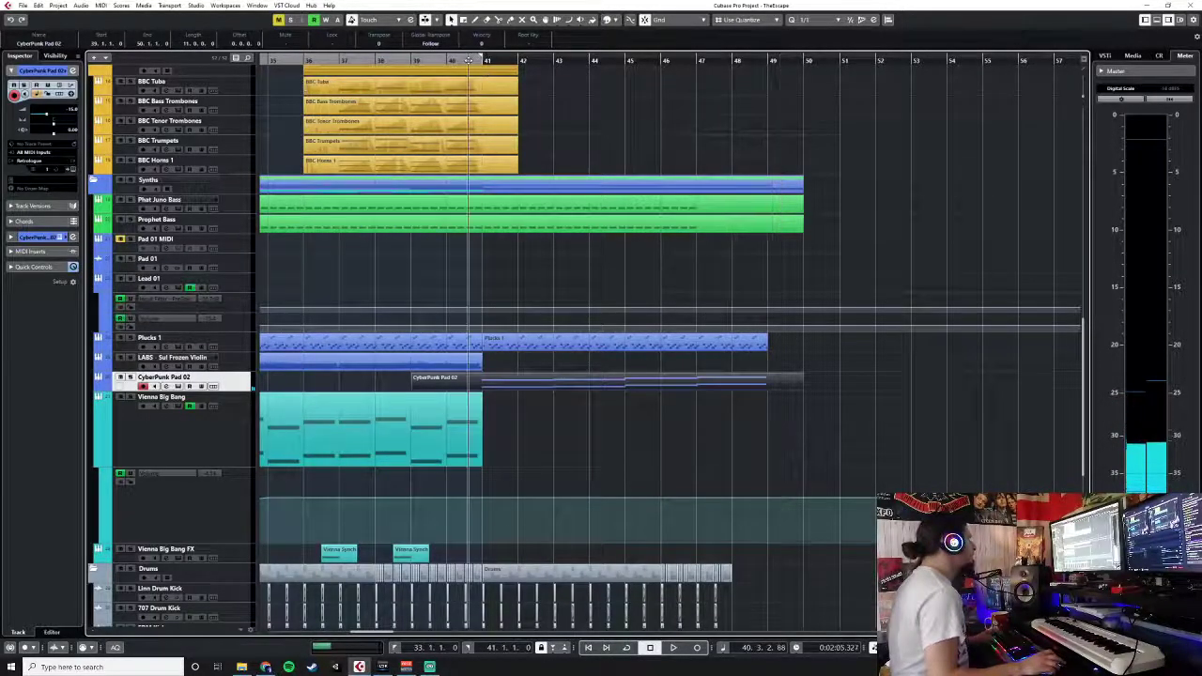
key("space")
scroll(751, 423, "down", 4)
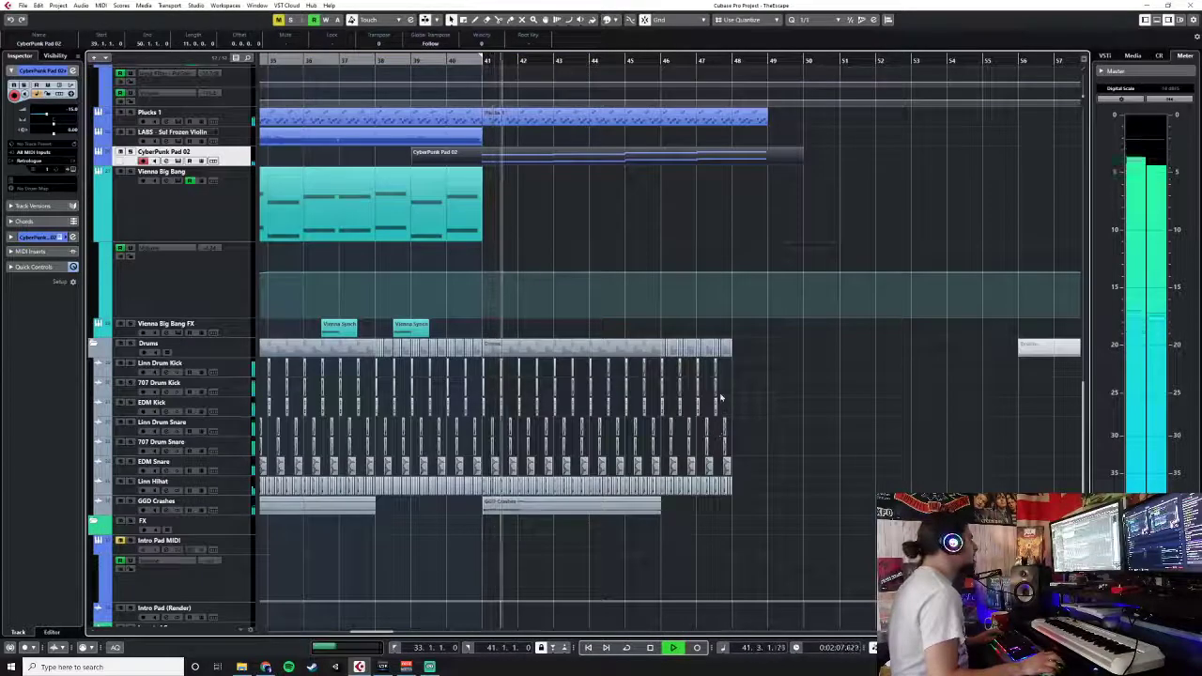
scroll(722, 400, "up", 5)
scroll(722, 392, "down", 3)
left_click_drag(869, 353, 747, 510)
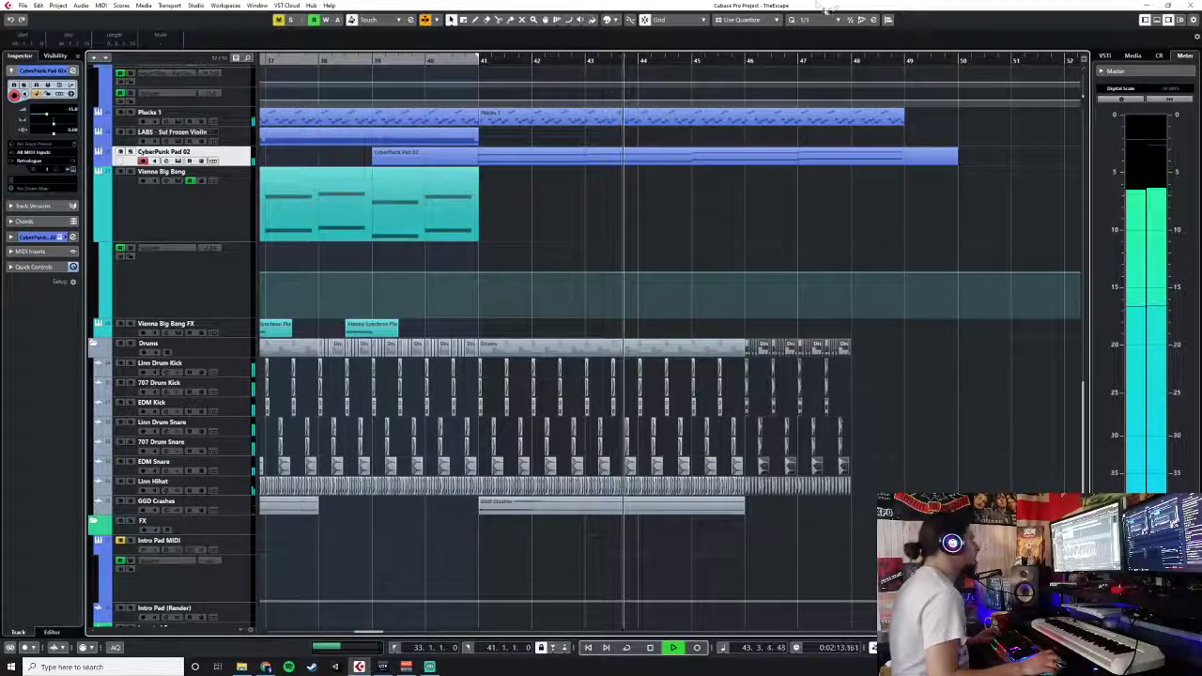
key("space")
left_click(852, 62)
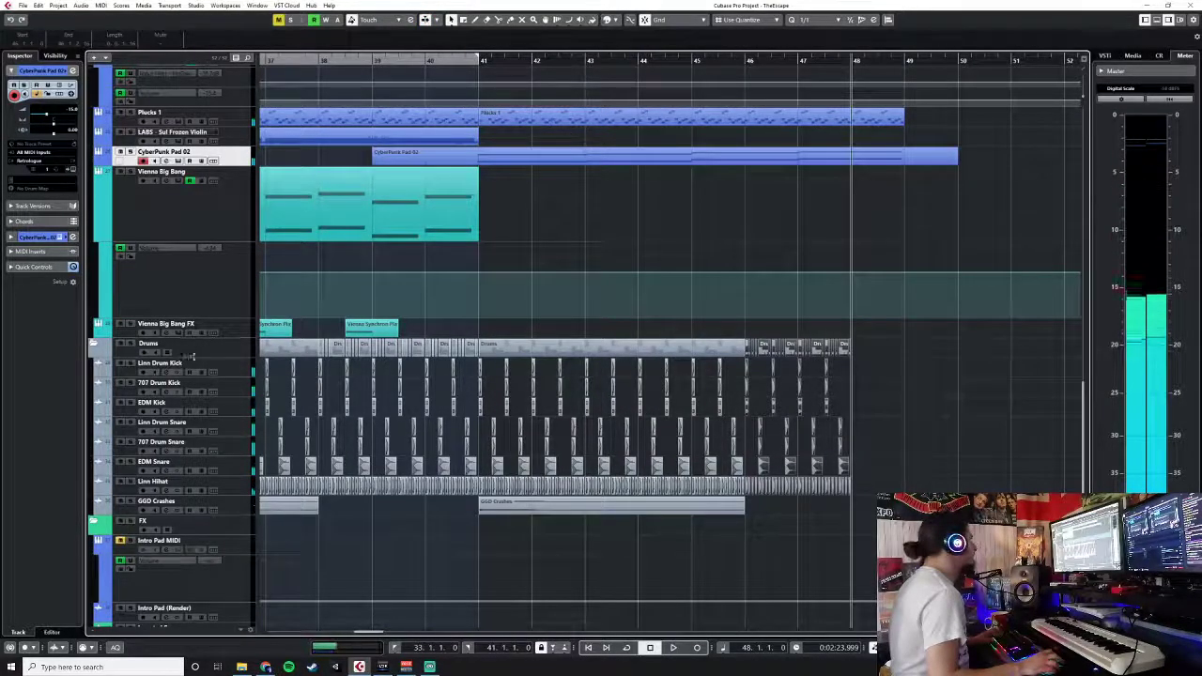
key("ctrl+d")
scroll(860, 211, "up", 3)
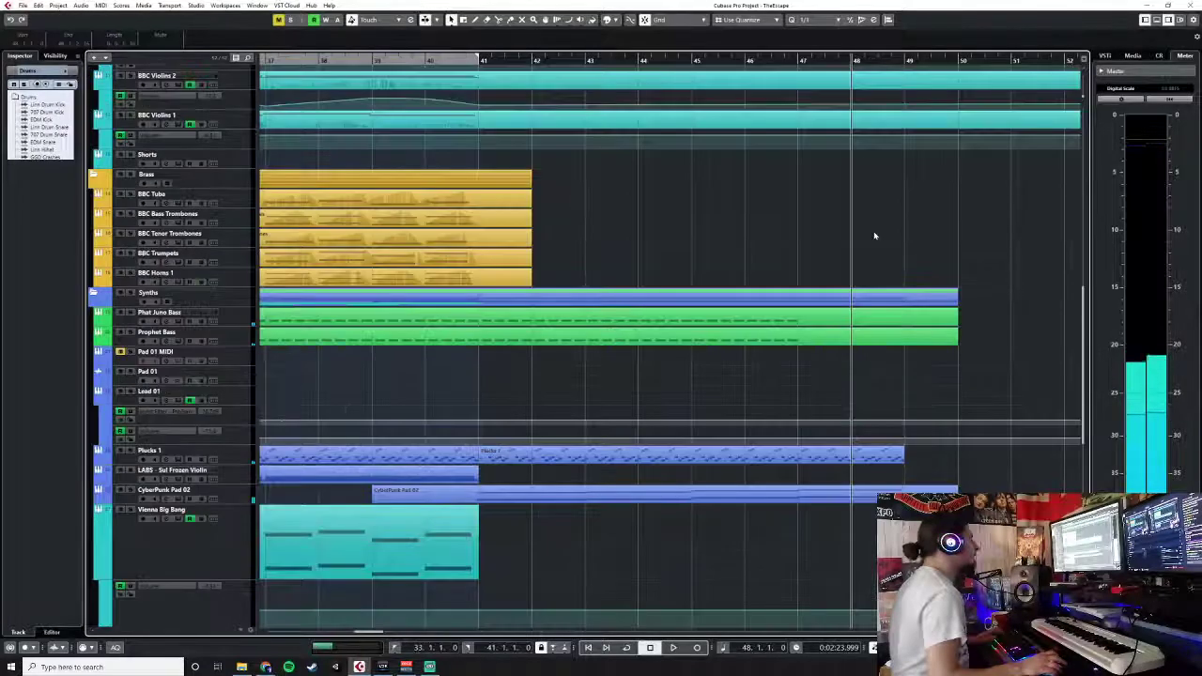
- Open the Phat Juno Bass part, select its notes in bars 45 and 46, and set the quantize value to 1/16
scroll(874, 234, "down", 1)
left_click(827, 188)
double_click(815, 206)
left_click_drag(894, 442, 738, 499)
left_click(601, 333)
left_click(579, 376)
left_click(578, 332)
left_click(580, 385)
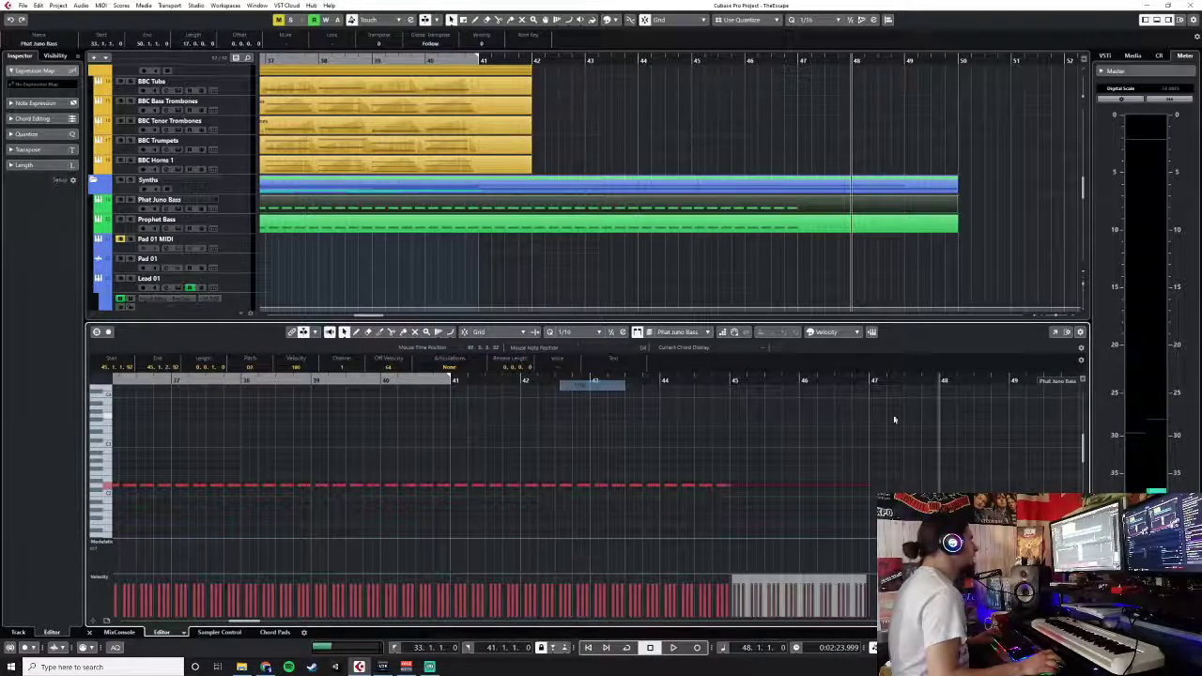
- Paste copies of the selected Phat Juno Bass notes at the start of bar 47 and close the editor
left_click(875, 381)
scroll(907, 464, "up", 3)
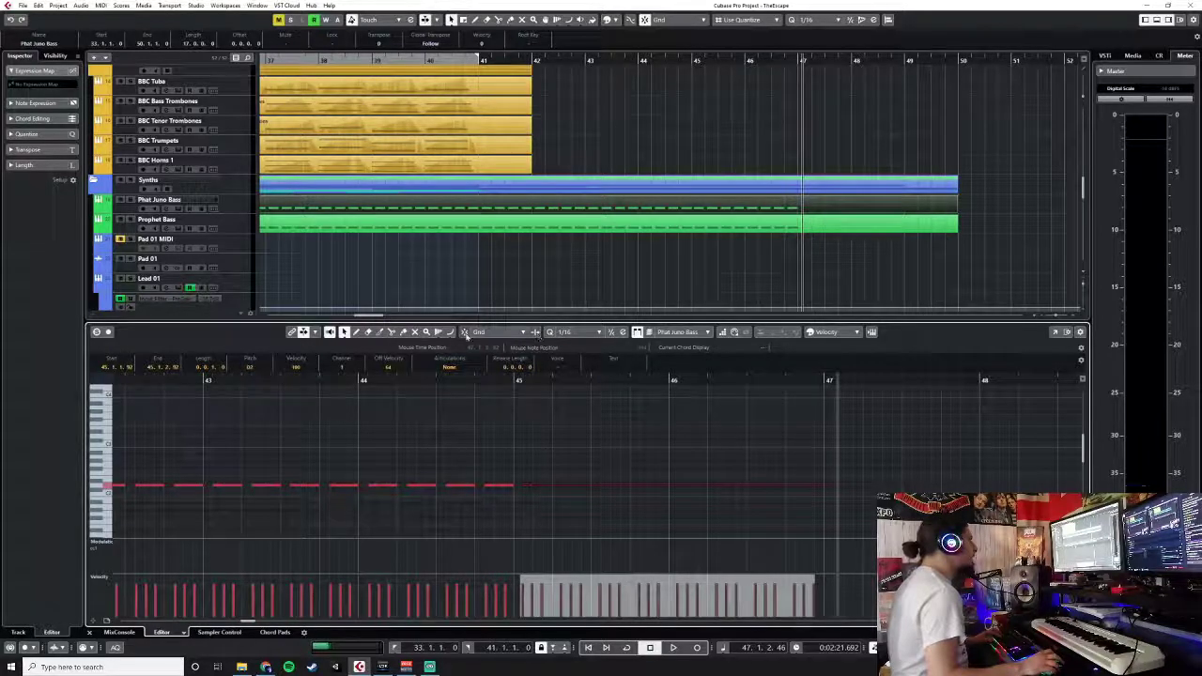
left_click(834, 381)
key("ctrl+v")
scroll(912, 461, "down", 4)
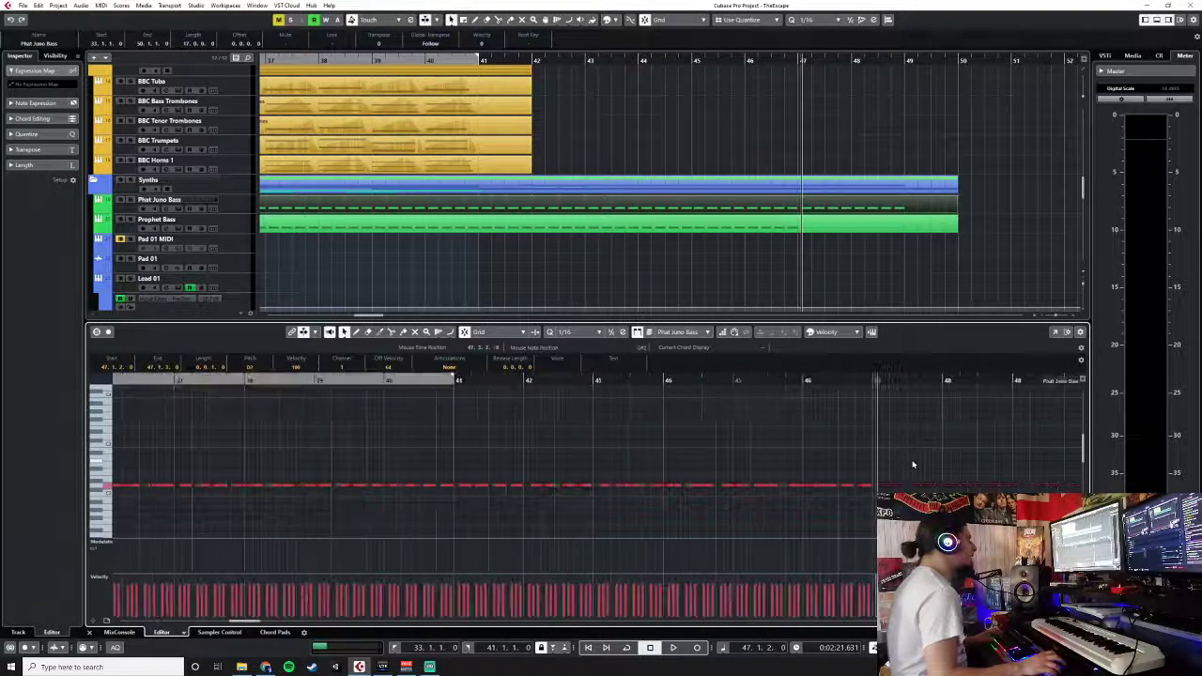
left_click(91, 633)
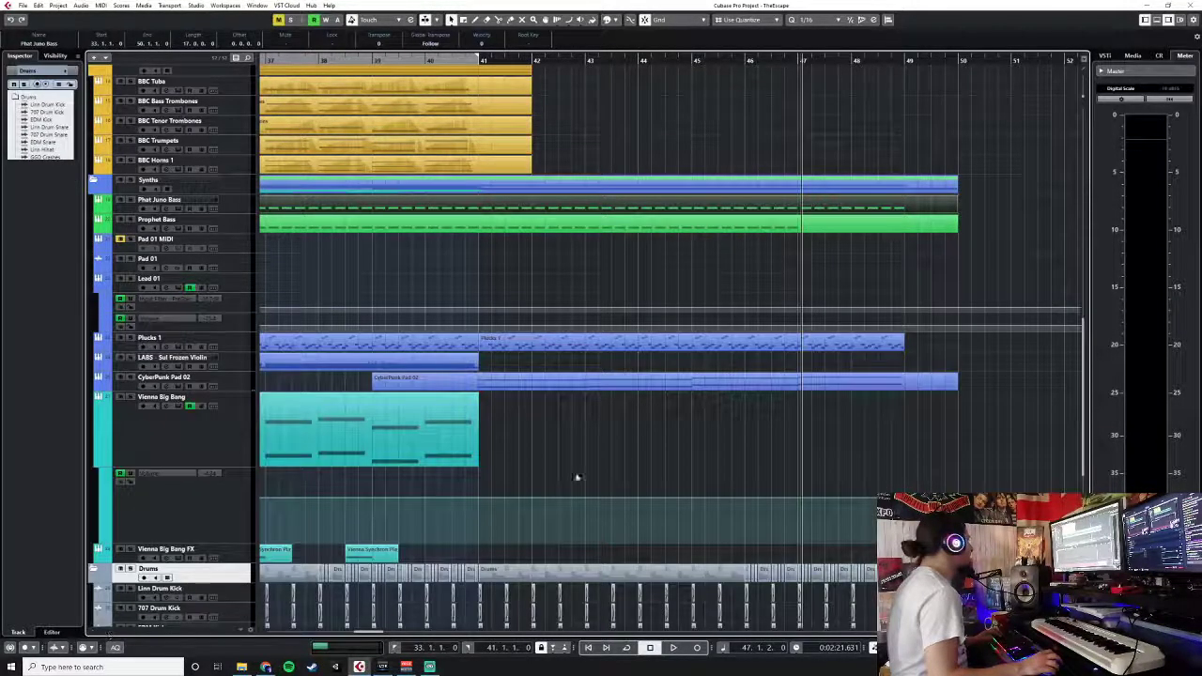
- Duplicate the Prophet Bass notes of bars 45 and 46 so they continue from bar 47, and close the editor
double_click(850, 207)
left_click_drag(900, 438, 746, 484)
key("ctrl+d")
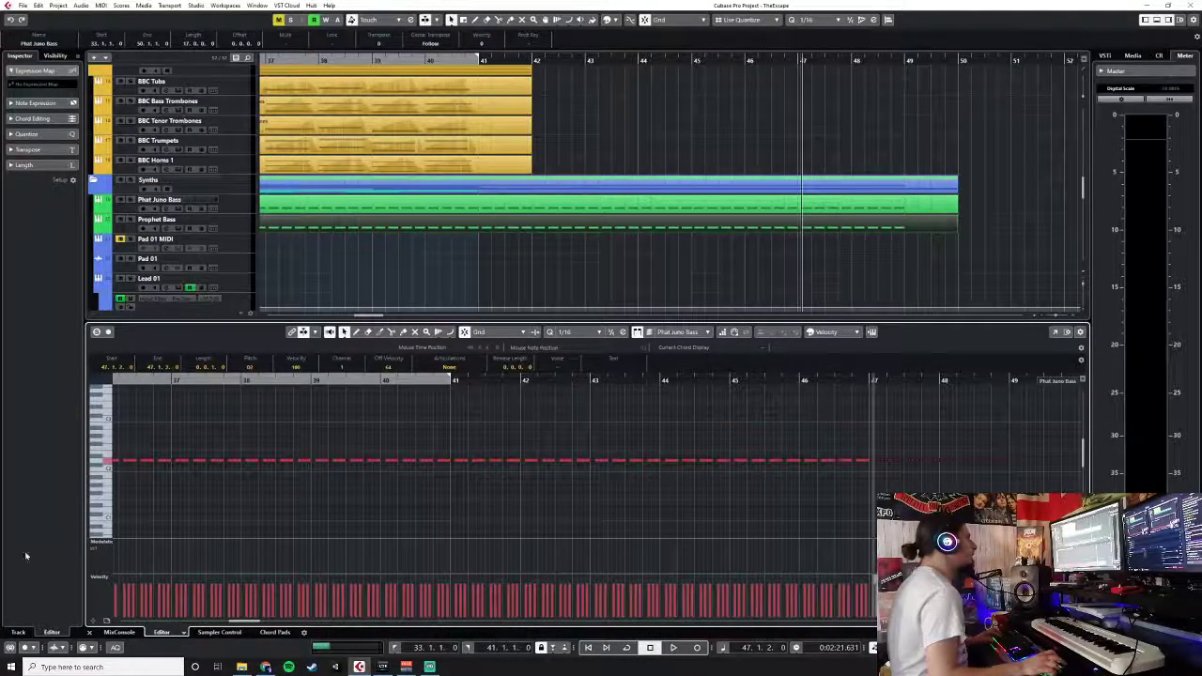
left_click(89, 633)
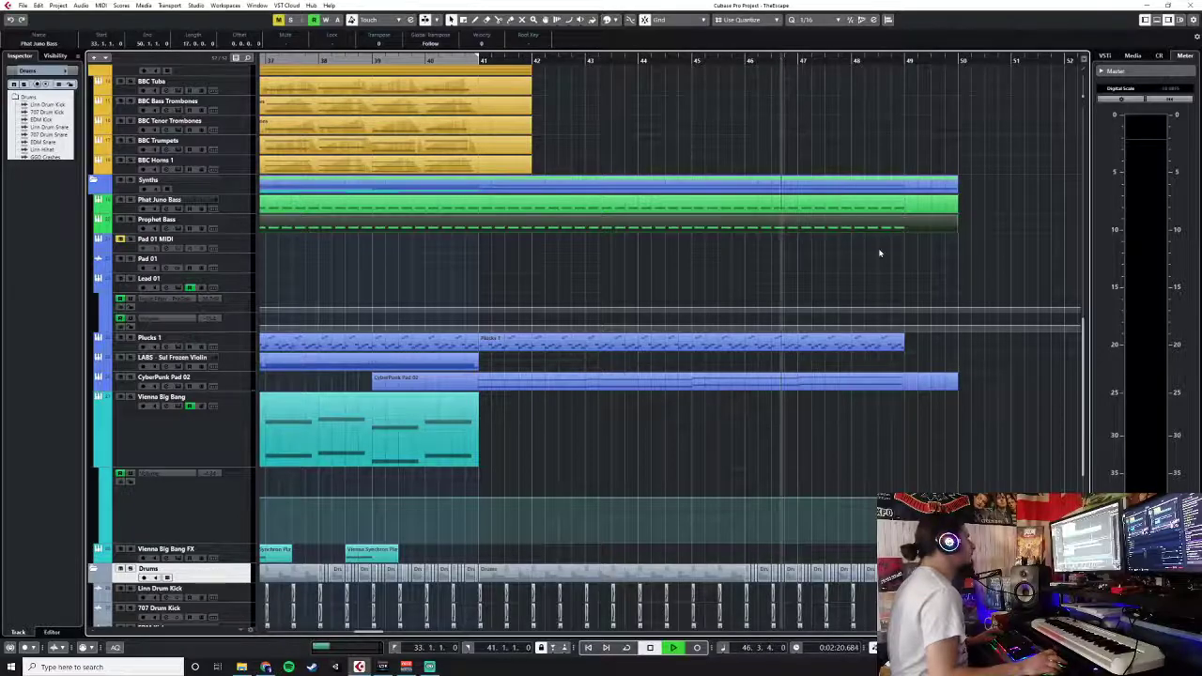
- Play the extended section through to bar 50 and delete the drum events from bar 49 onward
scroll(881, 253, "down", 5)
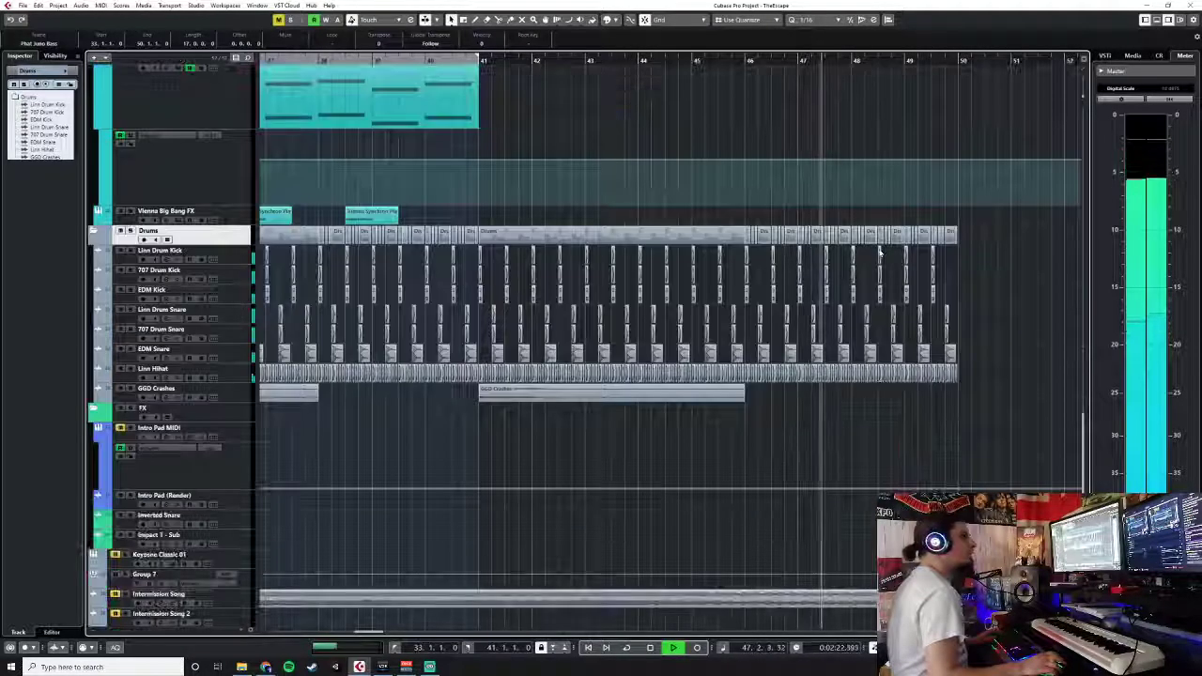
scroll(880, 253, "up", 5)
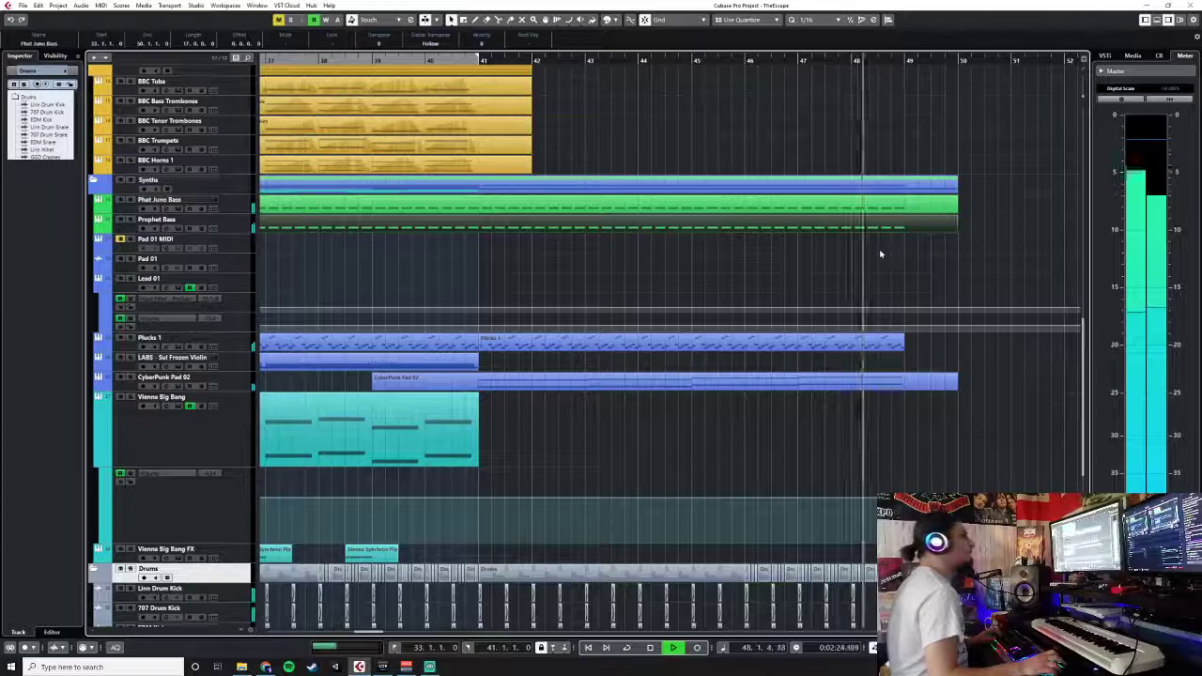
scroll(880, 253, "down", 3)
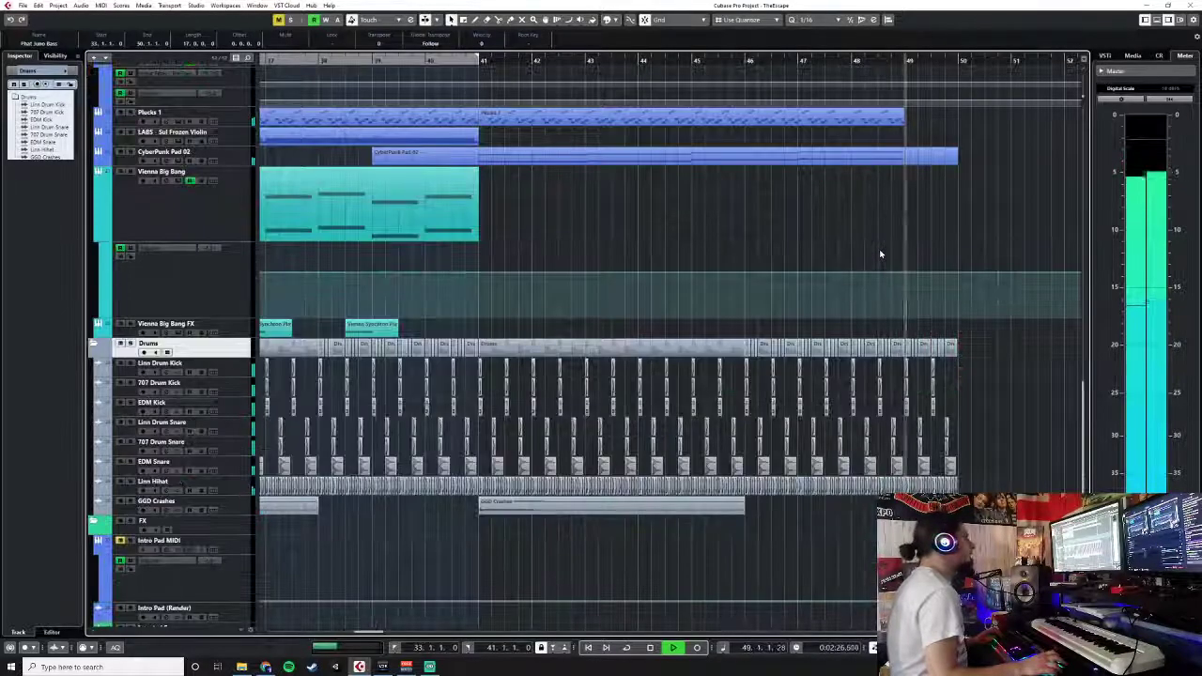
scroll(881, 252, "up", 6)
scroll(880, 253, "down", 6)
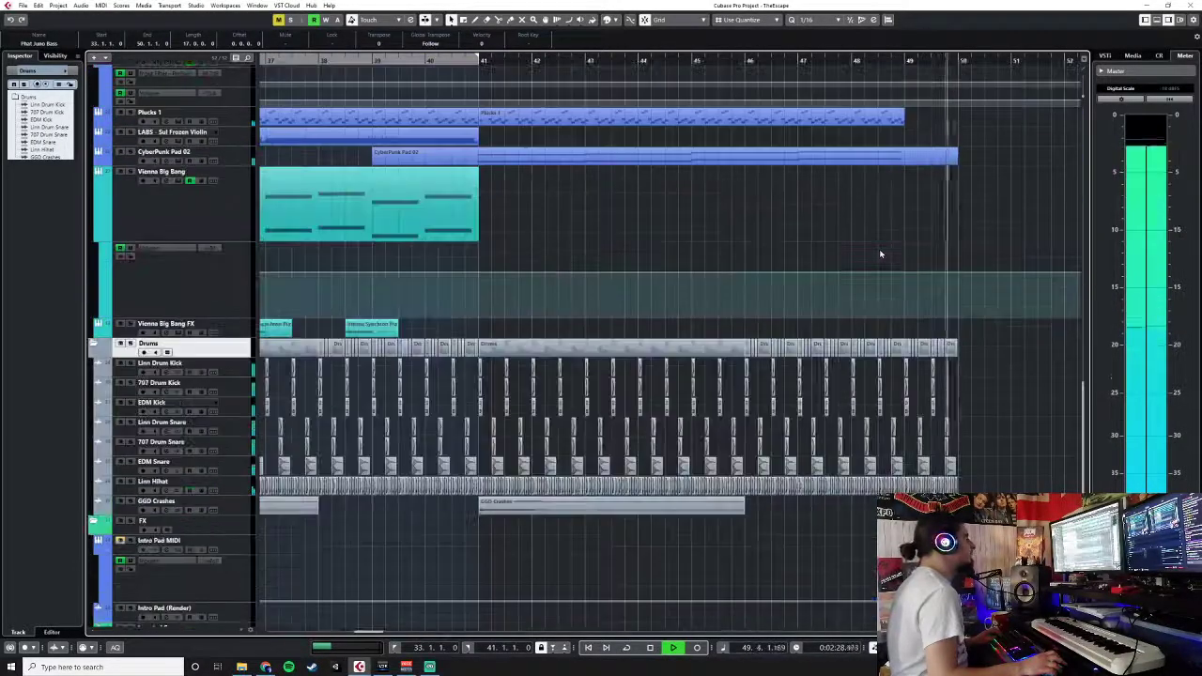
key("space")
left_click_drag(974, 334, 905, 506)
key("Delete")
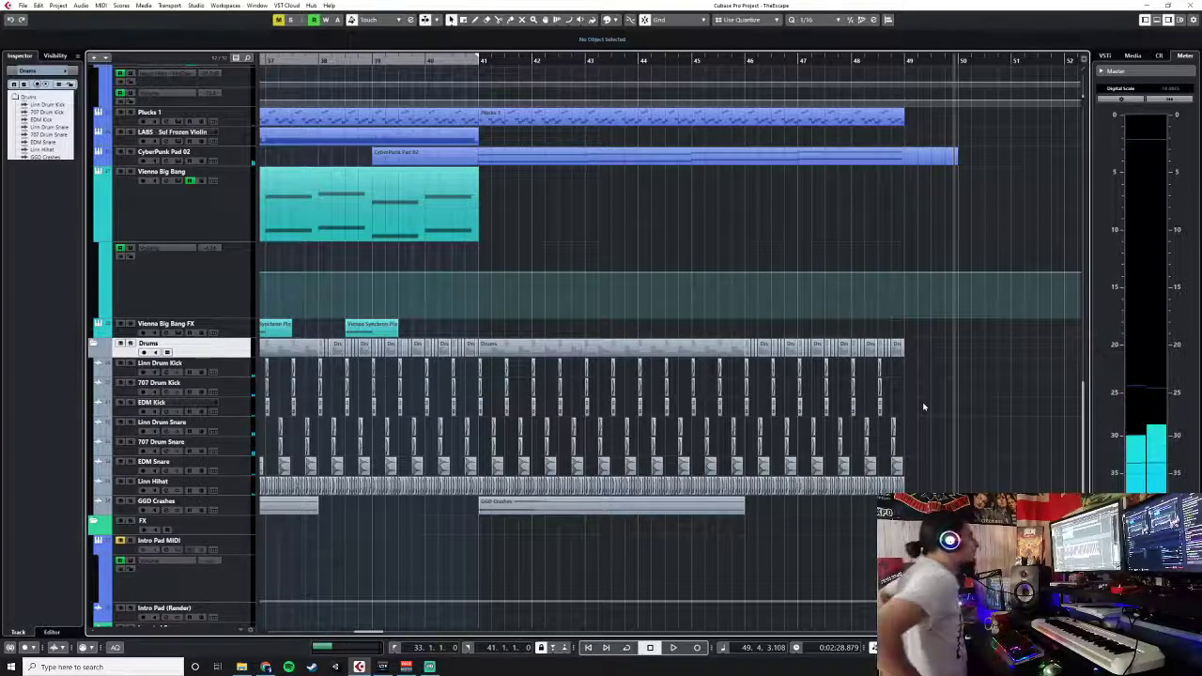
- Rename the CyberPunk Pad 02 track to CyberPunk Atmos 01 and start playback from bar 41
scroll(925, 374, "up", 3)
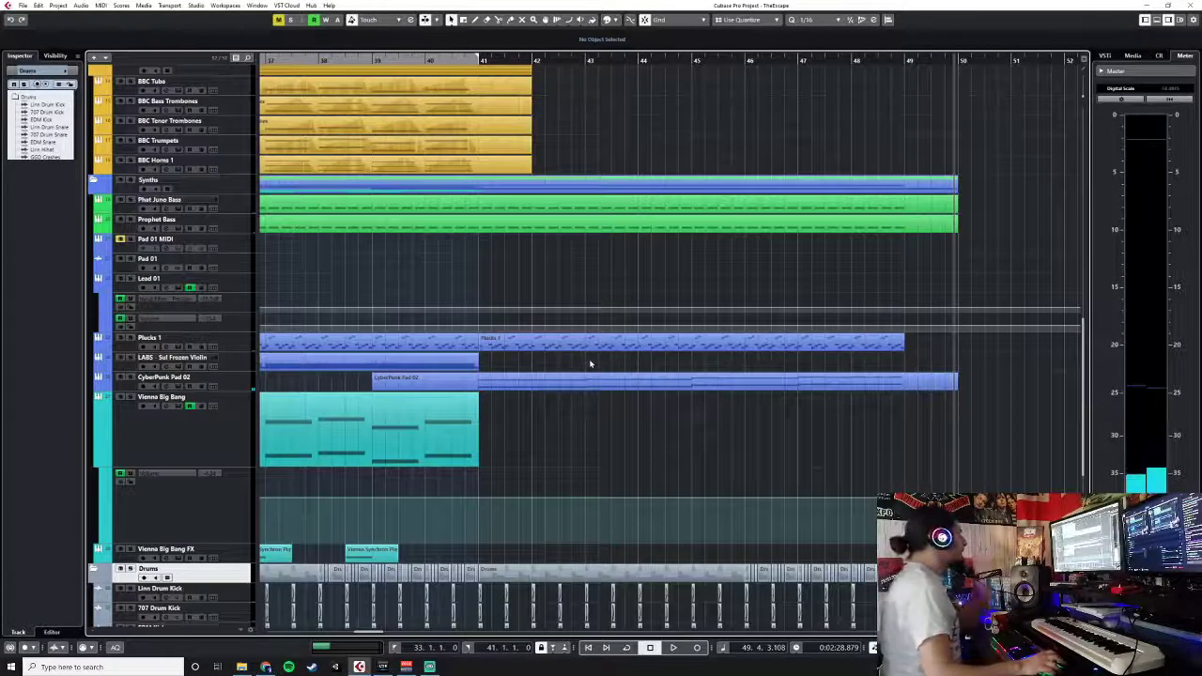
left_click(242, 387)
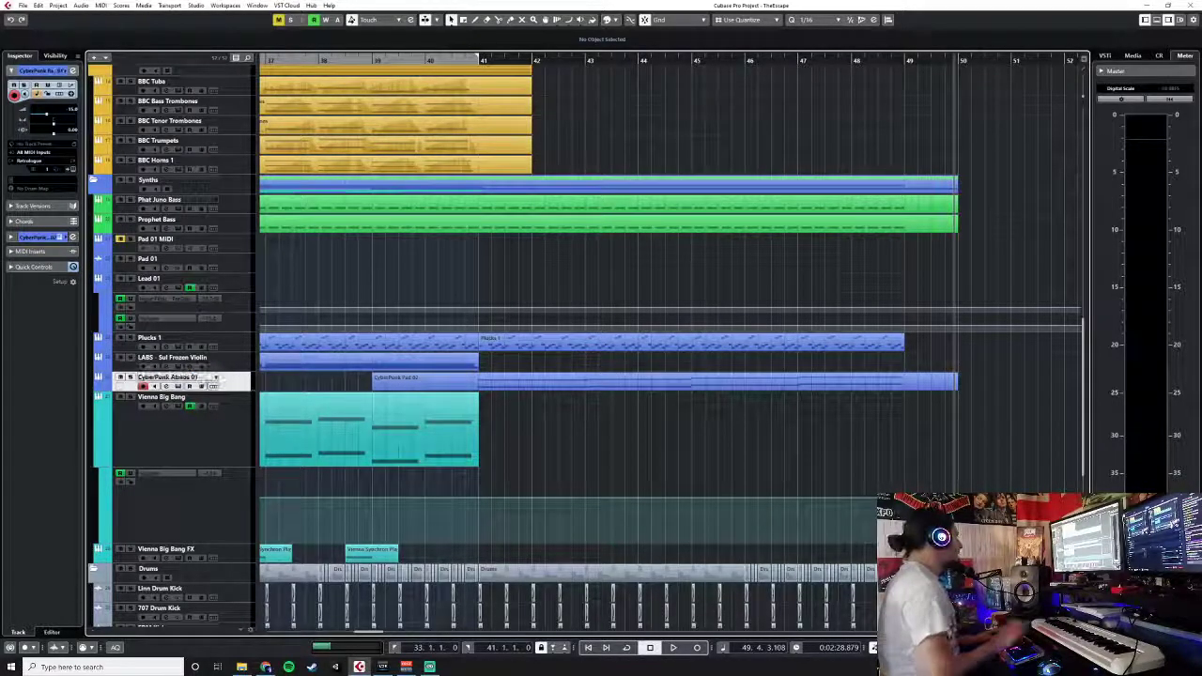
left_click(480, 61)
key("space")
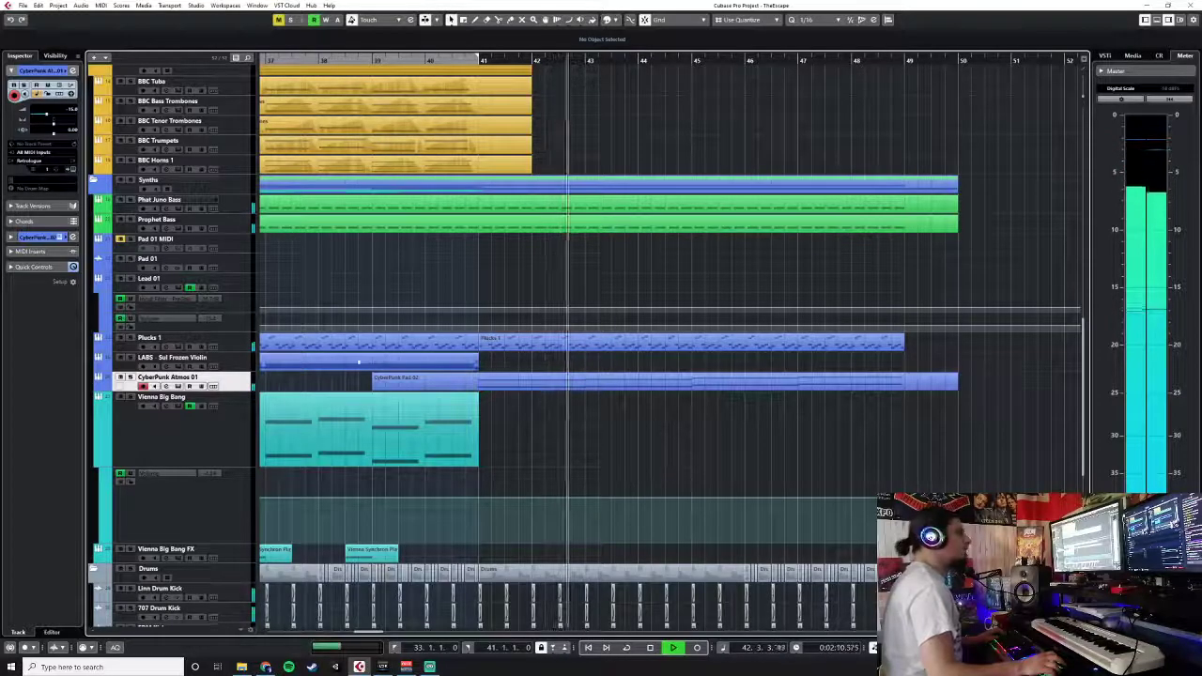
- Check the track's Retrologue instrument and insert kHs Trance Gate after Frequency on the CyberPunk Atmos 01 channel
left_click(72, 171)
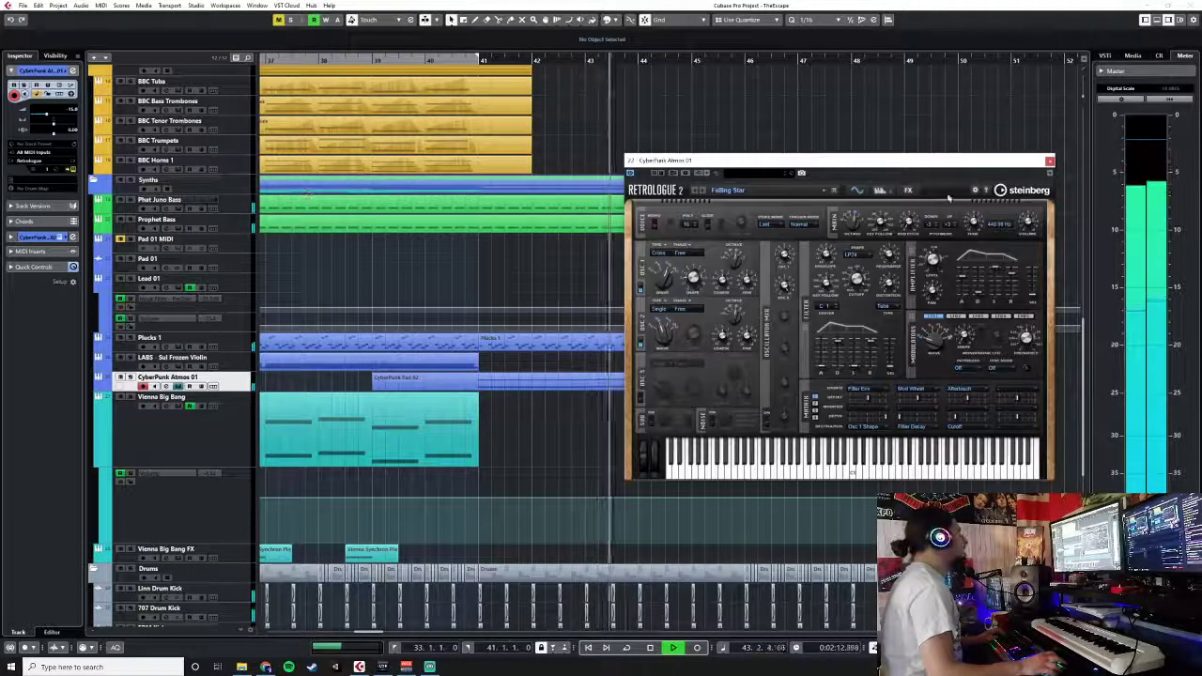
left_click(1049, 163)
key("F3")
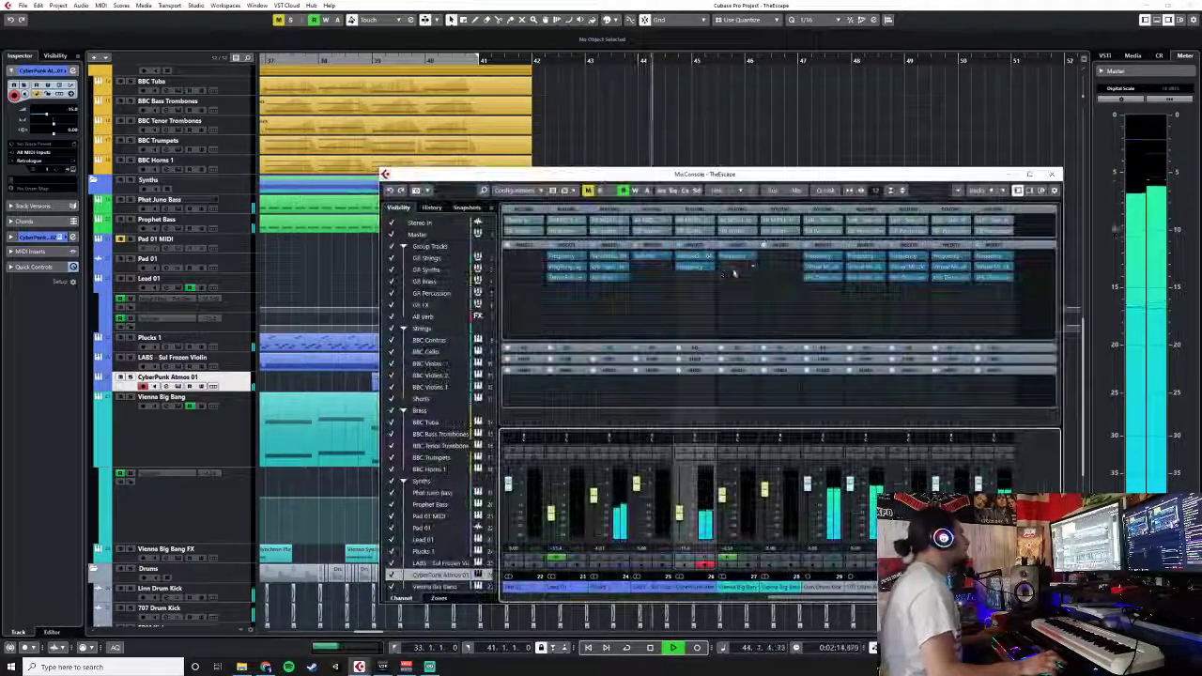
left_click(709, 280)
type("gate")
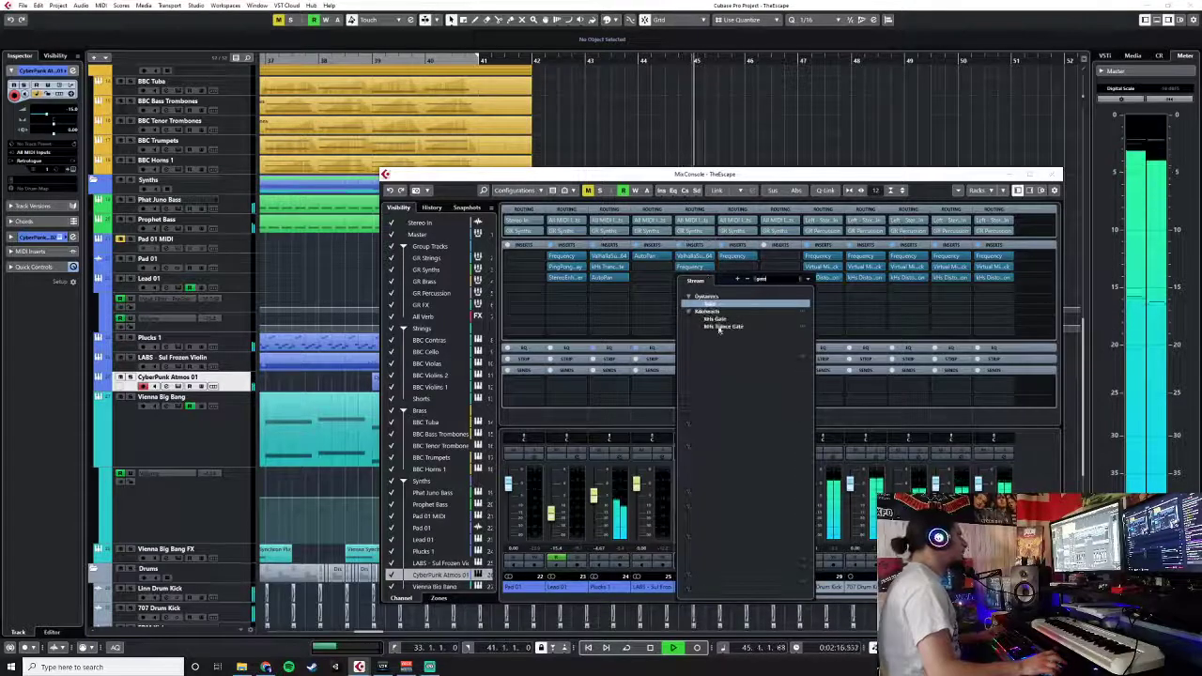
left_click(718, 327)
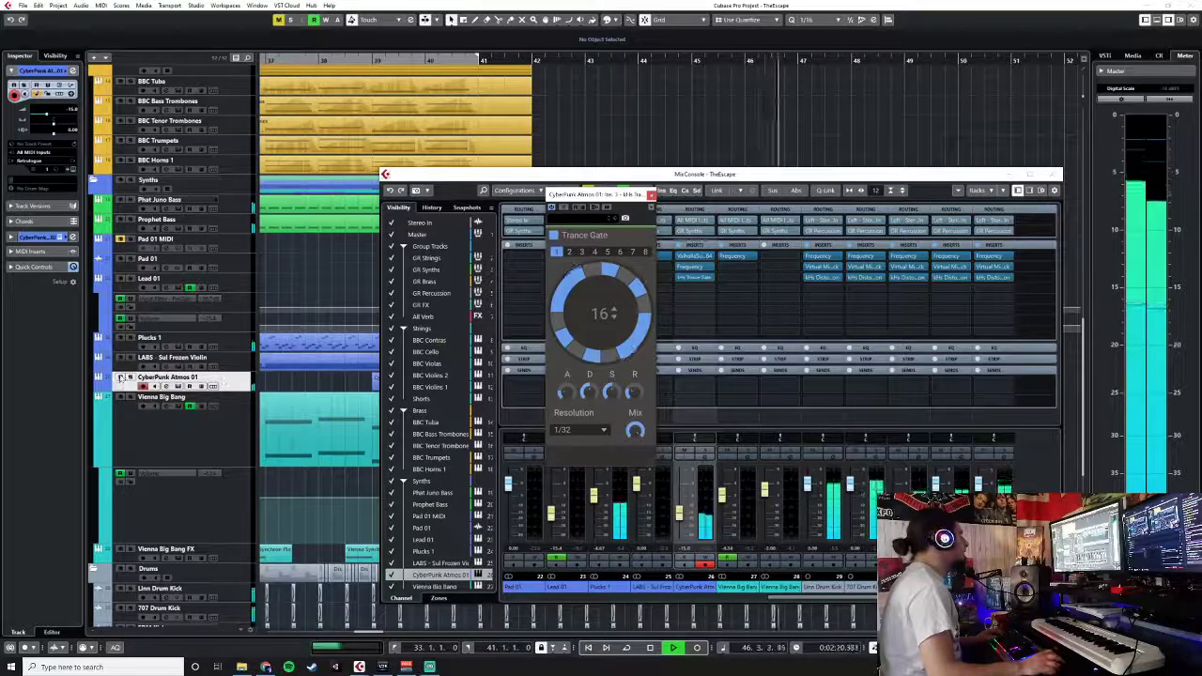
- Solo CyberPunk Atmos 01, lower the Trance Gate's mix by ear, and close the plug-in
key("F3")
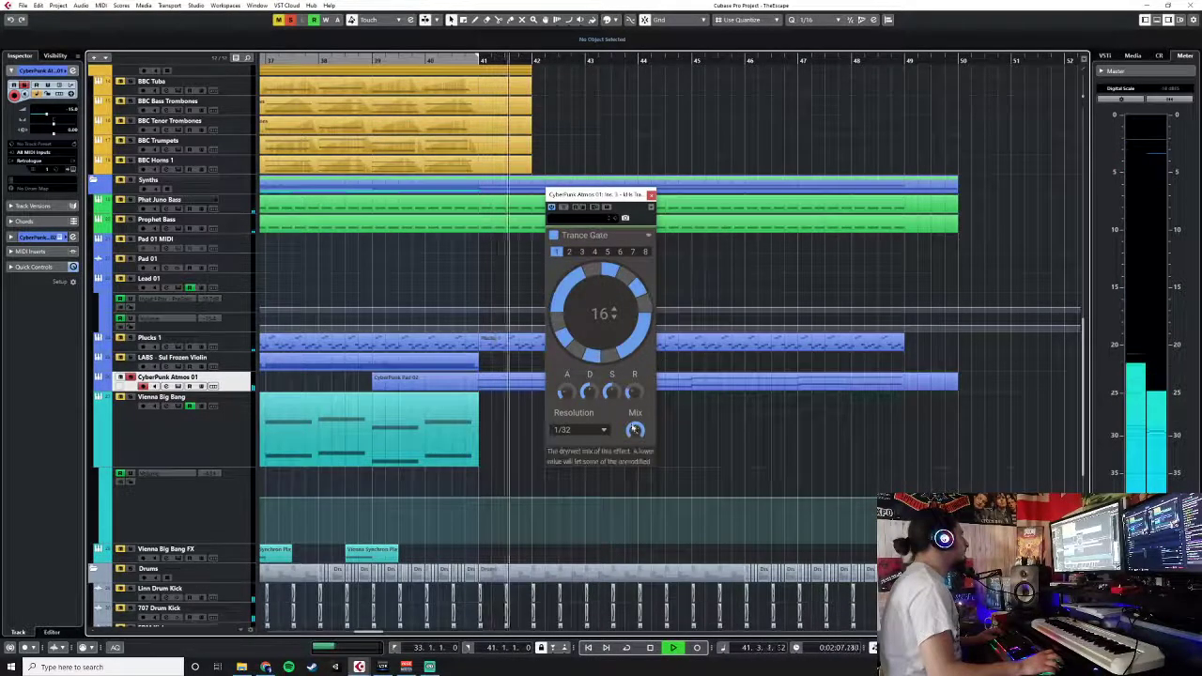
left_click_drag(634, 429, 634, 482)
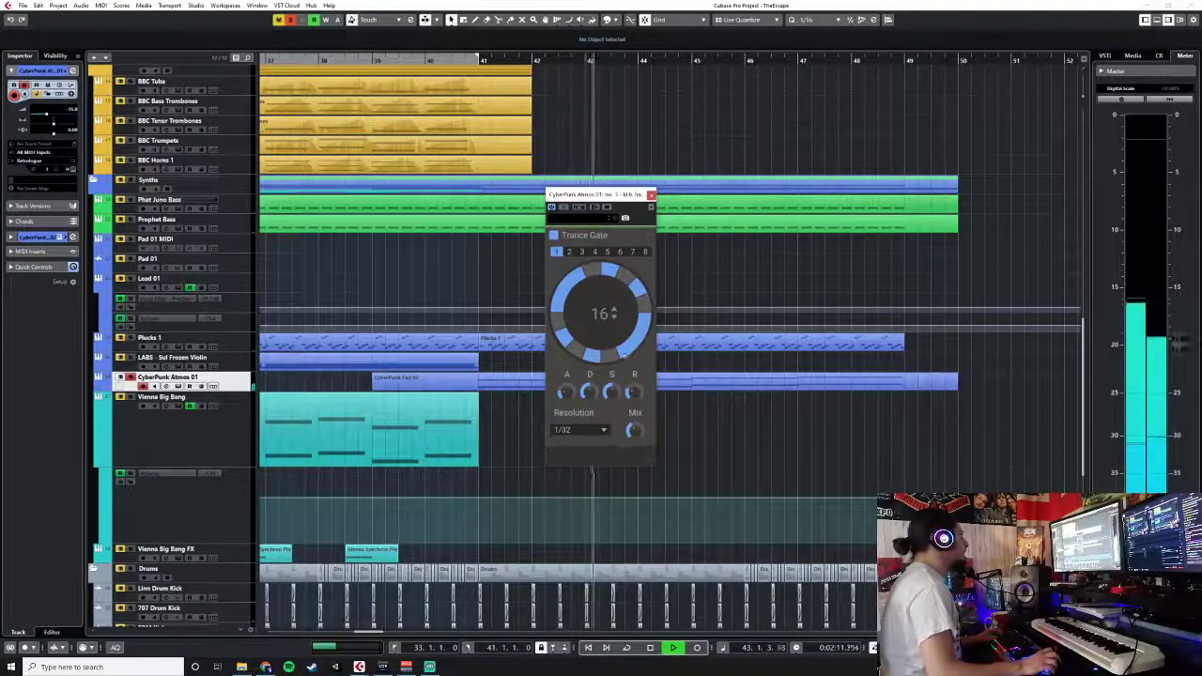
left_click(651, 196)
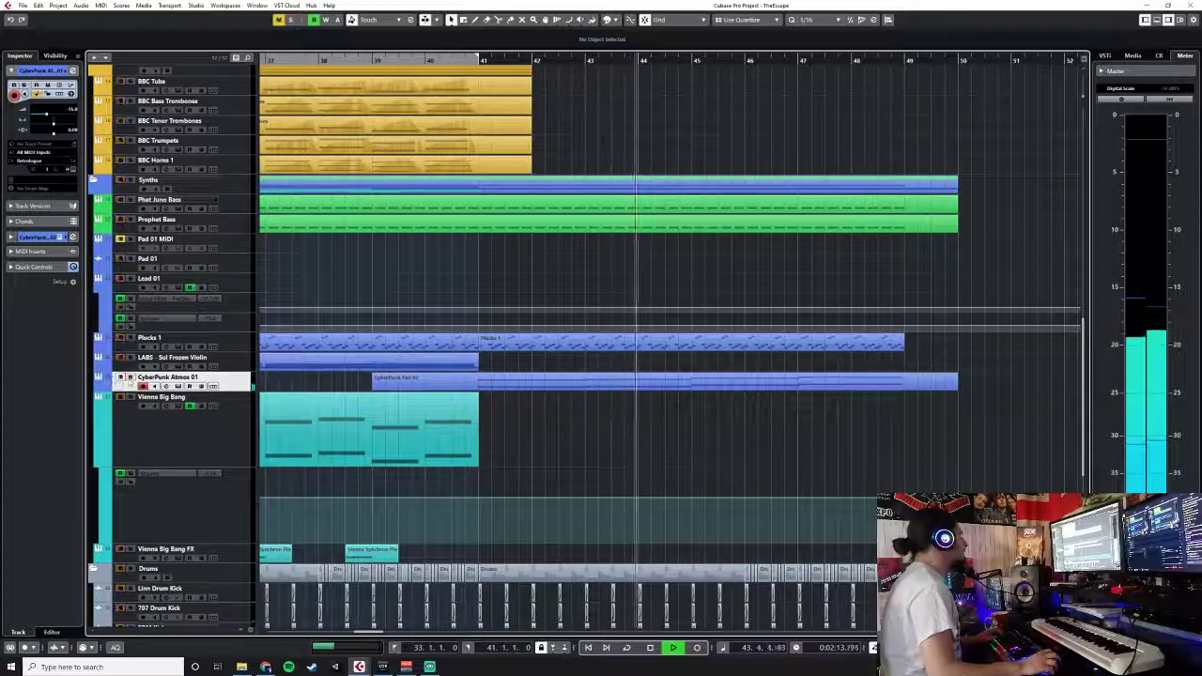
- Raise the CyberPunk Atmos 01 channel's fader slightly by ear in the MixConsole
key("F3")
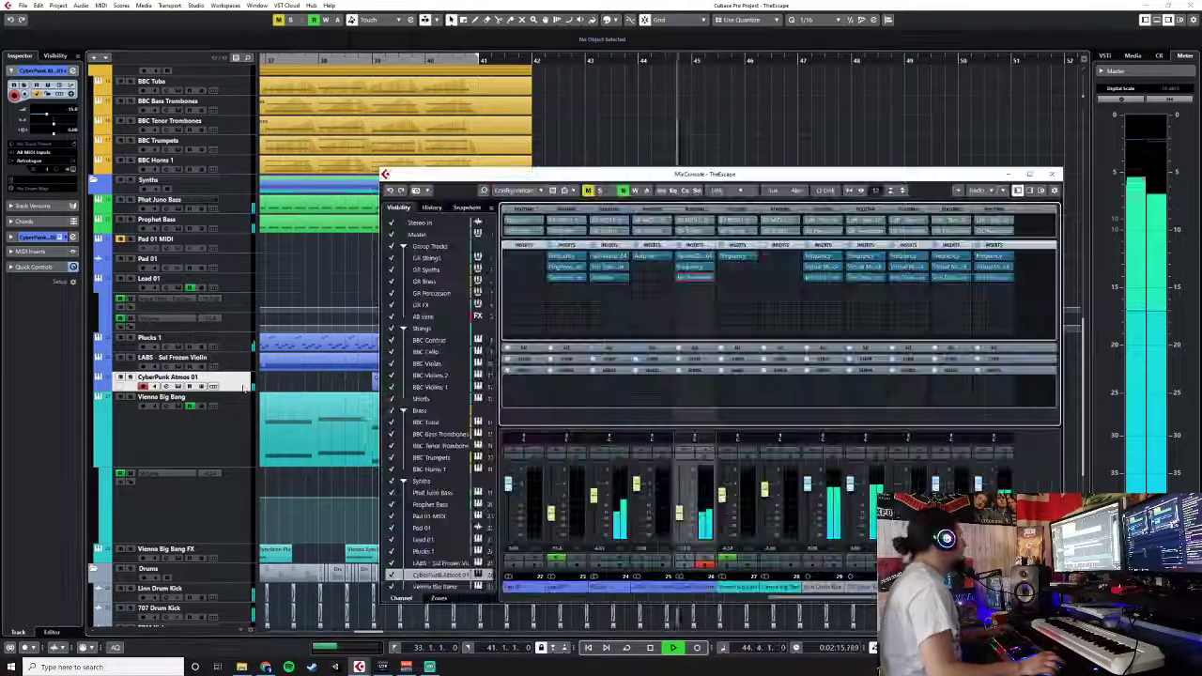
left_click(684, 516)
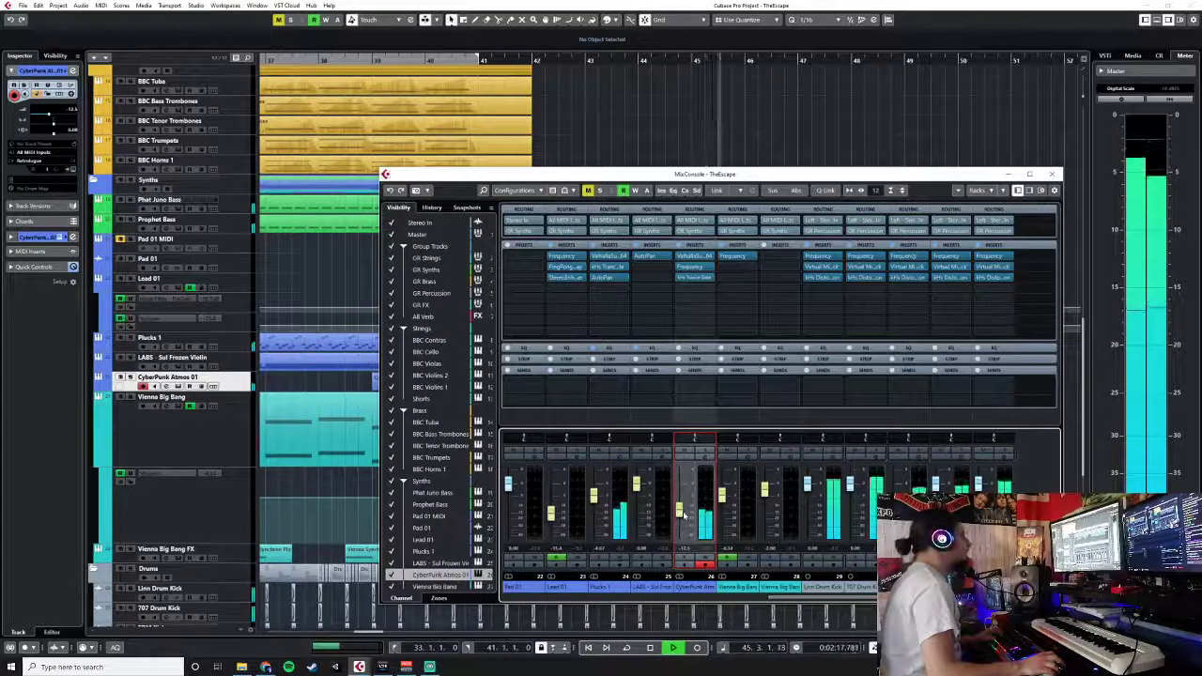
key("F3")
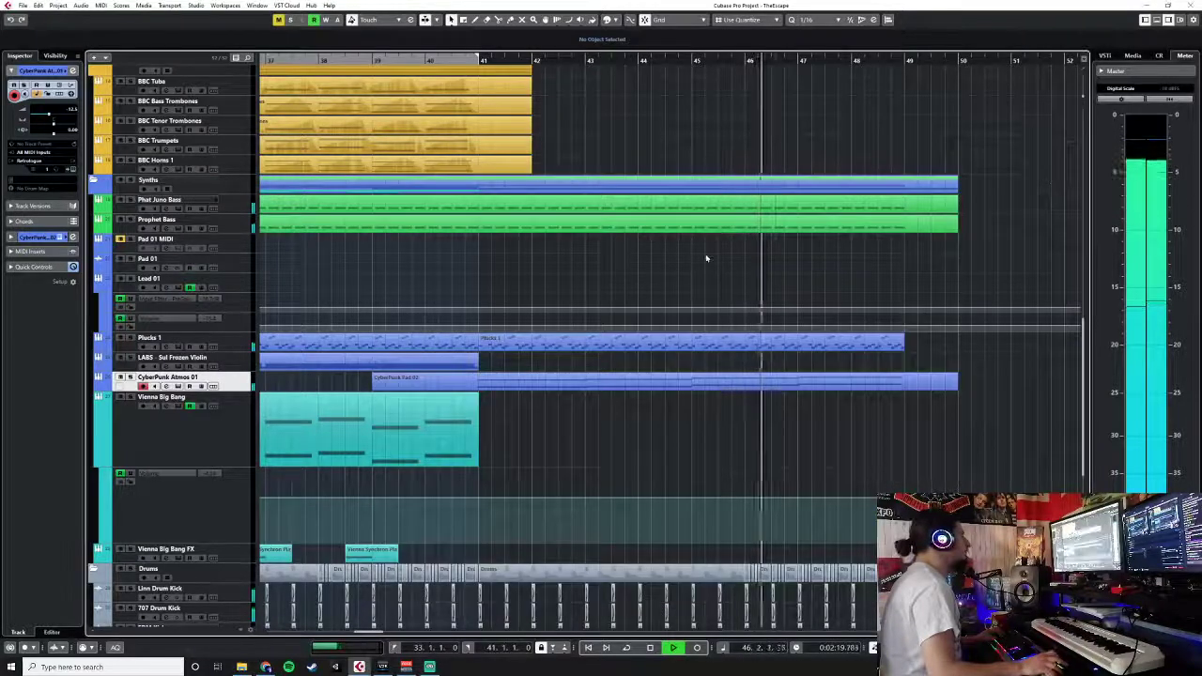
- Open the Phat Juno Bass part in the Key Editor, select all its notes, and close the editor
key("h")
key("g")
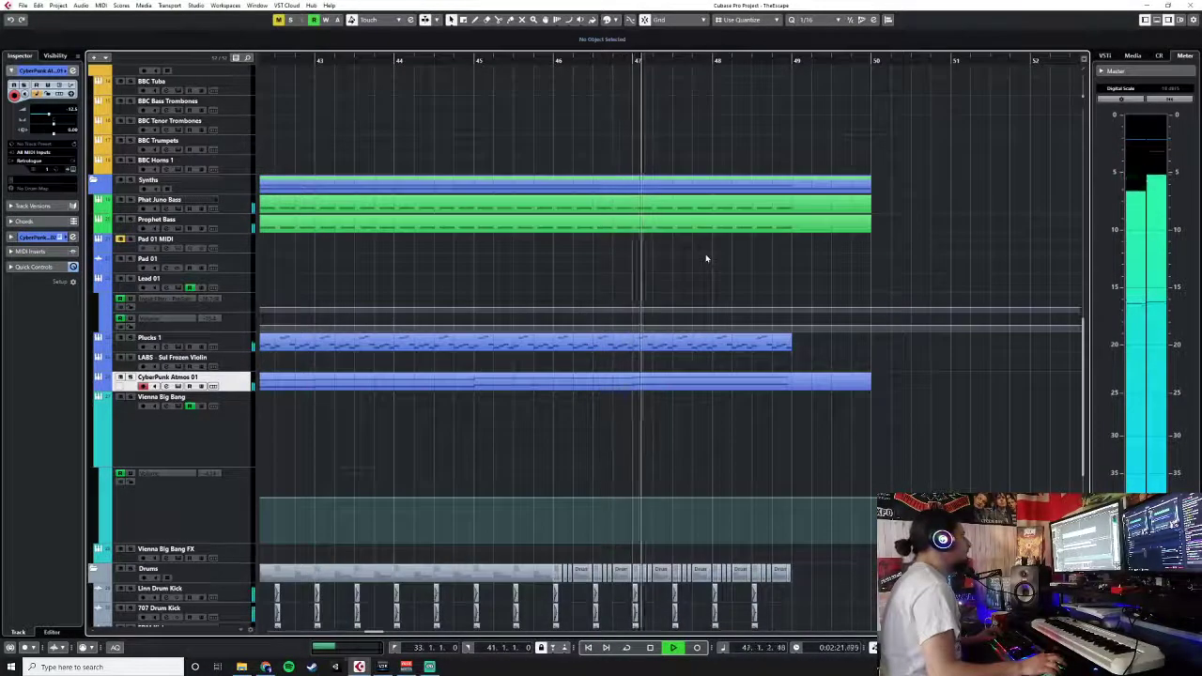
left_click(406, 56)
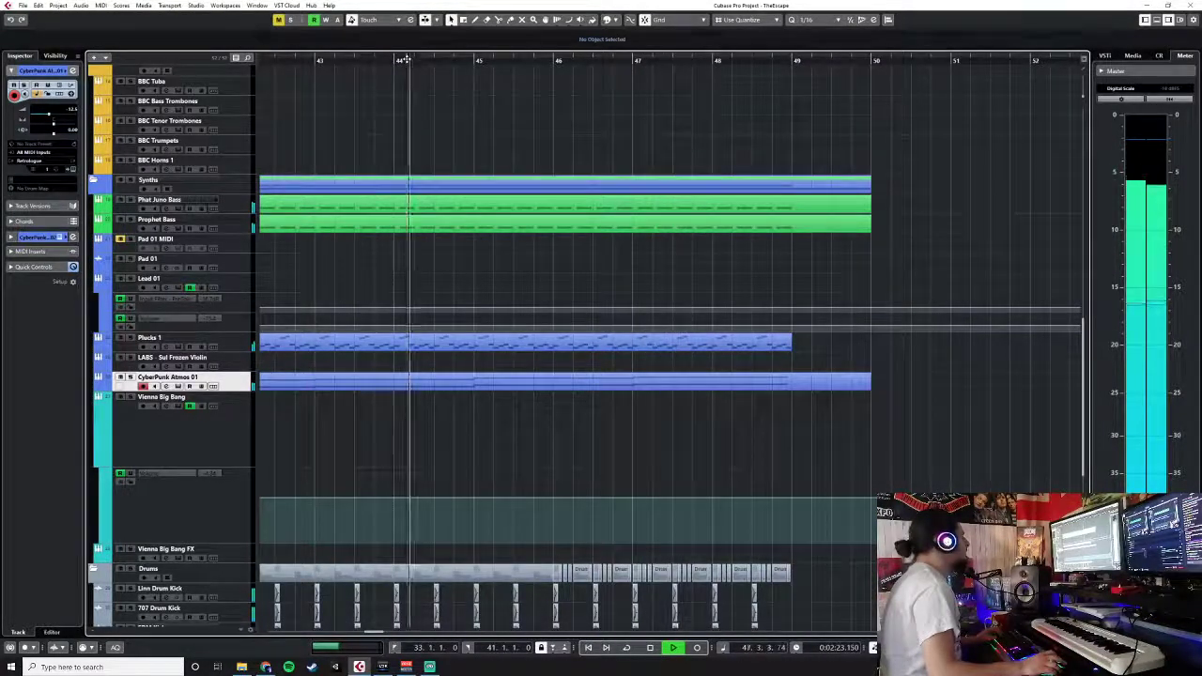
double_click(485, 214)
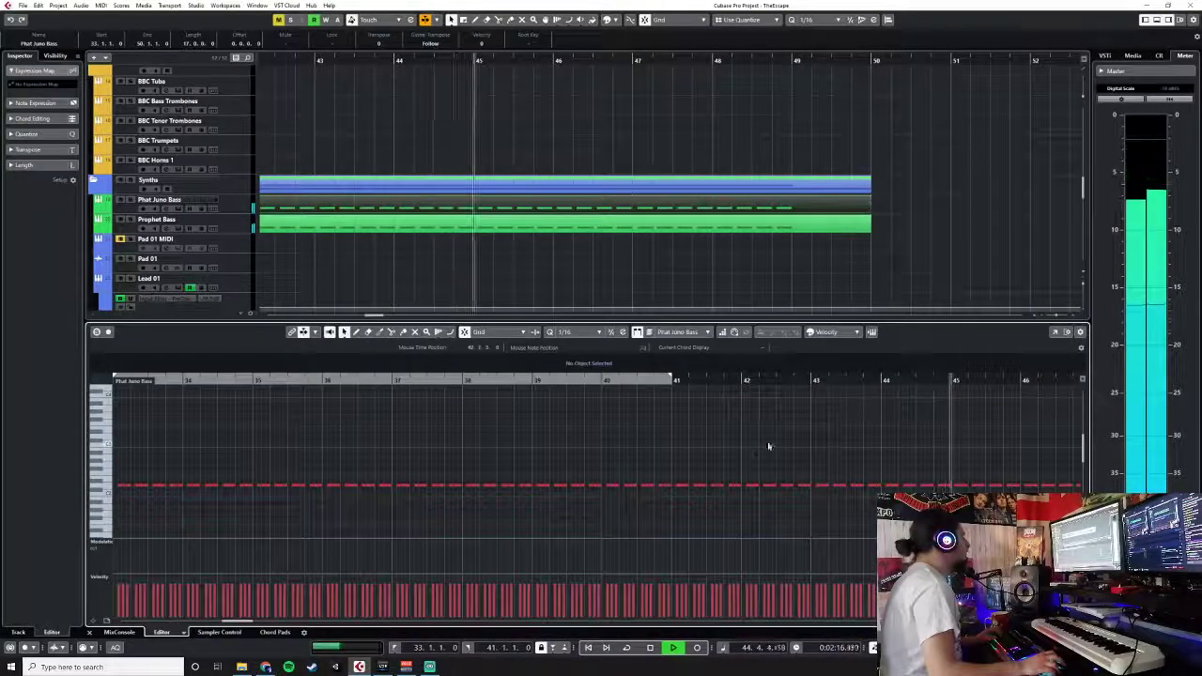
key("space")
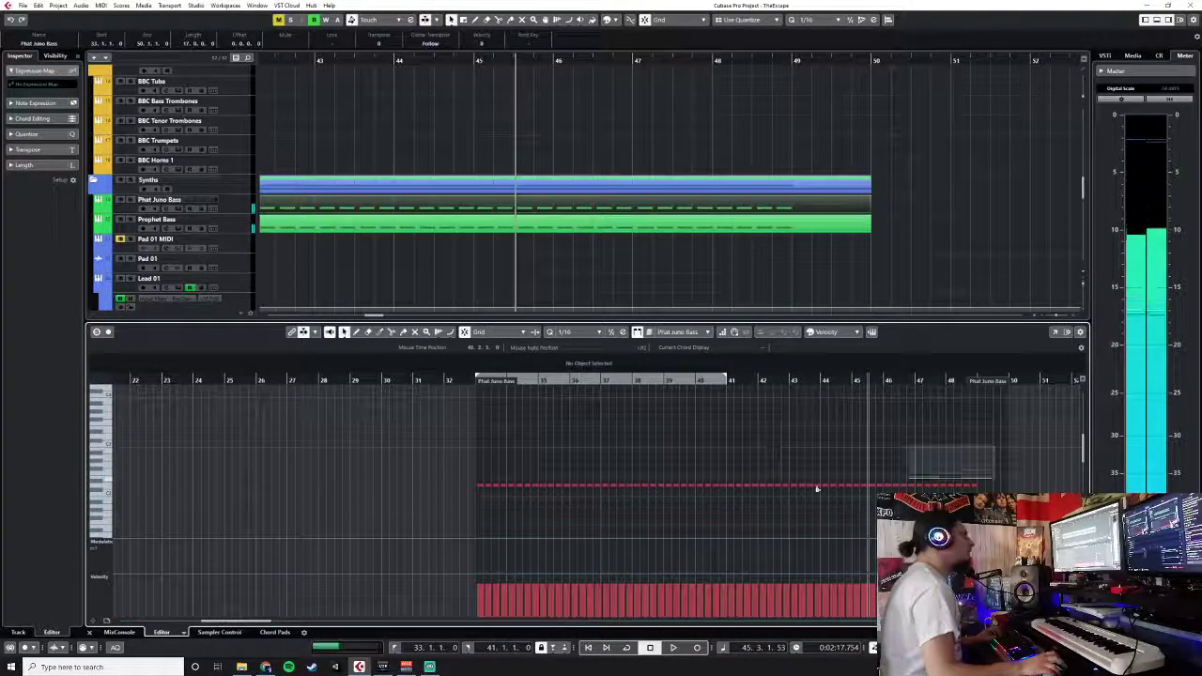
left_click_drag(987, 438, 412, 519)
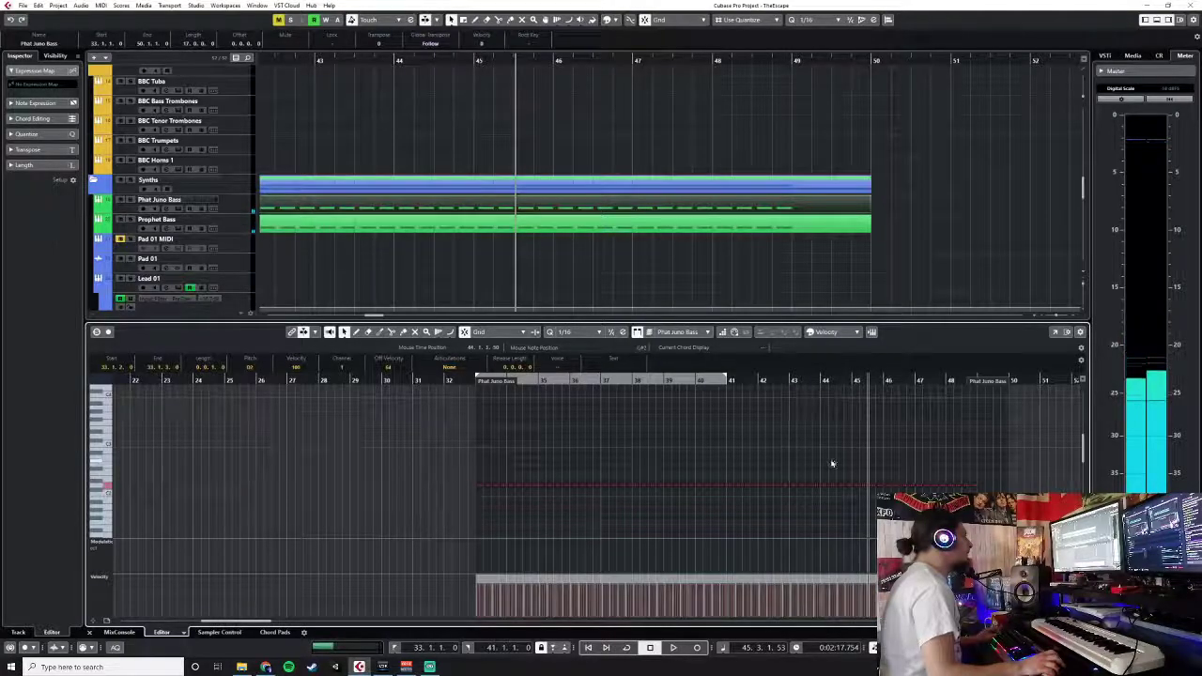
scroll(831, 460, "up", 5)
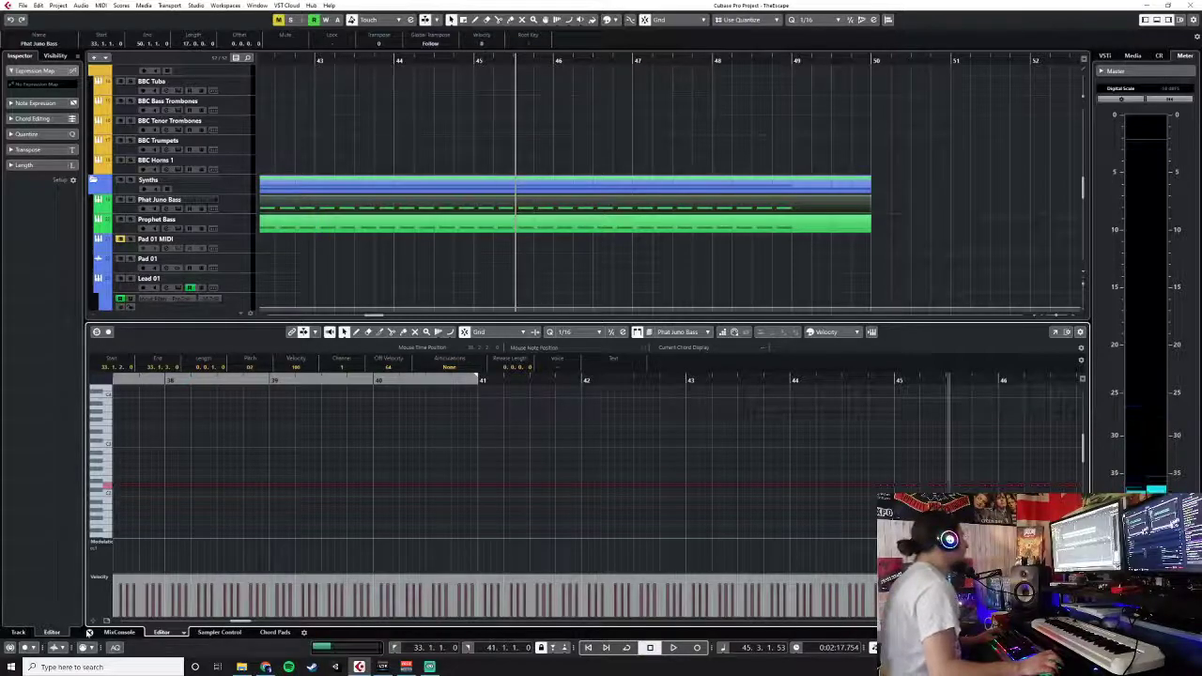
left_click(89, 633)
- Examine the Prophet Bass part's notes during playback from bar 41, select them all, and close the editor
double_click(615, 228)
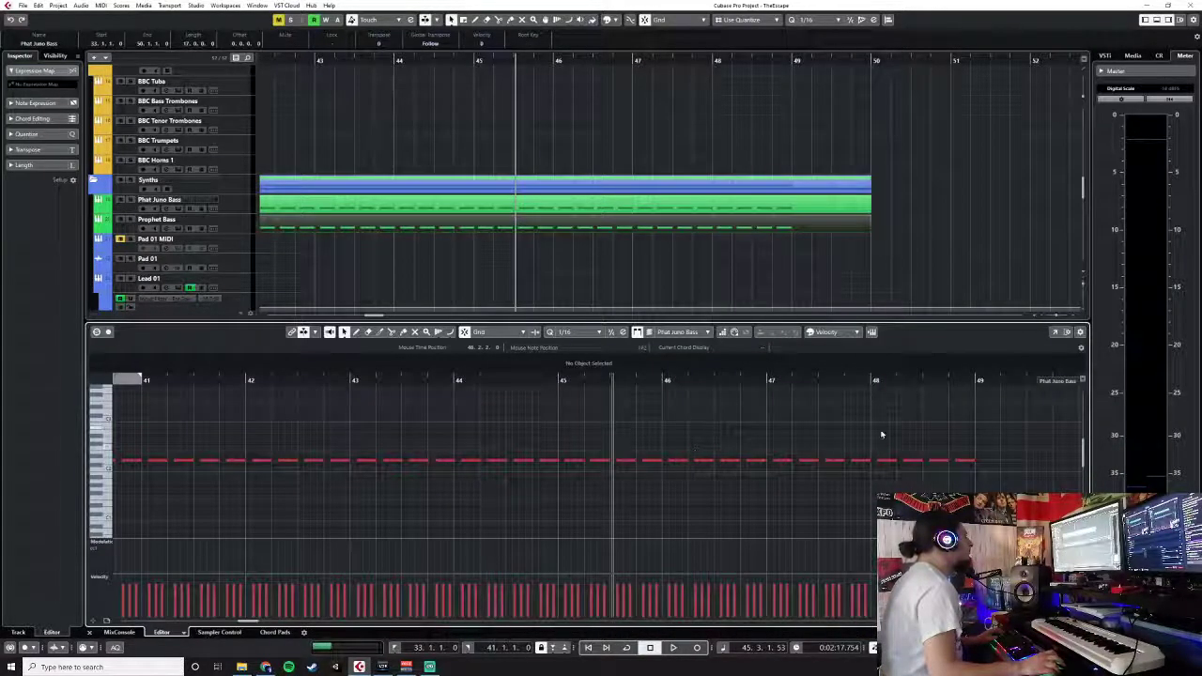
left_click_drag(1005, 416, 299, 518)
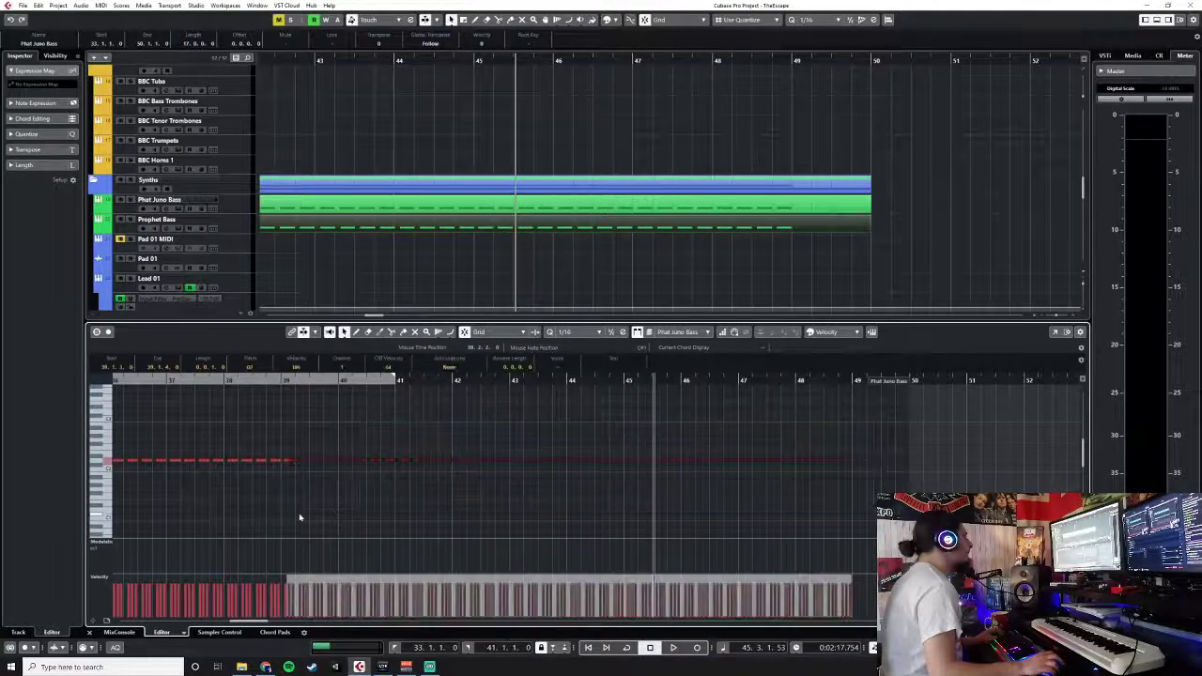
left_click(387, 433)
left_click(392, 379)
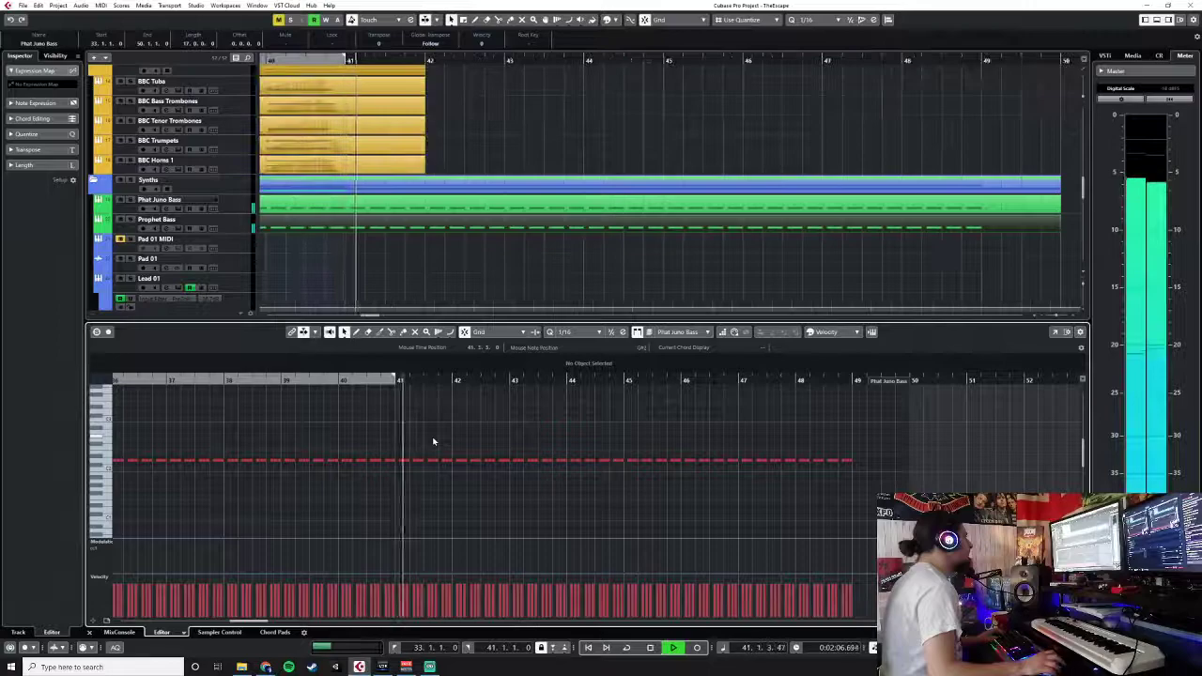
key("g")
key("g")
left_click_drag(132, 433, 797, 497)
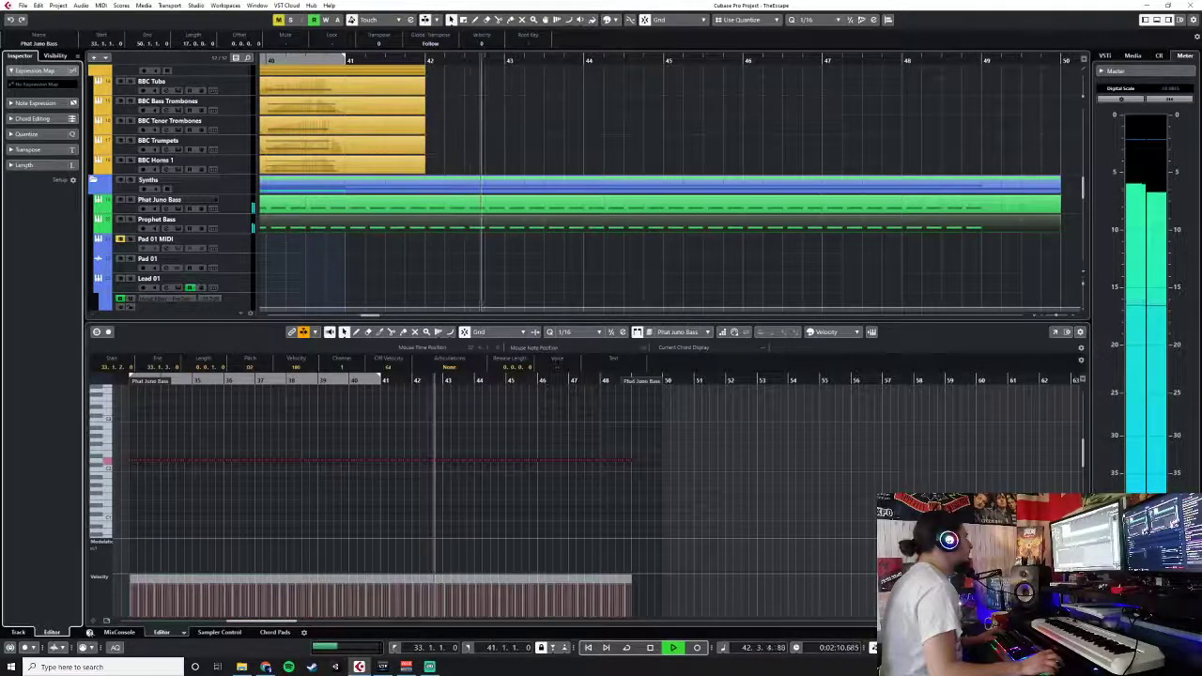
left_click(90, 633)
- Reopen the Phat Juno Bass part during playback, select its notes again, and close the editor
double_click(607, 211)
left_click_drag(629, 378, 225, 522)
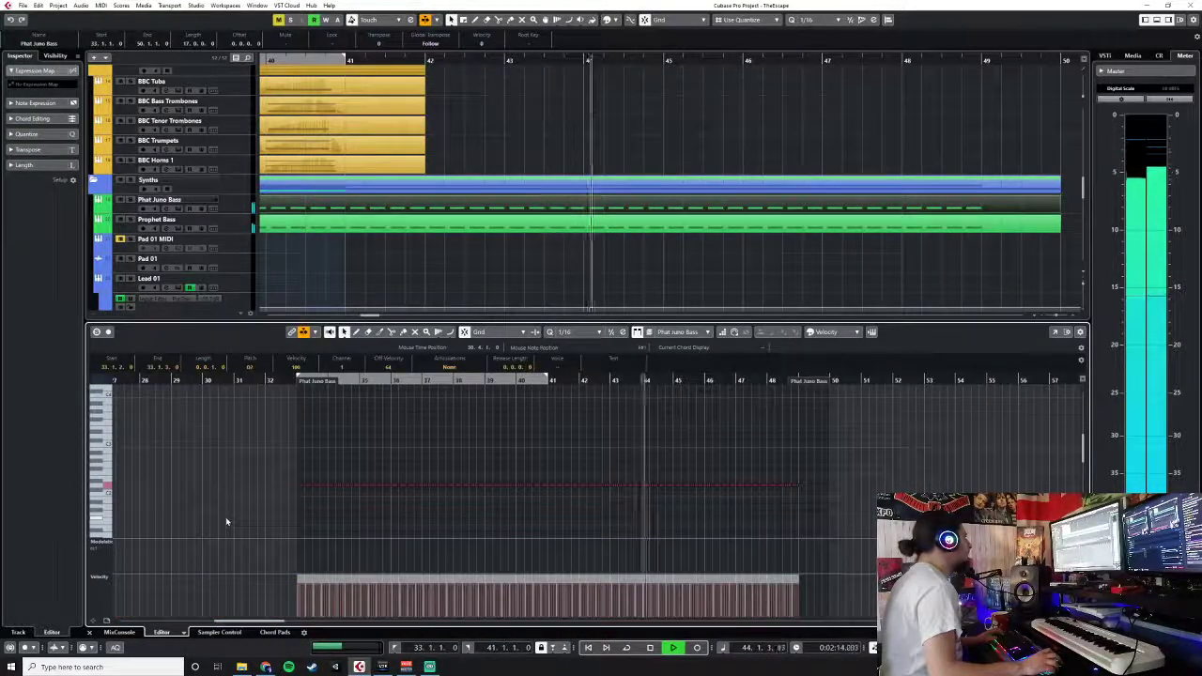
left_click(91, 633)
- Play the arrangement through to bar 49 while reviewing the string, brass, and synth tracks, and stop playback
left_click(731, 382)
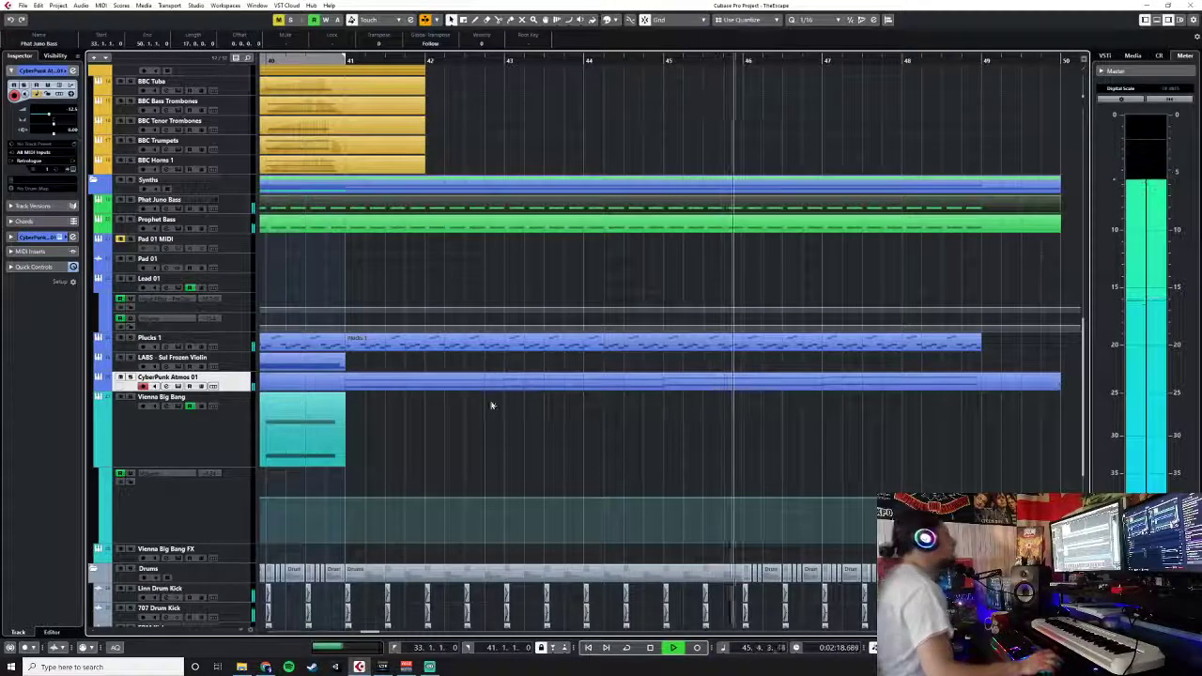
scroll(591, 397, "down", 2, "ctrl")
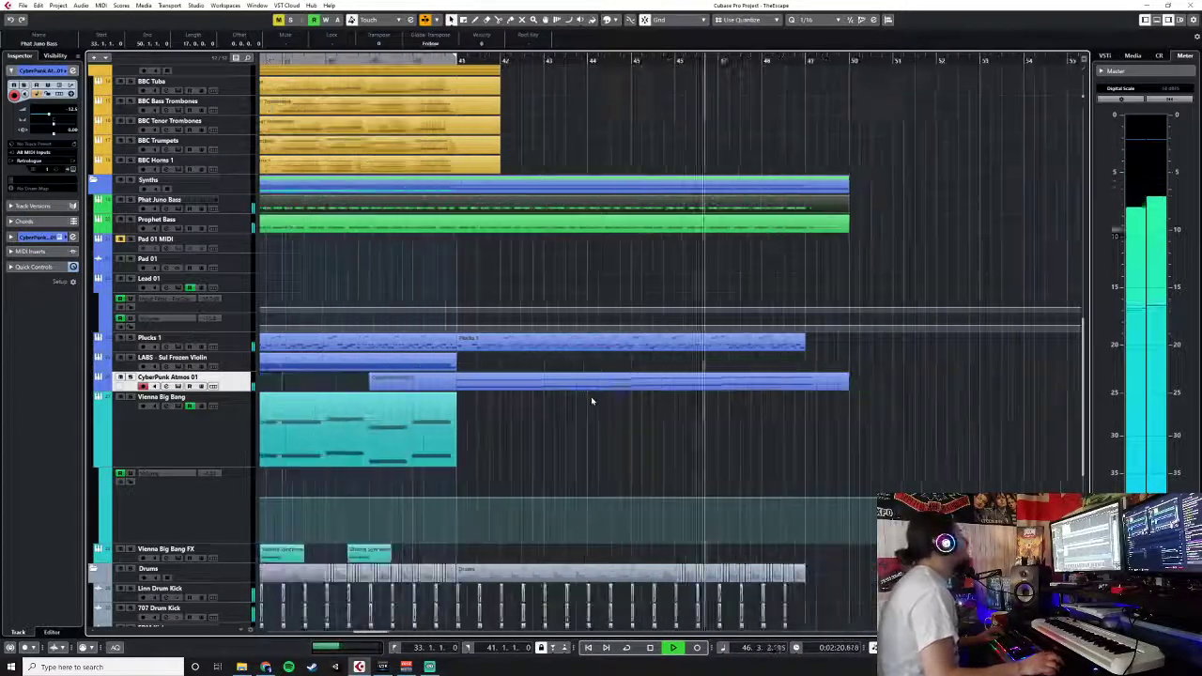
scroll(591, 396, "up", 6)
scroll(591, 401, "down", 5)
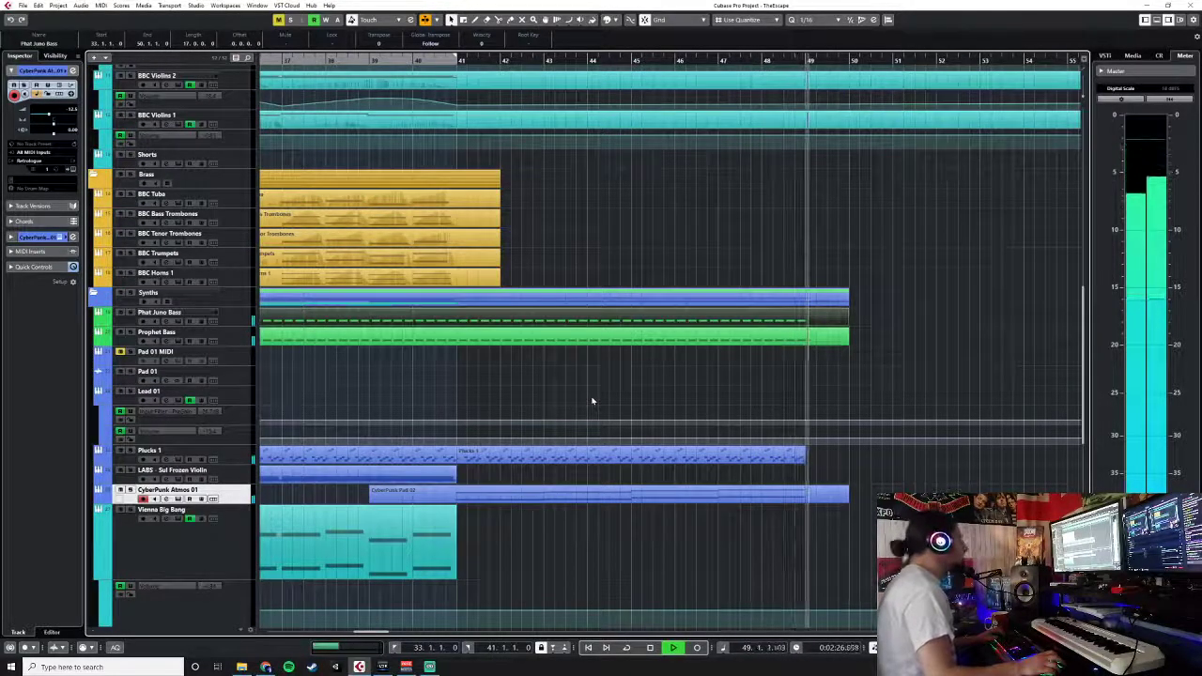
key("space")
- Duplicate the CyberPunk Atmos 01 track
scroll(592, 401, "down", 5)
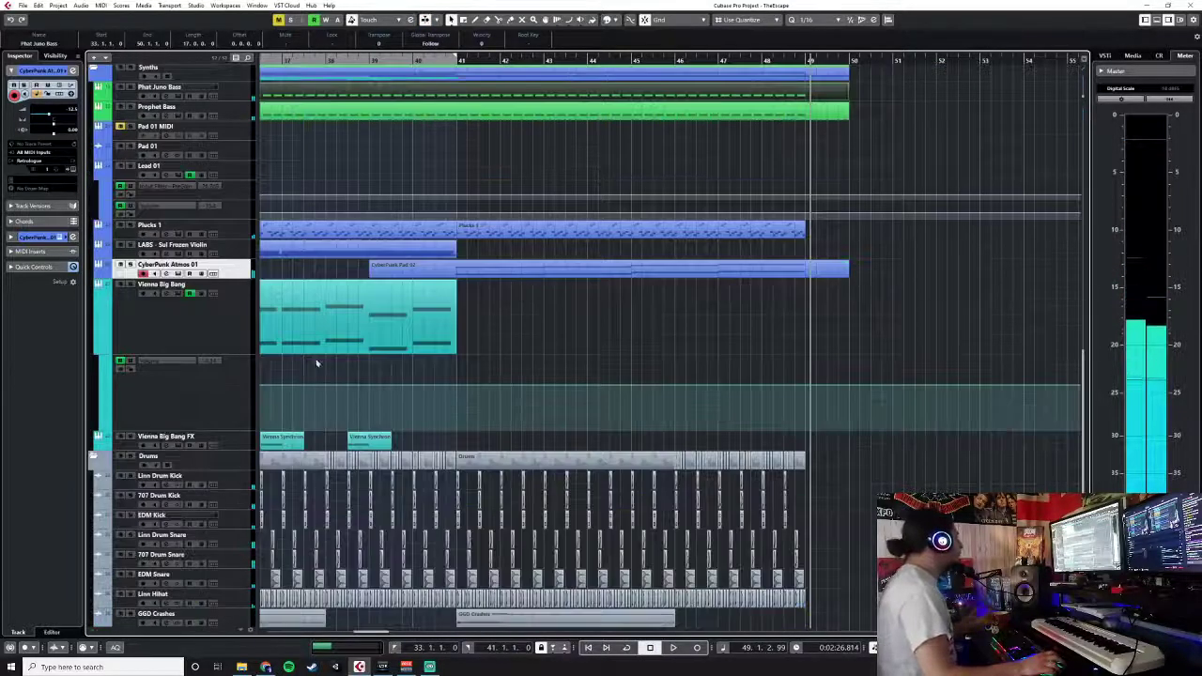
right_click(250, 272)
left_click(265, 301)
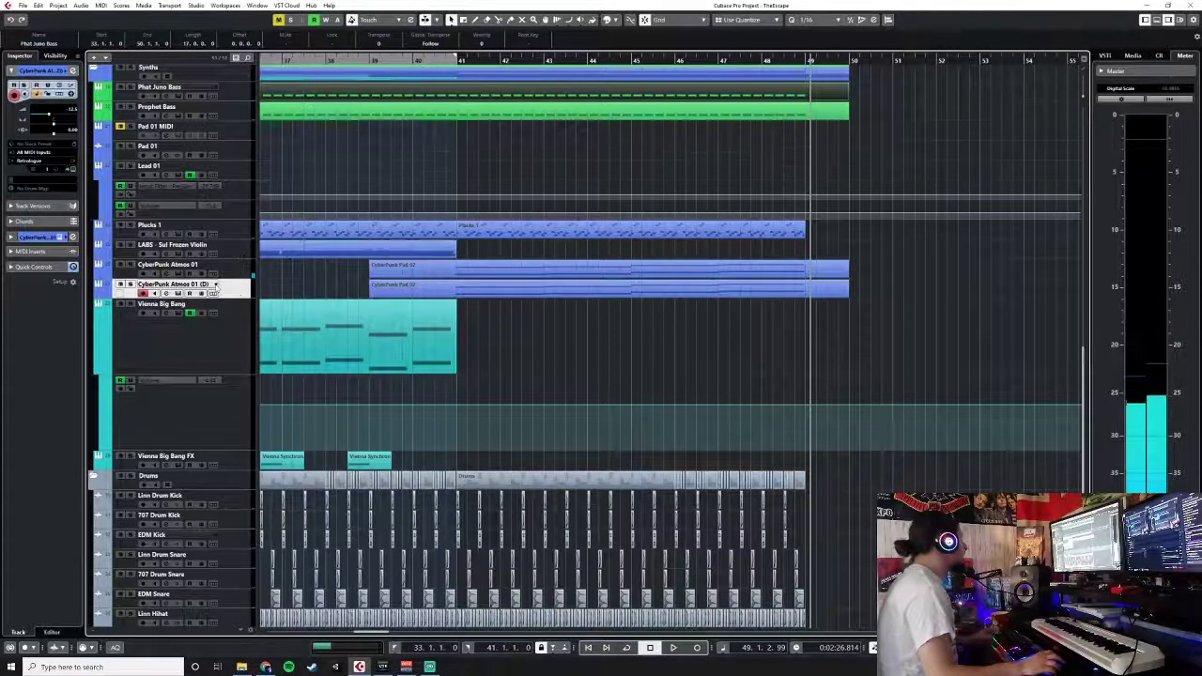
left_click(215, 285)
- Check the duplicated track's Retrologue 2 instrument and delete the copied part from that track
left_click(73, 170)
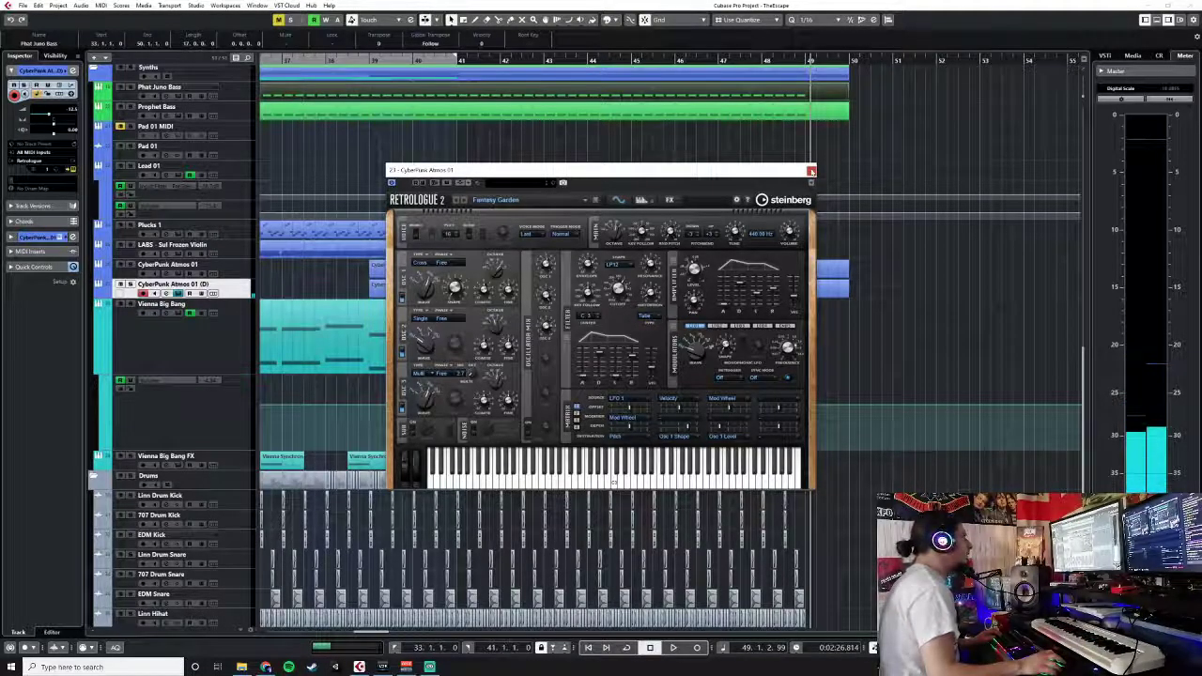
left_click(811, 172)
- Record a take on the duplicated CyberPunk Atmos track from bar 39 and undo it
left_click(373, 61)
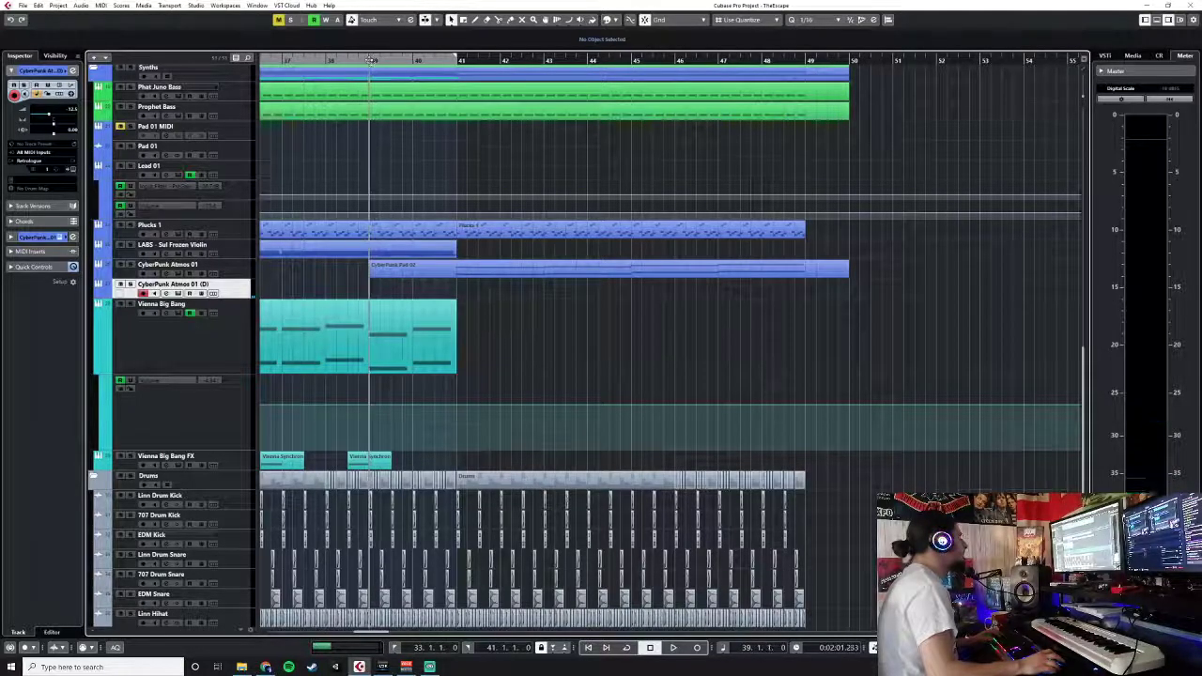
key("KP_Multiply")
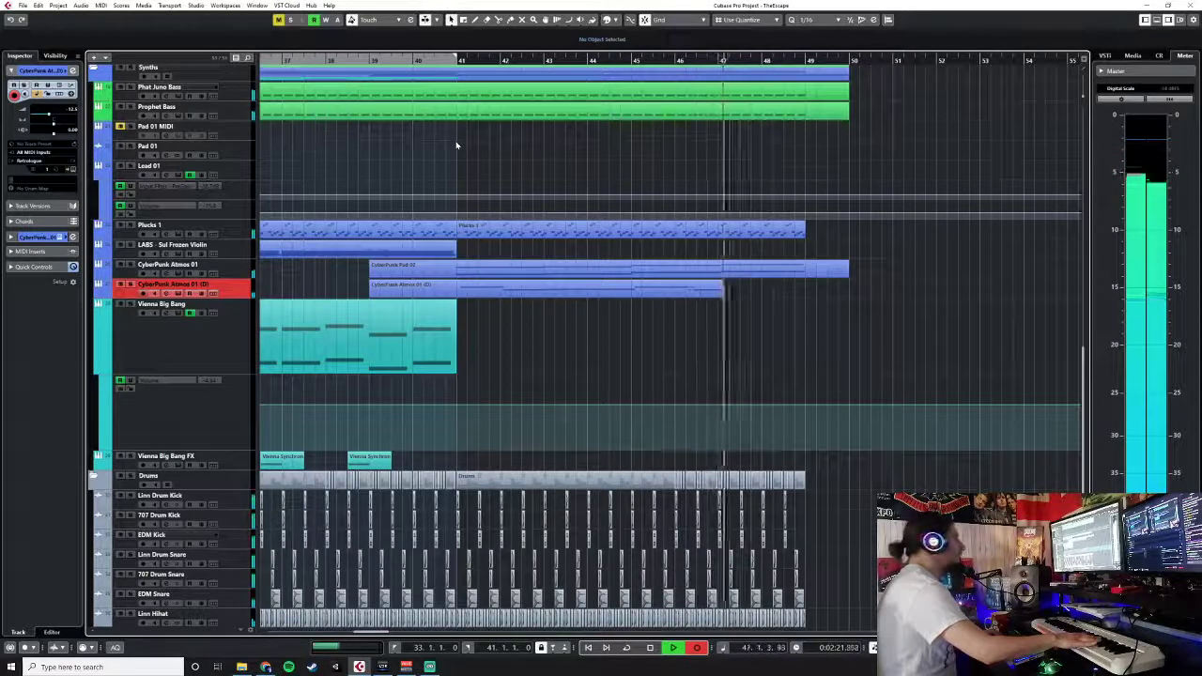
key("space")
key("ctrl+z")
- Set the quantize value to 1/1 and record a new part on the duplicated track from bar 39 to bar 49
left_click(371, 63)
left_click(835, 22)
left_click(818, 33)
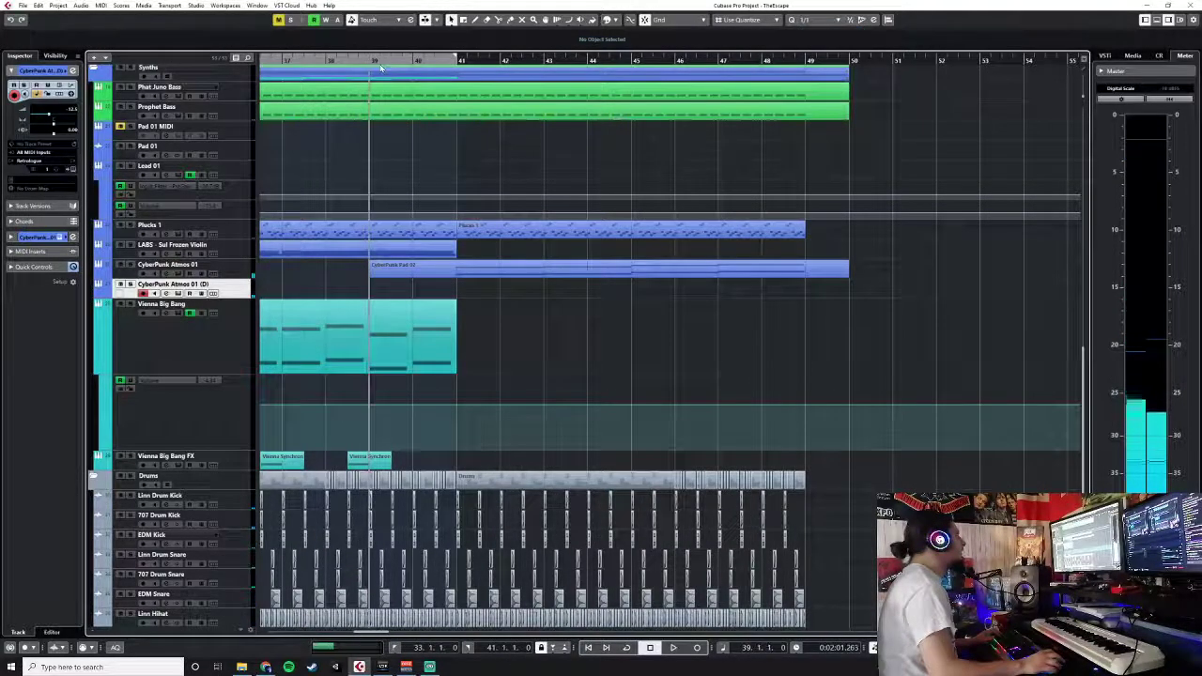
key("KP_Multiply")
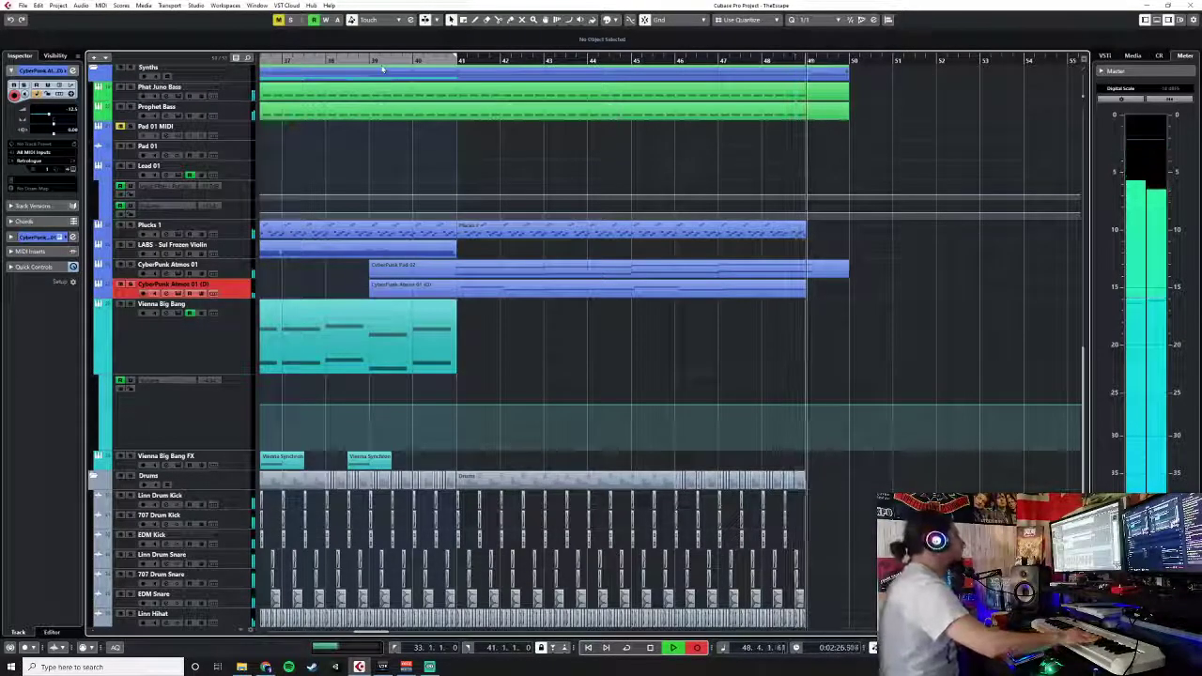
key("space")
- Open the newly recorded part and align its notes to the 1/1 bar grid
double_click(480, 297)
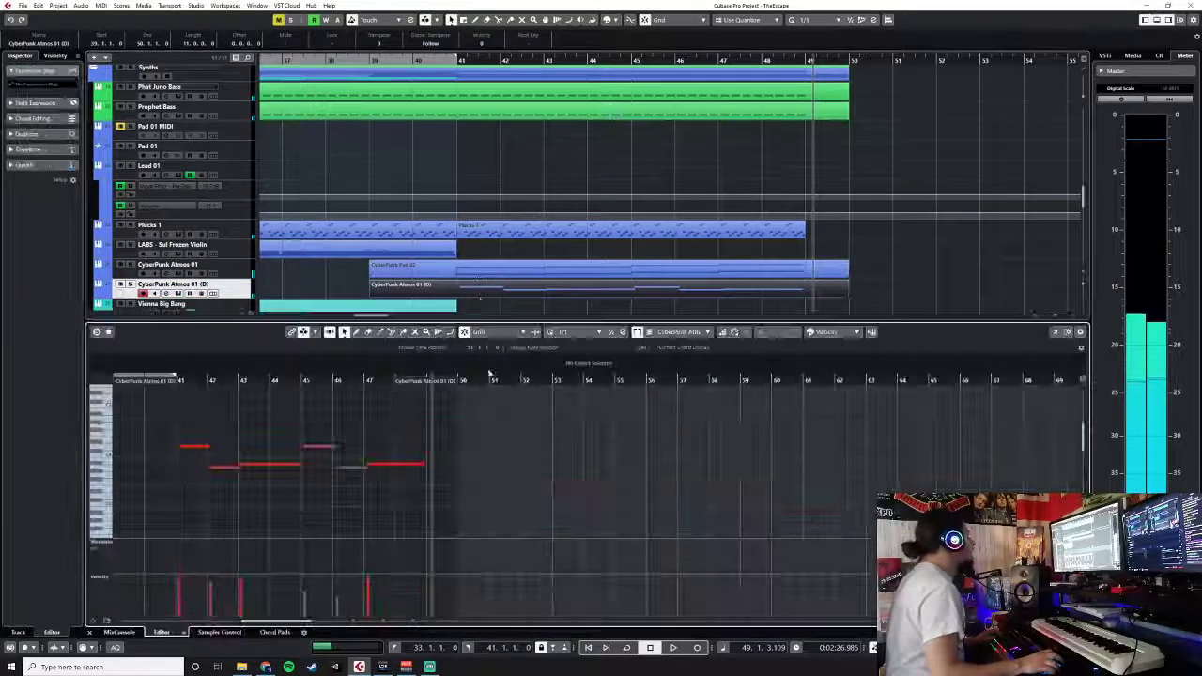
scroll(492, 436, "down", 1)
left_click_drag(489, 432, 233, 498)
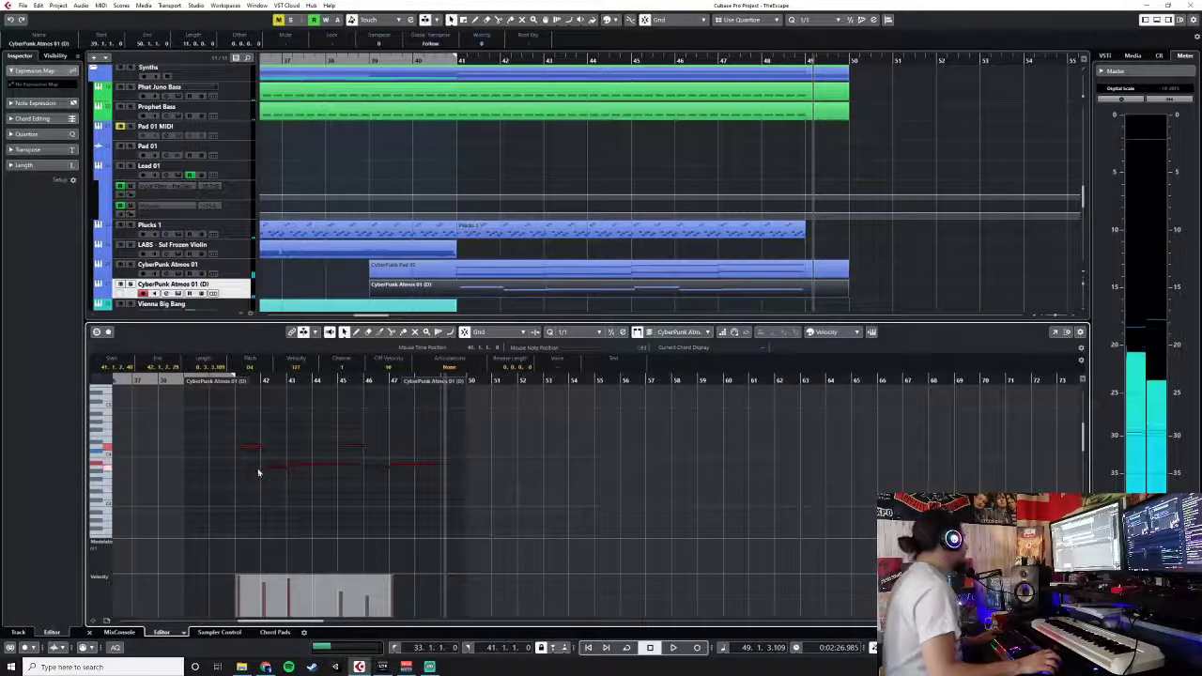
scroll(259, 472, "up", 4)
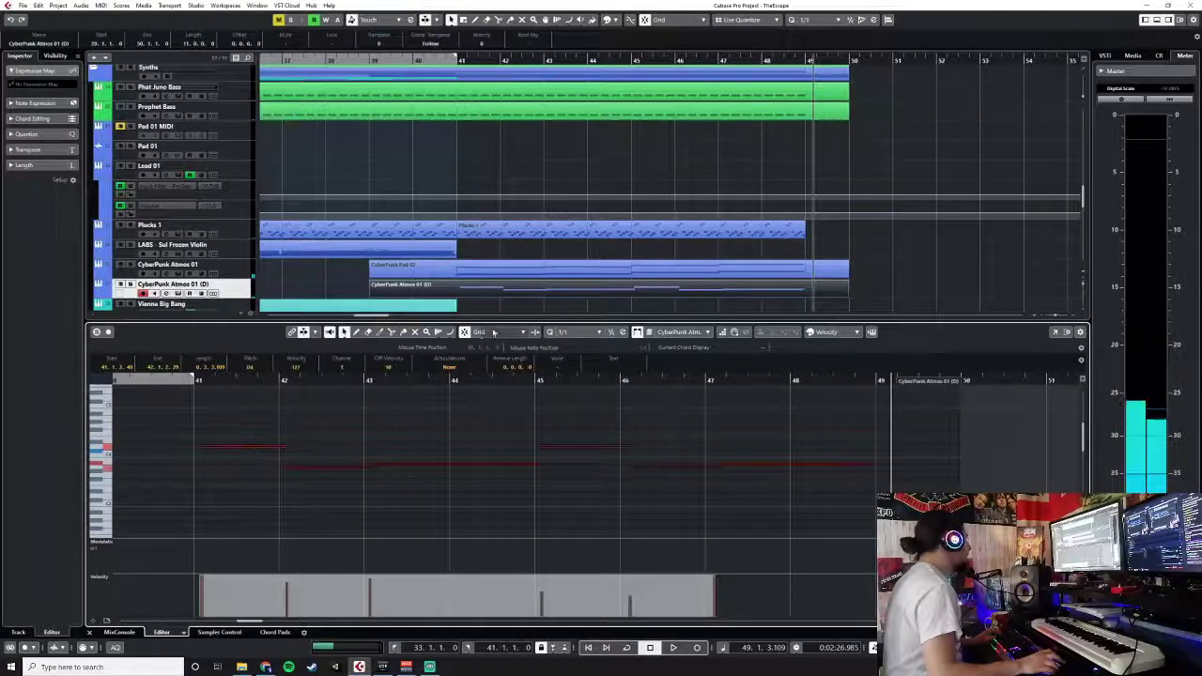
left_click_drag(252, 451, 249, 450)
left_click_drag(350, 439, 370, 452)
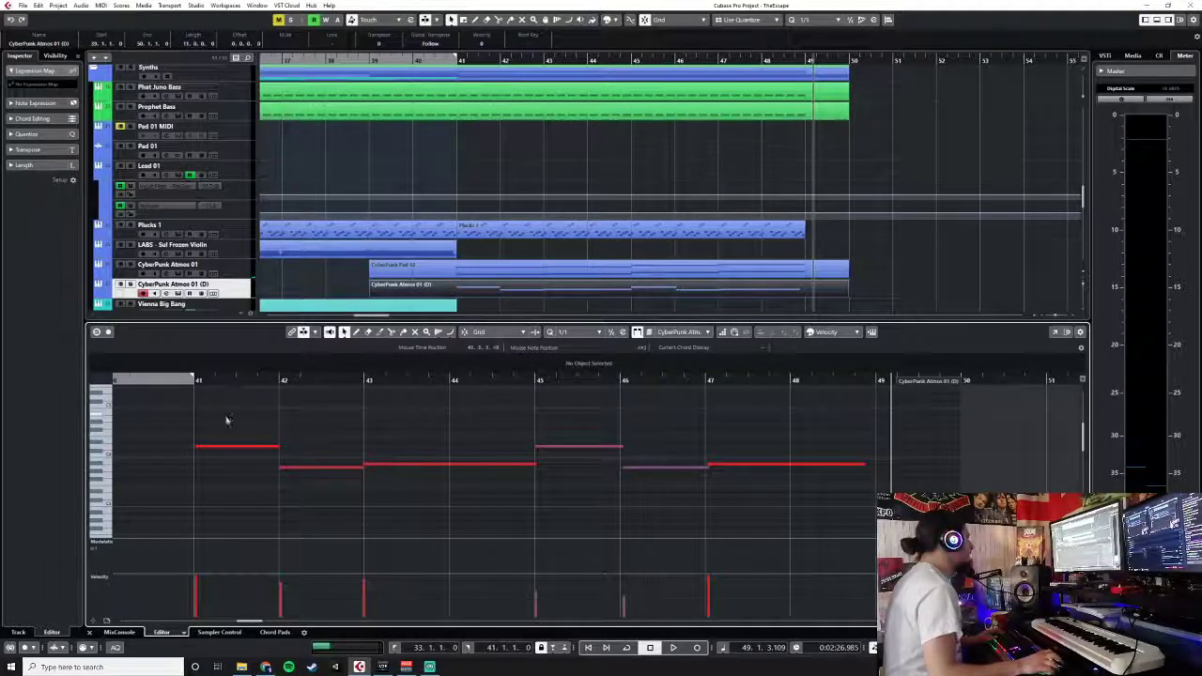
- Start playback from bar 41 and rename the duplicated track to CyberPunk Atmos 02
left_click(170, 381)
key("space")
key("Return")
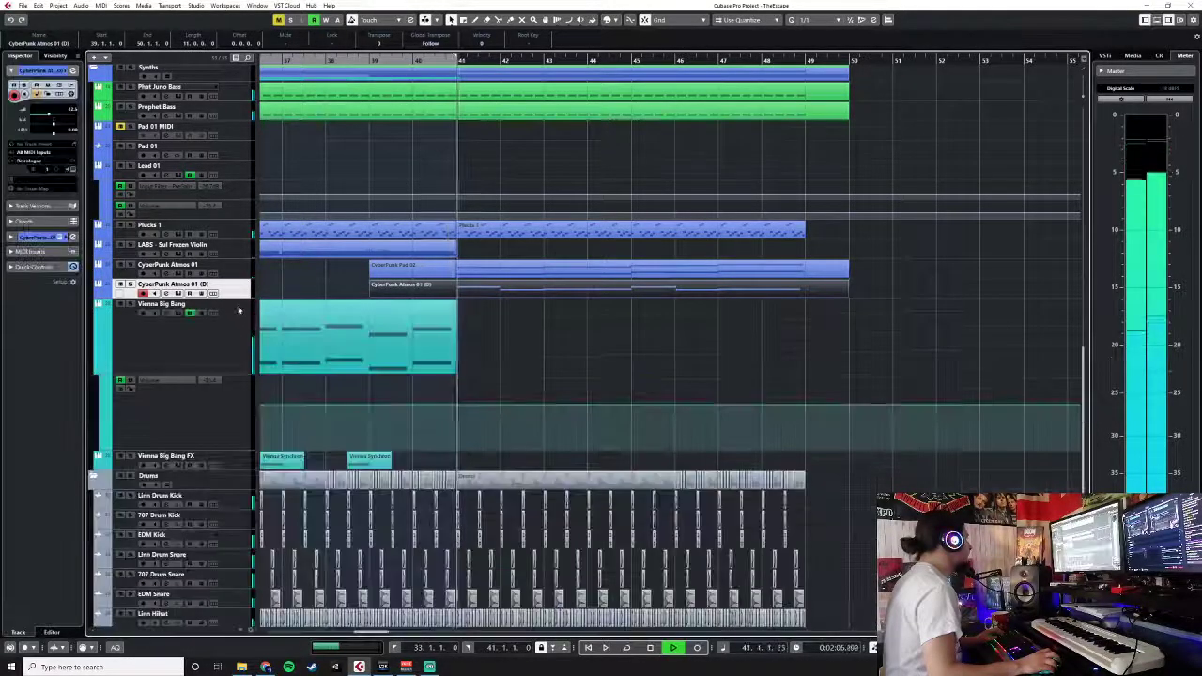
double_click(208, 284)
left_click_drag(212, 285, 194, 286)
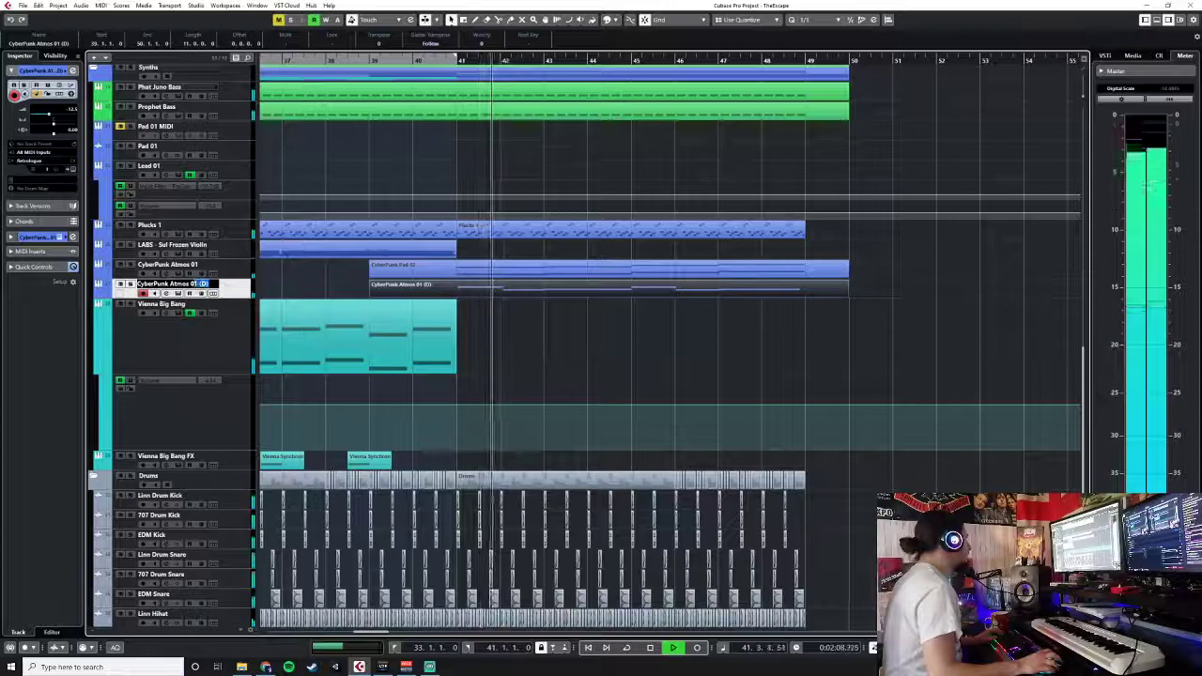
type("2")
key("Return")
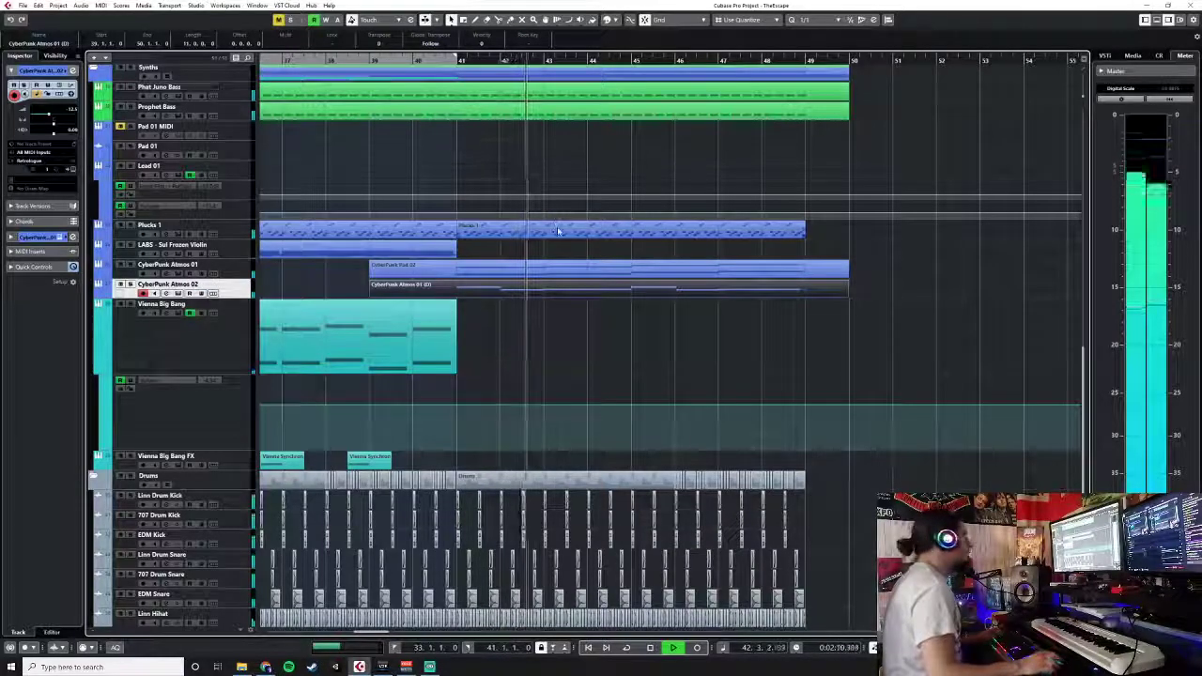
- Raise the CyberPunk Atmos 02 channel's volume to about -5 dB and play on to bar 49
key("F3")
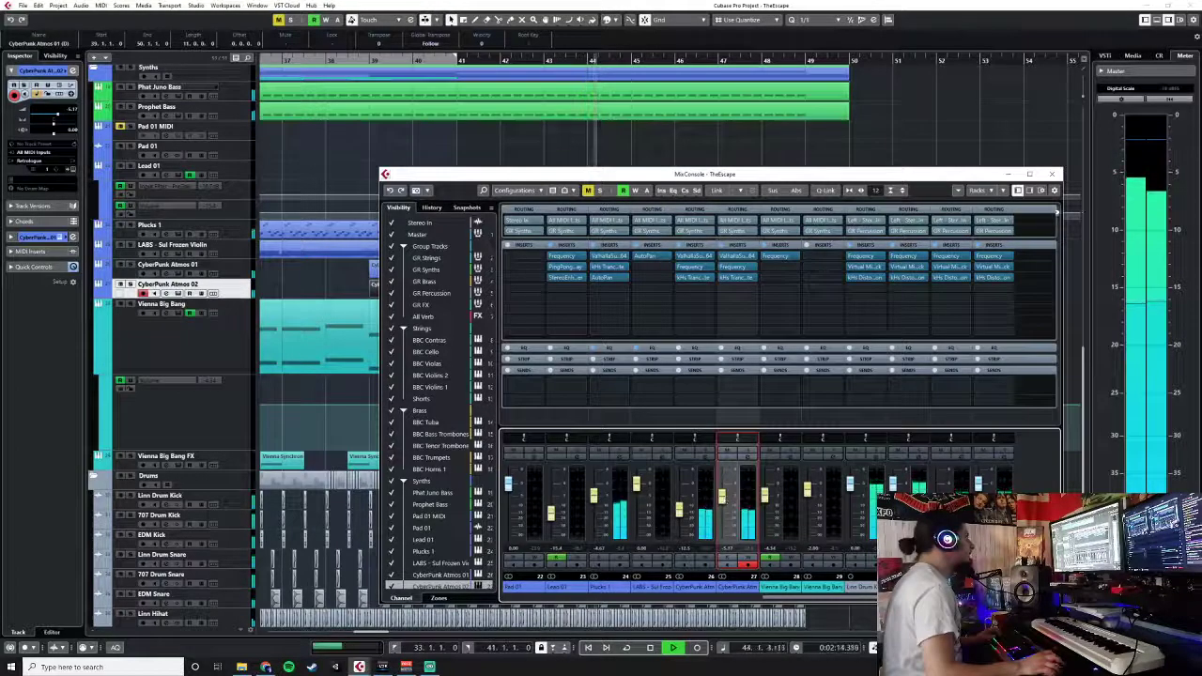
key("F3")
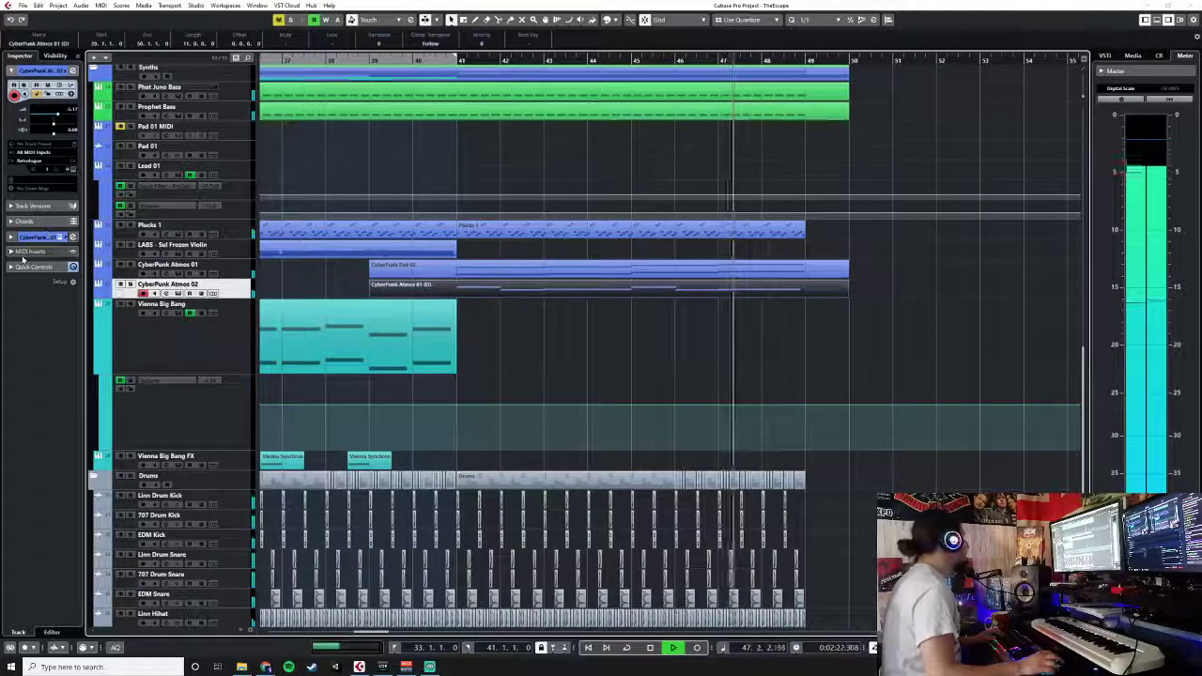
left_click(237, 323)
left_click(236, 296)
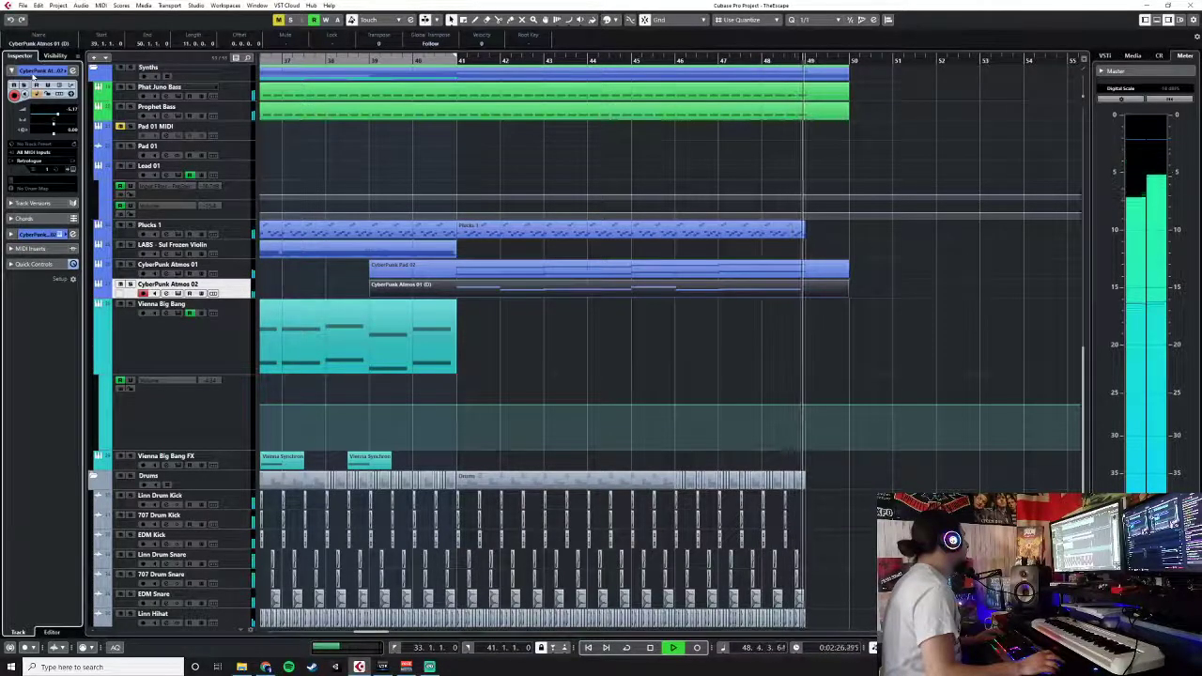
key("space")
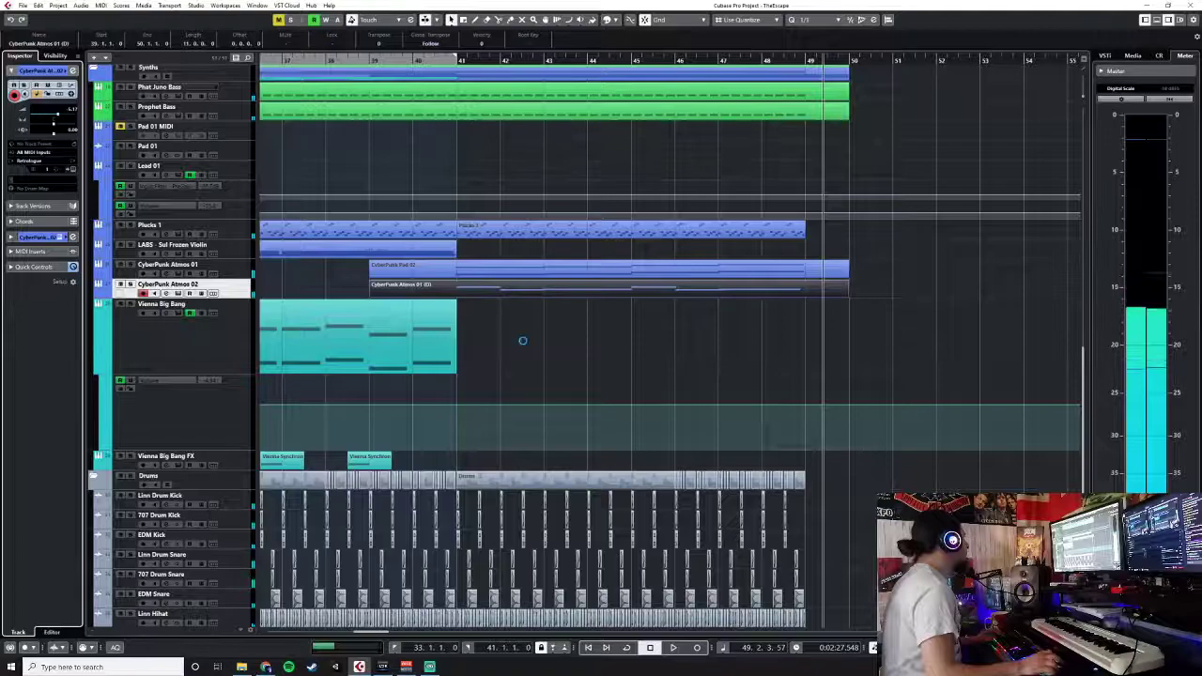
- Solo the CyberPunk Atmos 01 and 02 tracks together and play them from bar 41 to bar 49
left_click(233, 272, "ctrl")
left_click(455, 62)
key("space")
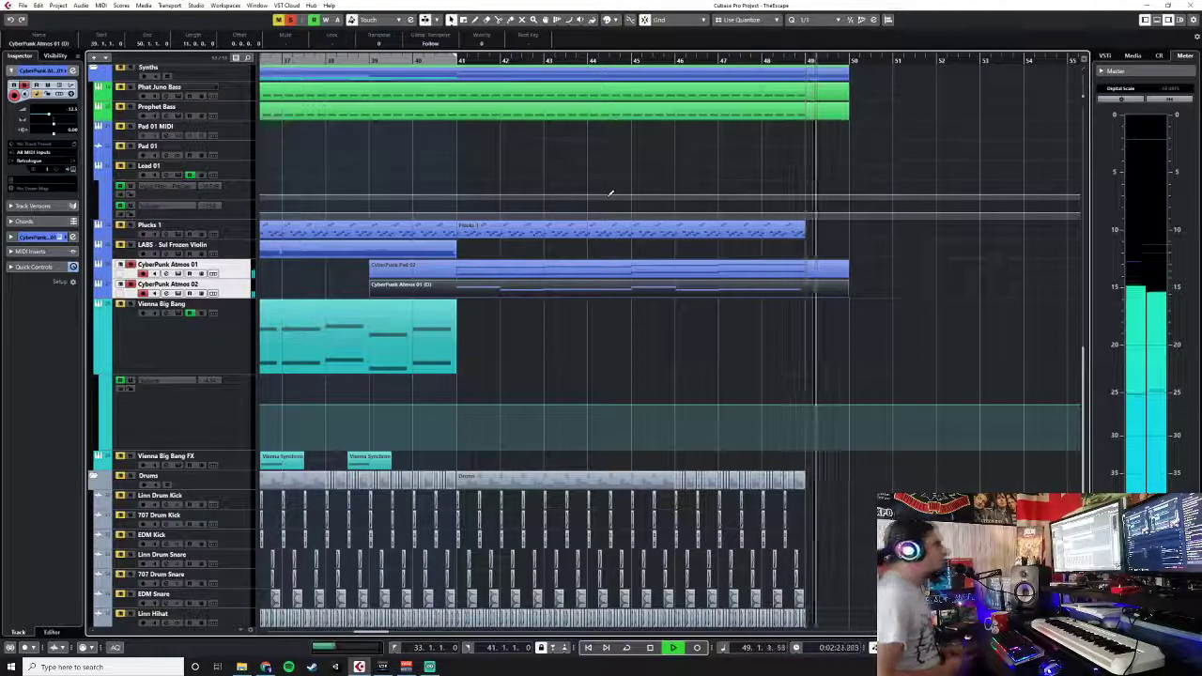
key("space")
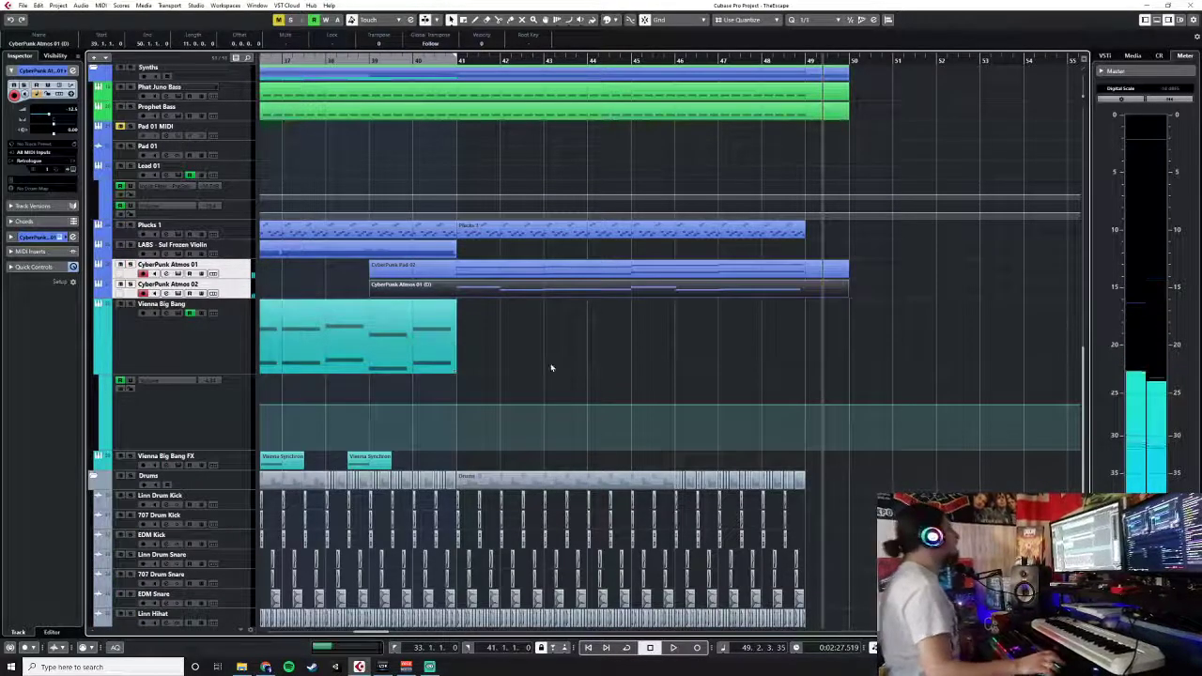
- Add an ANA2 x64 instrument track below CyberPunk Atmos 02, routed to GR Synths
right_click(243, 297)
mouse_move(310, 301)
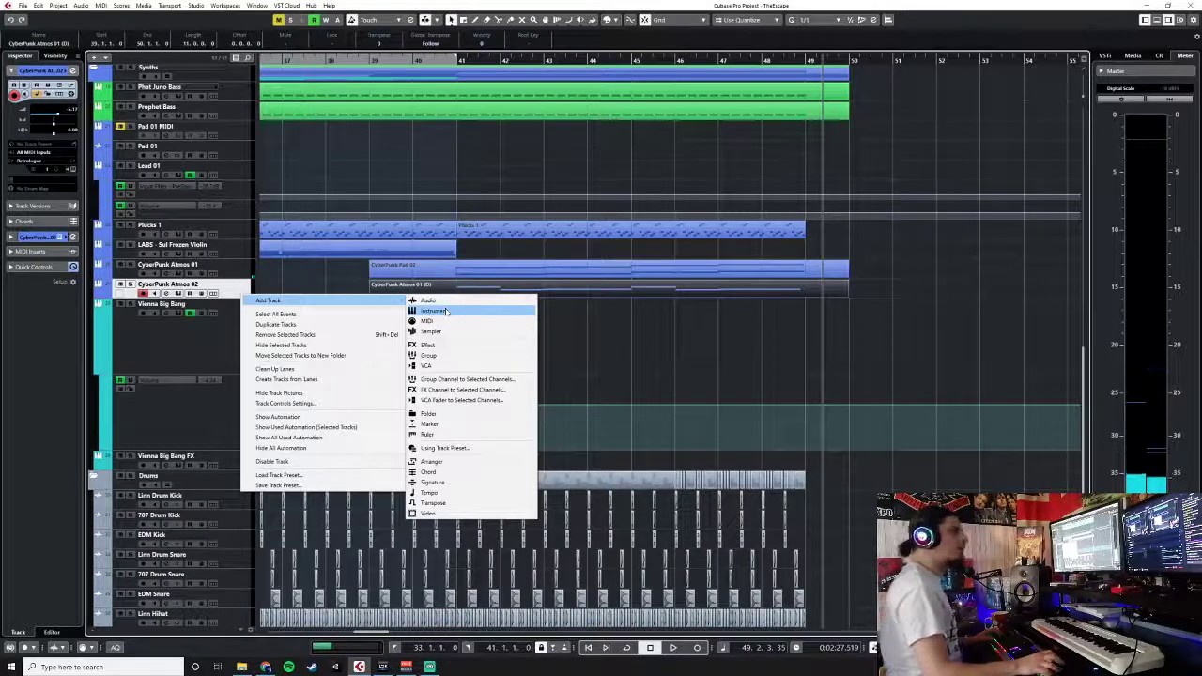
left_click(447, 311)
left_click(606, 327)
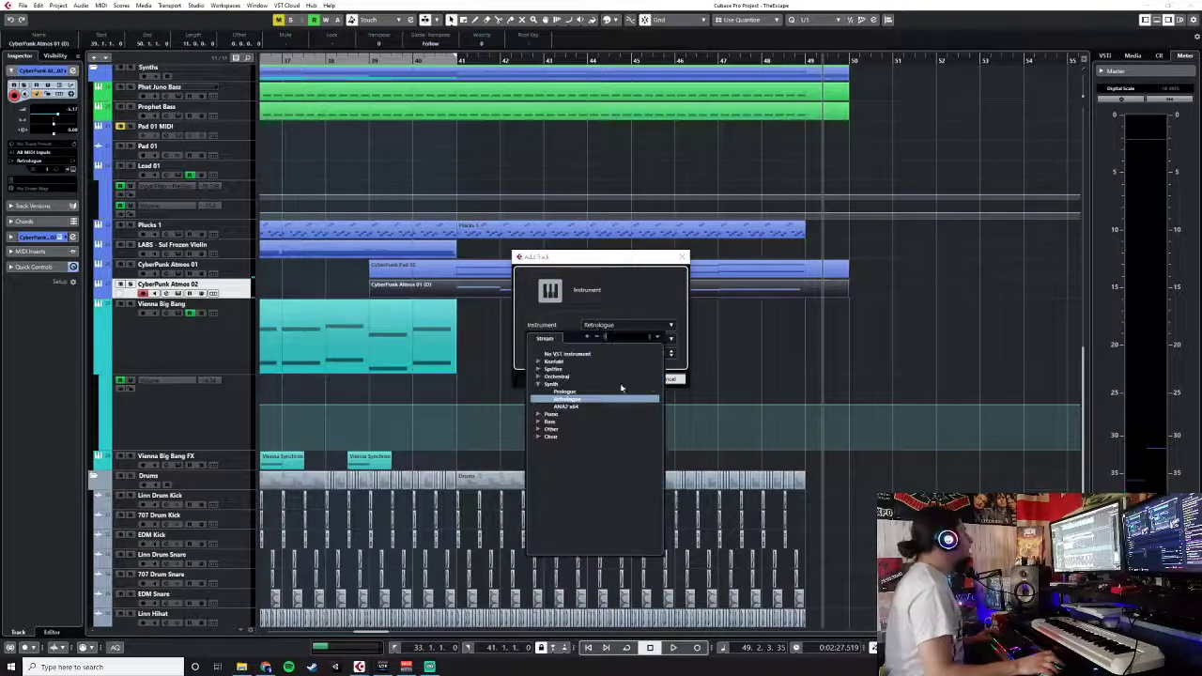
left_click(564, 407)
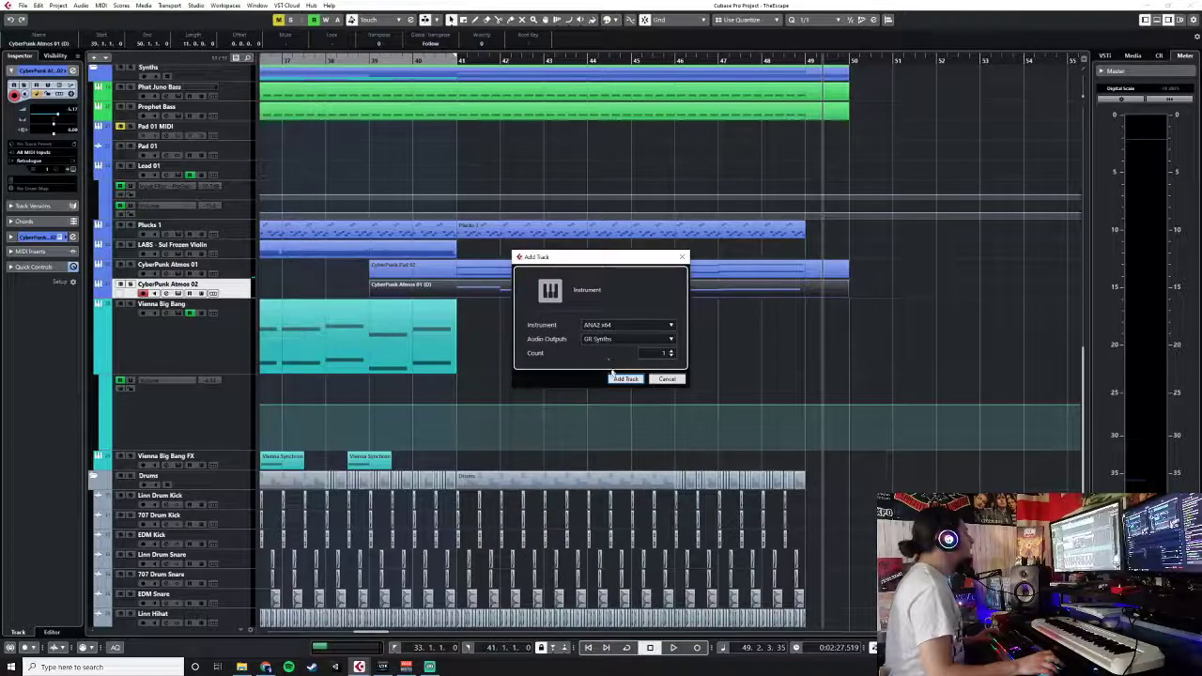
left_click(625, 380)
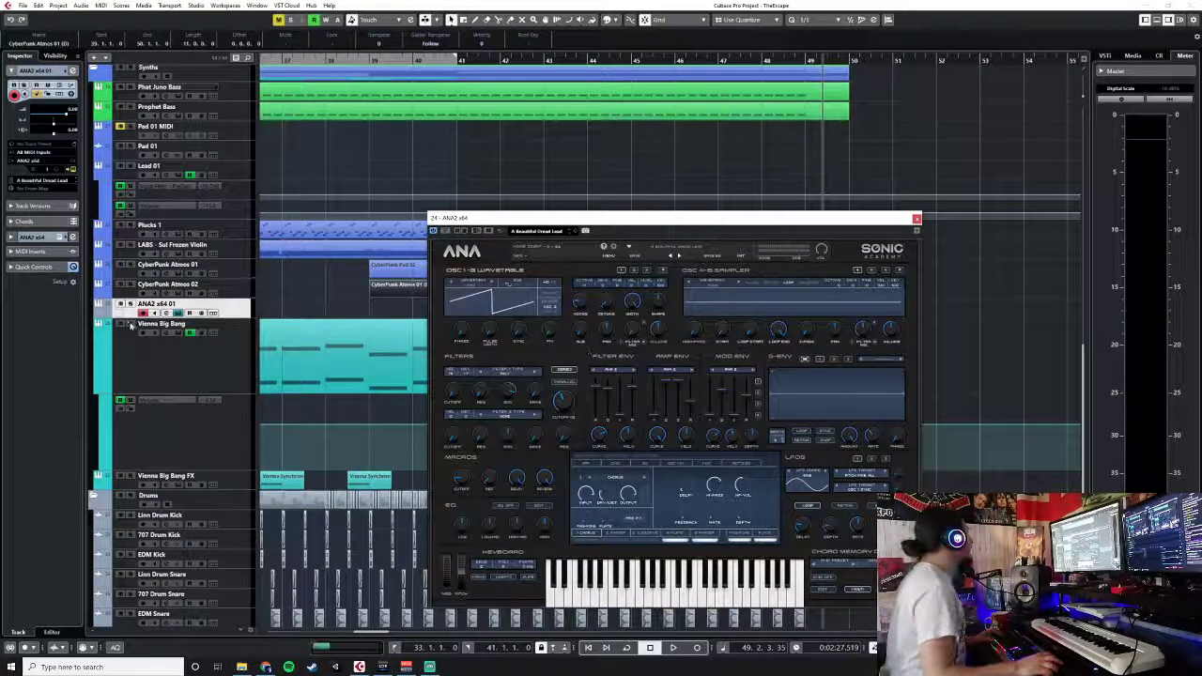
- Filter ANA2's preset browser to the Pads category and load the 80s Sadness preset
left_click(121, 314)
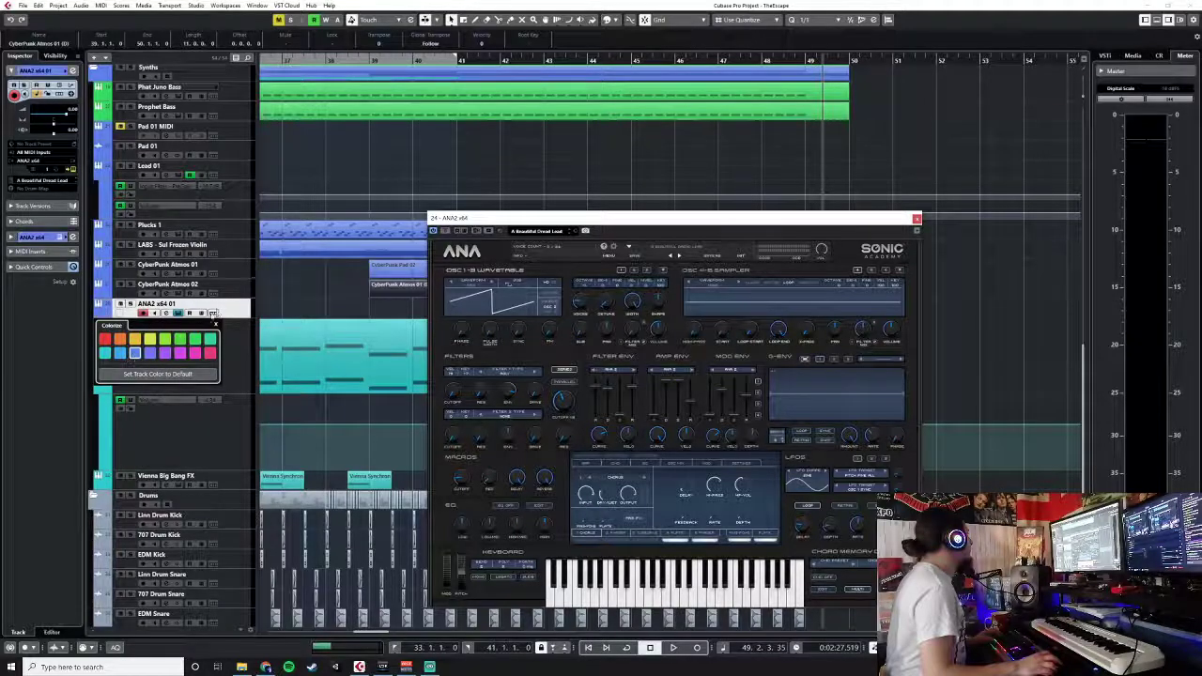
double_click(199, 306)
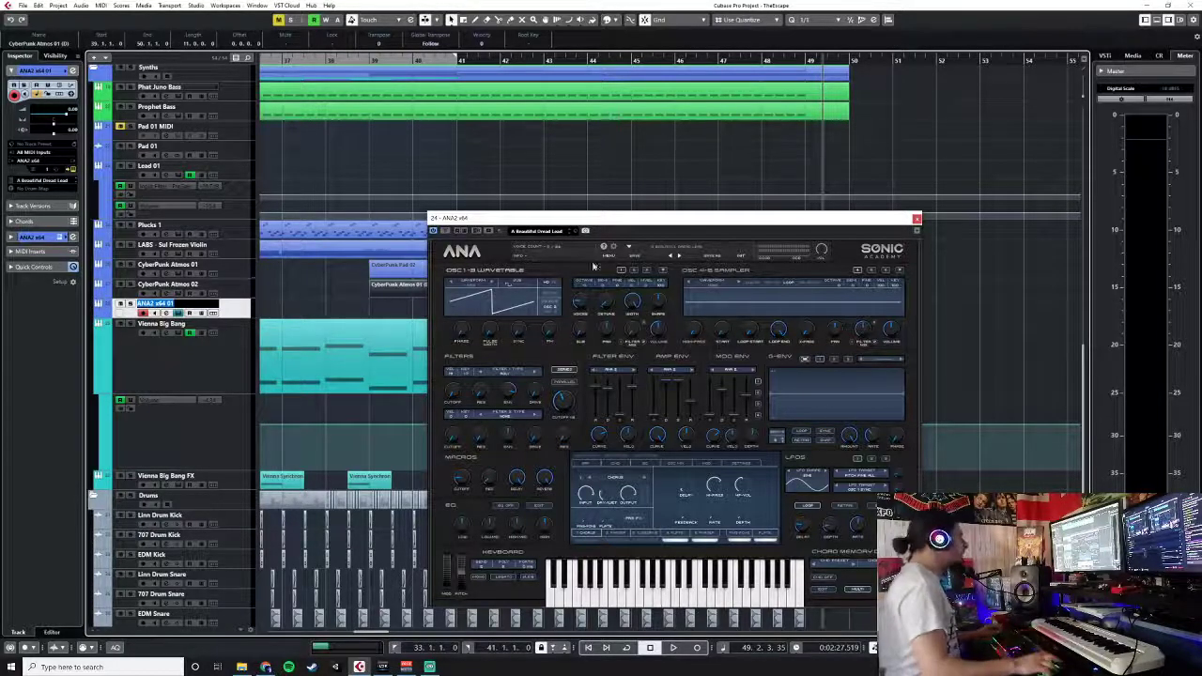
left_click(673, 253)
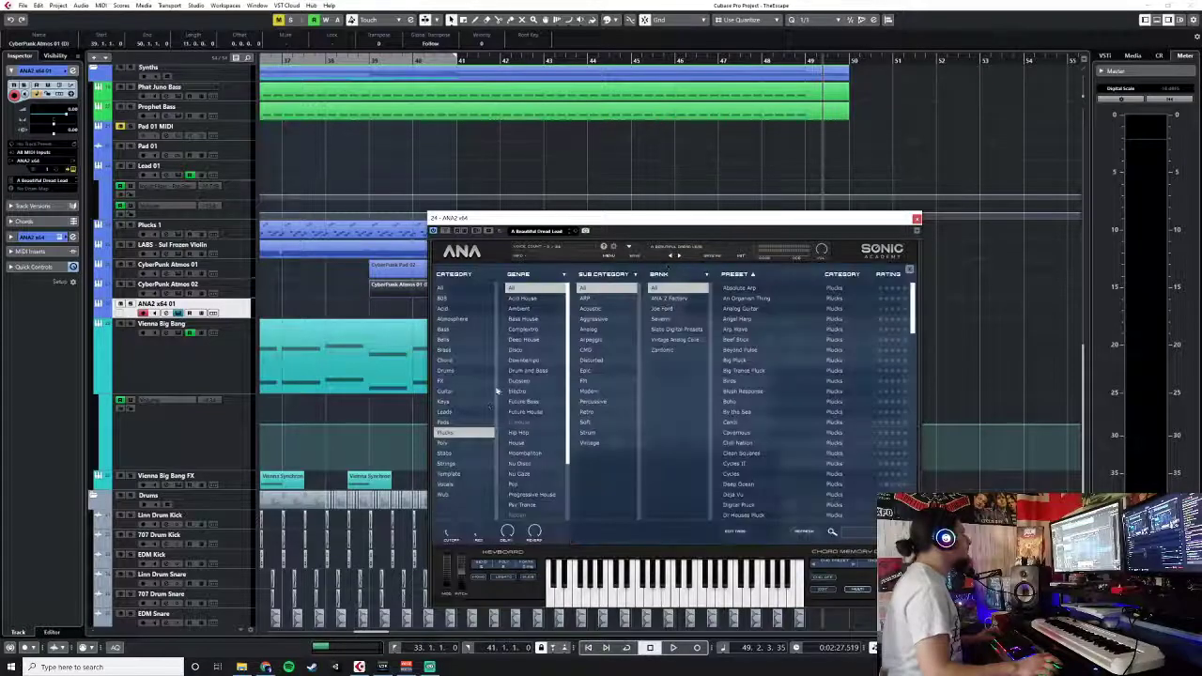
left_click(456, 423)
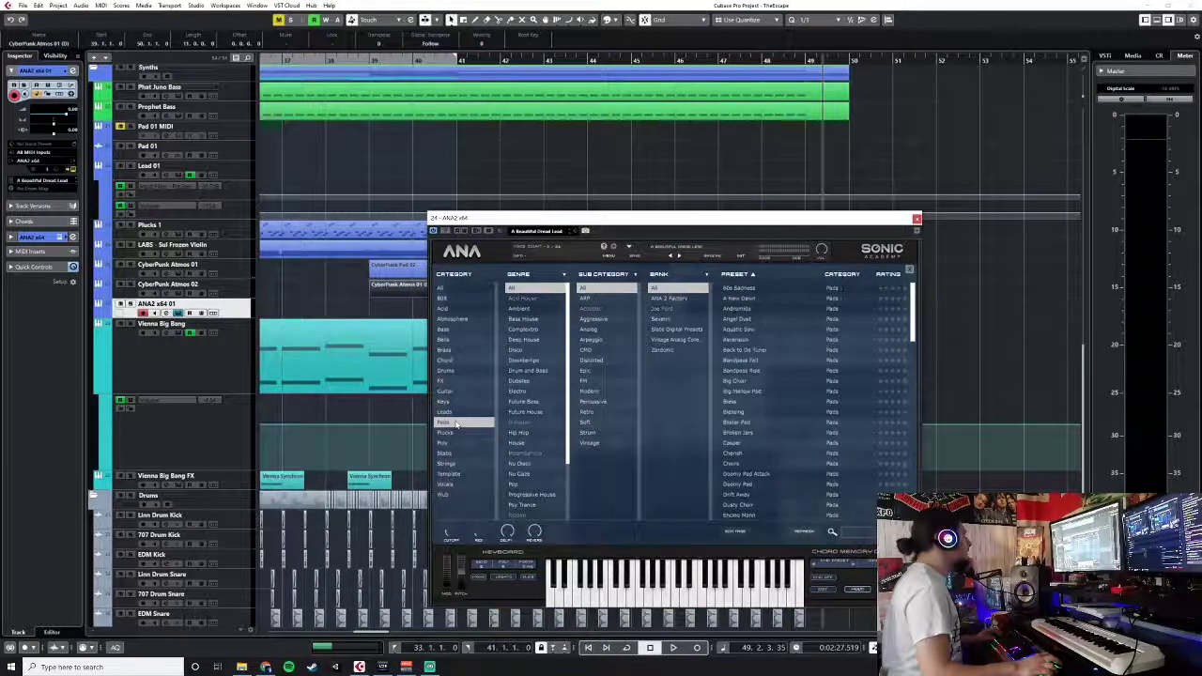
left_click(749, 292)
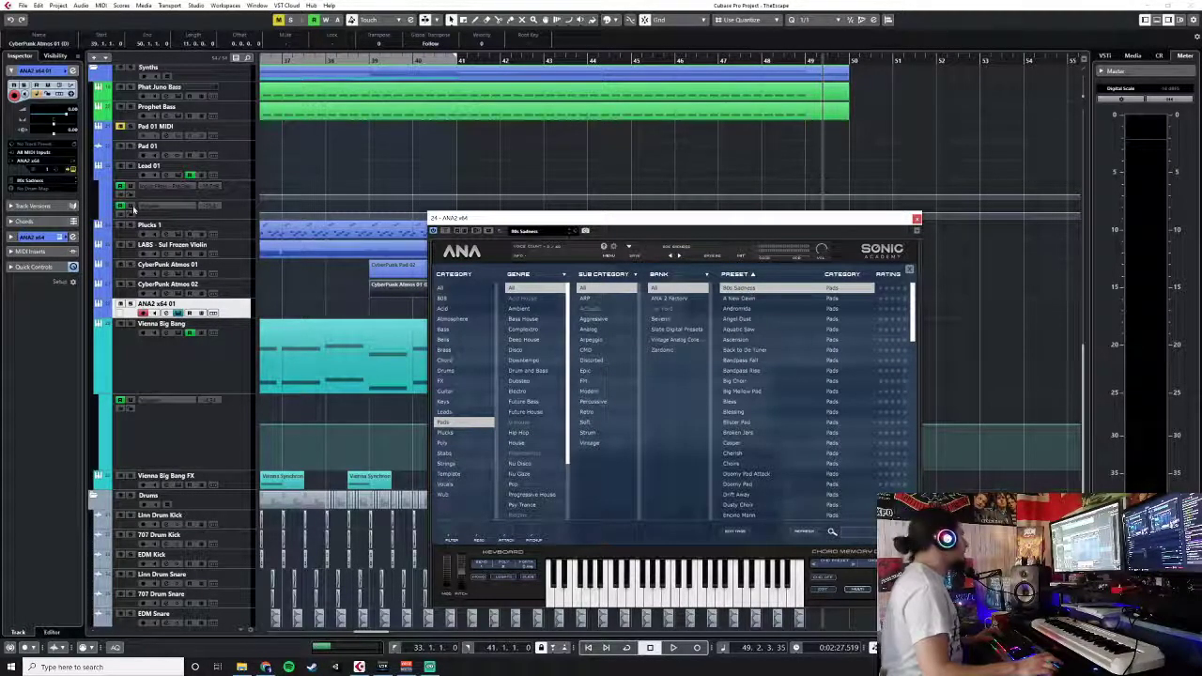
- Lower the ANA2 track's volume to about -25 dB, load the A New Dawn pad preset and close the instrument
left_click(71, 110)
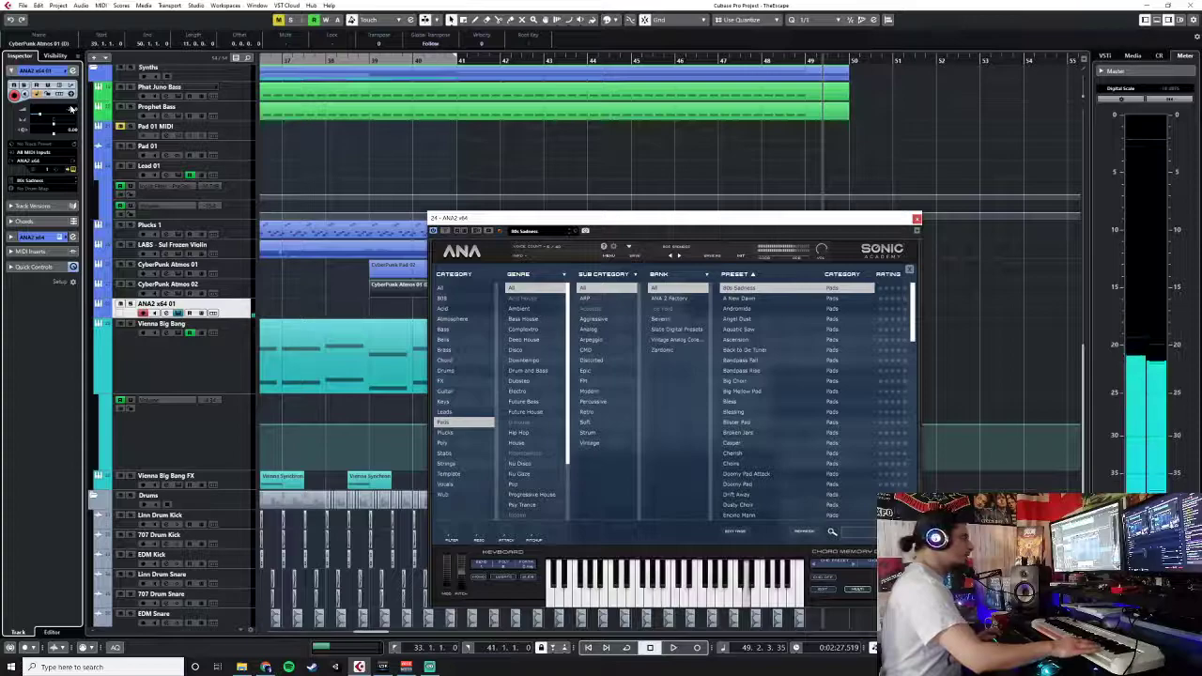
left_click(760, 298)
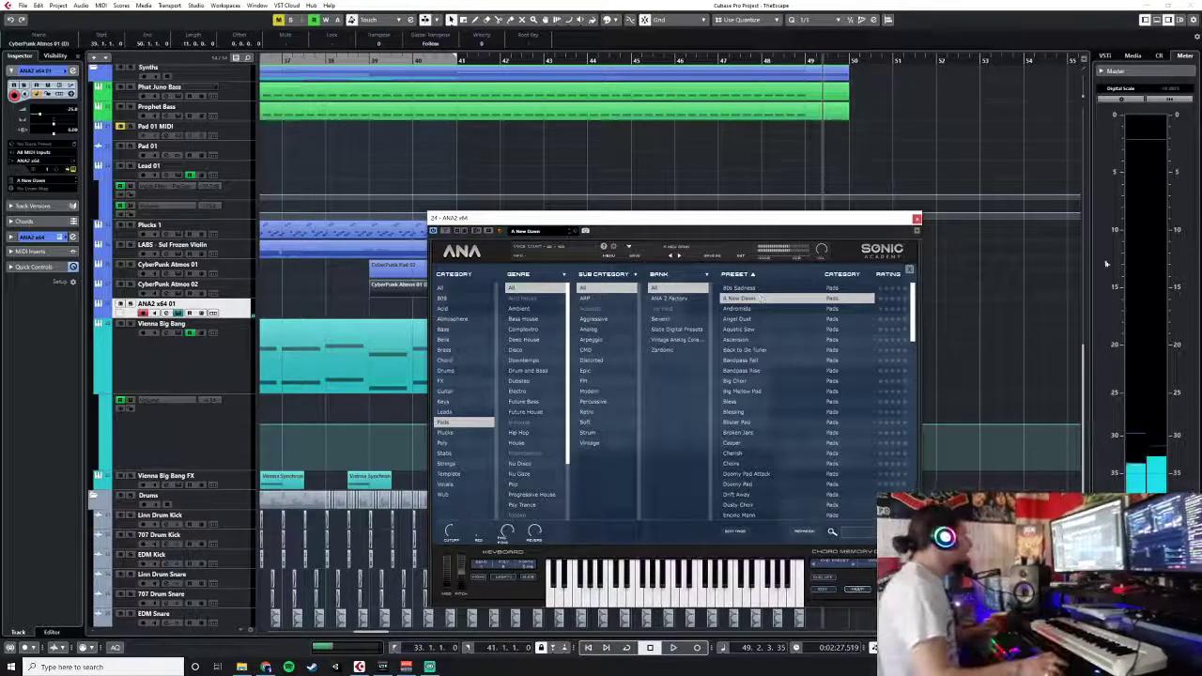
double_click(788, 298)
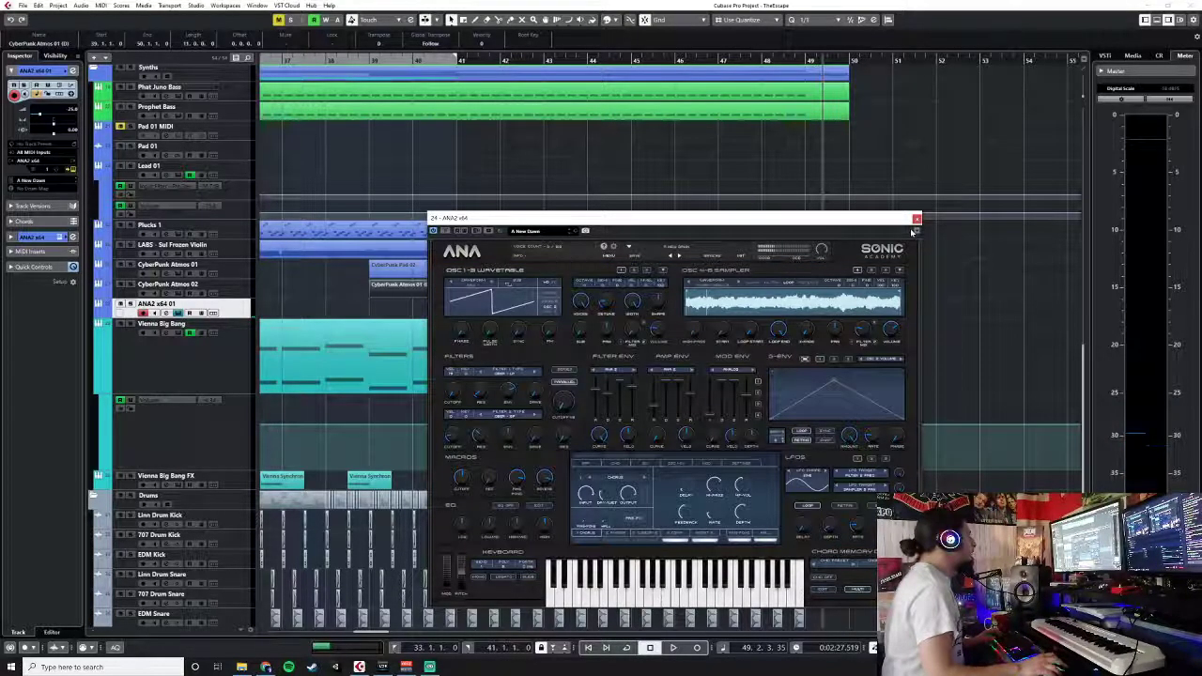
left_click(917, 220)
- Create an empty MIDI part on the ANA2 track from bar 39 to bar 50
right_click(427, 303)
left_click(453, 304)
left_click_drag(374, 302, 851, 300)
right_click(847, 304)
left_click(851, 304)
- Copy the notes of the CyberPunk Atmos 01 part and paste them at bar 39 in the ANA2 part
double_click(603, 272)
mouse_move(362, 395)
left_mouse_down()
mouse_move(724, 475)
mouse_move(836, 537)
left_mouse_up()
left_click(91, 632)
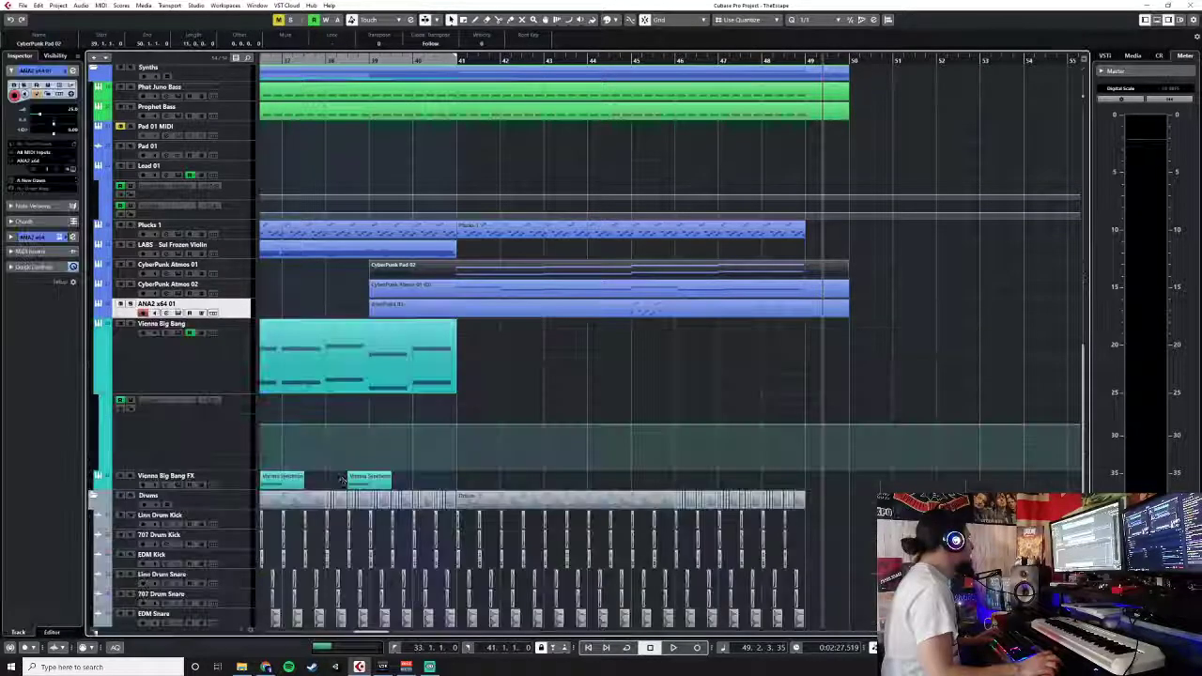
double_click(464, 311)
left_click(128, 381)
key("ctrl+v")
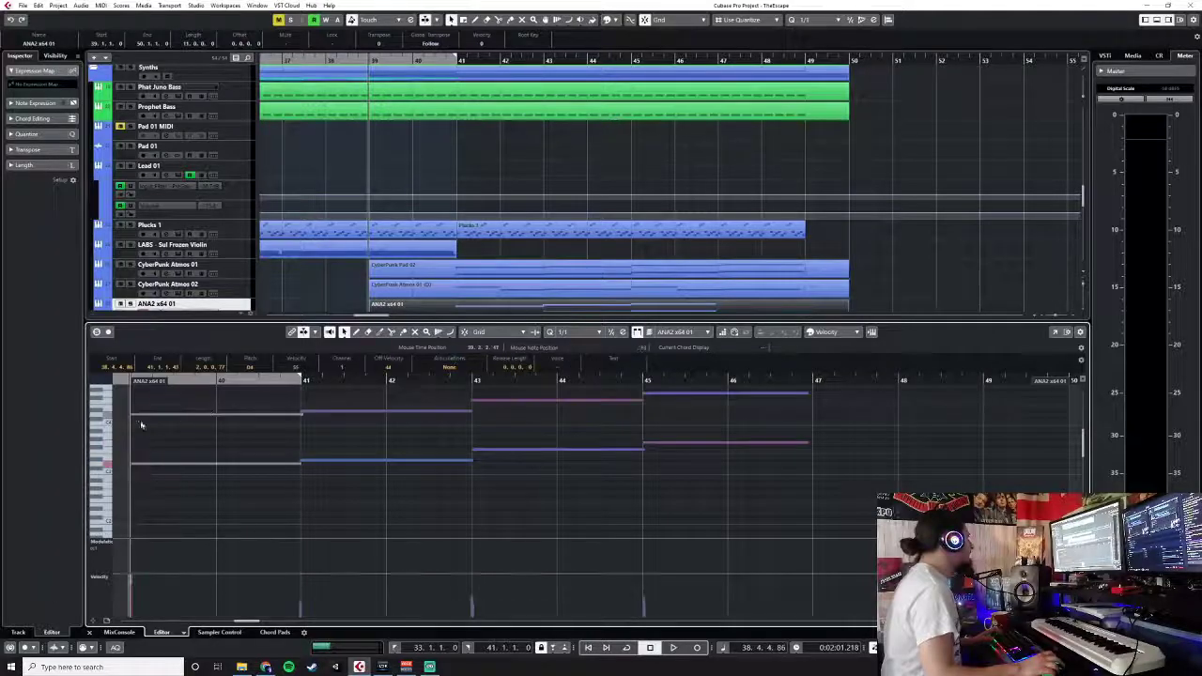
- Close the note editor and move the ANA2 part so that it starts at bar 41
left_click(256, 519)
scroll(756, 503, "up", 3)
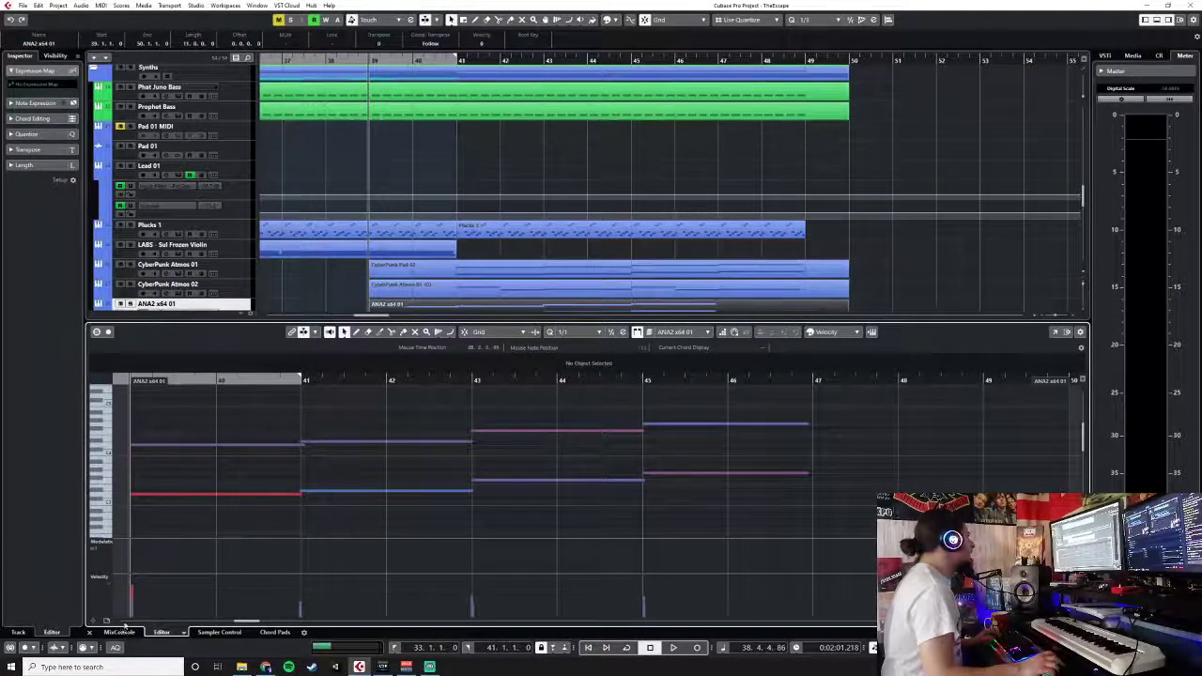
left_click(162, 632)
left_click_drag(462, 311, 544, 313)
- Copy the CyberPunk Atmos 02 part's notes into the ANA2 part at bar 41 and close the note editor
double_click(527, 286)
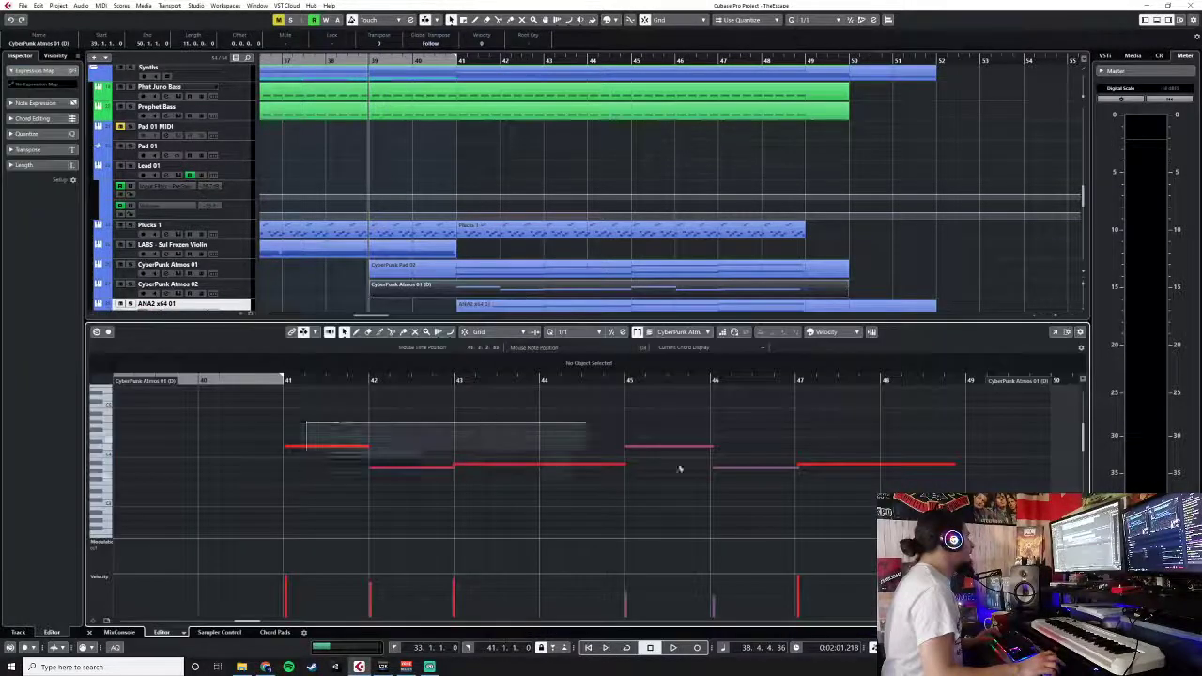
left_click(89, 631)
double_click(500, 311)
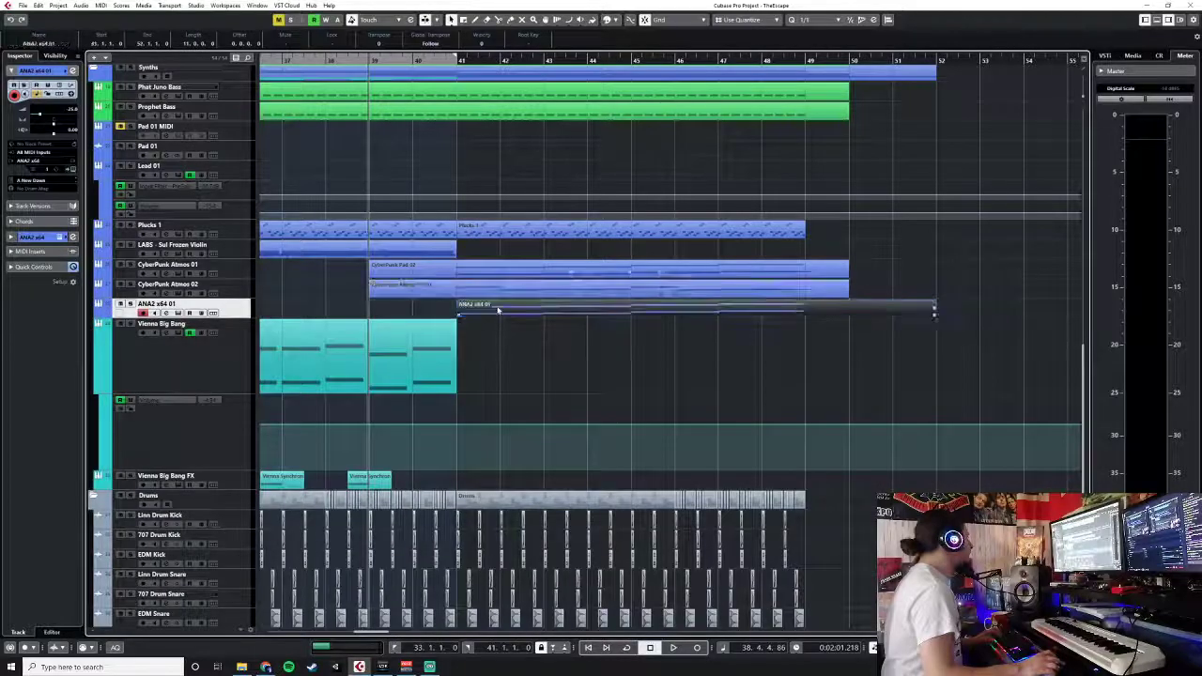
left_click_drag(191, 421, 84, 426)
left_click(294, 381)
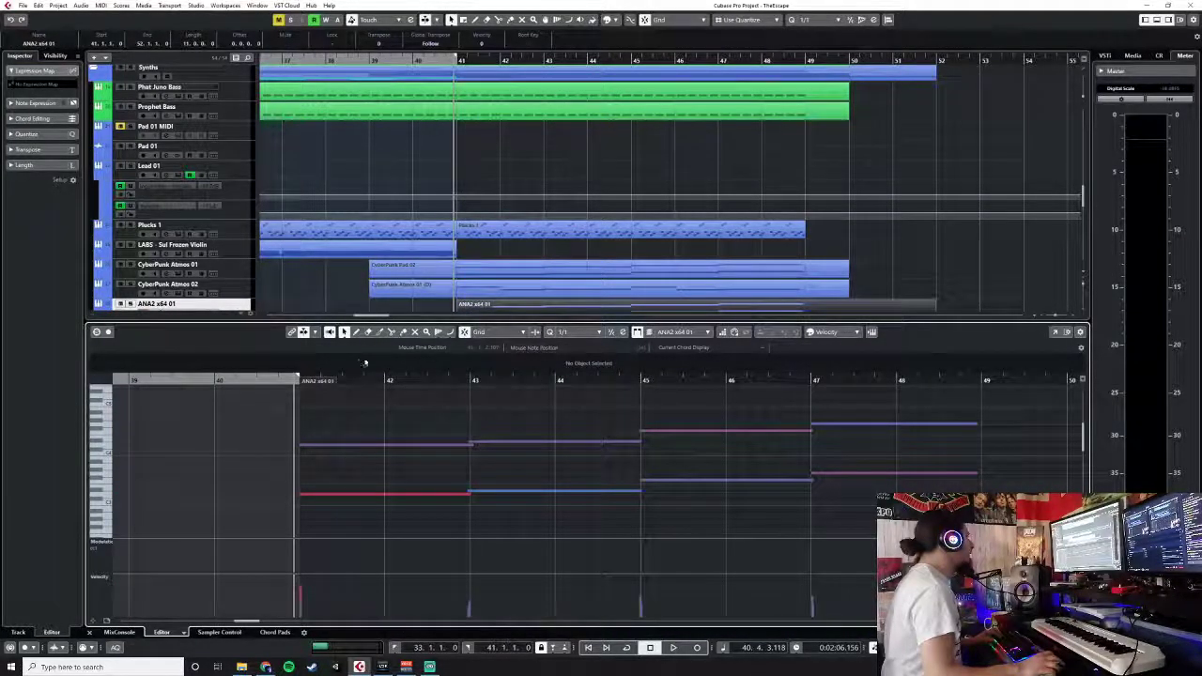
key("ctrl+a")
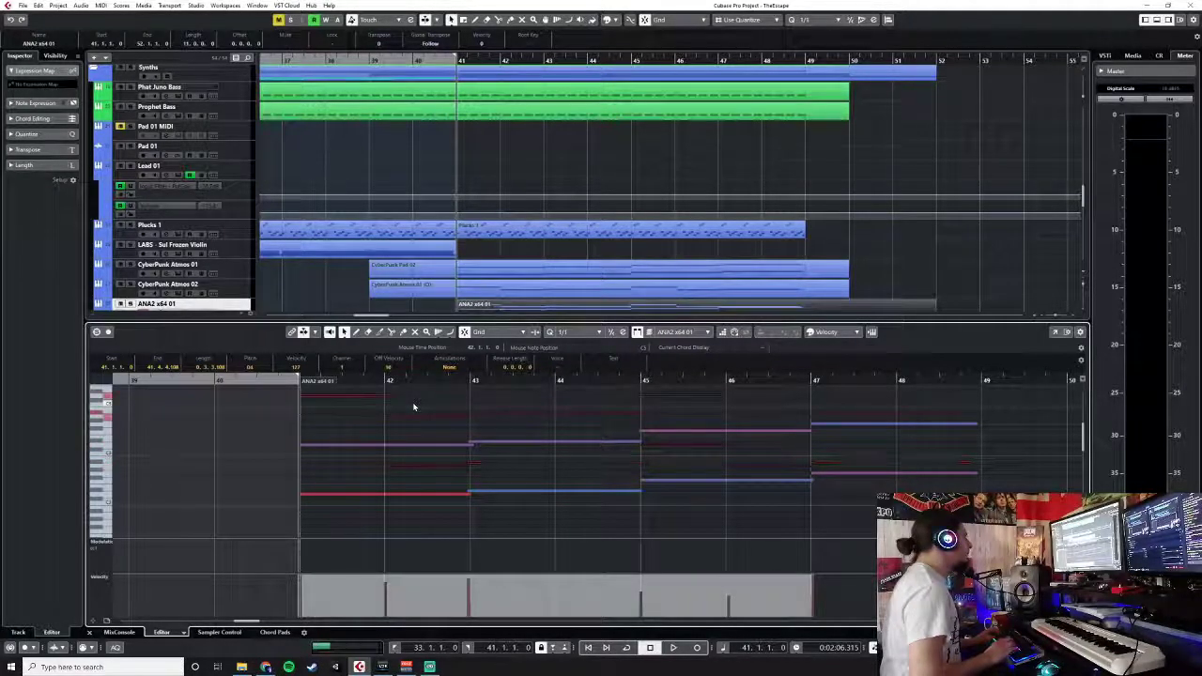
left_click(89, 632)
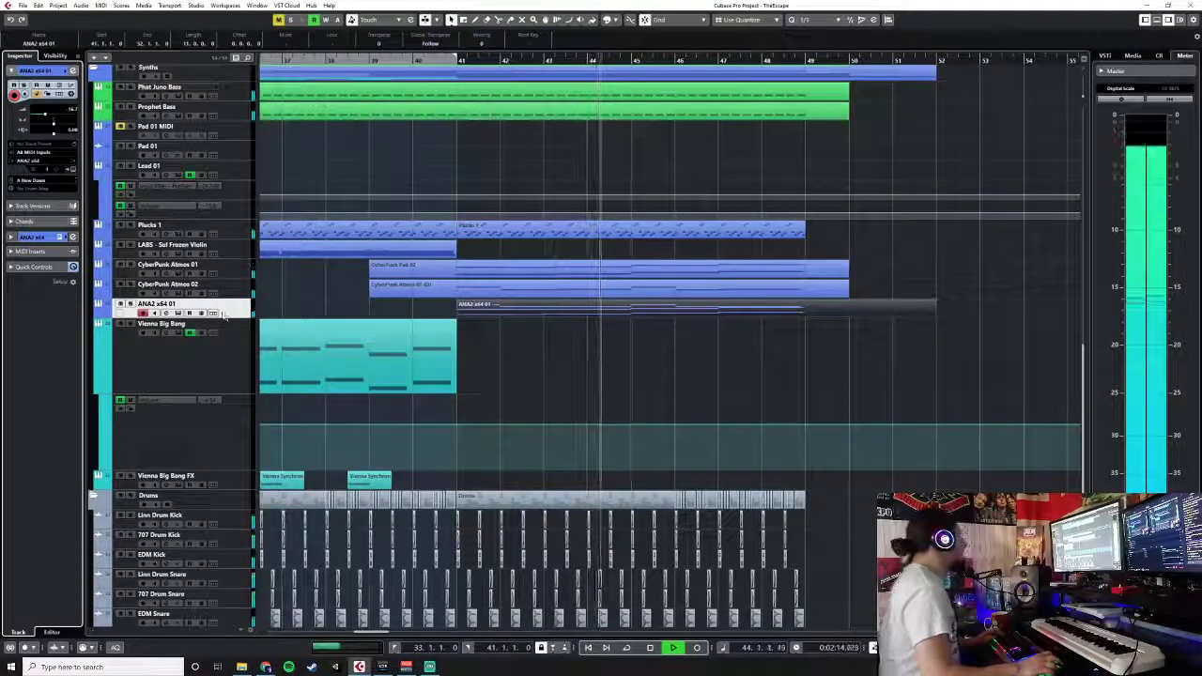
- Set the ANA2 track's volume to about -16.7 dB and rename the track CyberPunk Atmos 03 during playback
double_click(156, 304)
type("Cyb")
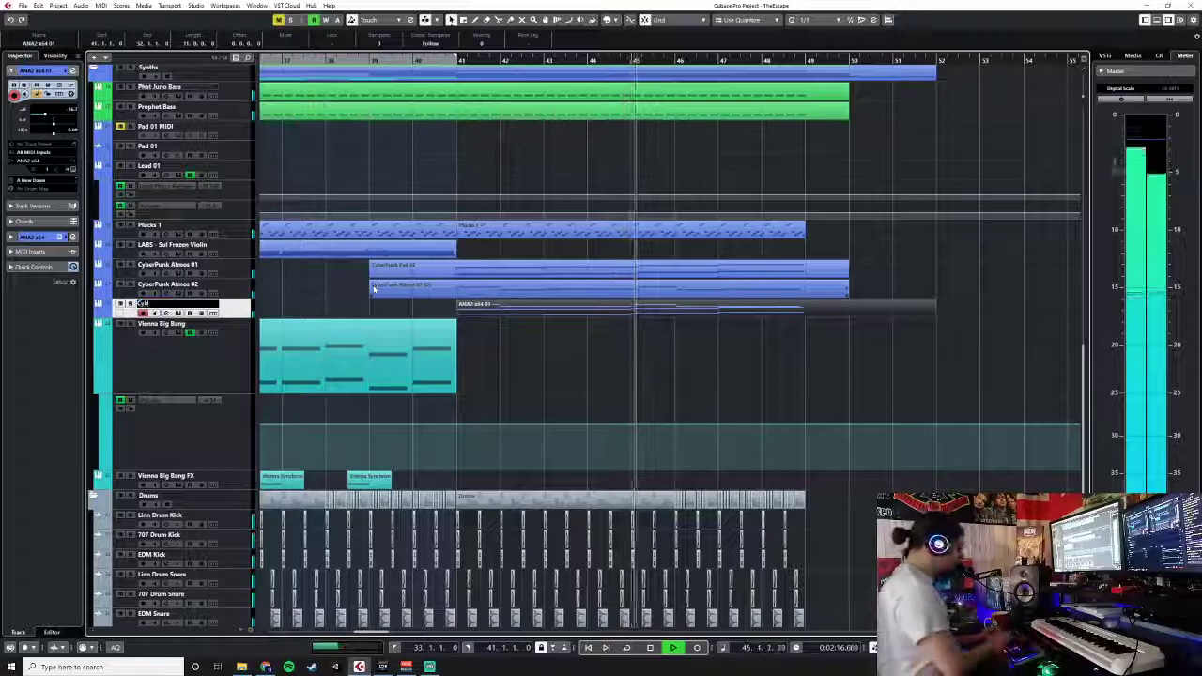
type("erPunk Atmos 03")
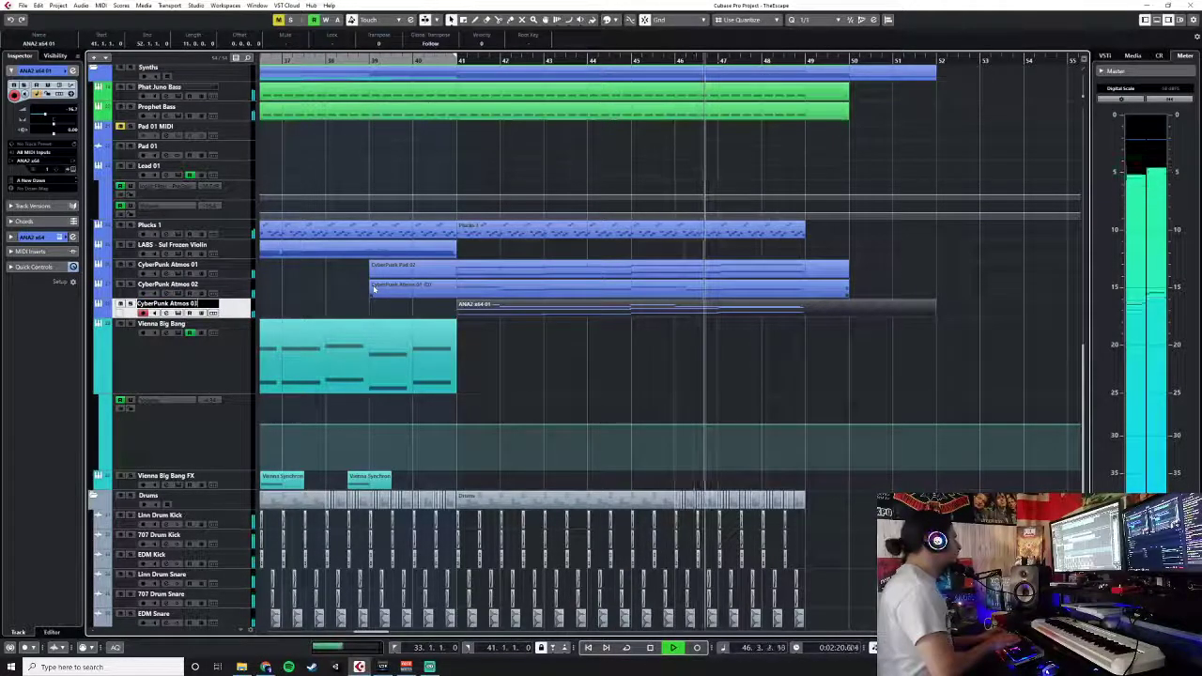
key("Return")
left_click(905, 325)
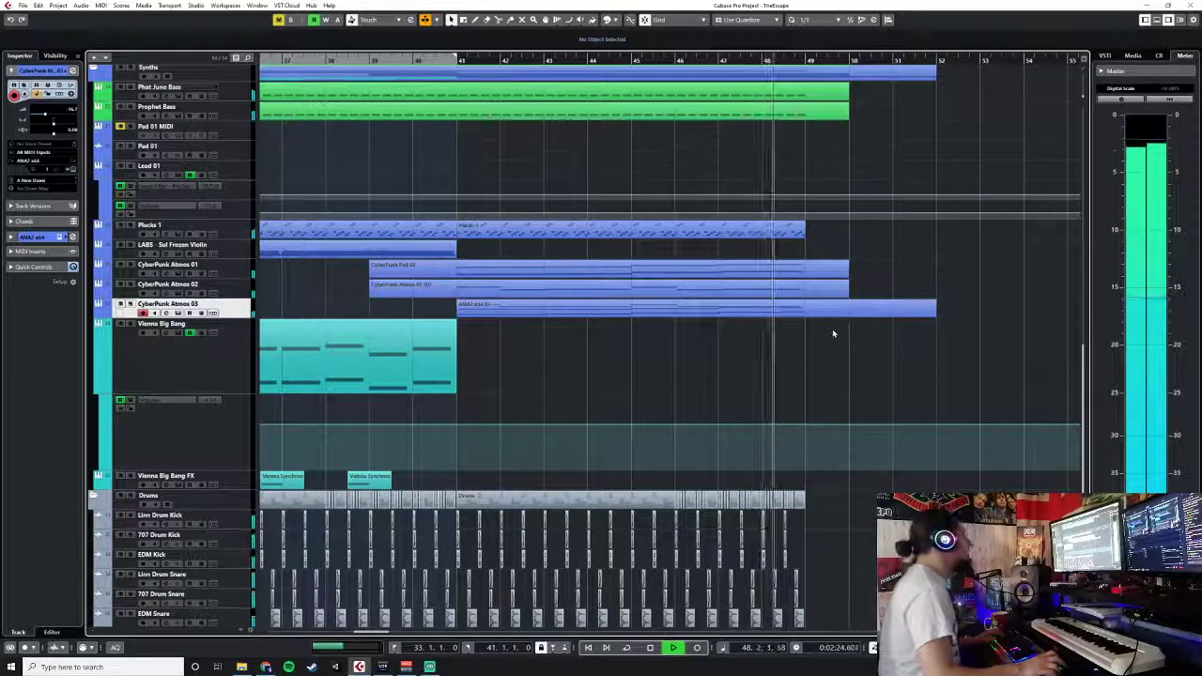
- Listen to the layered synths up to bar 49 and stop playback
scroll(832, 329, "up", 3)
scroll(833, 329, "down", 3)
scroll(832, 332, "up", 3)
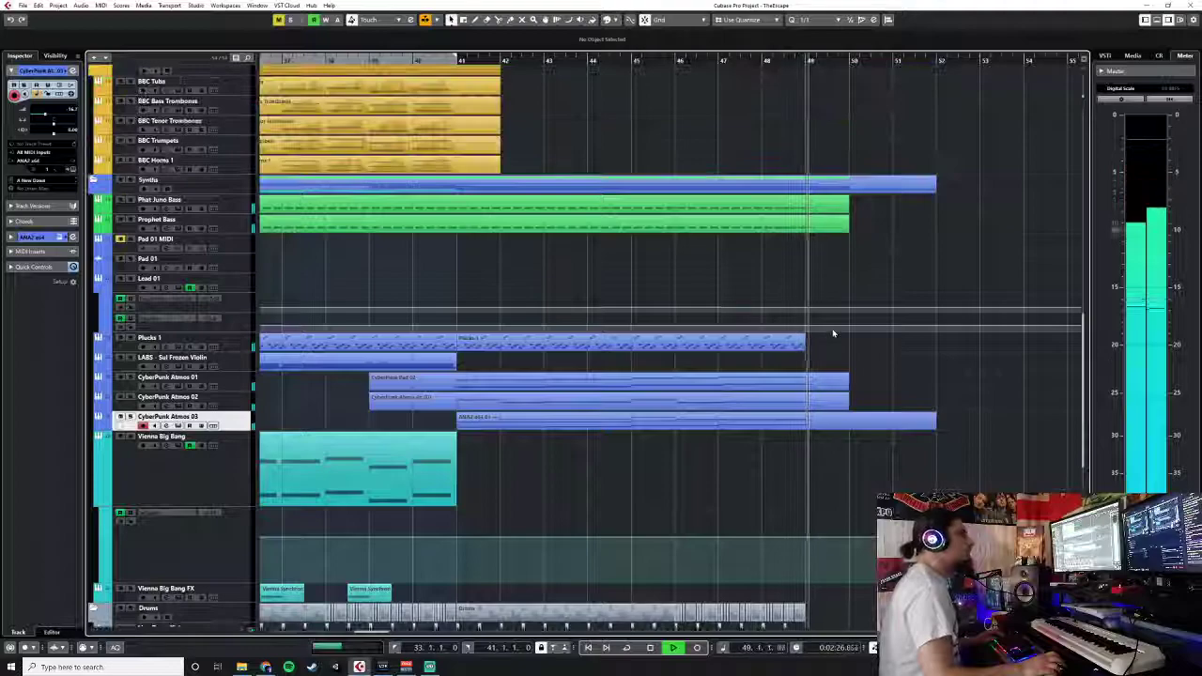
key("space")
- Play the arrangement from bar 33 to bar 49 to check the transition into the new synth section
scroll(551, 277, "down", 3)
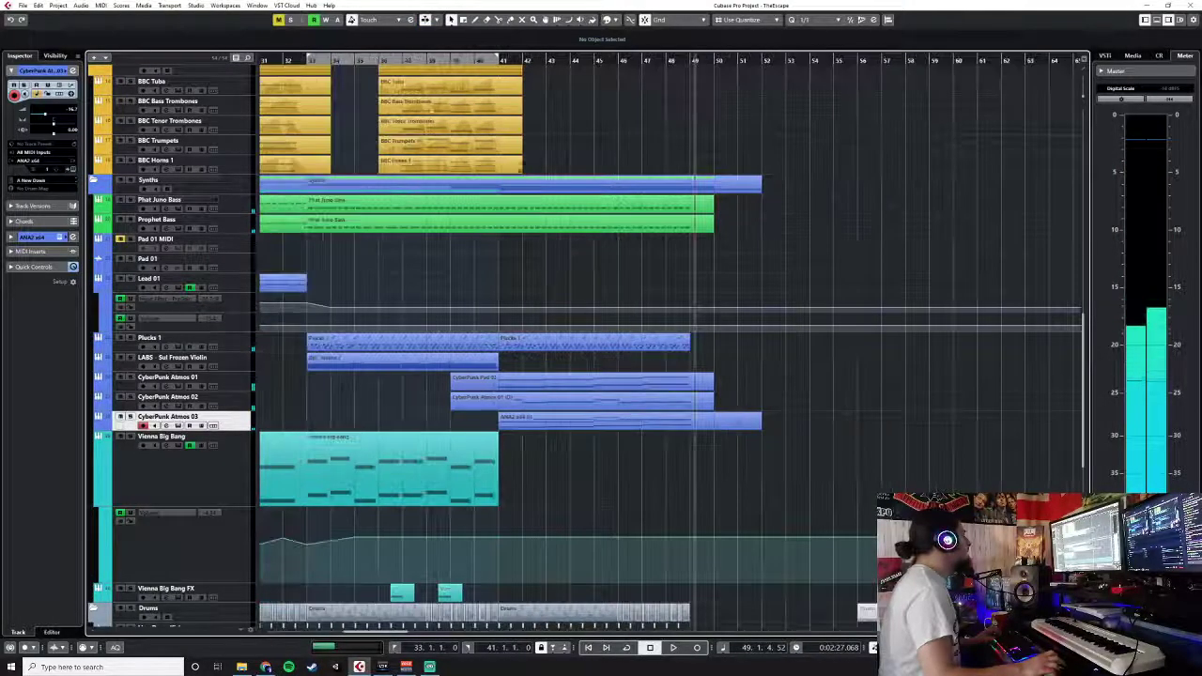
left_click(307, 60)
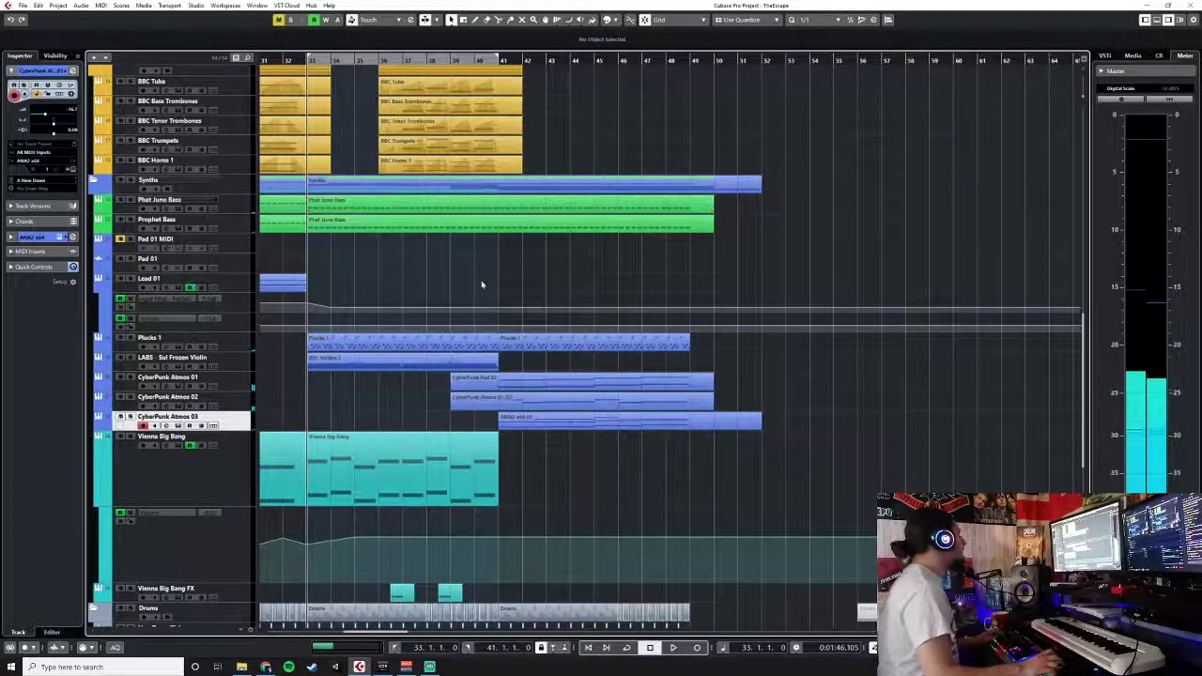
scroll(482, 285, "down", 2)
scroll(482, 285, "left", 2)
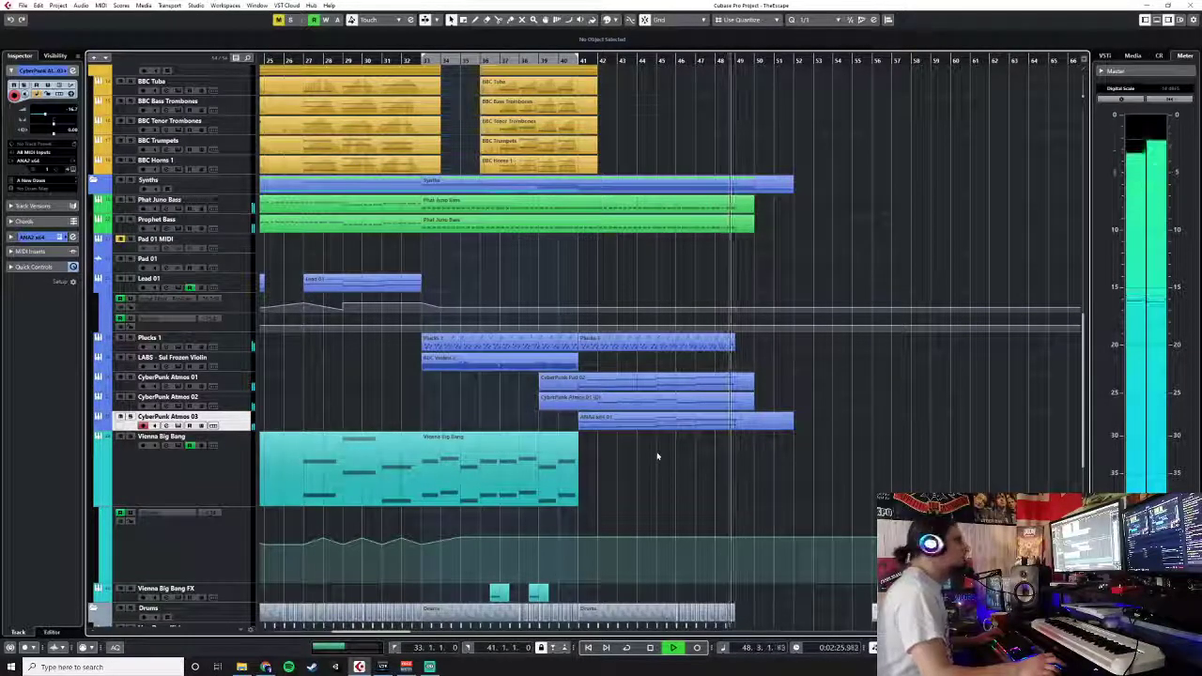
key("space")
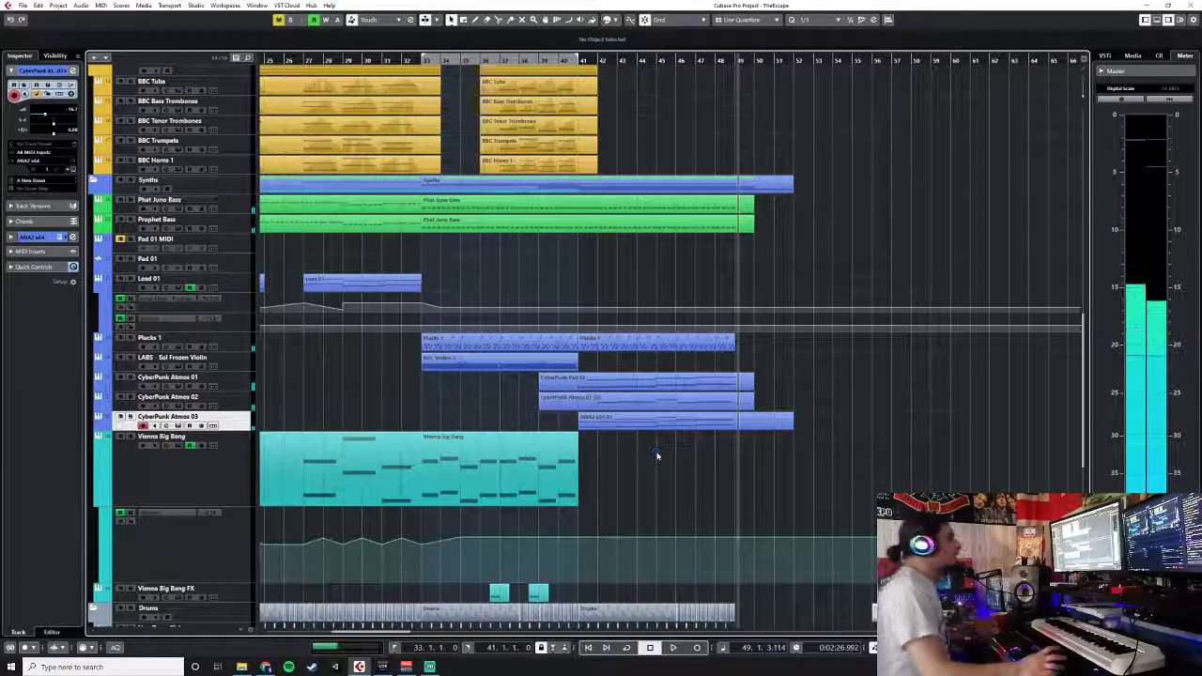